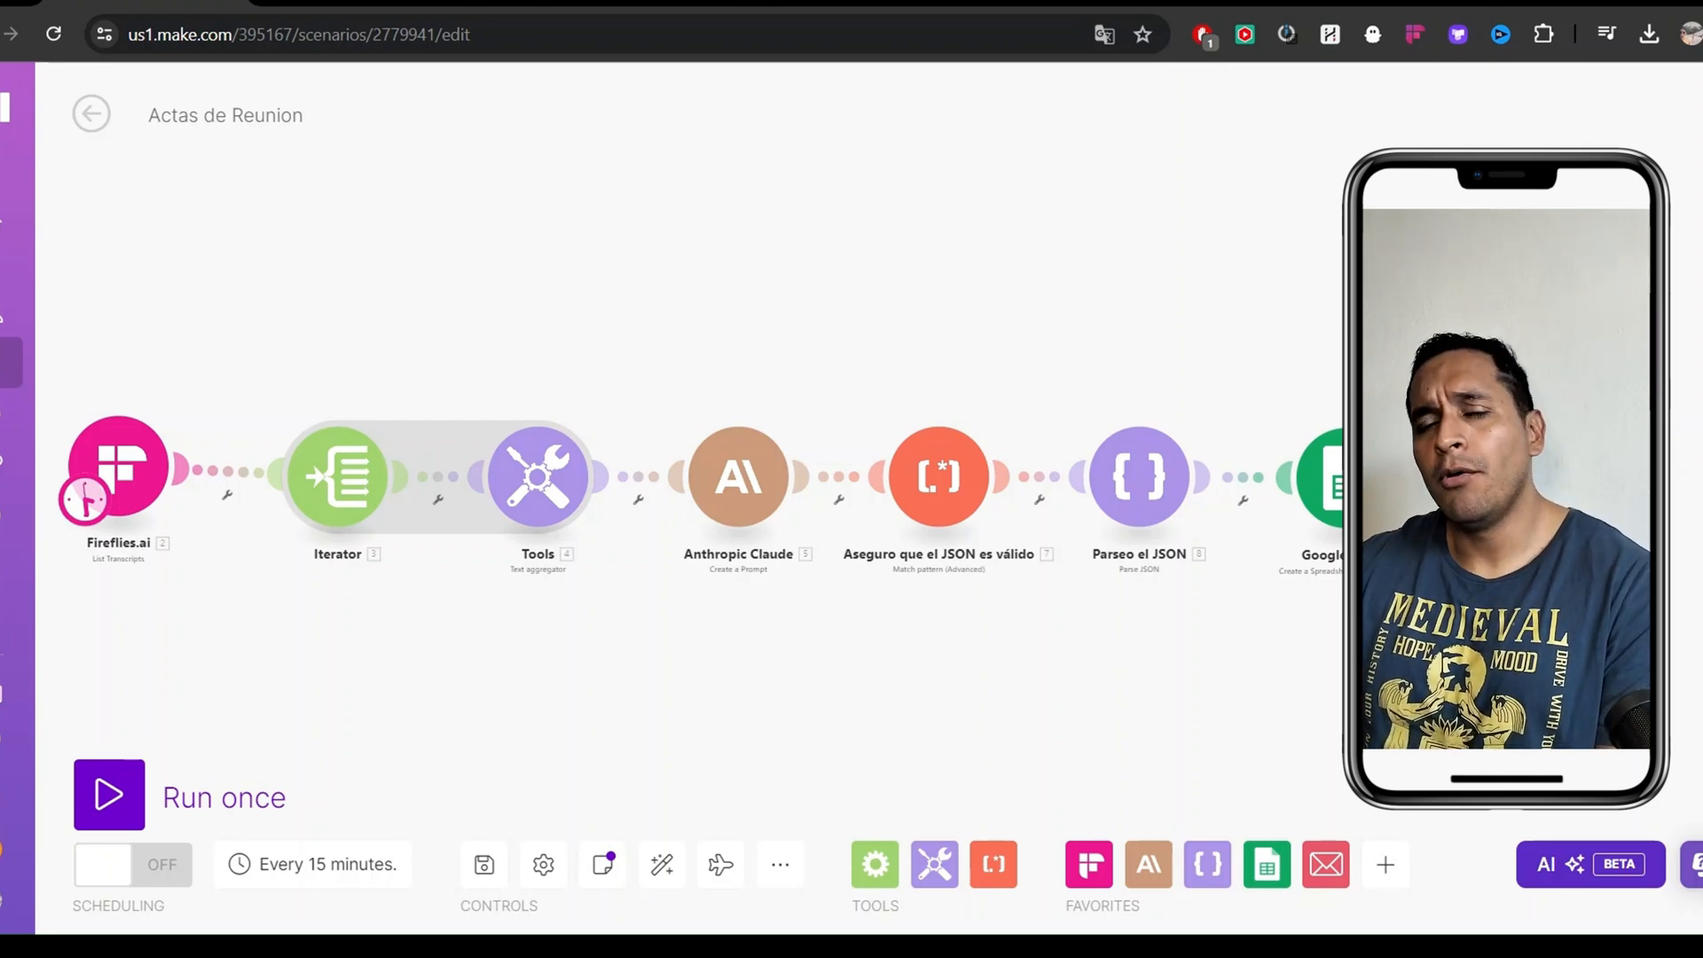
Run the Actas de Reunion scenario once and follow its execution along the module chain
left_click_drag(717, 339, 837, 307)
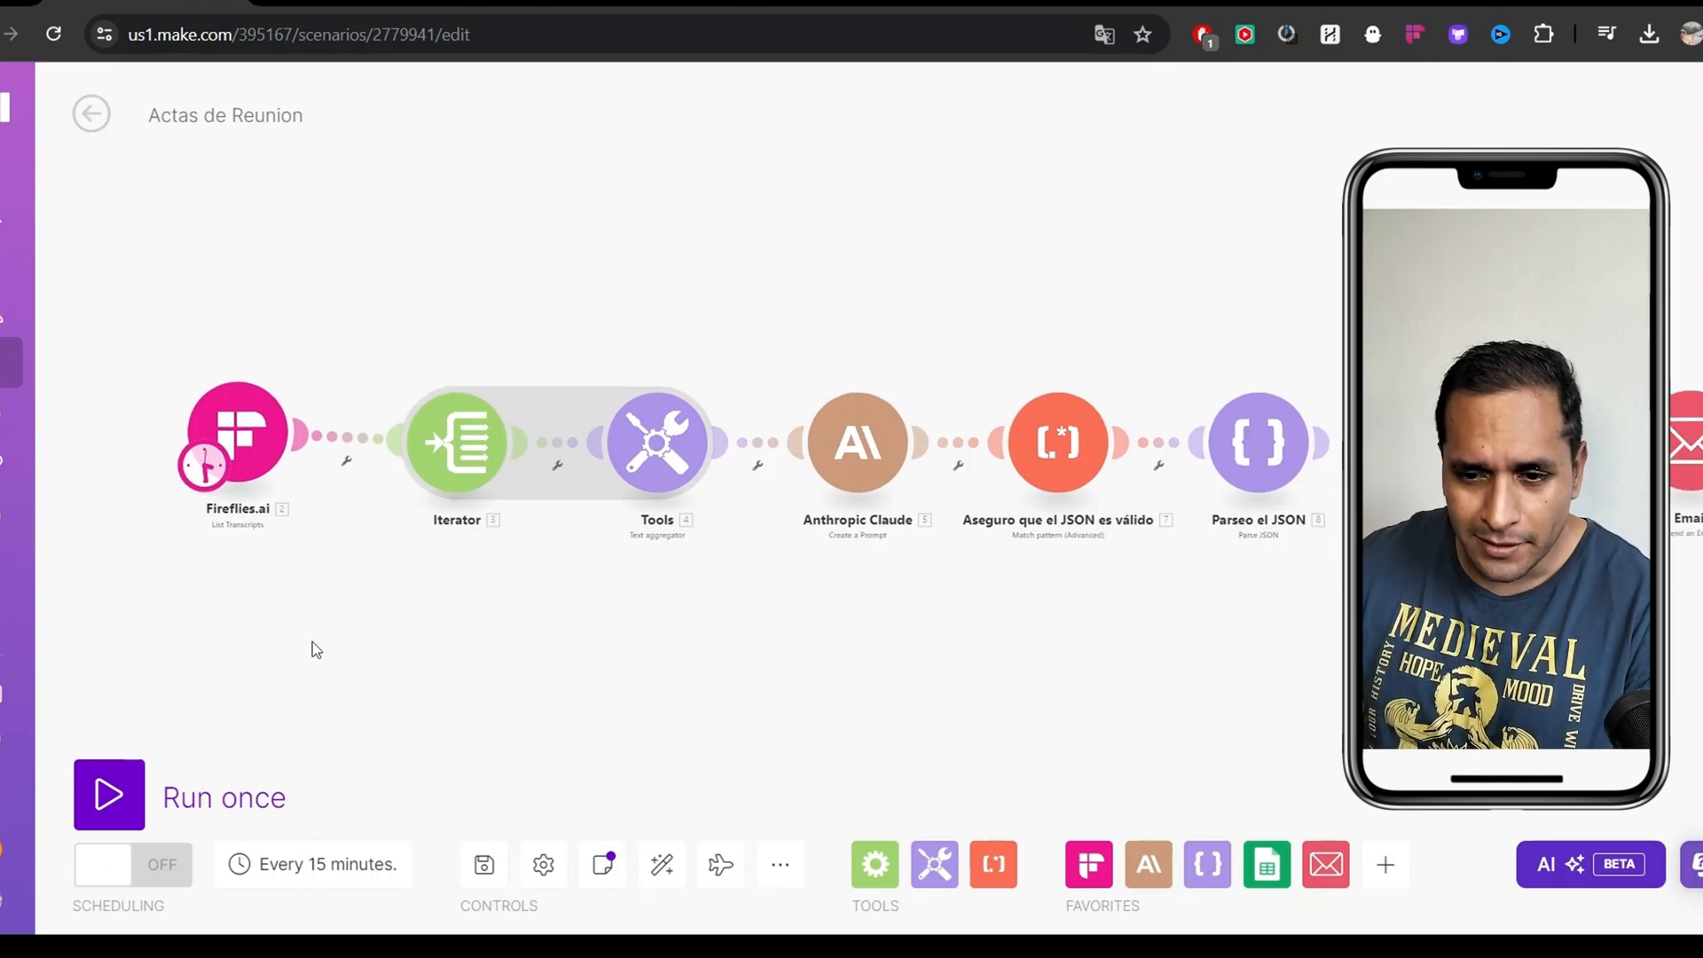
left_click_drag(217, 725, 195, 728)
left_click(85, 792)
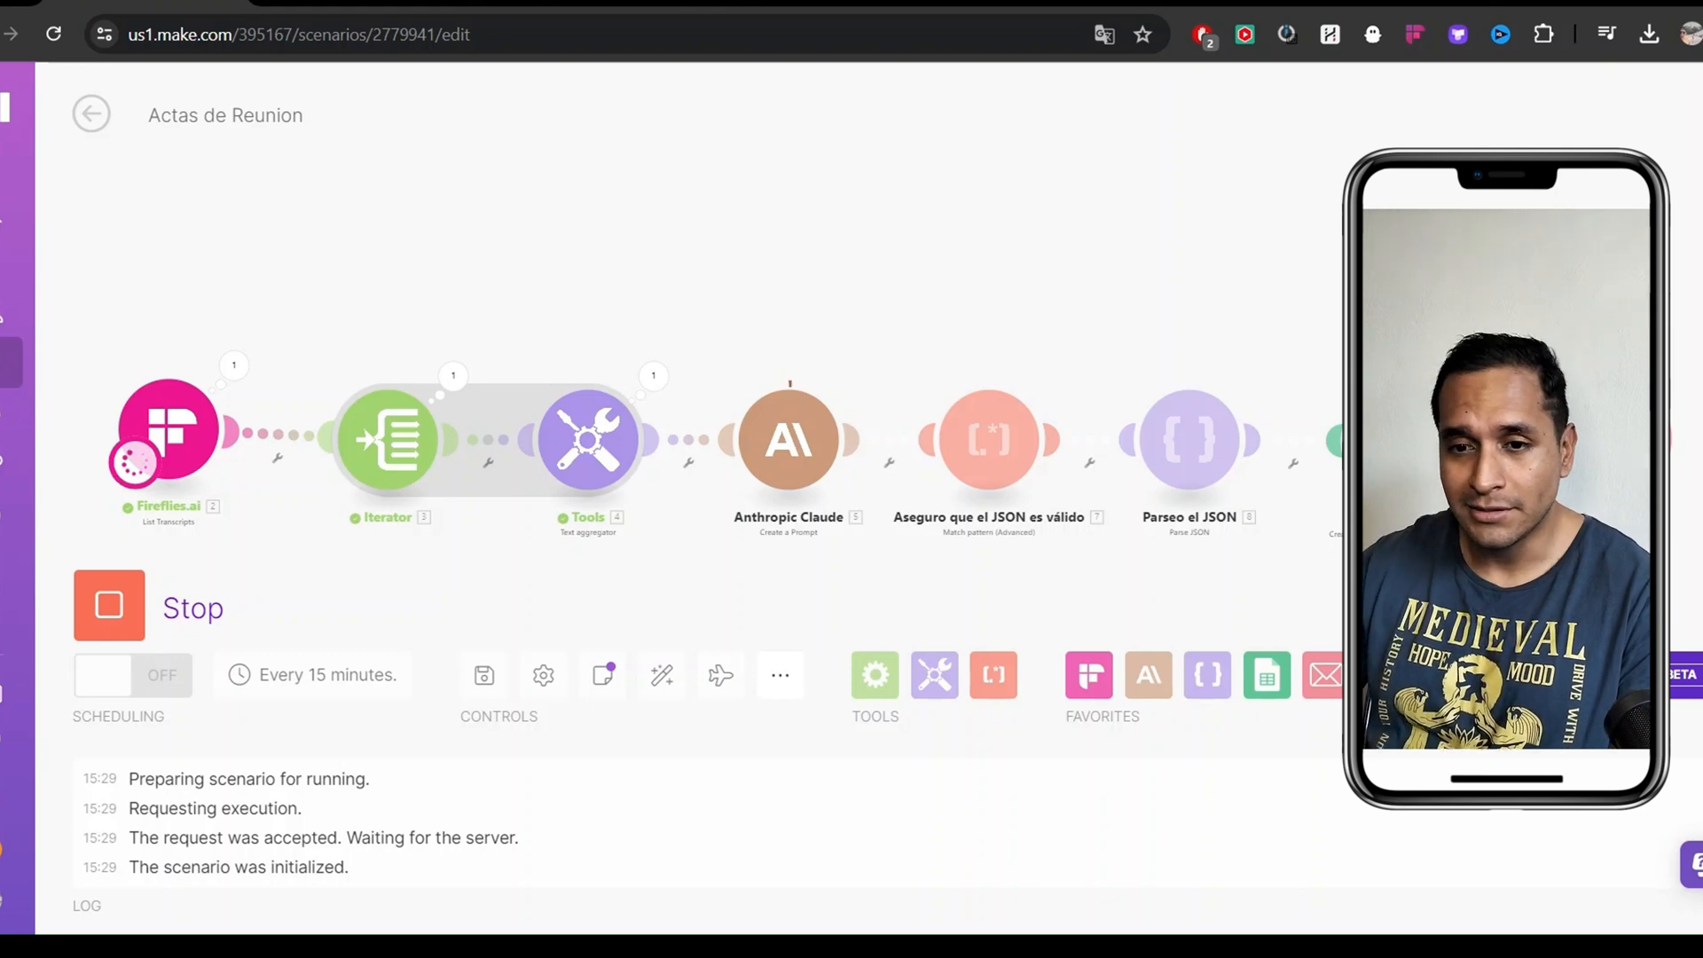
left_click_drag(439, 245, 238, 239)
left_click_drag(622, 268, 488, 252)
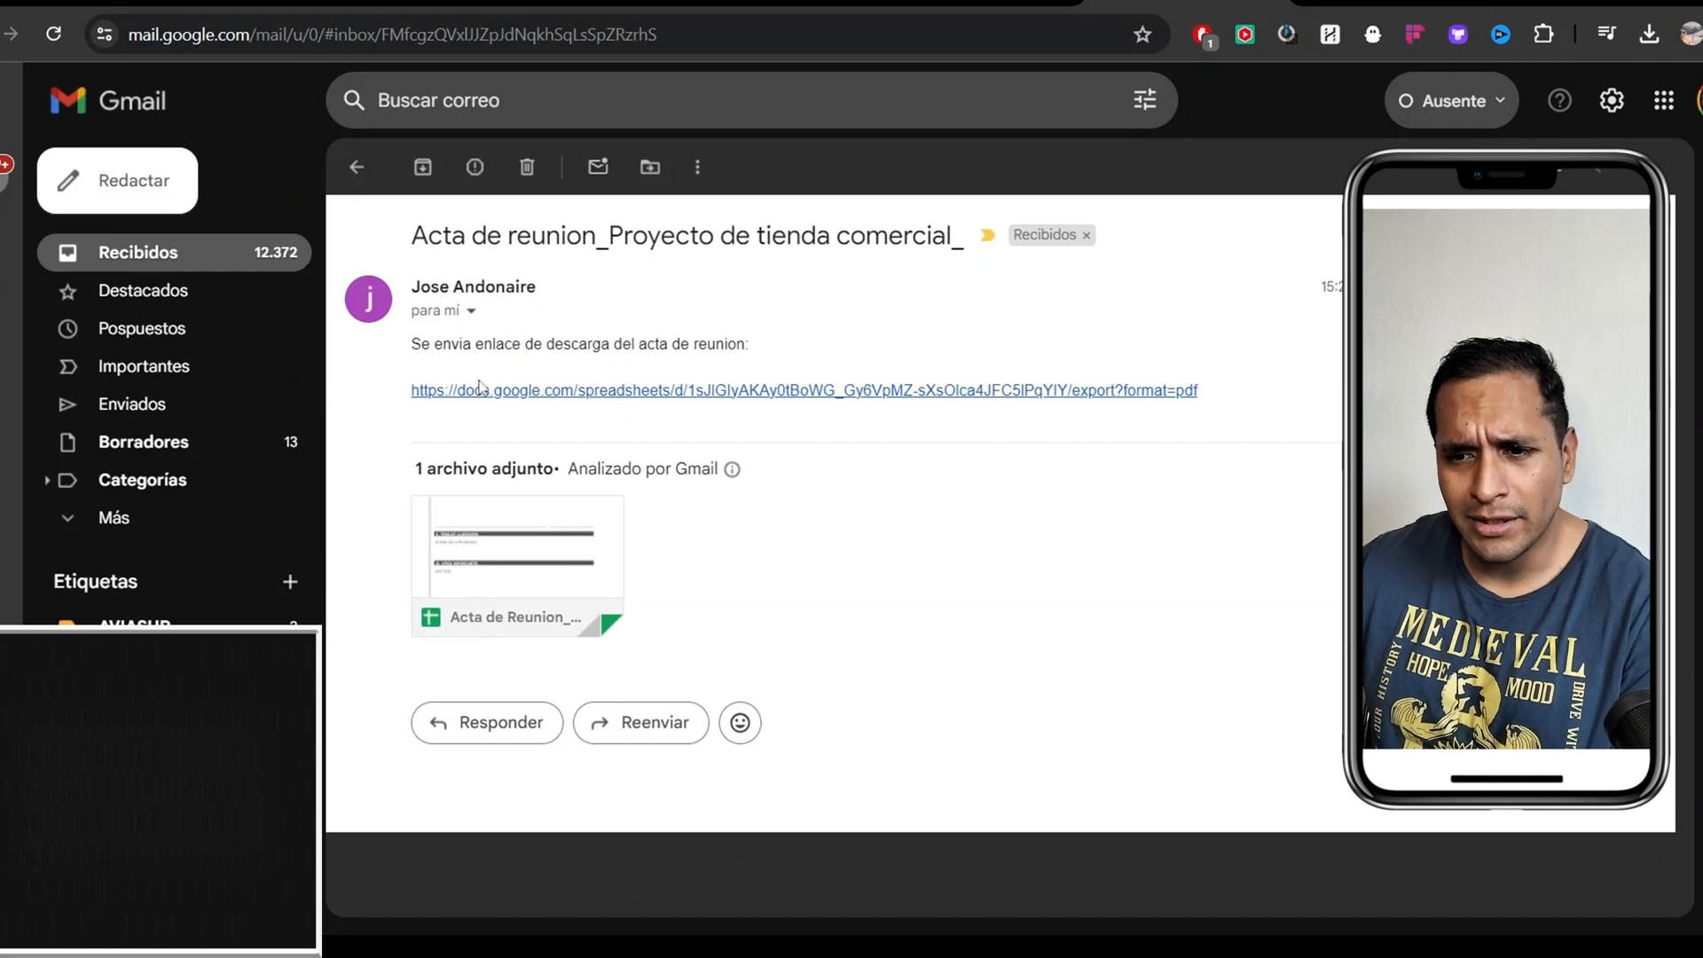
Switch to Gmail, open the generated minutes PDF from the received email, and check its project name and participants
left_click_drag(412, 343, 631, 344)
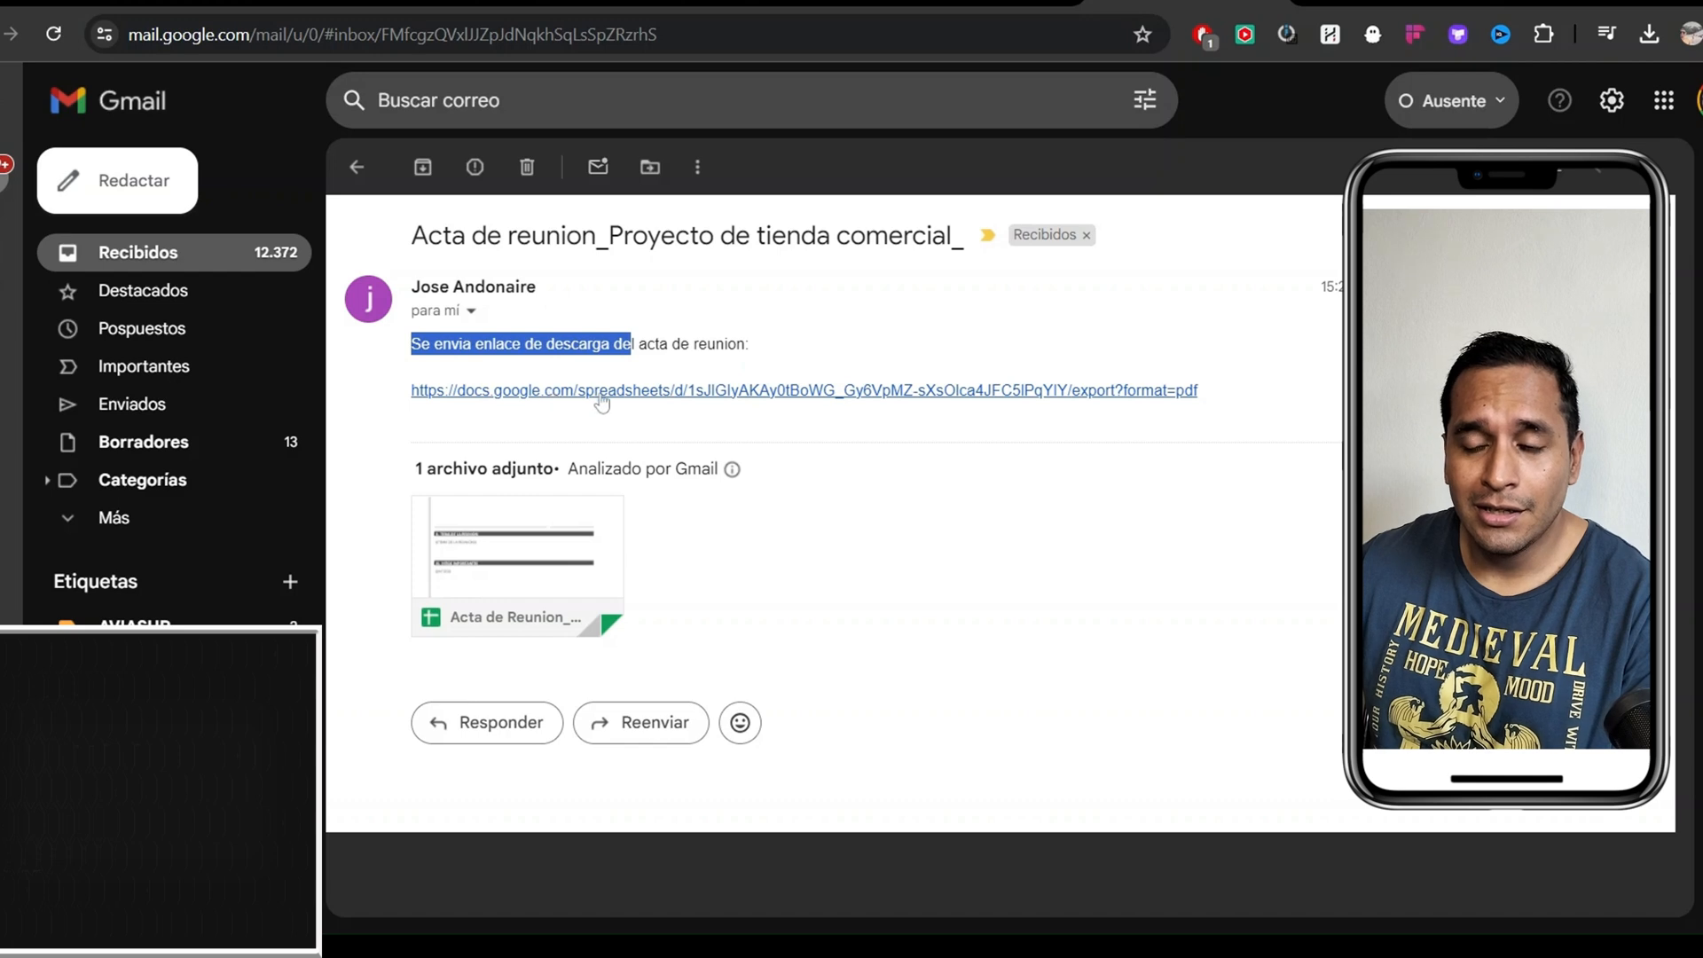
left_click(578, 549)
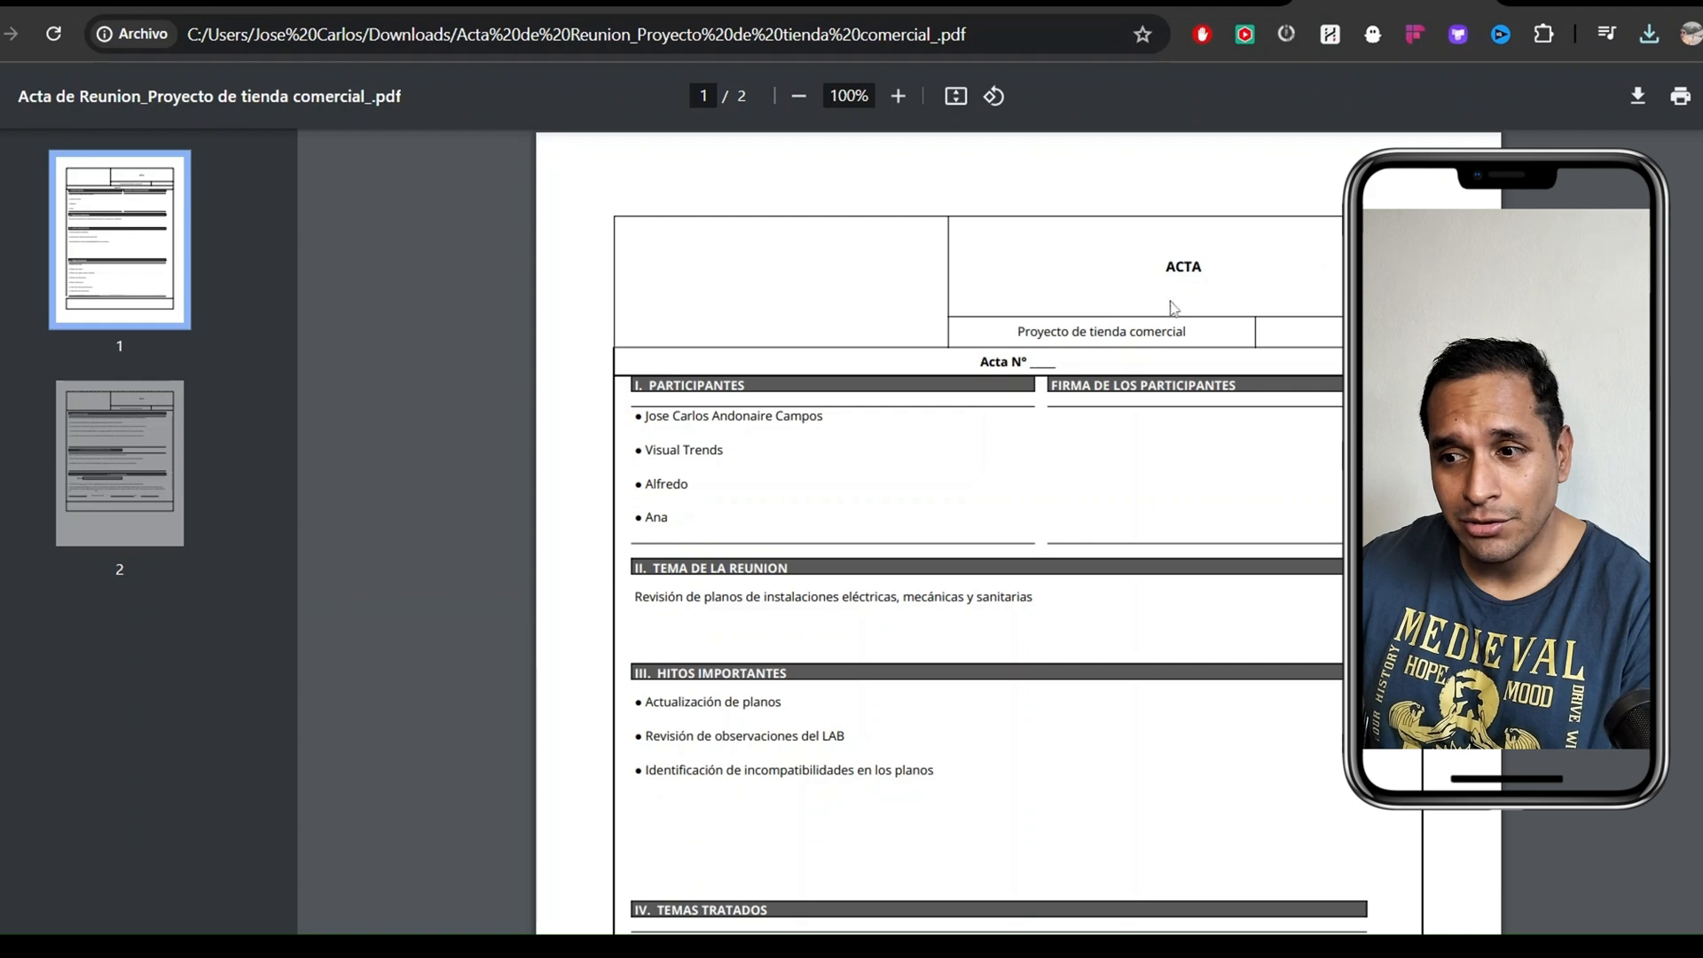
left_click_drag(1016, 331, 1187, 332)
scroll(1103, 311, "down", 3)
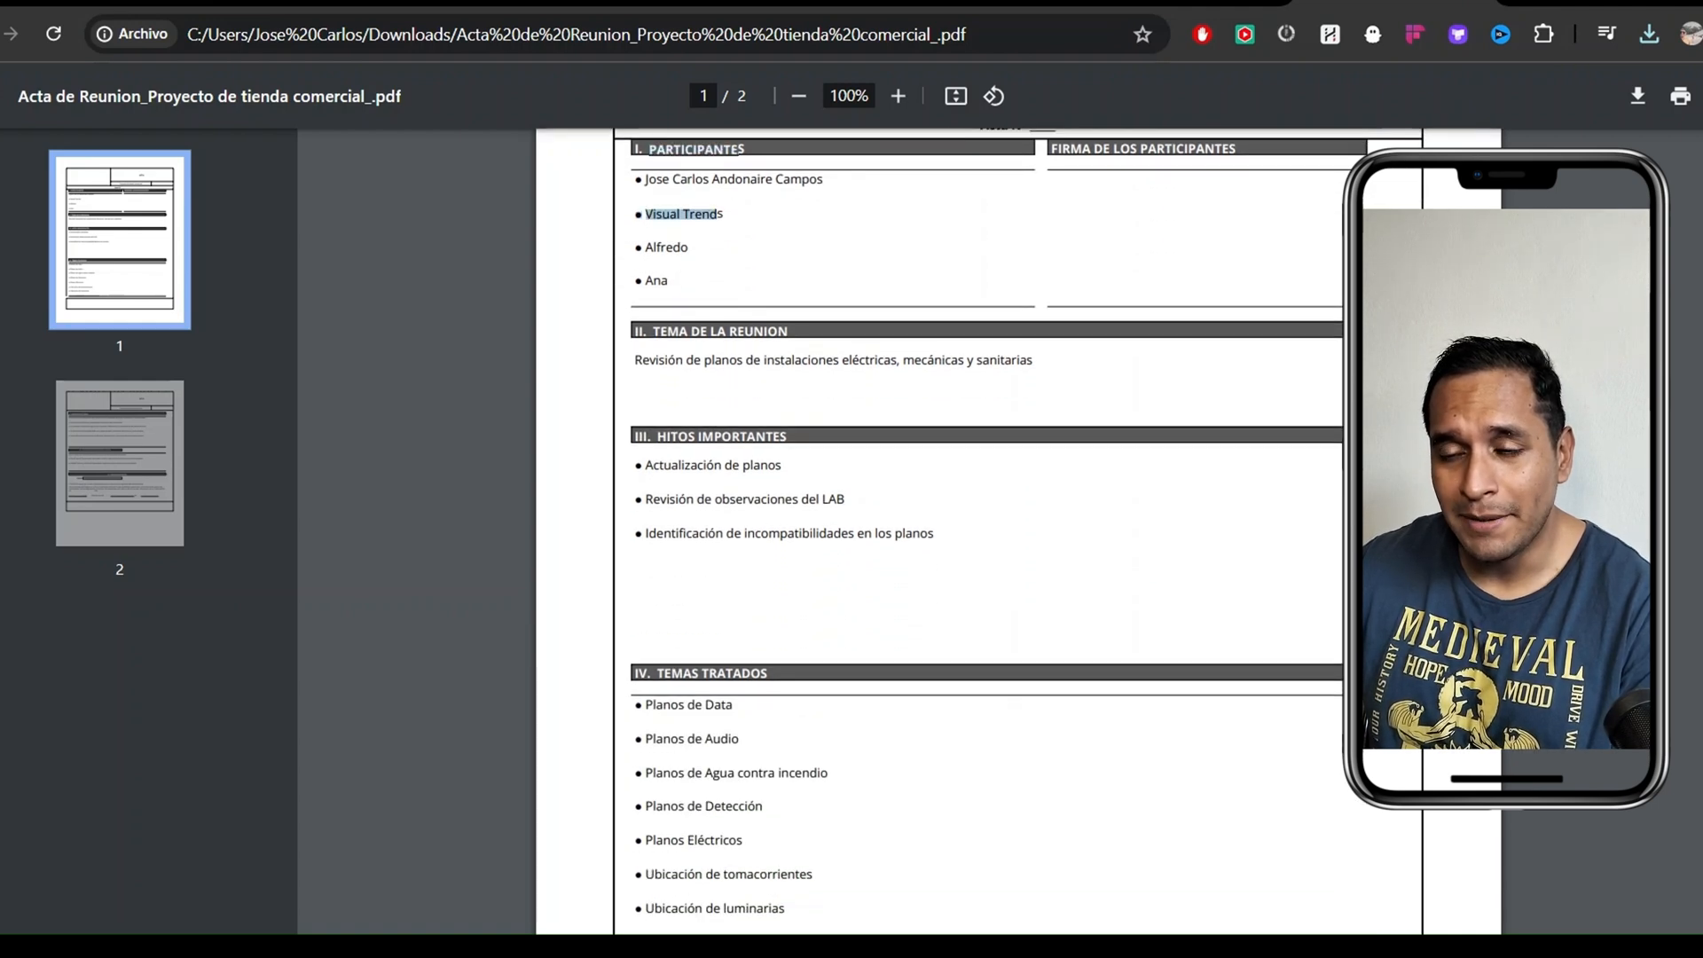
Review the meeting topic, important milestones and topics covered on the first page of the minutes PDF
scroll(748, 268, "down", 2)
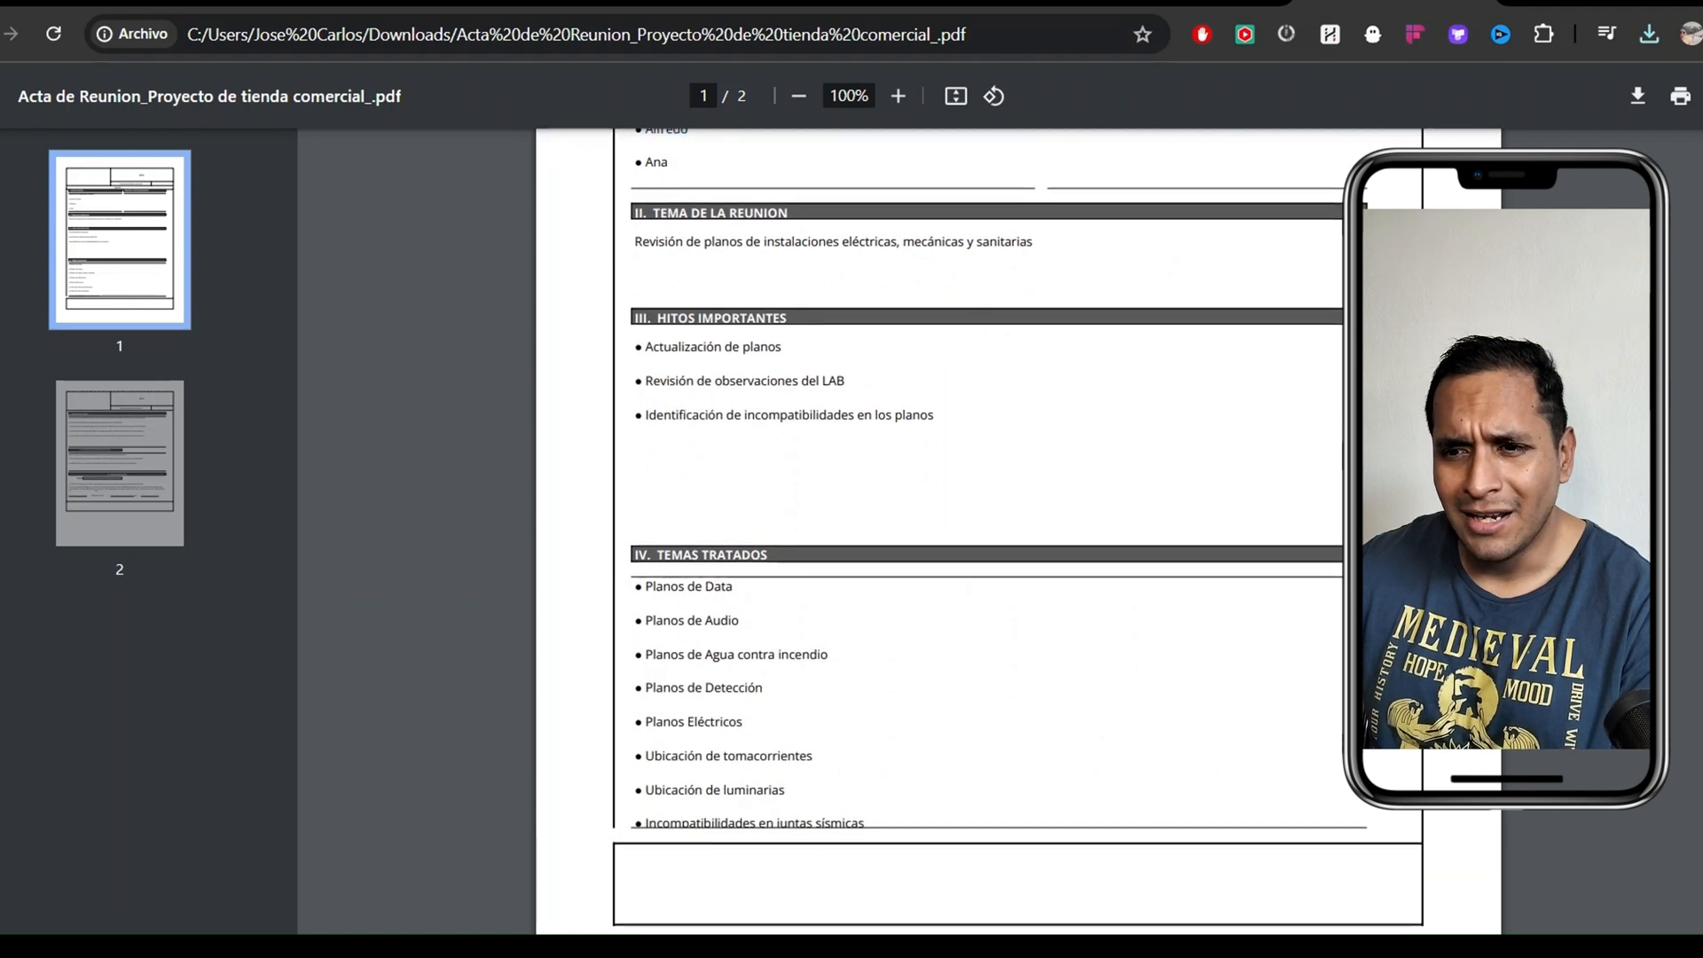
left_click_drag(633, 241, 1060, 249)
left_click(1063, 250)
scroll(1065, 253, "down", 2)
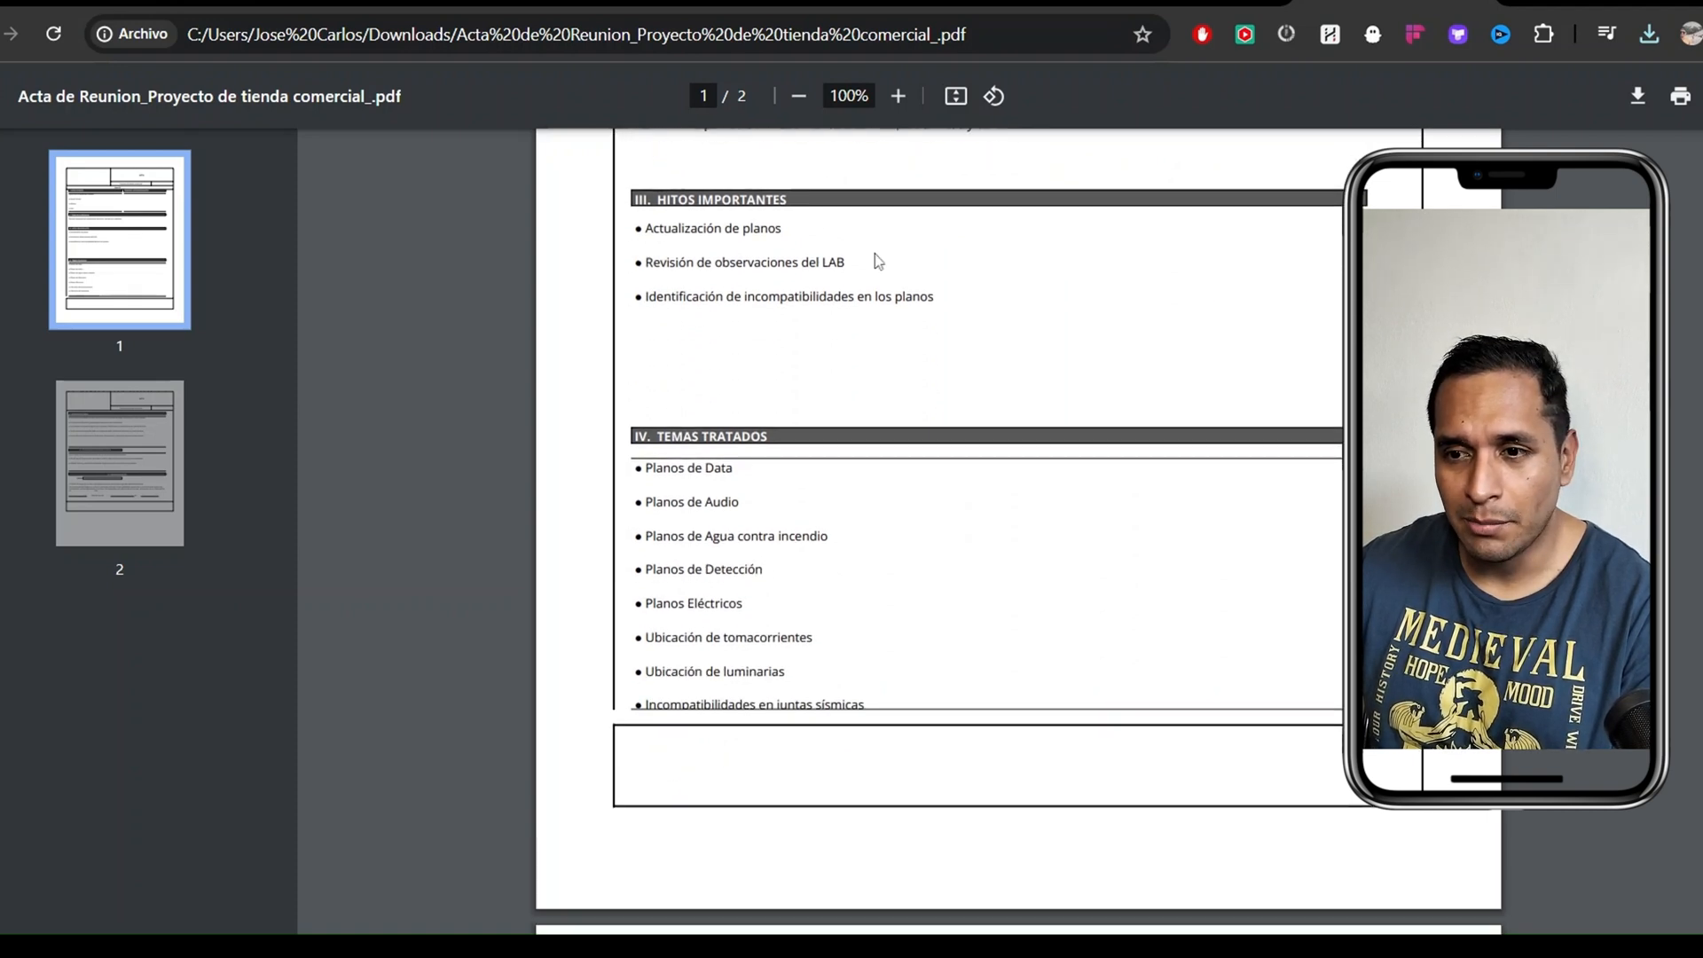
left_click_drag(643, 229, 782, 229)
left_click(785, 233)
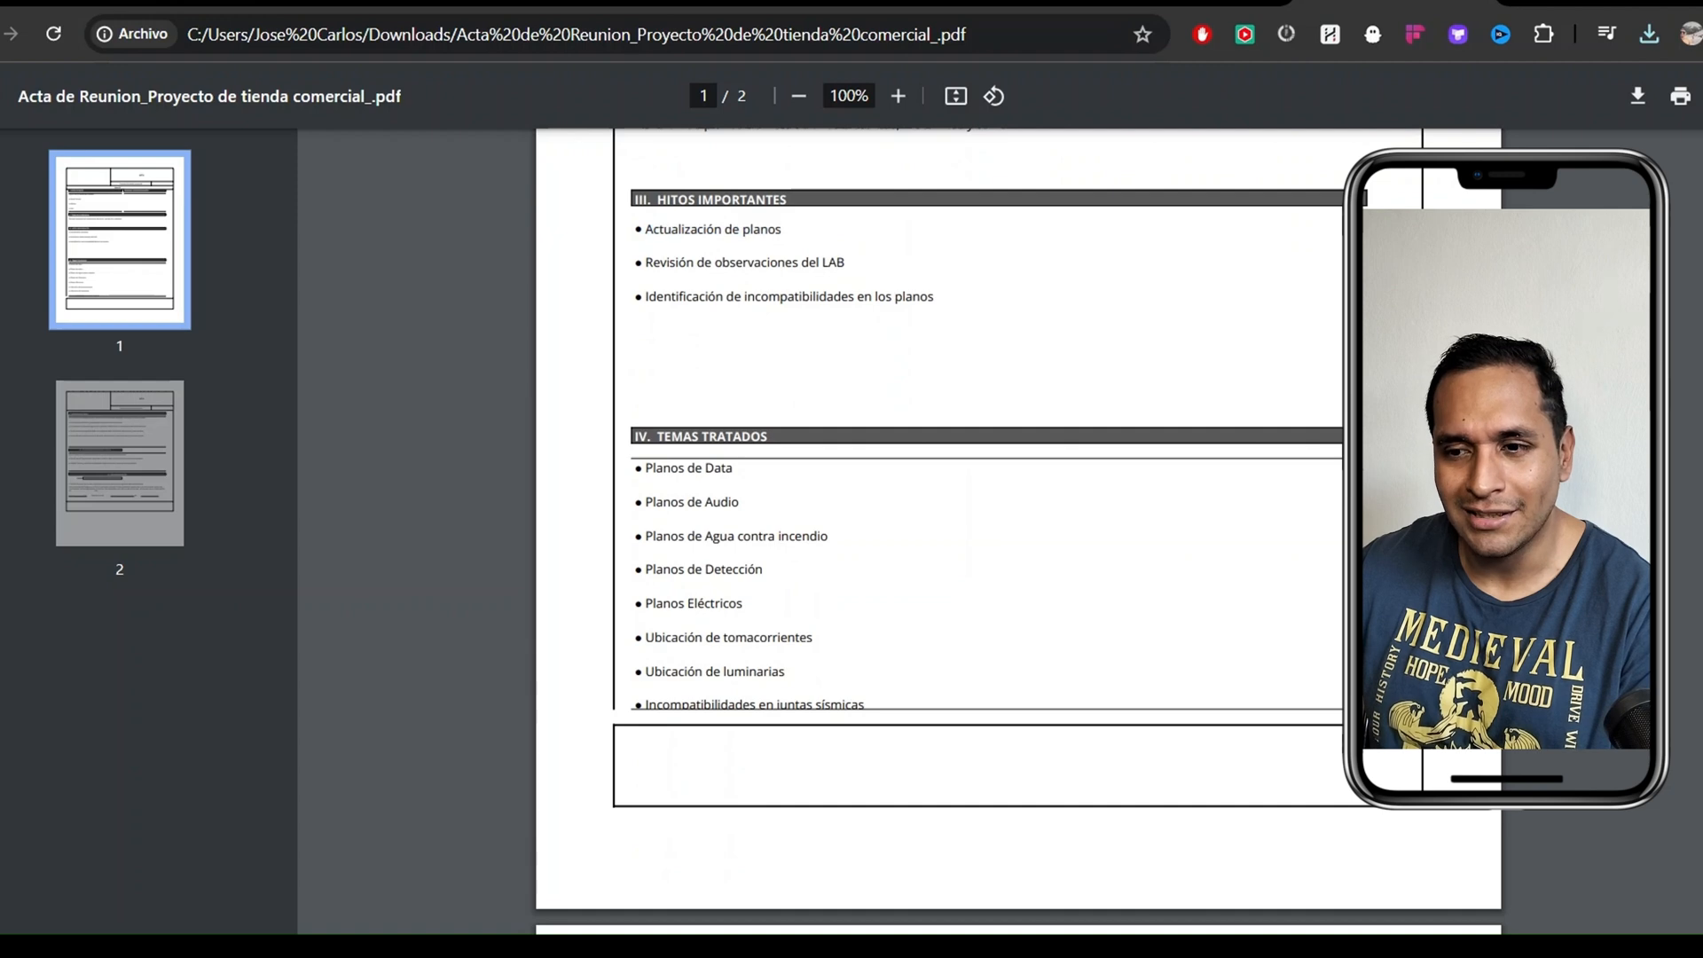
scroll(785, 238, "down", 2)
left_click_drag(645, 230, 794, 468)
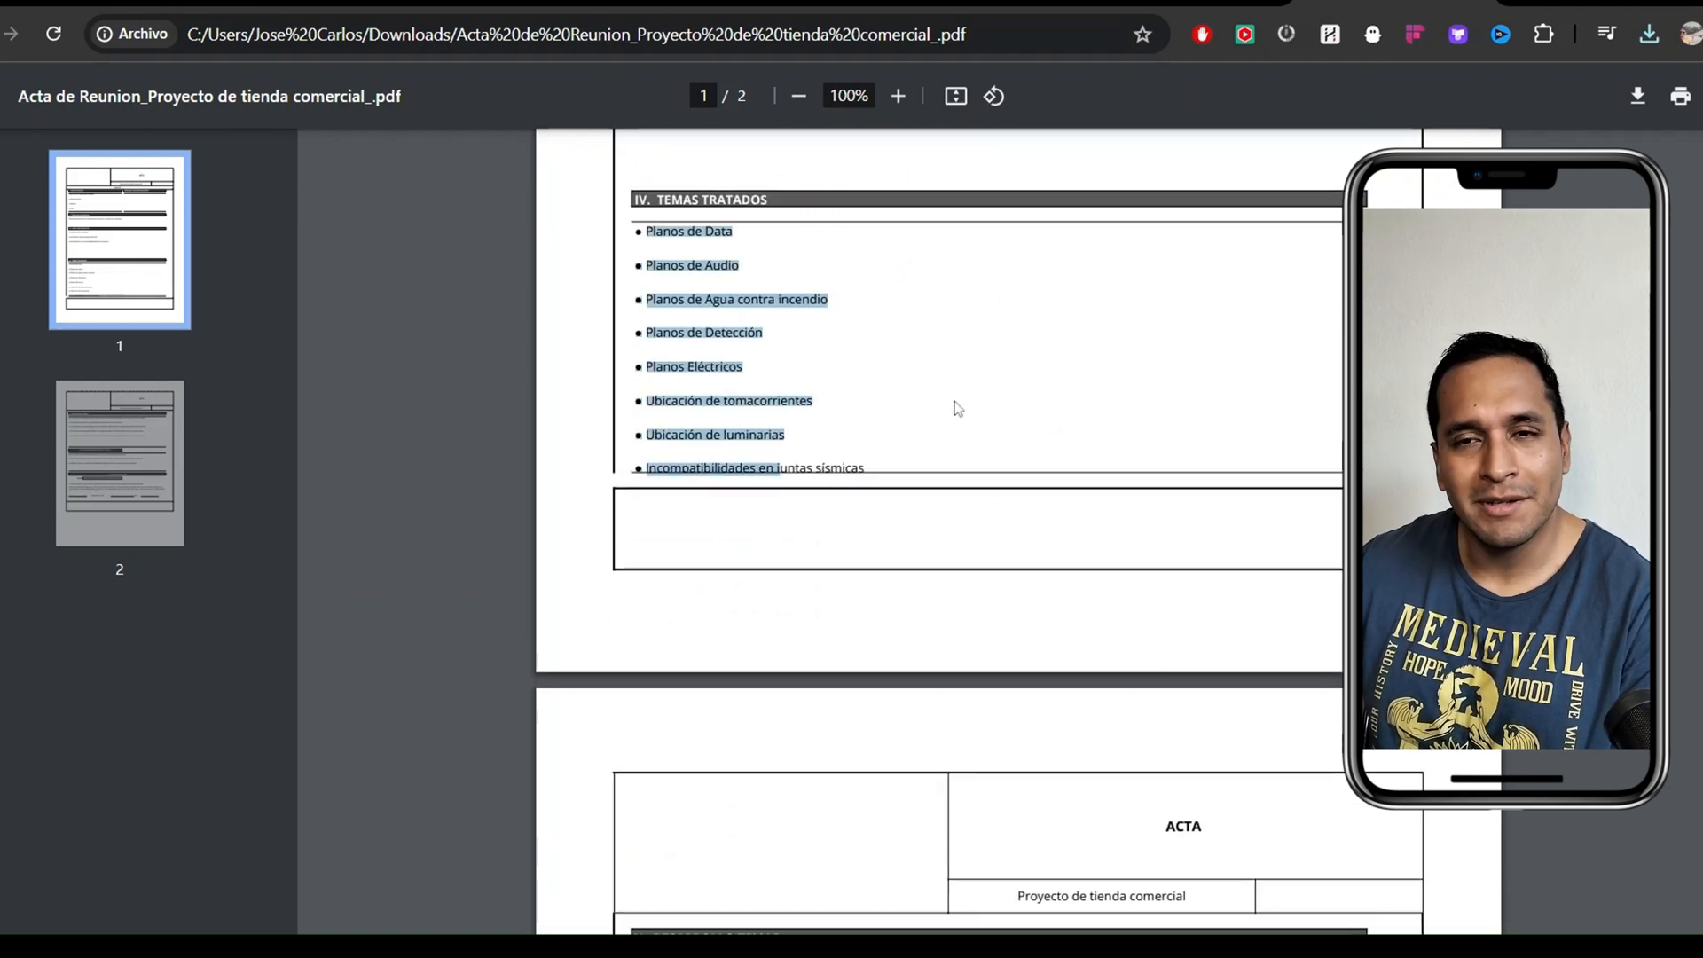
left_click(938, 369)
Examine the topic development section on the second page of the minutes PDF
scroll(938, 367, "down", 3)
scroll(934, 367, "down", 2)
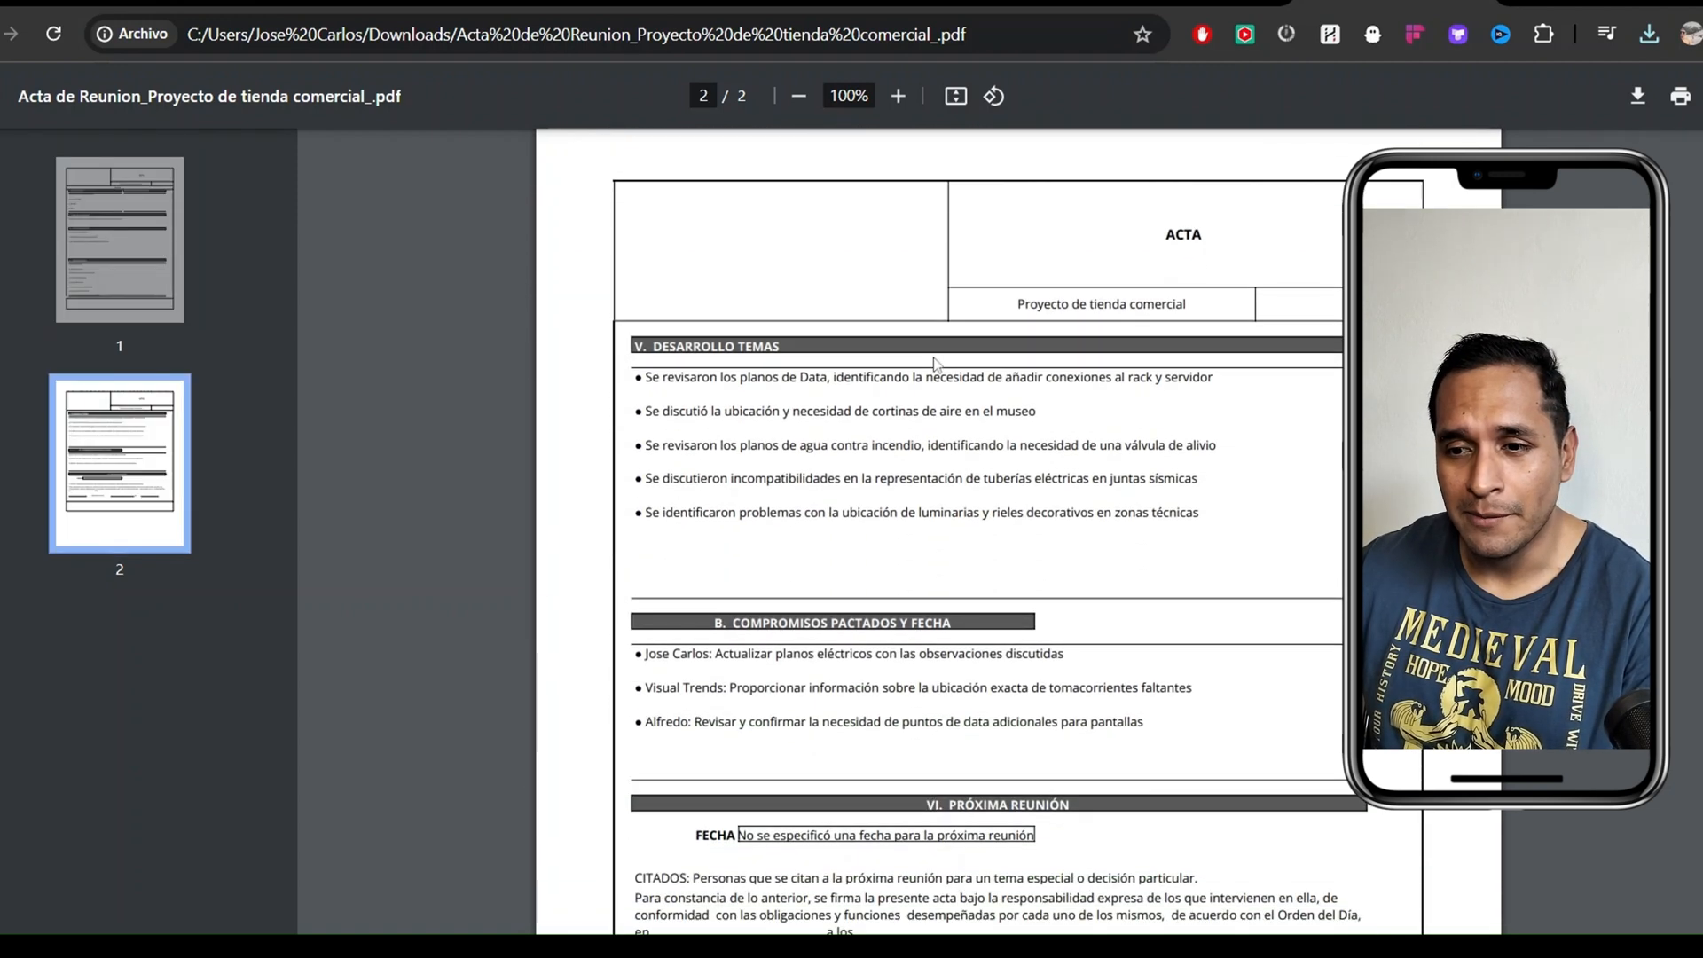
scroll(934, 366, "down", 1)
left_click_drag(635, 259, 1037, 295)
left_click_drag(772, 327, 925, 328)
scroll(925, 327, "down", 1)
left_click(951, 330)
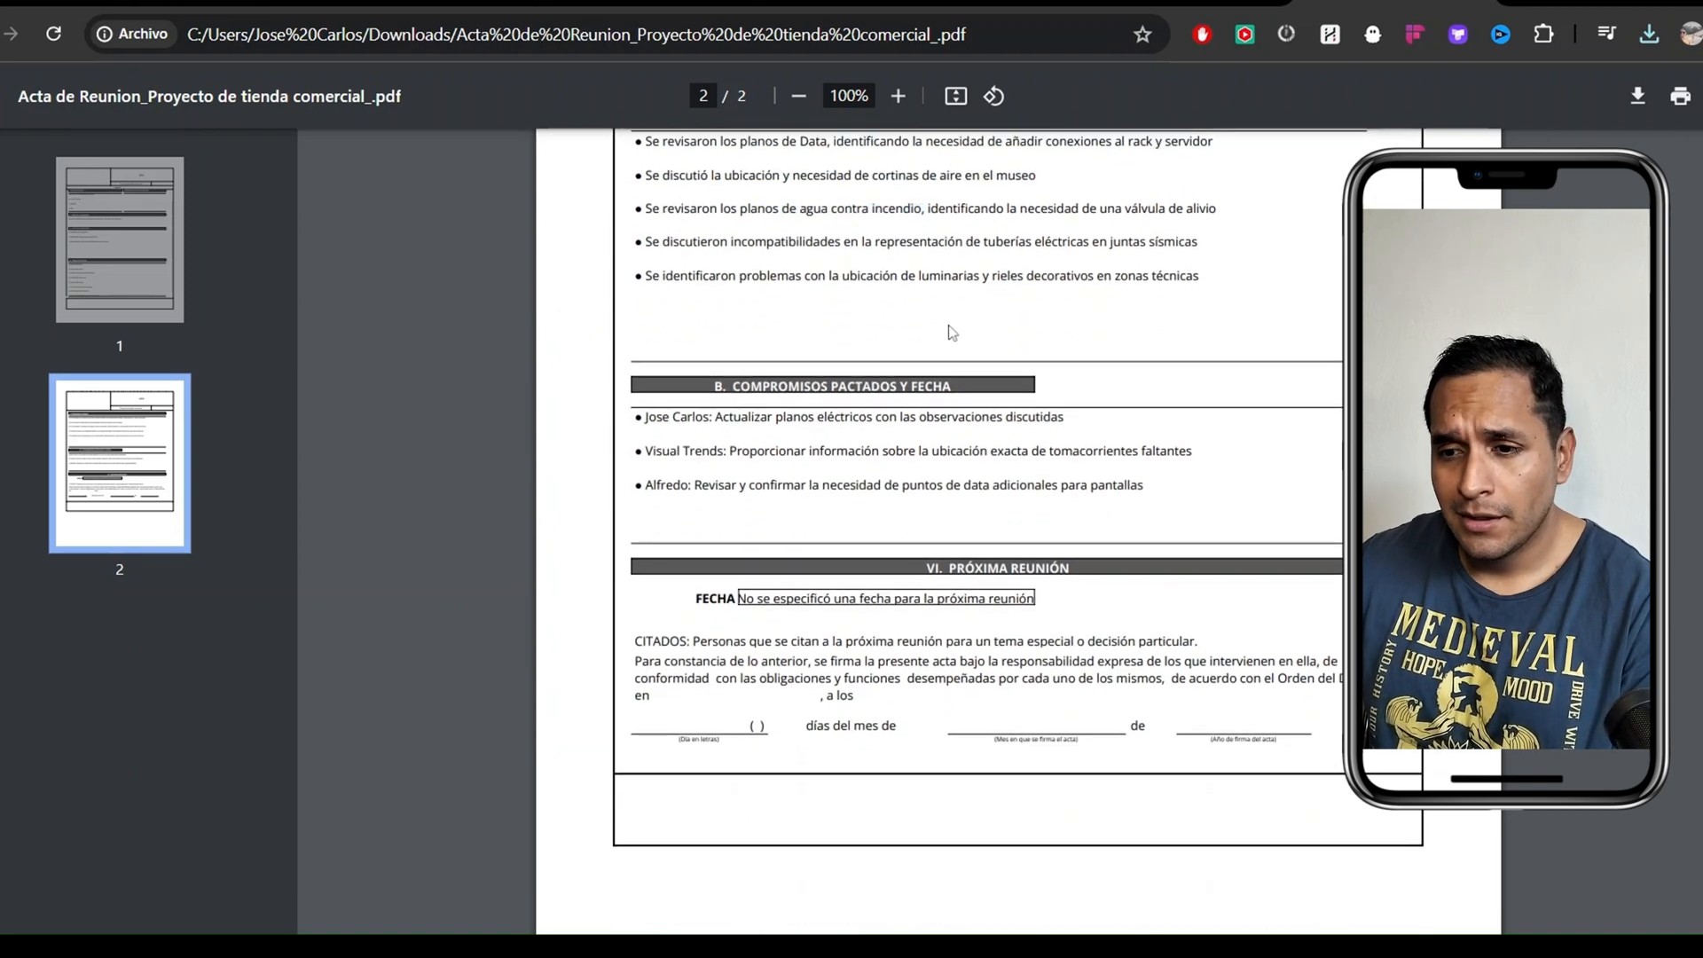
Examine the agreed commitments and the next meeting date in the minutes, and return to the start of the document
left_click_drag(645, 418, 793, 418)
left_click(793, 418)
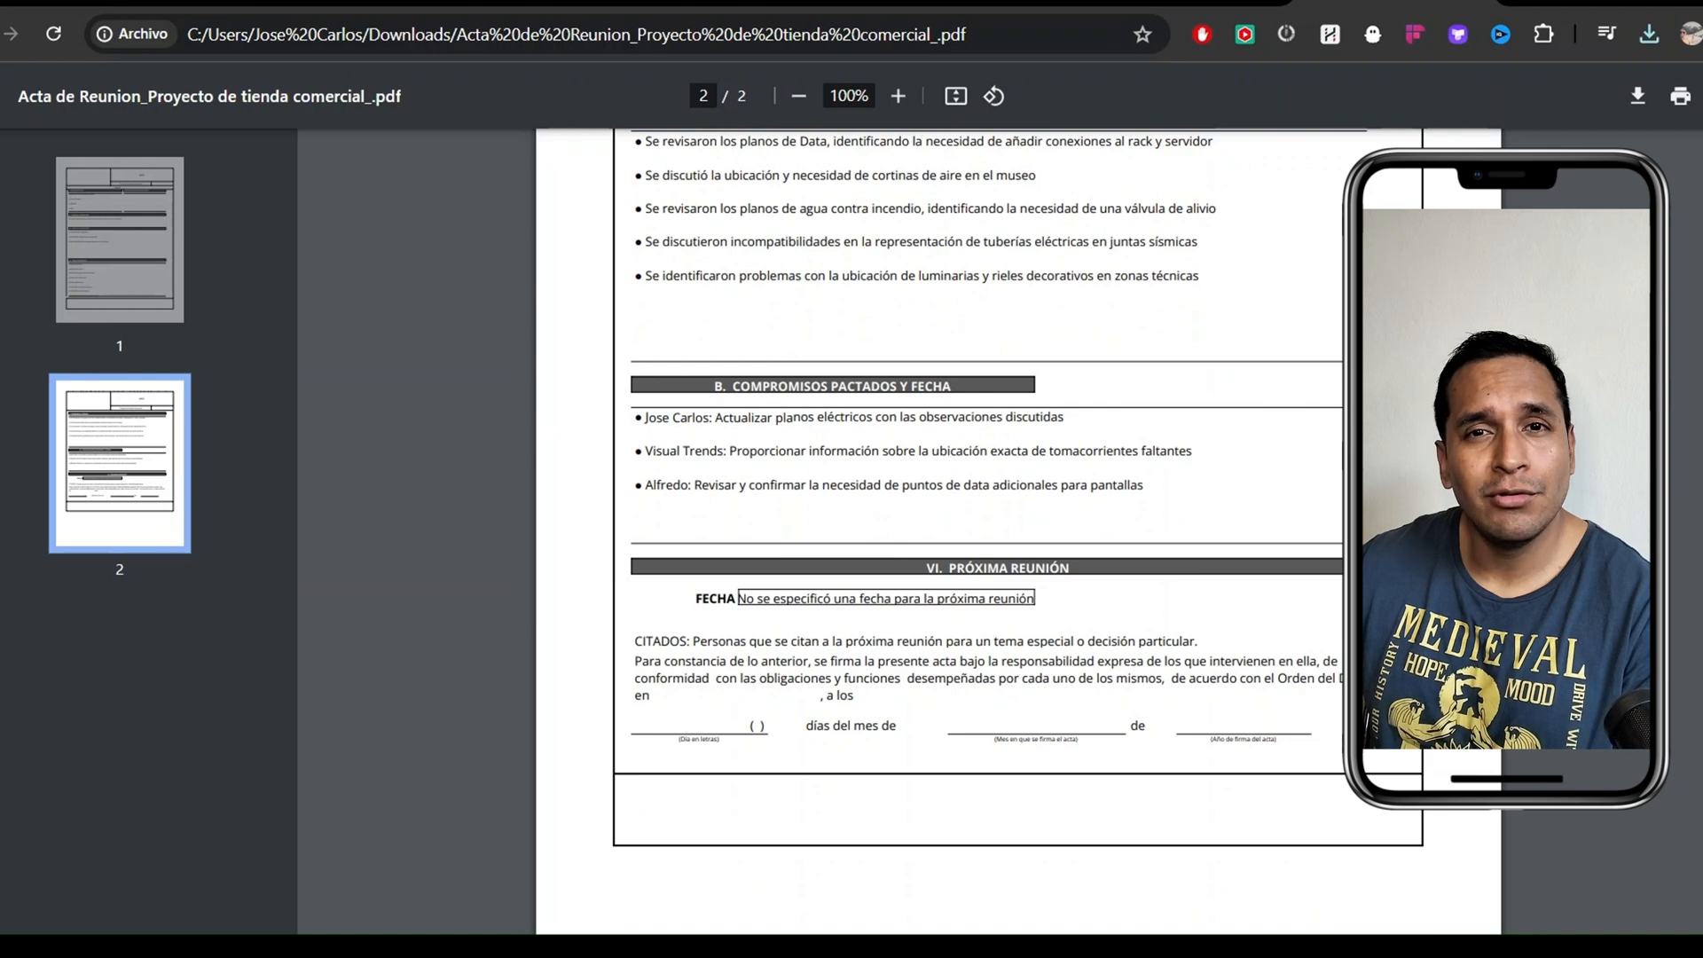
left_click_drag(670, 450, 966, 420)
scroll(780, 451, "down", 2)
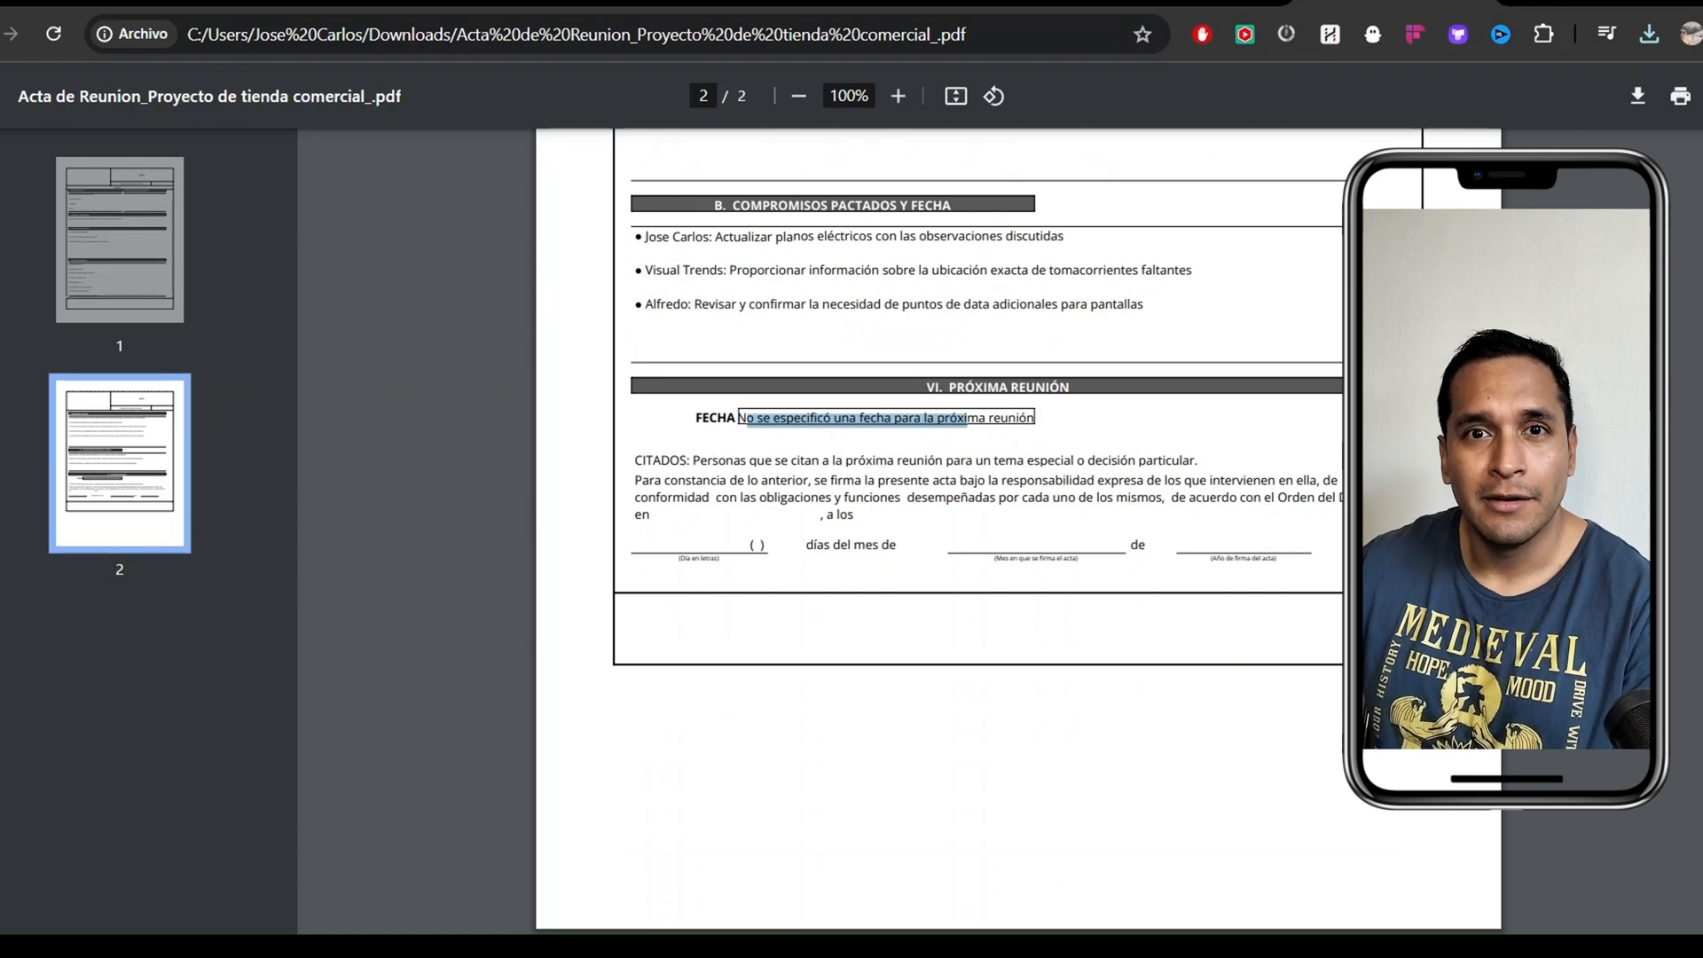
left_click(967, 420)
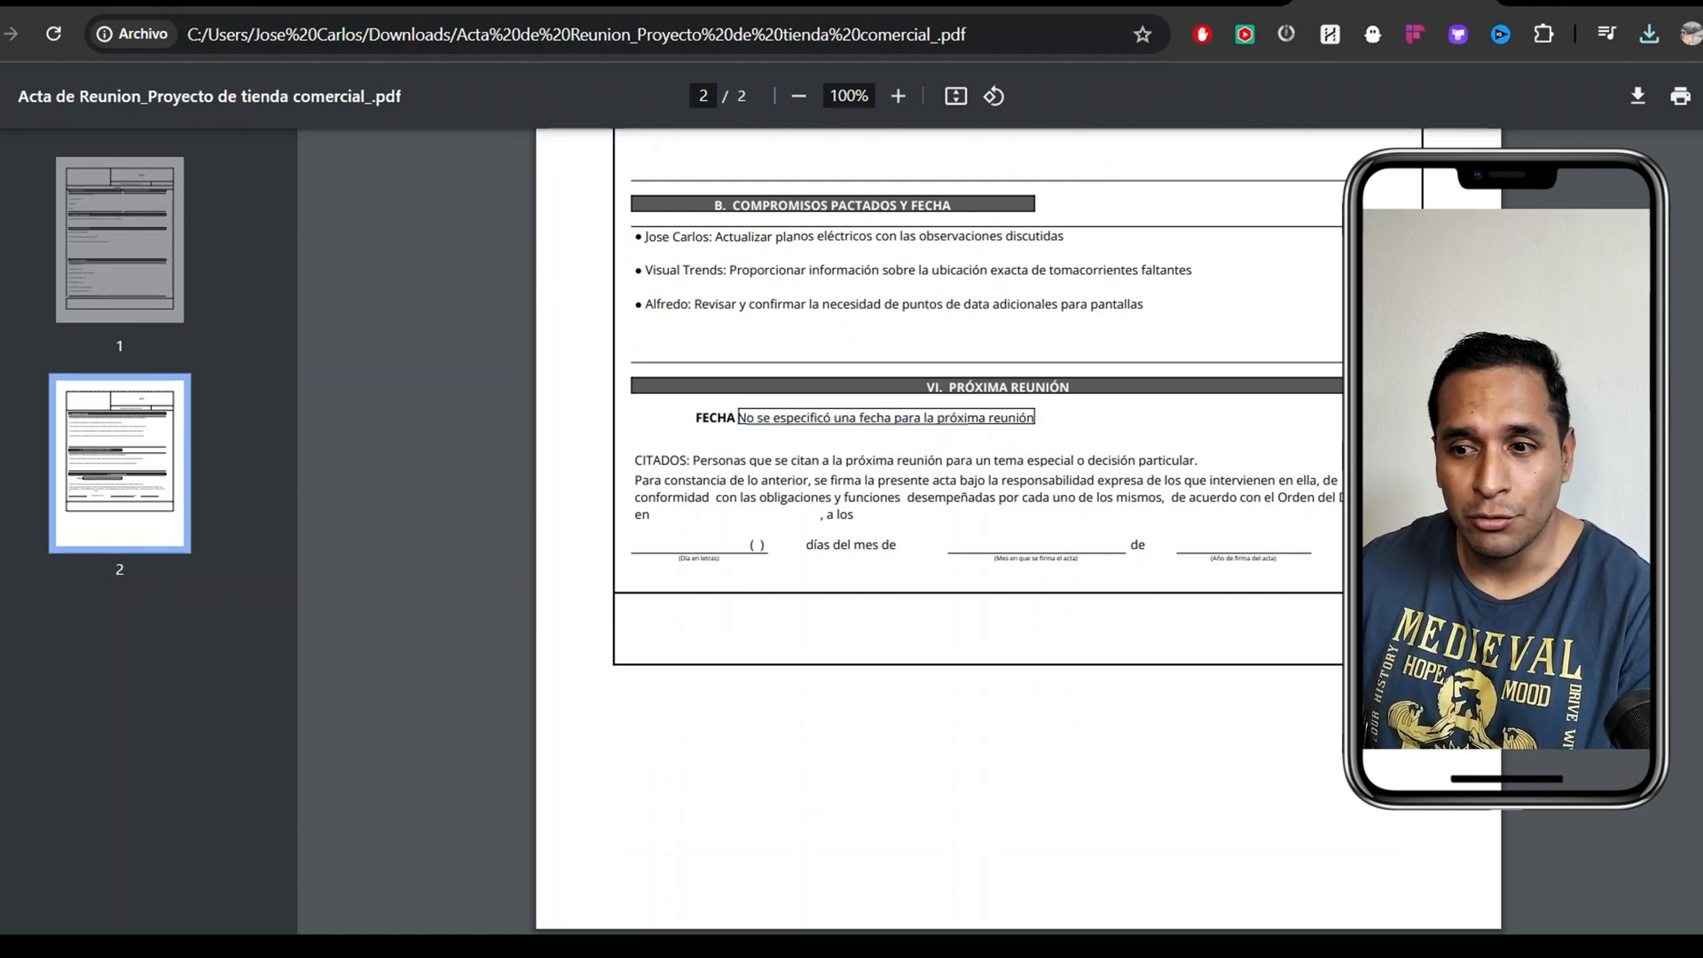
scroll(895, 422, "up", 12)
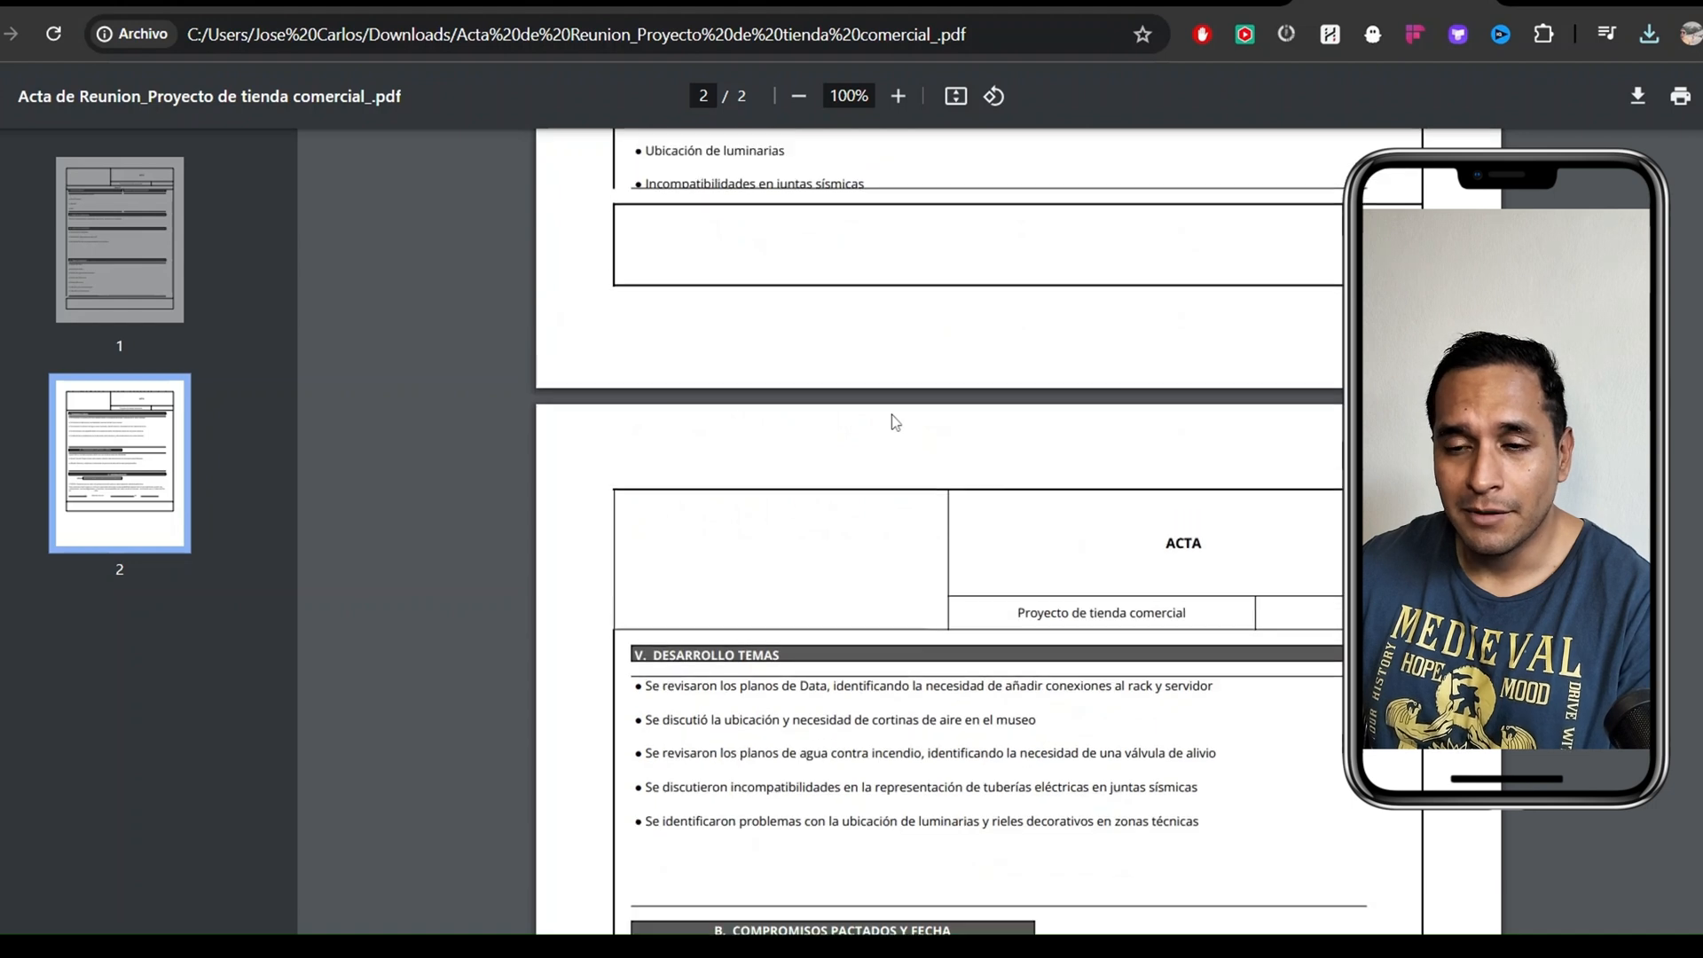
scroll(894, 422, "up", 4)
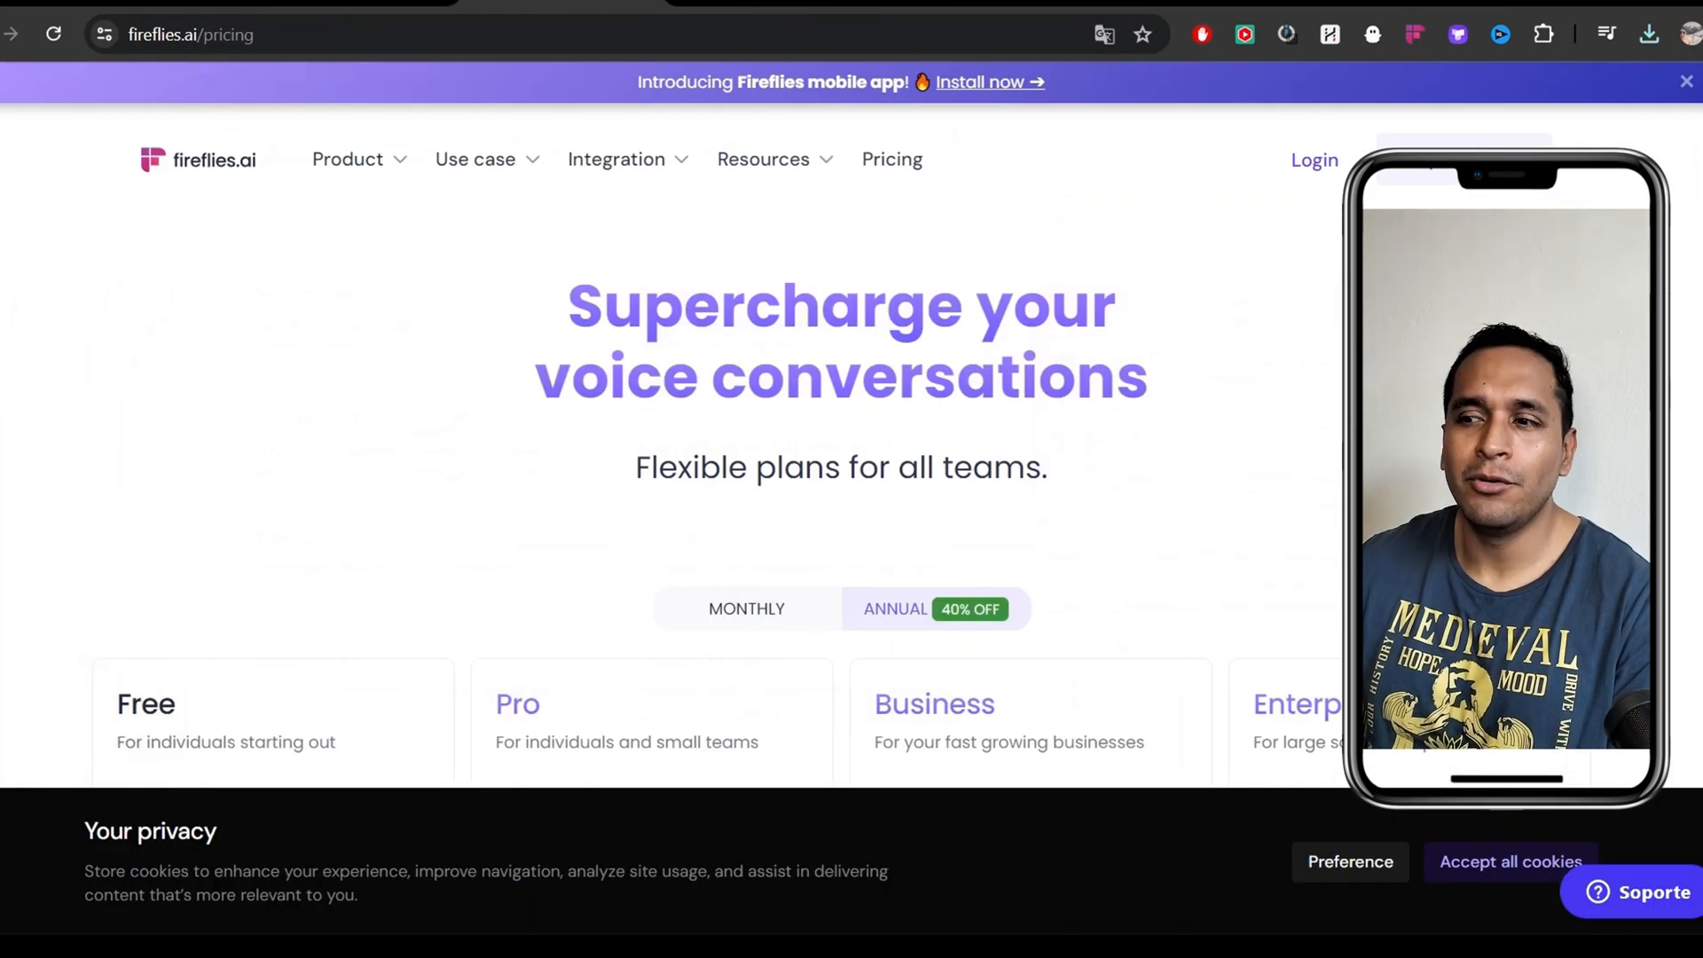
Compare the prices and features of the Free, Pro and Business plans on the Fireflies.ai pricing page
scroll(935, 156, "down", 1)
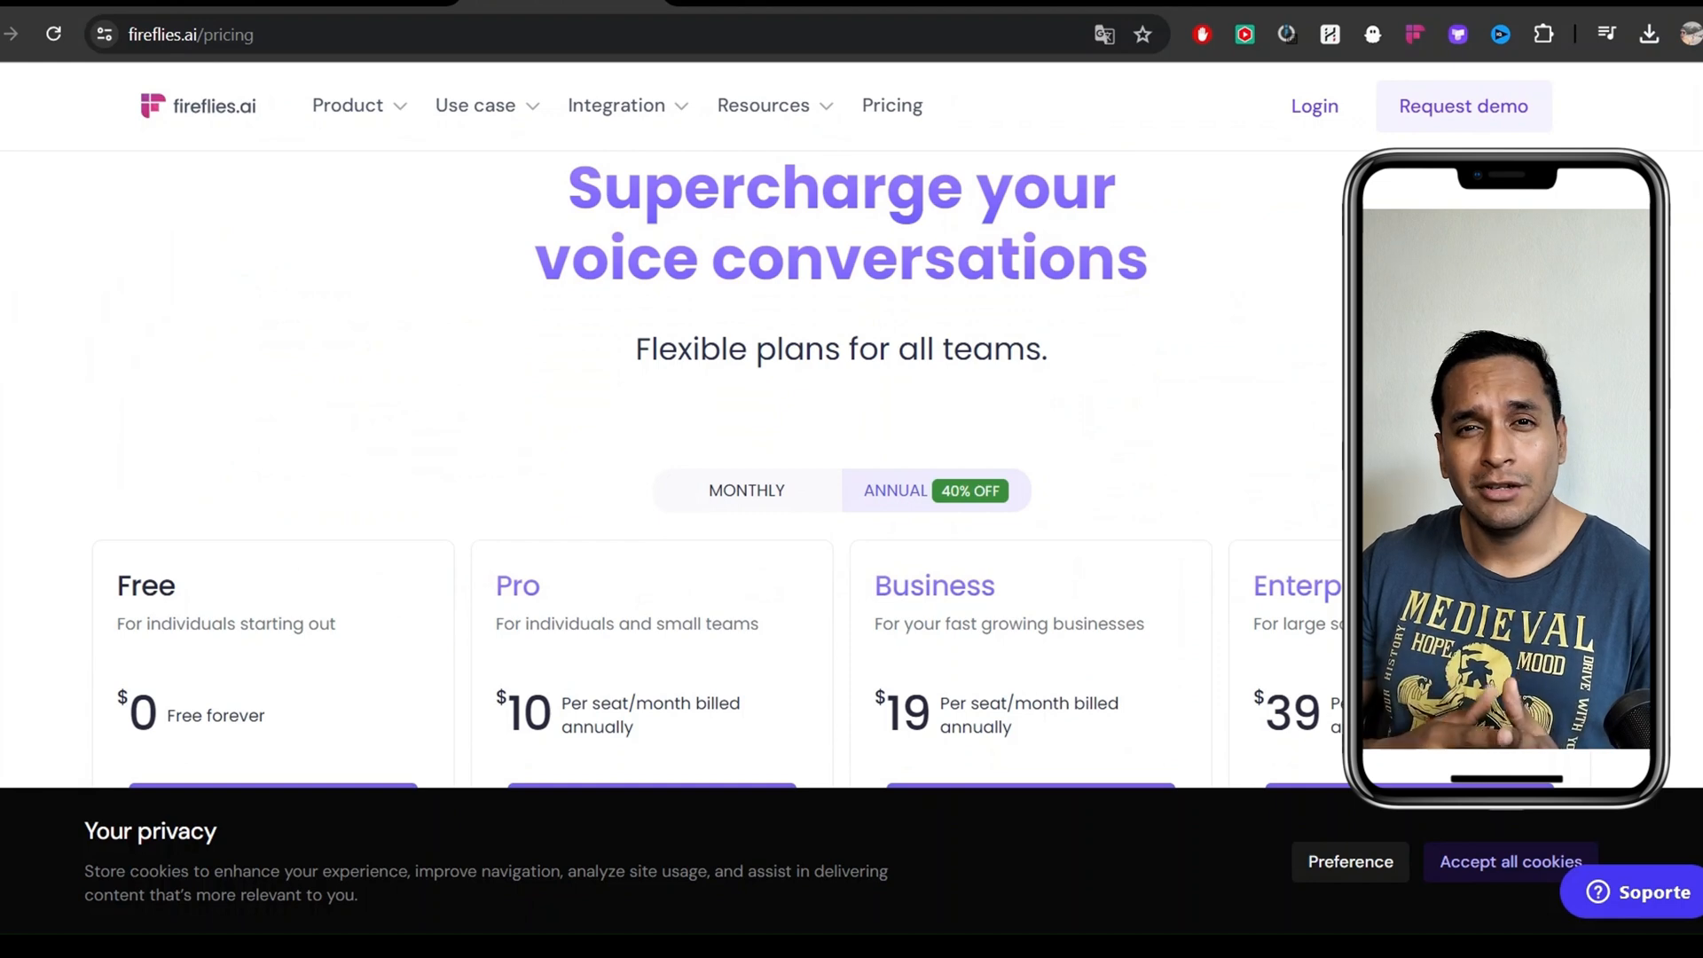
scroll(745, 470, "down", 4)
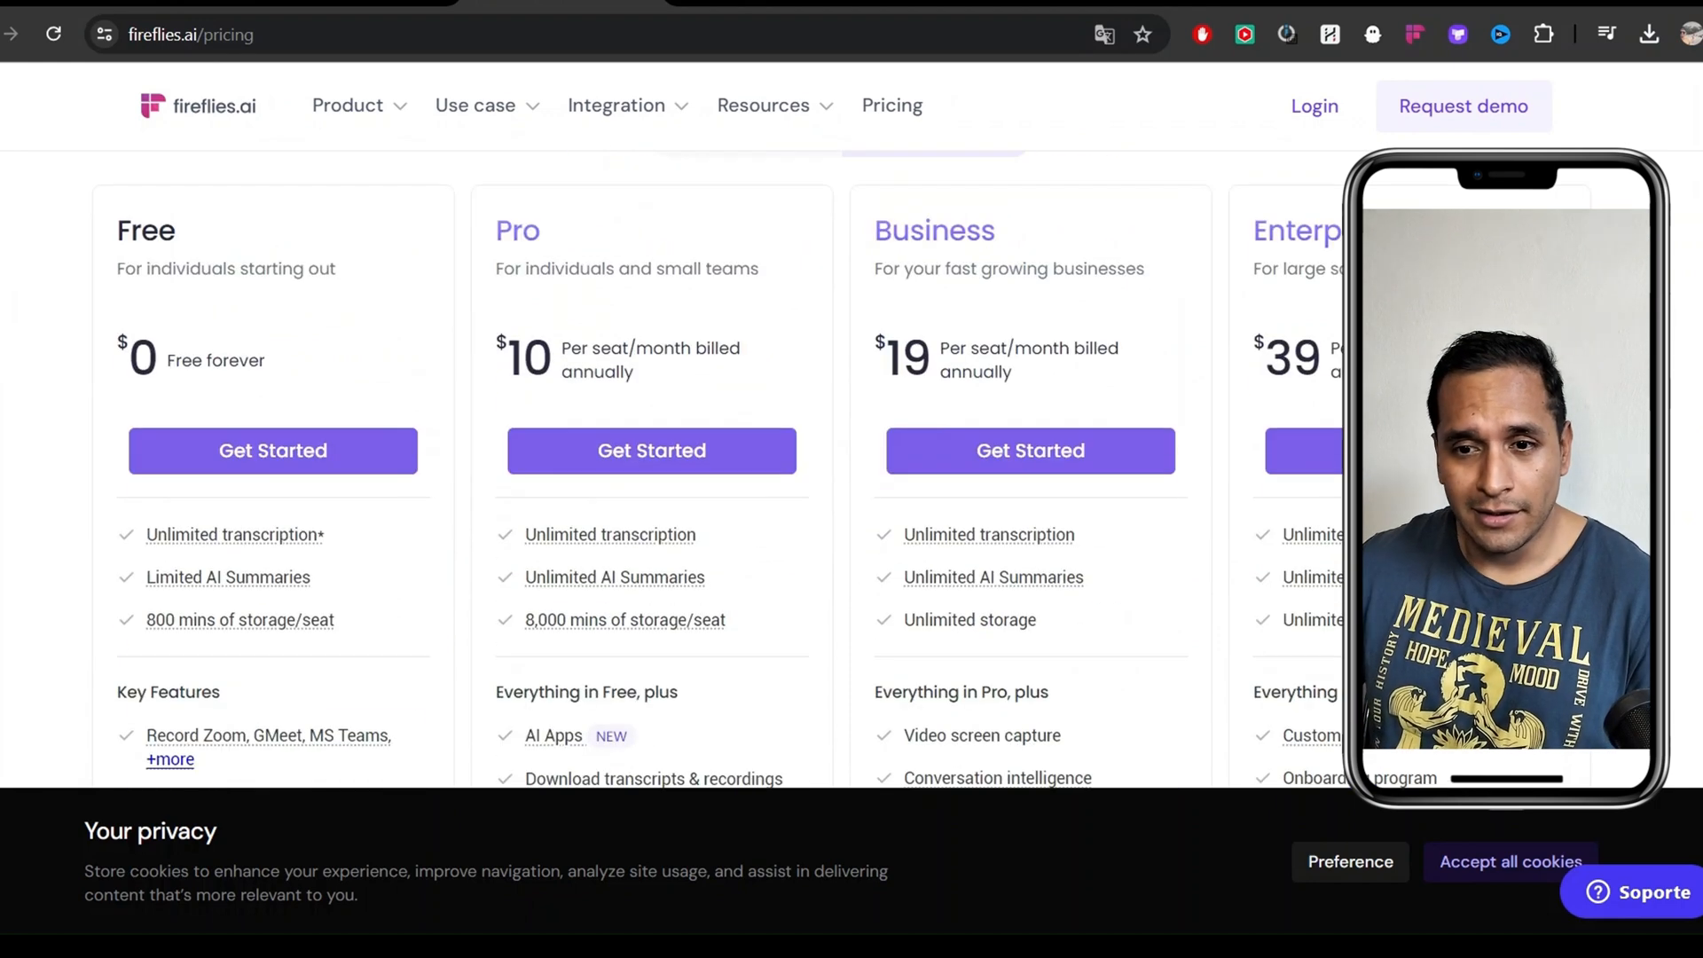
scroll(745, 471, "down", 1)
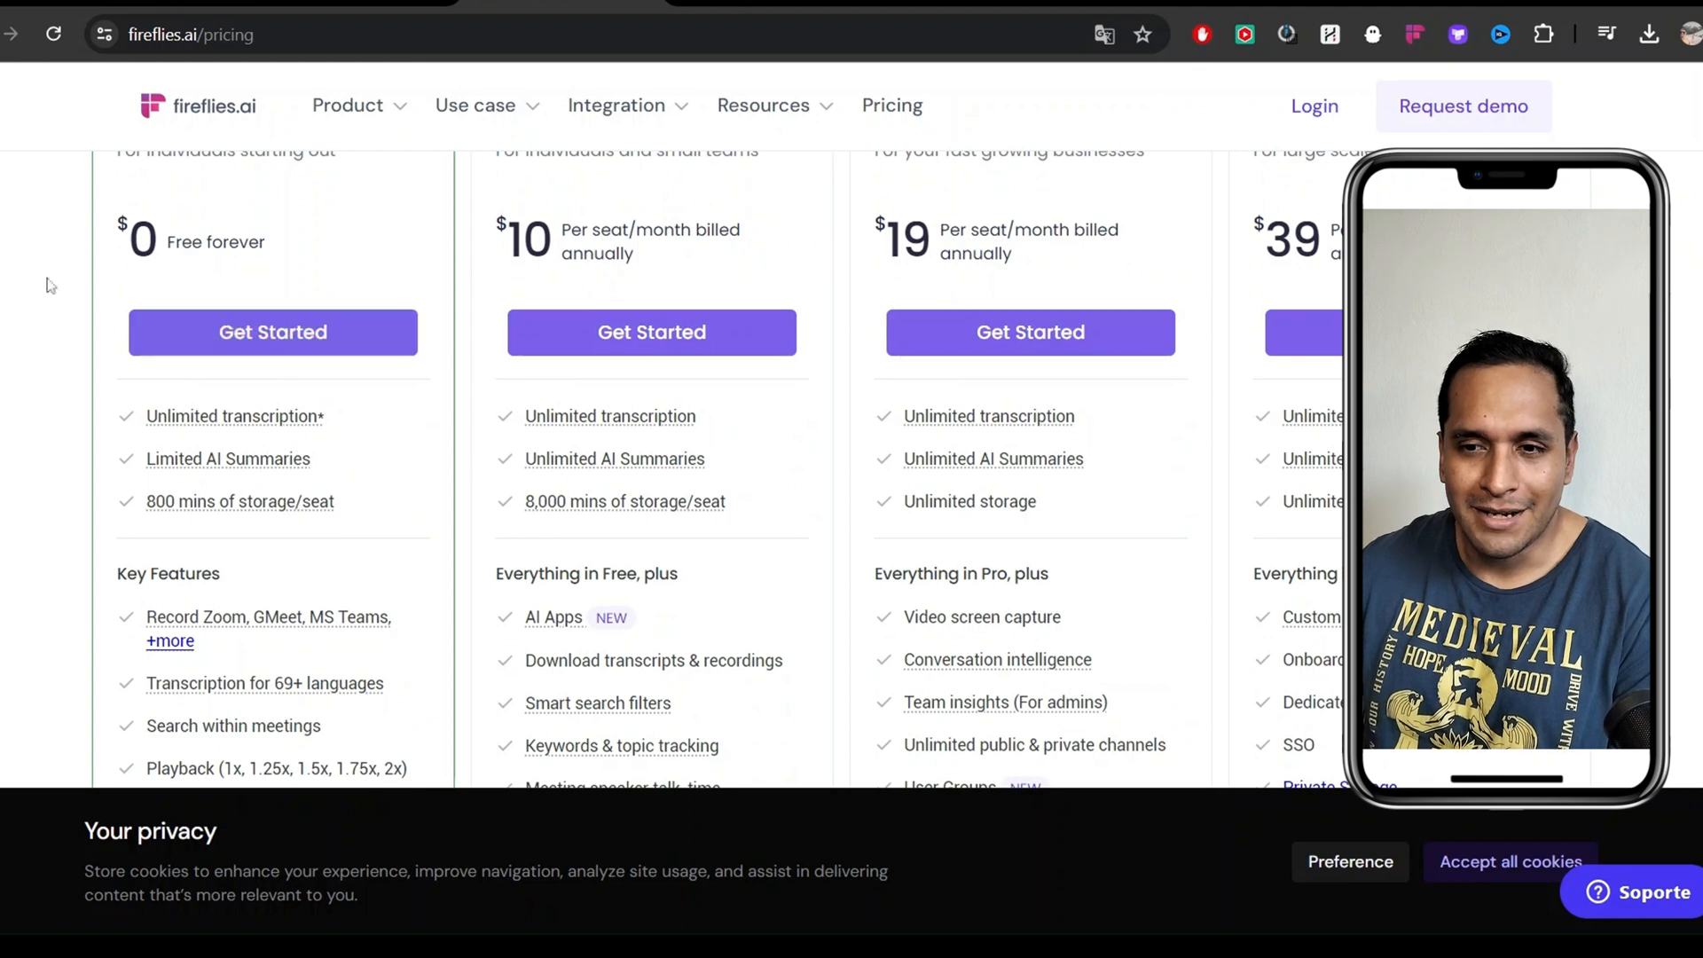
scroll(7, 281, "down", 3)
scroll(9, 289, "down", 1)
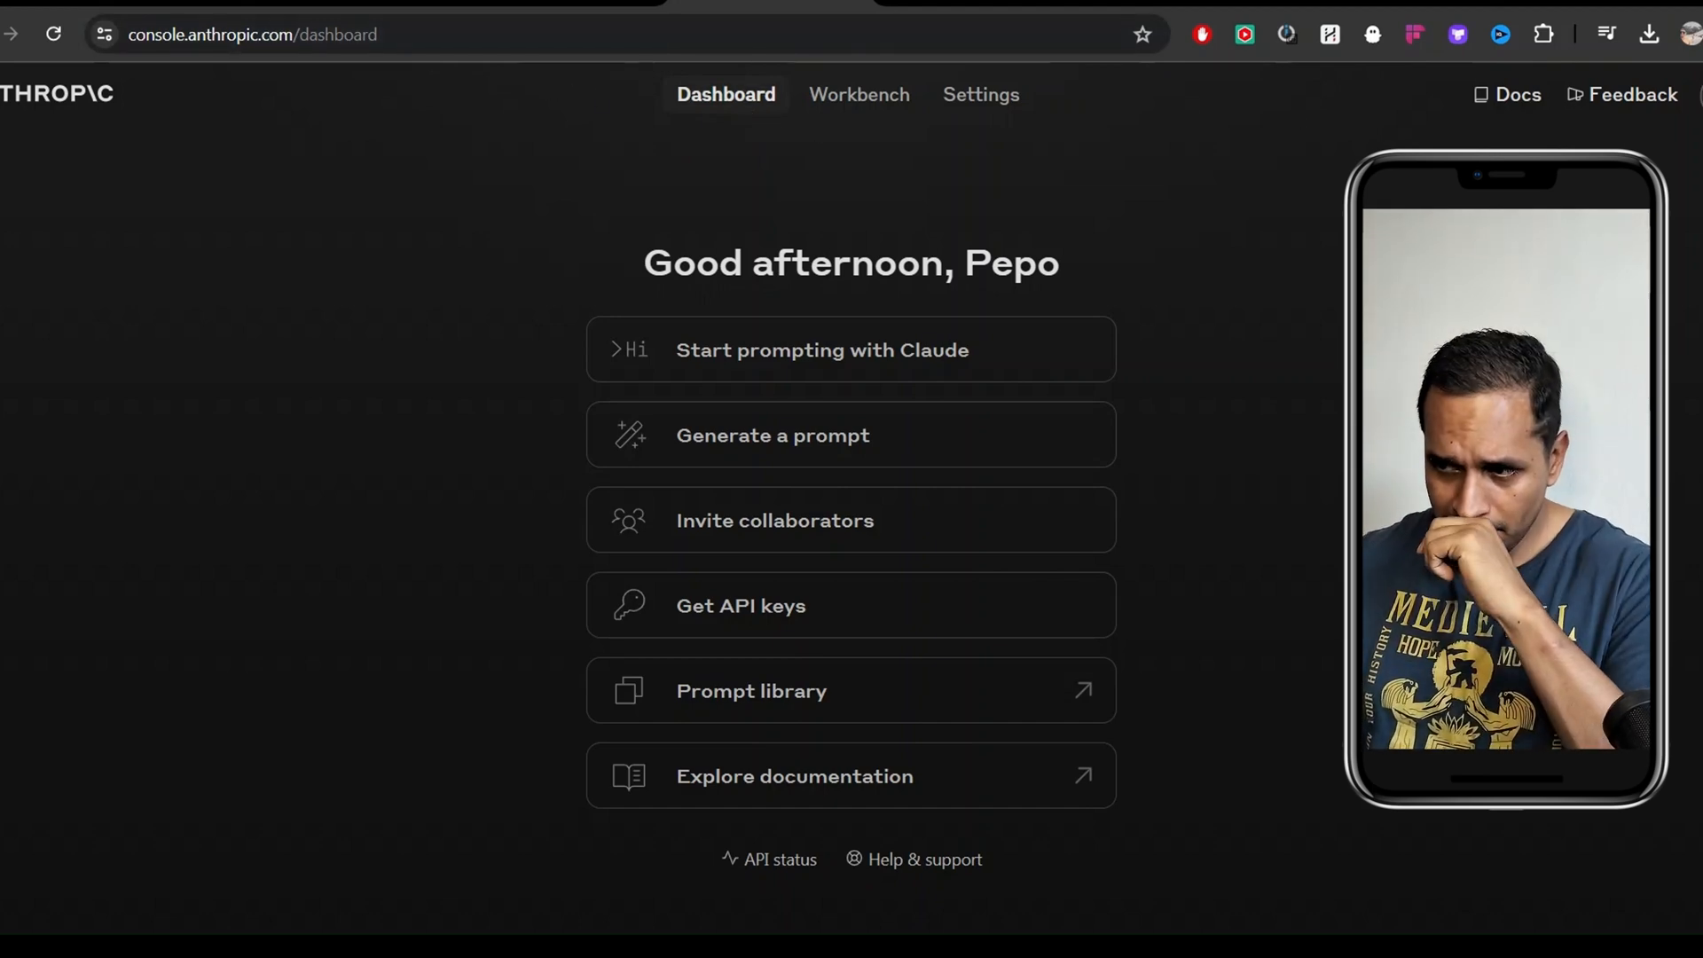
In the Anthropic console, open the organization's plans and billing settings and examine the credit balance and invoice history
left_click(1701, 95)
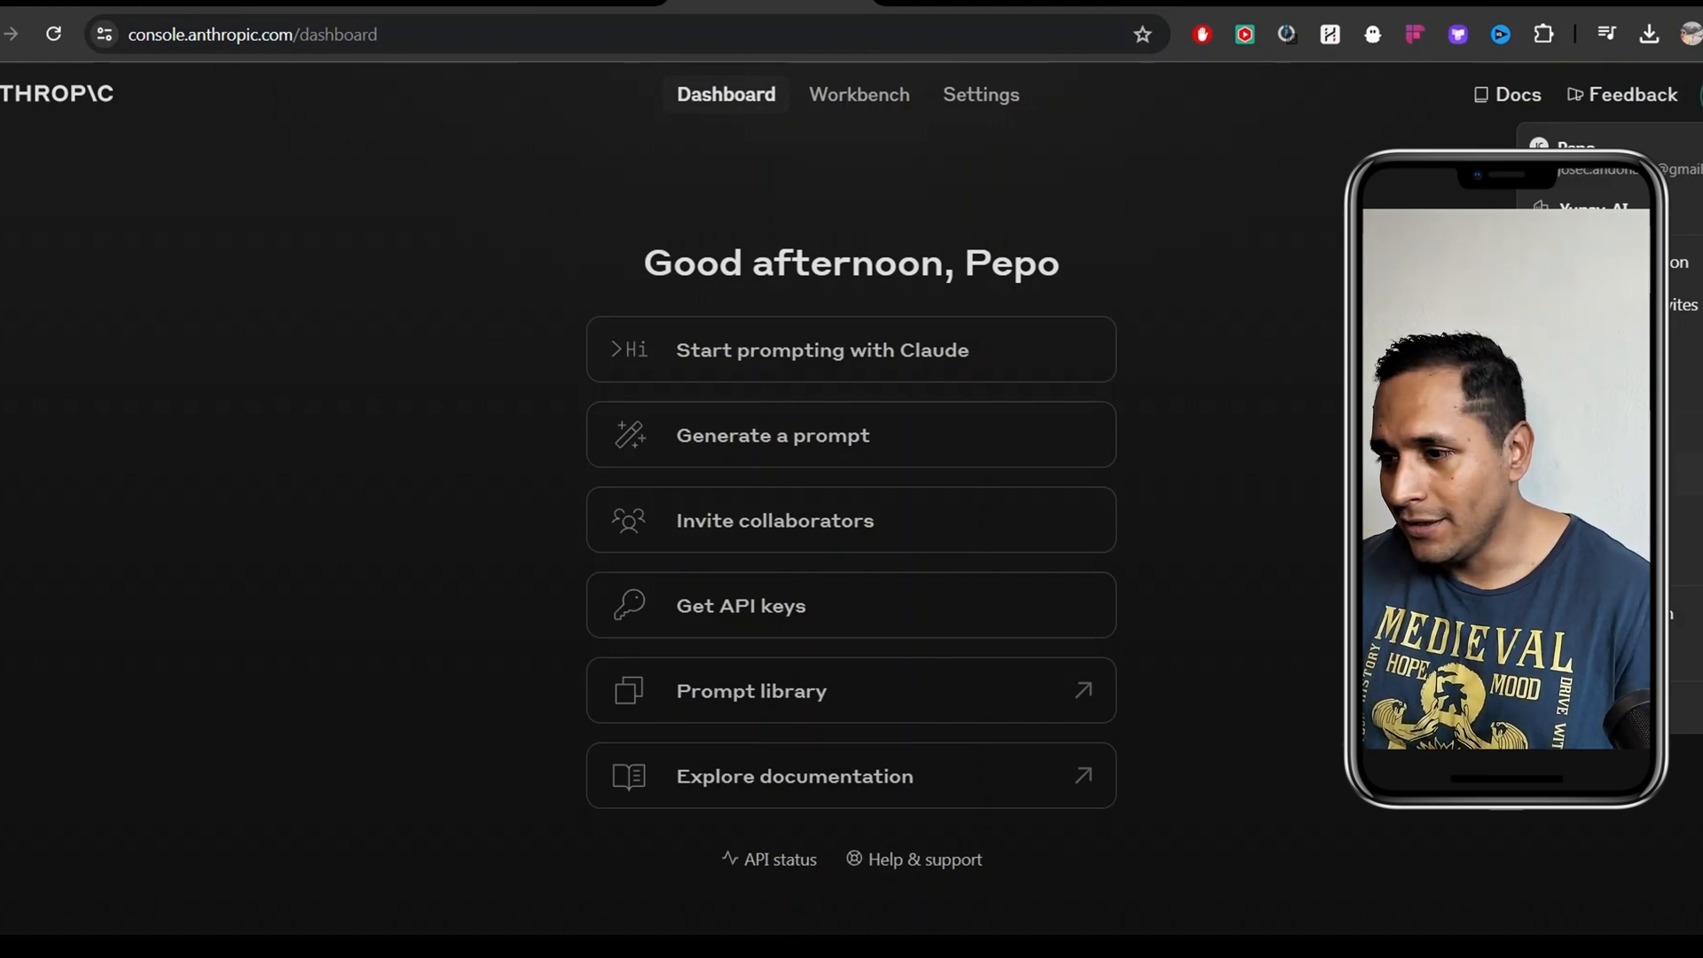
left_click(1609, 348)
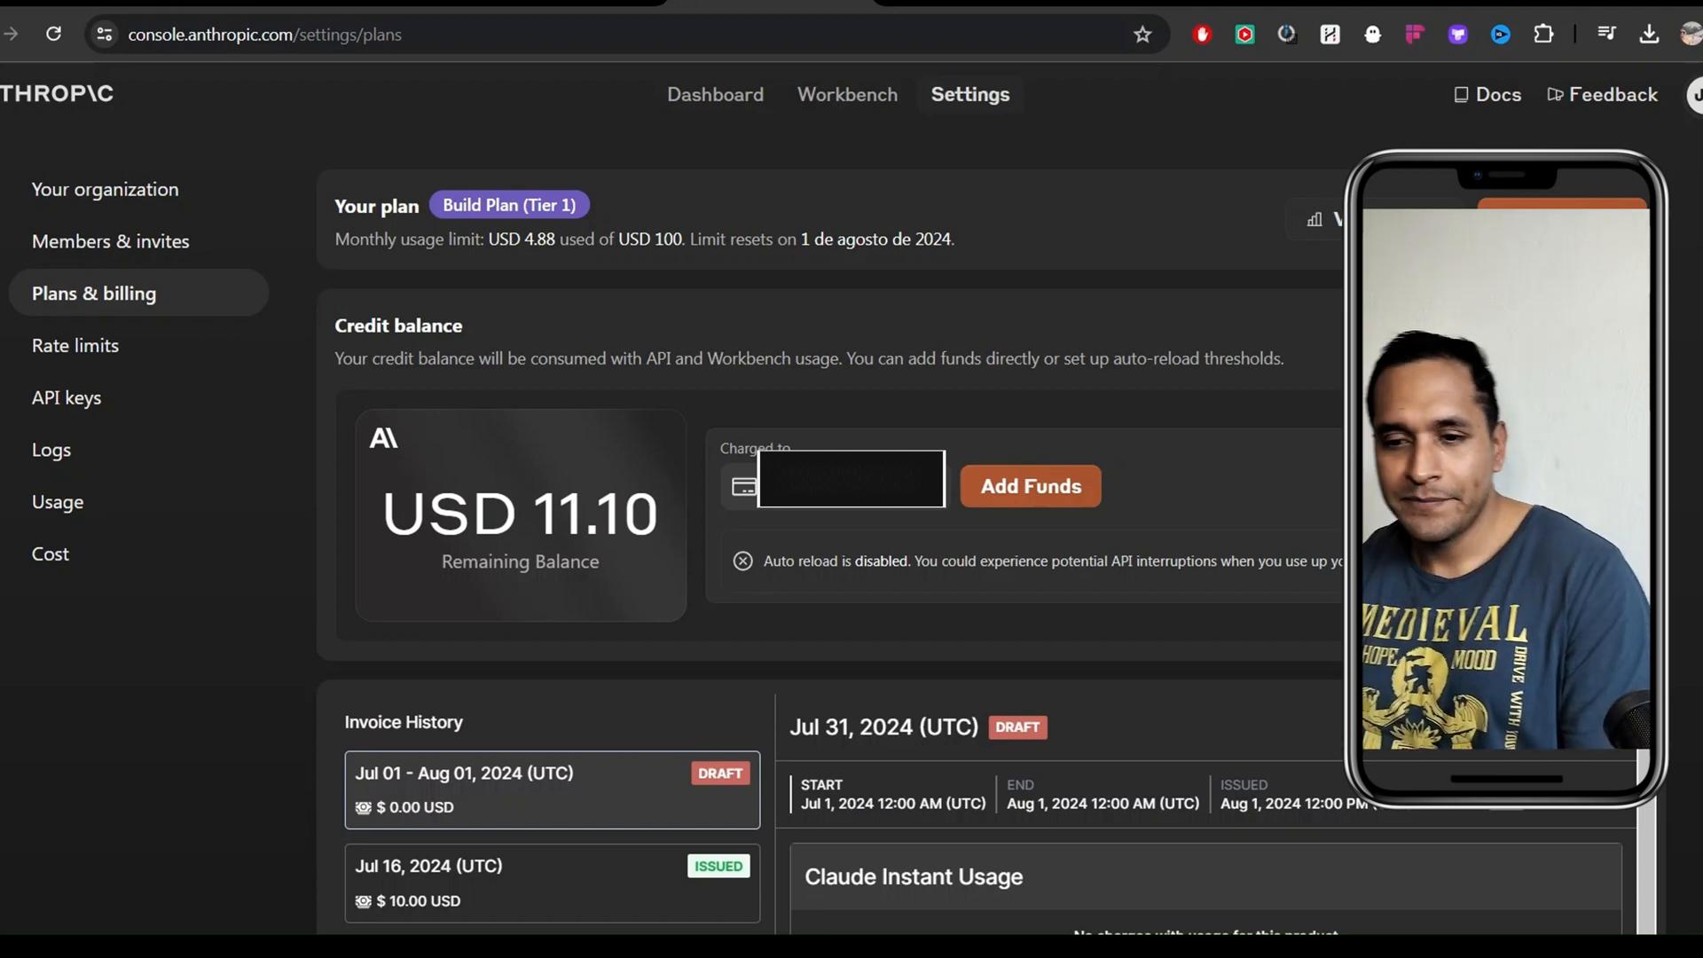
scroll(1008, 382, "down", 10)
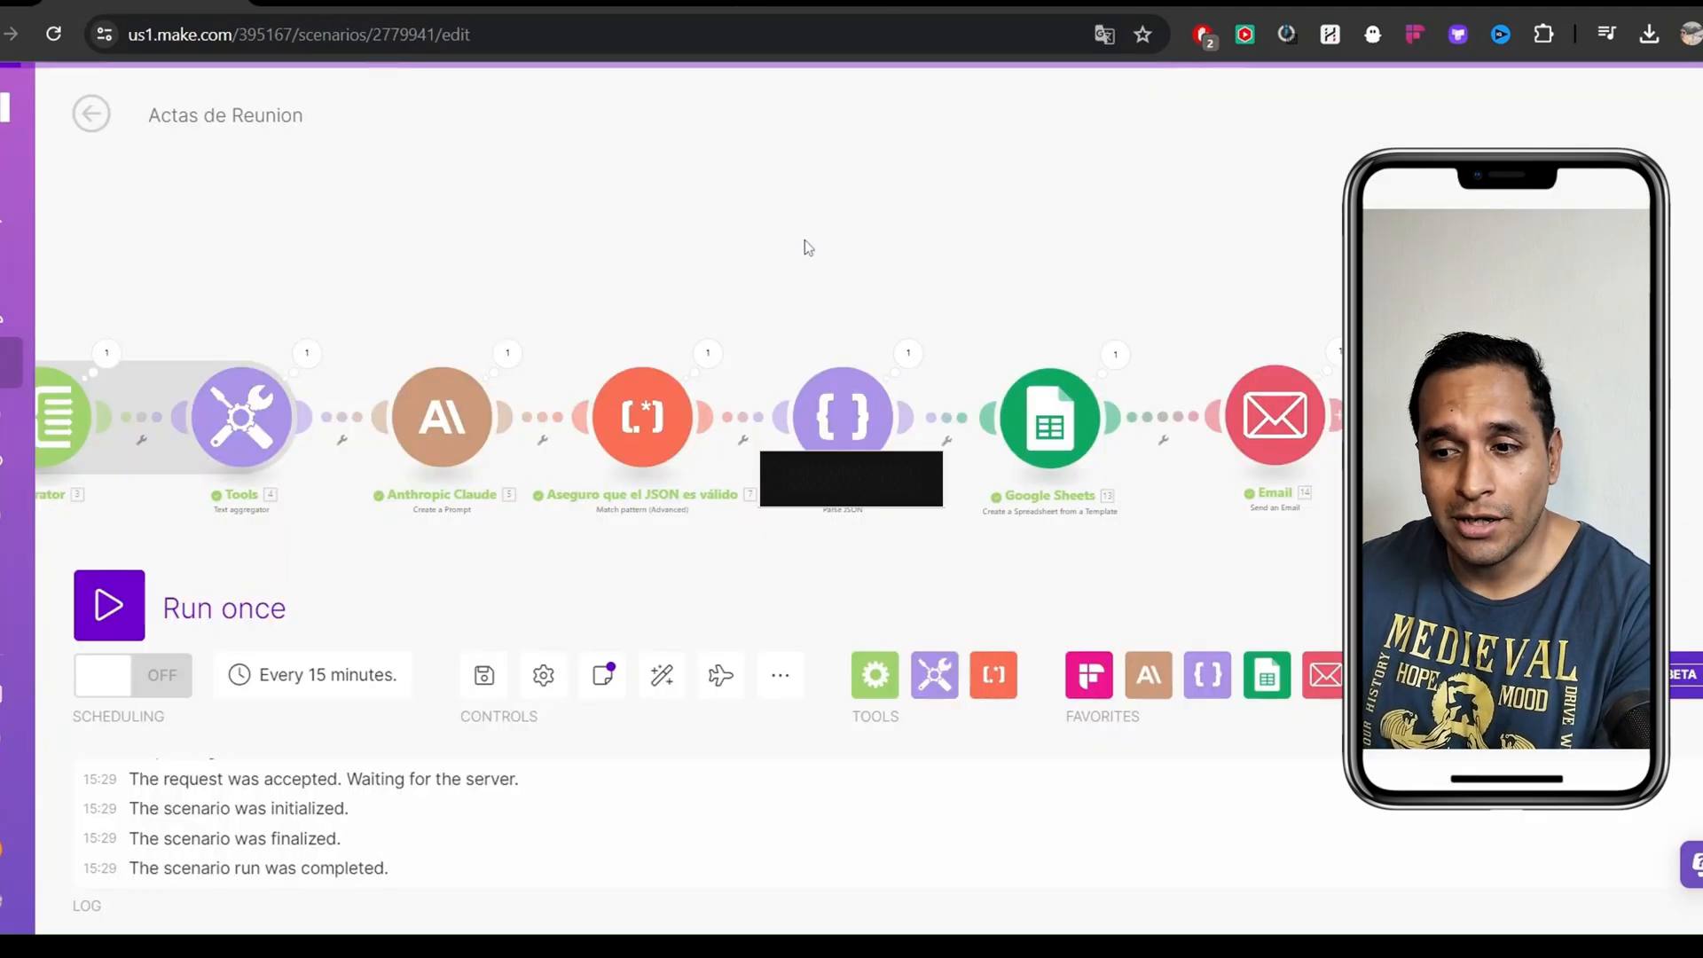
Switch back to the Make scenario and view the model options available in the Anthropic Claude module
left_click_drag(588, 250, 1070, 159)
scroll(913, 252, "up", 3)
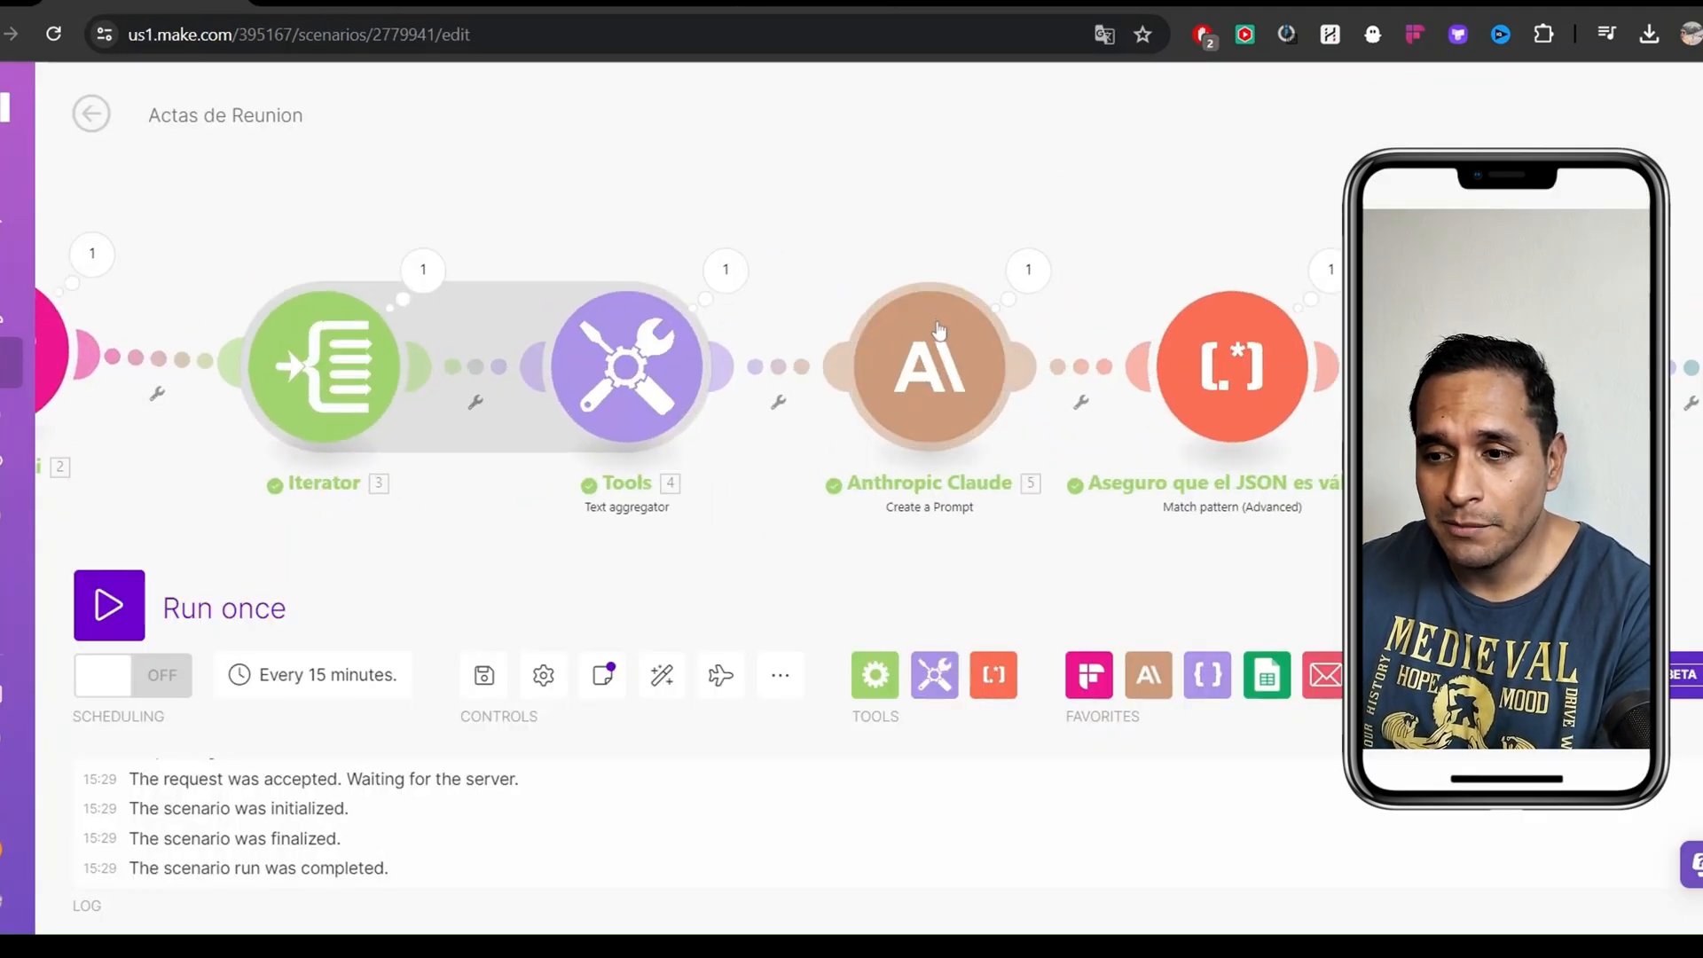
left_click(946, 365)
left_click(1238, 365)
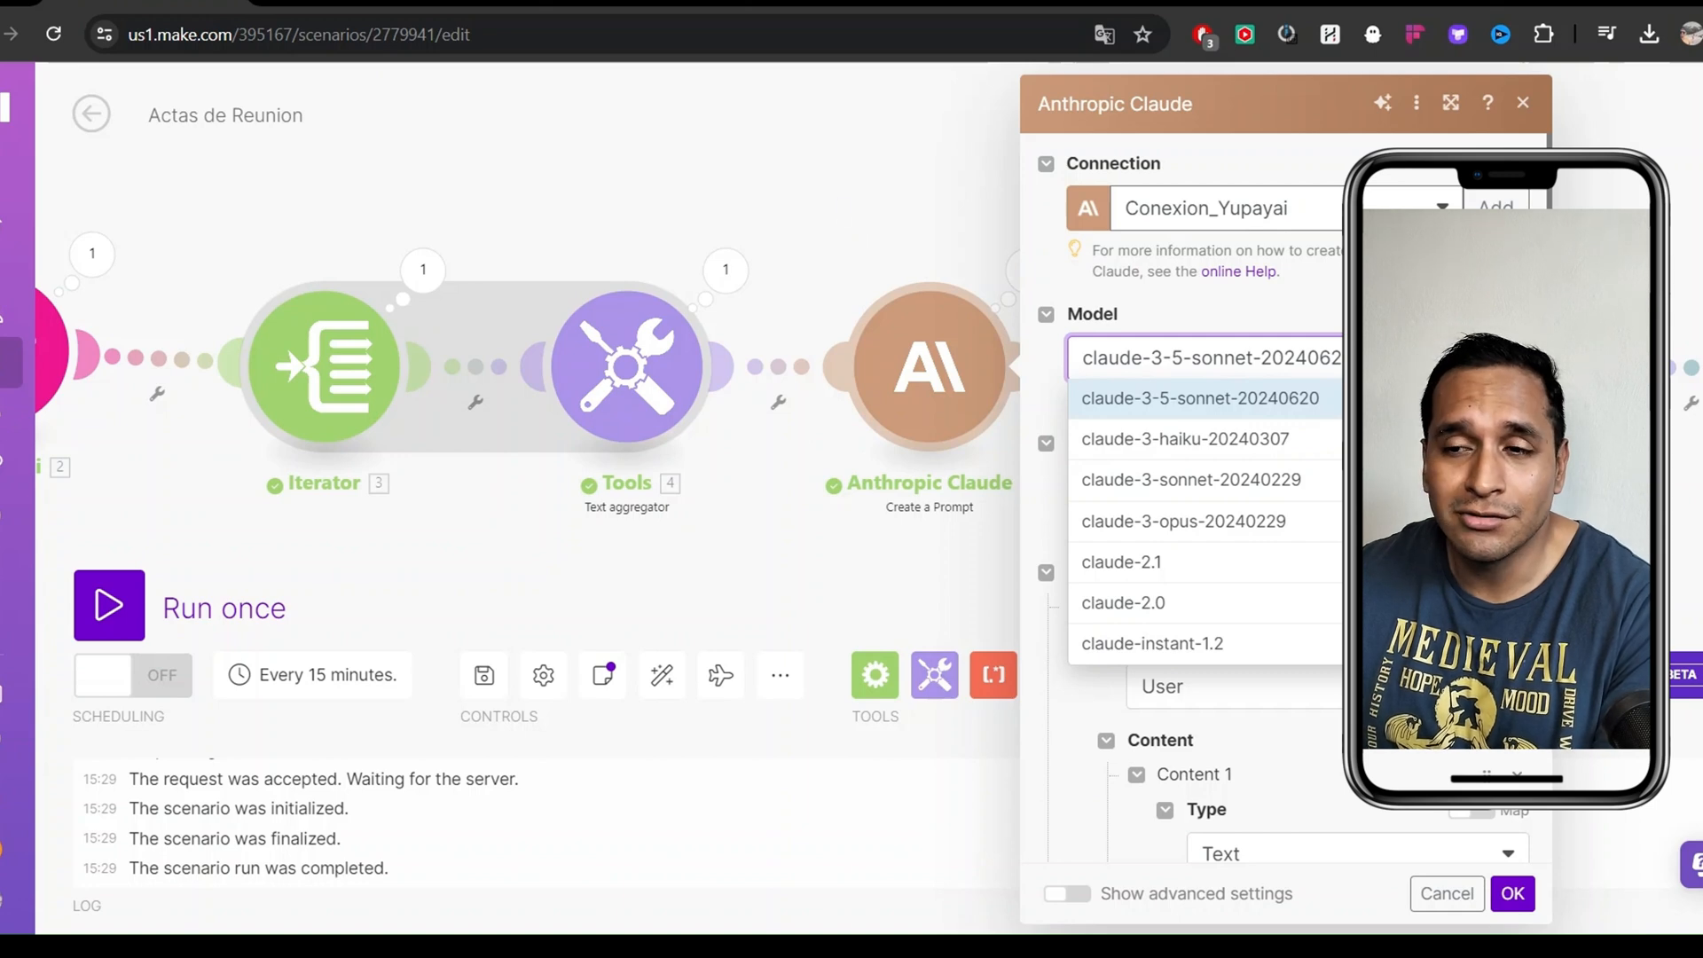
left_click(841, 210)
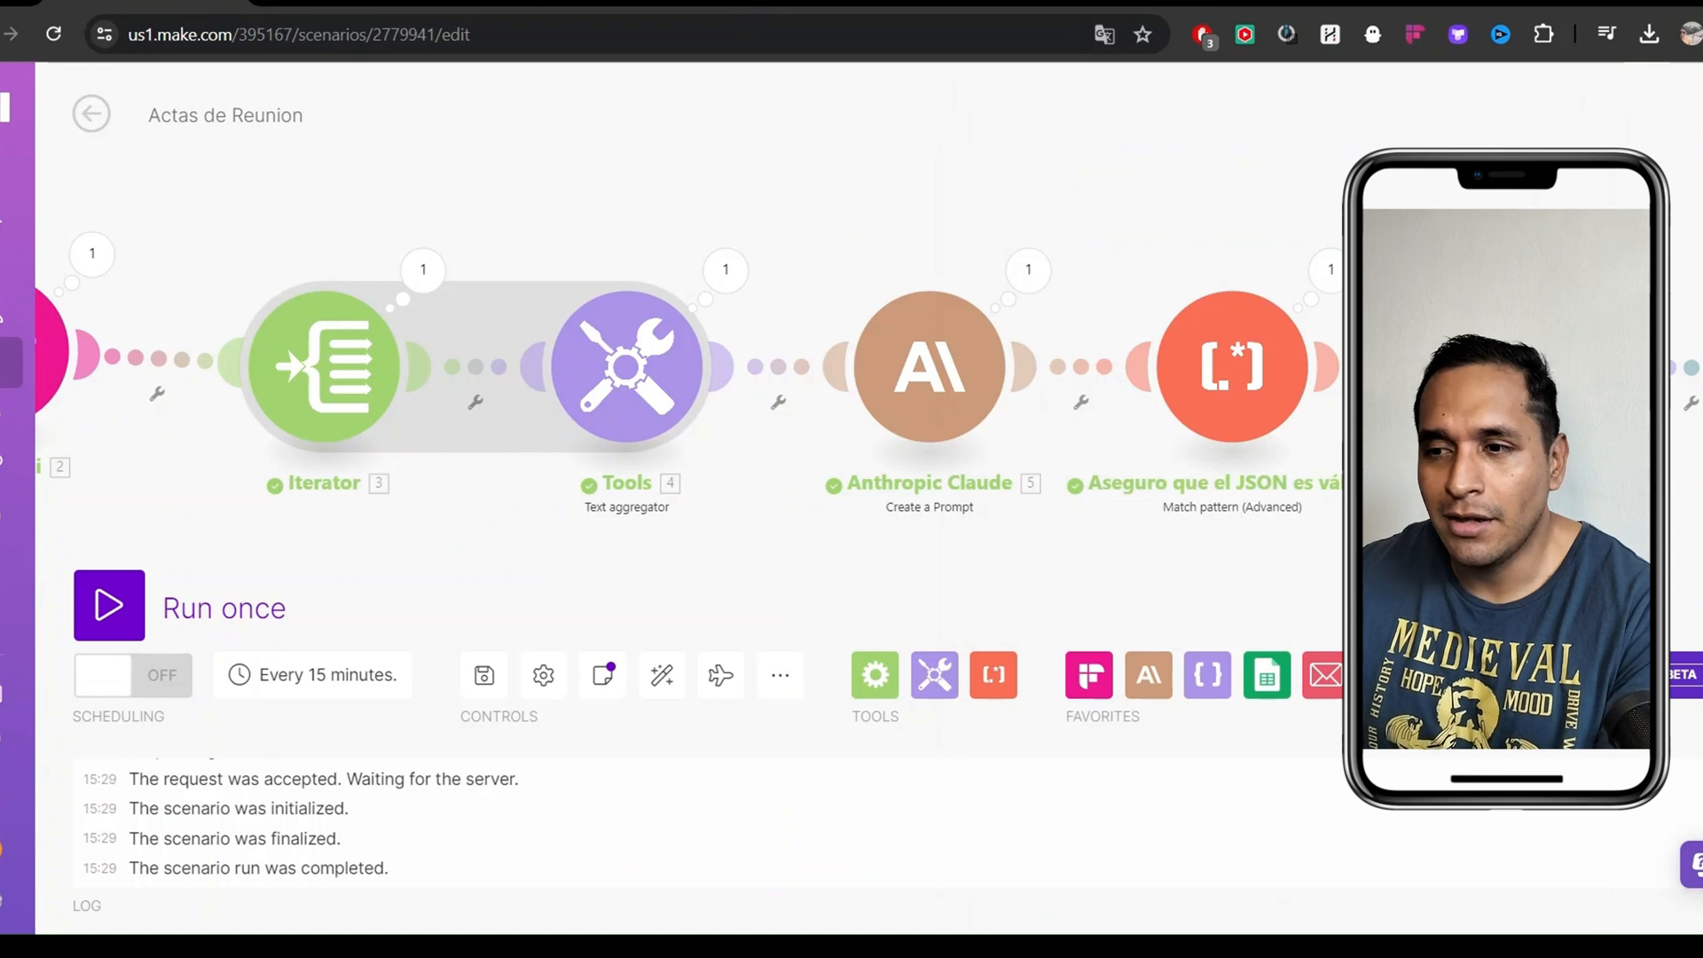
Return to the Anthropic billing page and examine the current invoice's token usage for each Claude model
left_click(770, 3)
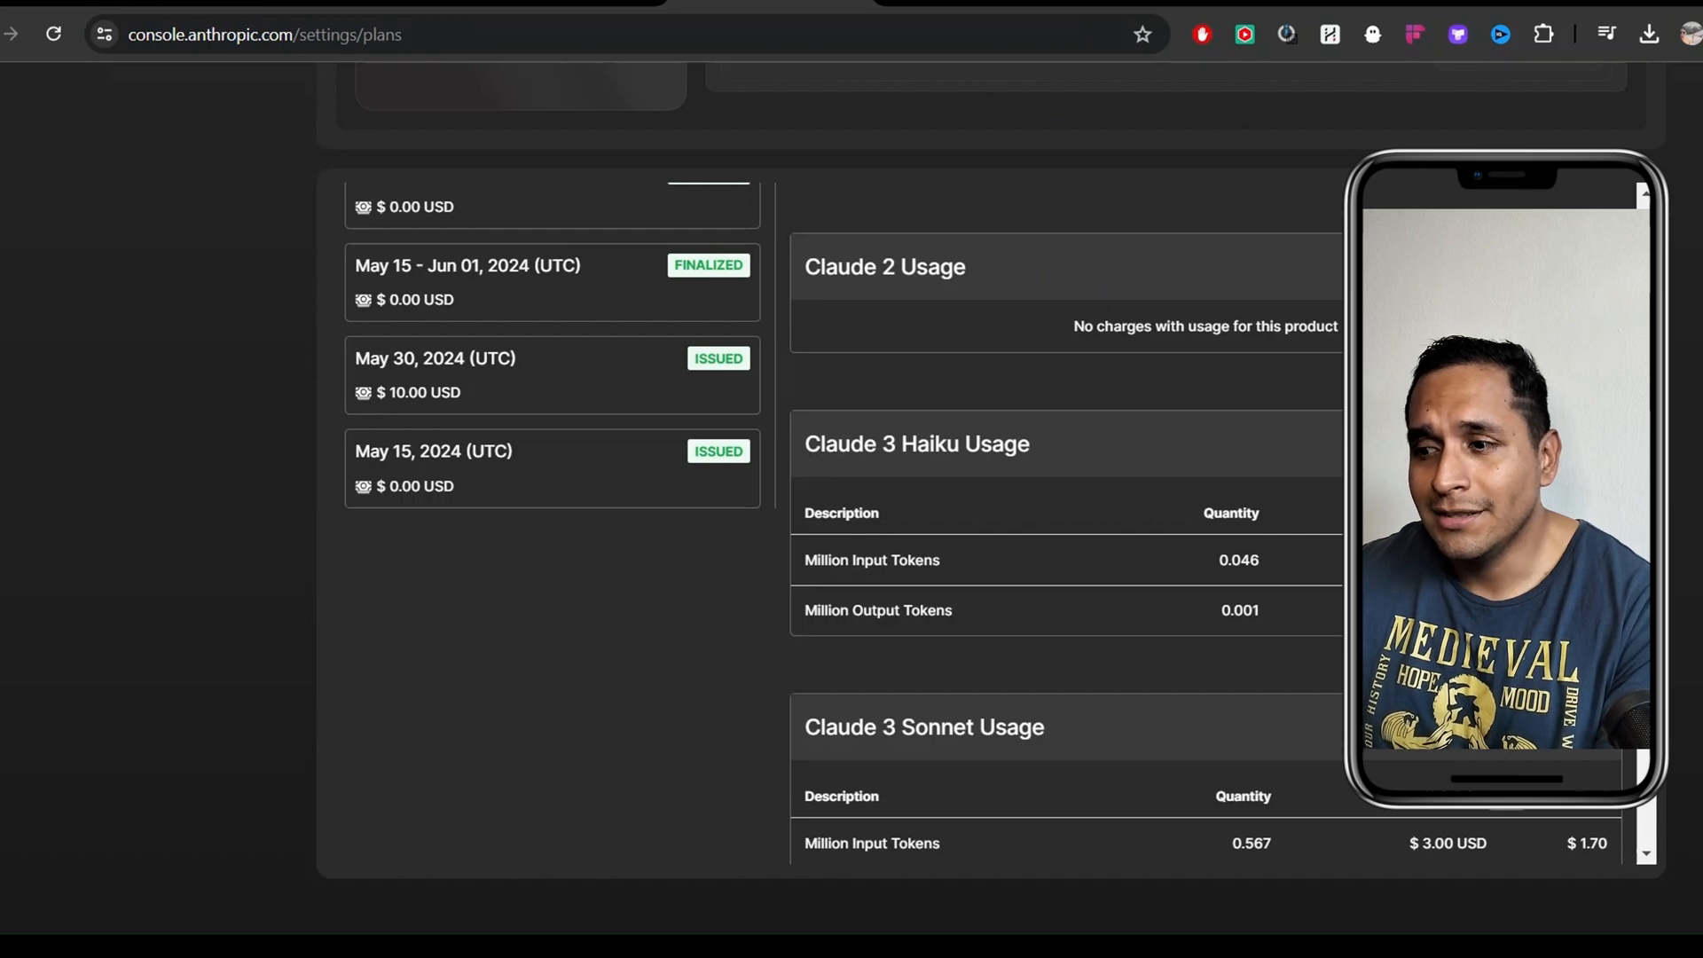
scroll(975, 514, "up", 3)
scroll(975, 514, "down", 6)
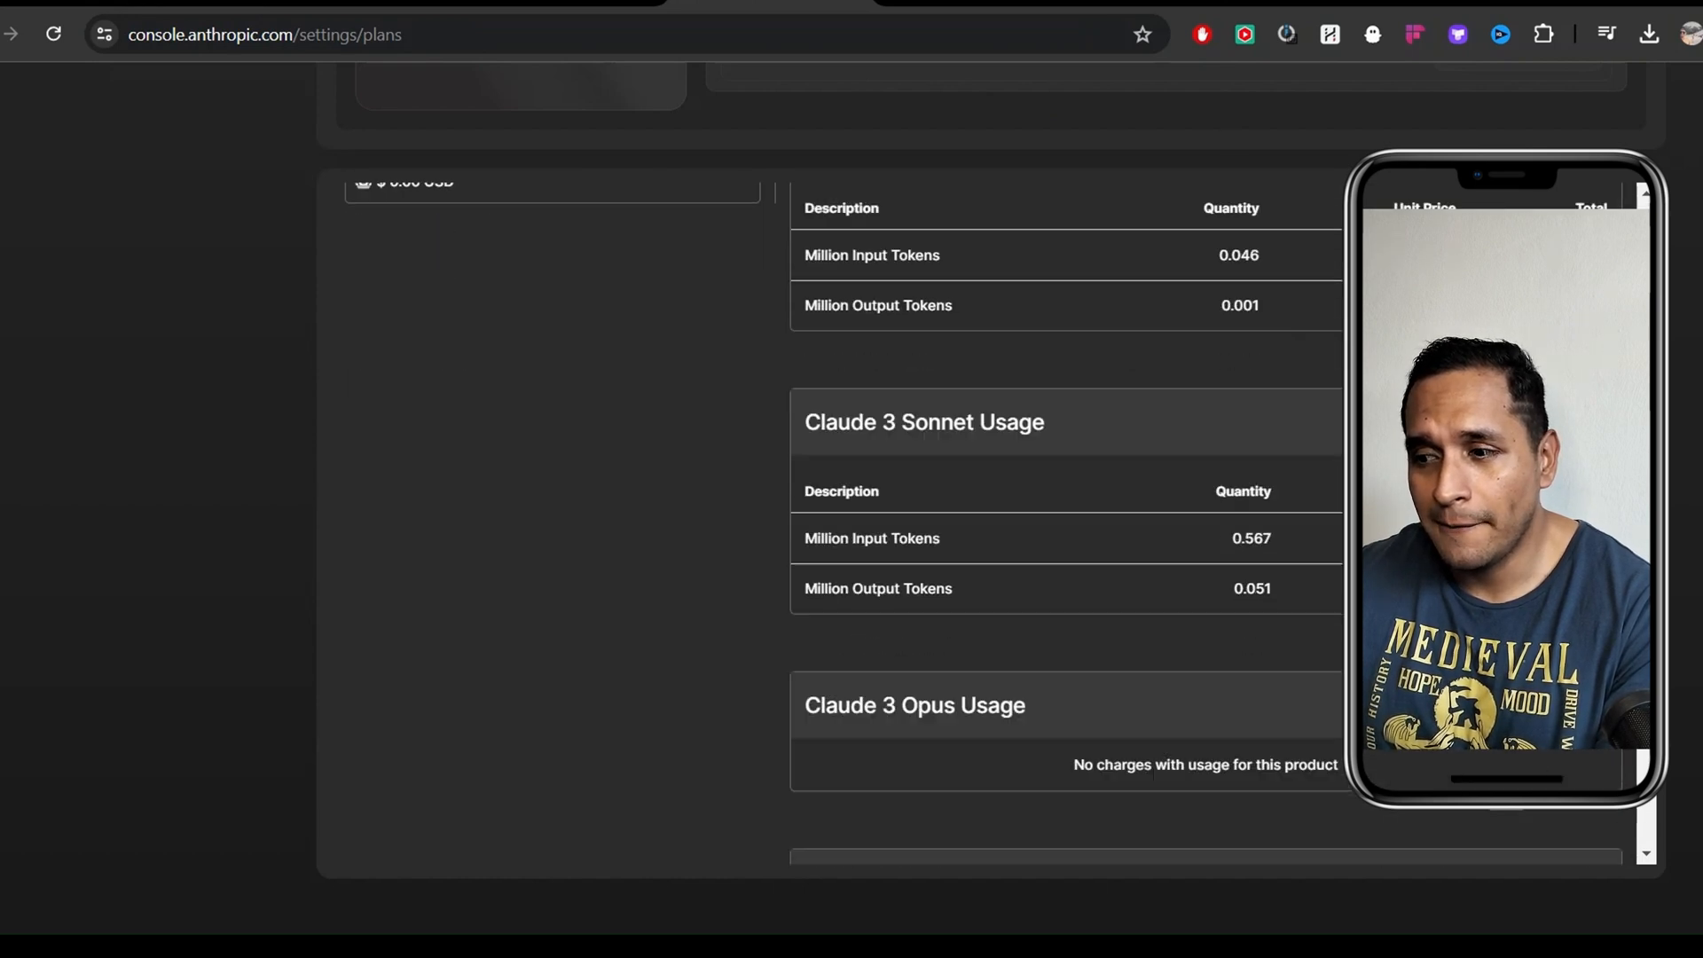
scroll(976, 514, "down", 4)
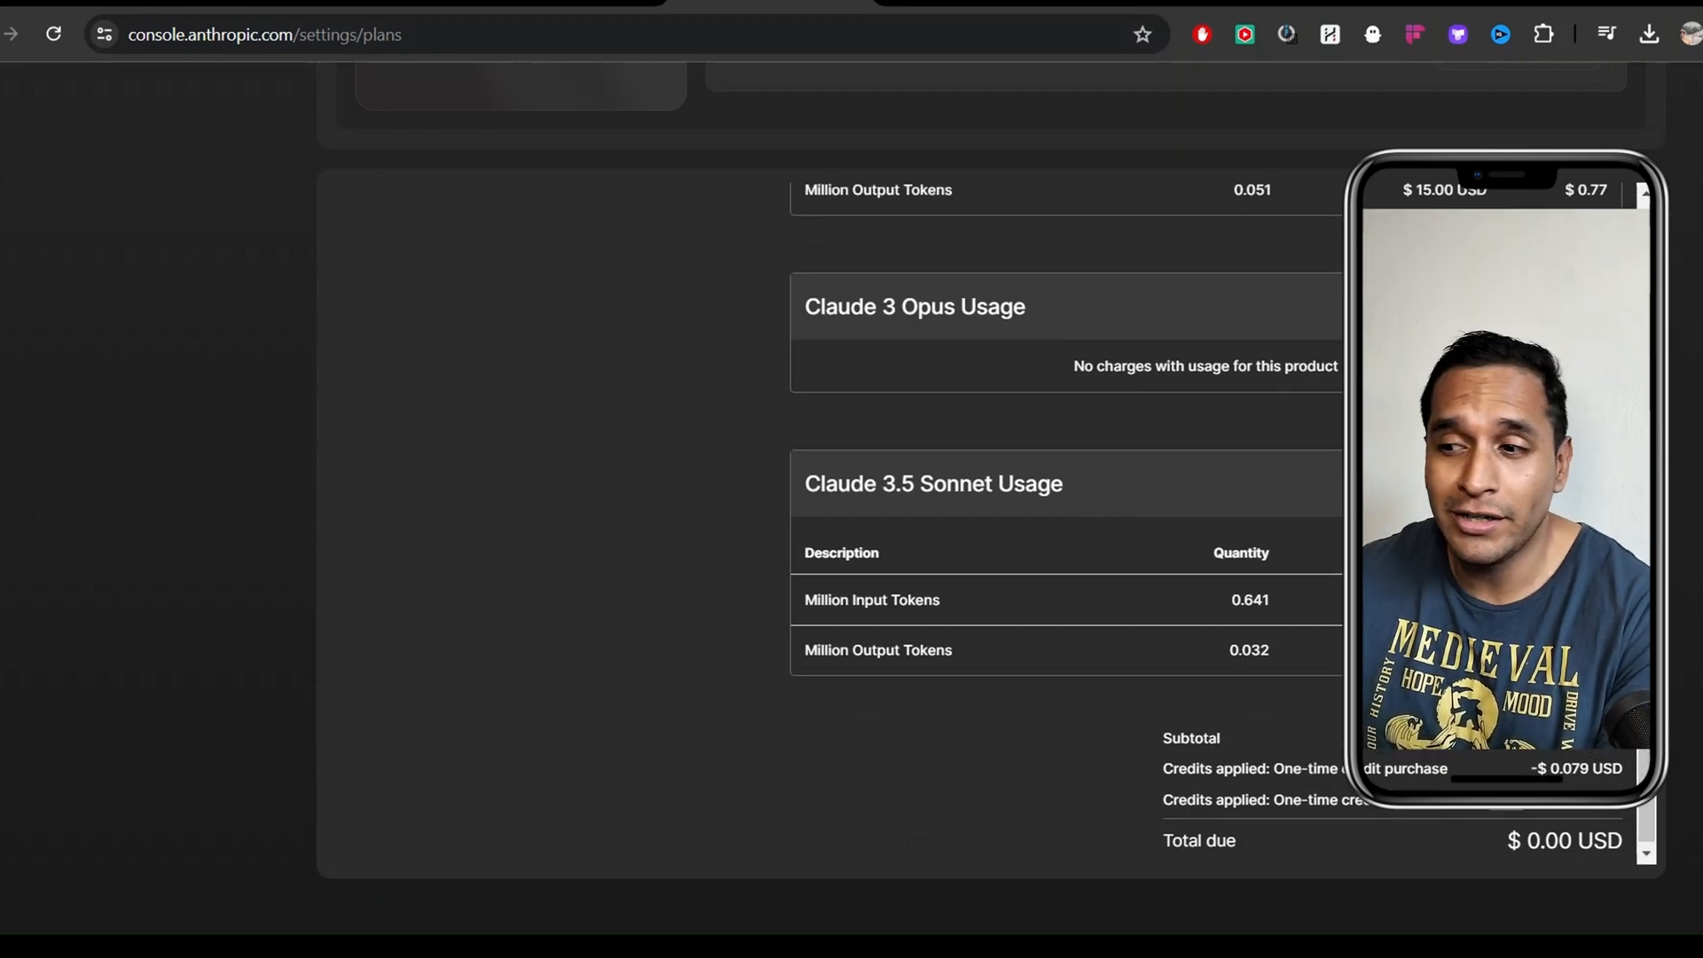
scroll(1064, 514, "up", 3)
scroll(1064, 515, "down", 3)
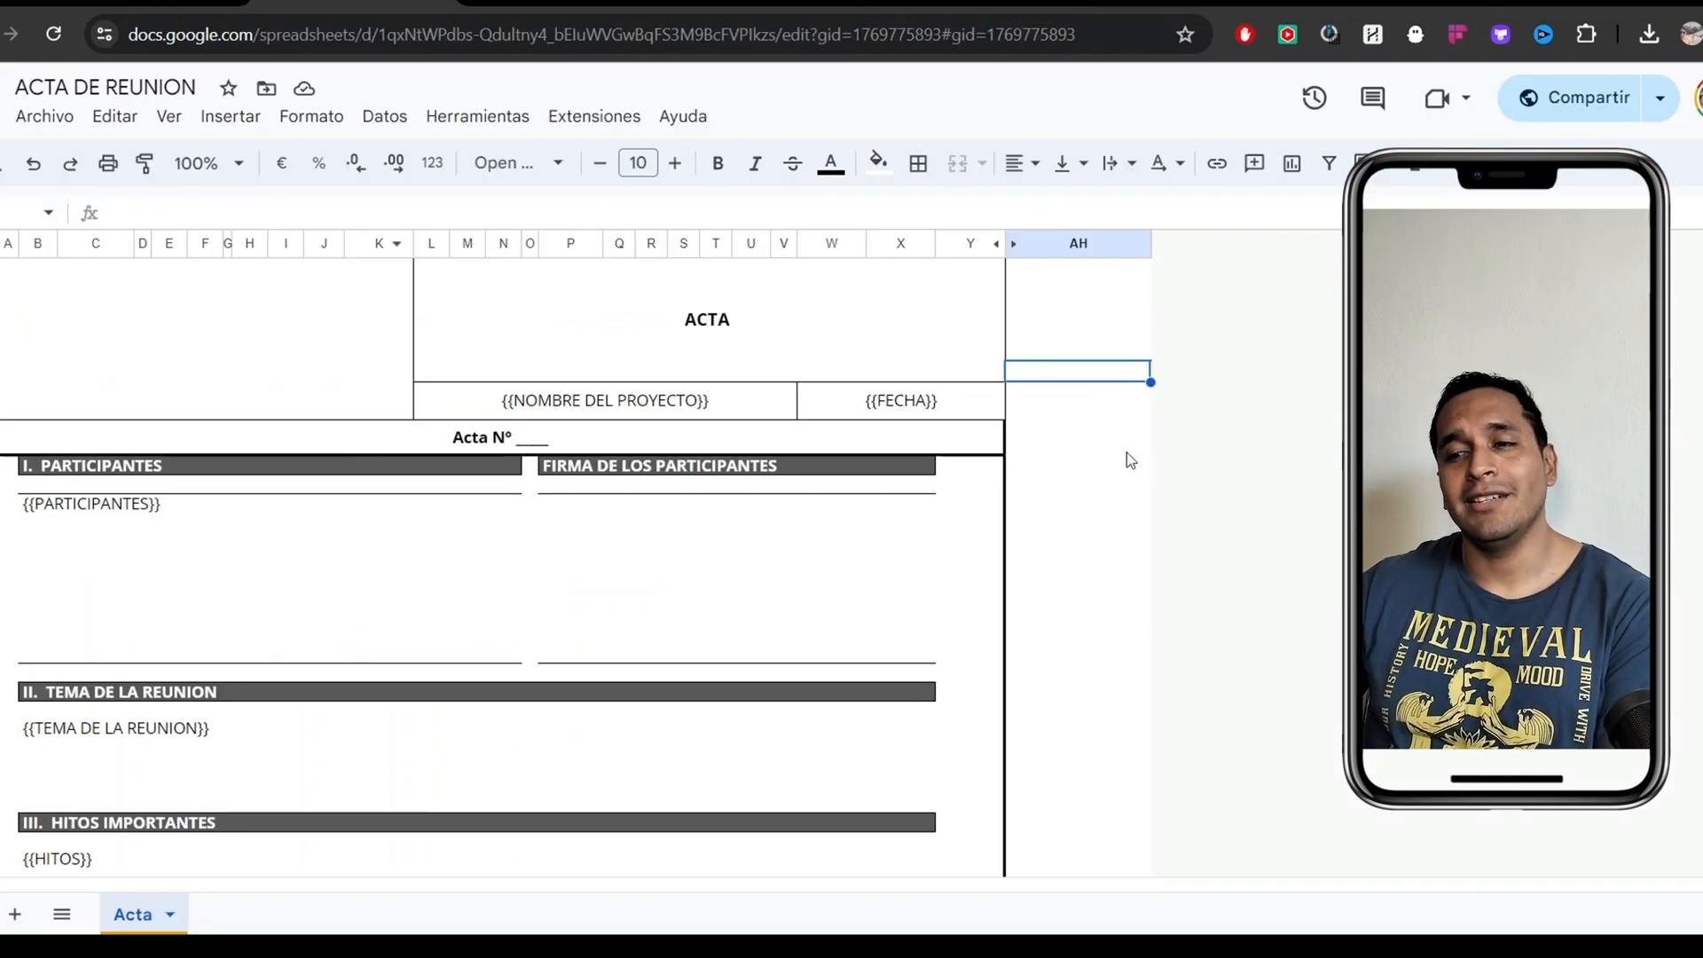
Examine the title and project name placeholder cells in the header of the ACTA DE REUNION spreadsheet template
left_click(1125, 453)
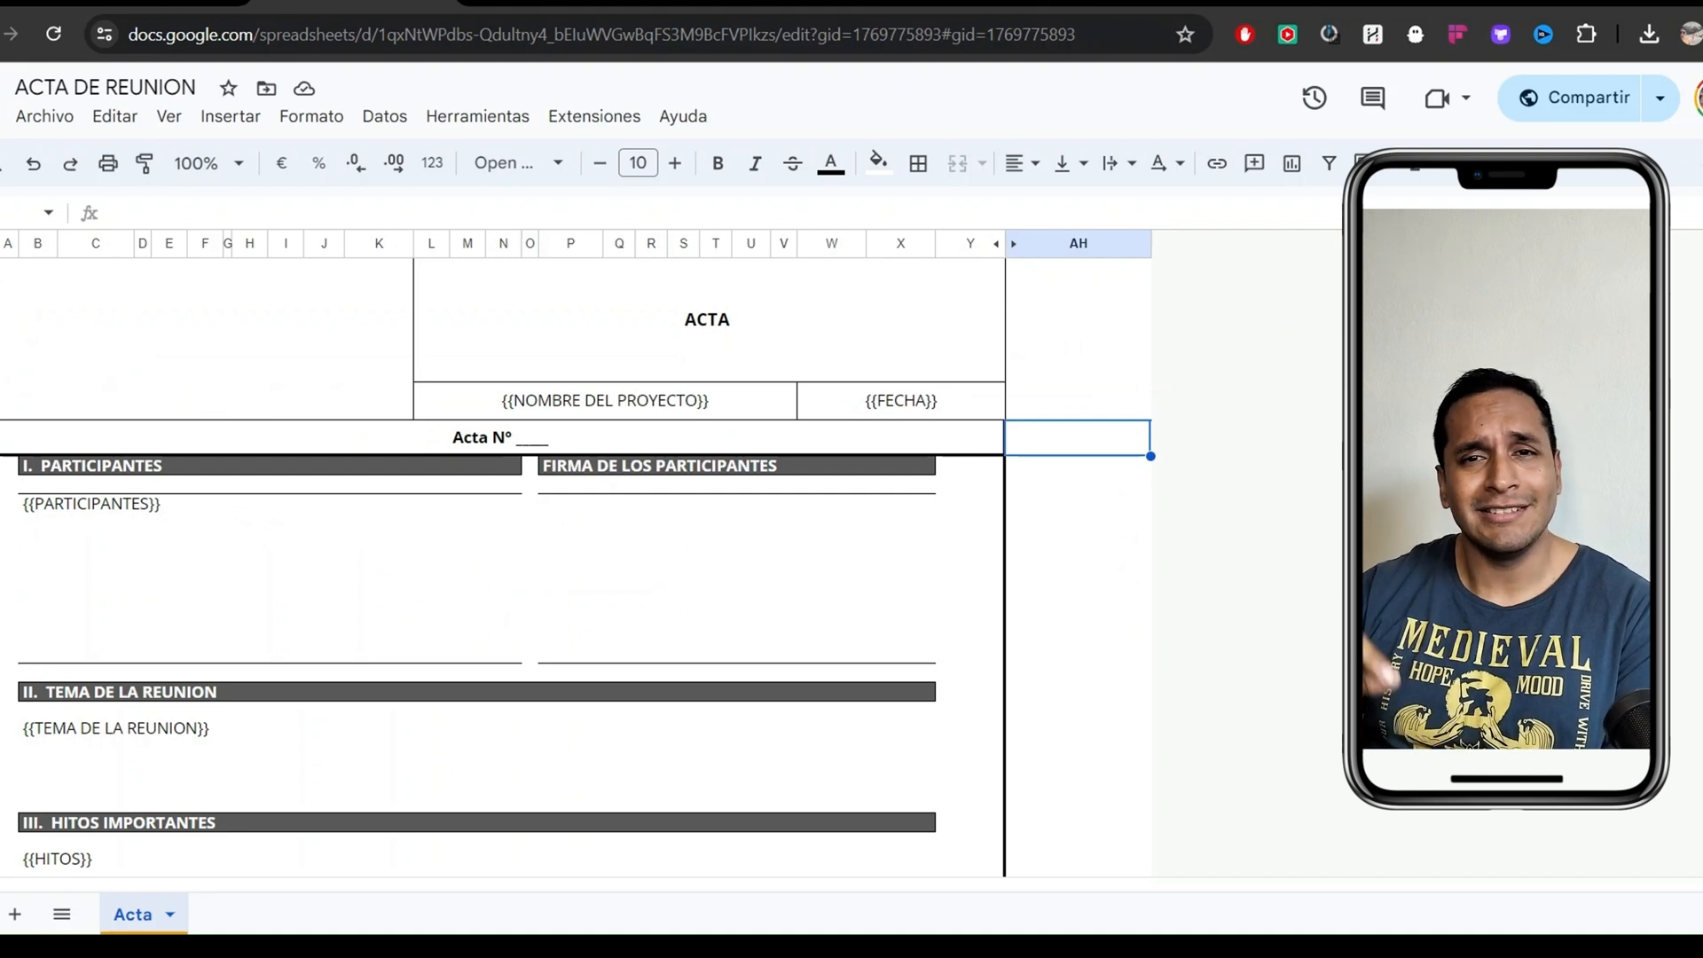
left_click(675, 355)
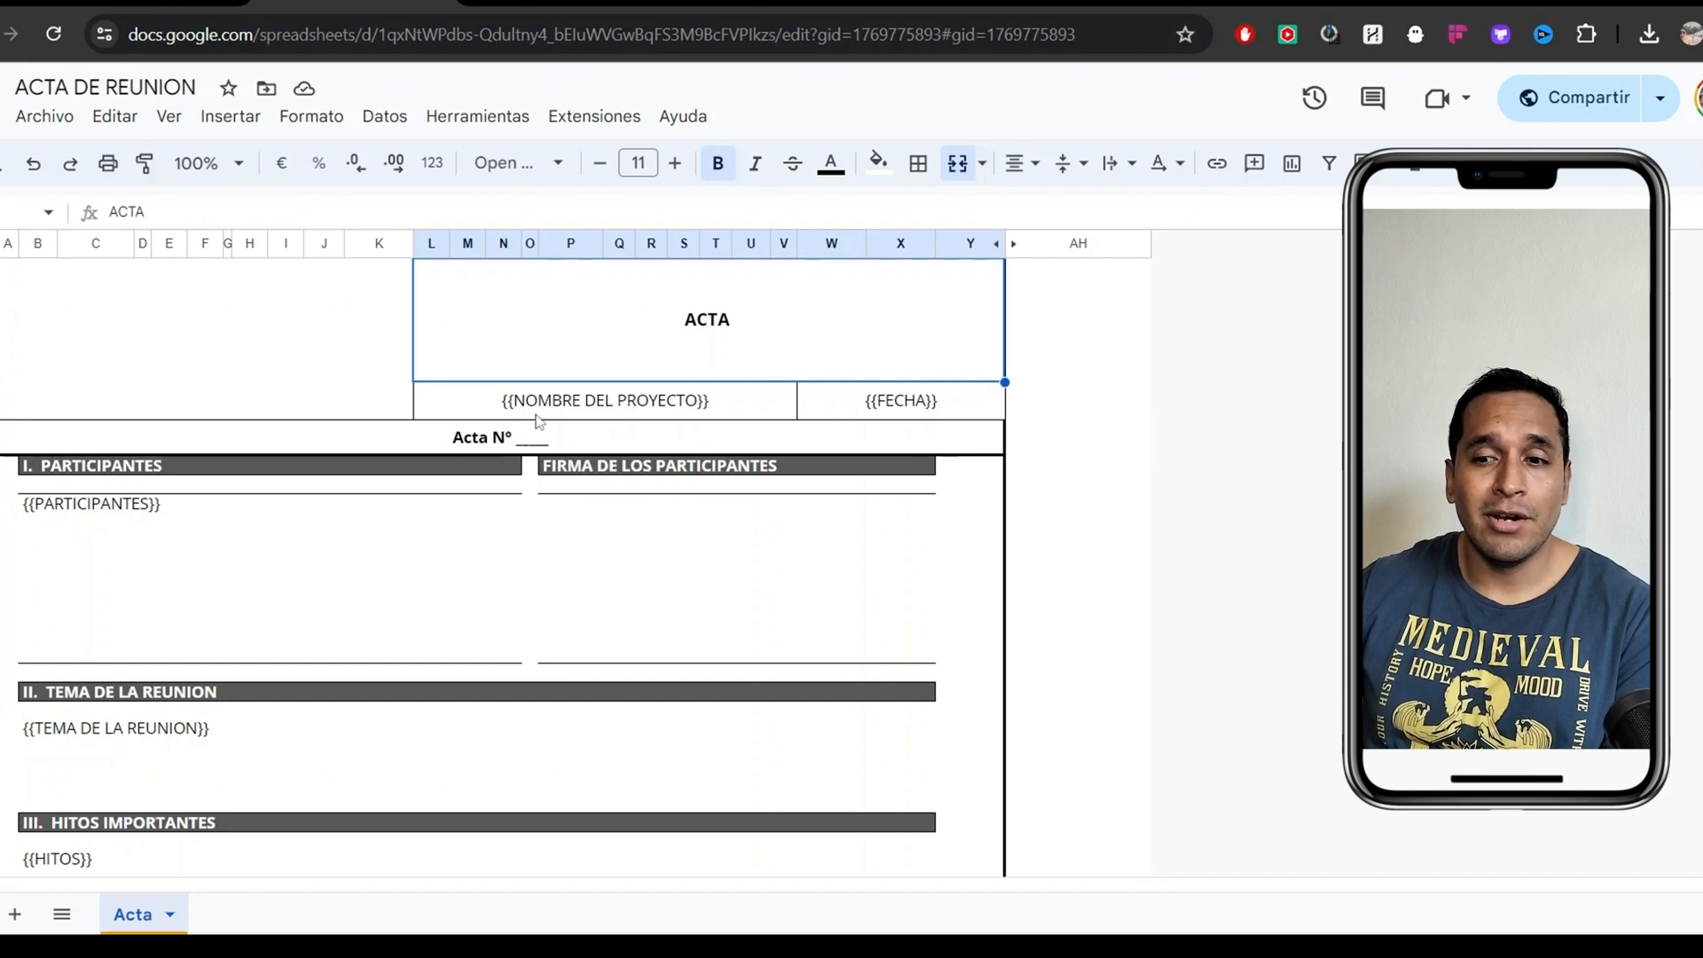
left_click(537, 414)
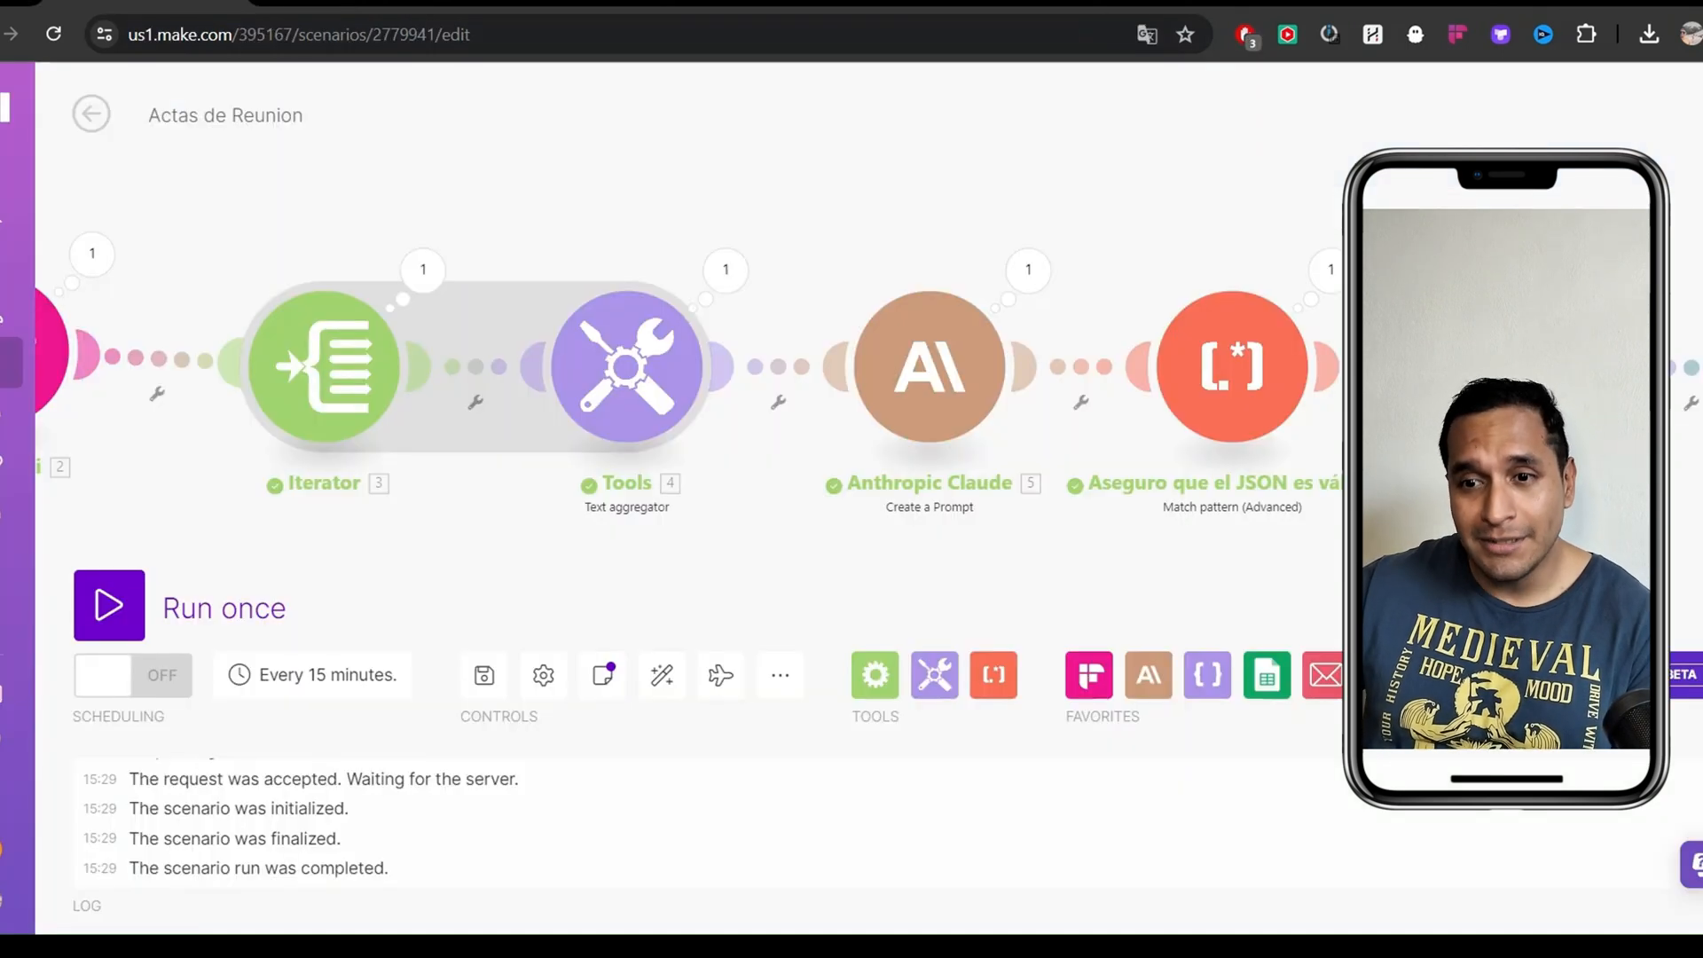
scroll(611, 238, "down", 3)
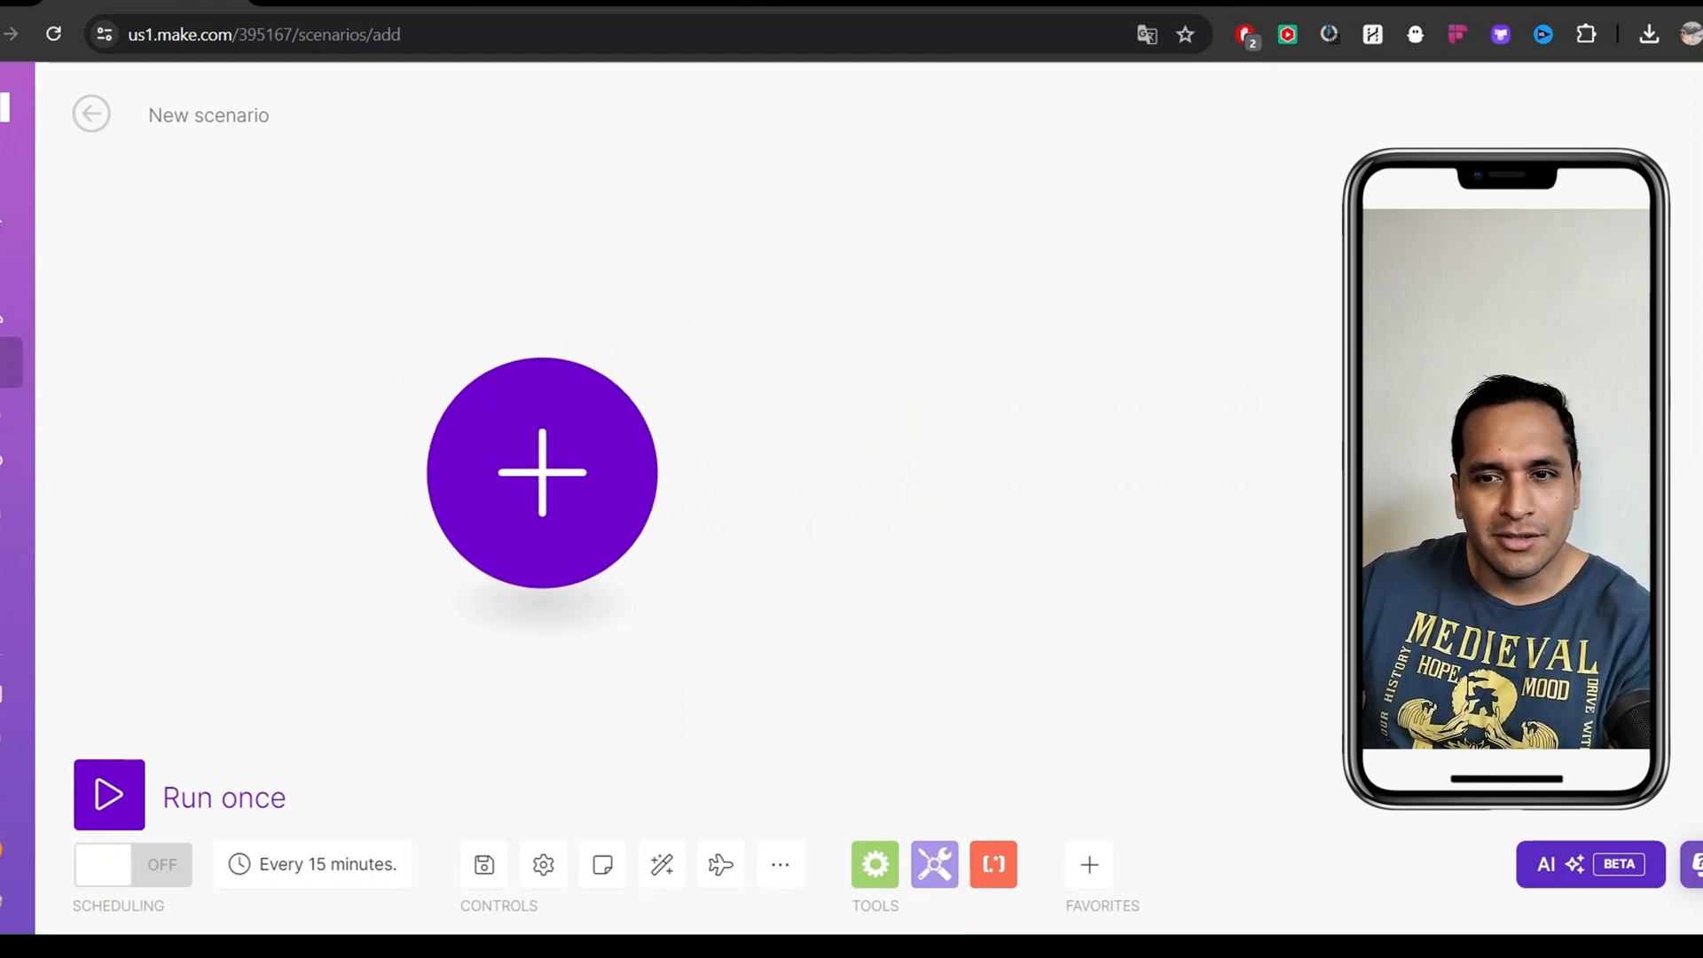
Rename the new scenario as Minuta de Reunion
double_click(171, 115)
key("ctrl+a")
type("Minut")
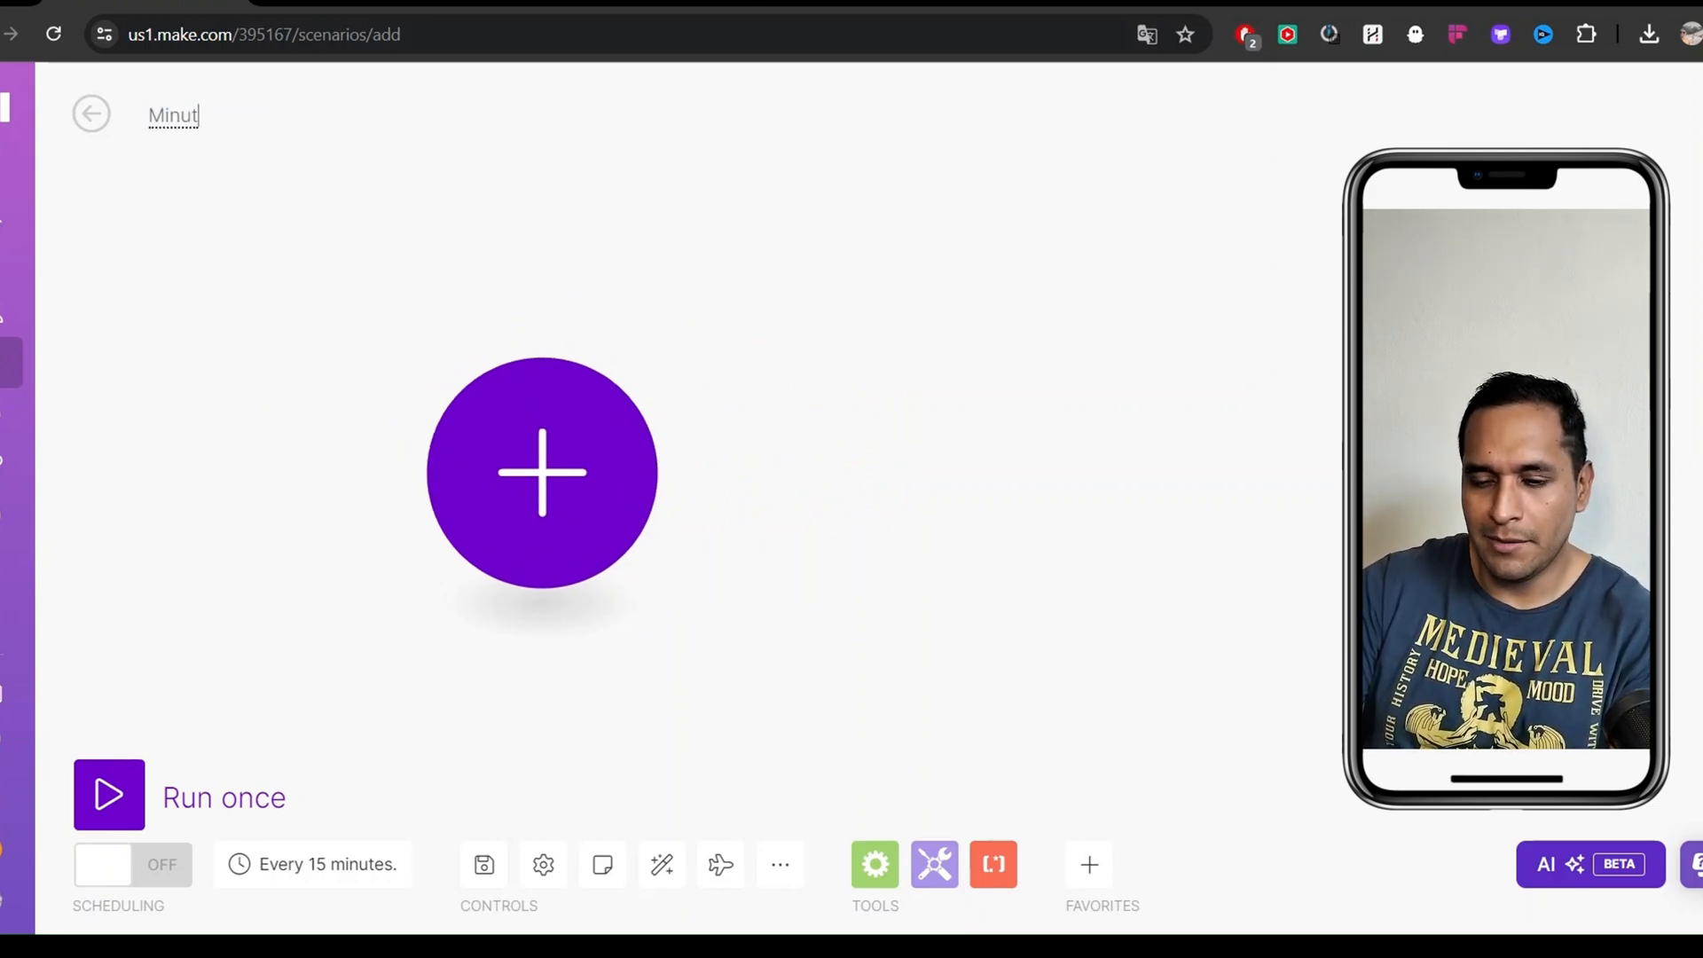
type("a de Reunion")
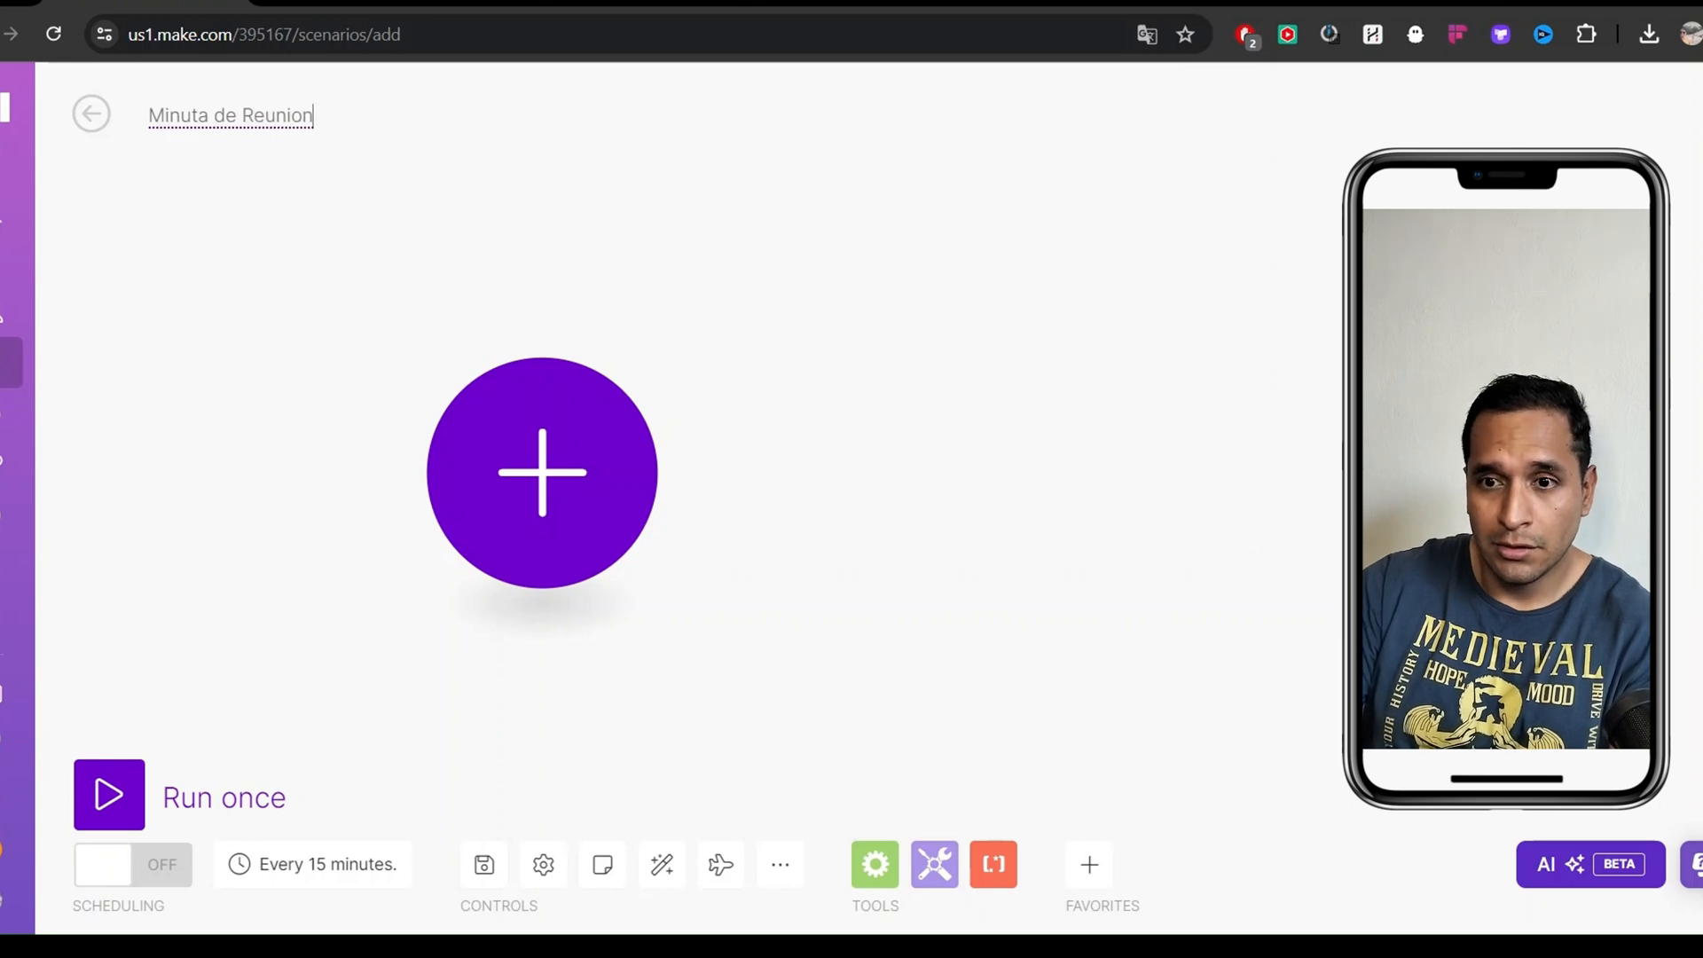
key("Return")
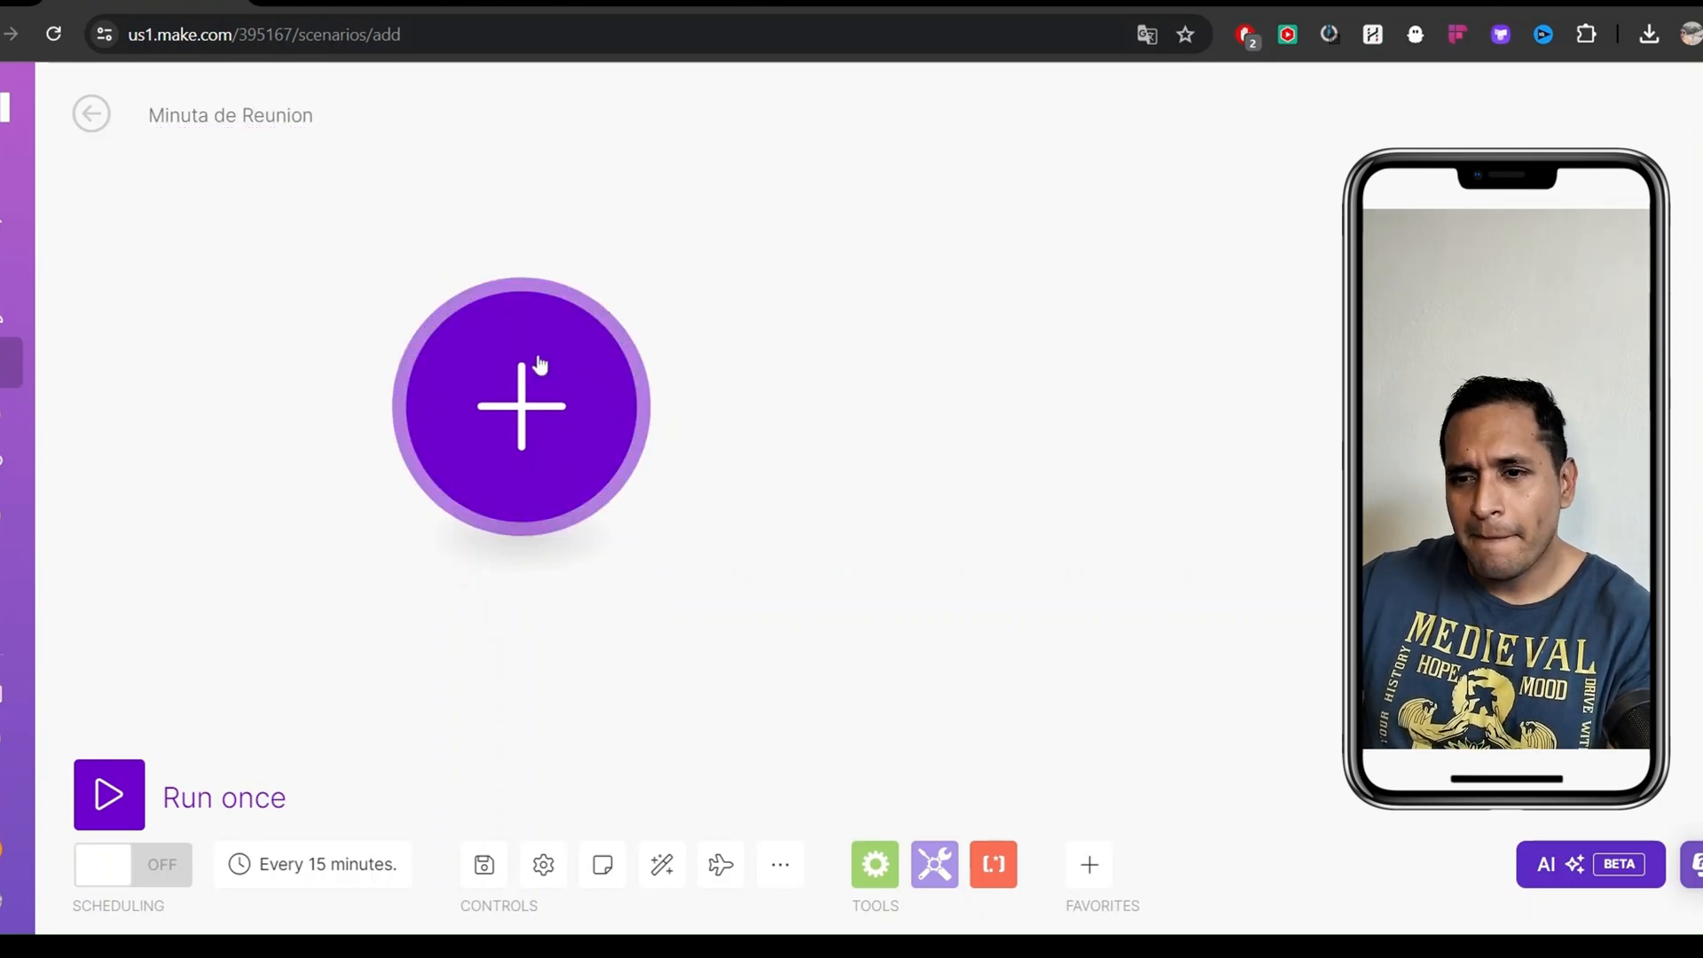
Add the Fireflies.ai List Transcripts module as the scenario's first module
left_click(541, 367)
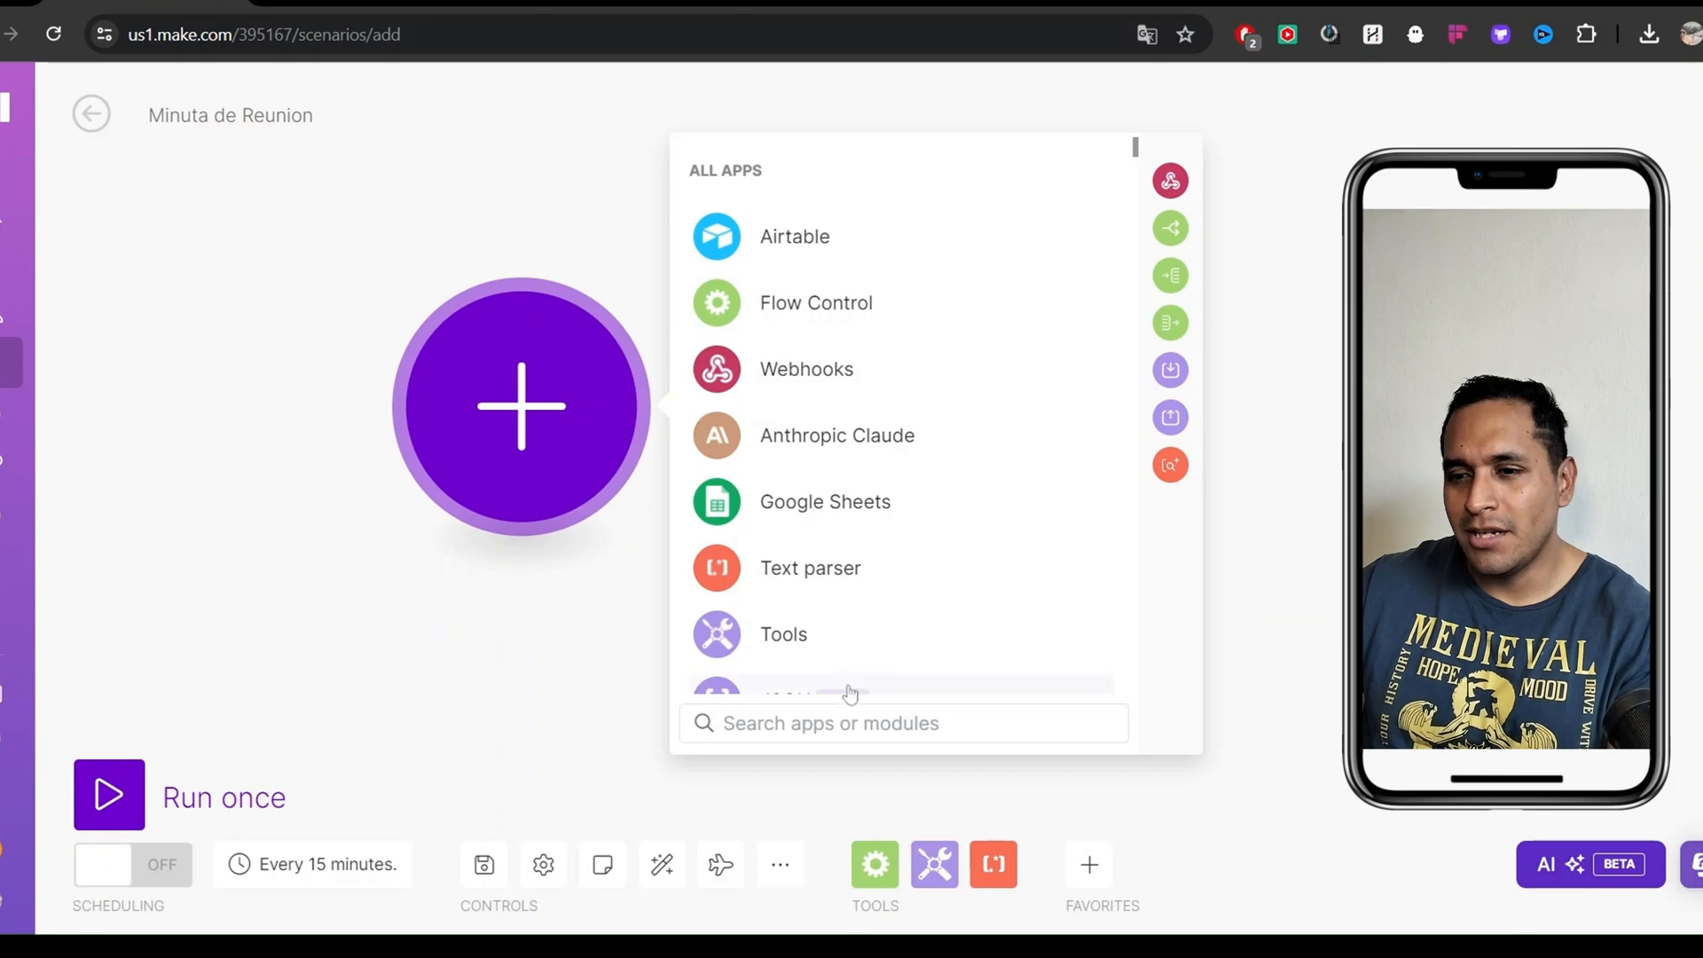
type("fire")
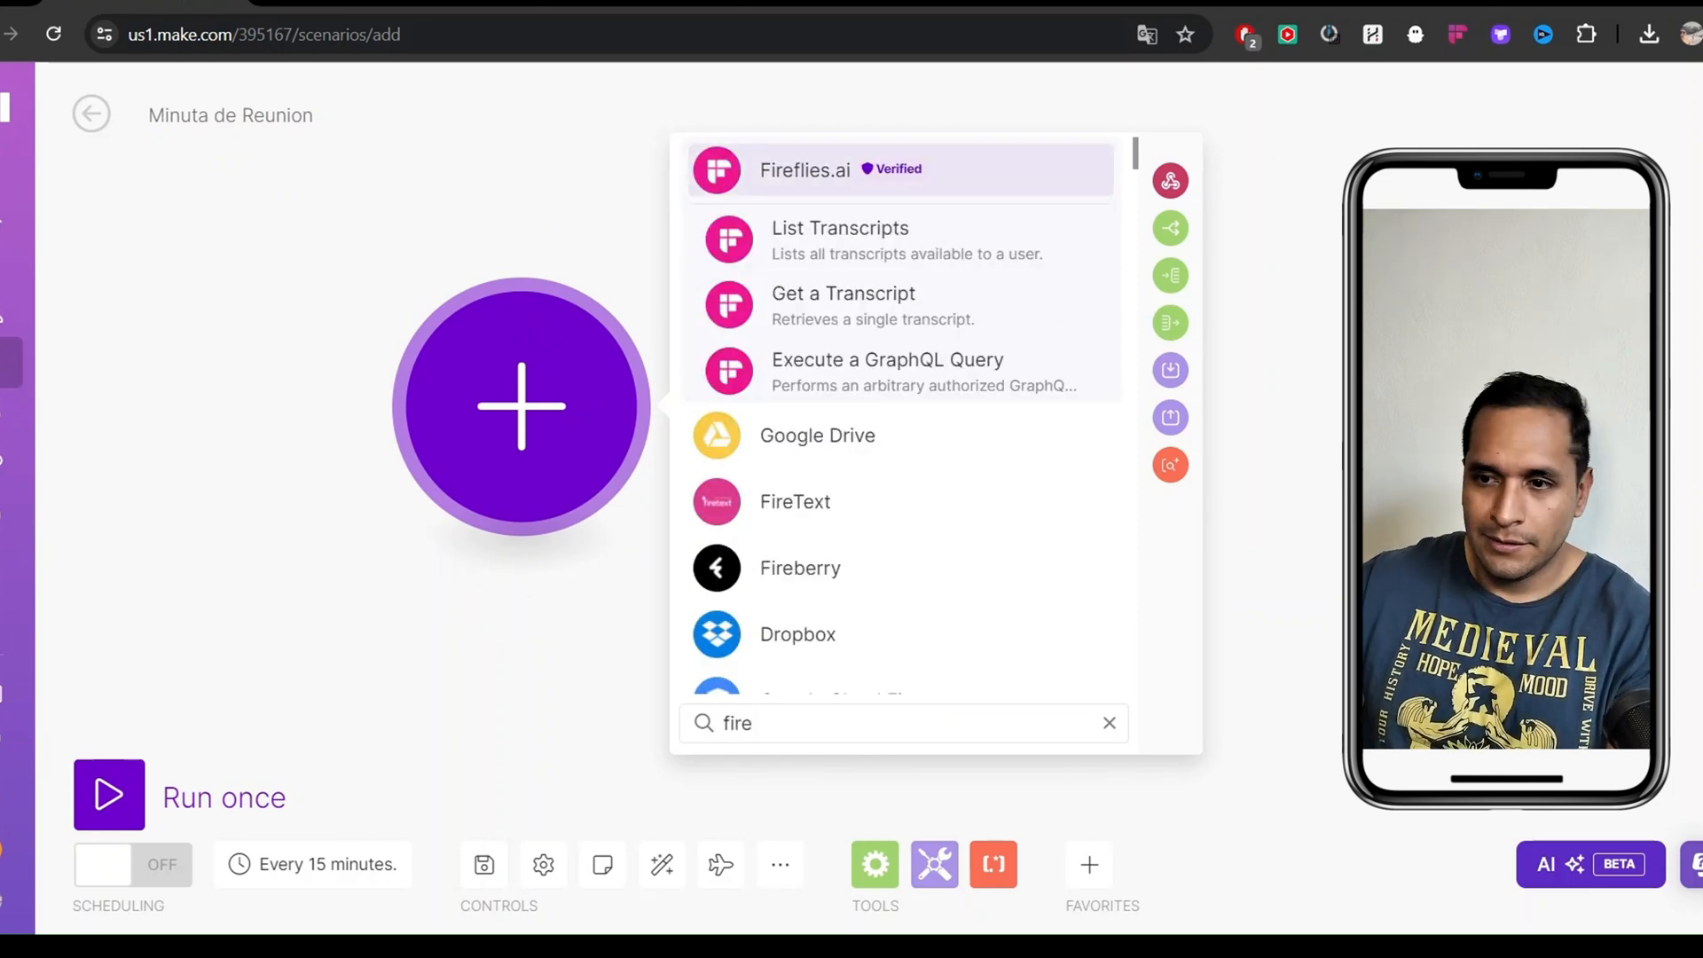
left_click(798, 186)
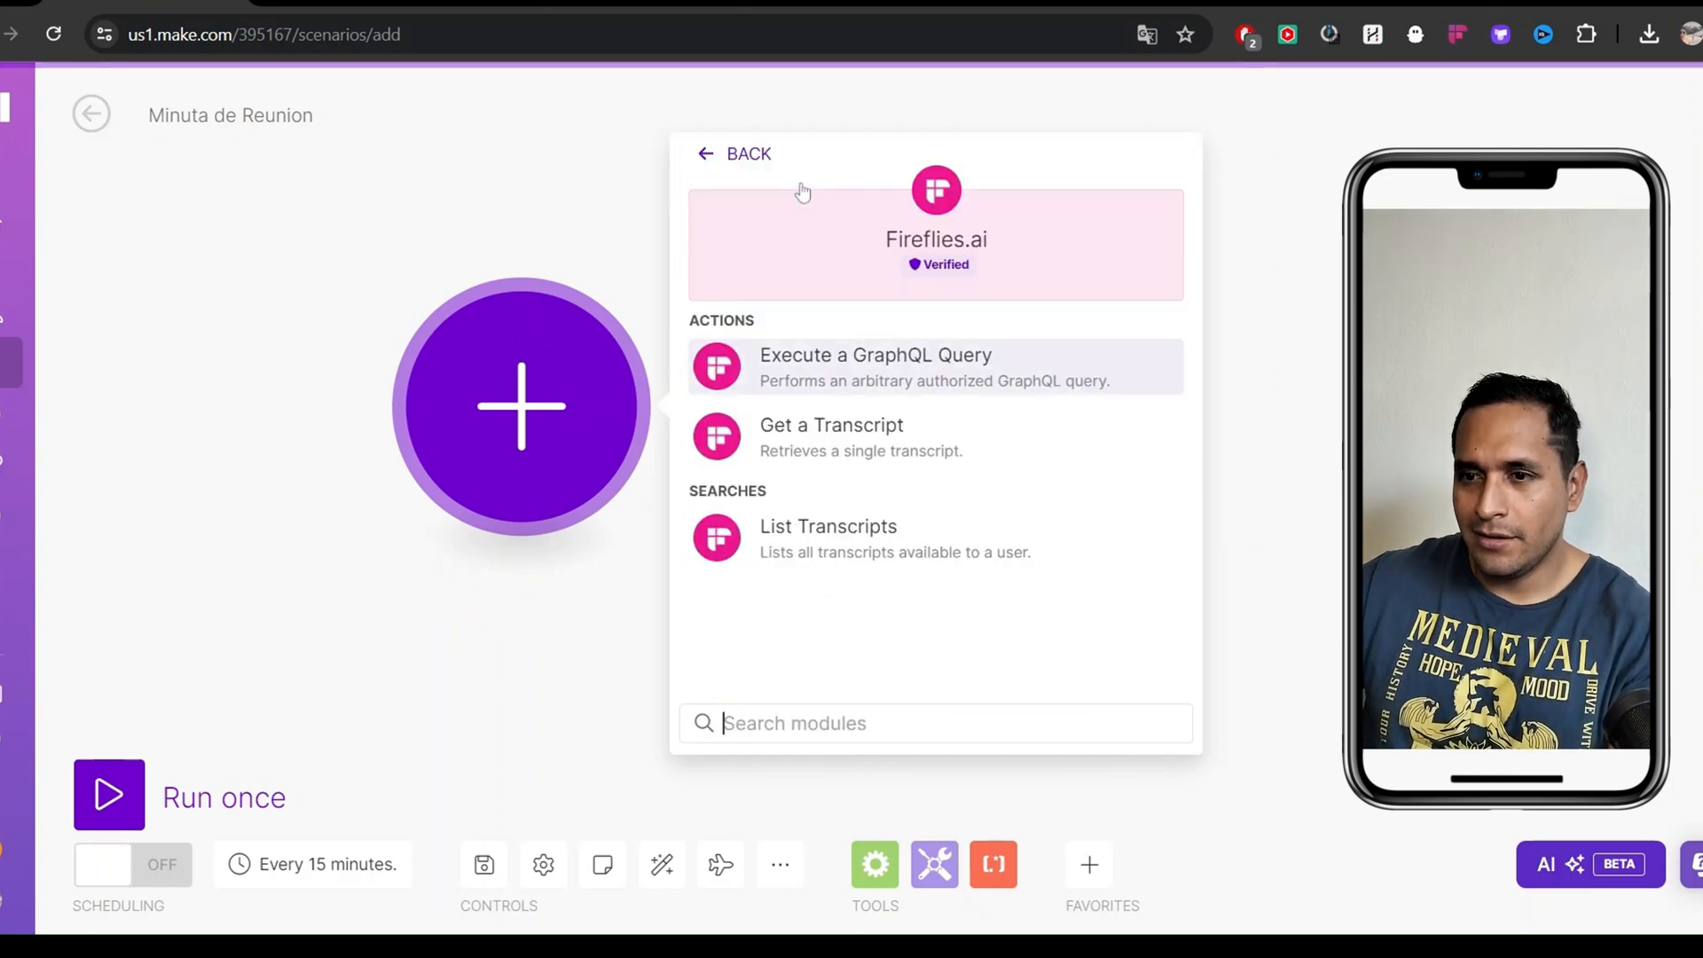
left_click(898, 559)
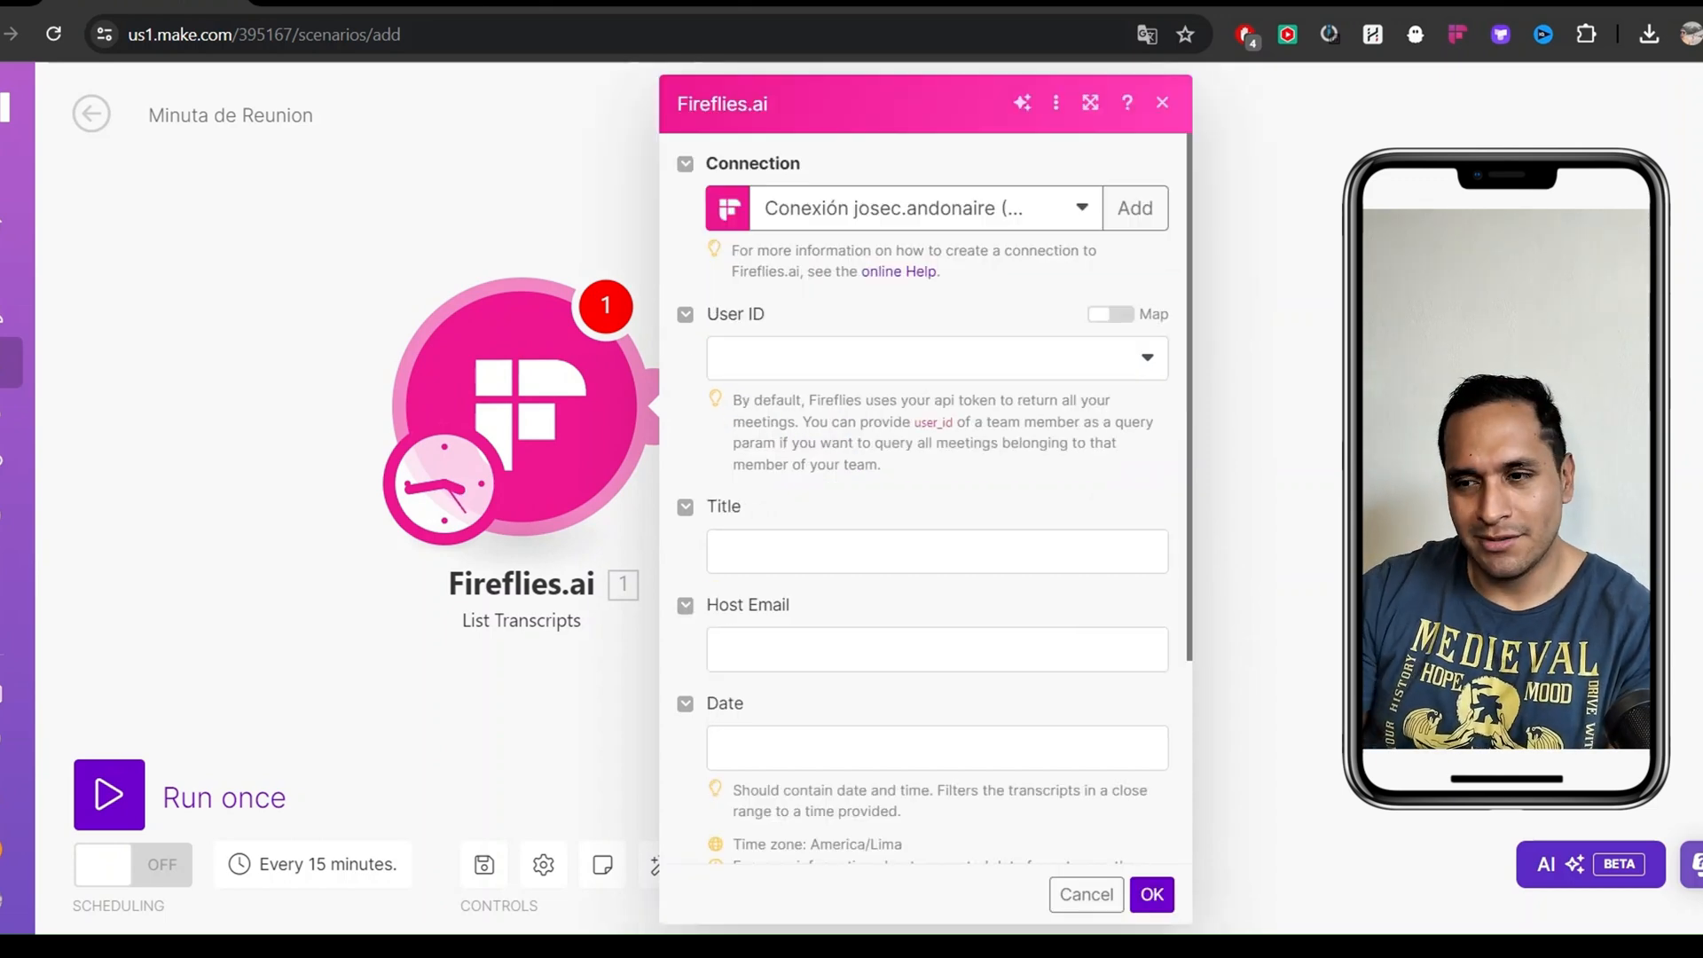
Examine the List Transcripts settings and the new-connection form with its API key field, and check the plan features on the Fireflies pricing page
scroll(931, 427, "down", 3)
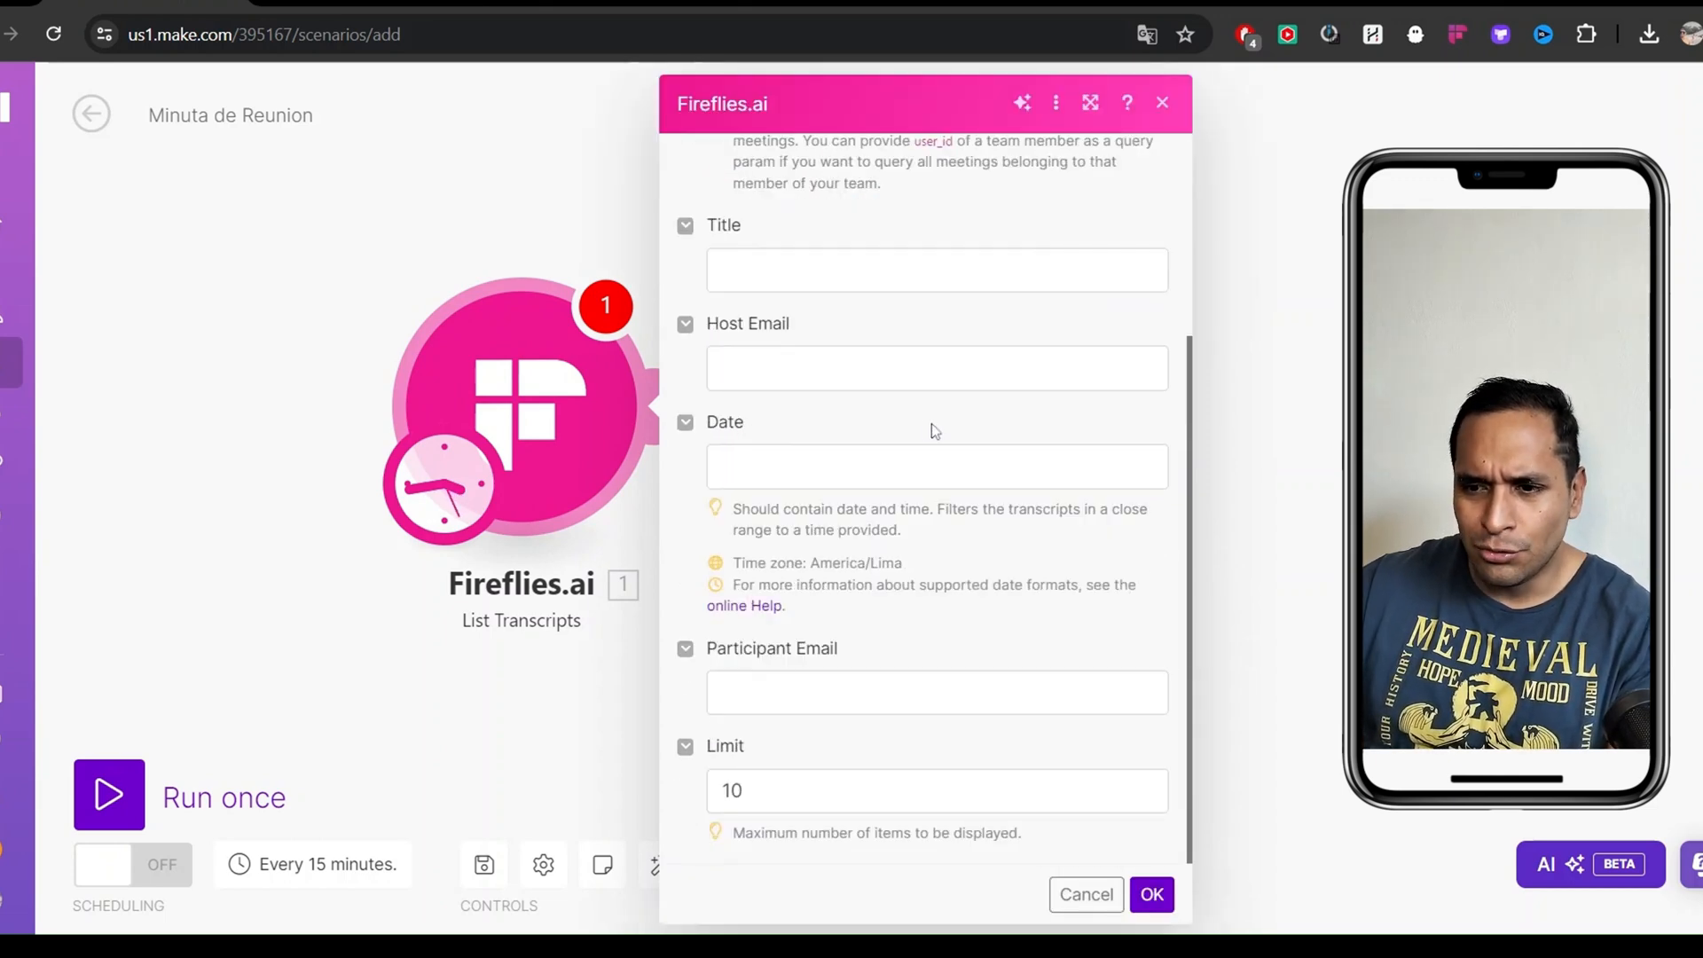
scroll(931, 427, "up", 3)
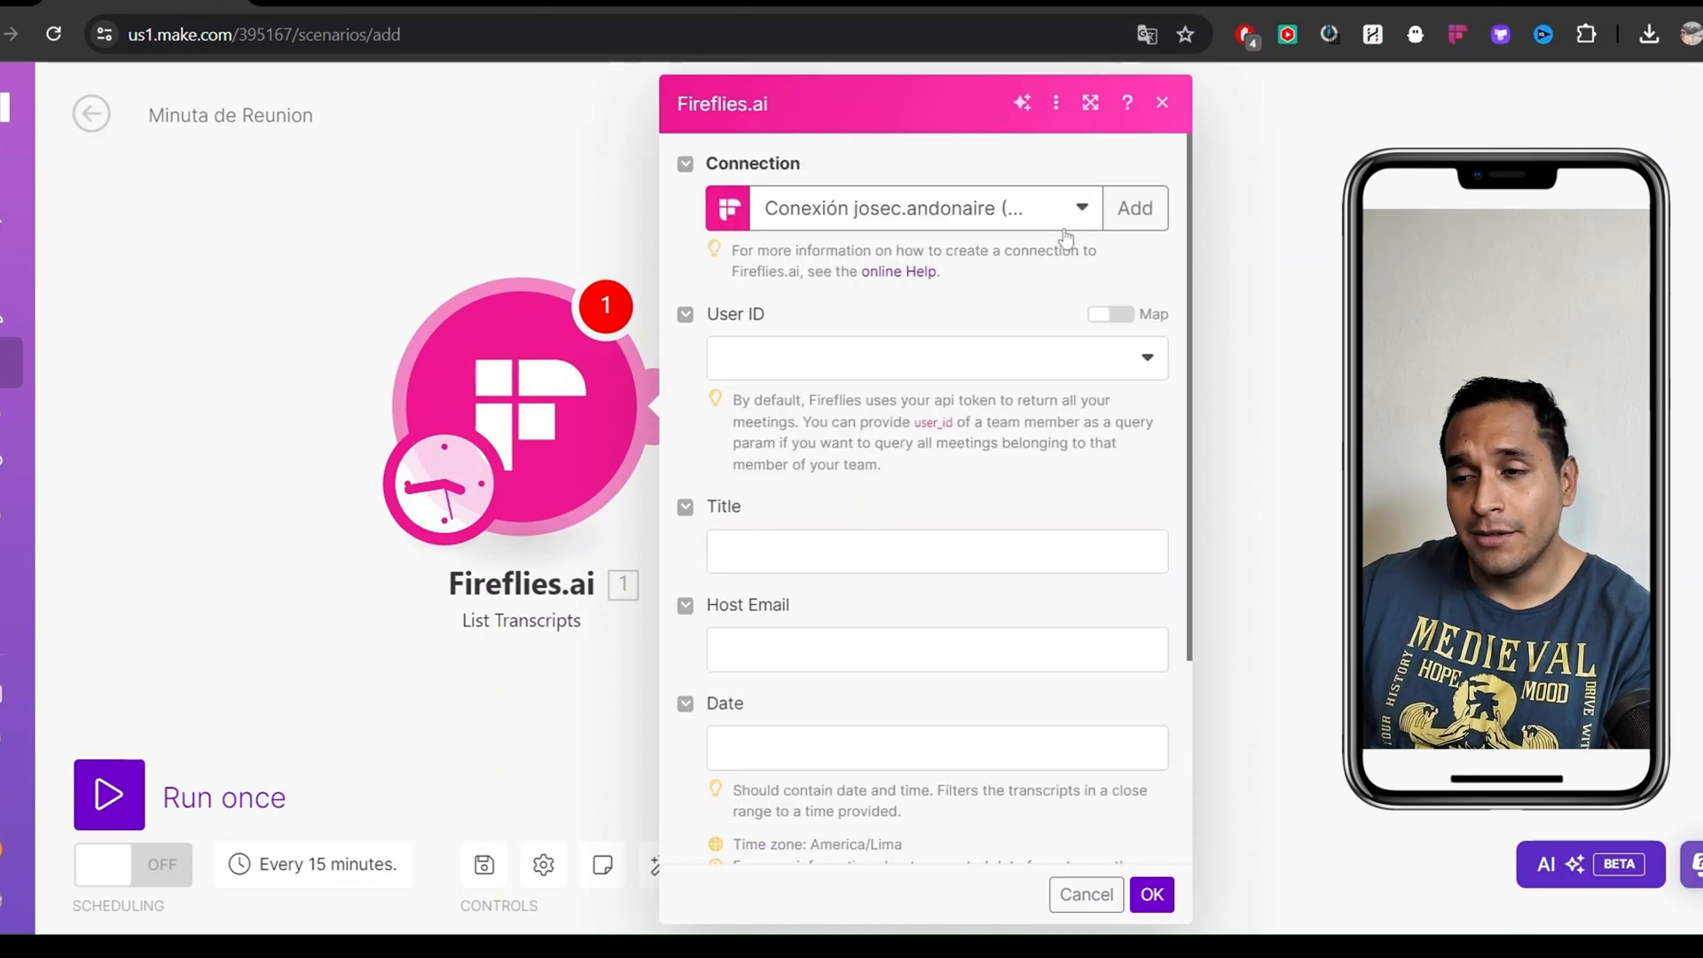
left_click(1126, 214)
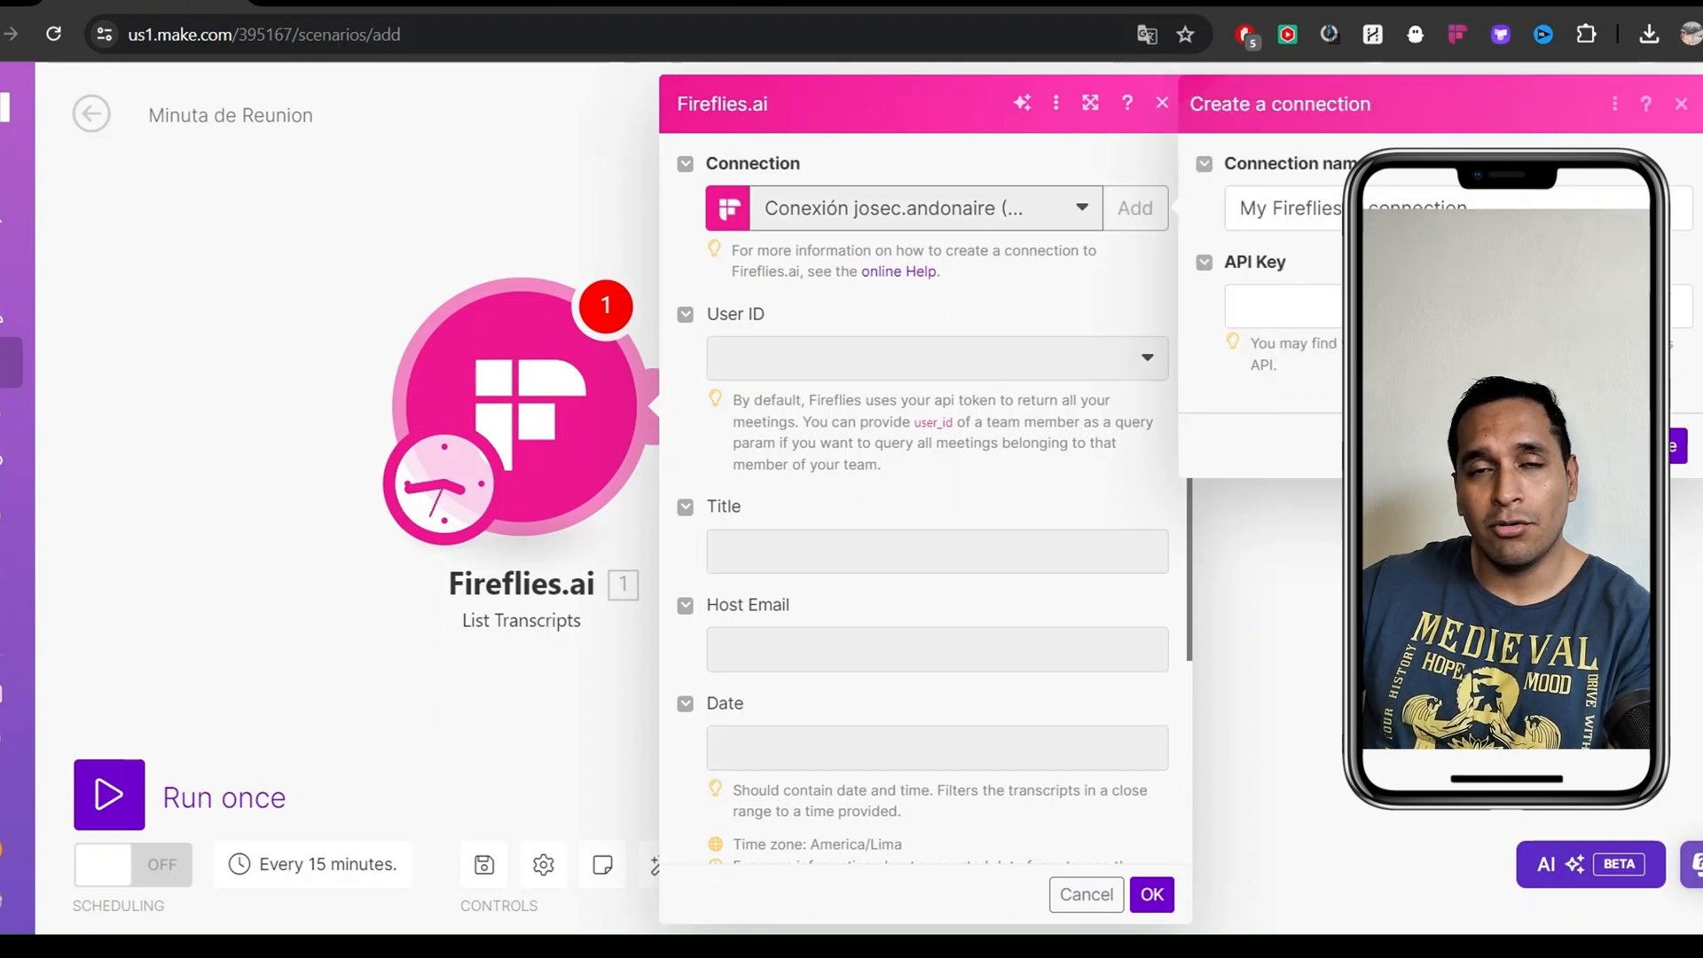
left_click(1437, 306)
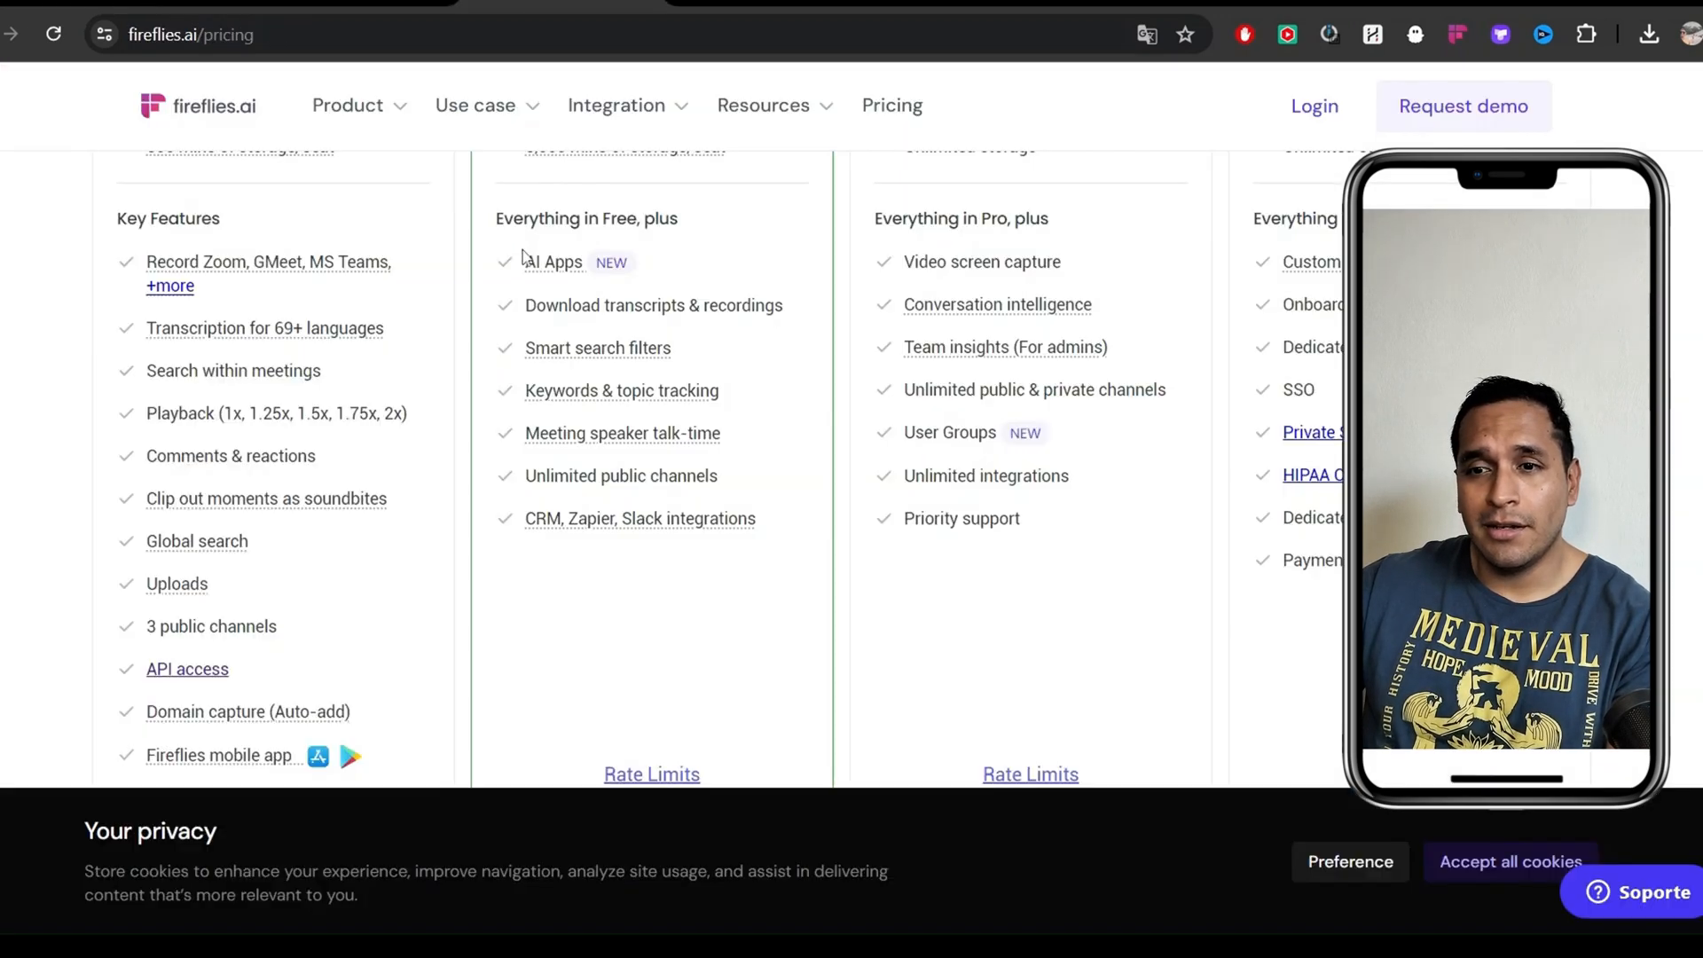
scroll(527, 258, "up", 10)
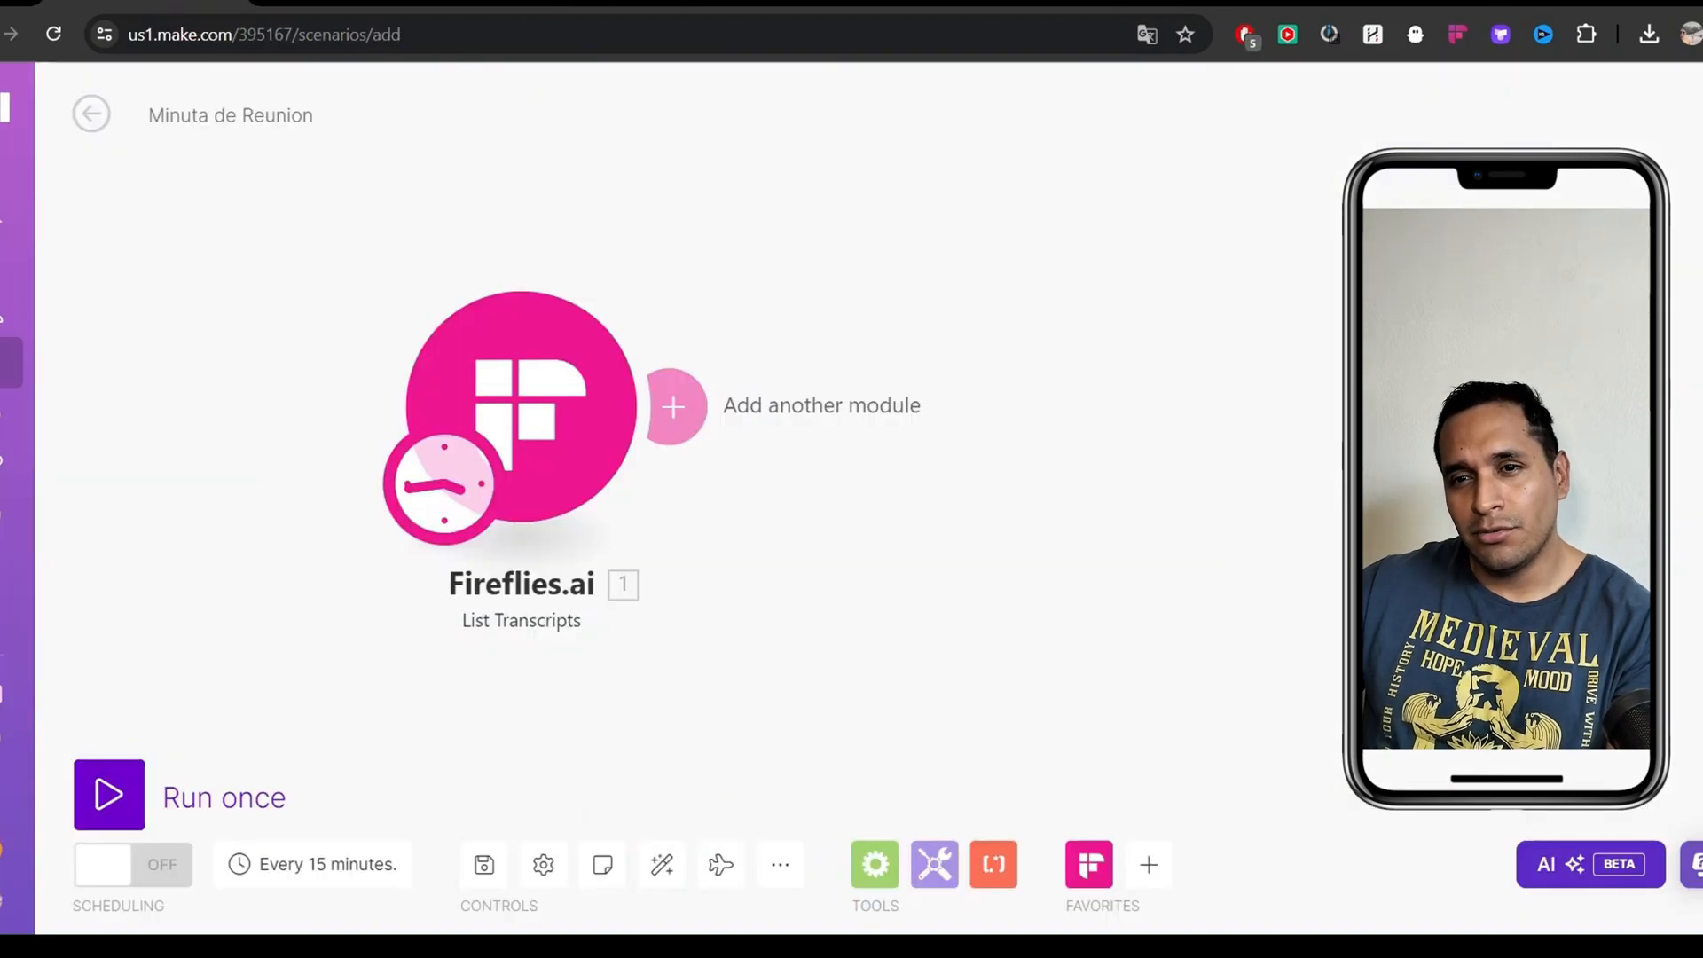
Reopen the List Transcripts settings and choose the account owner's e-mail as the User ID, leaving the title and host filters empty
left_click(652, 335)
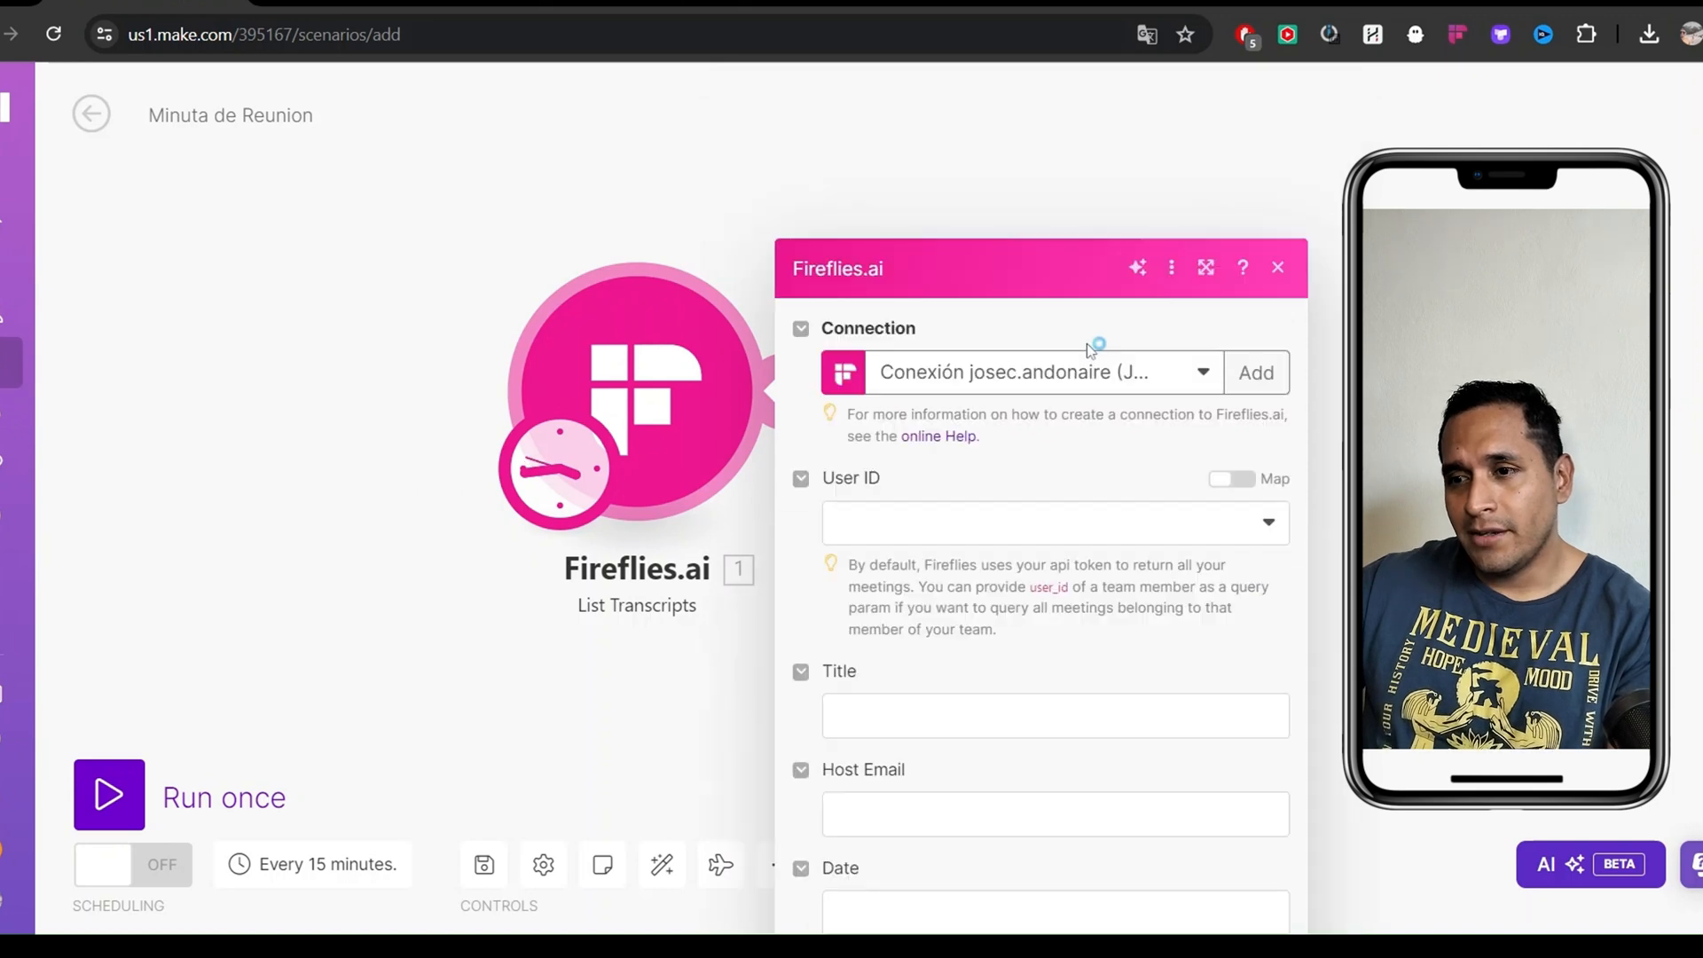
left_click(931, 363)
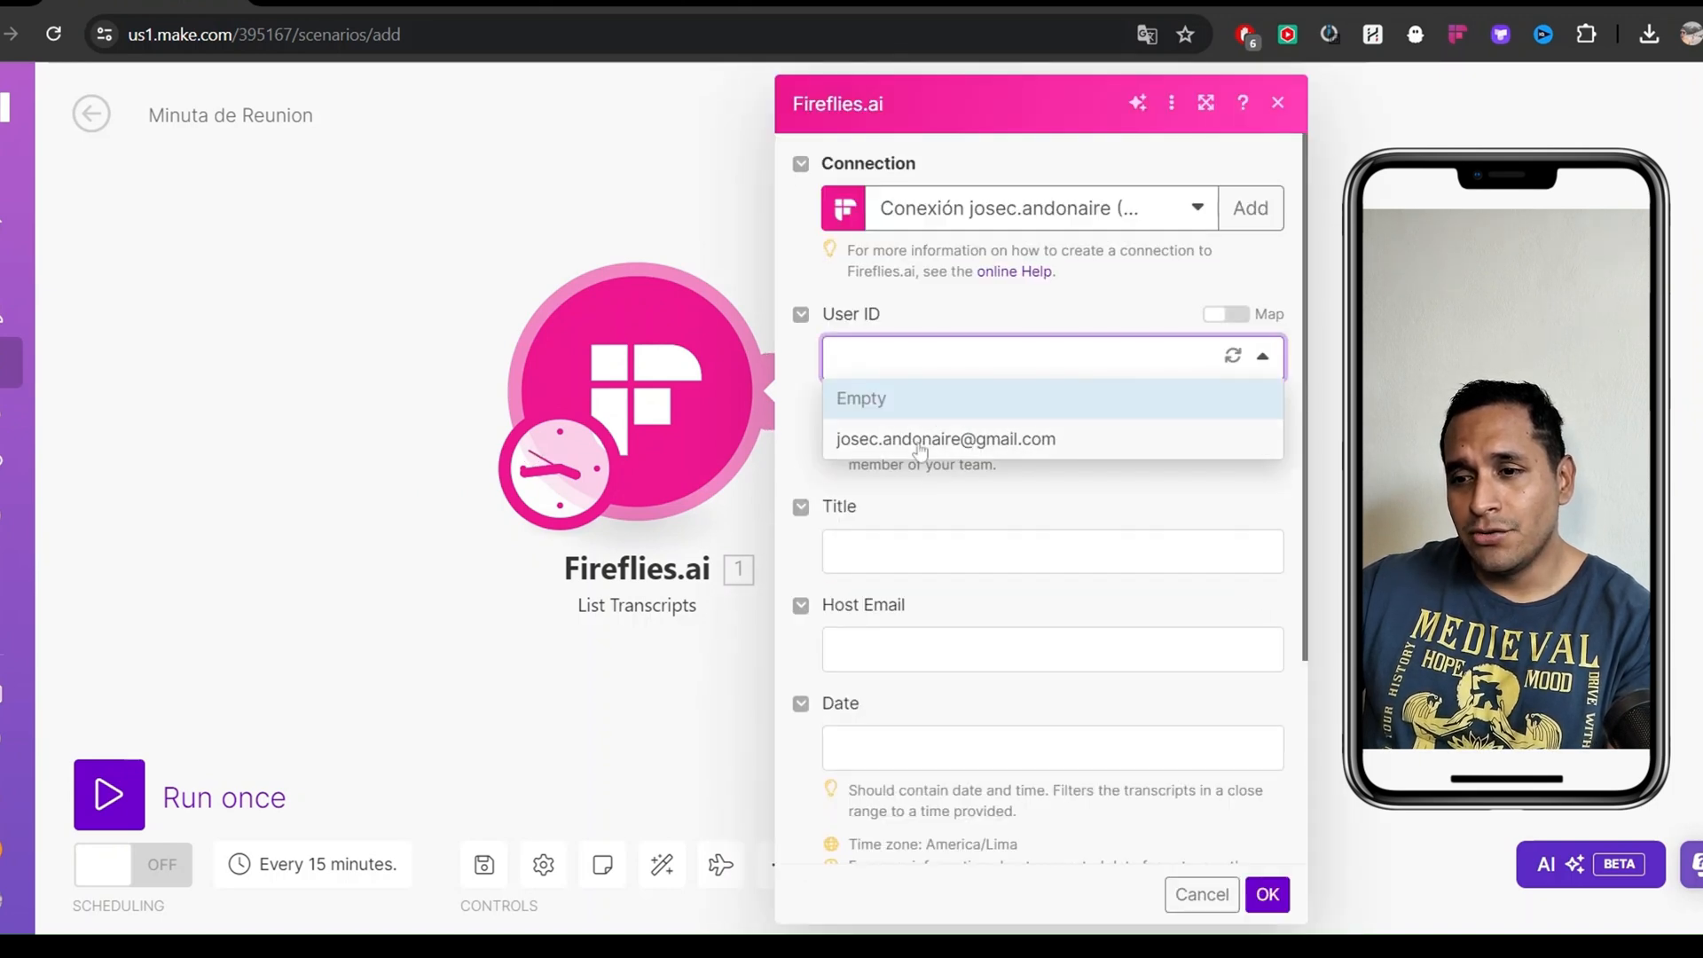
left_click(922, 439)
scroll(1048, 358, "down", 3)
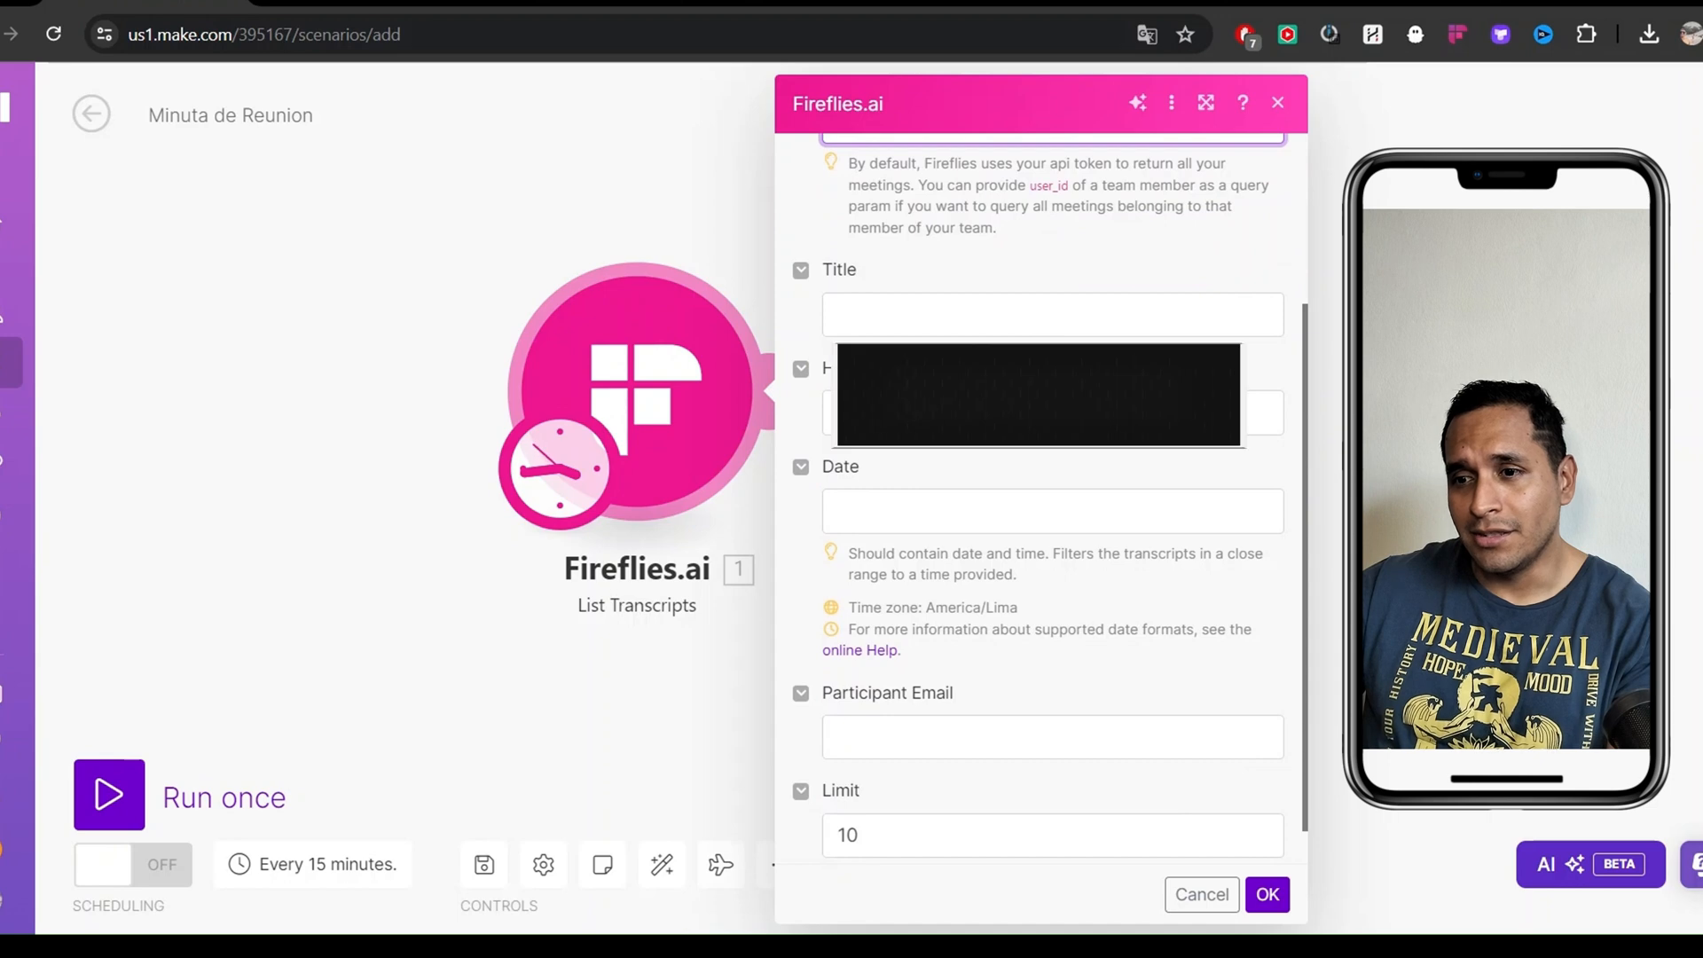
scroll(1049, 359, "down", 1)
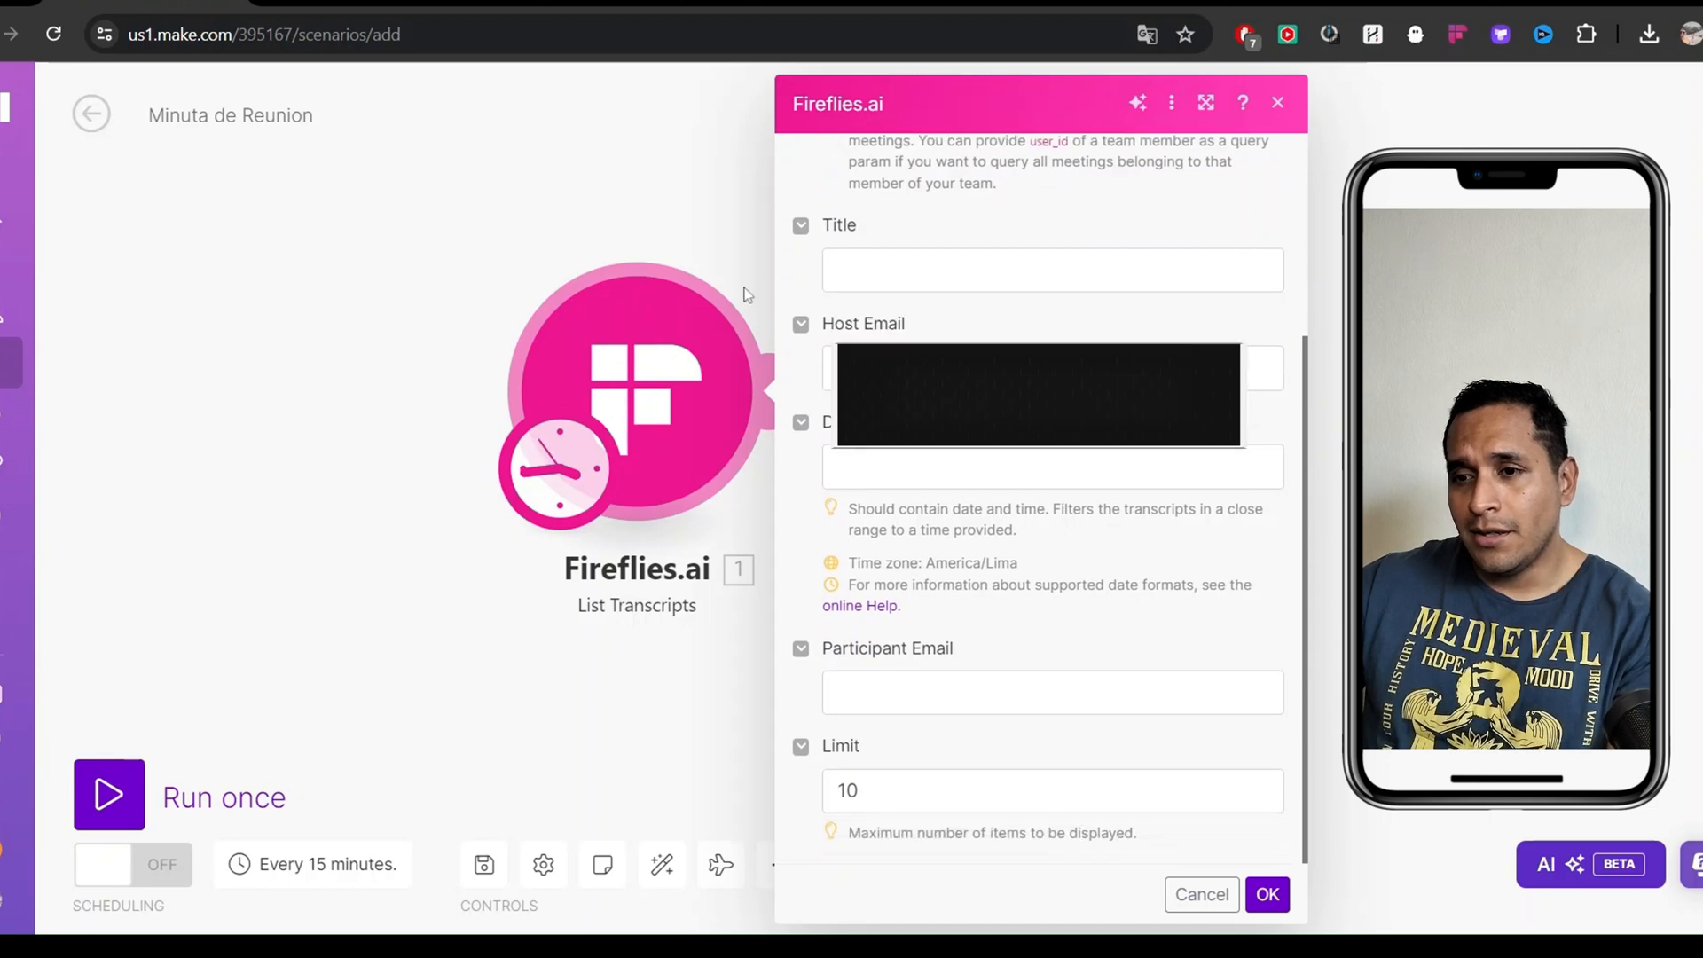
left_click(948, 270)
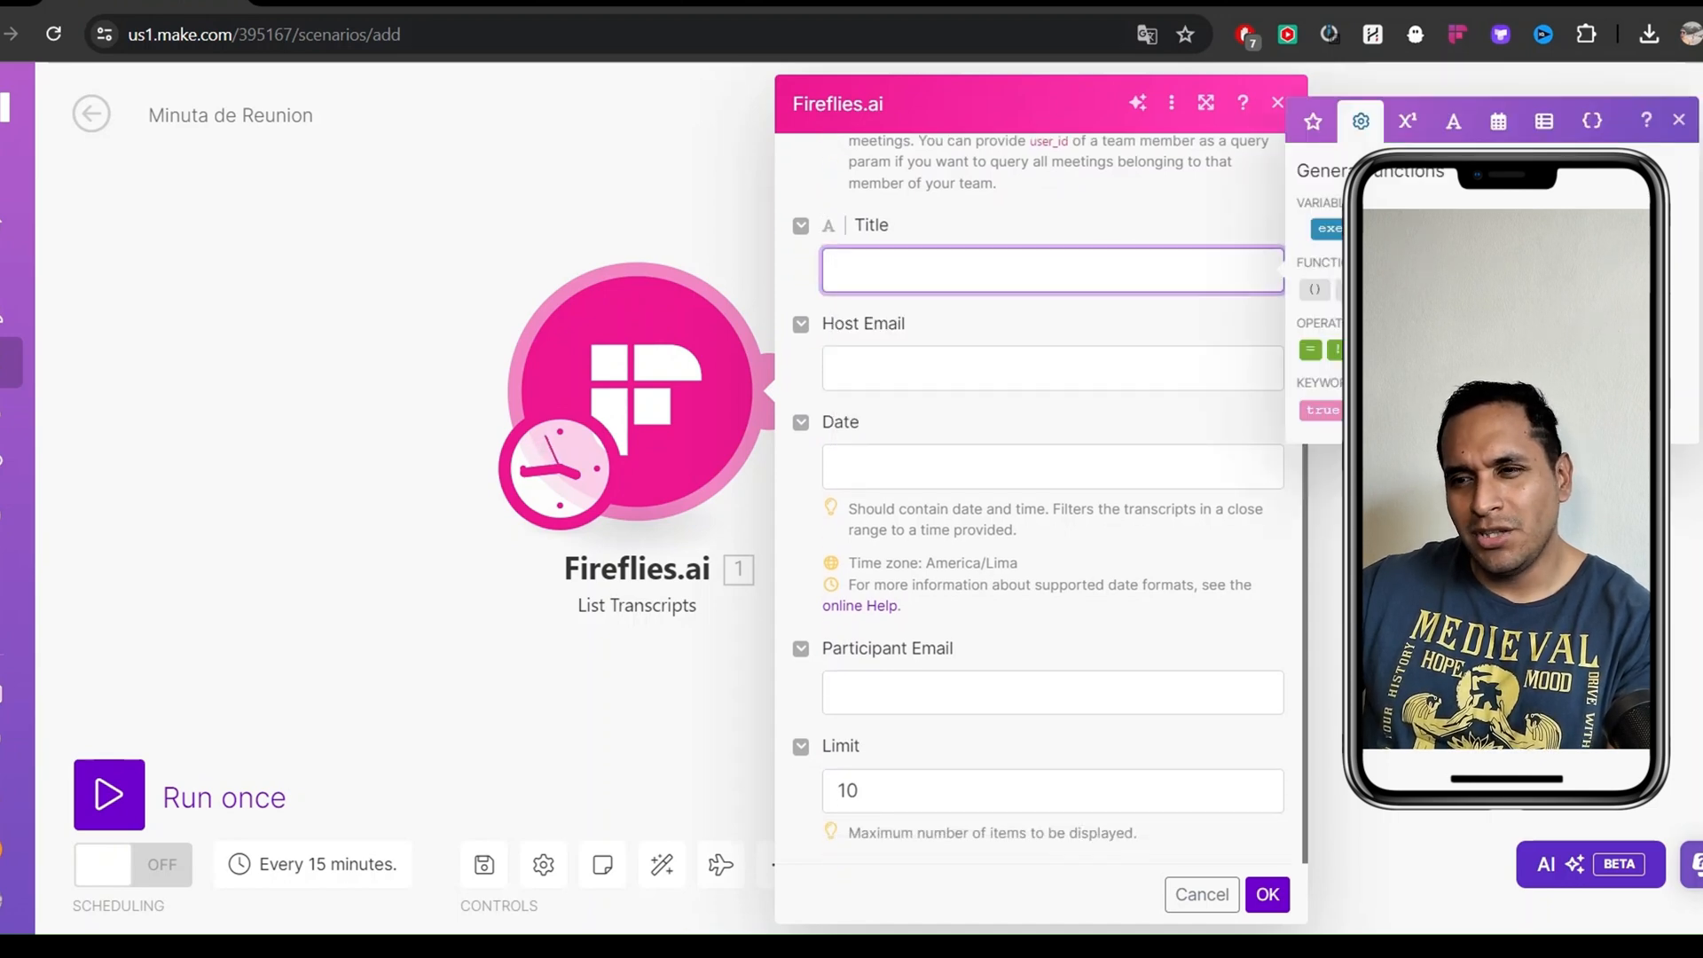
left_click(1049, 358)
left_click(1049, 332)
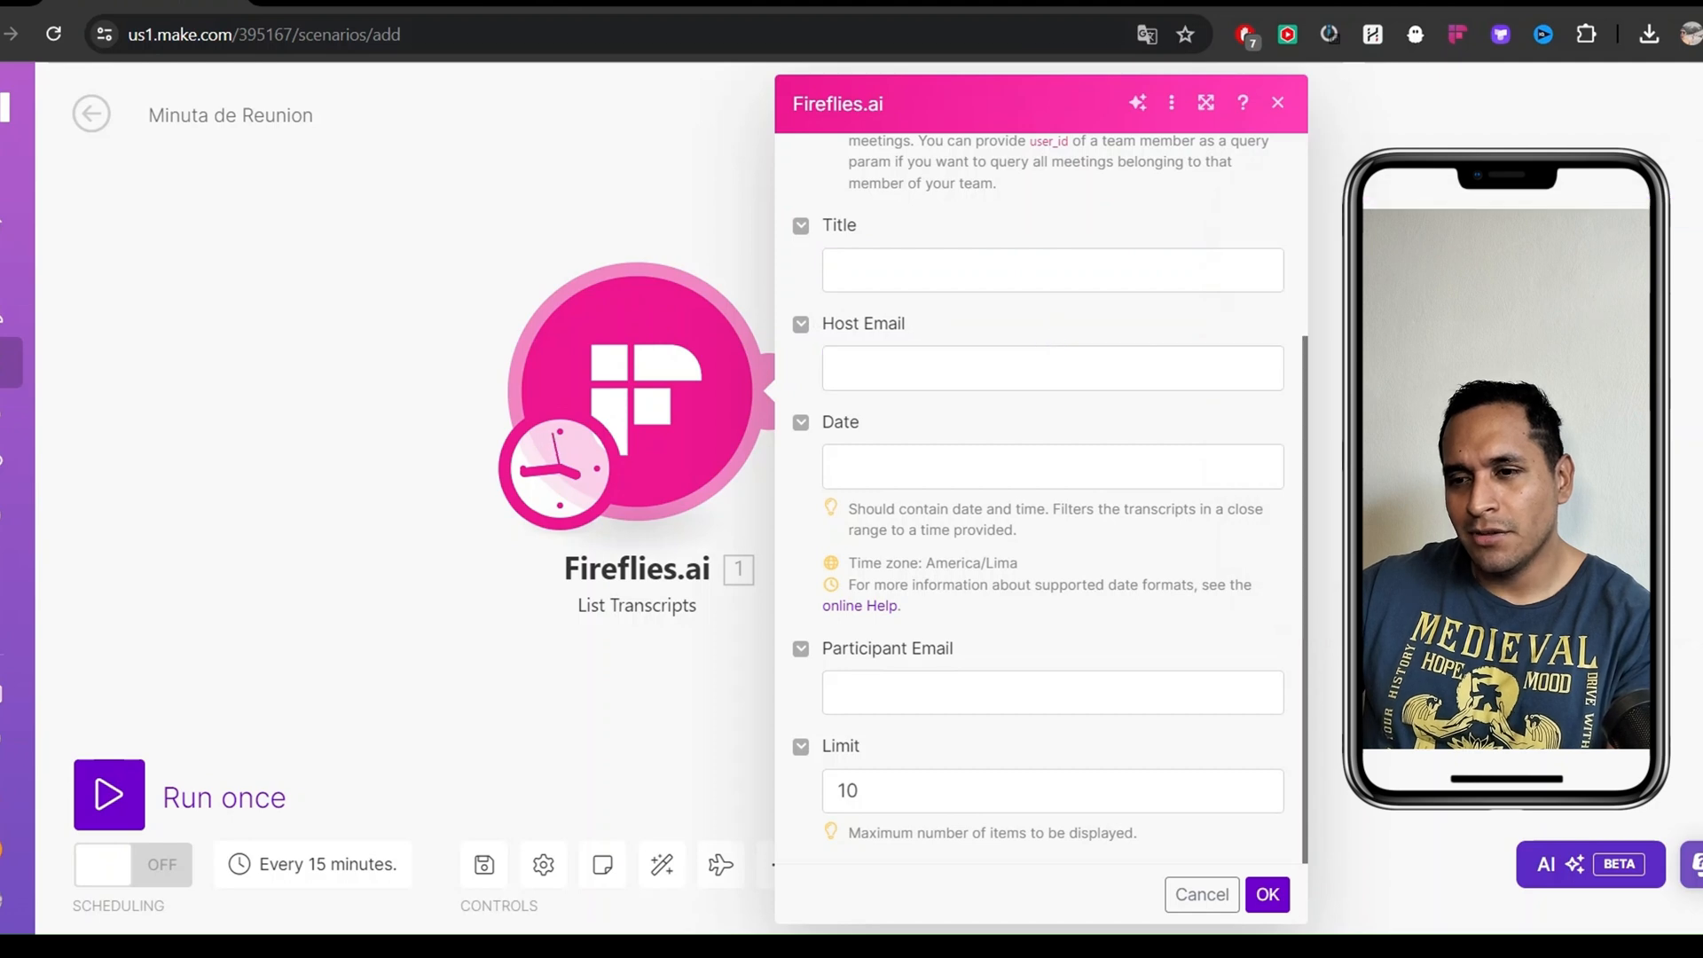
Set the transcript date filter to 13/06/2024 without a time
left_click(1053, 468)
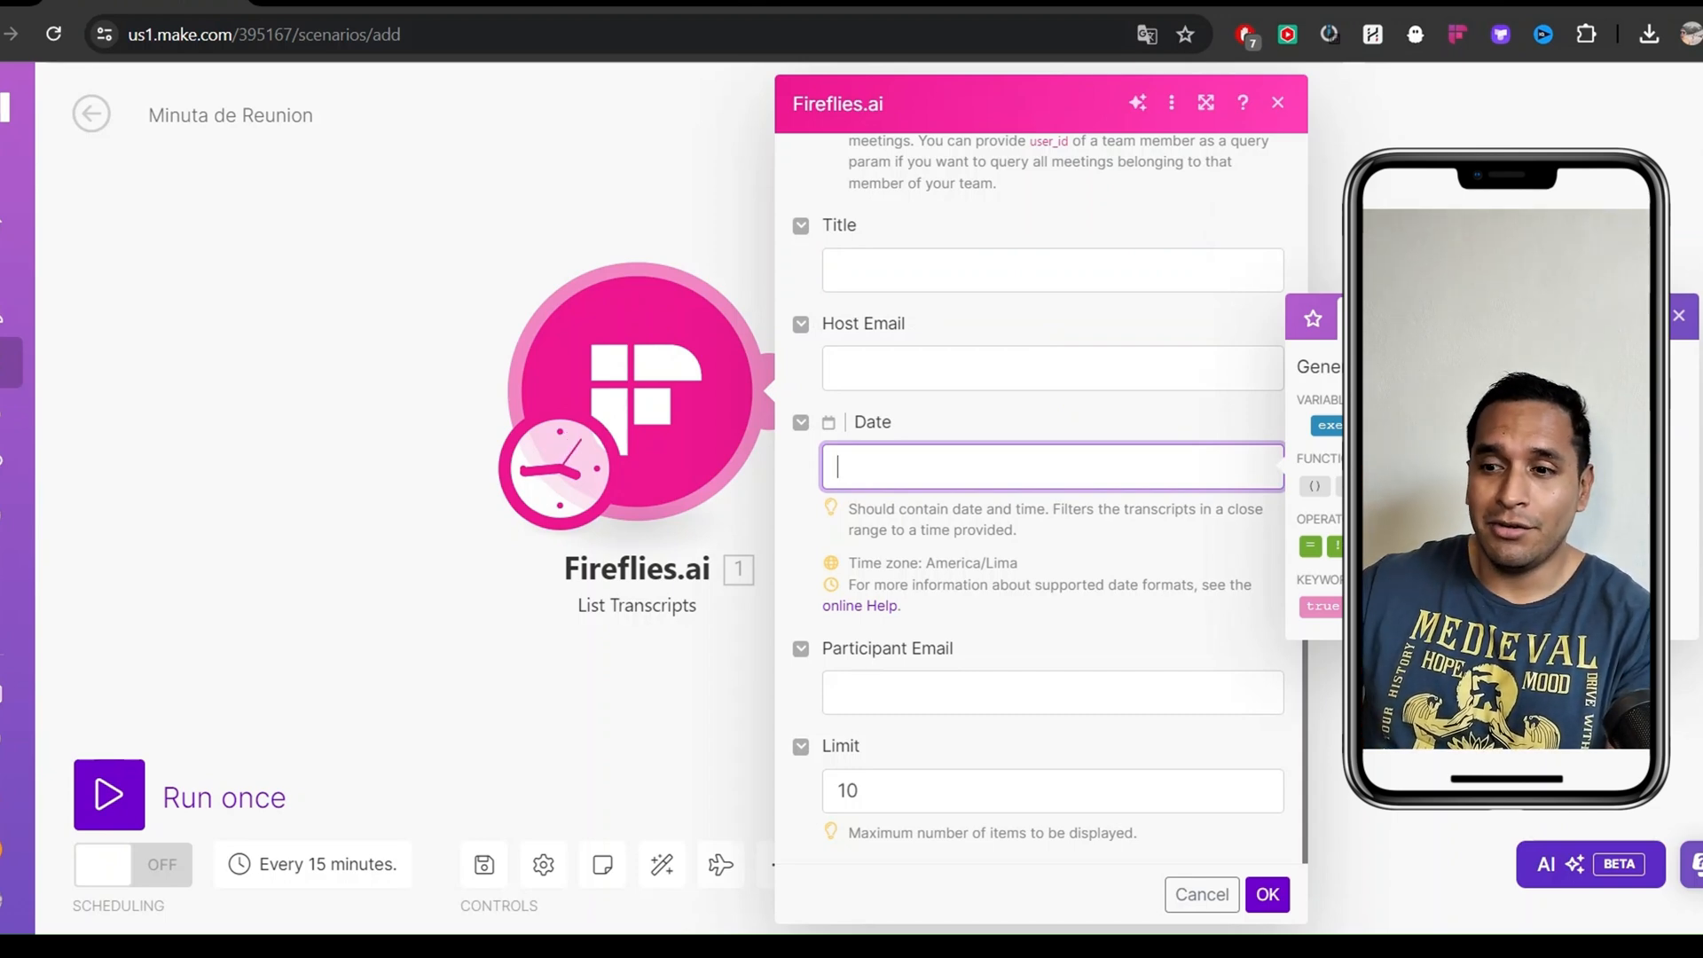
left_click(1498, 317)
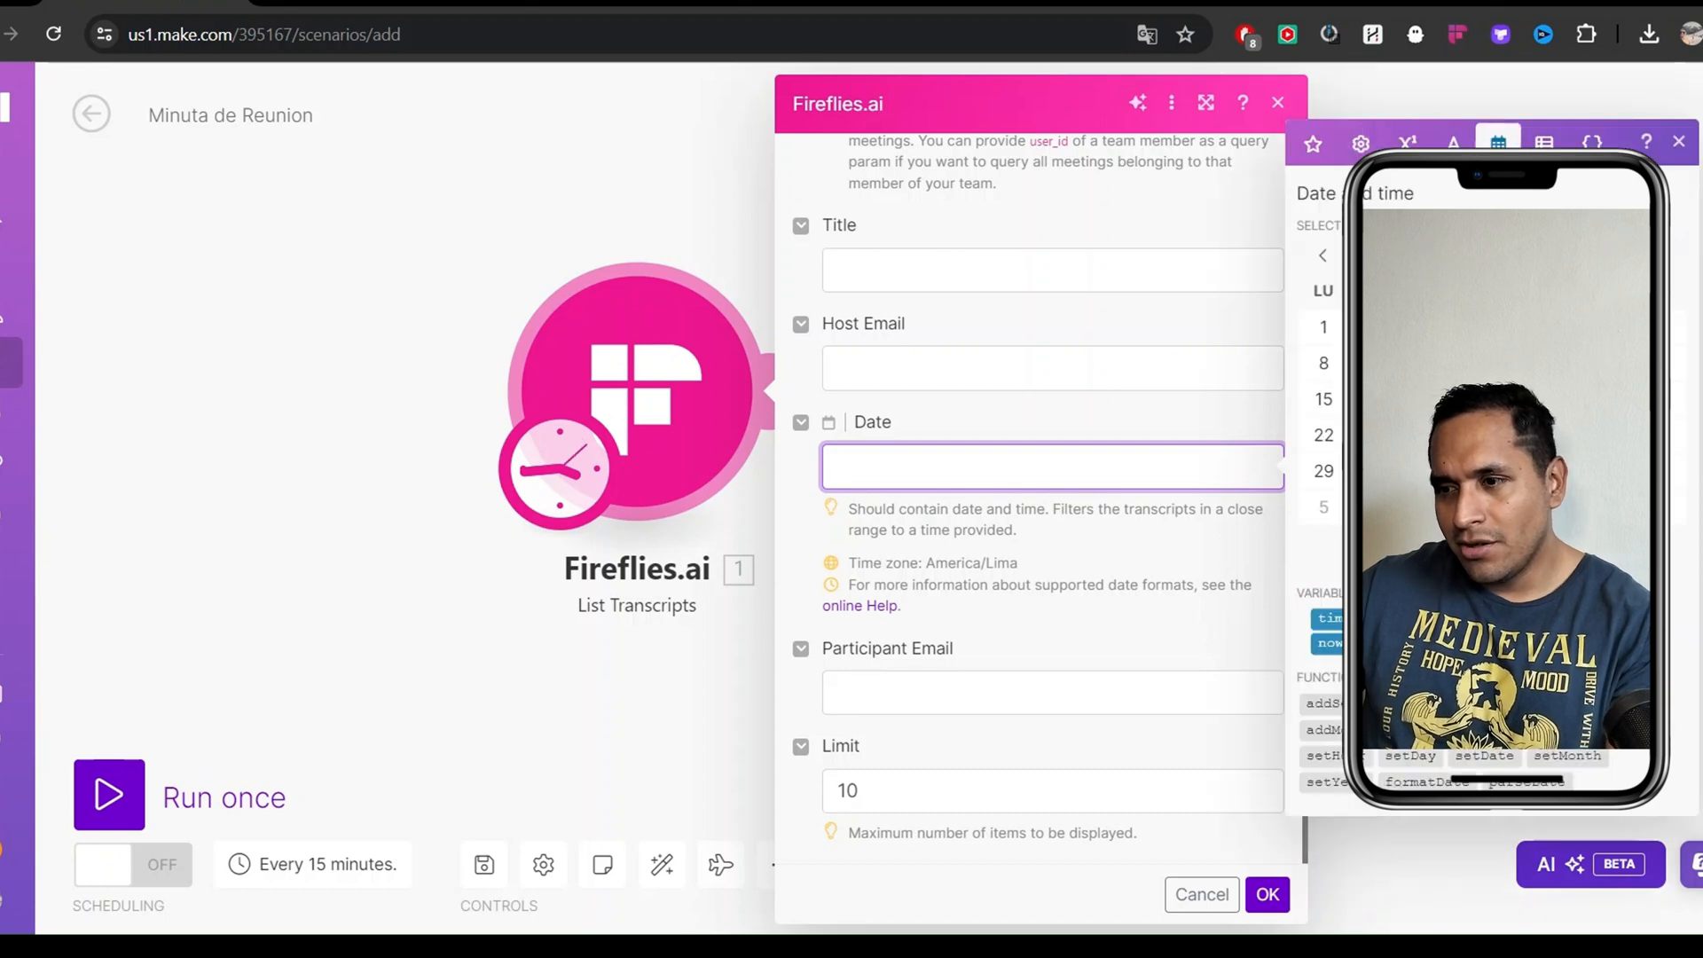
left_click(1322, 256)
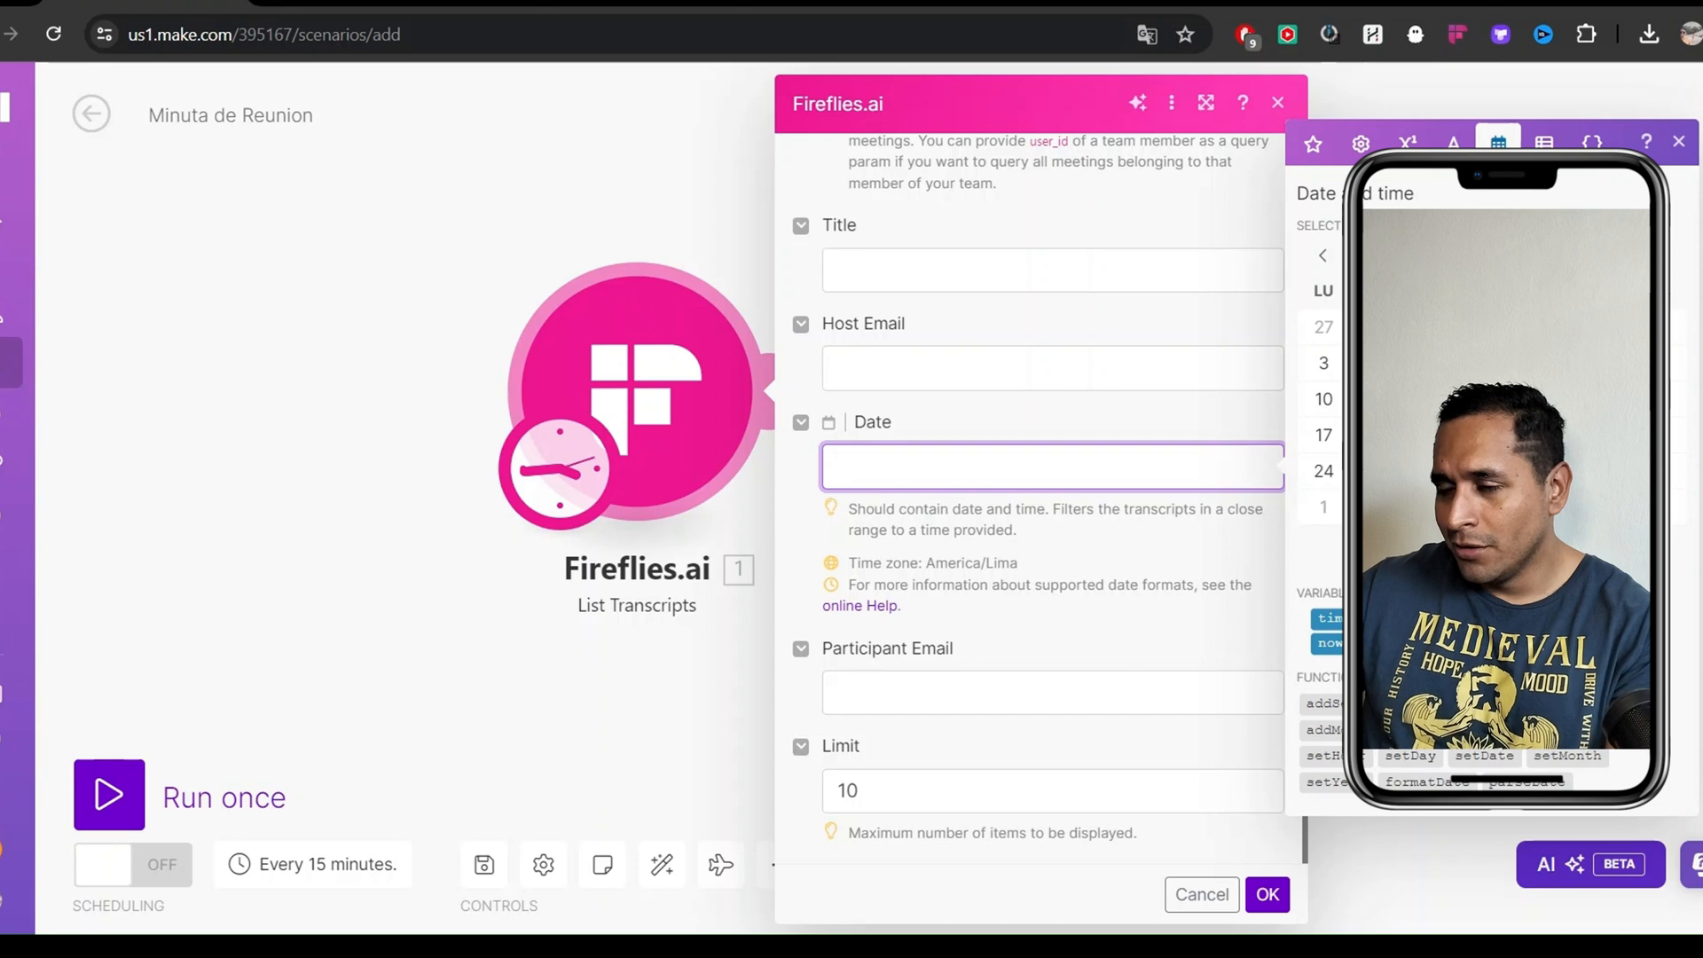
left_click(1490, 399)
left_click(1141, 427)
left_click(1107, 436)
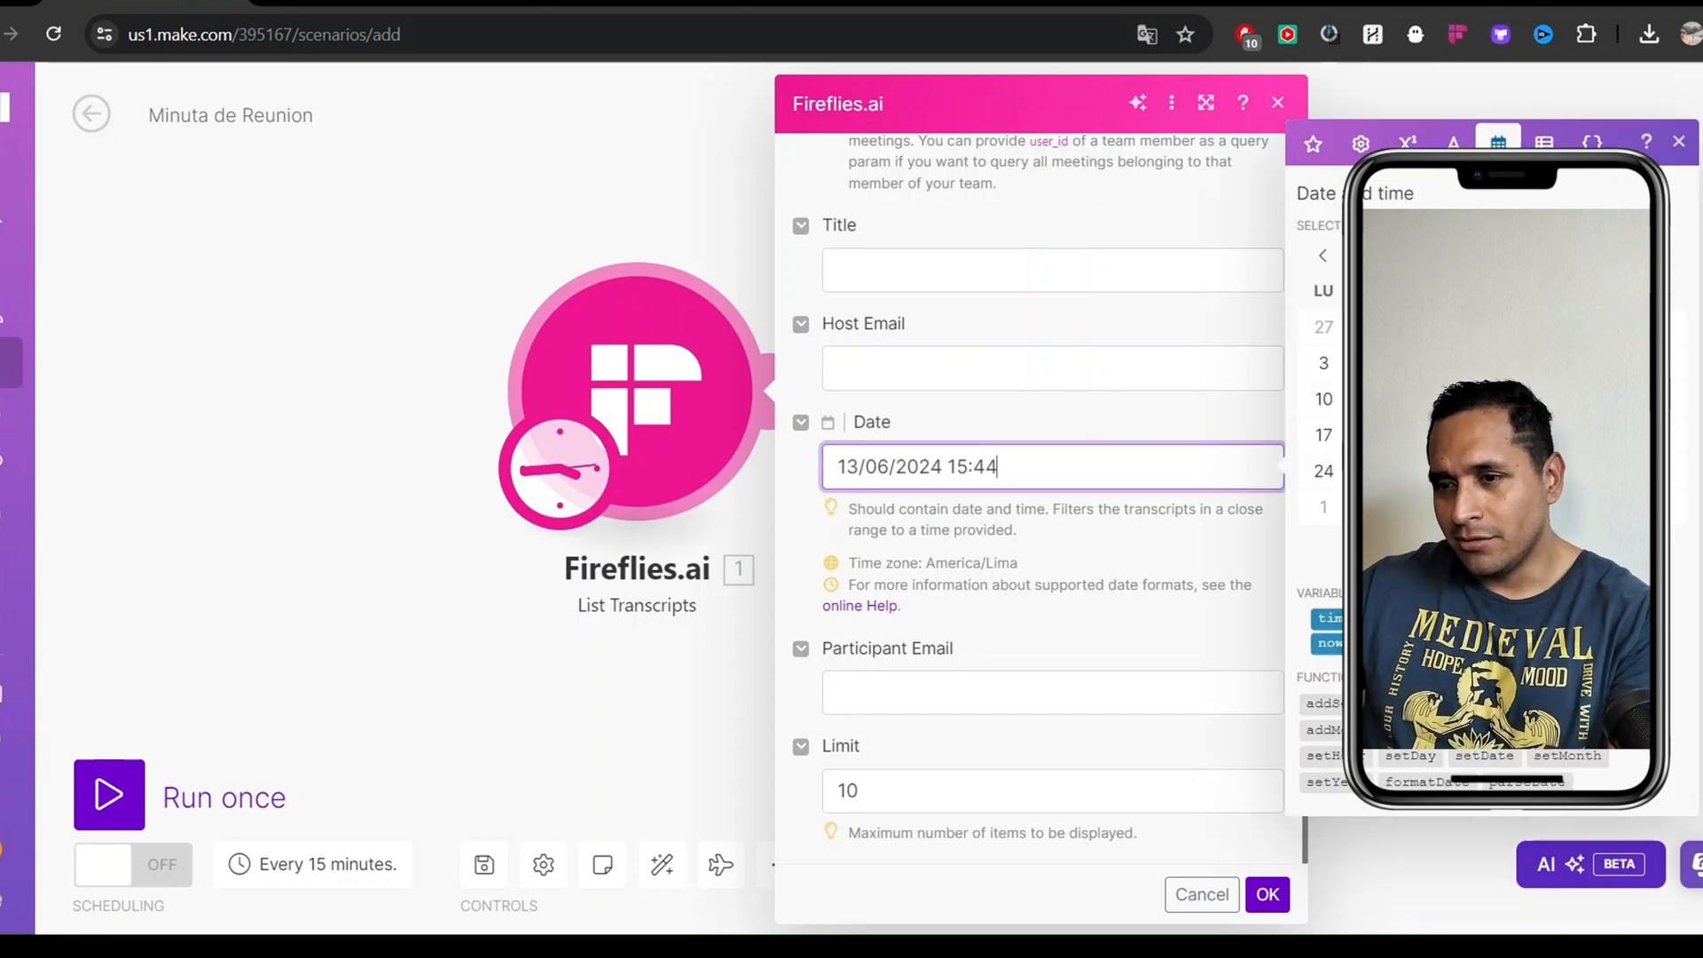
key("BackSpace")
key("BackSpace")
key("BackSpace")
key("BackSpace")
key("BackSpace")
left_click(1108, 434)
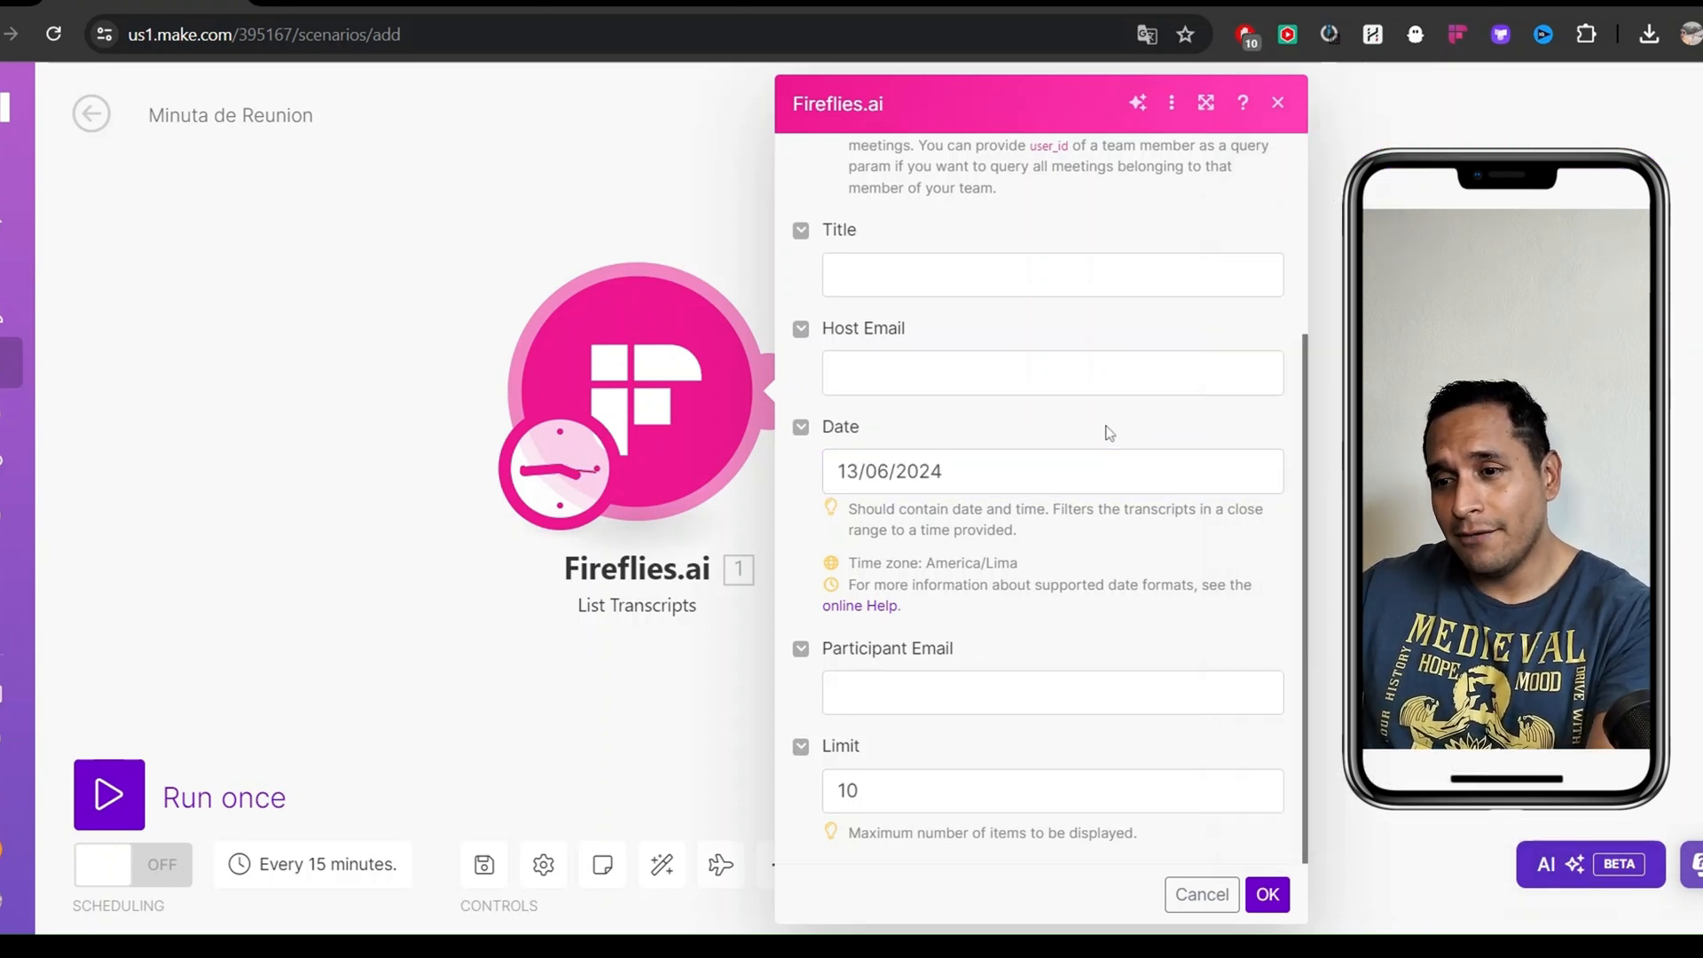
Limit the transcript results to 1 and save the module settings
left_click(1055, 791)
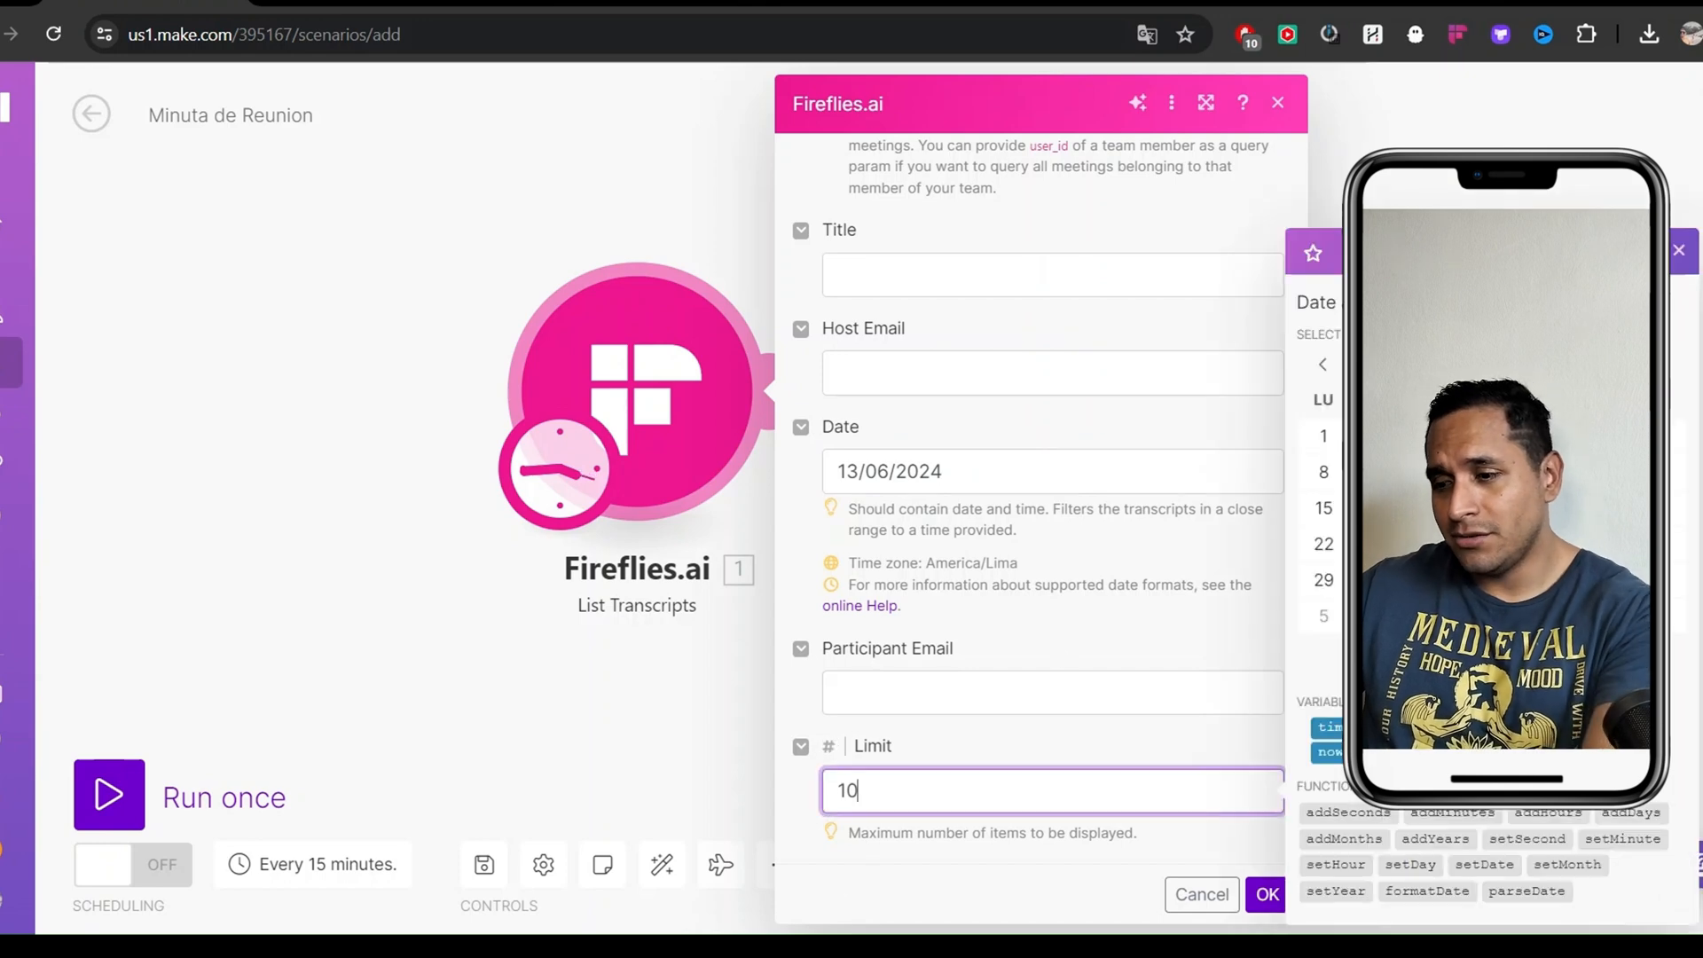
key("BackSpace")
left_click(1055, 751)
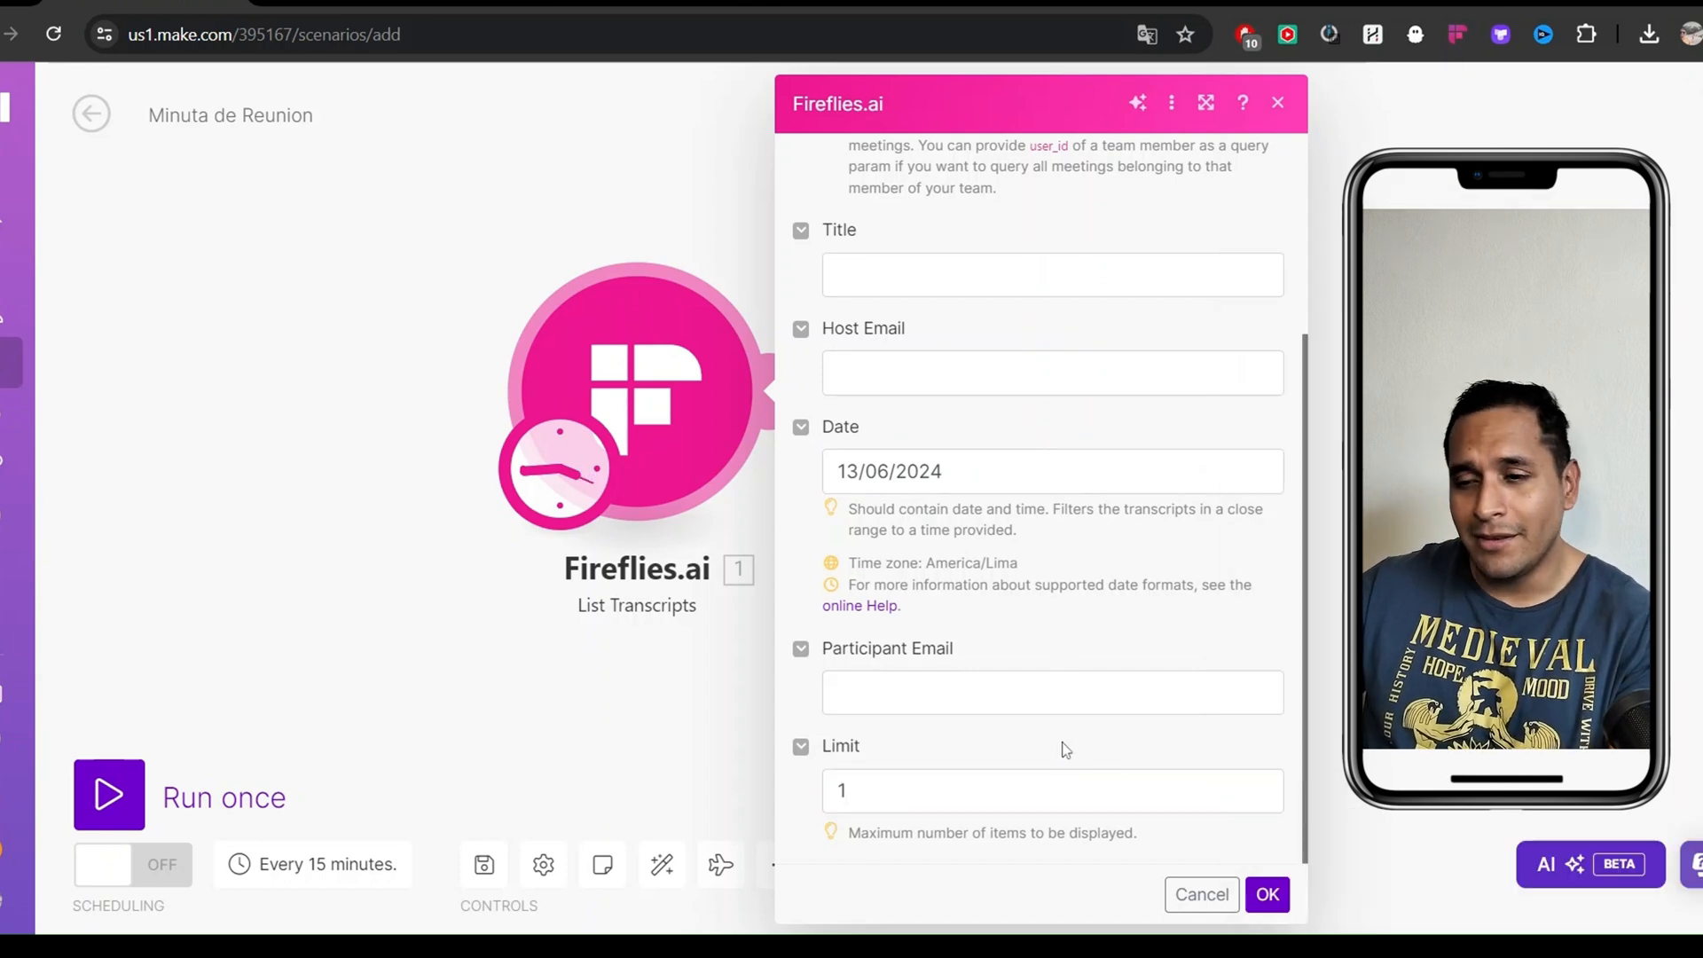
left_click(1267, 894)
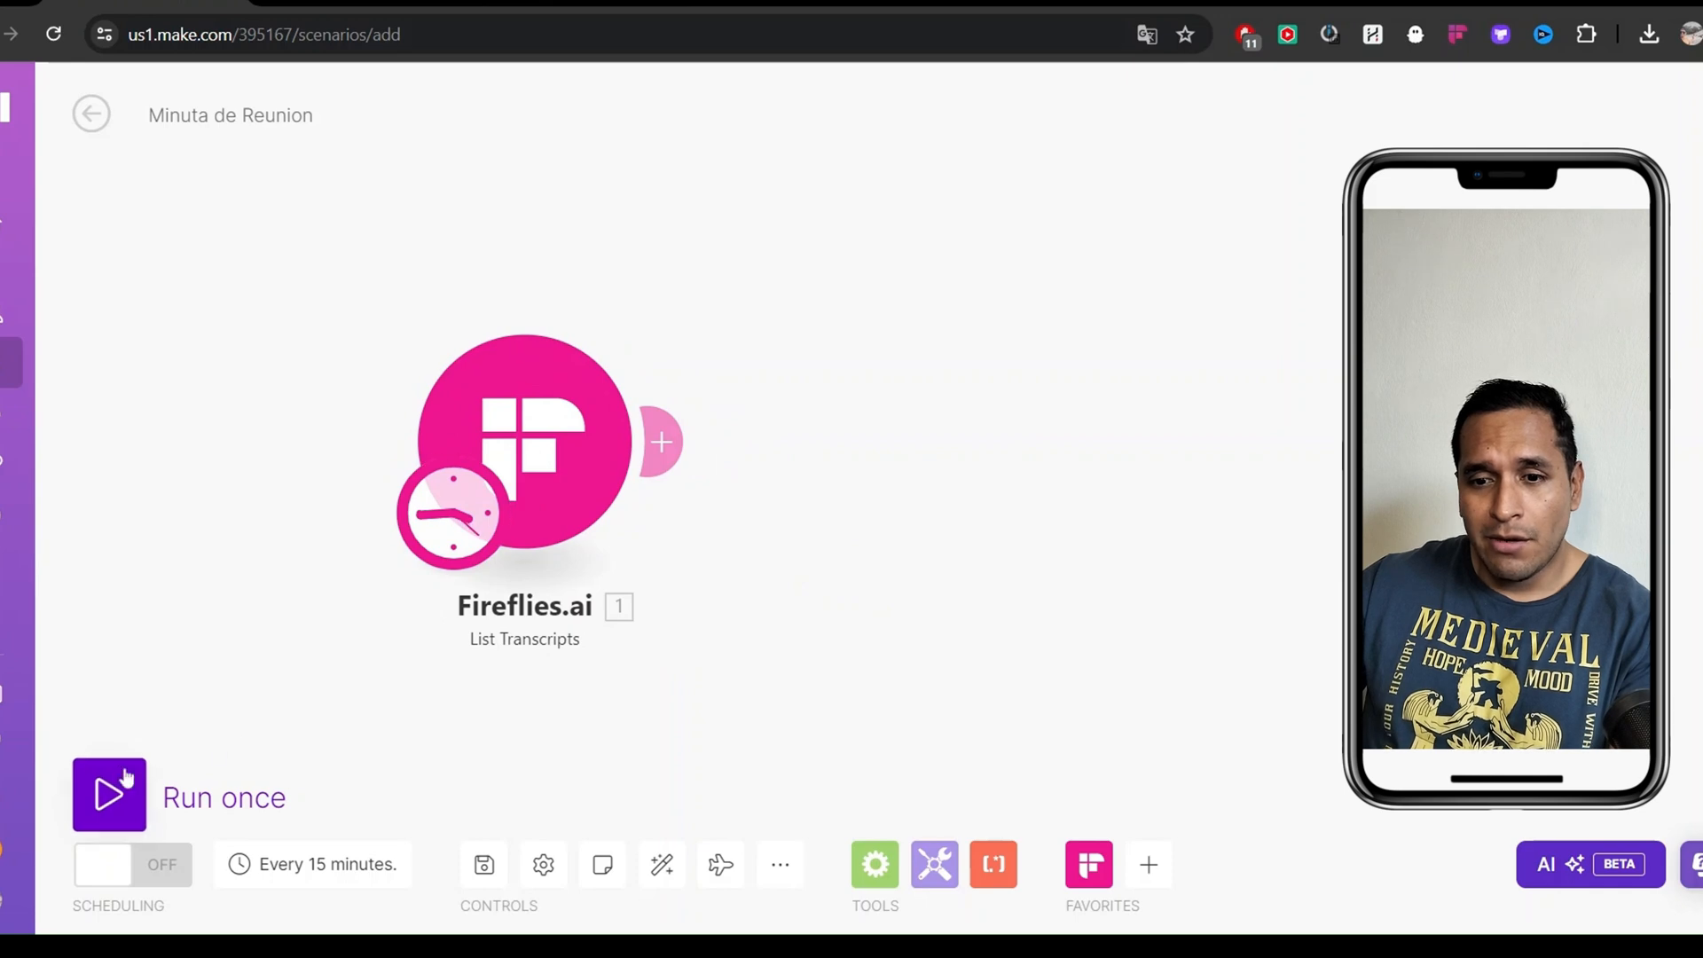
Run the scenario once and examine the Fireflies.ai output bundle, including the collections in its Sentences array
left_click(109, 793)
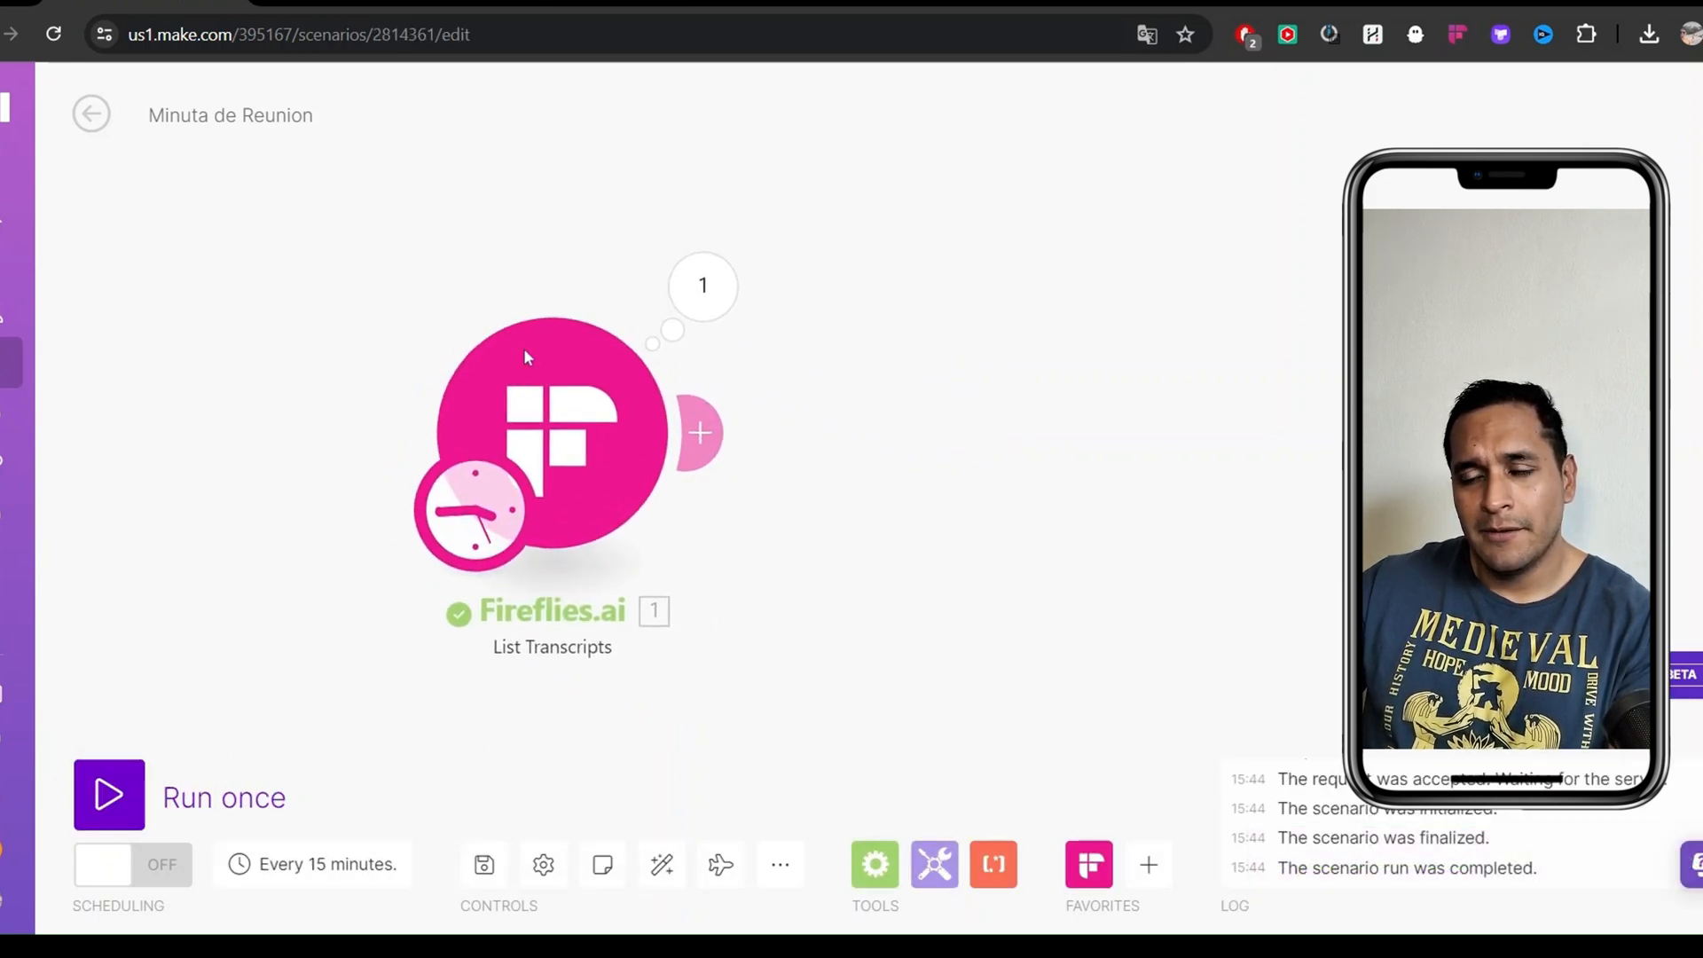
left_click(702, 287)
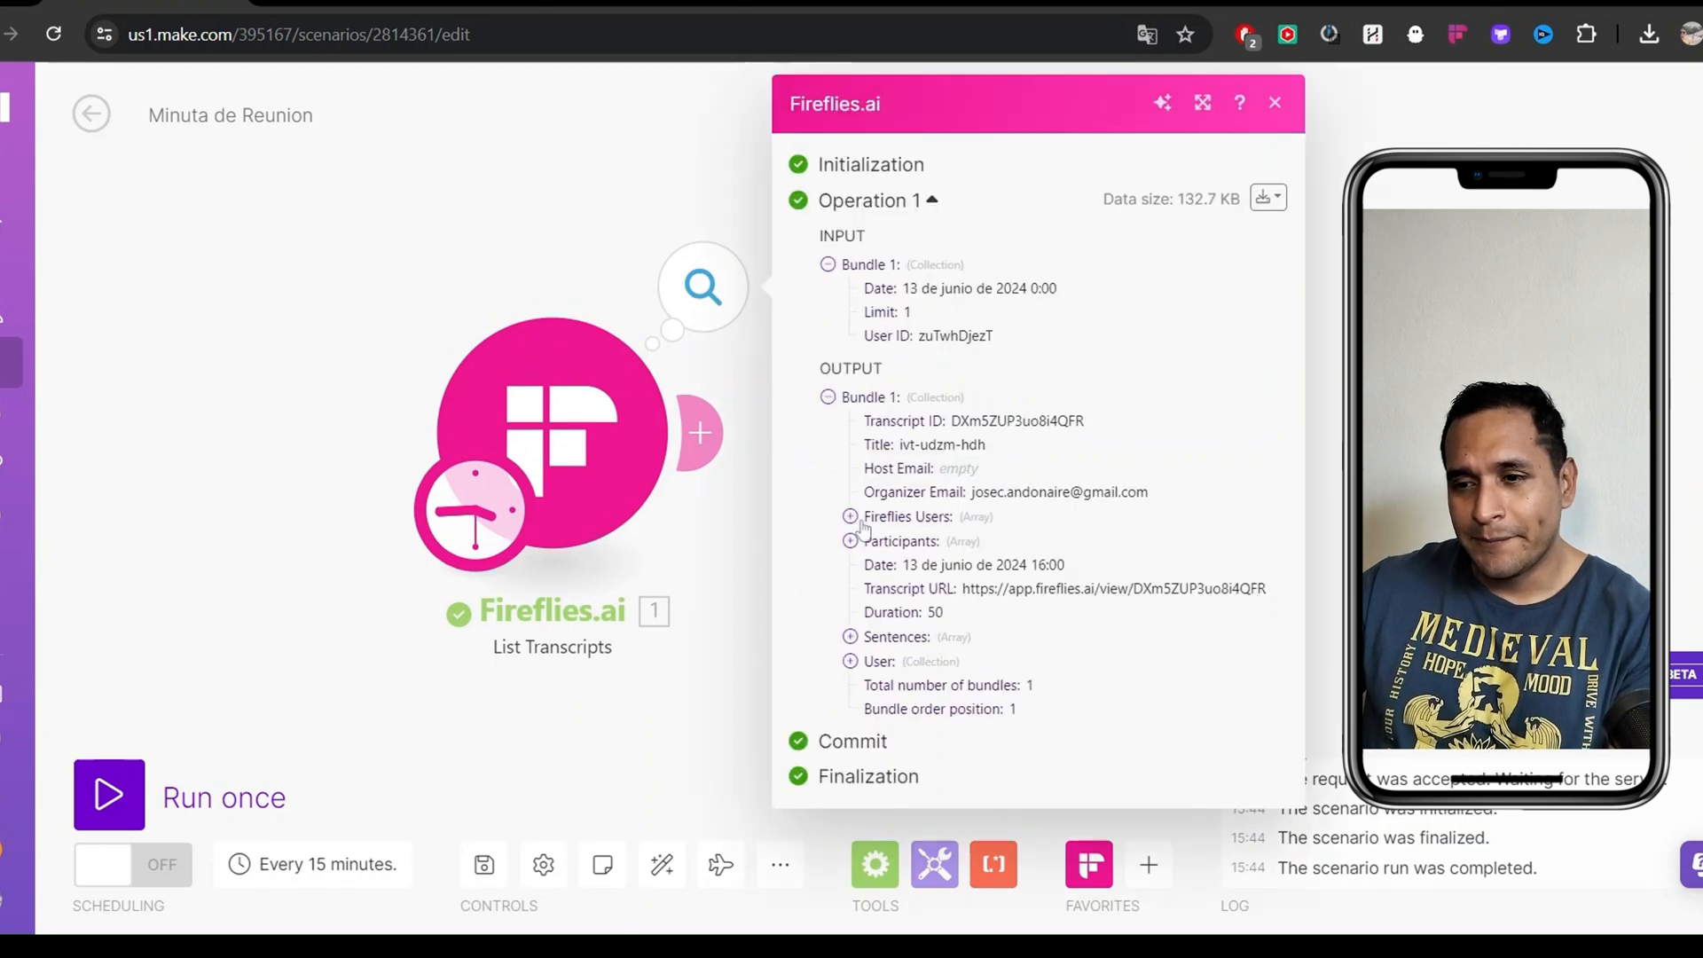
left_click(849, 517)
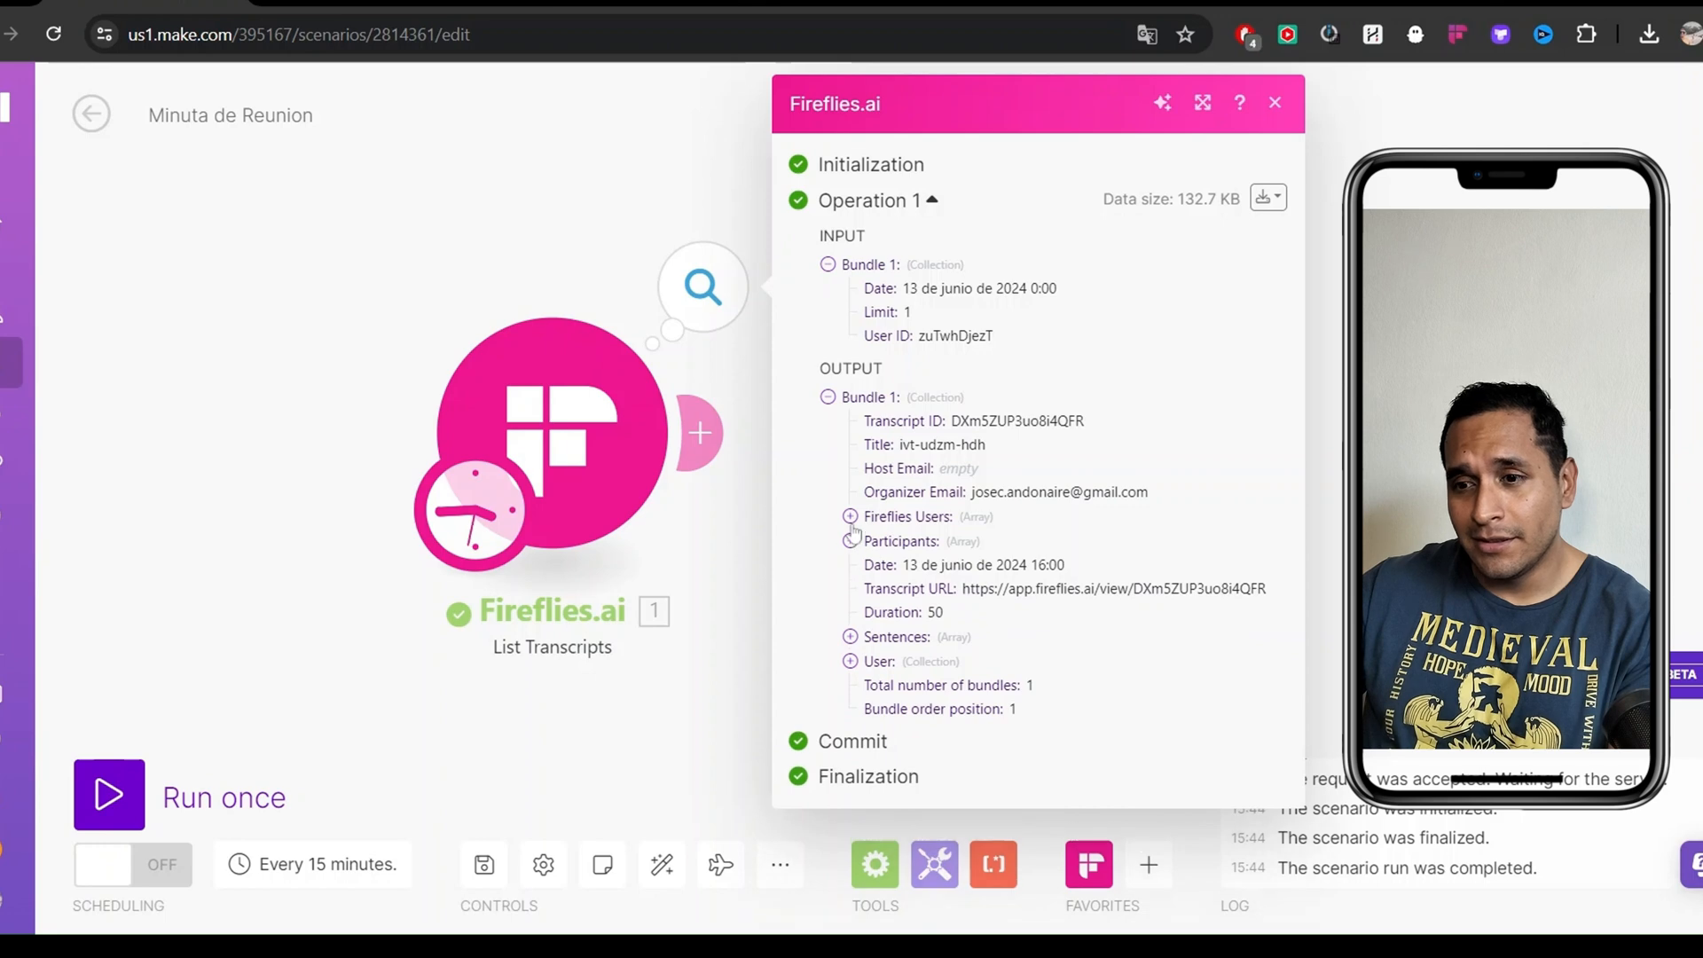
left_click(849, 517)
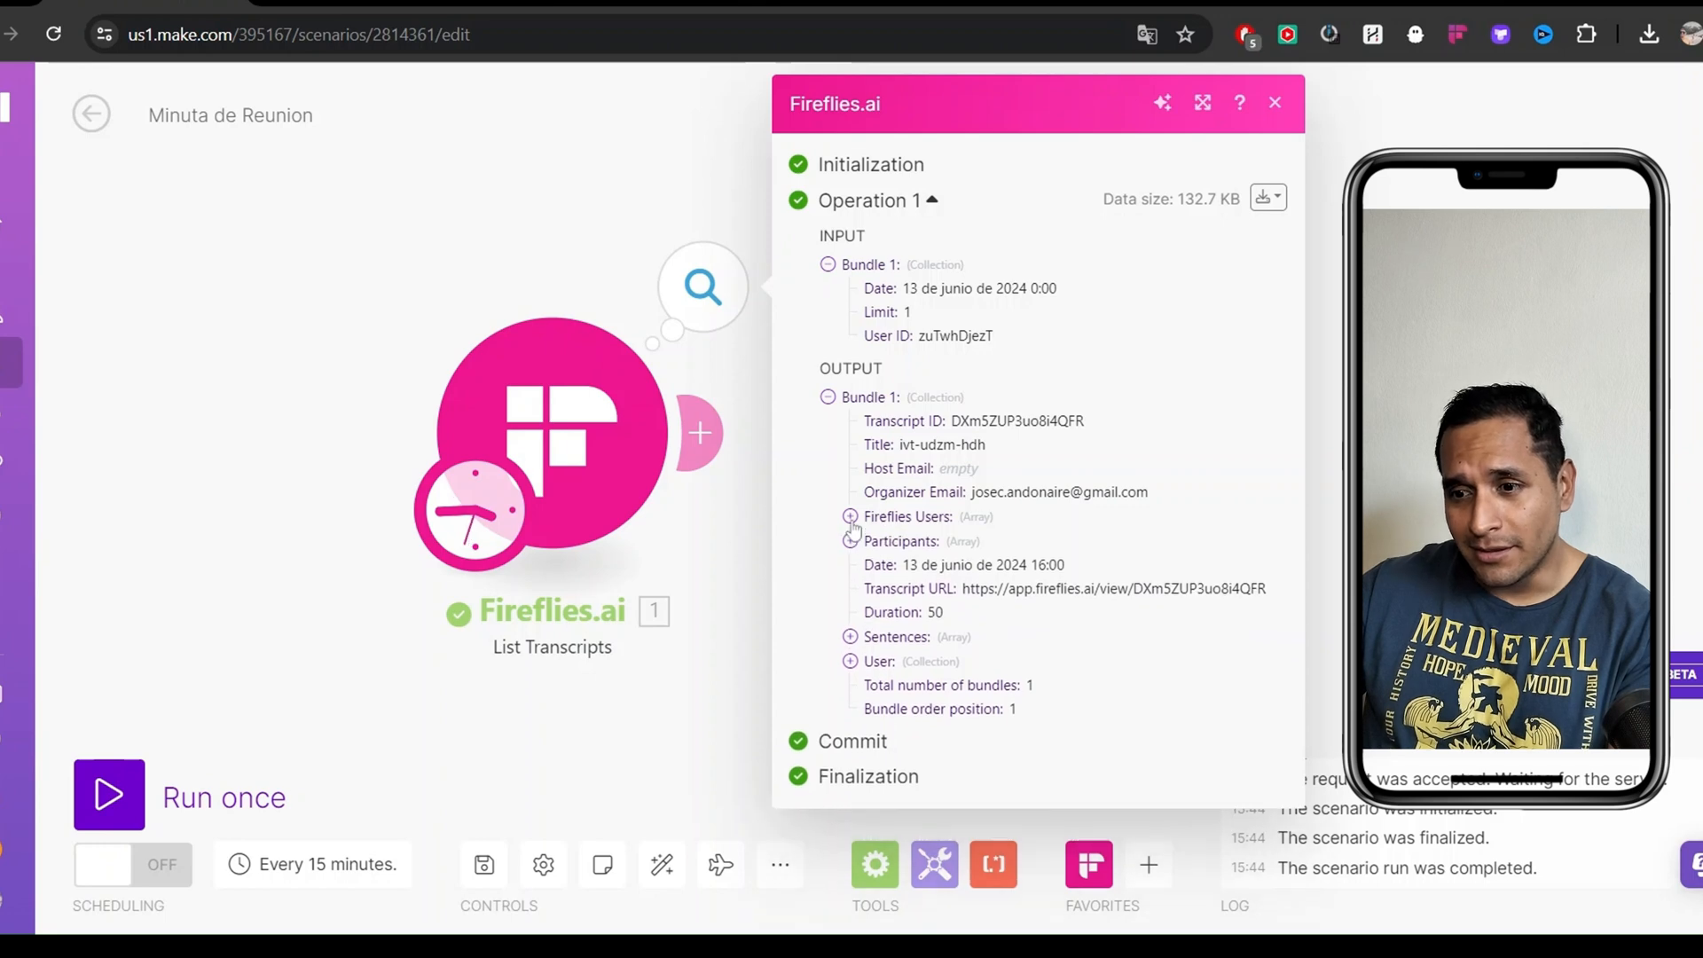
left_click(851, 639)
left_click(851, 638)
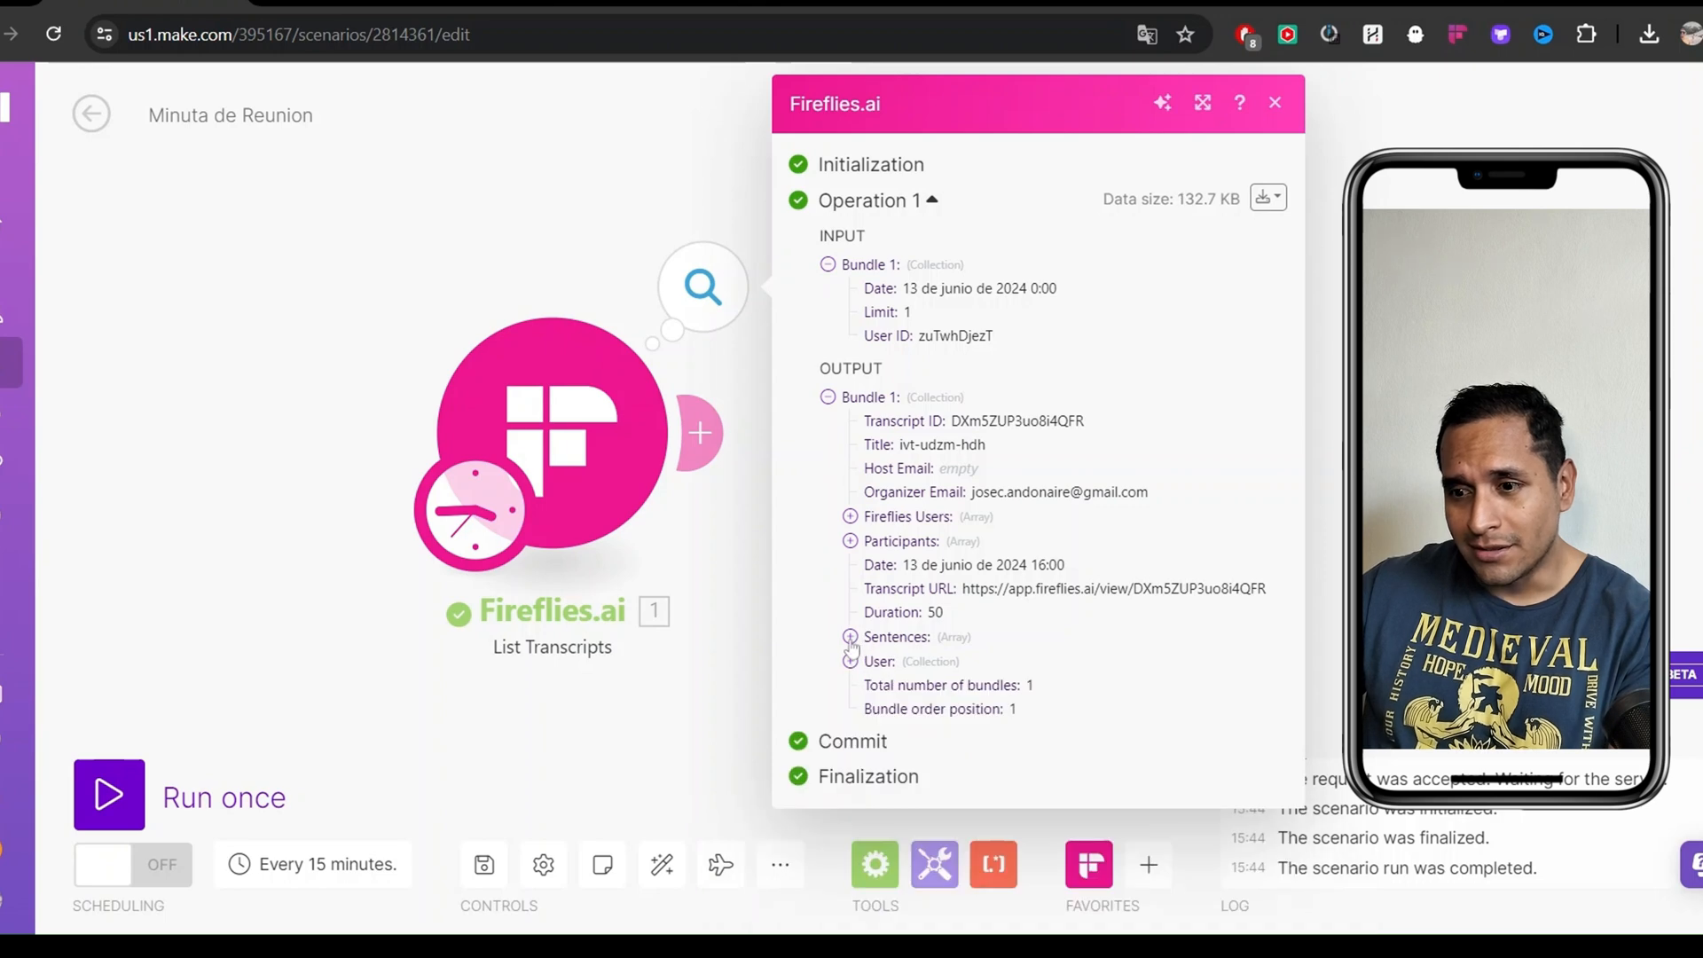
left_click(850, 638)
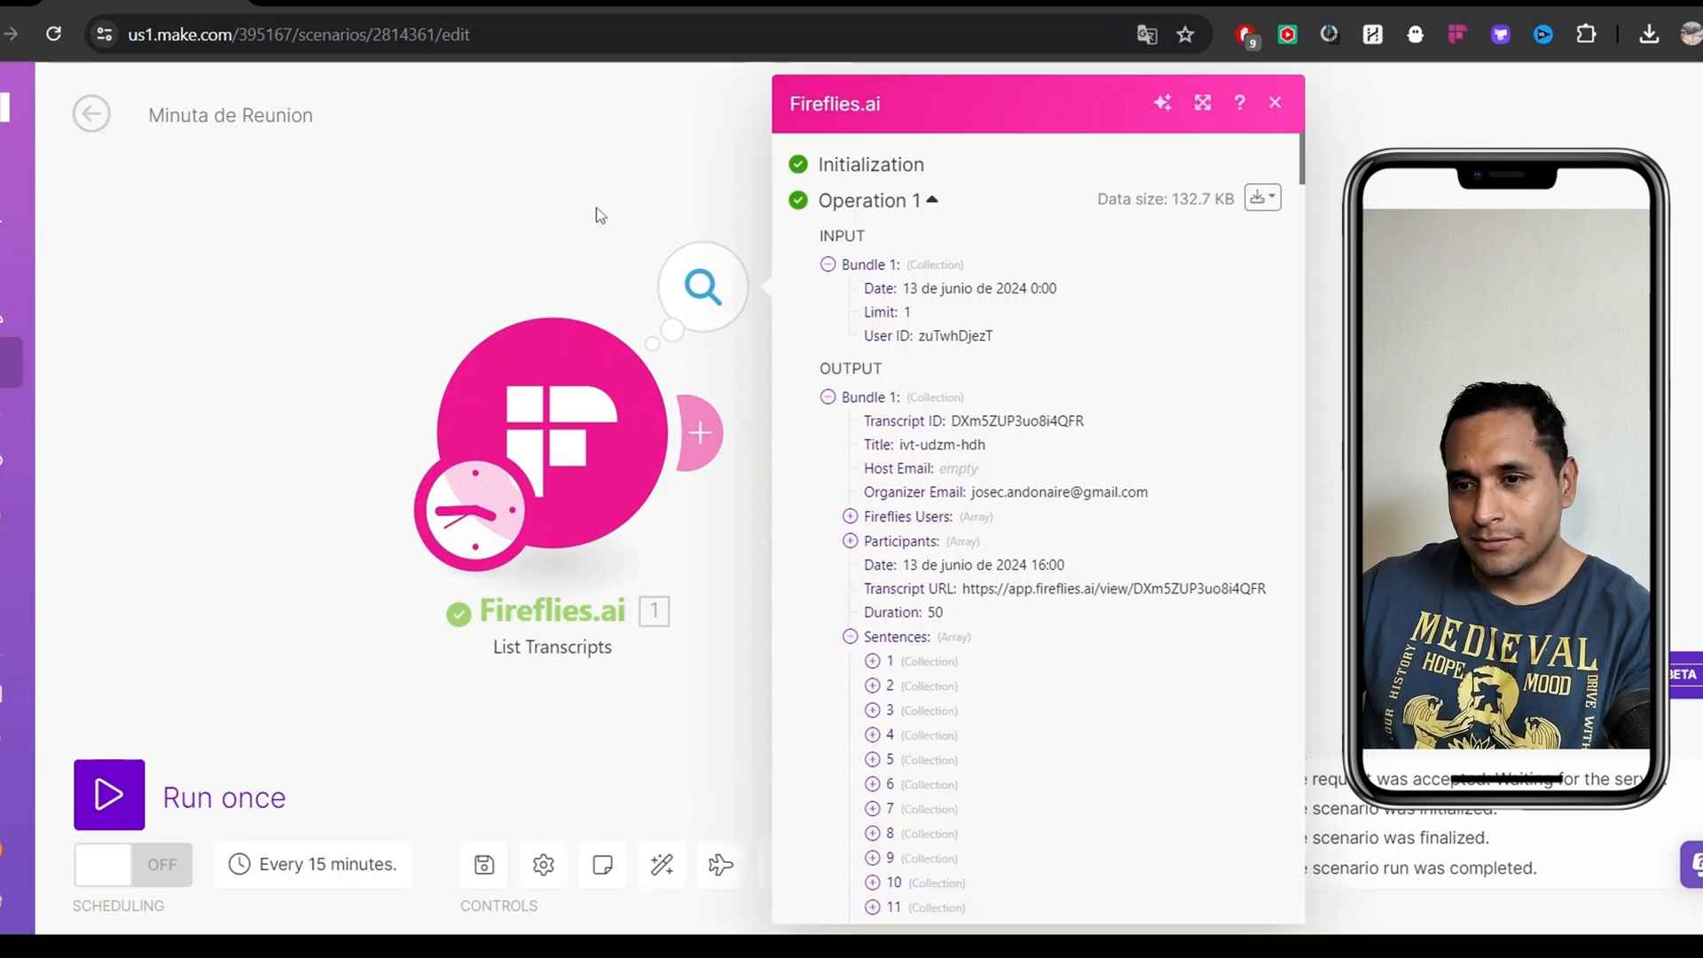
left_click(569, 222)
left_click_drag(580, 225, 508, 217)
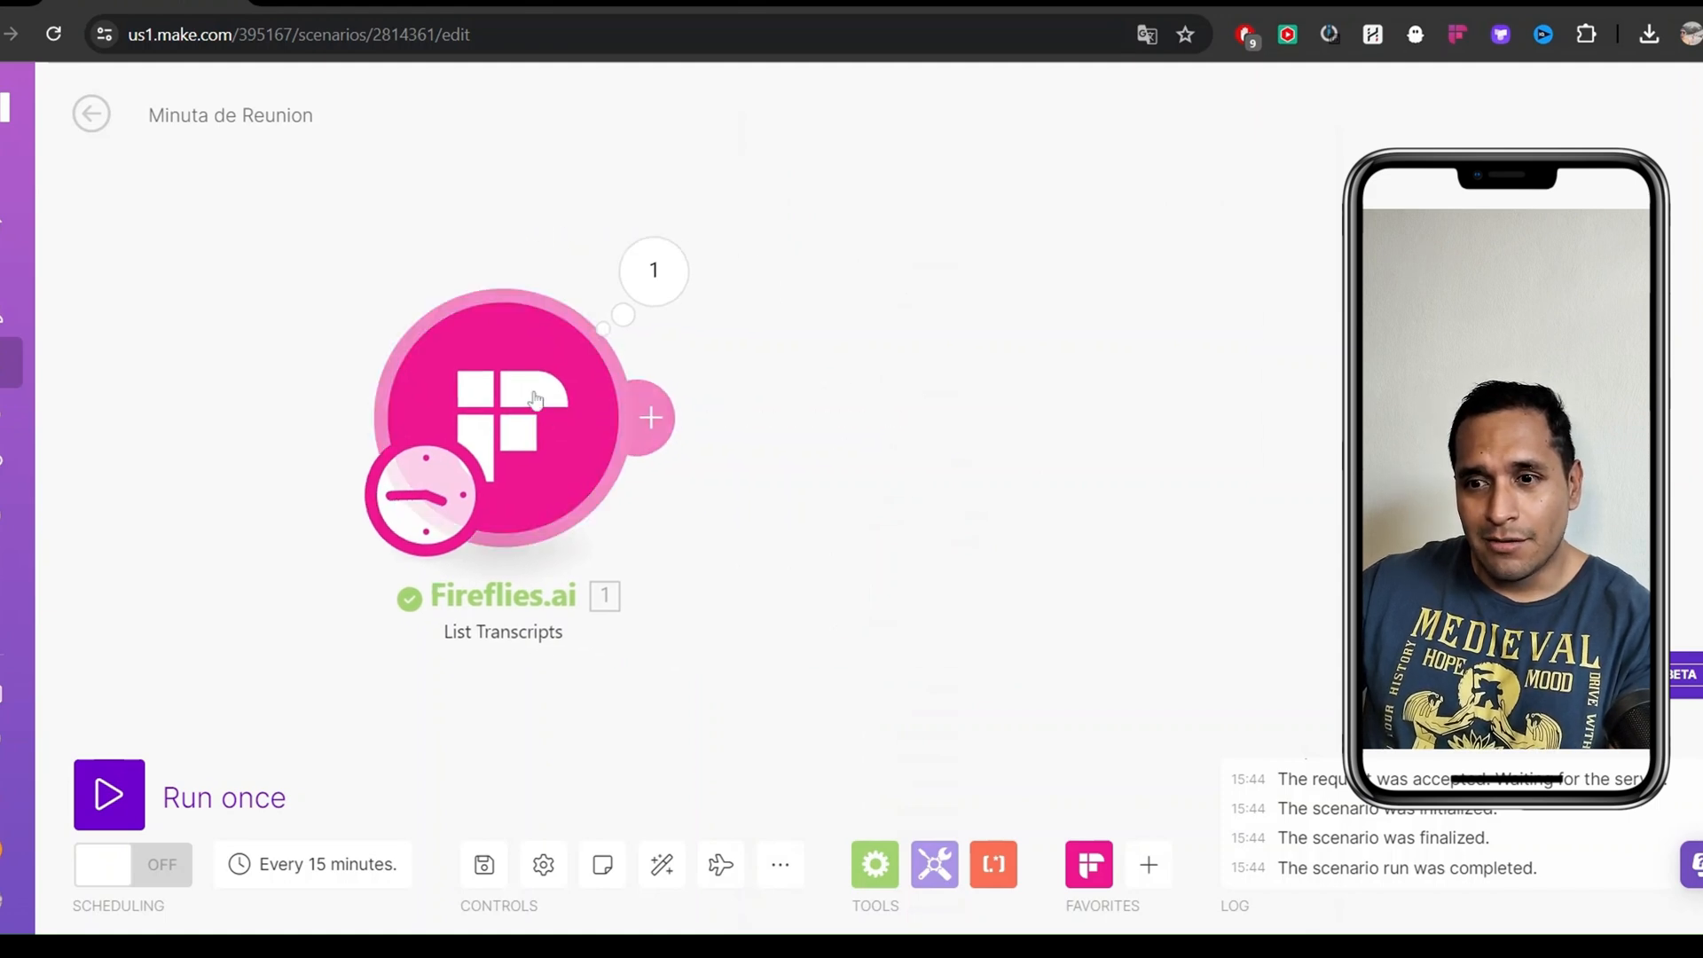
left_click_drag(840, 355, 918, 352)
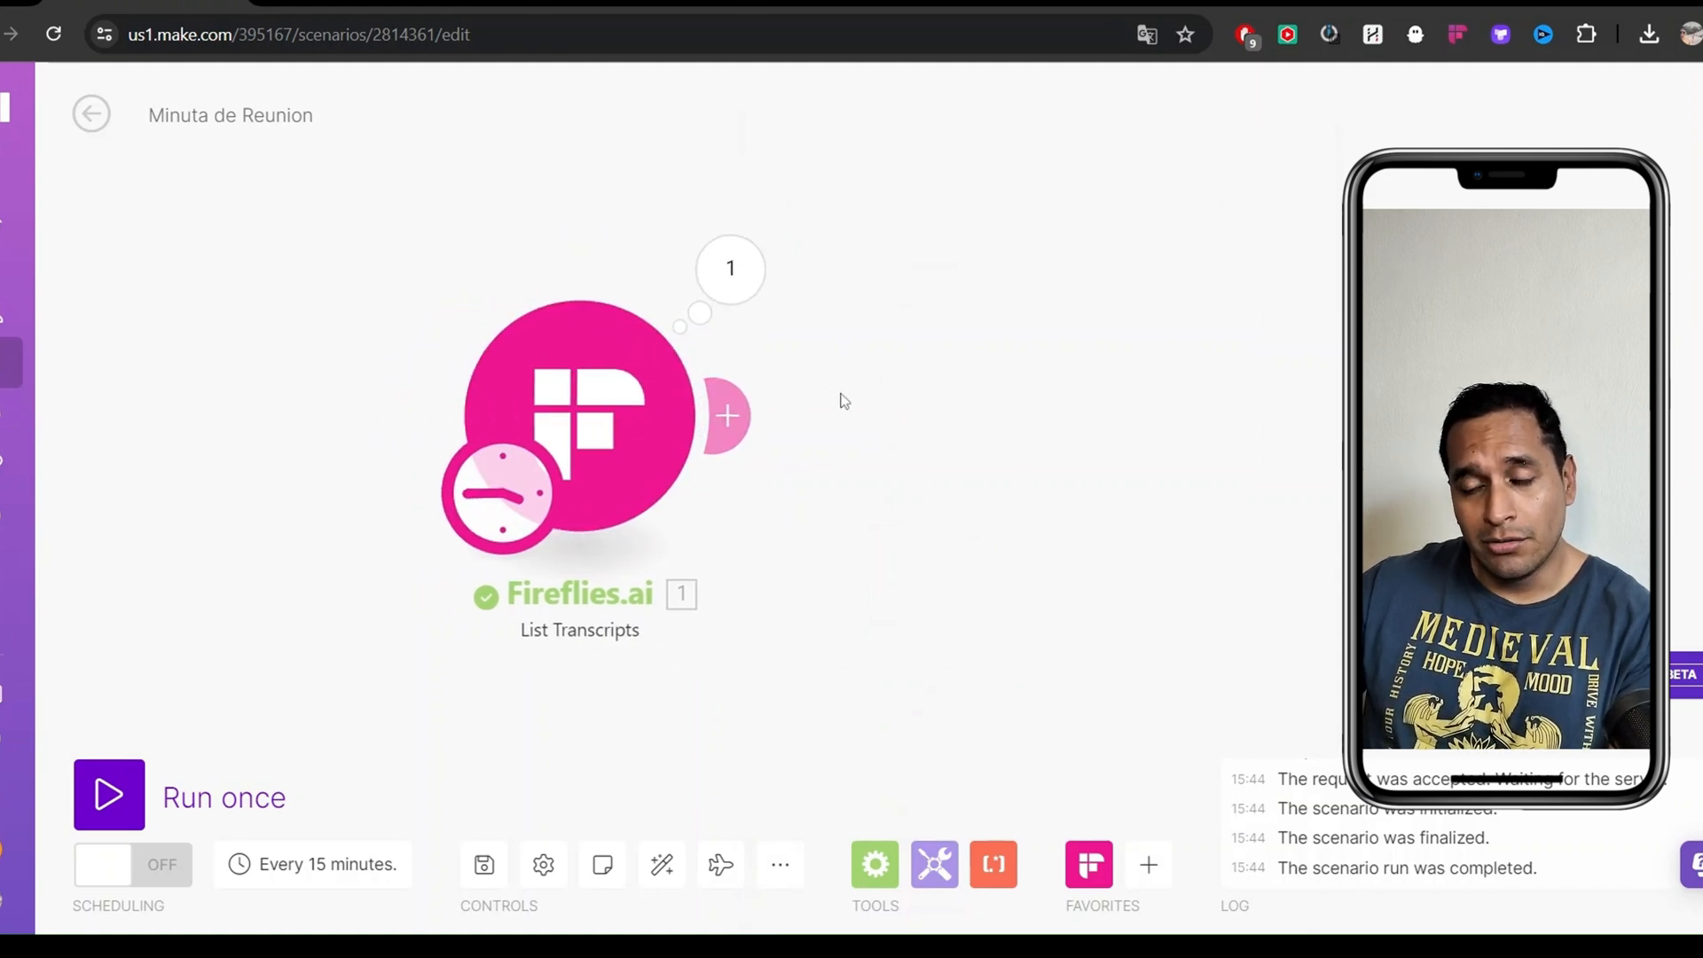
left_click_drag(844, 401, 876, 399)
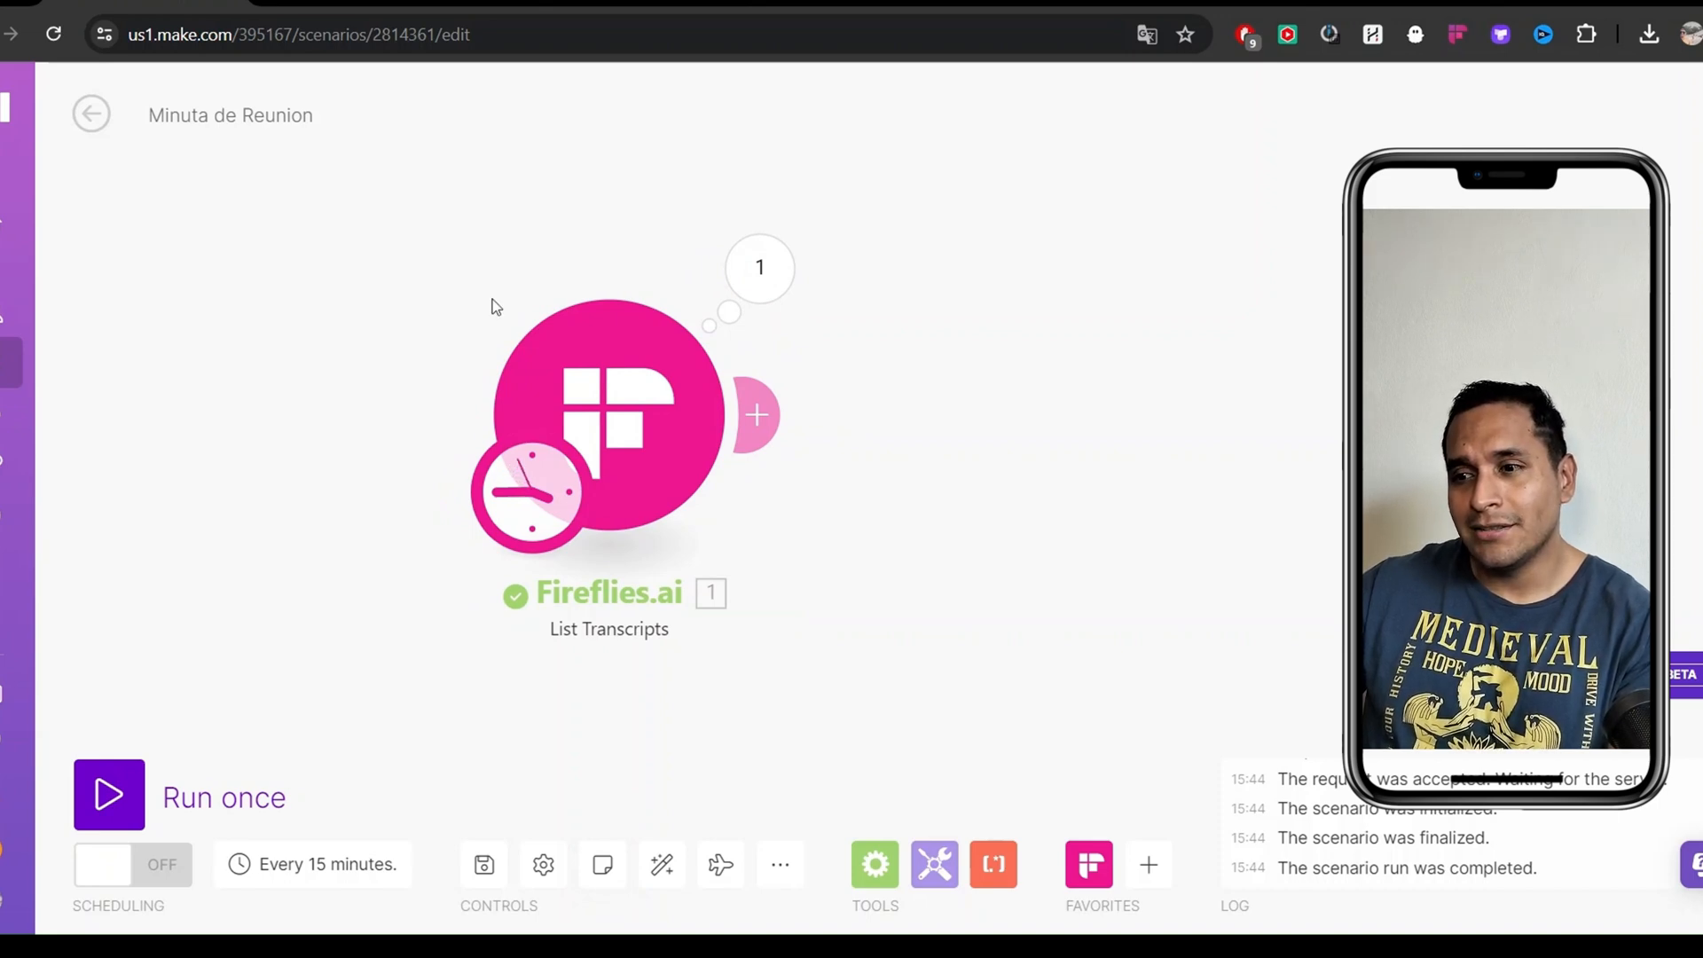
Examine the Fireflies.ai run output, expanding the Sentences array and looking through its numbered collections
left_click(761, 275)
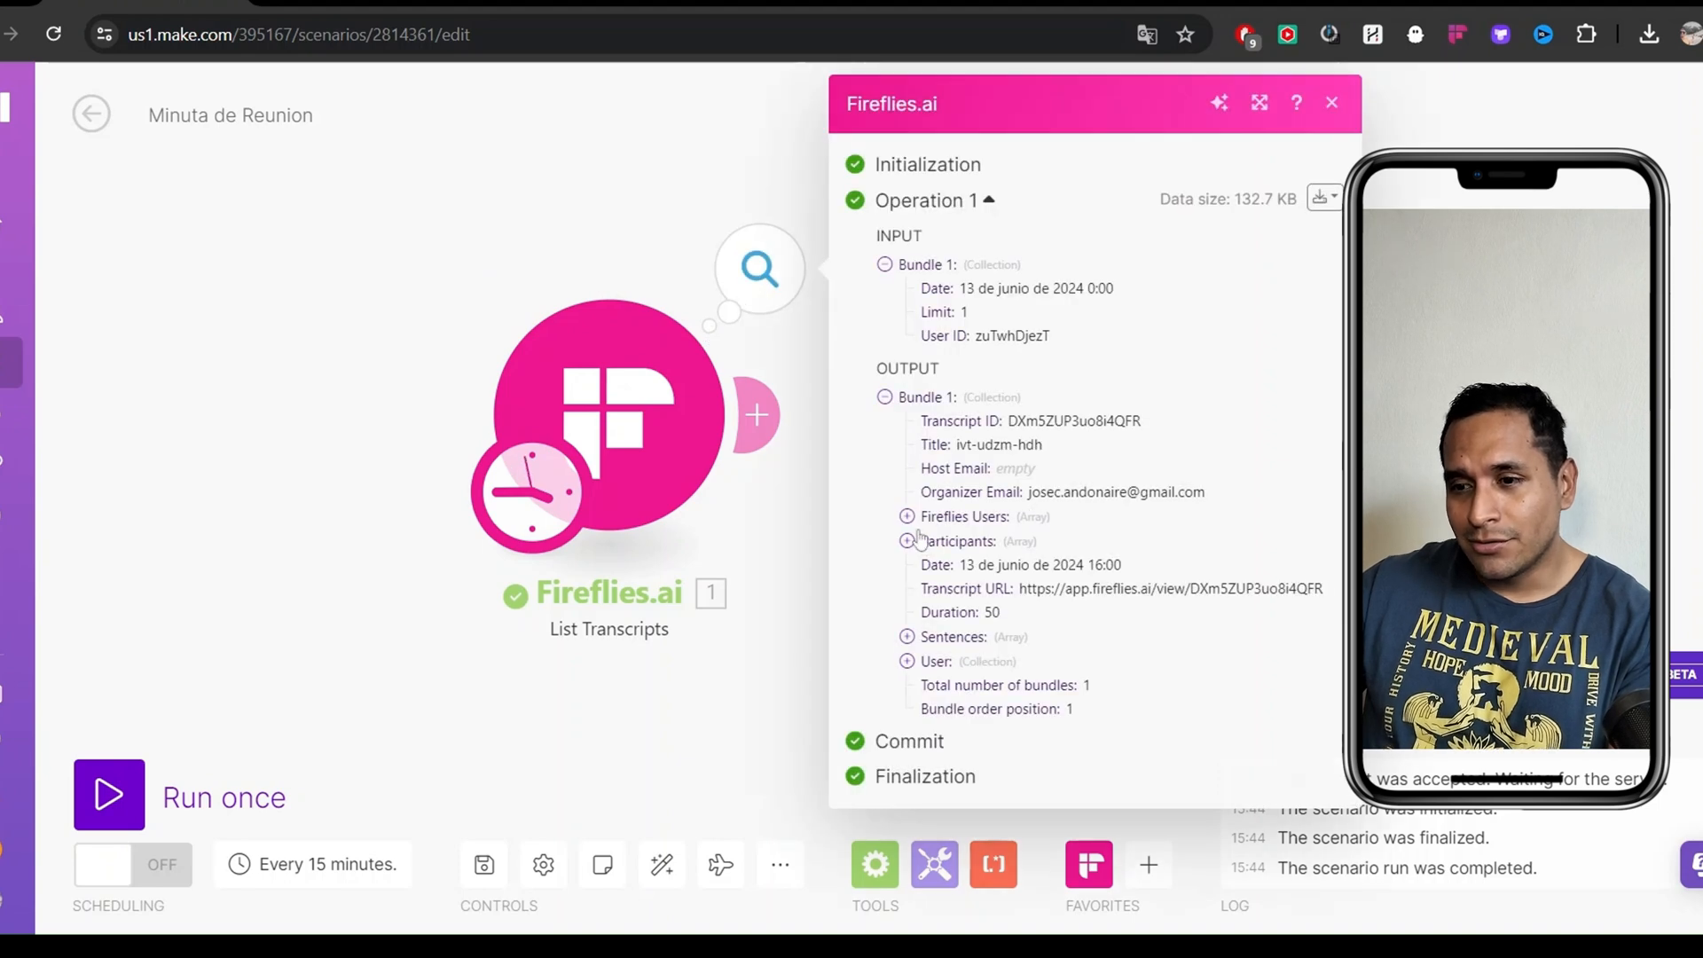
left_click(956, 637)
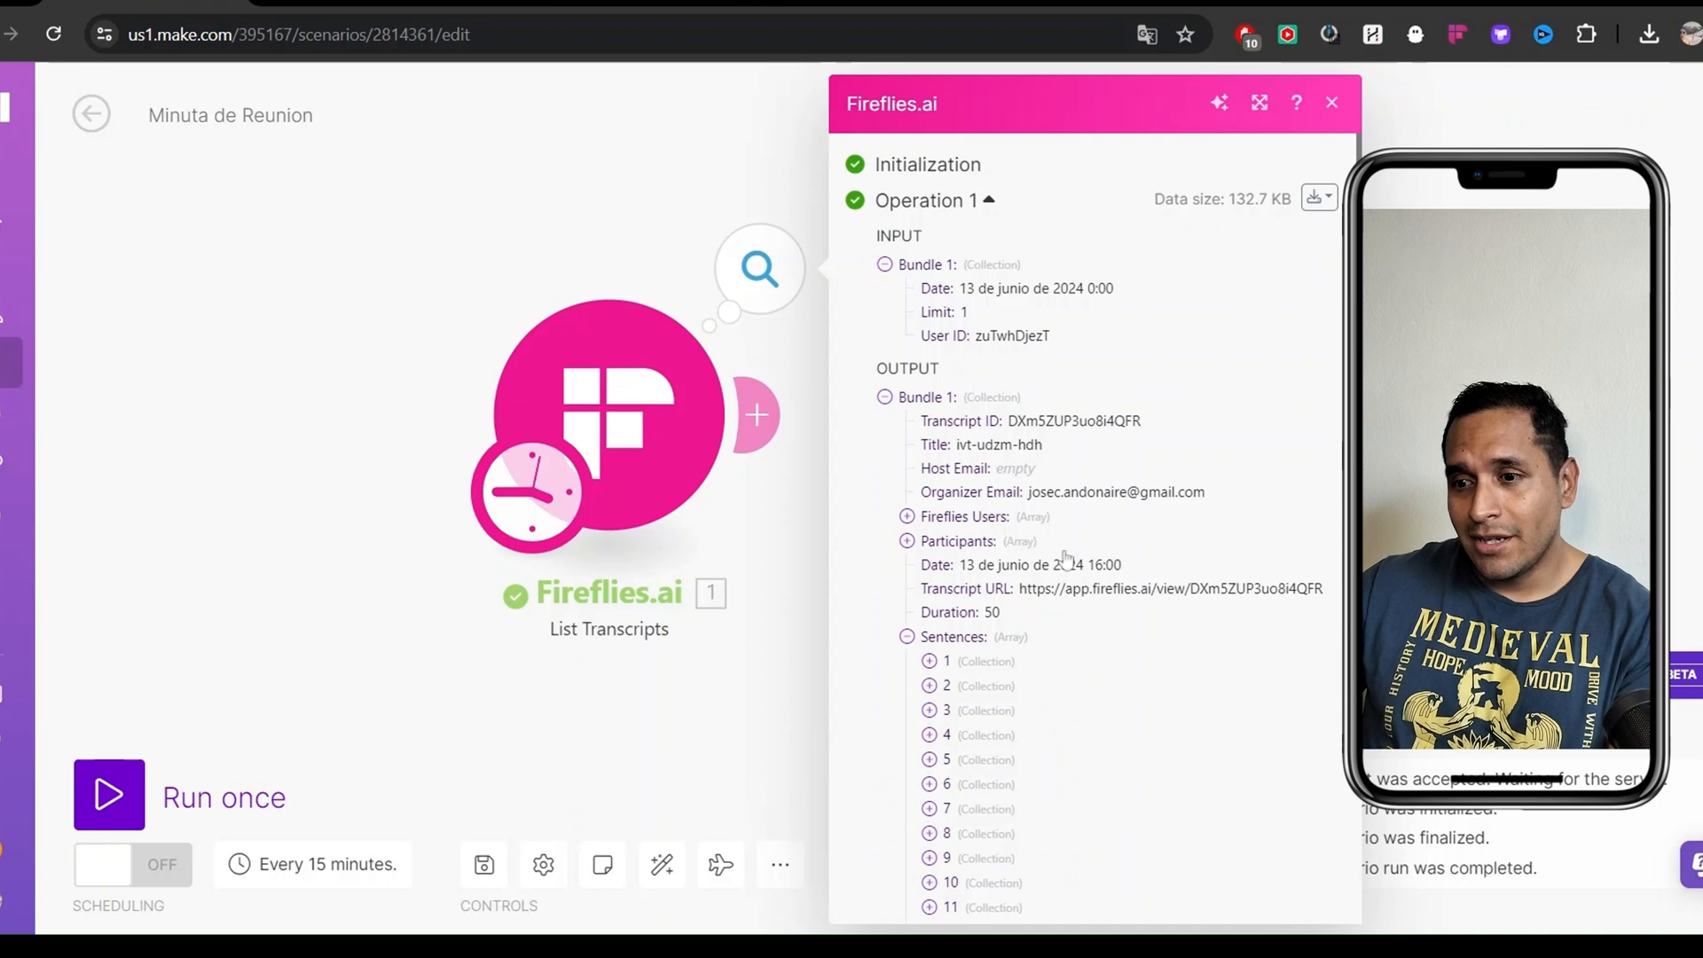
scroll(1066, 559, "down", 8)
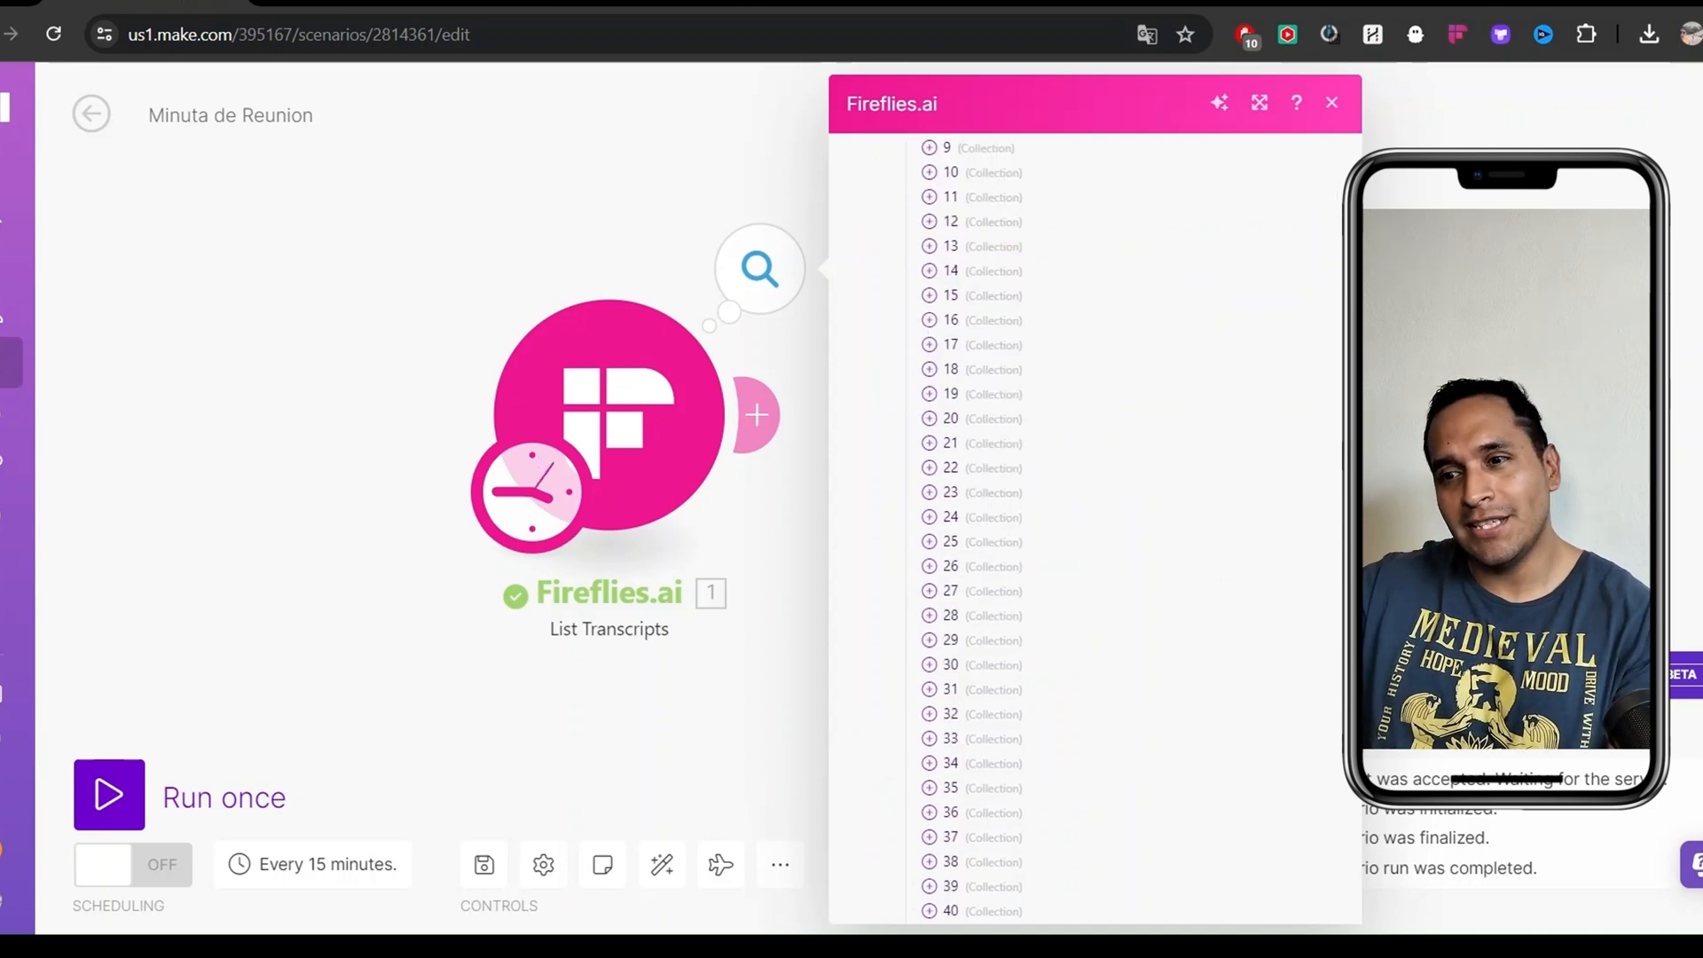
scroll(1064, 559, "up", 8)
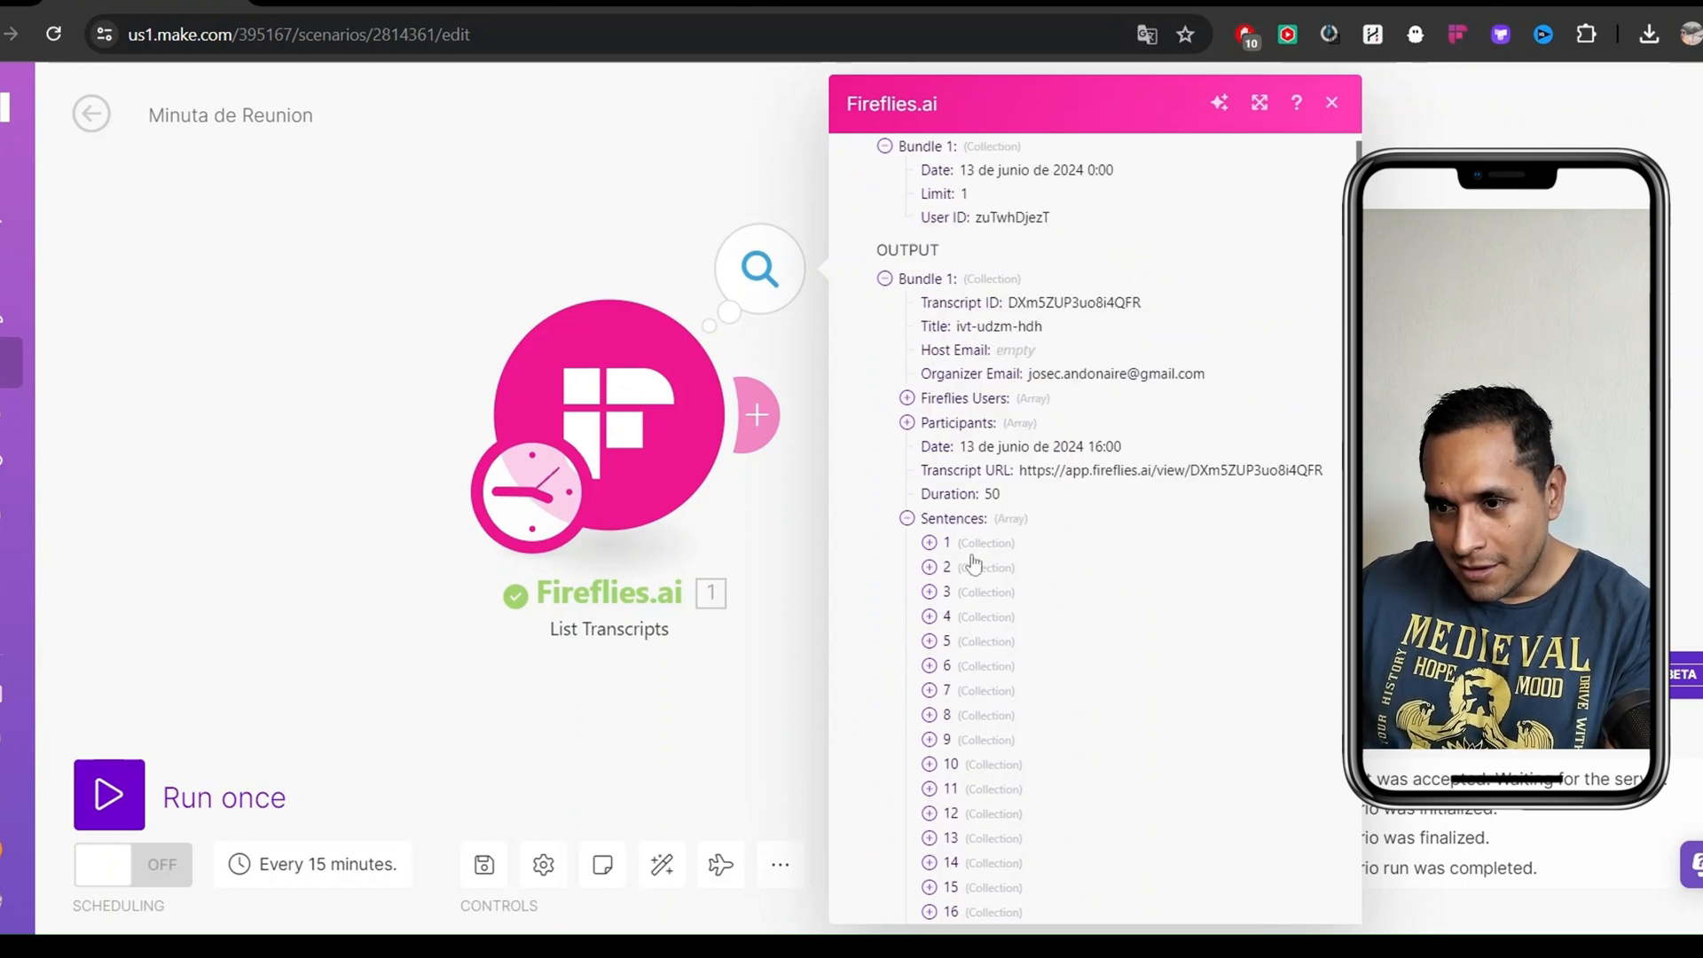
left_click(907, 525)
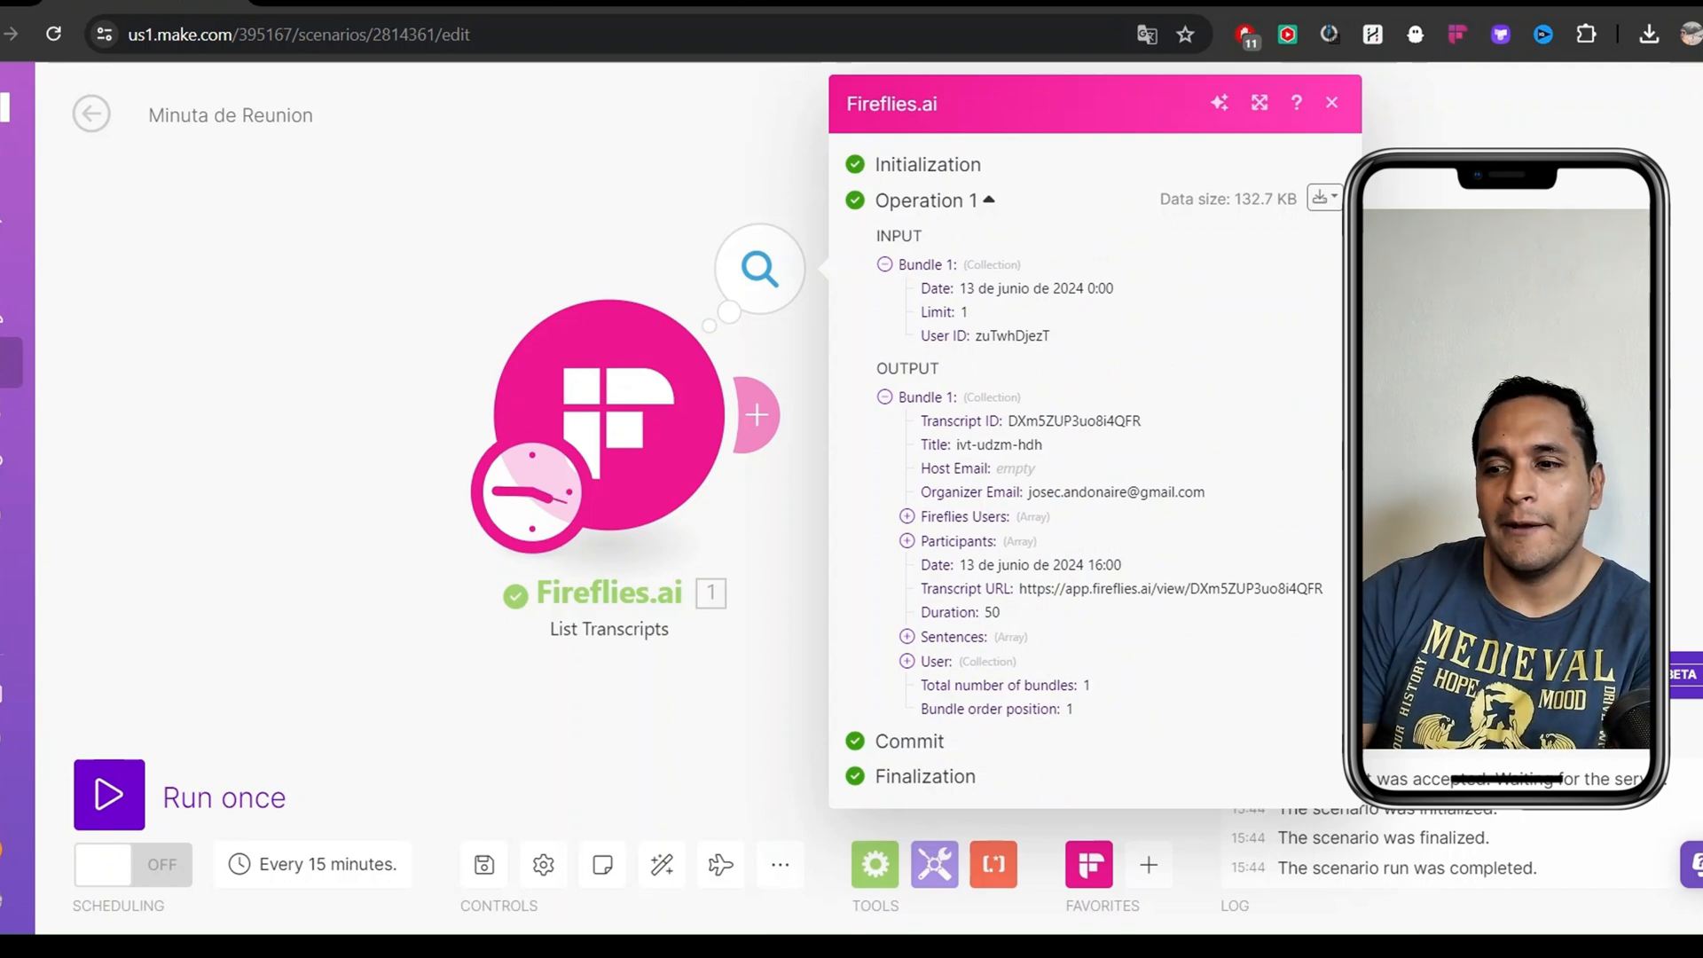
left_click(907, 636)
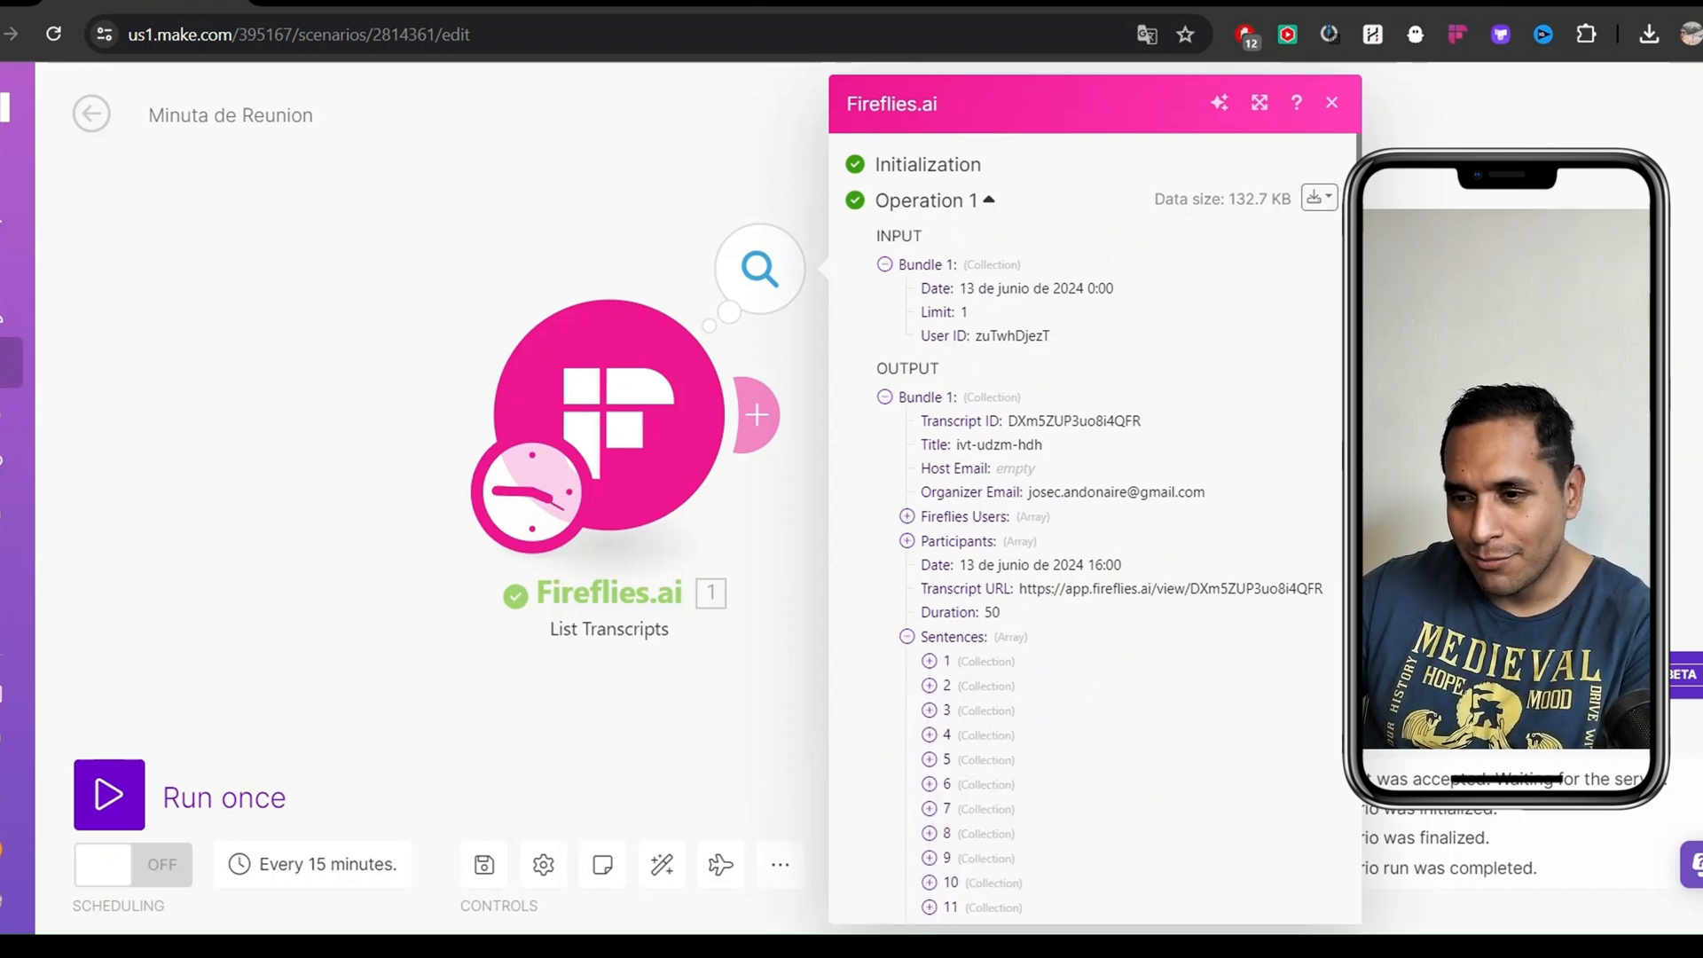
scroll(1098, 643, "down", 12)
scroll(1100, 645, "down", 20)
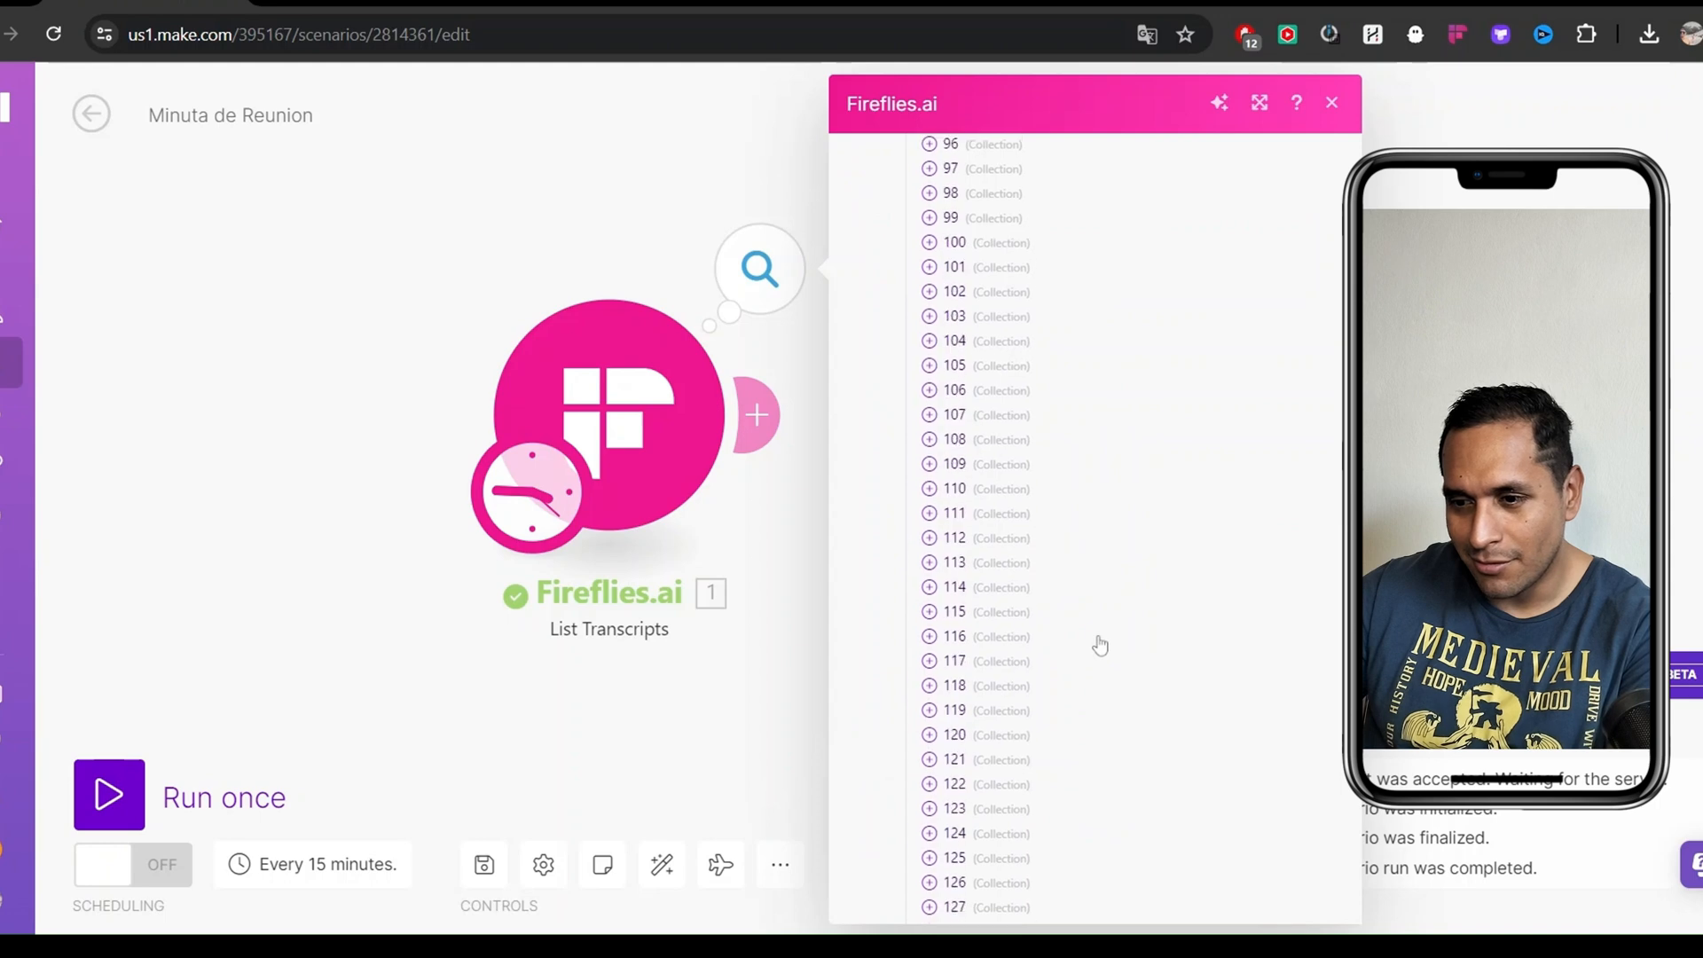
scroll(1102, 644, "down", 20)
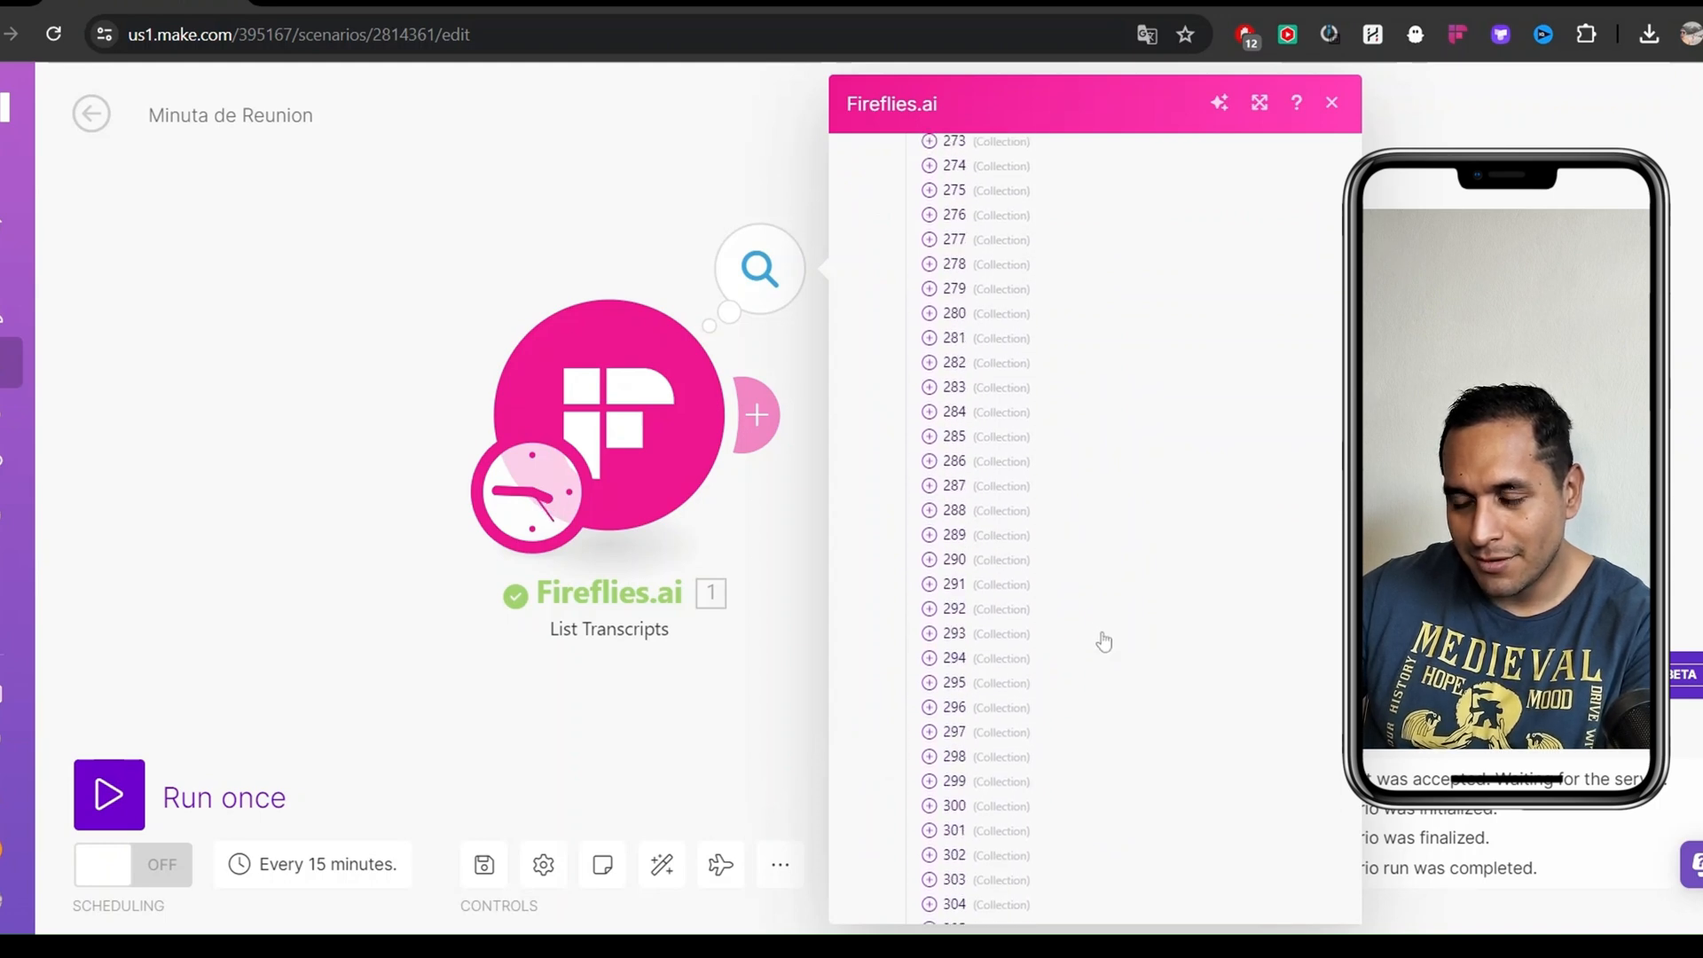
scroll(1103, 641, "down", 5)
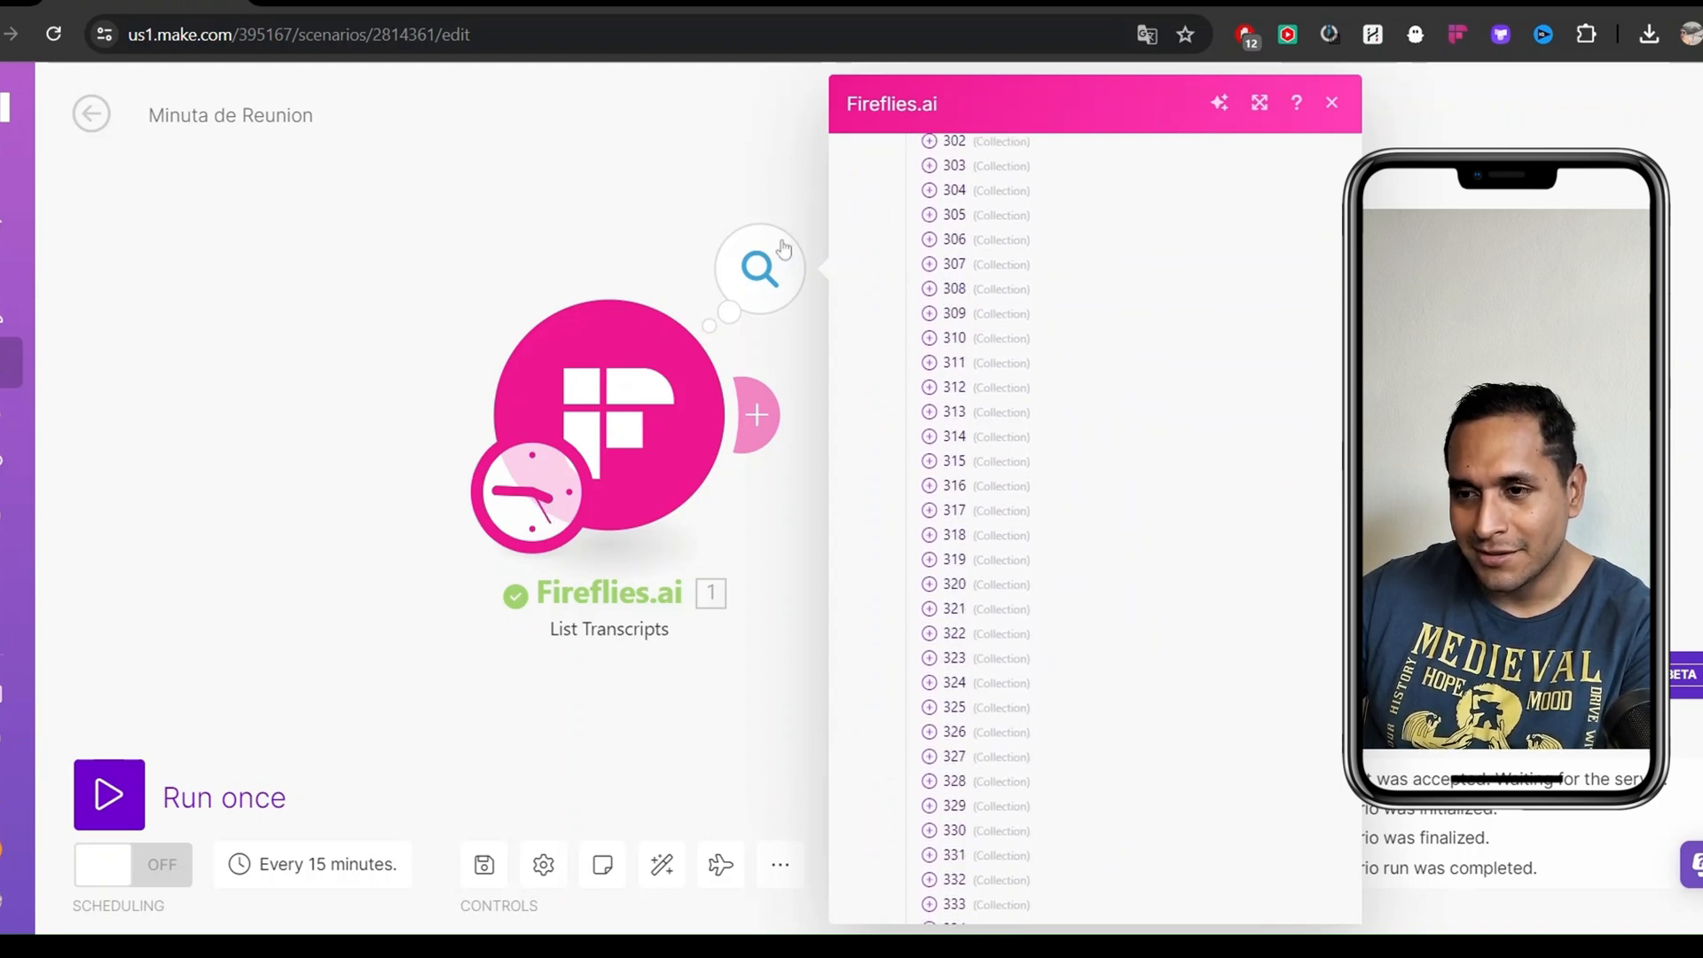
left_click(733, 160)
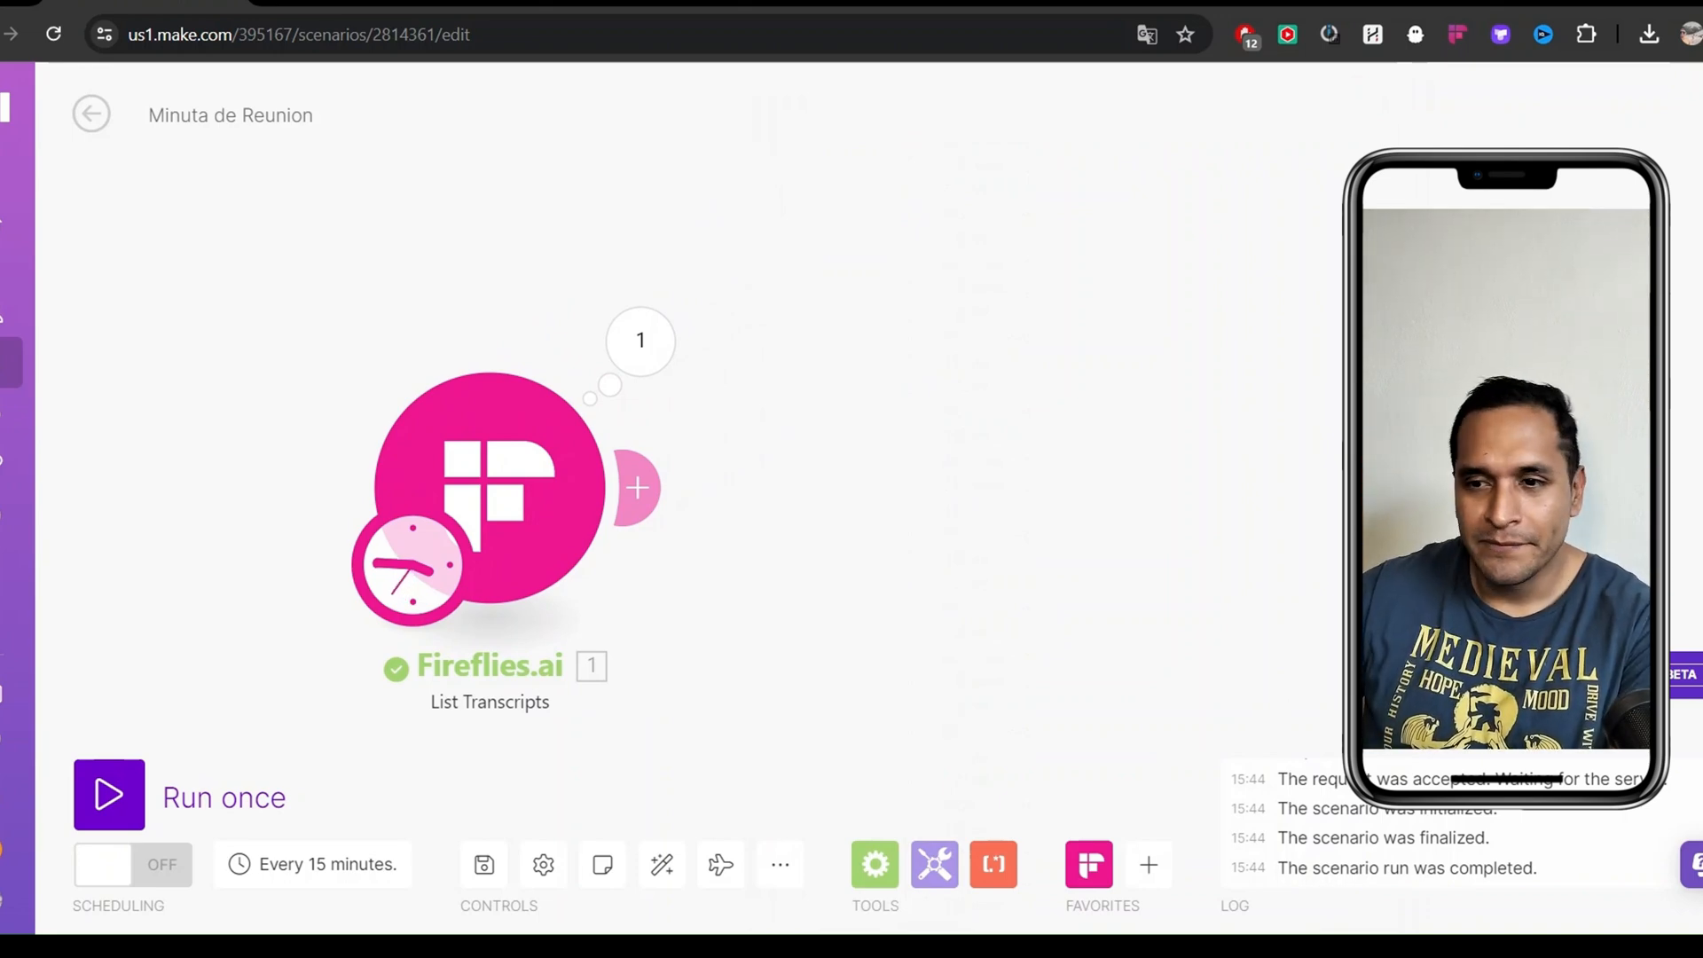
Add a Flow Control Iterator module after the Fireflies.ai List Transcripts module
left_click(636, 486)
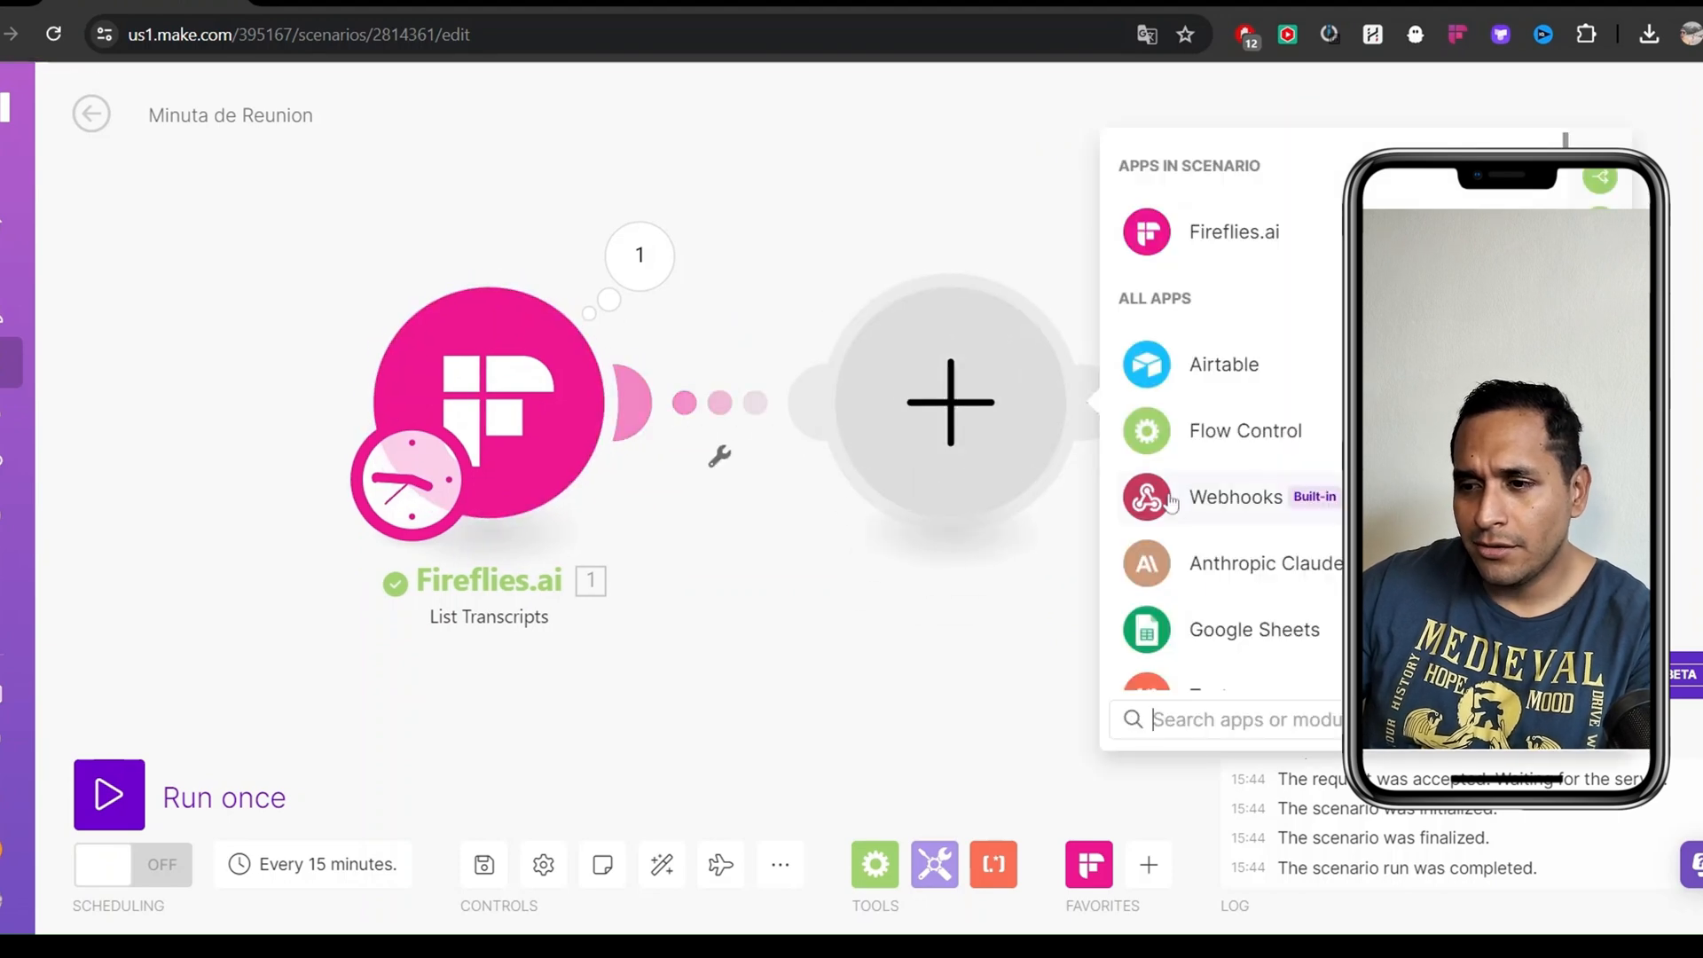
type("iter")
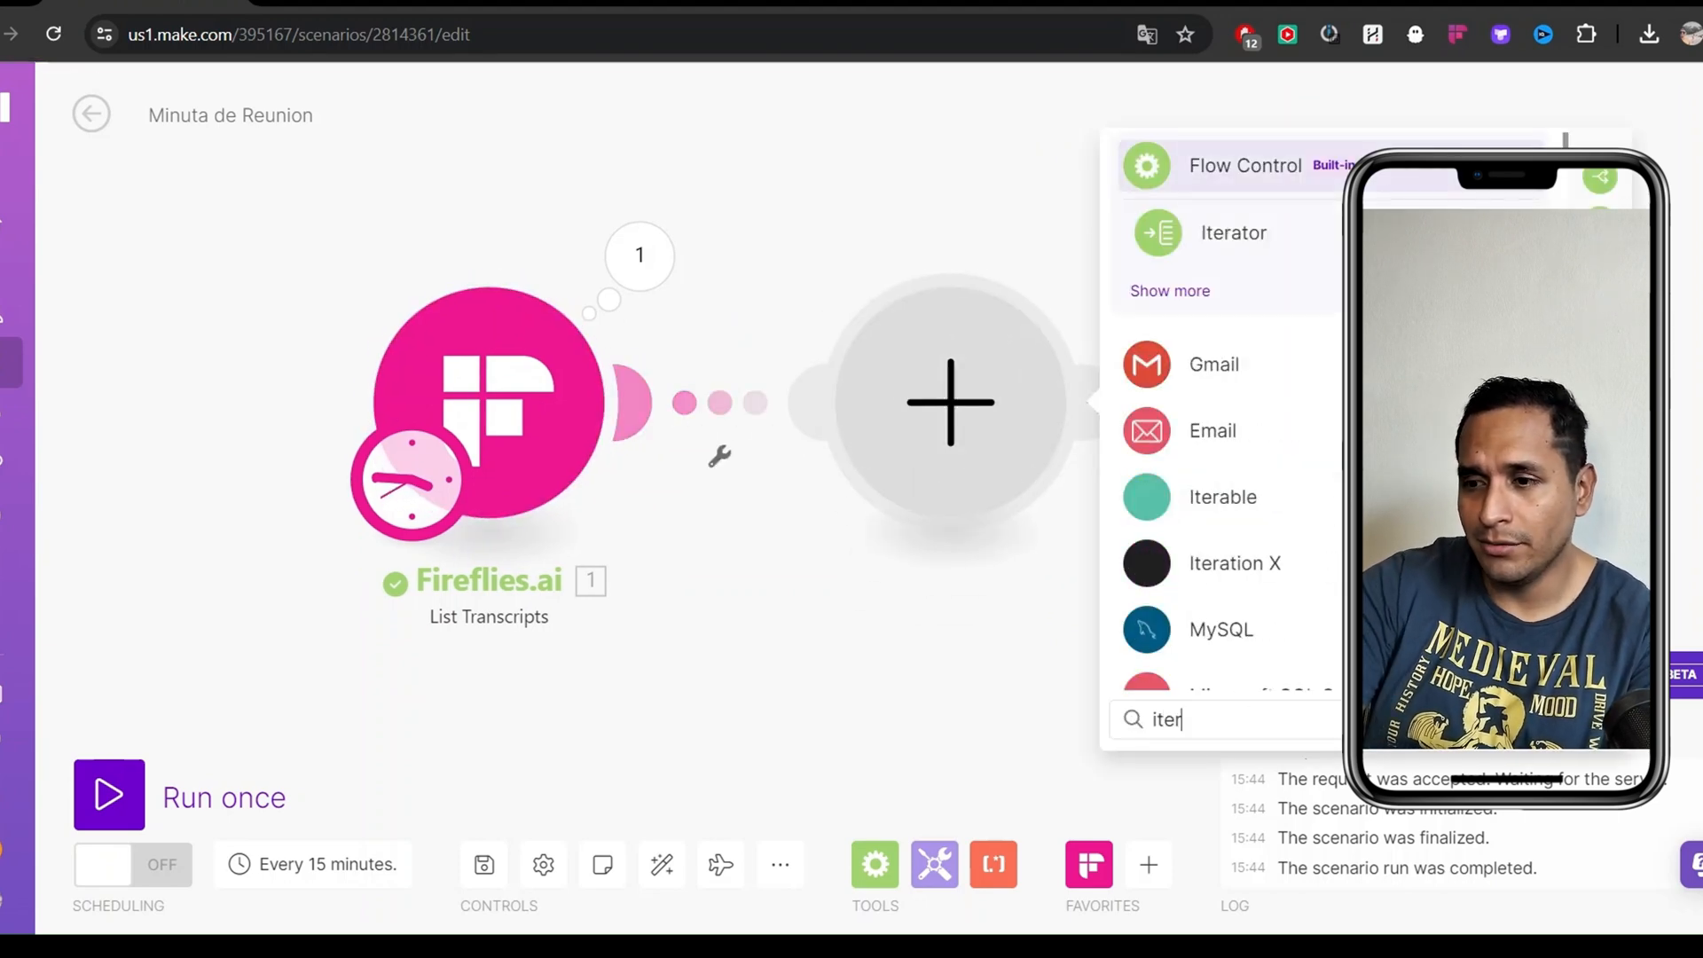
left_click(1225, 235)
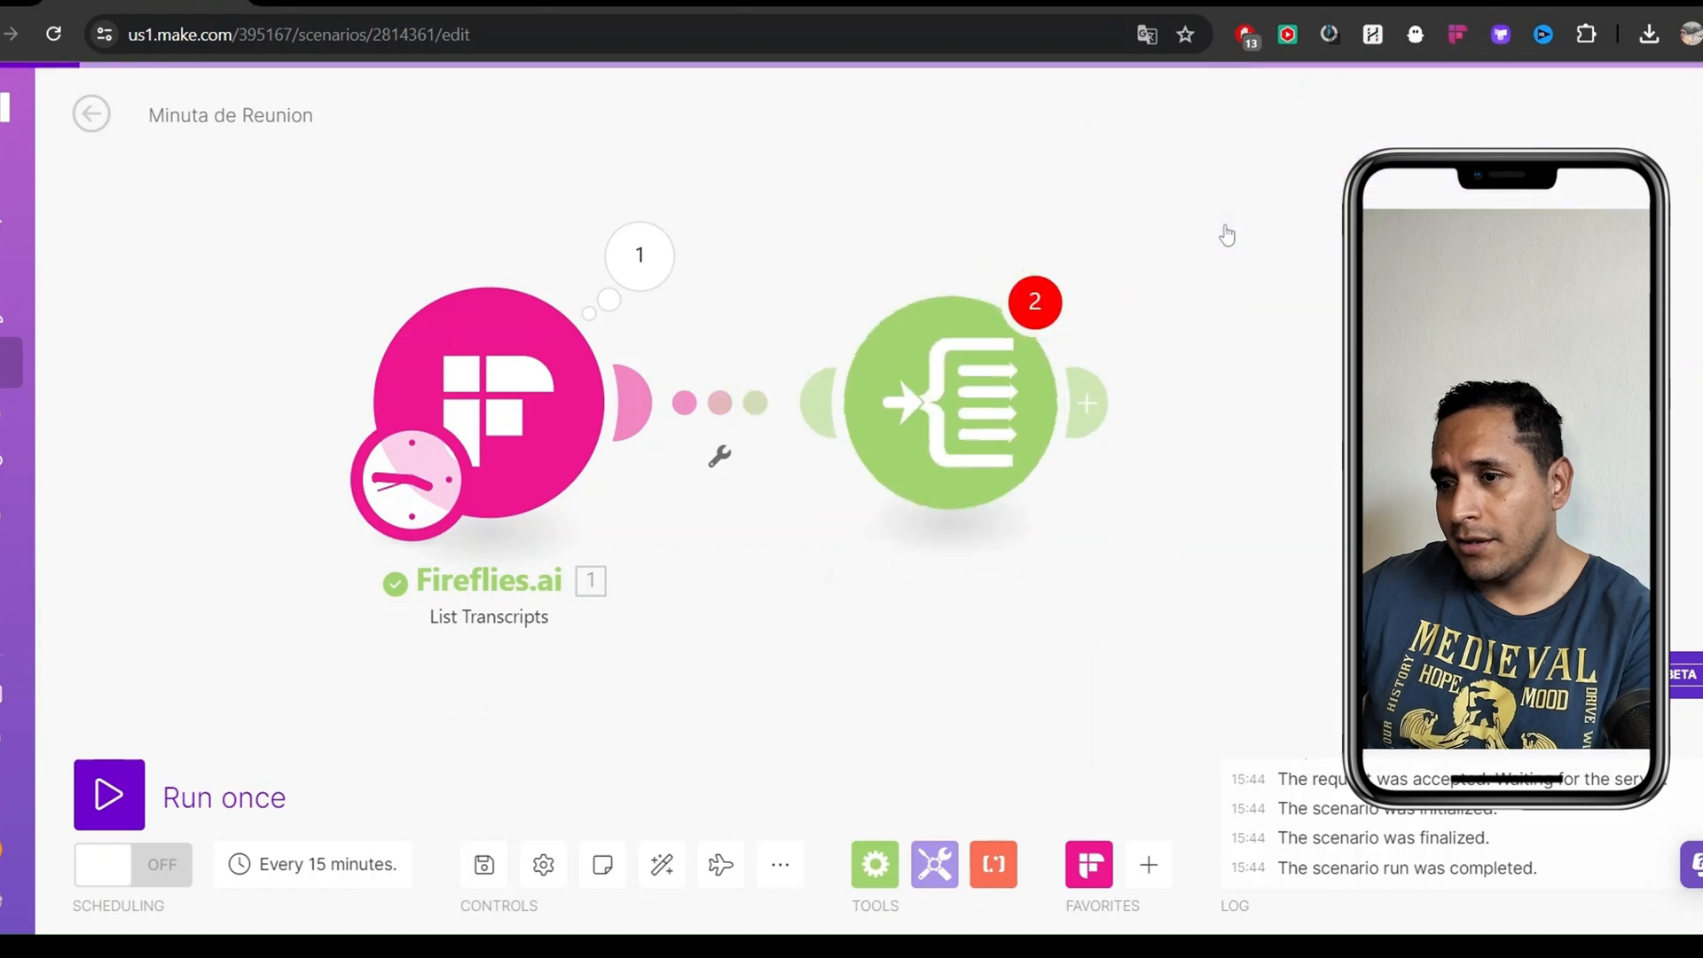
left_click(1241, 420)
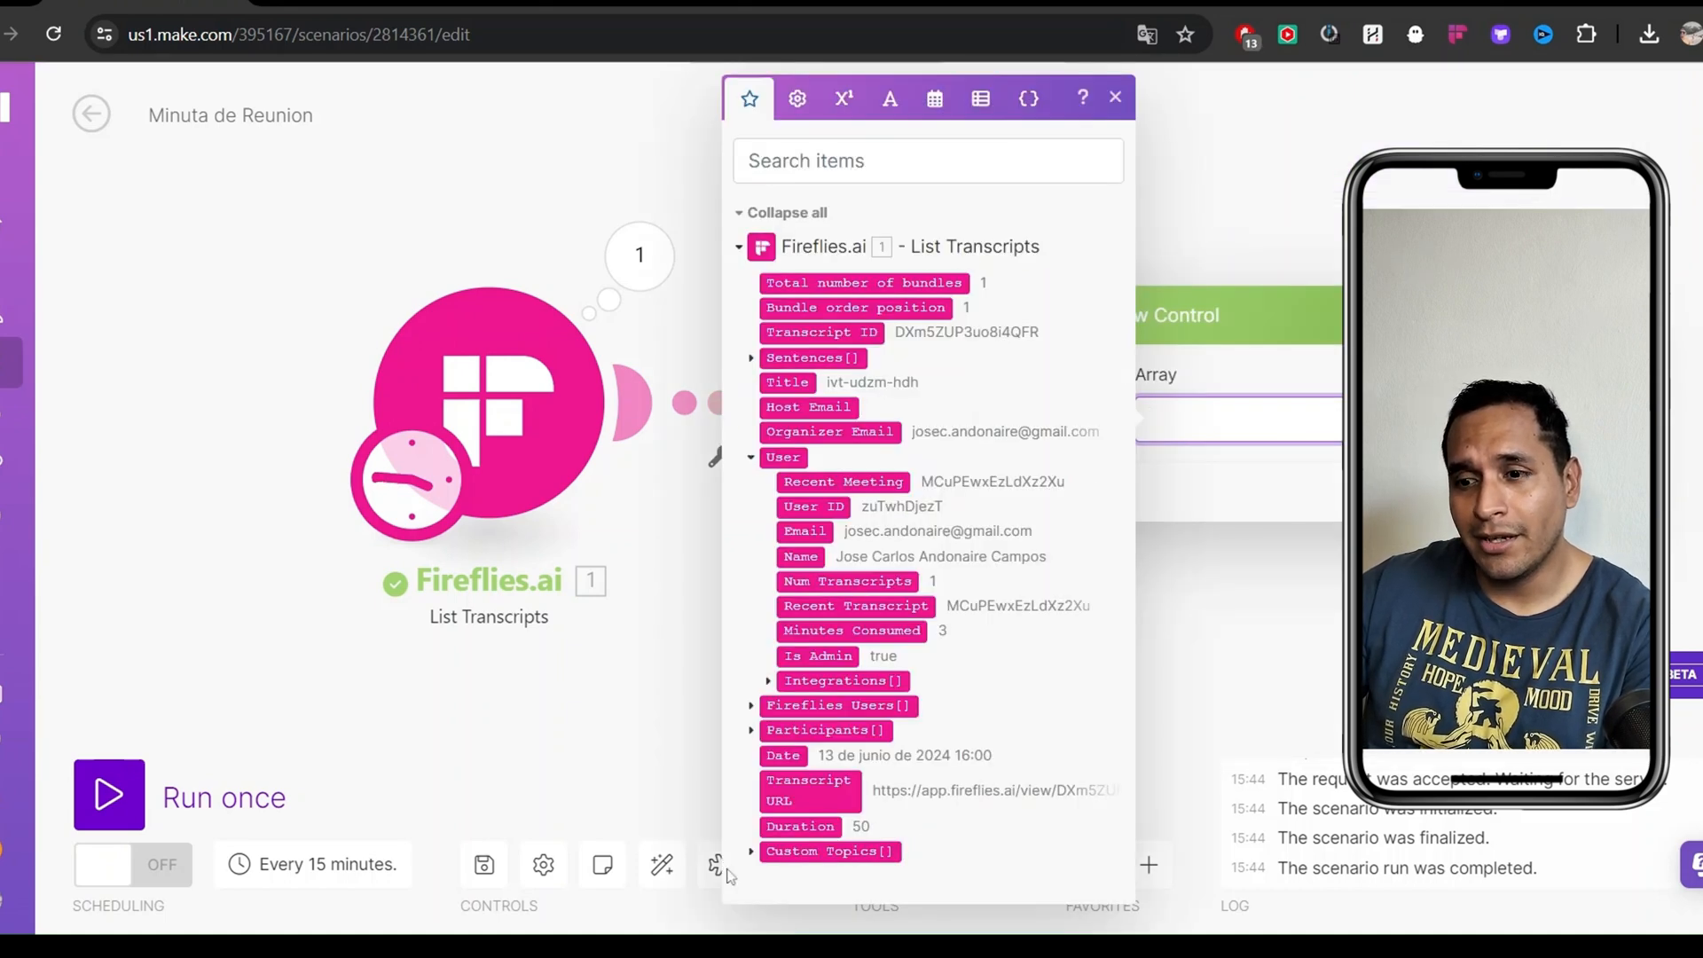
left_click(1383, 479)
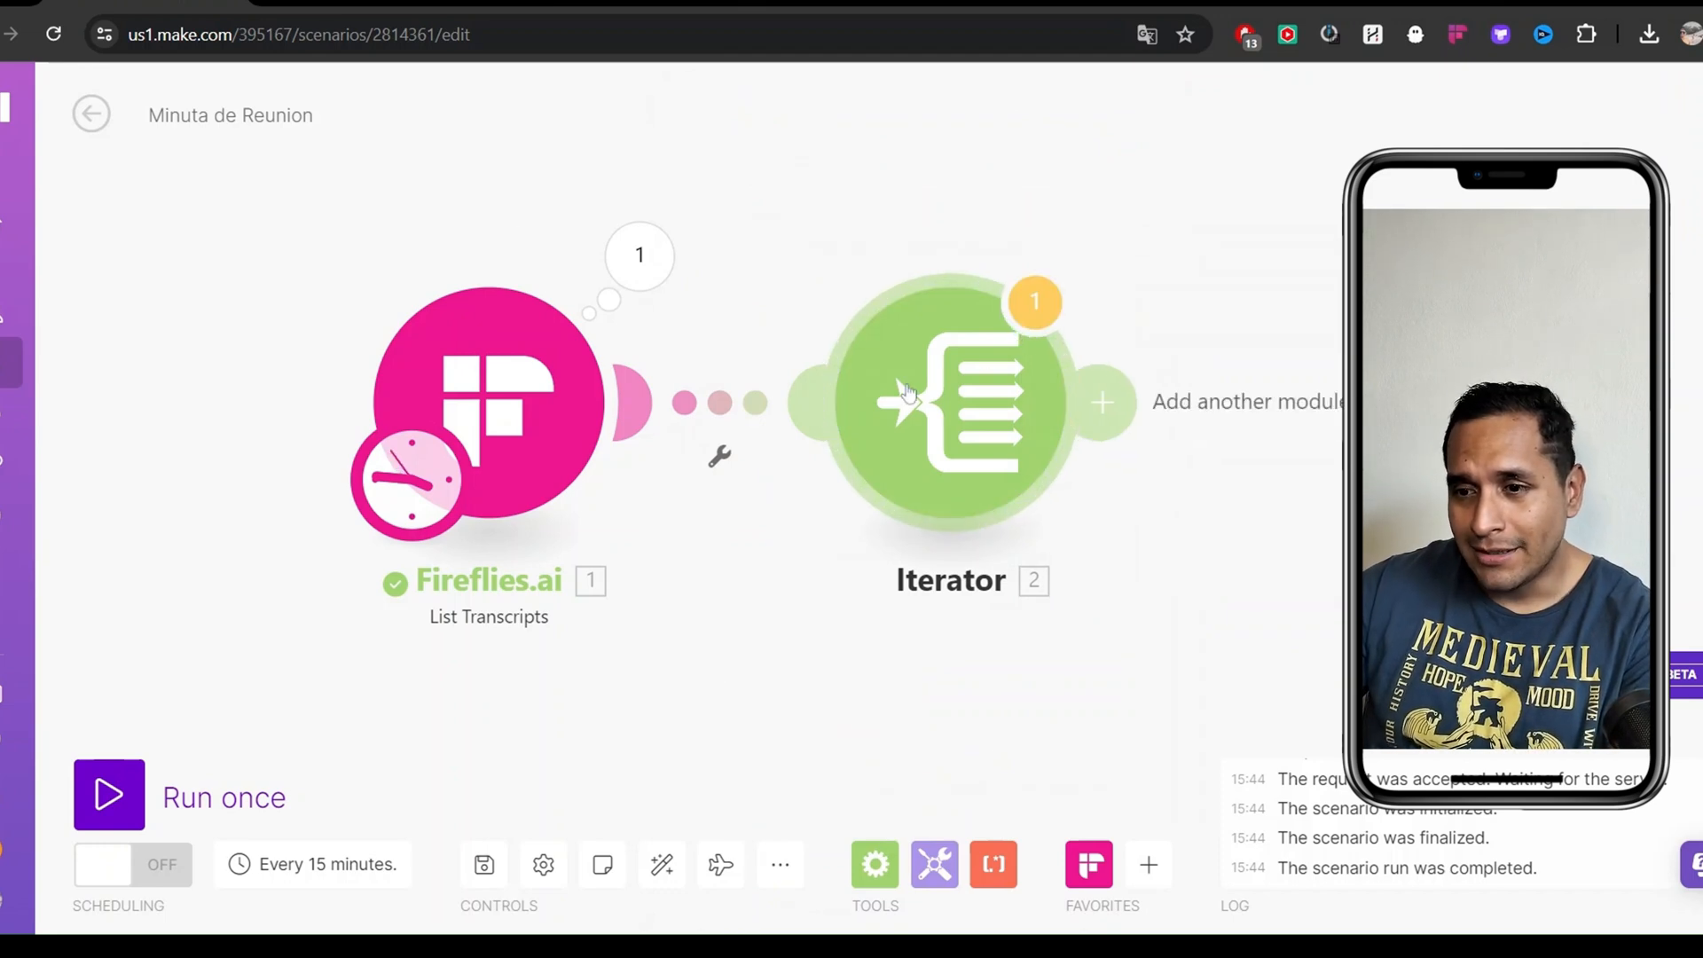
Map the Sentences[] array from List Transcripts as the Iterator's array and save the module
left_click(917, 384)
left_click(1153, 420)
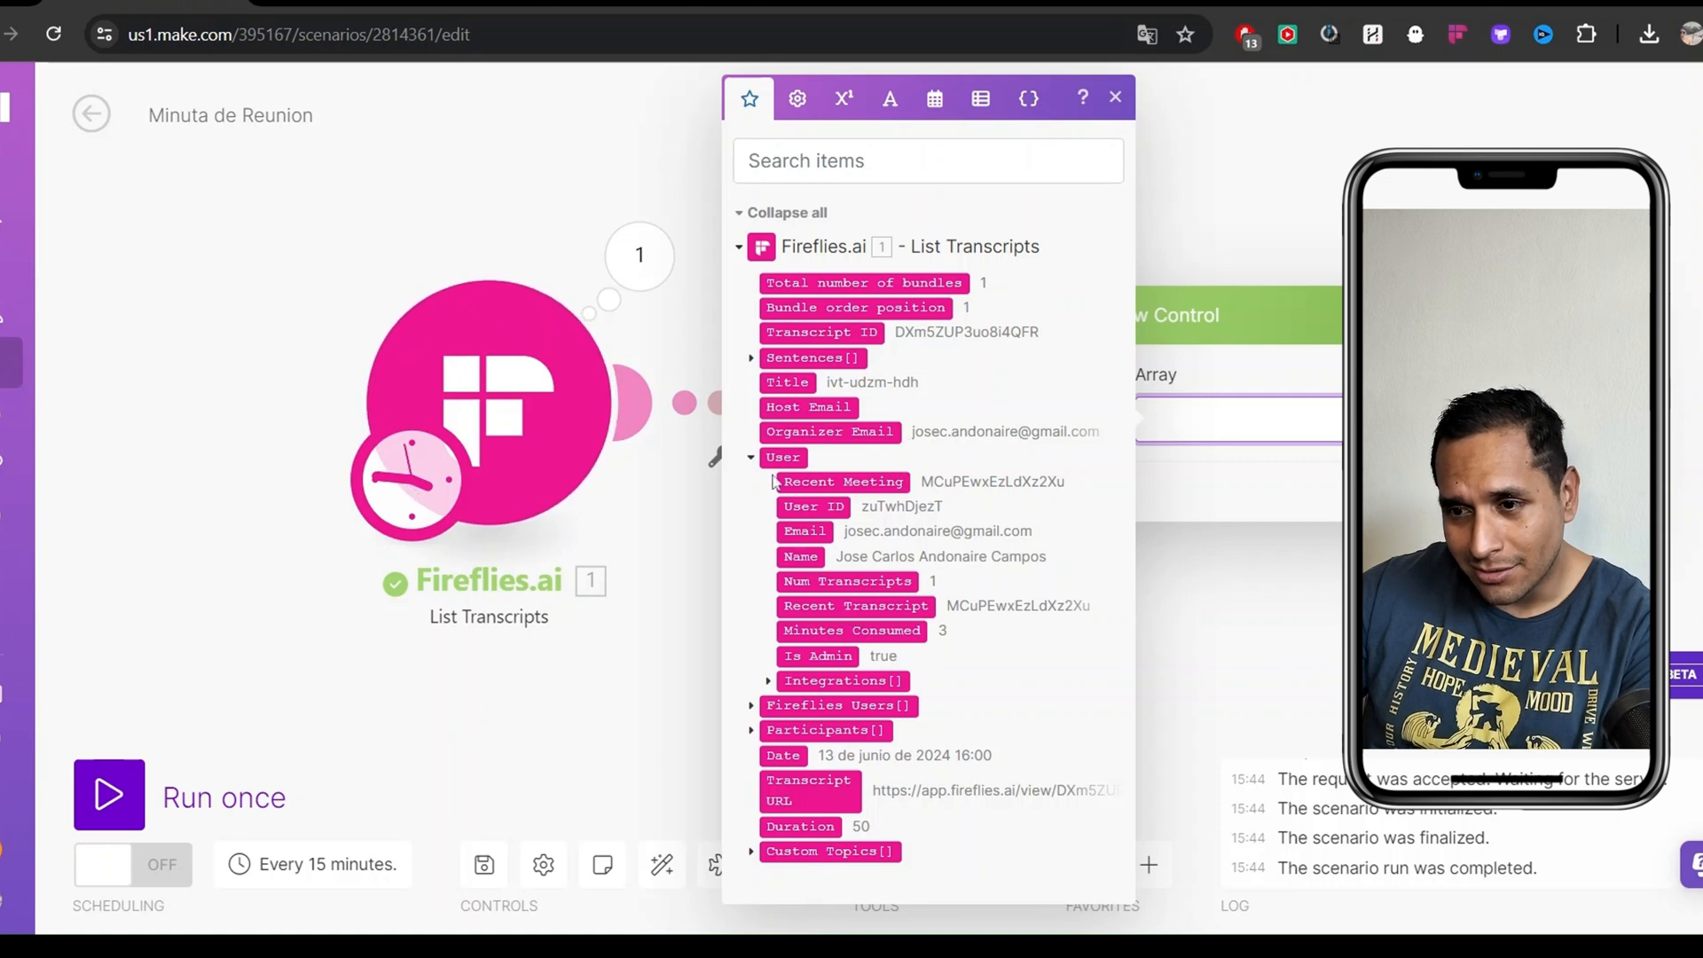
left_click(803, 359)
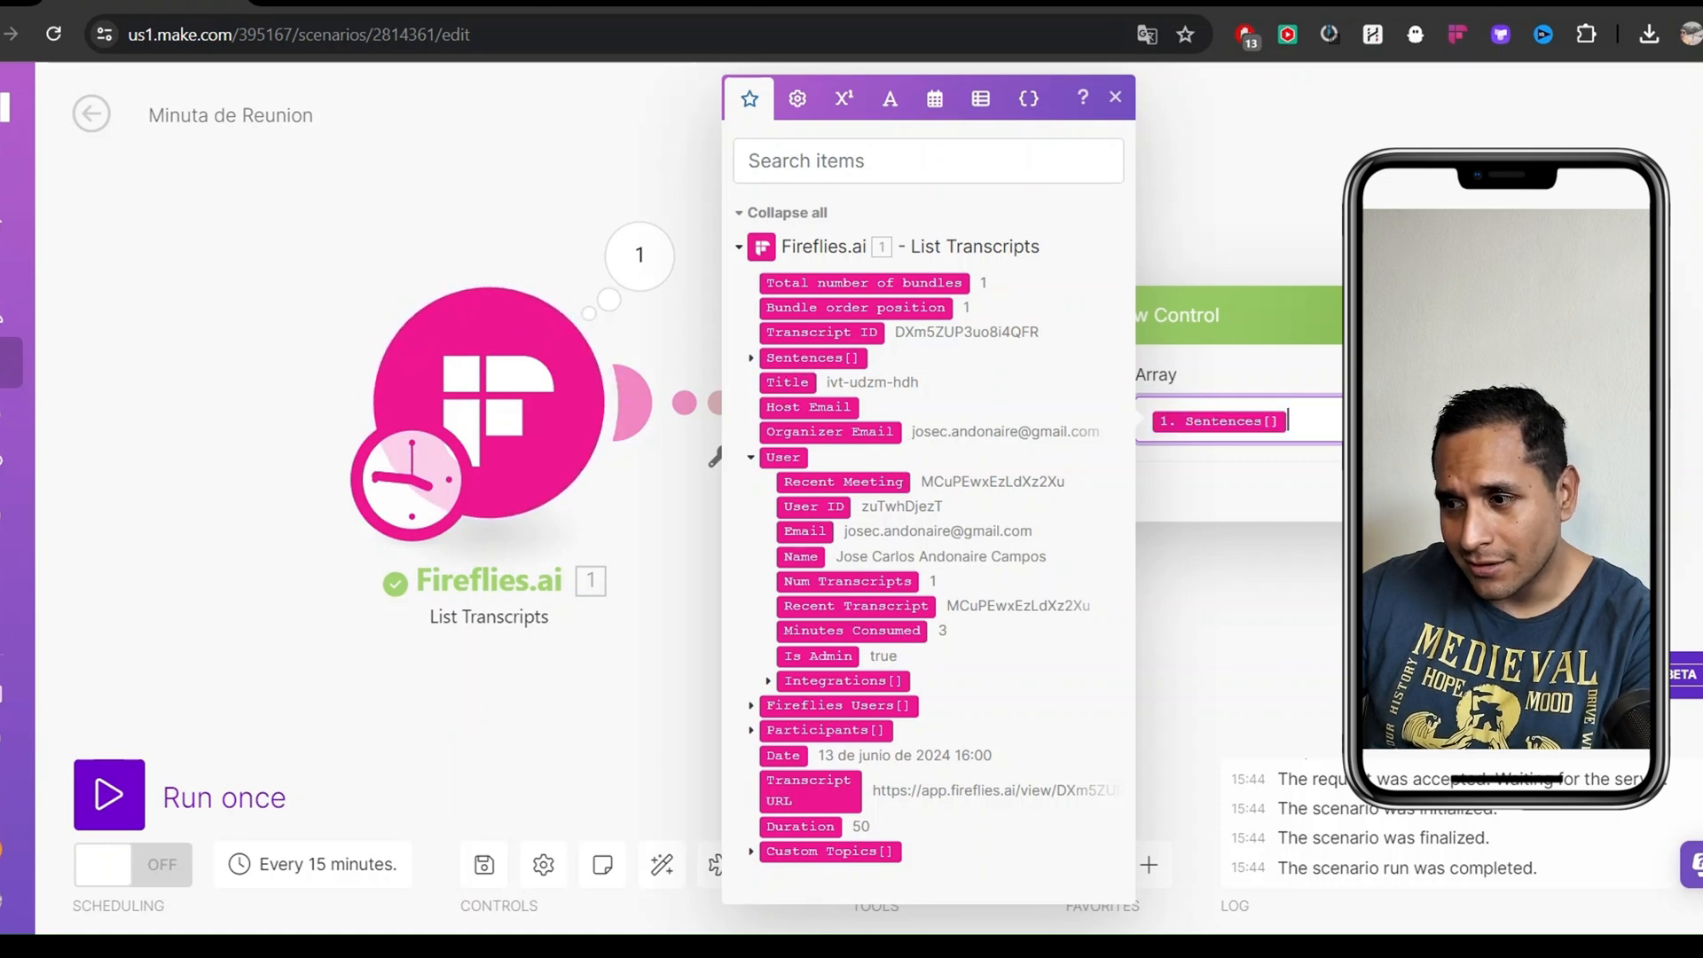
left_click(1556, 492)
Run the scenario once despite the transformer warning and examine the Iterator's output bundles
left_click_drag(1285, 477, 1082, 498)
scroll(838, 520, "down", 1)
left_click(121, 801)
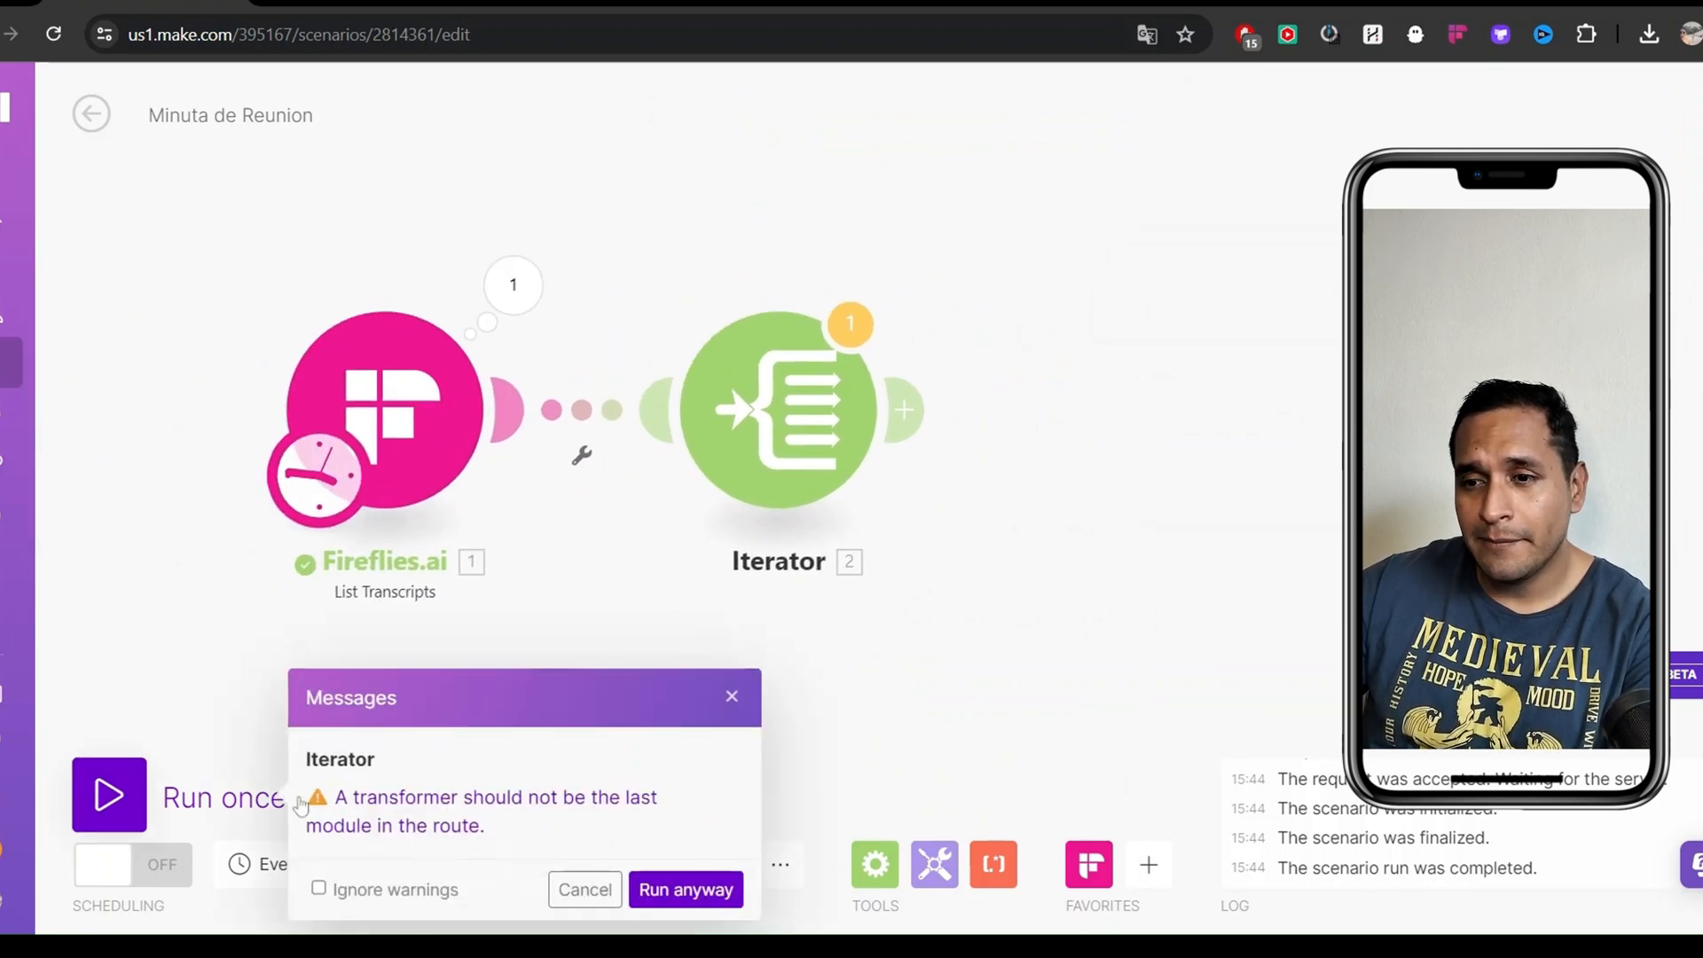
left_click(683, 886)
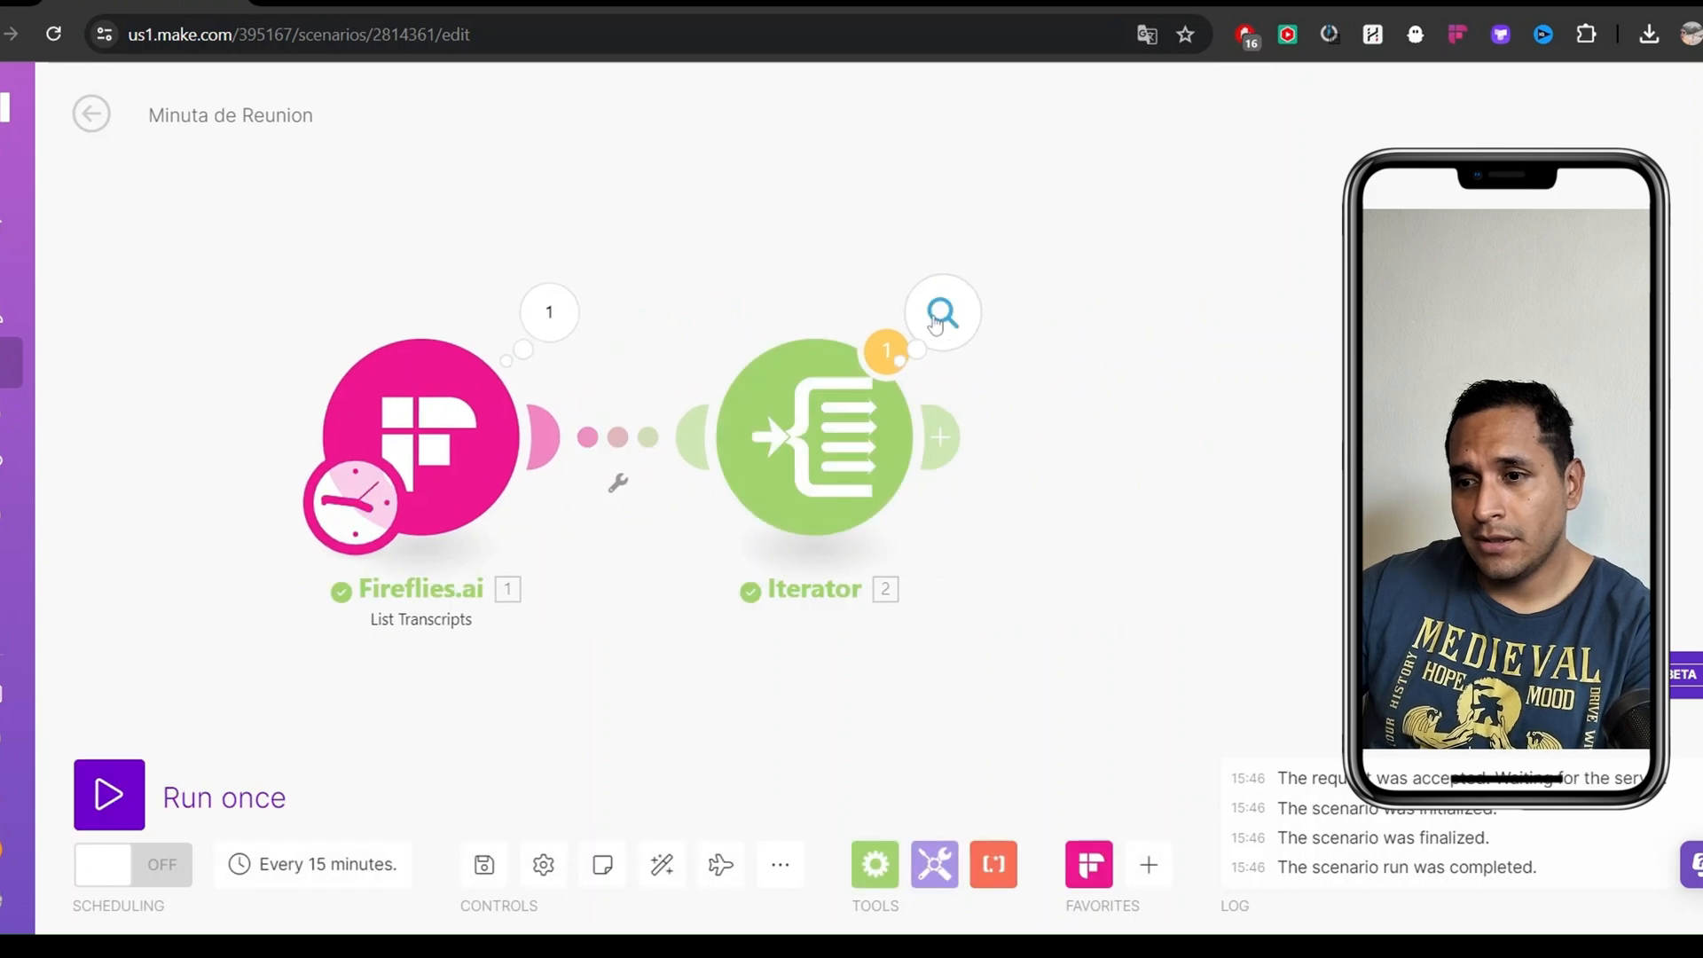
left_click(943, 312)
scroll(1118, 381, "down", 20)
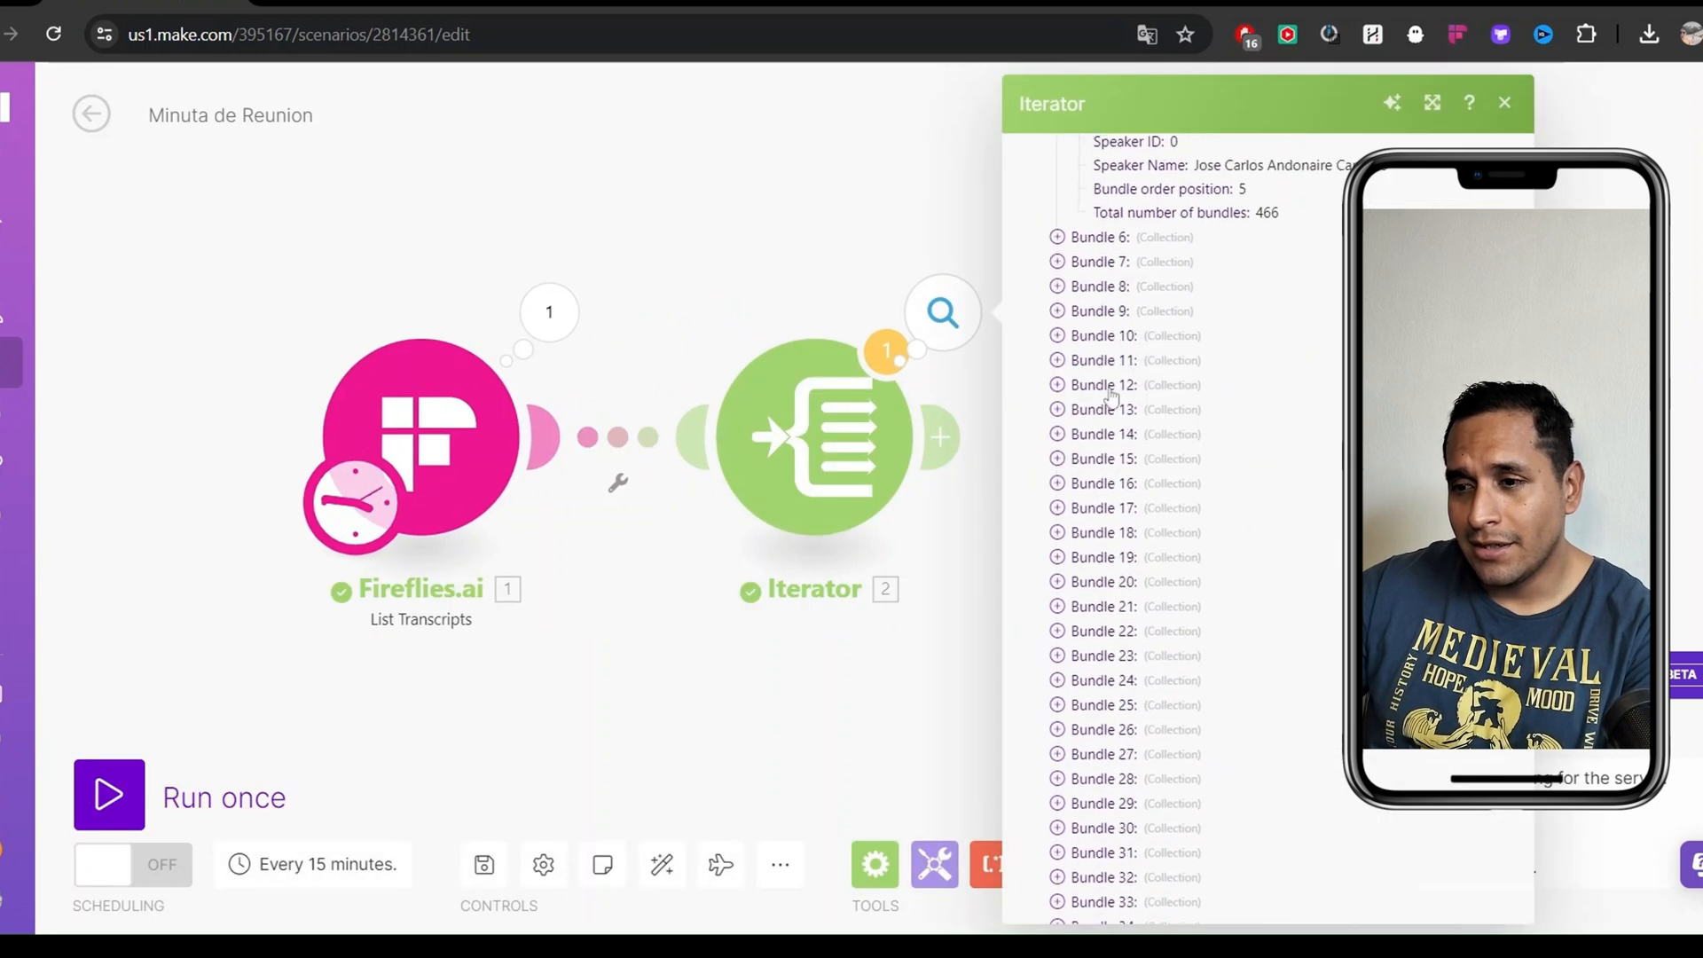
scroll(1106, 384, "down", 20)
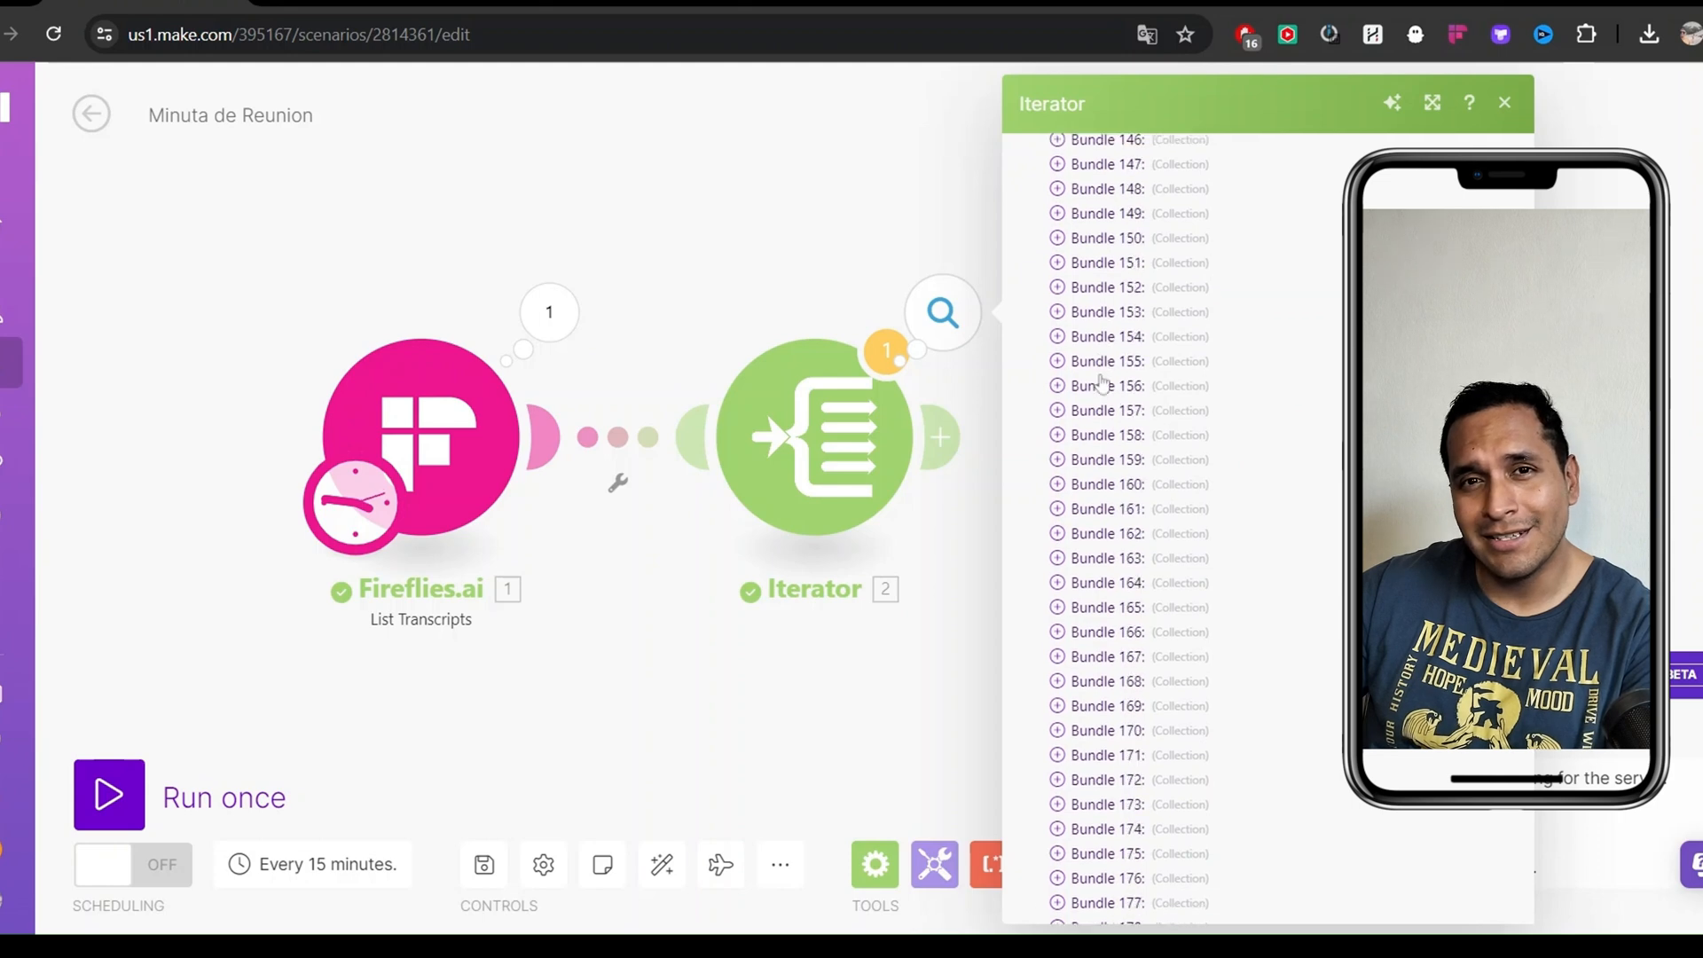
scroll(1101, 381, "down", 5)
left_click_drag(849, 225, 681, 252)
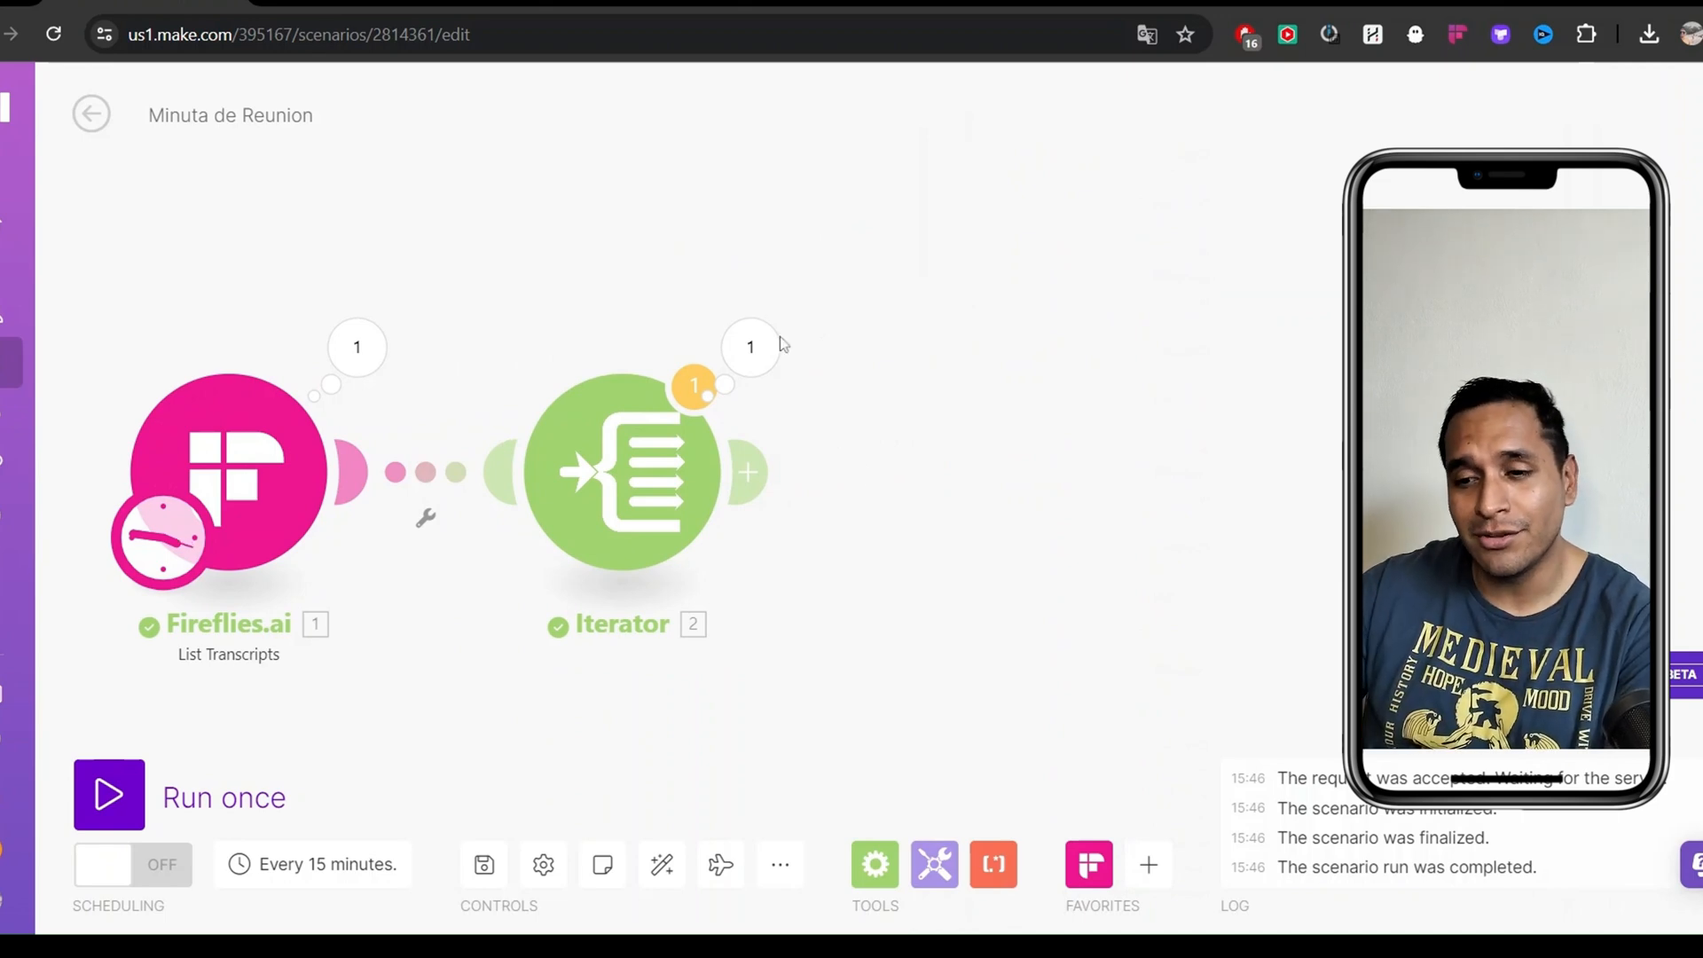
Add a Tools Text aggregator module after the Iterator
left_click_drag(865, 459, 876, 388)
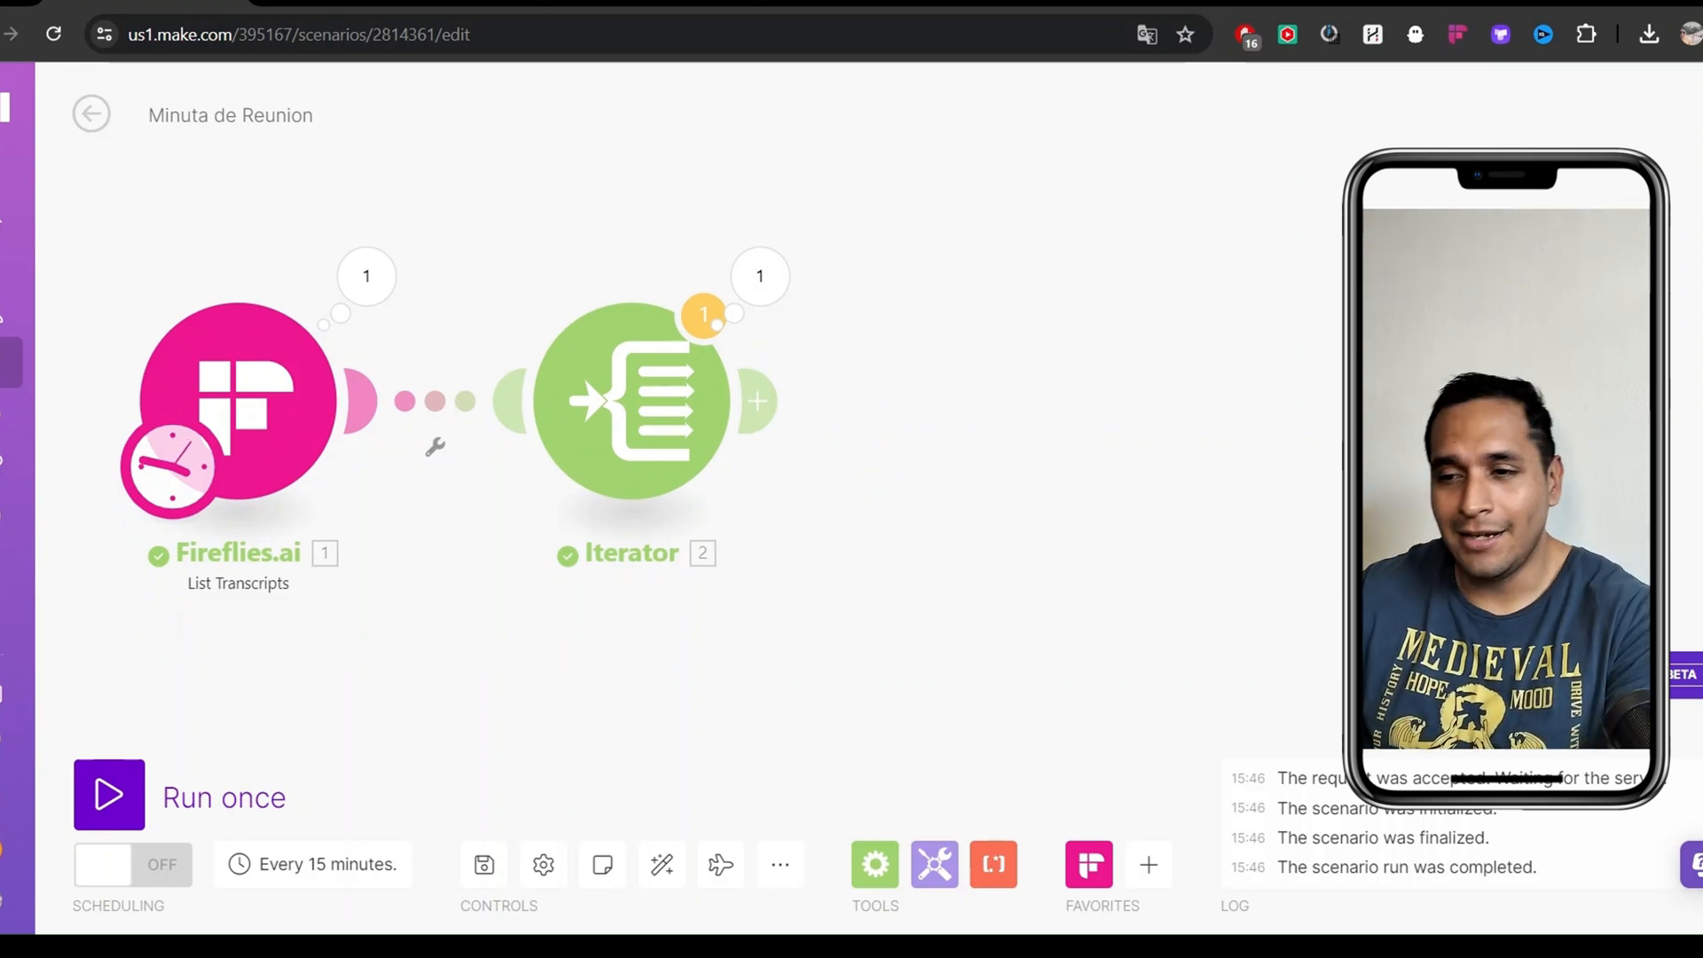
left_click_drag(1050, 255, 899, 247)
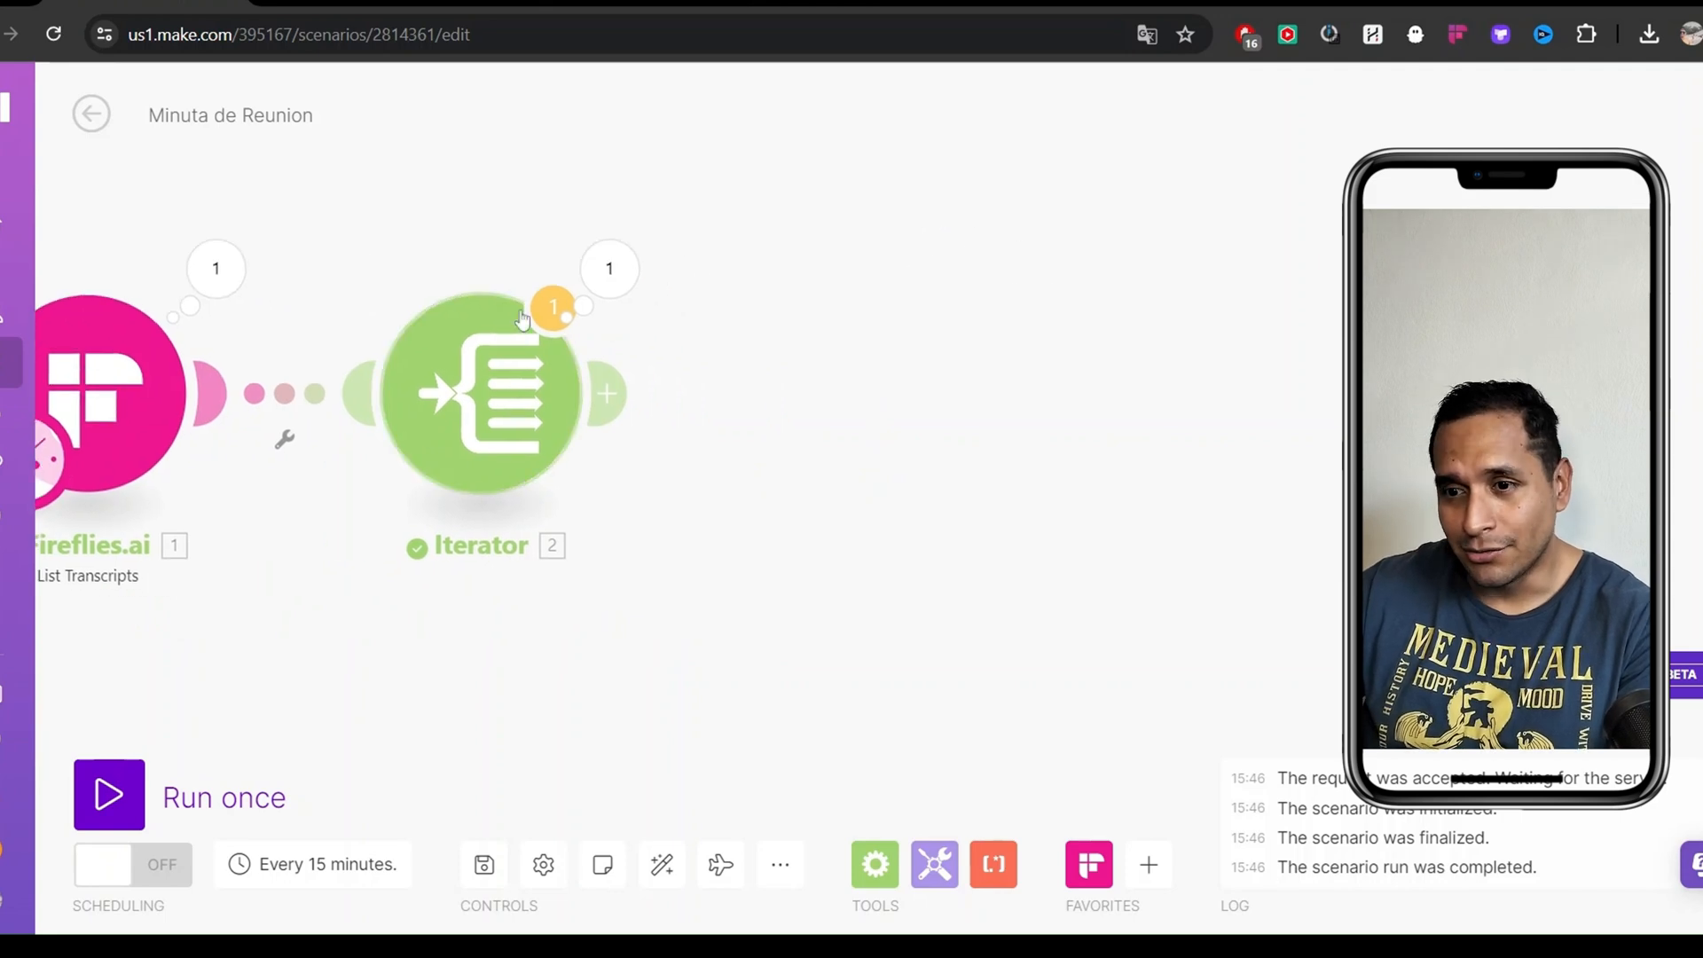
left_click(629, 398)
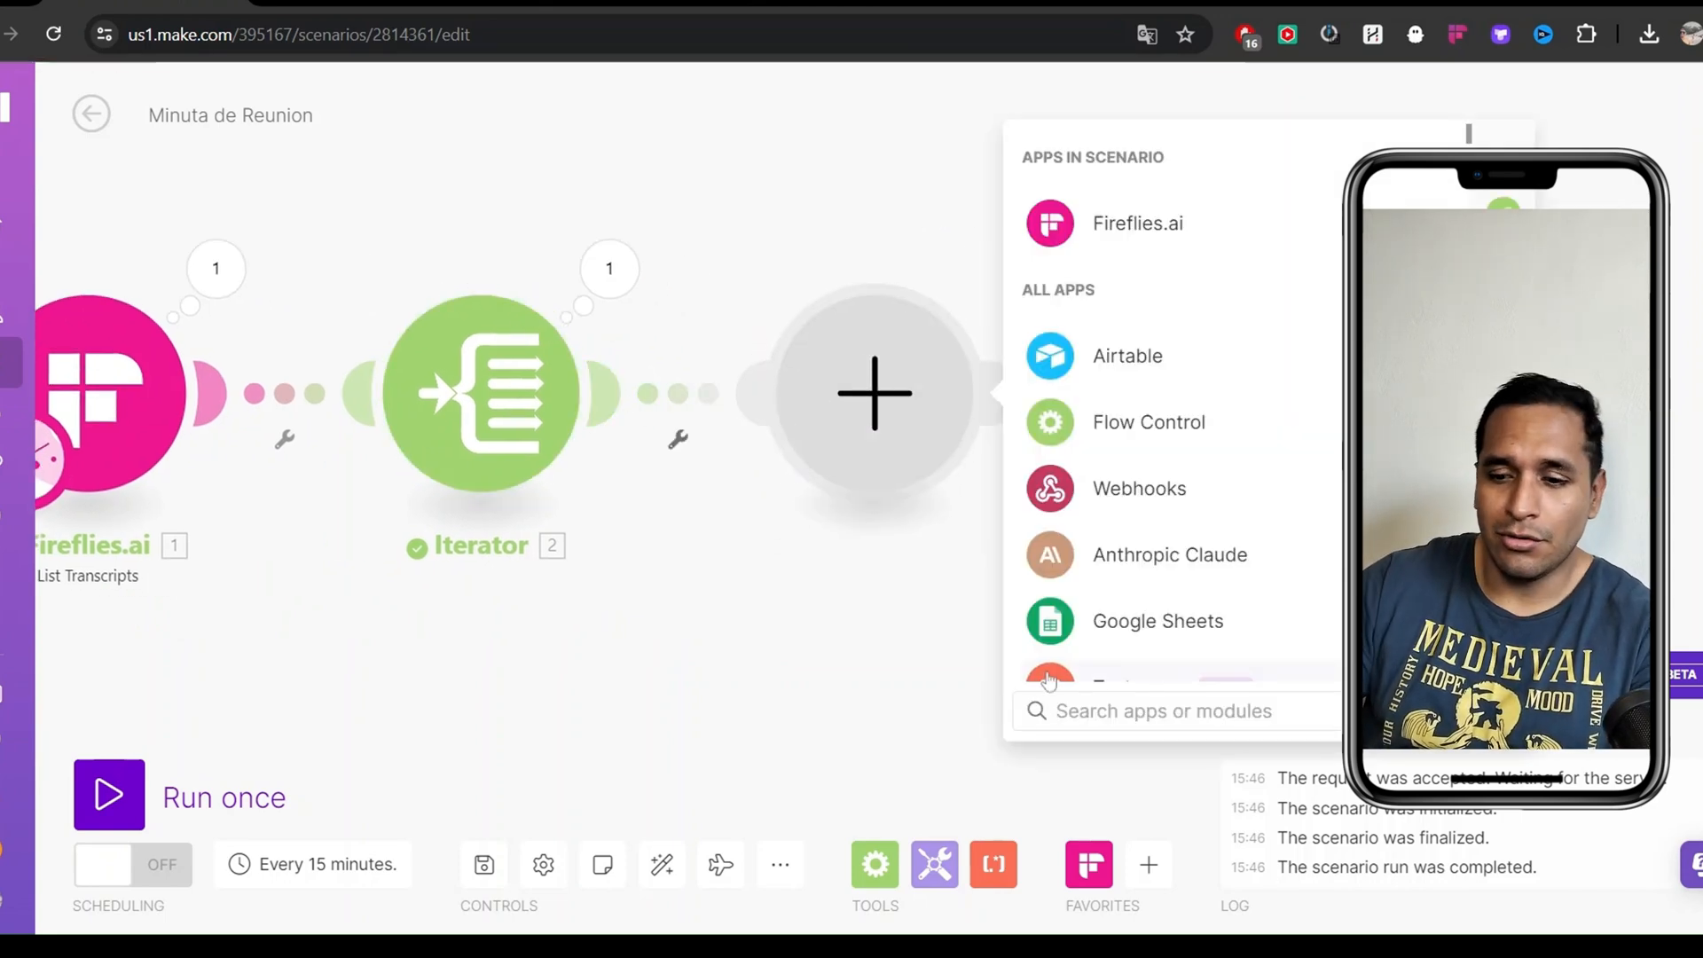
type("text")
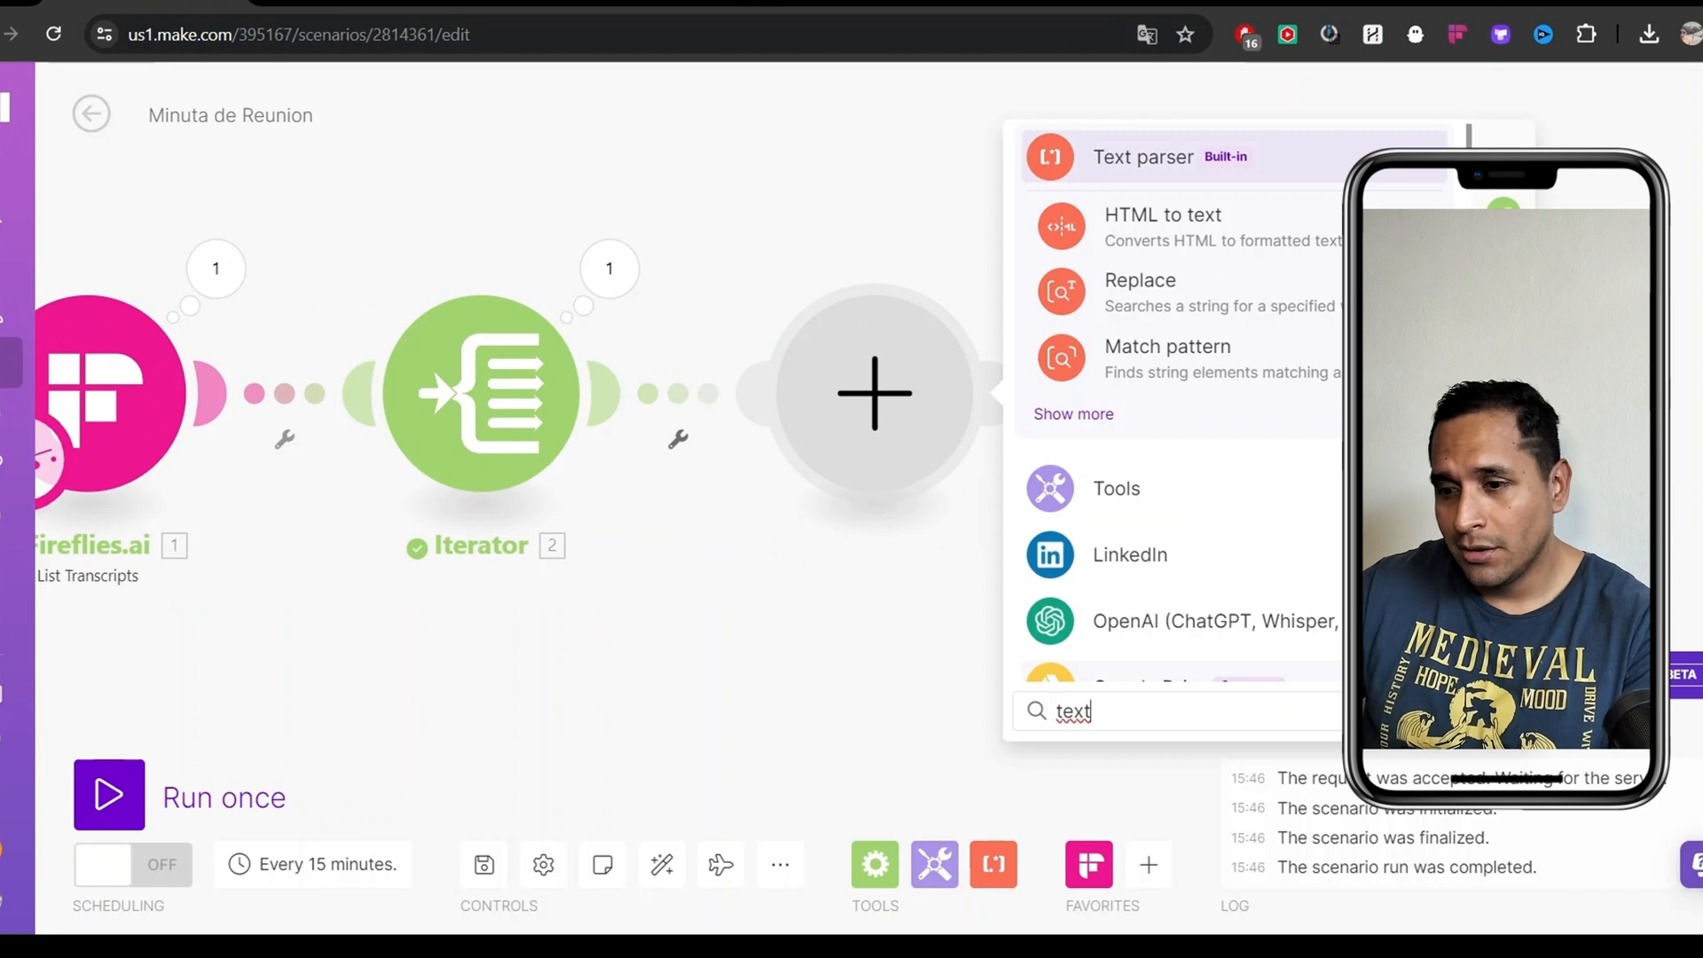
type("agr")
key("BackSpace")
key("BackSpace")
key("BackSpace")
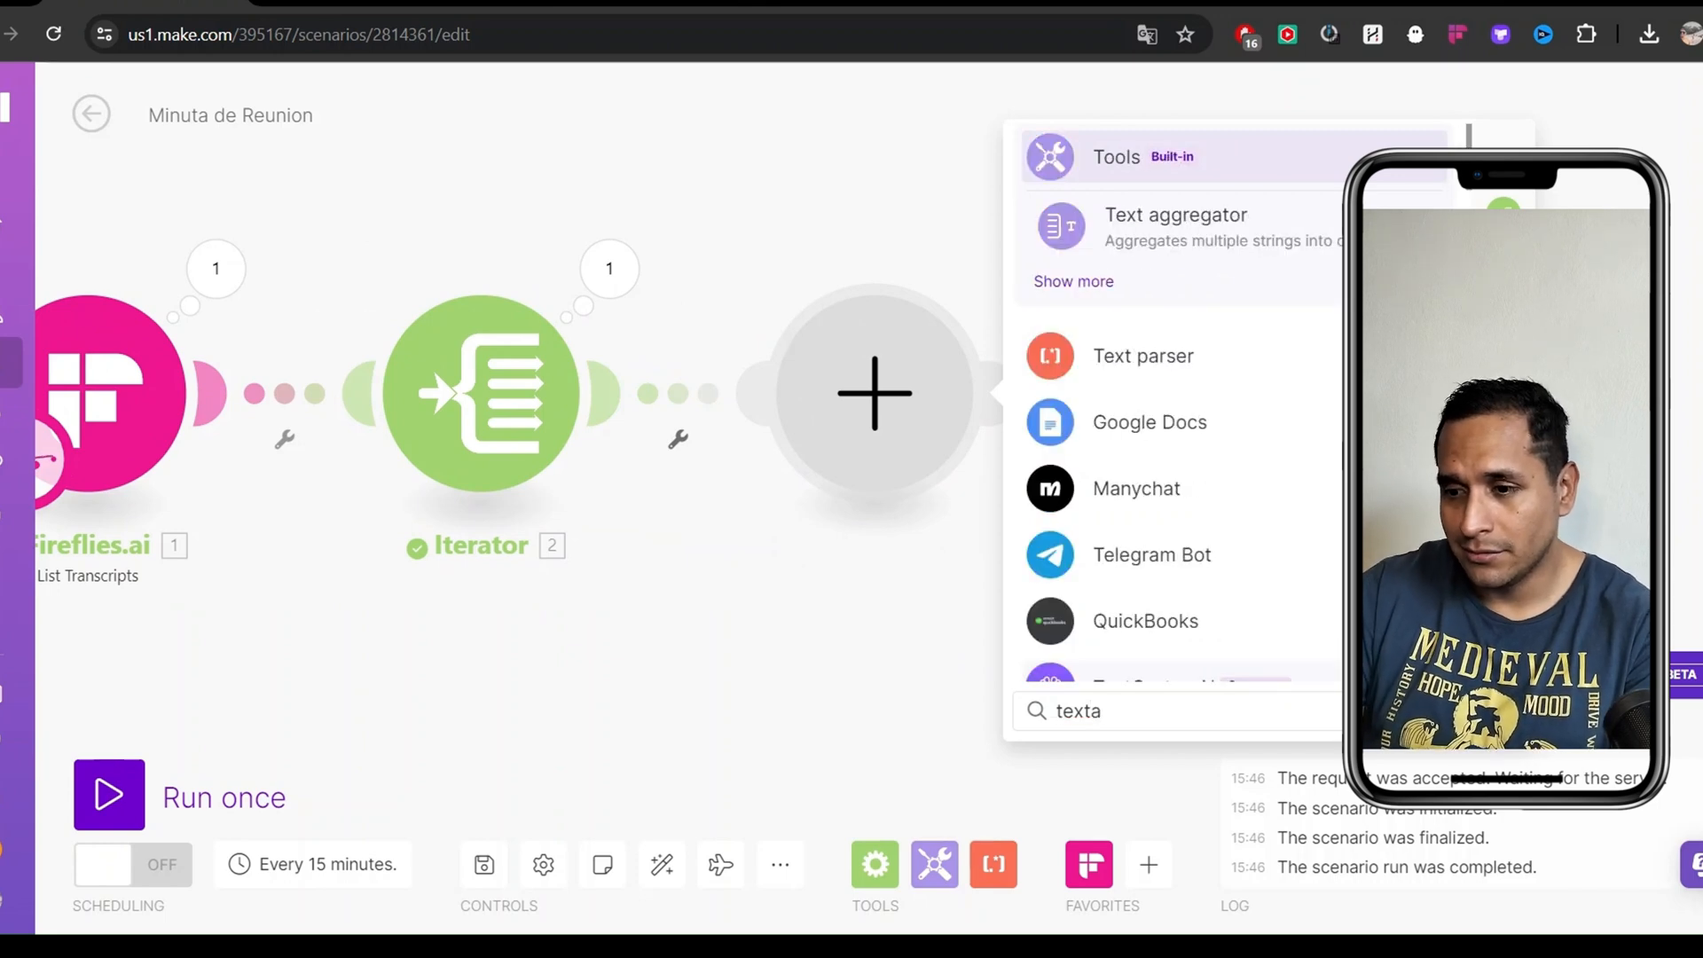
type("agr")
key("BackSpace")
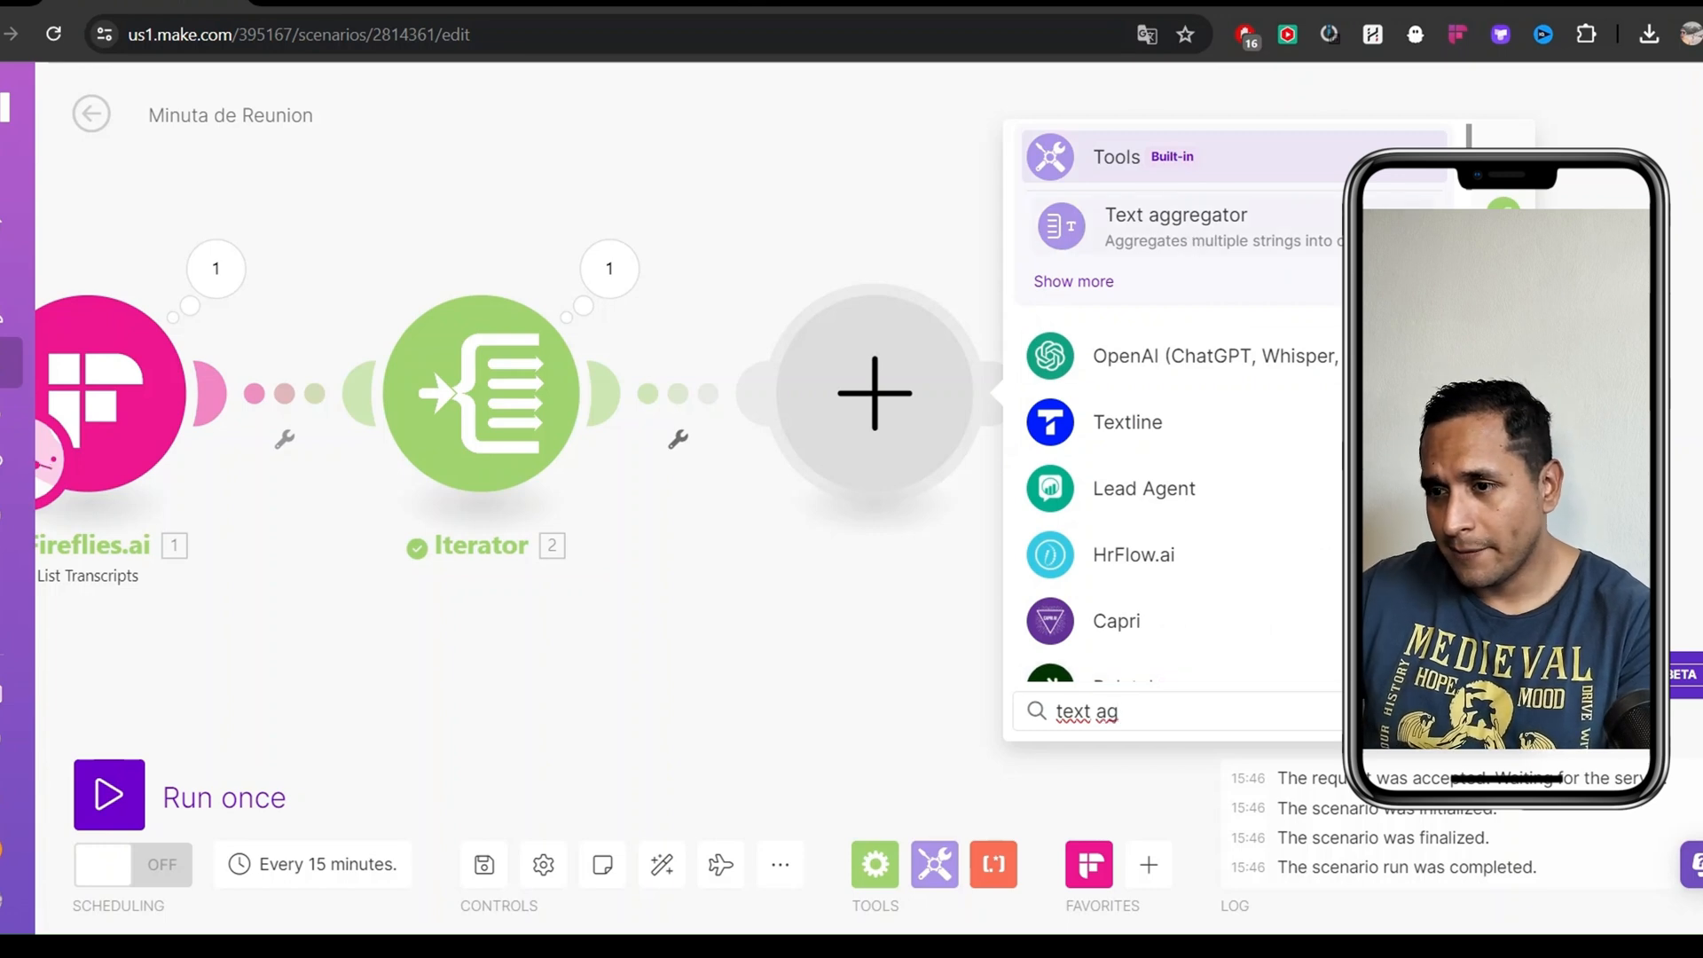
left_click(1188, 233)
Choose Iterator [2] as the Text aggregator's source module
left_click(1098, 376)
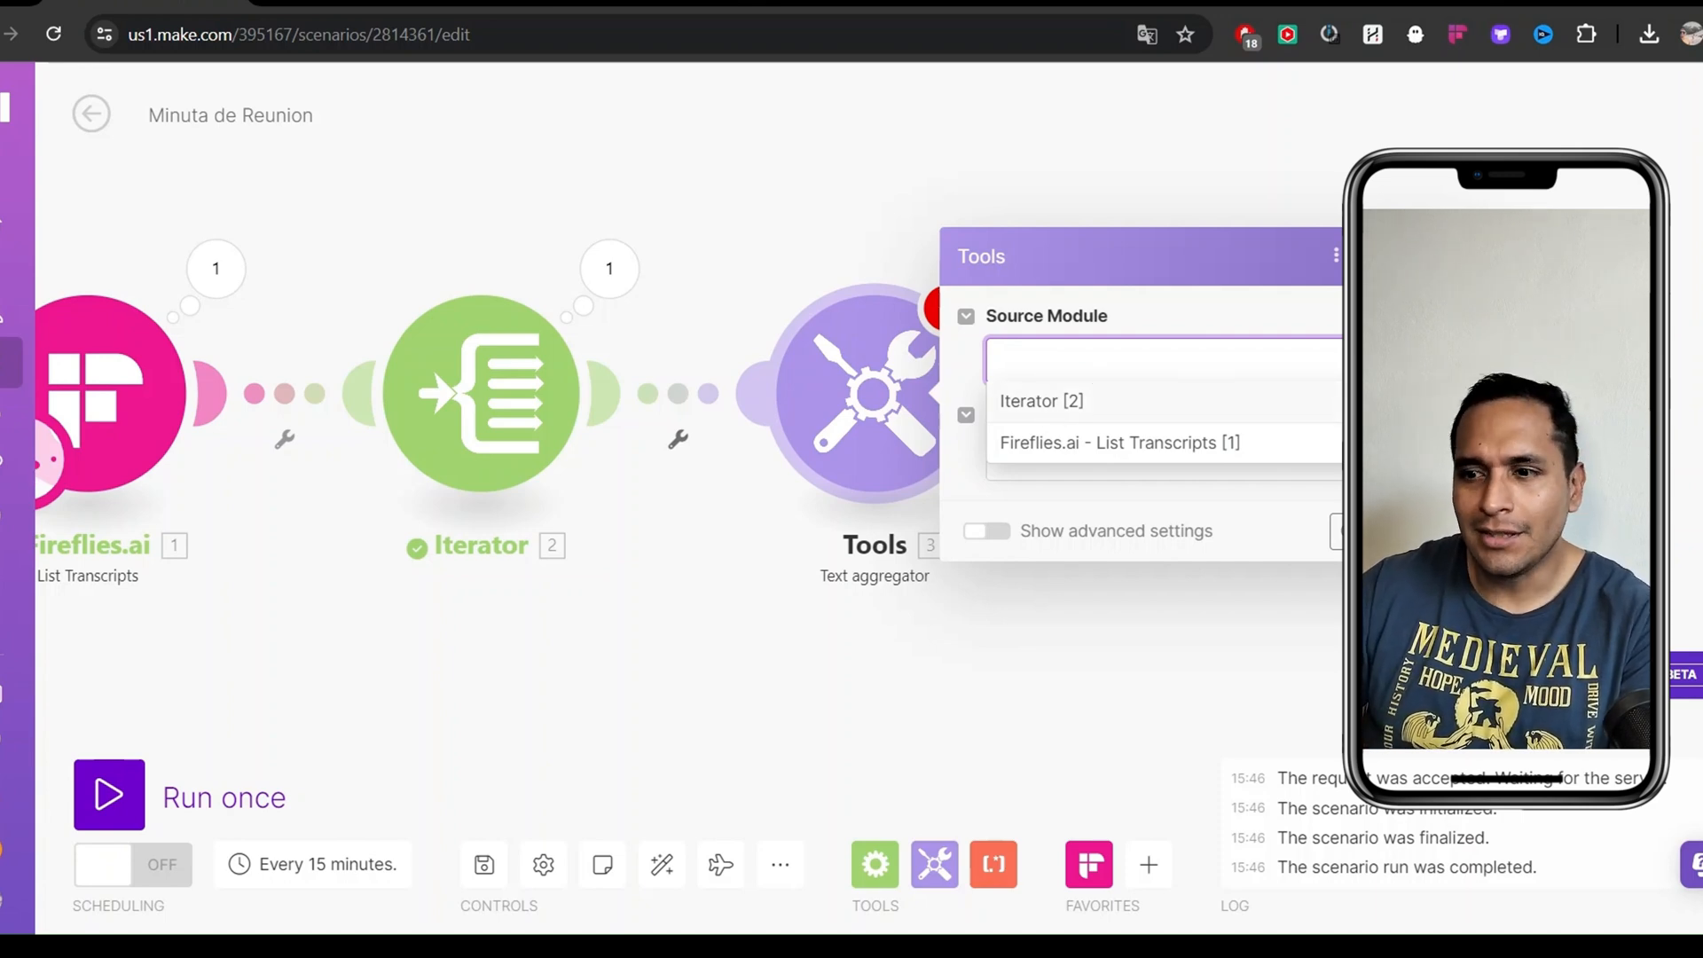
left_click(1052, 414)
left_click(1051, 421)
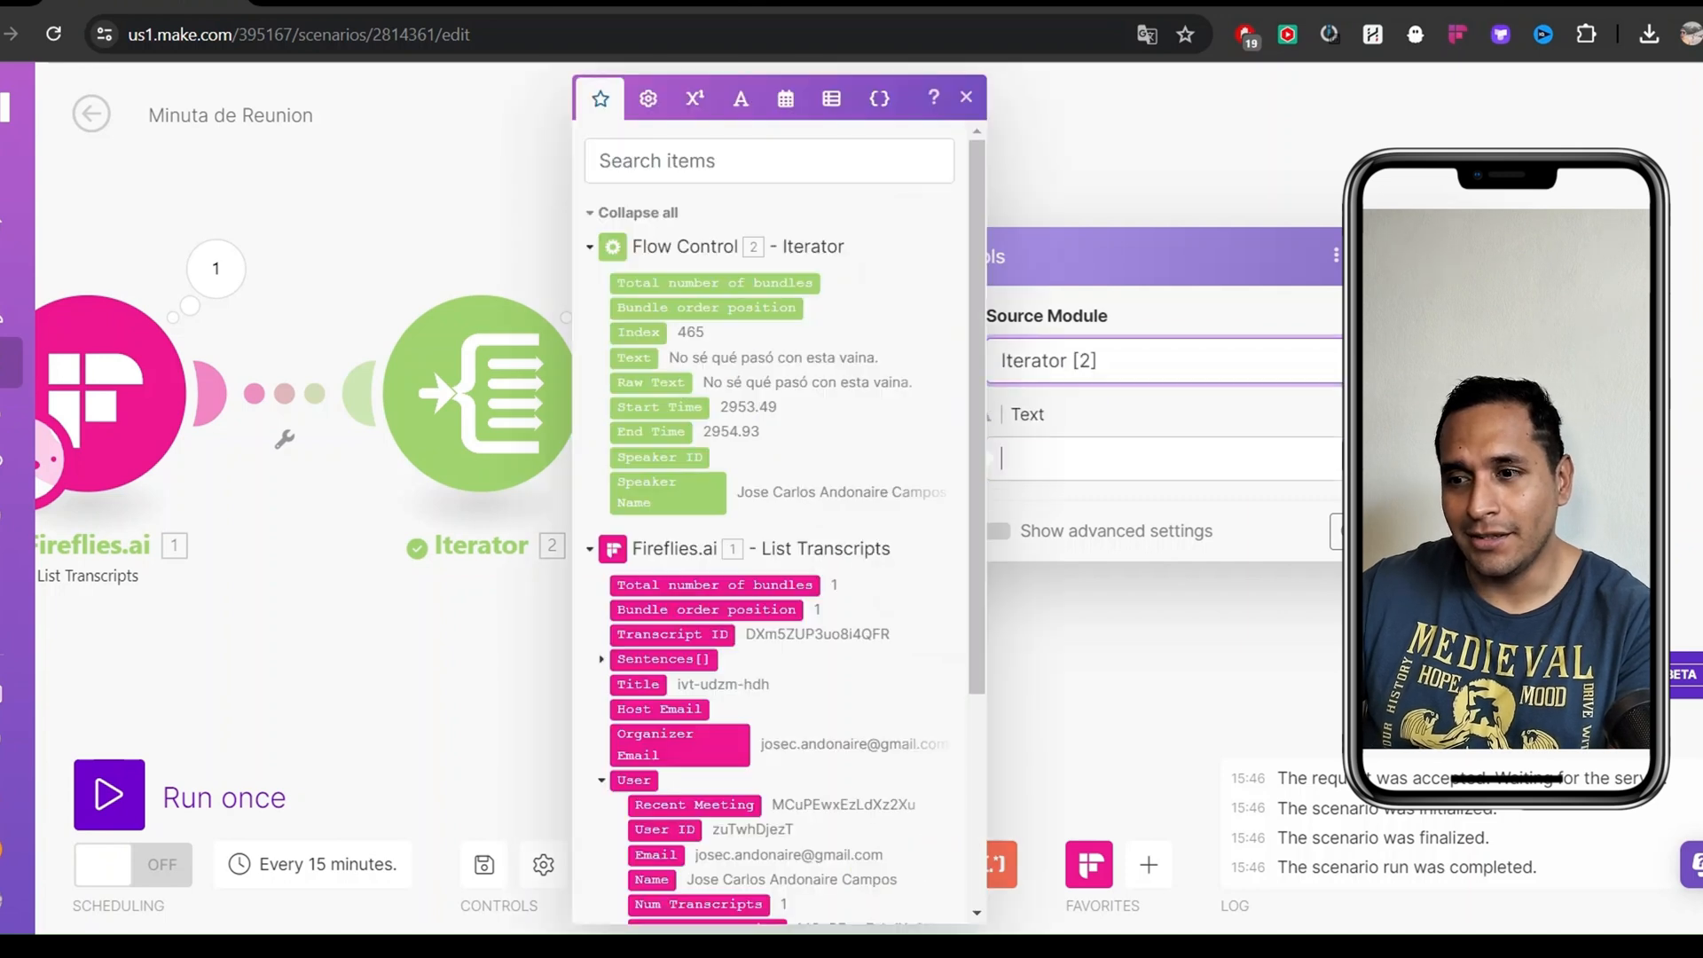
Start the Text aggregator's text with the label "Participante:" followed by the Iterator's Speaker Name
left_click(1139, 424)
left_click(1139, 459)
type("Particpat")
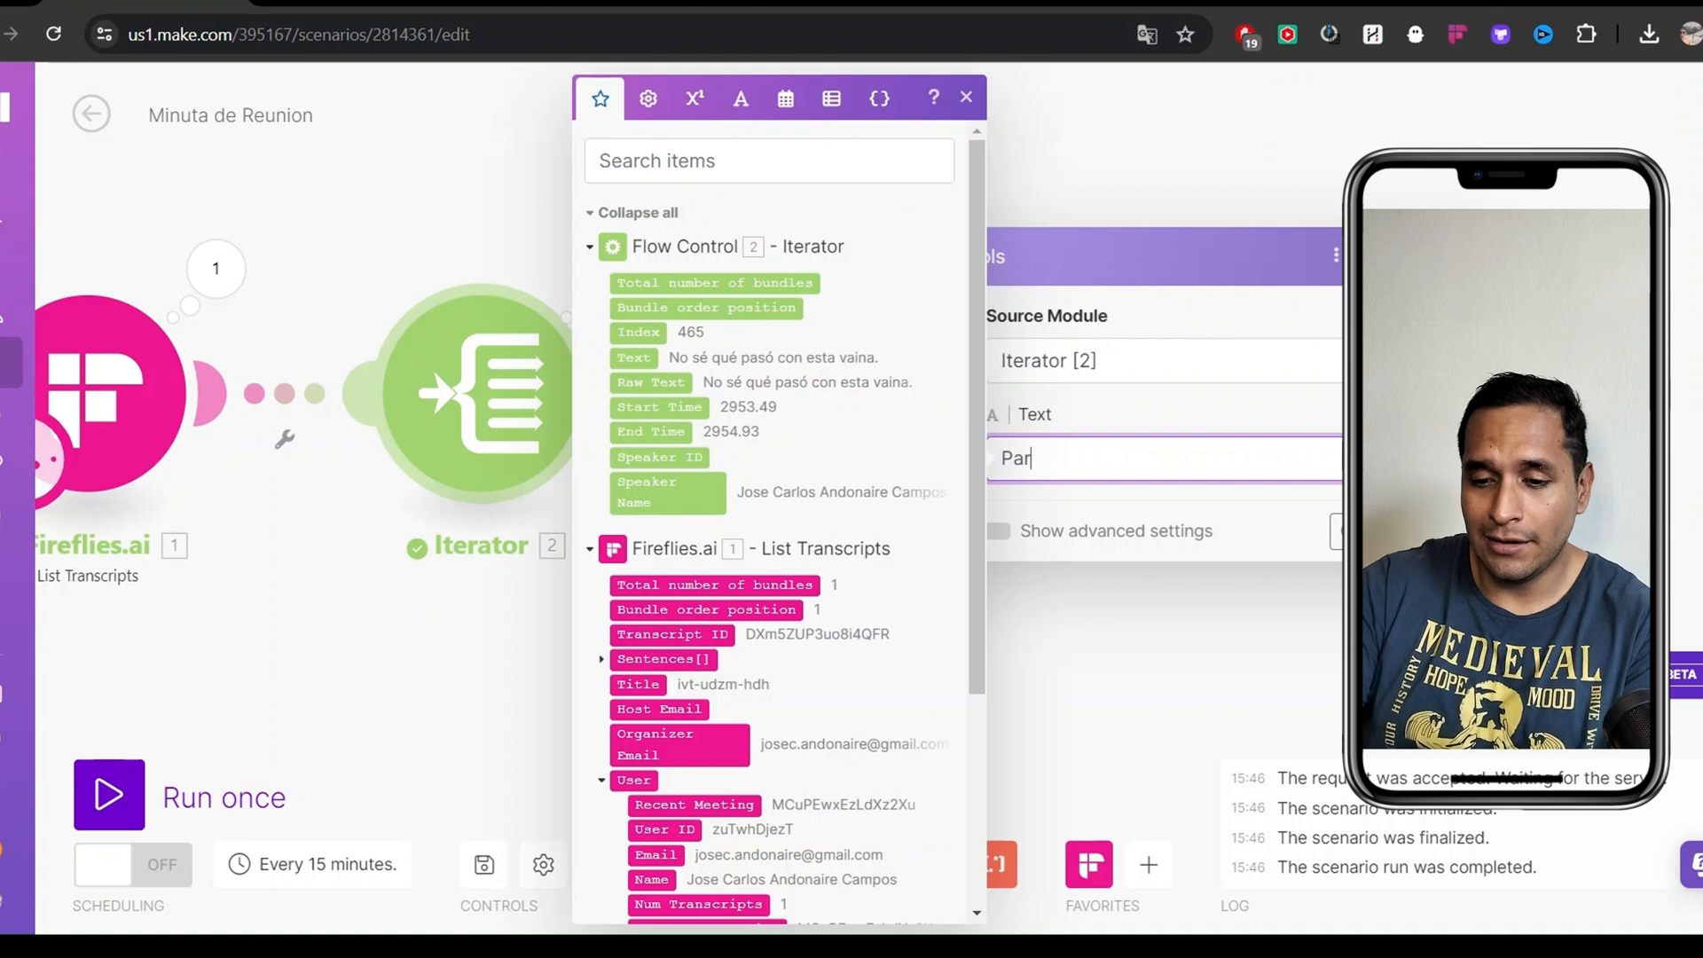
key("BackSpace")
key("BackSpace")
key("BackSpace")
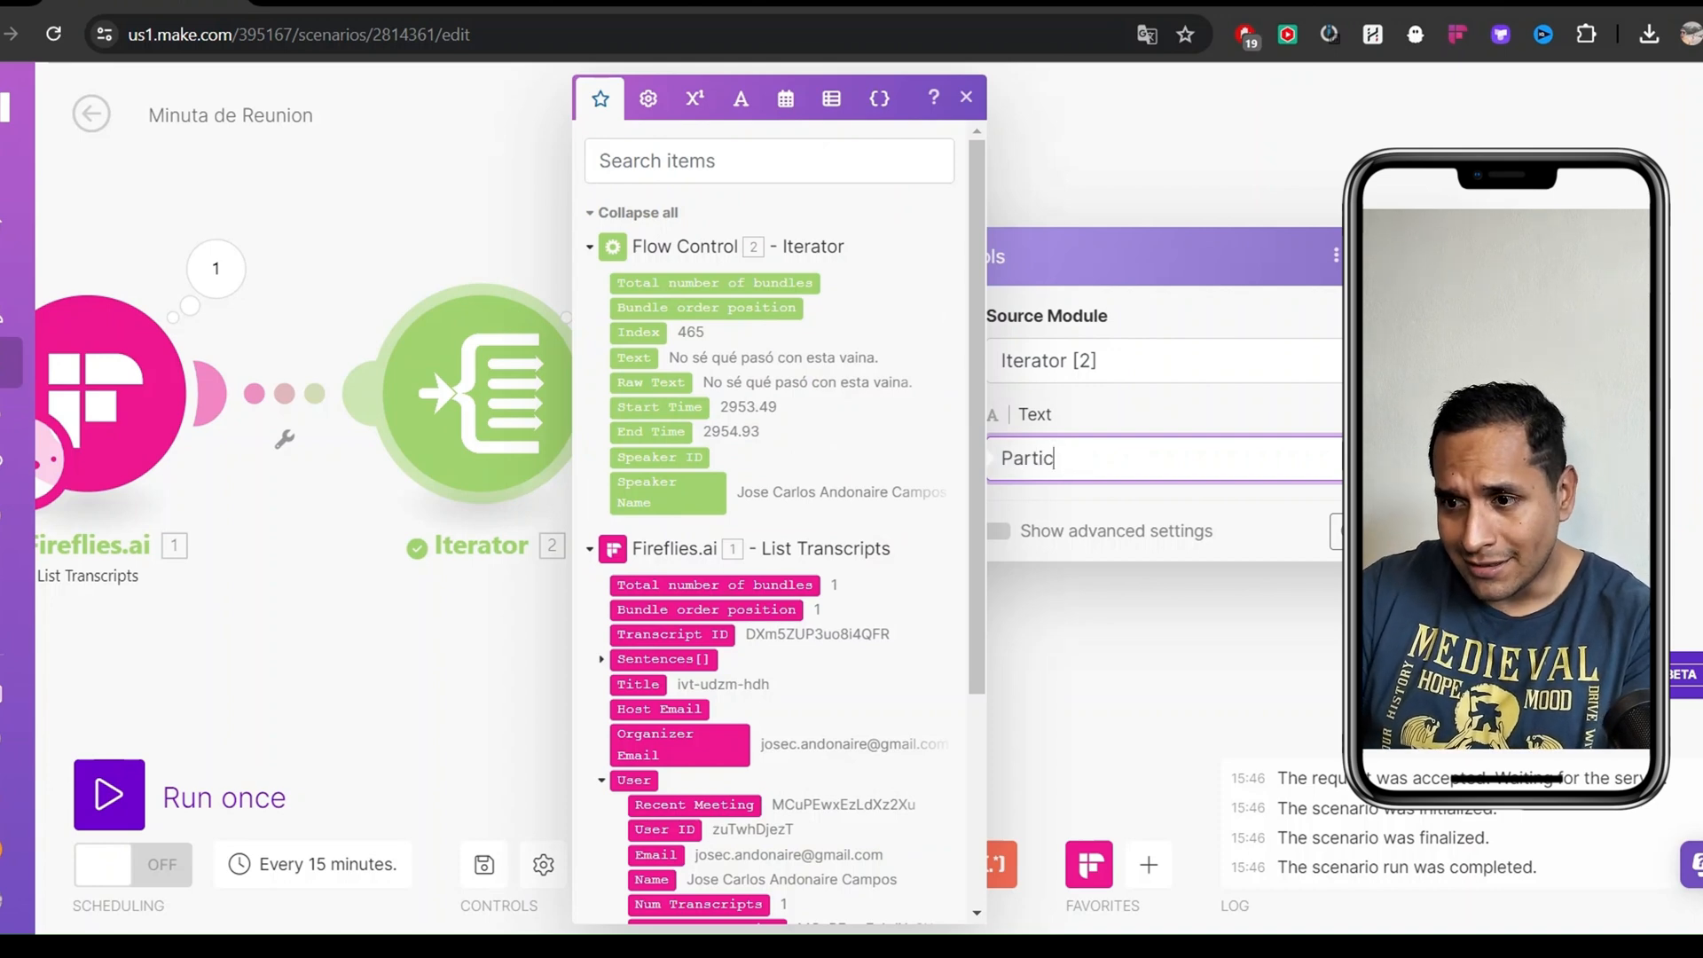
type("ipante:")
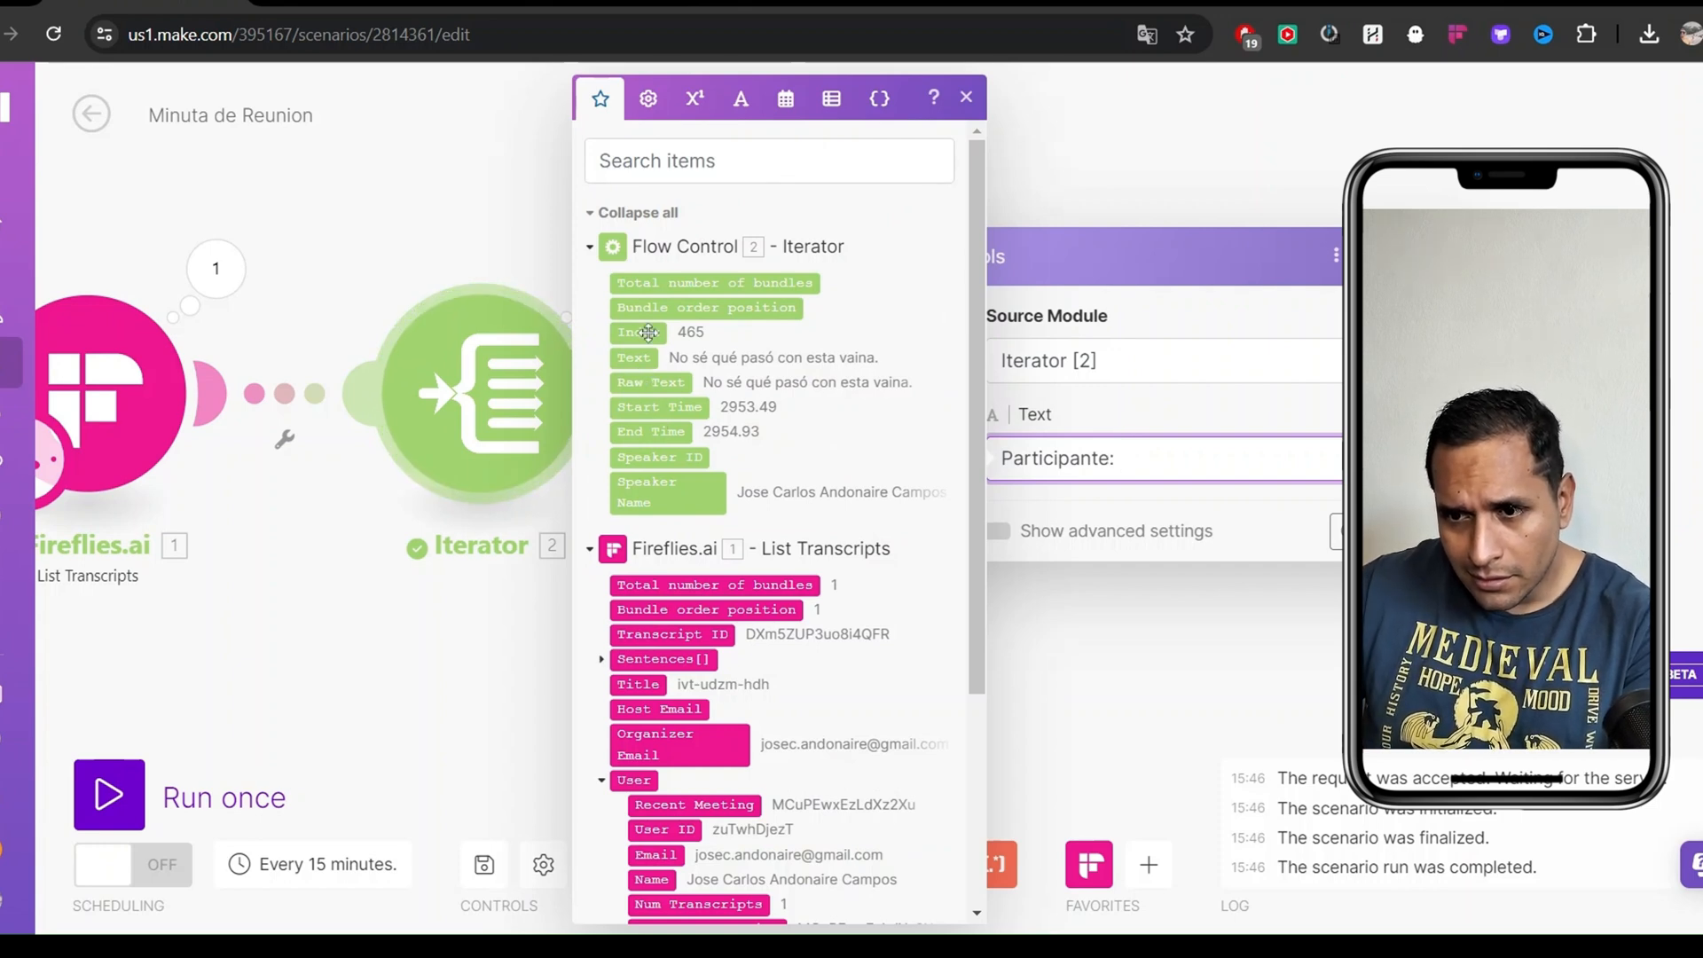
left_click(676, 500)
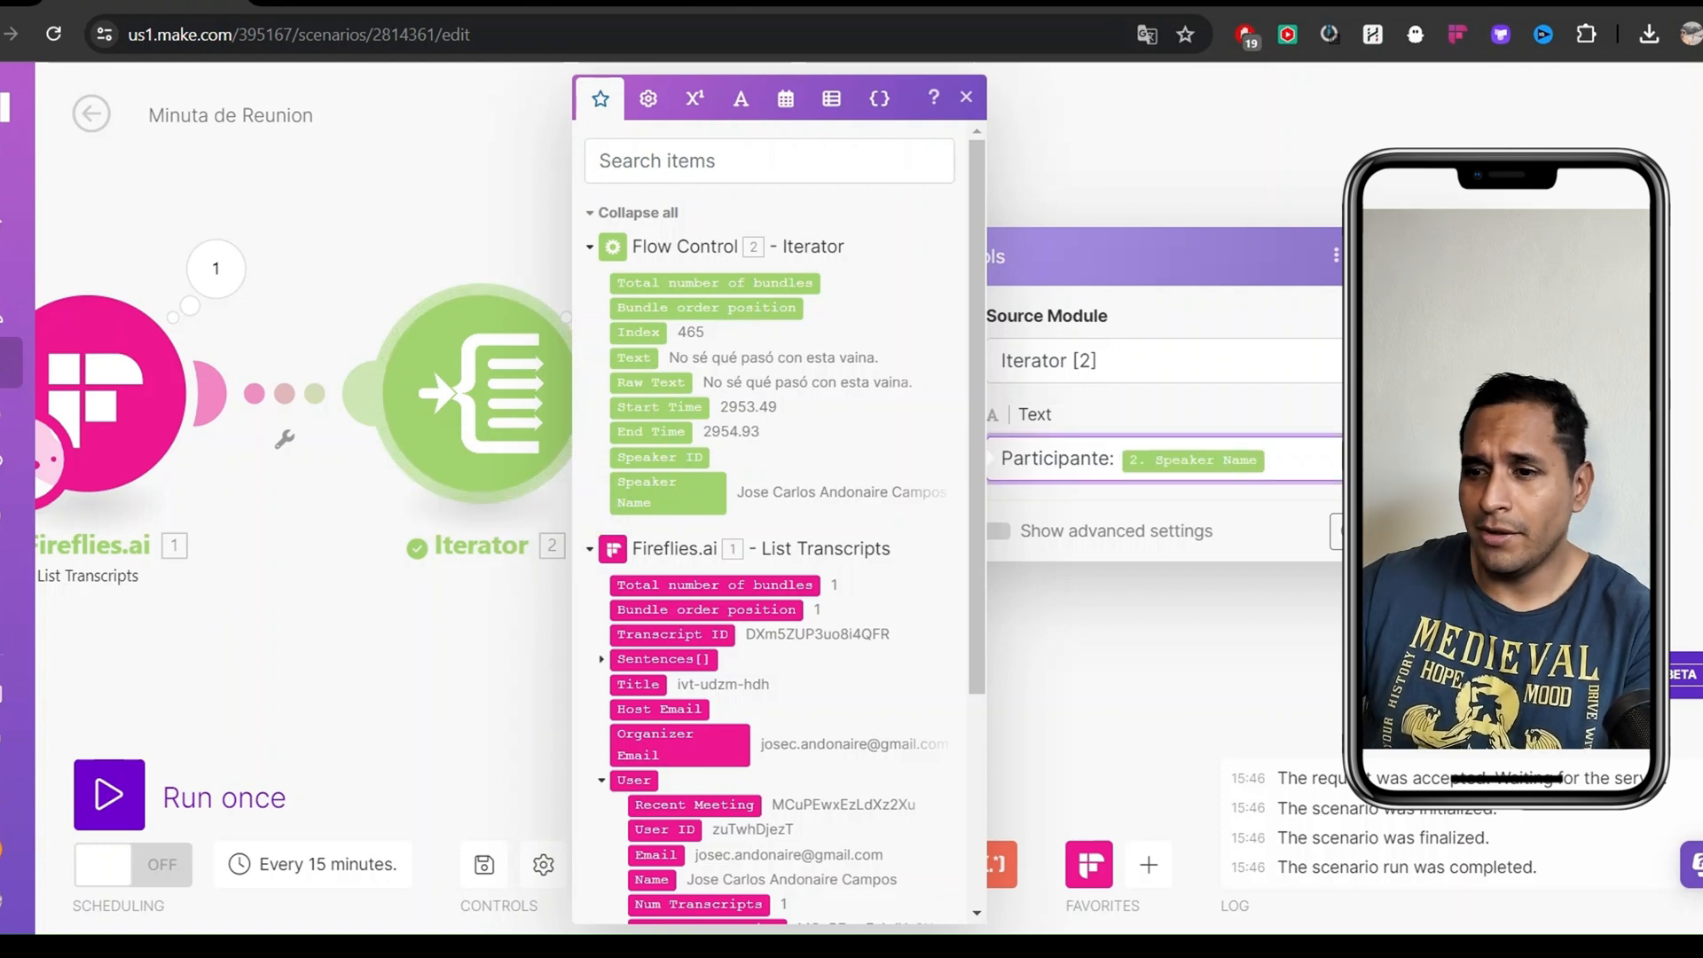
Add a second line "Texto:" followed by the Iterator's Text value and save the Text aggregator module
key("Return")
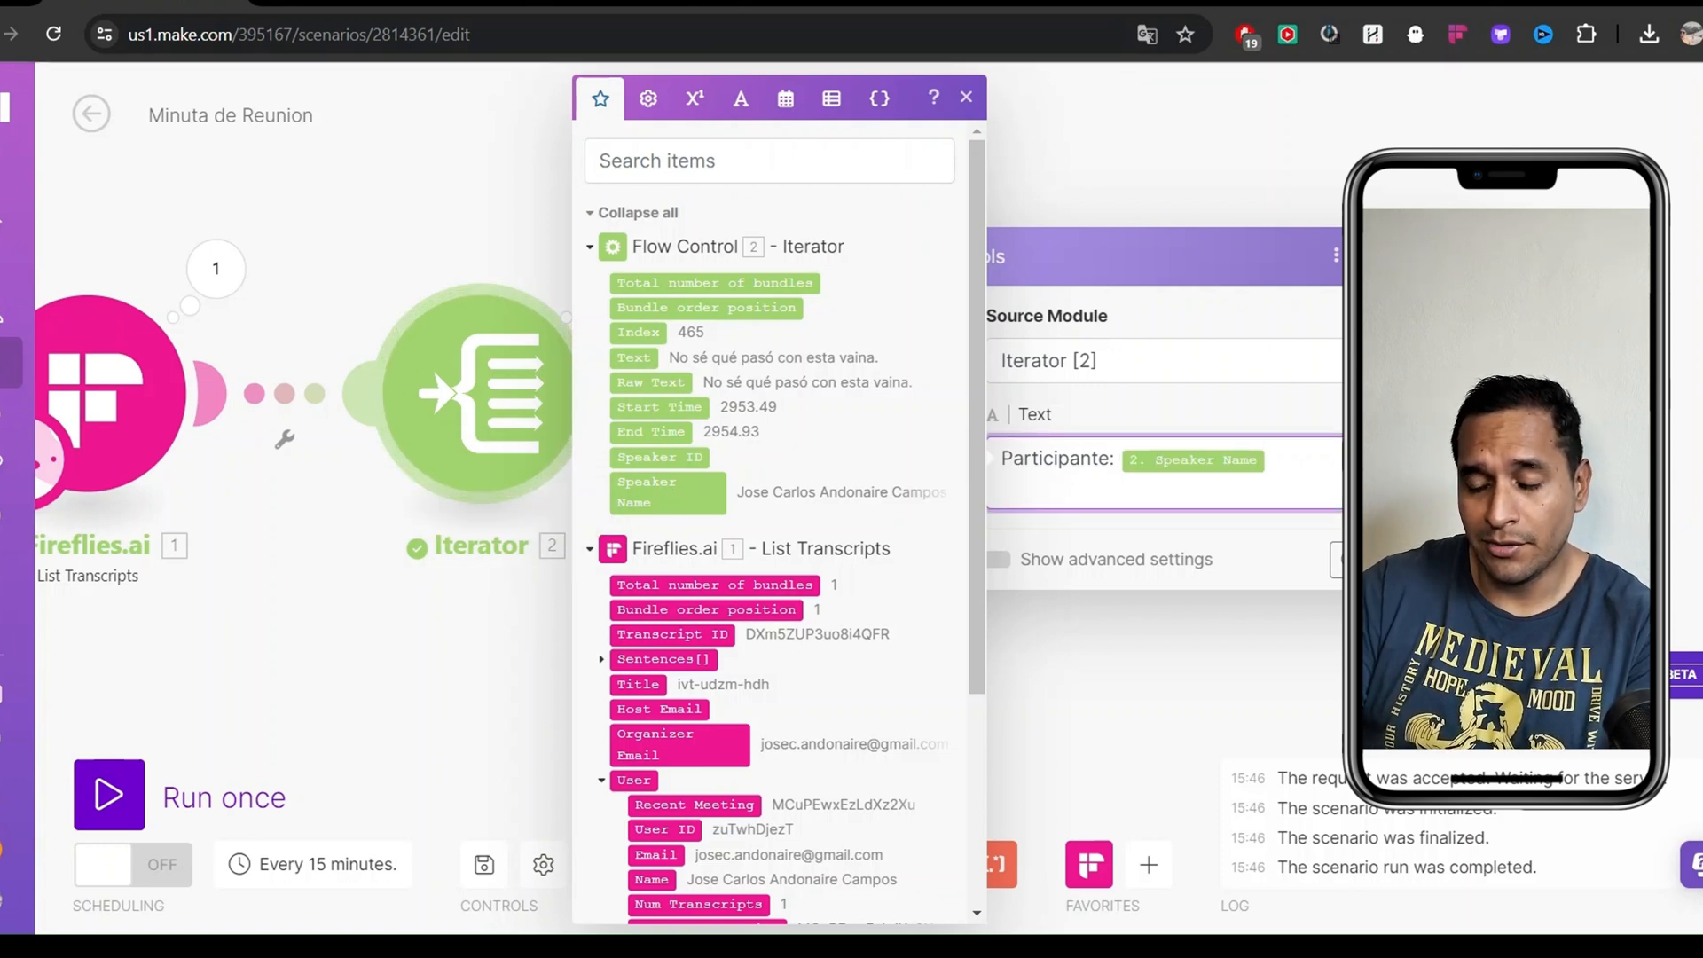
type("Texto:")
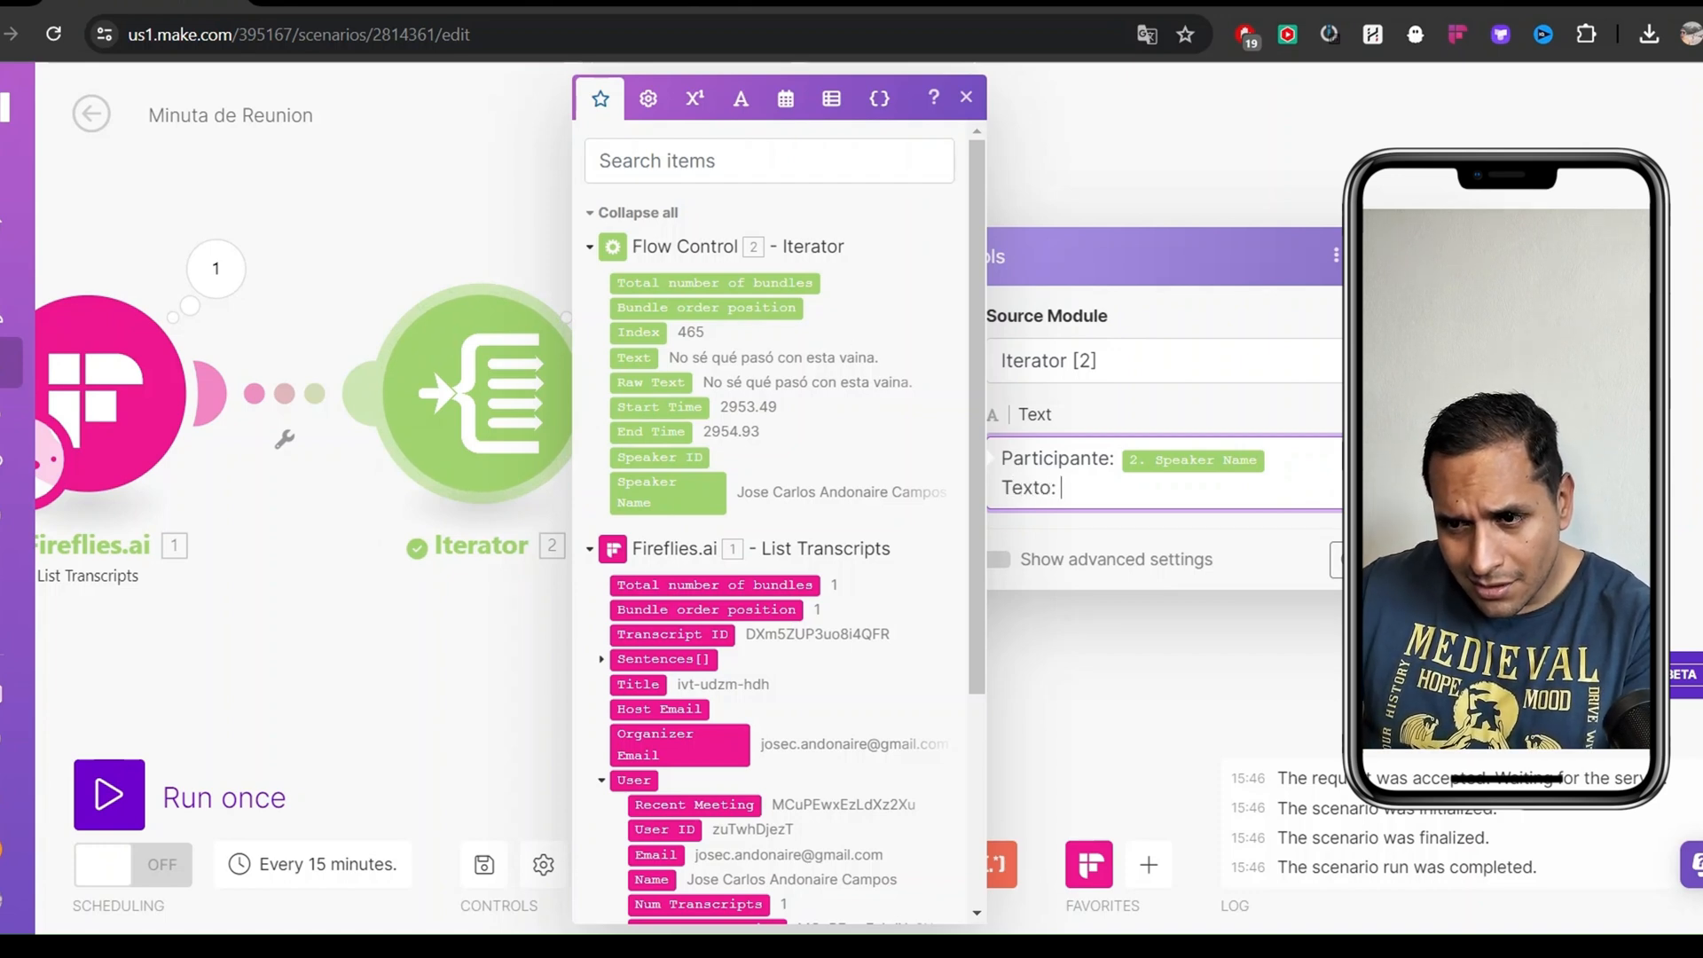
left_click(633, 357)
left_click(1285, 419)
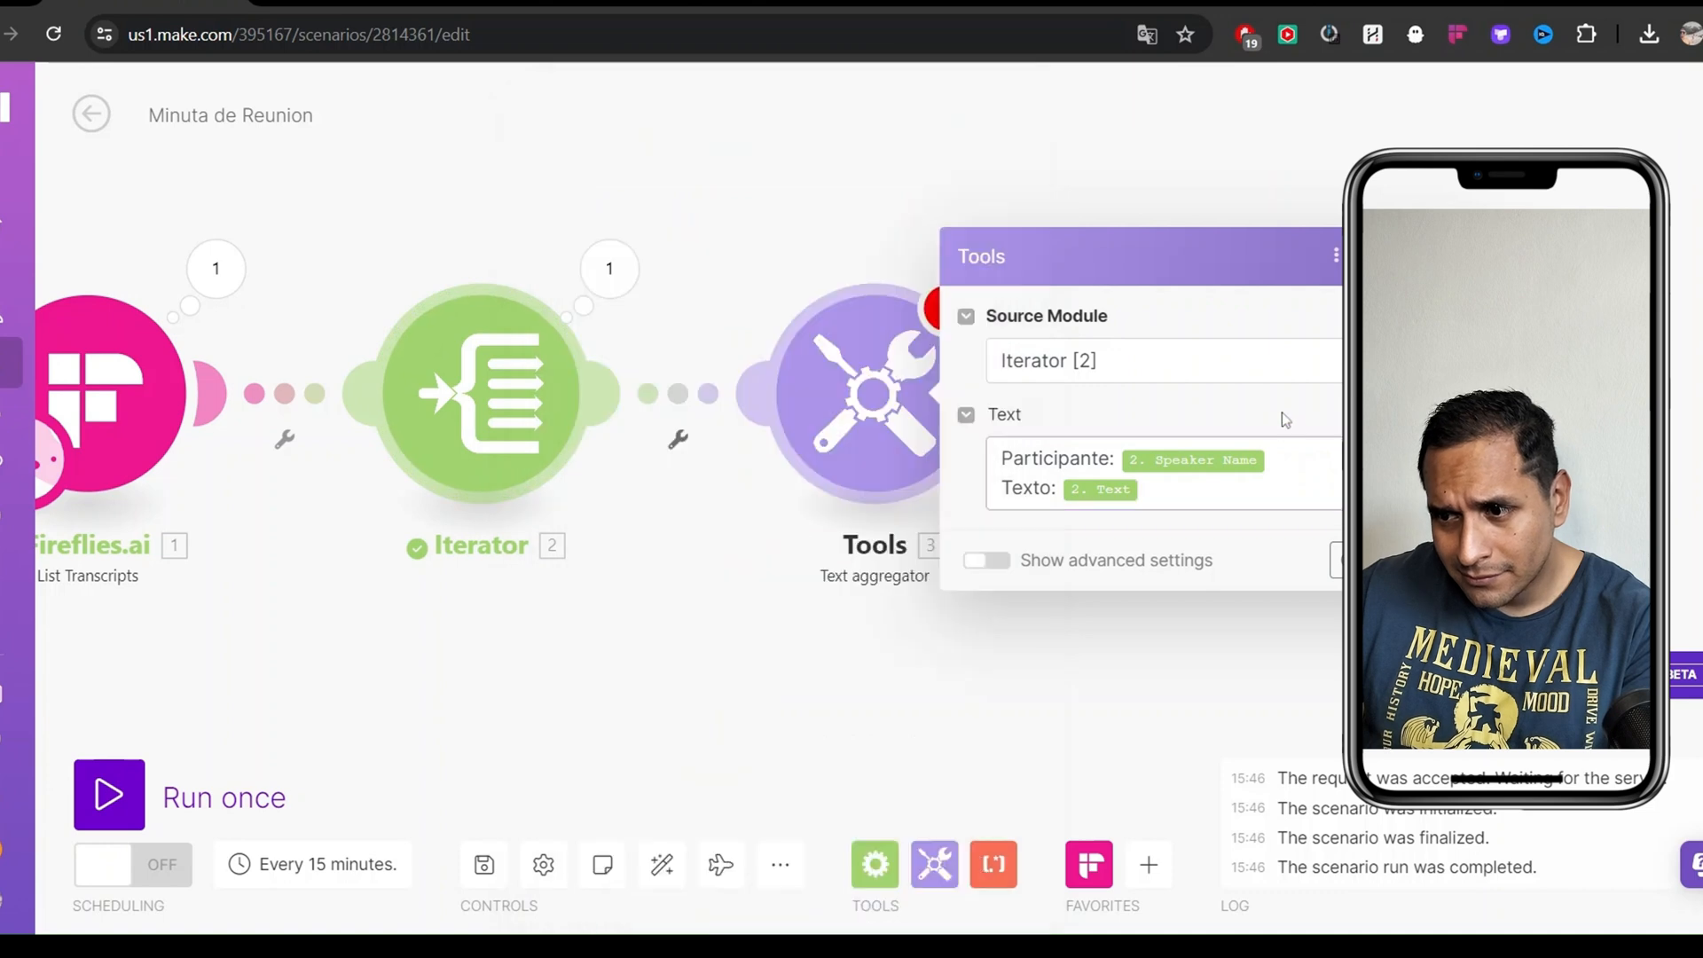
left_click(1453, 545)
Inspect the Fireflies.ai List Transcripts output from the last run and close its details
left_click_drag(1280, 450, 1024, 449)
scroll(1024, 447, "down", 3)
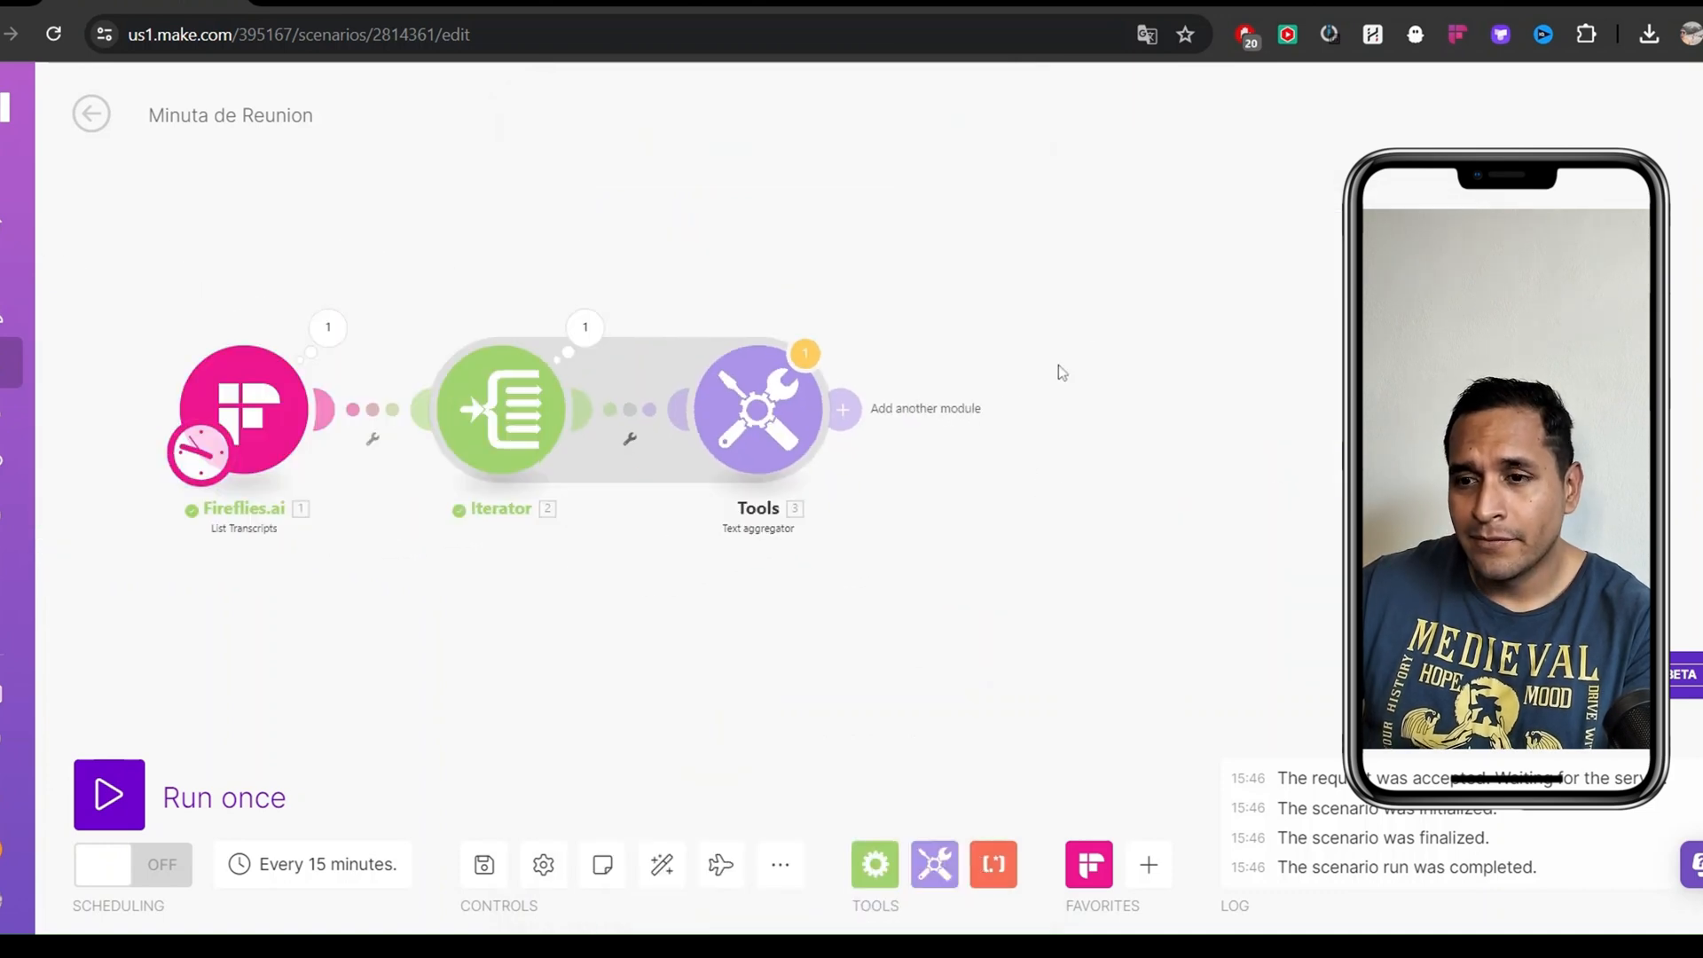
left_click_drag(947, 272, 942, 342)
scroll(990, 295, "down", 1)
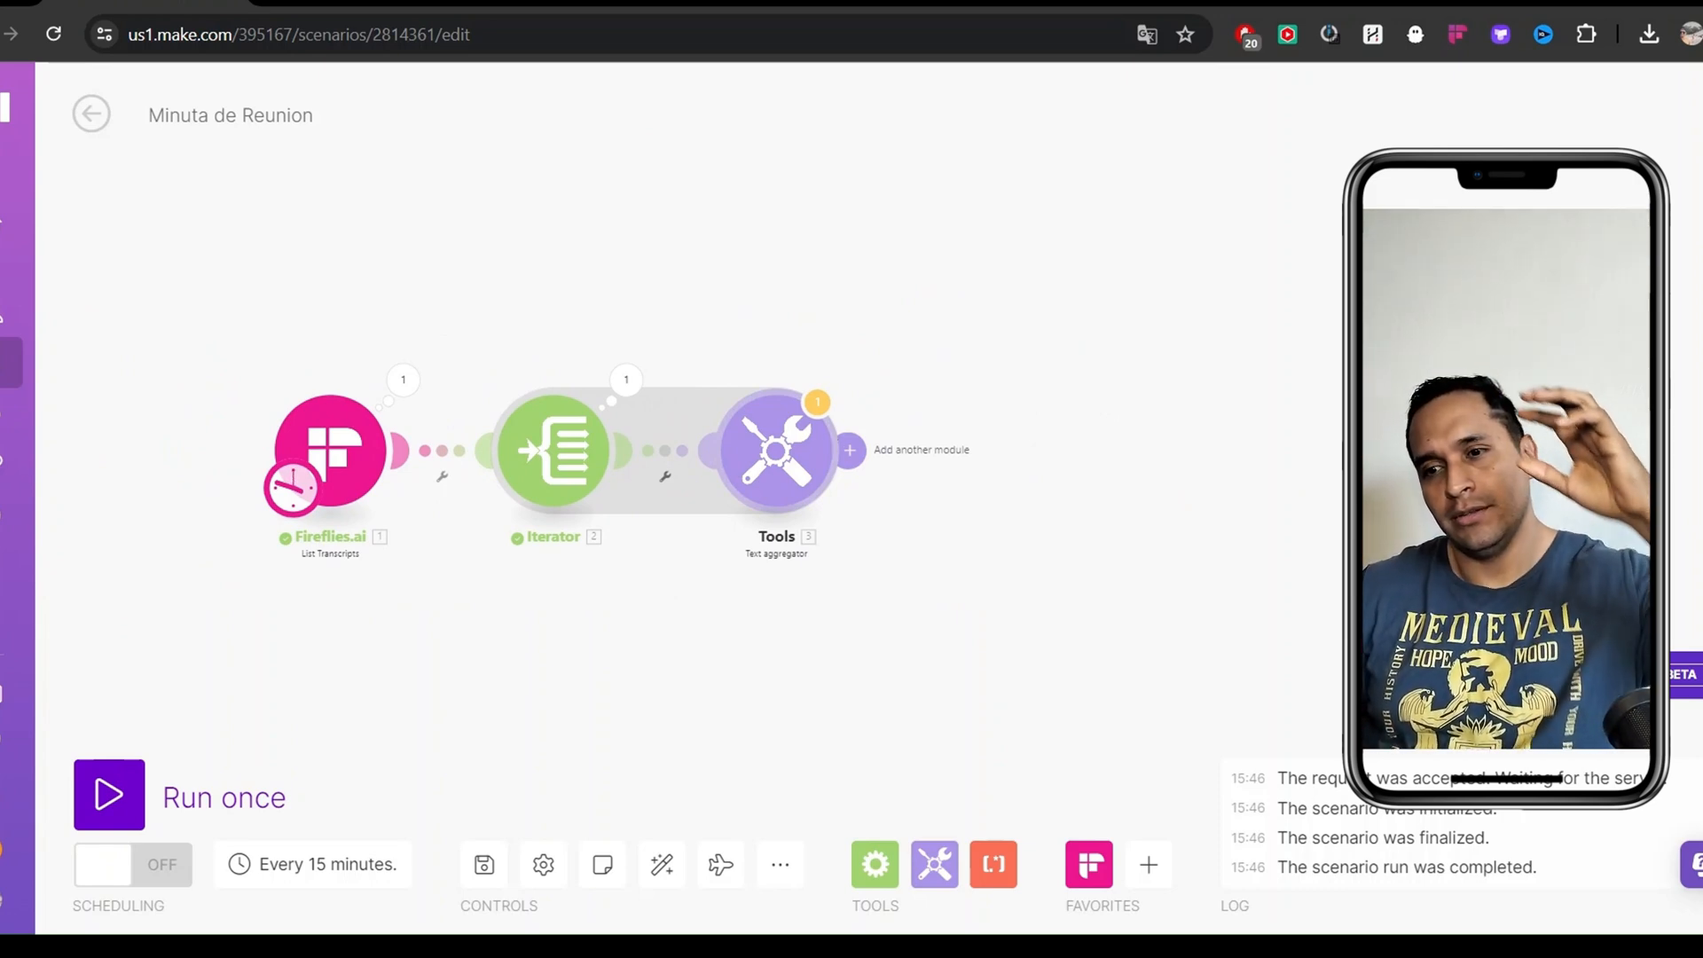
scroll(665, 369, "up", 1)
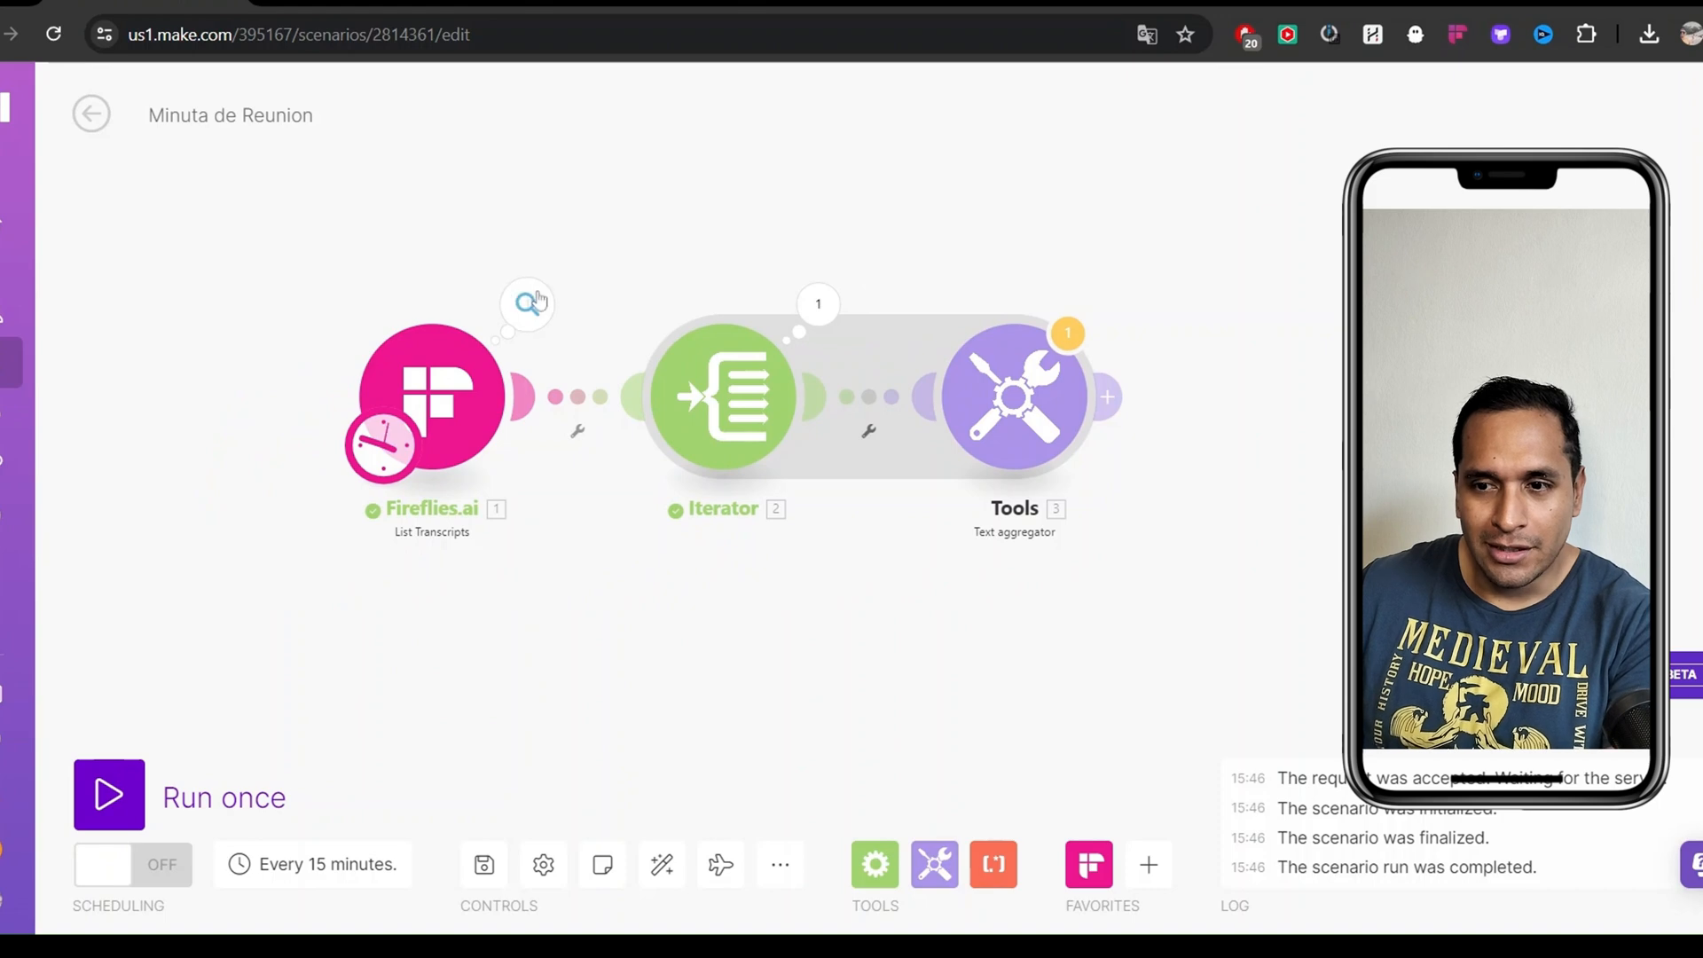
left_click(523, 301)
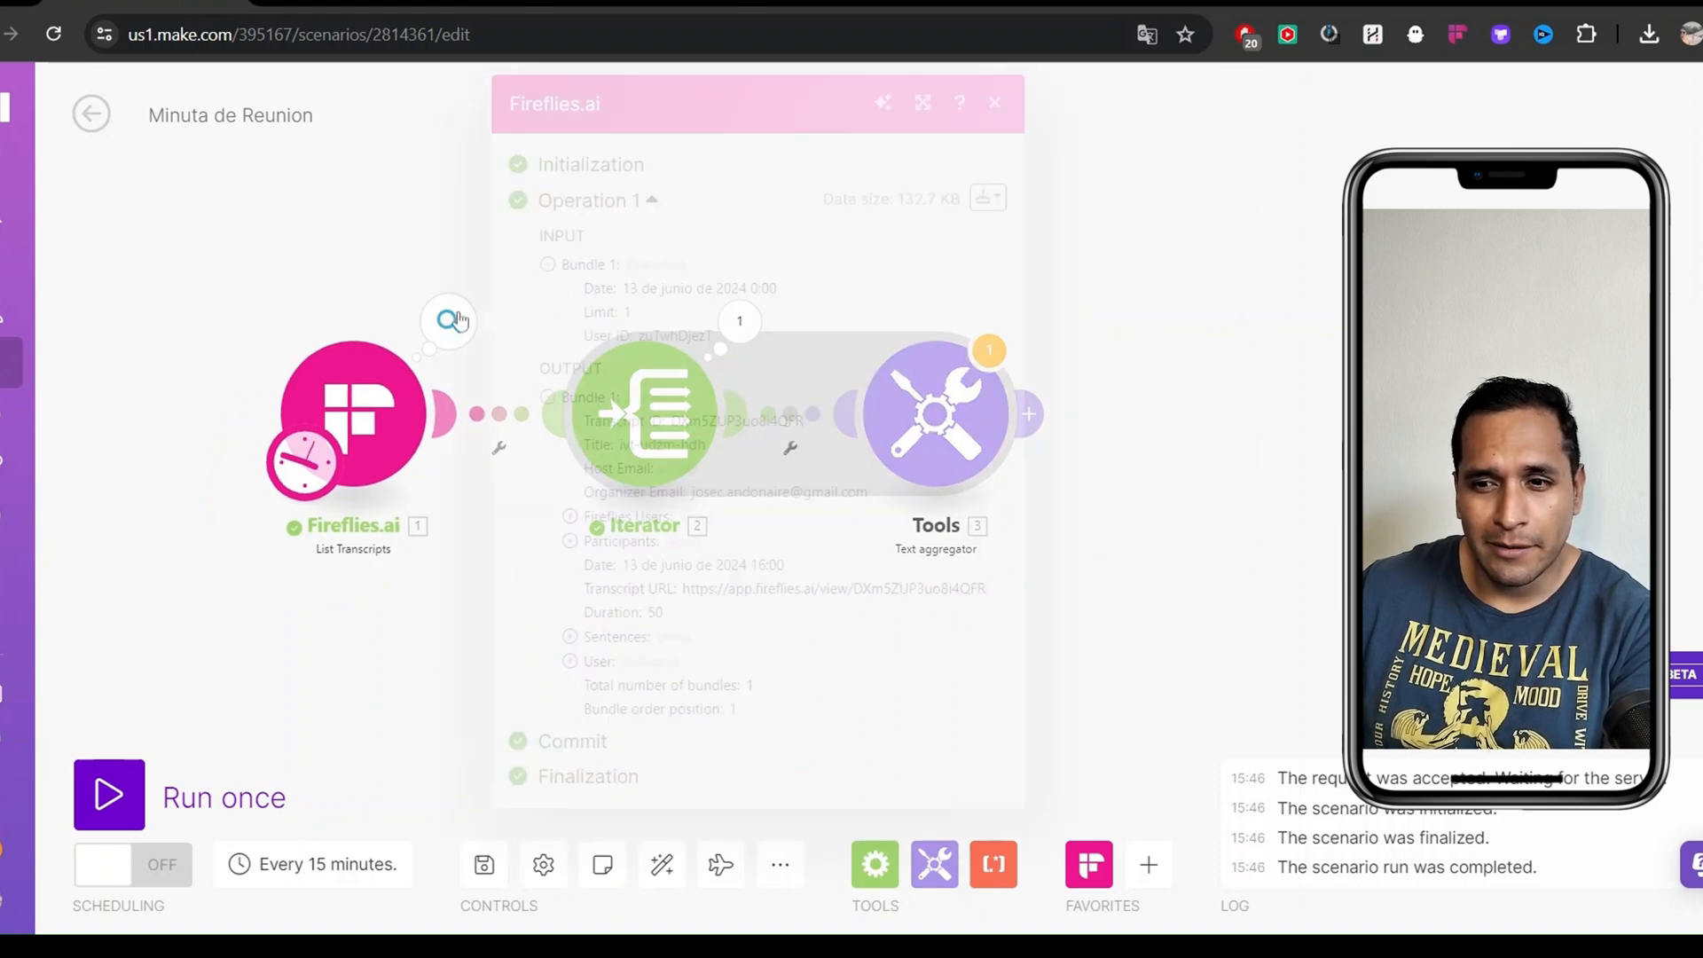
left_click(379, 248)
Add an Anthropic Claude Create a Prompt module after the Text aggregator
left_click_drag(1058, 260, 815, 314)
scroll(816, 356, "down", 1)
left_click(753, 420)
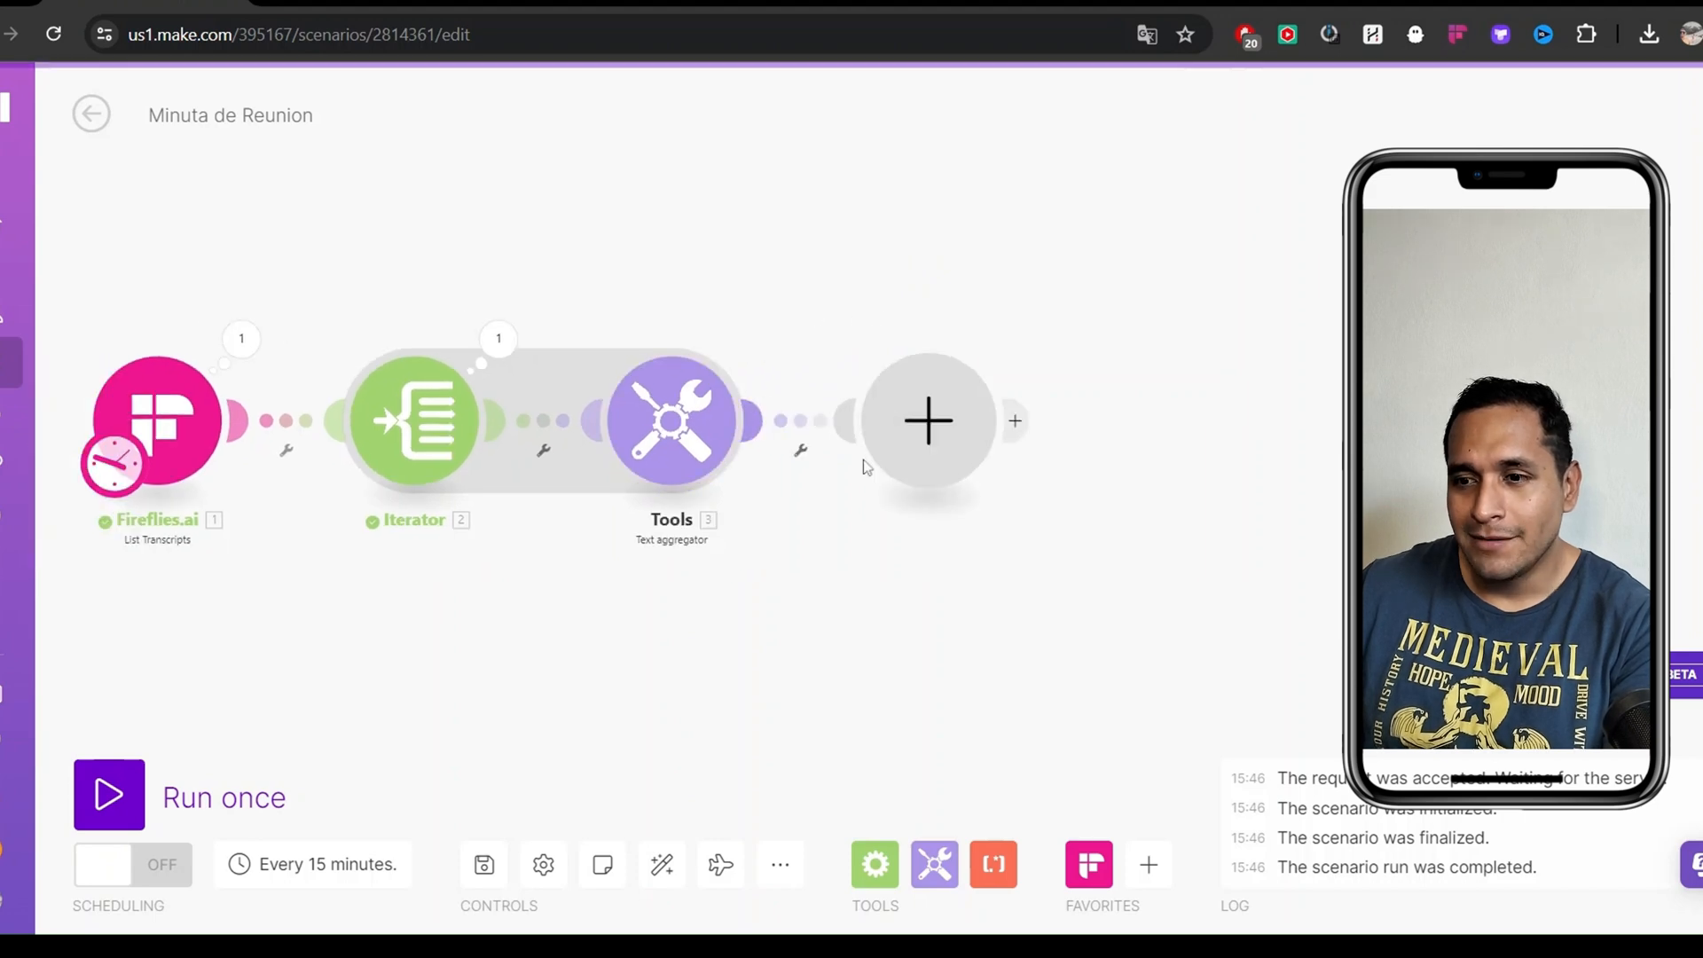
left_click(1135, 596)
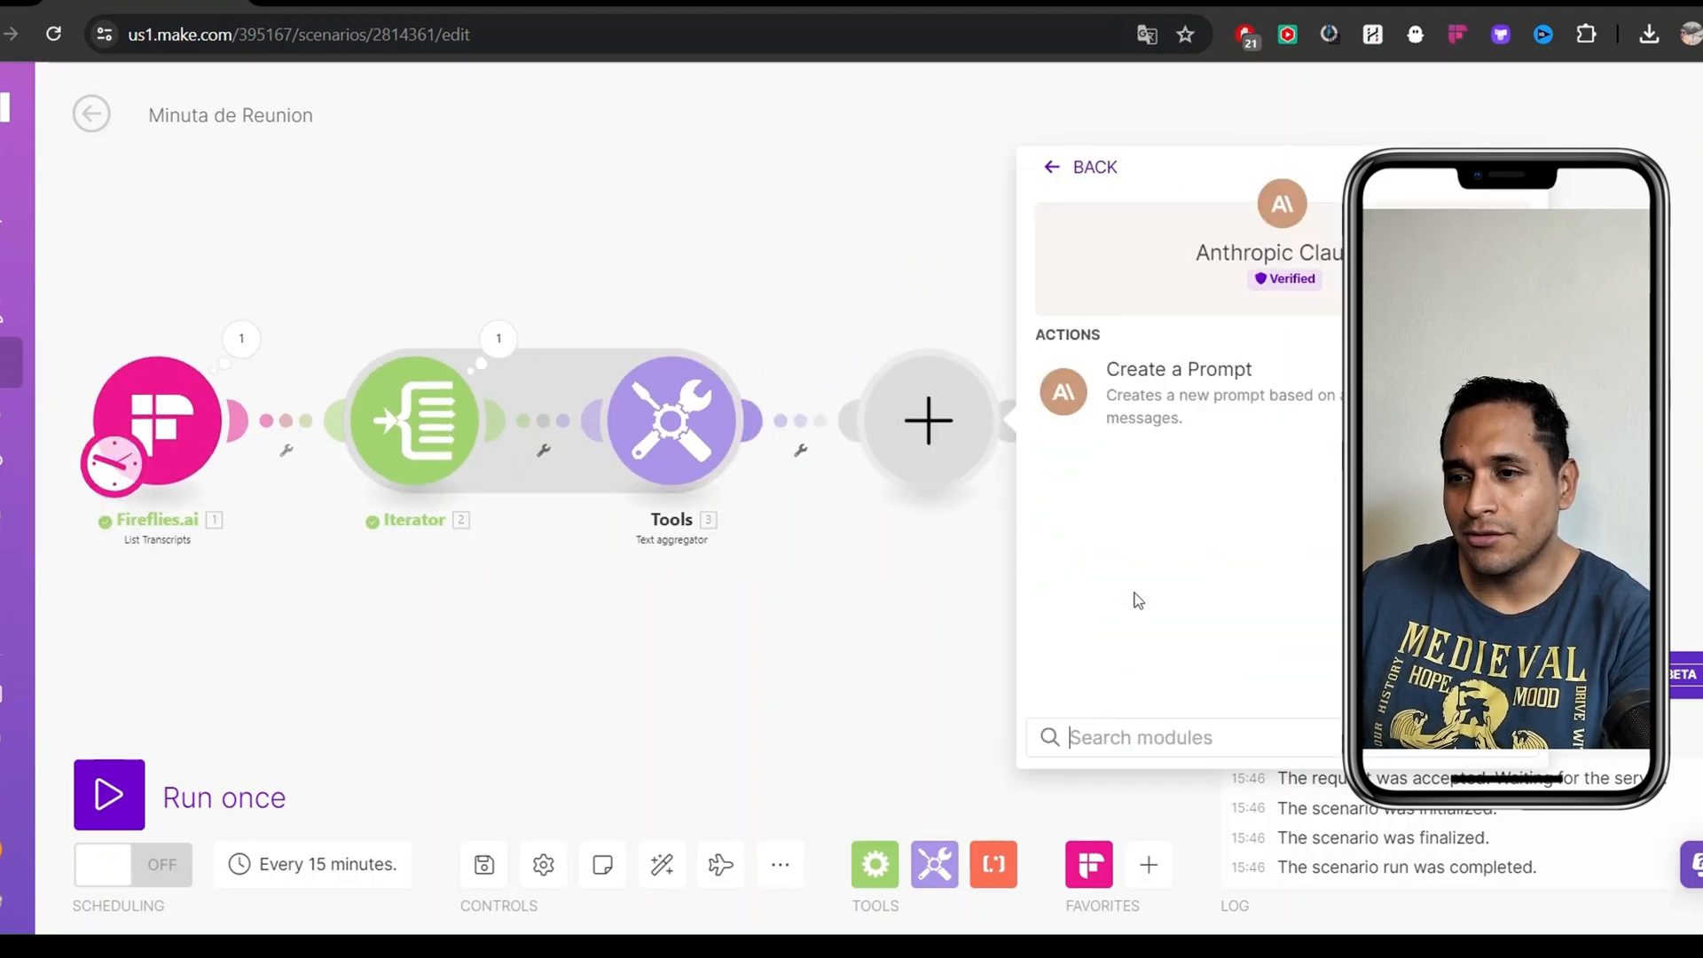
left_click(1222, 399)
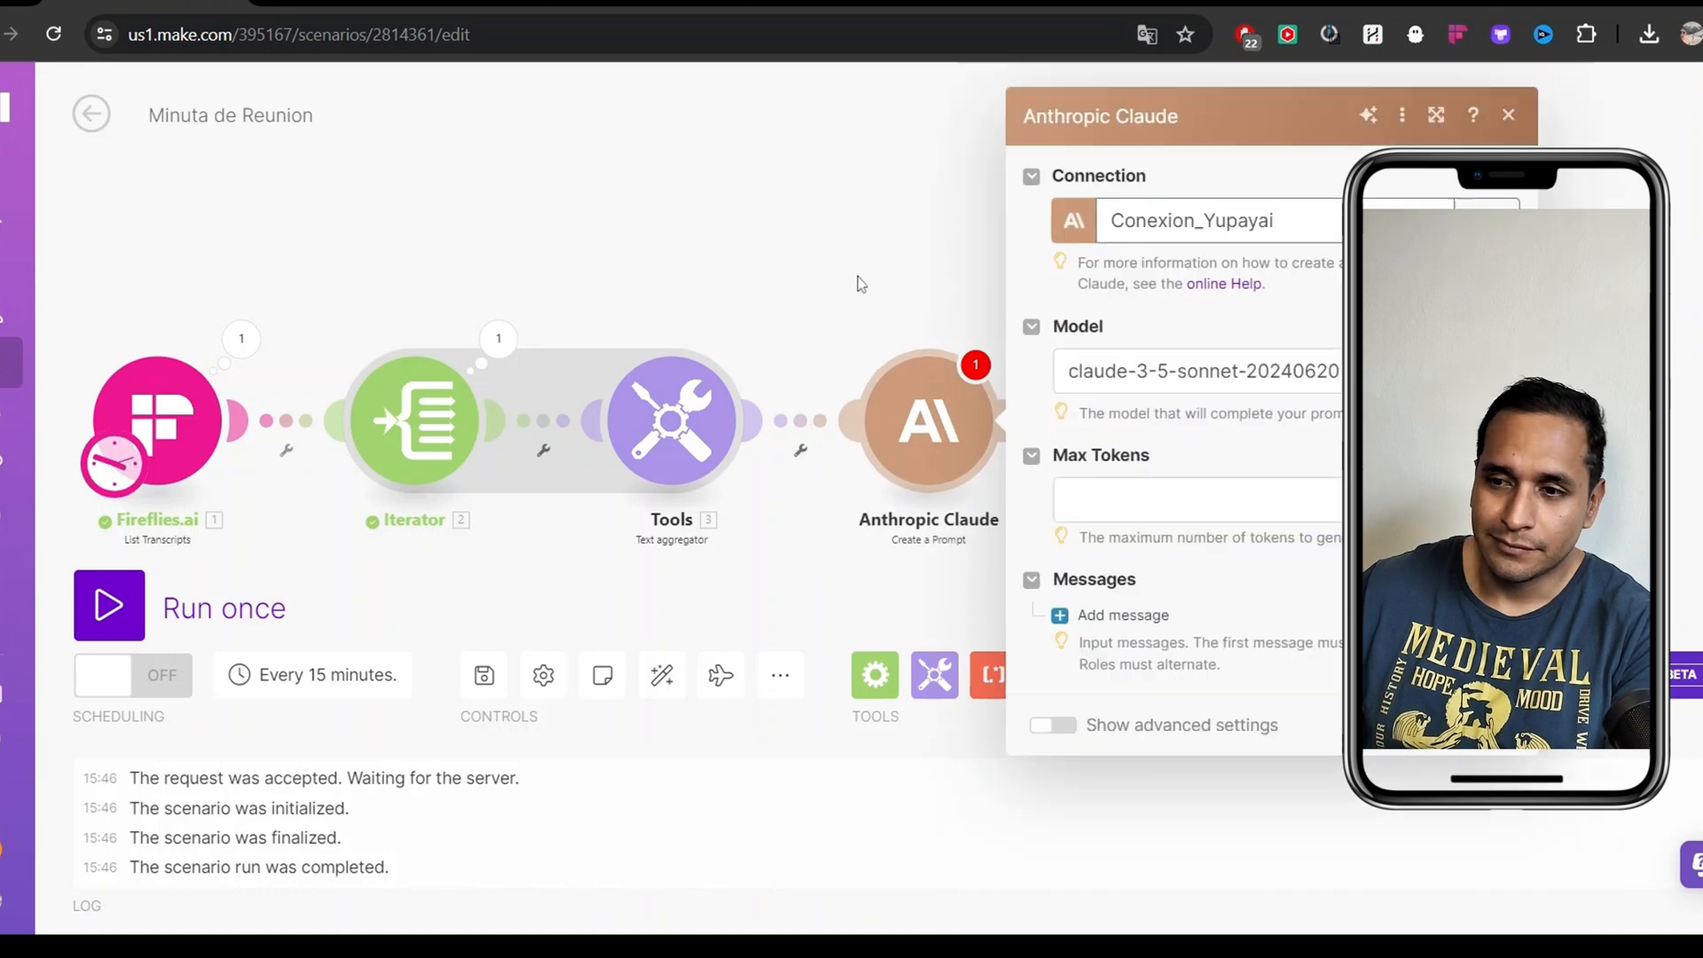
Look at the new connection form of the Claude module, including its API Key field, and leave it without saving
left_click(857, 284)
left_click(928, 408)
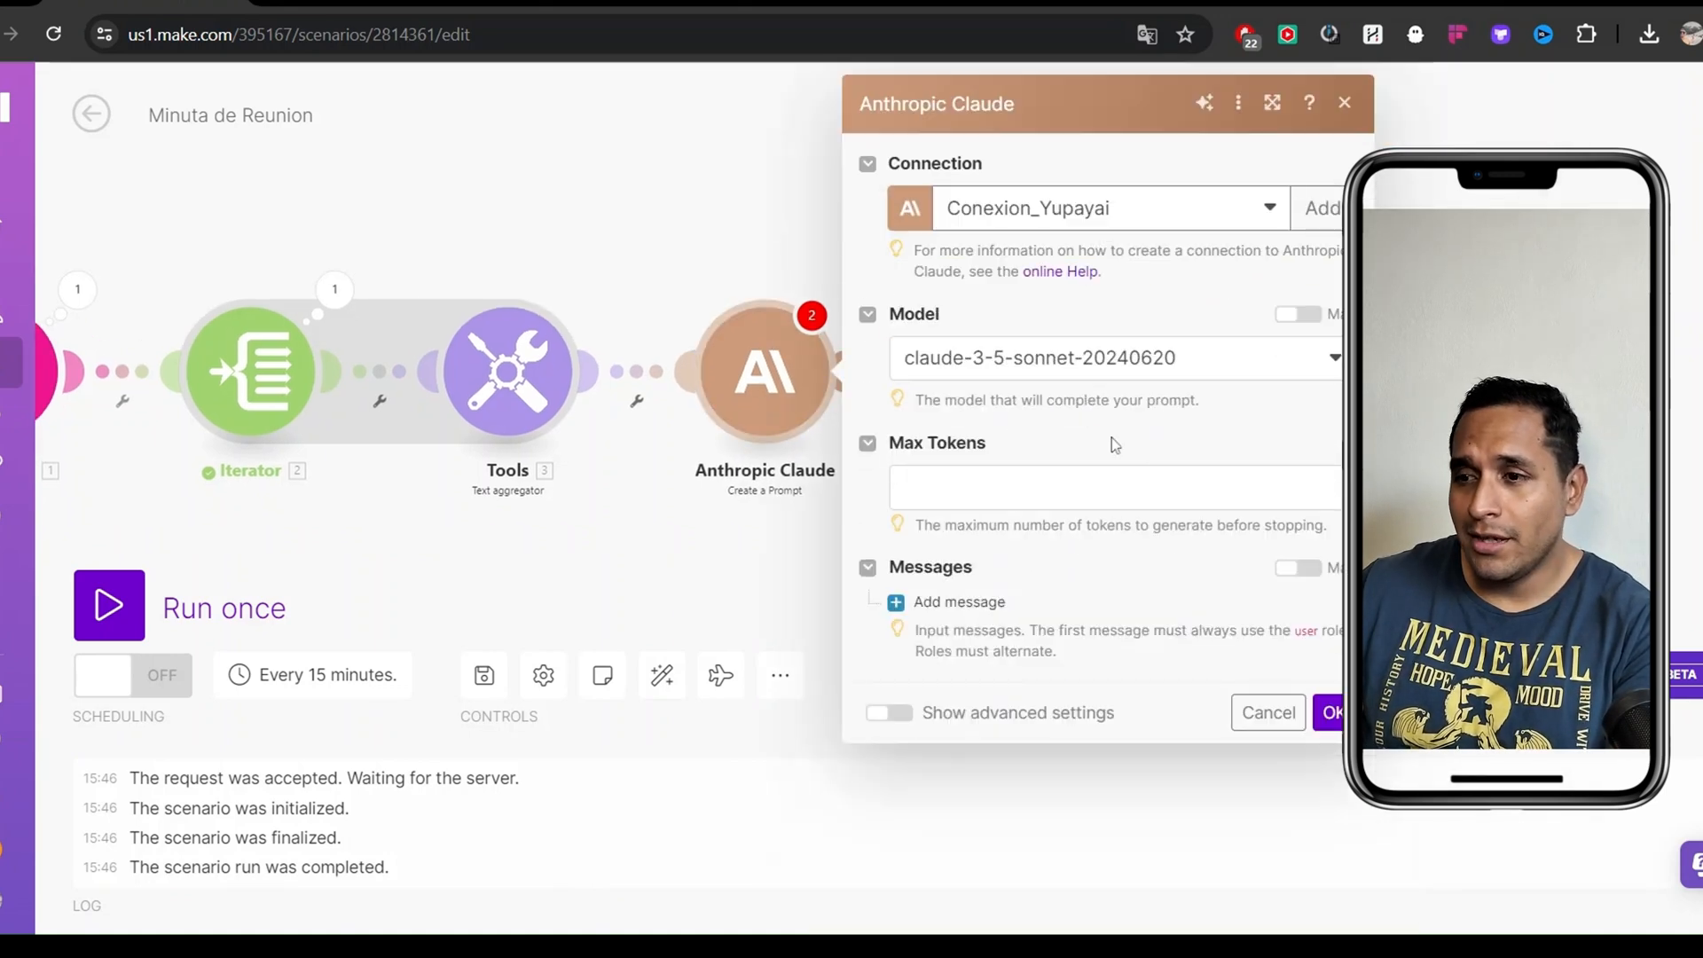
left_click(1319, 208)
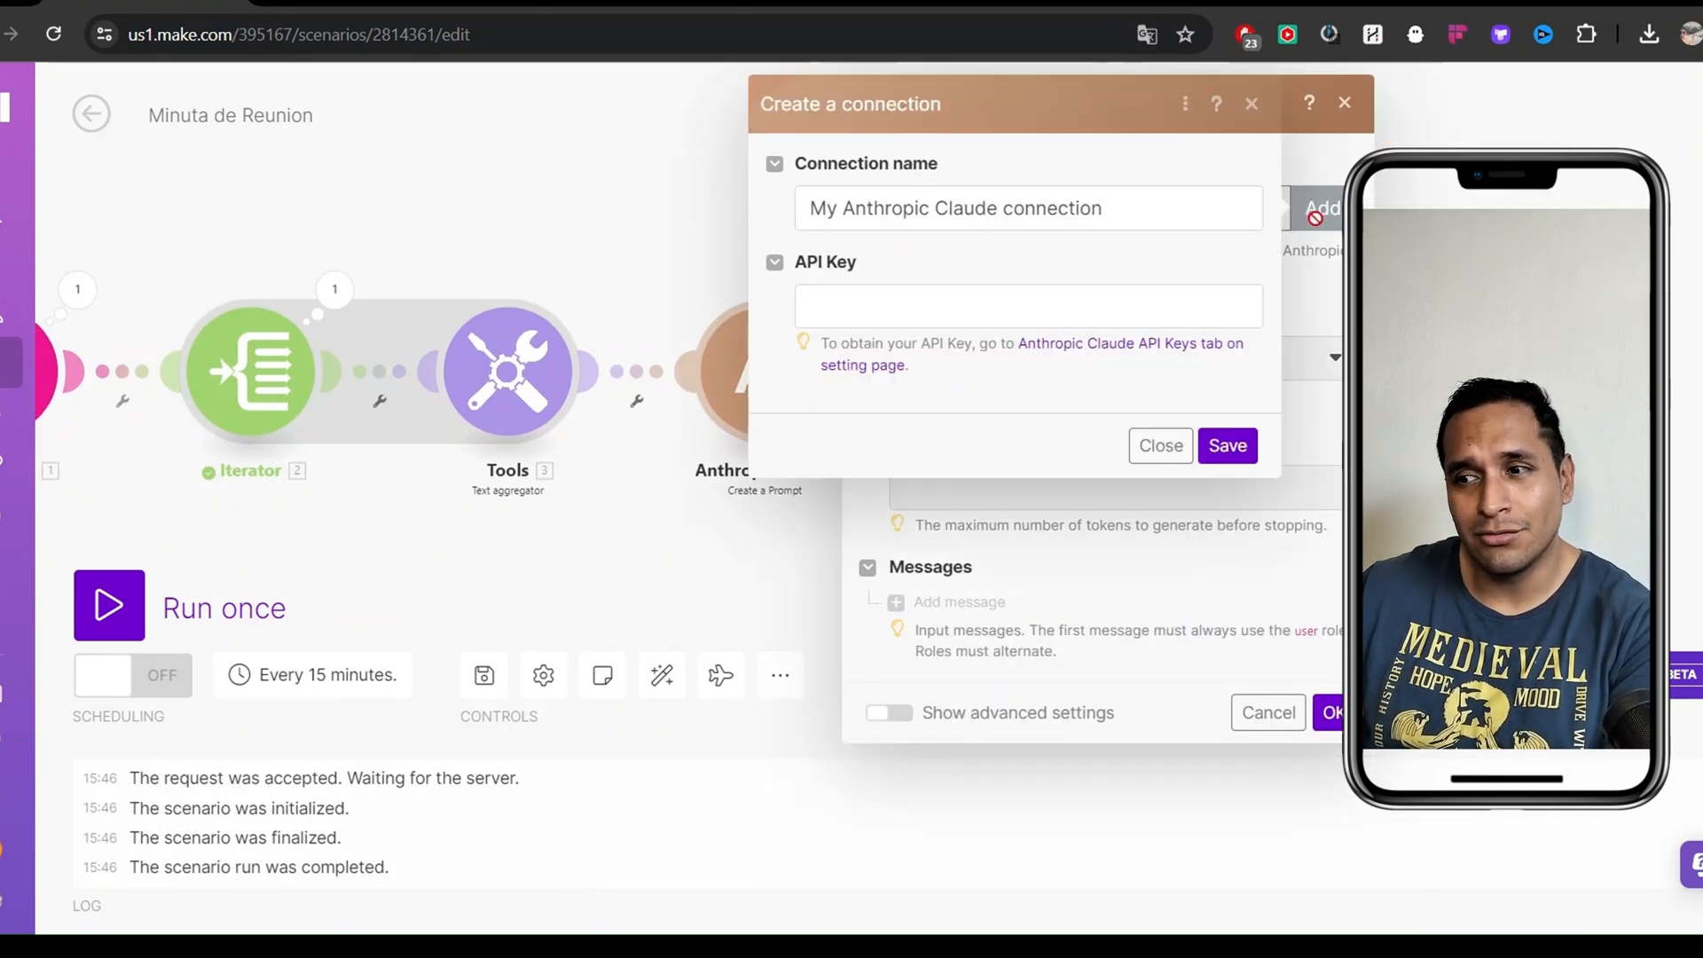
left_click(895, 306)
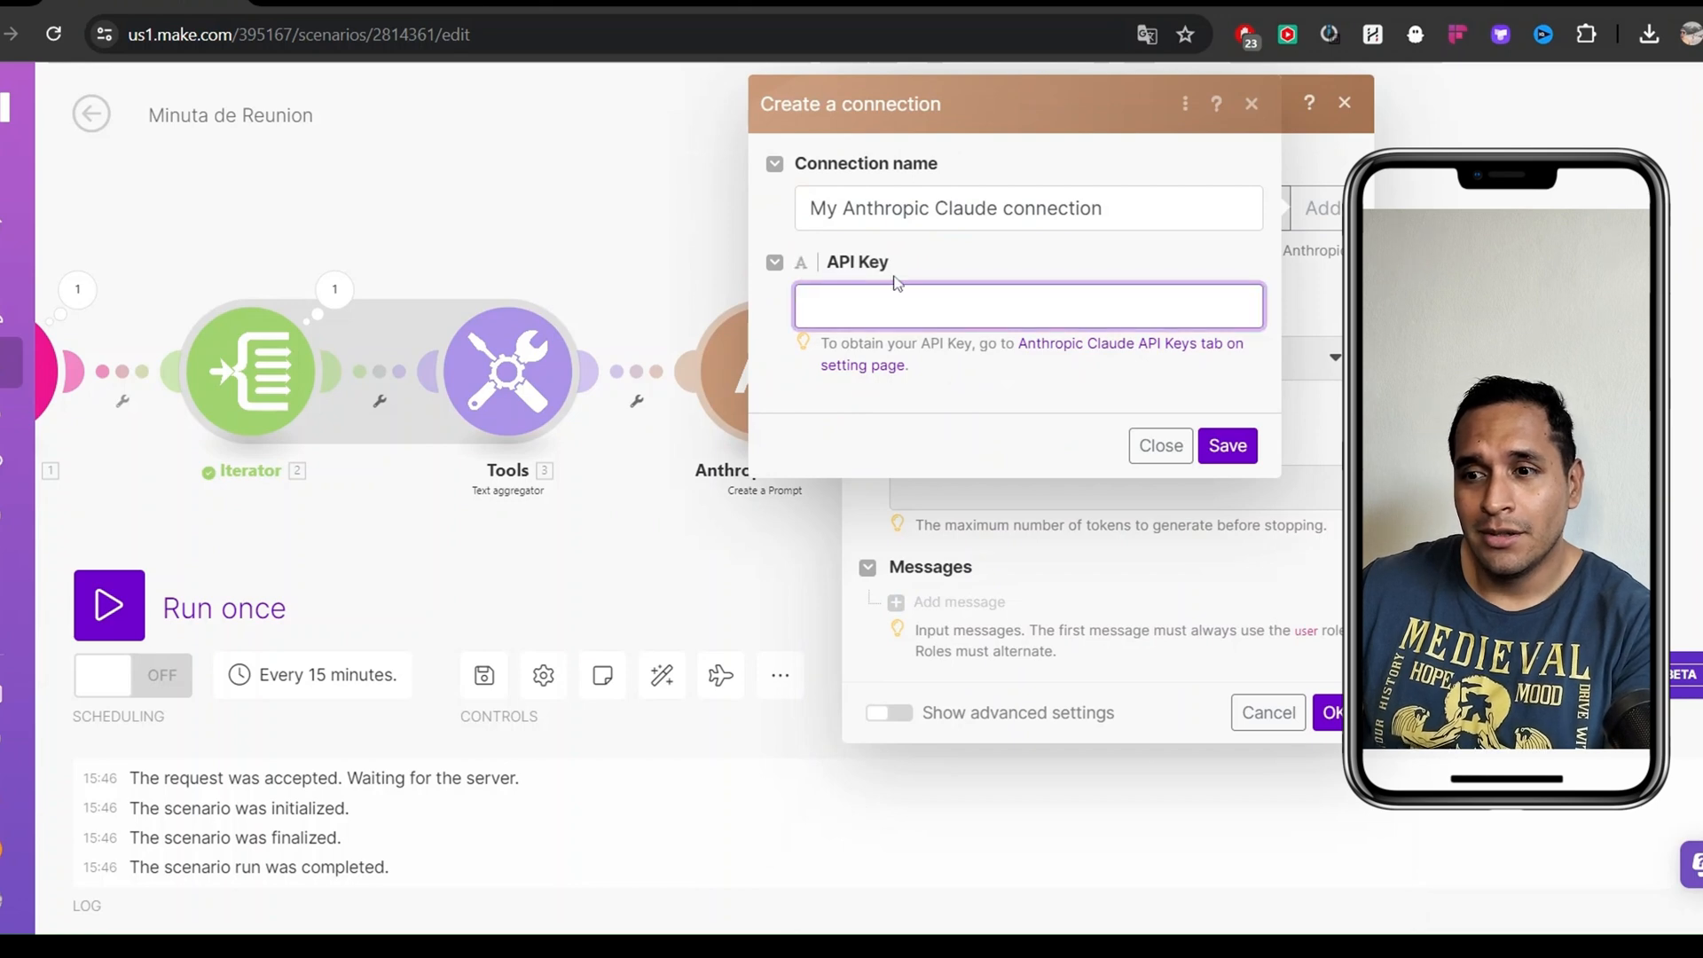
left_click(551, 213)
Set Max Tokens to 4000 in the Anthropic Claude module
left_click_drag(706, 270, 920, 218)
scroll(920, 220, "down", 1)
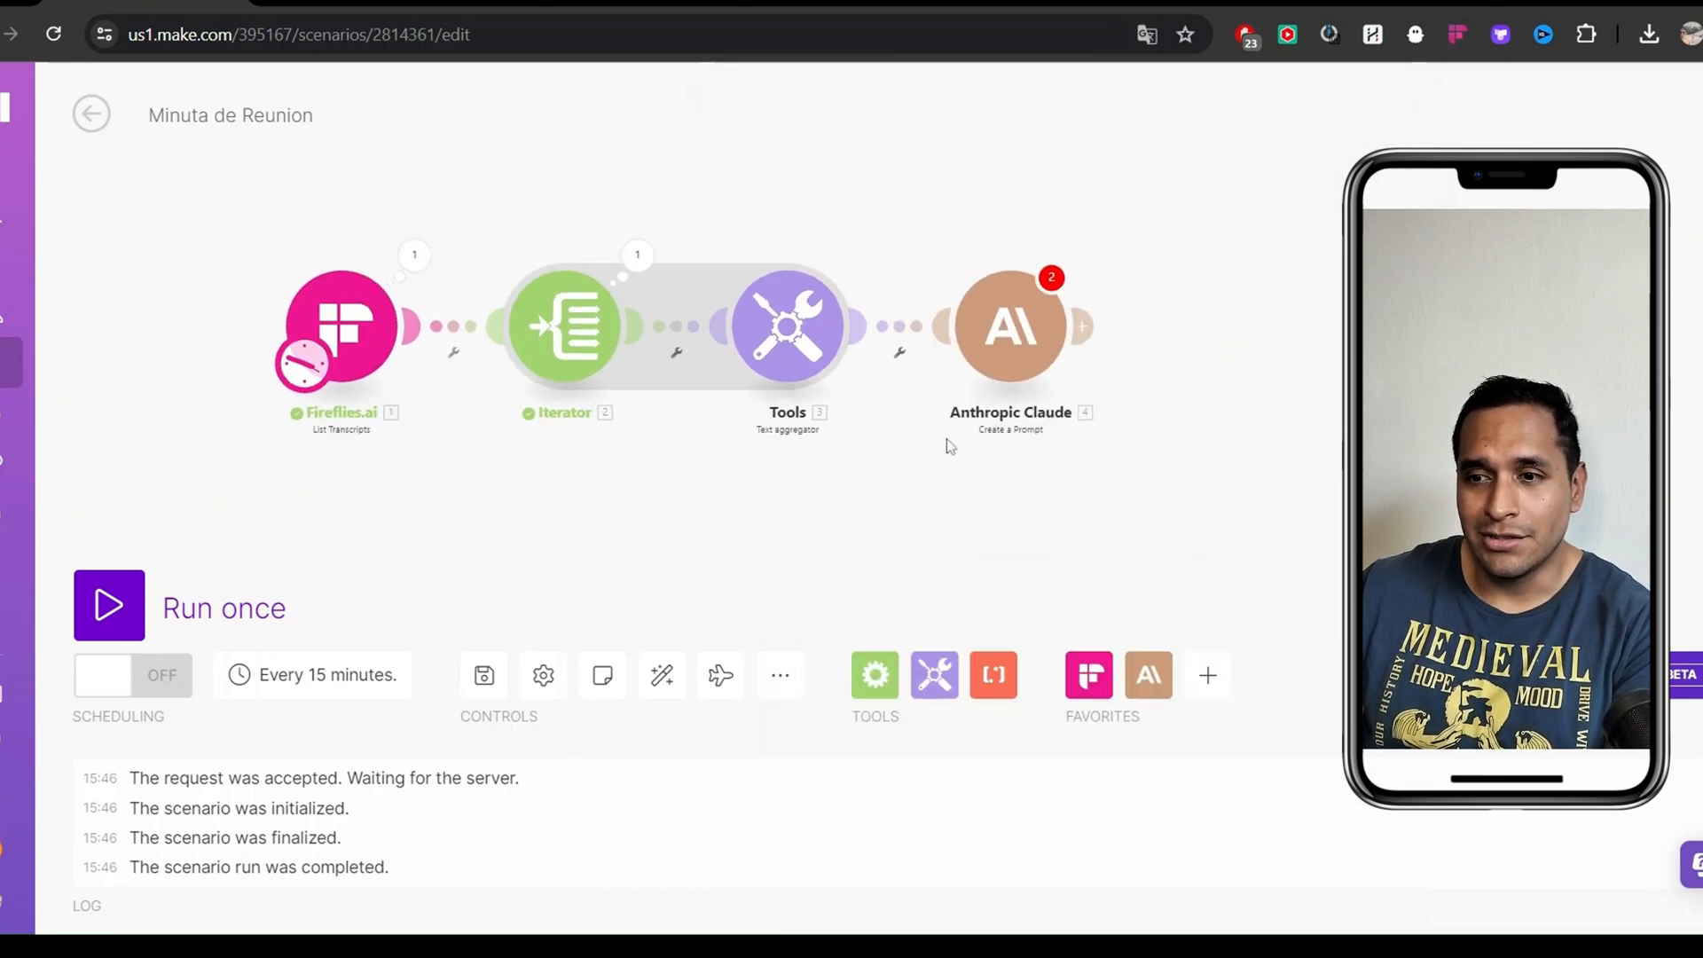
left_click_drag(947, 439, 761, 436)
left_click(846, 330)
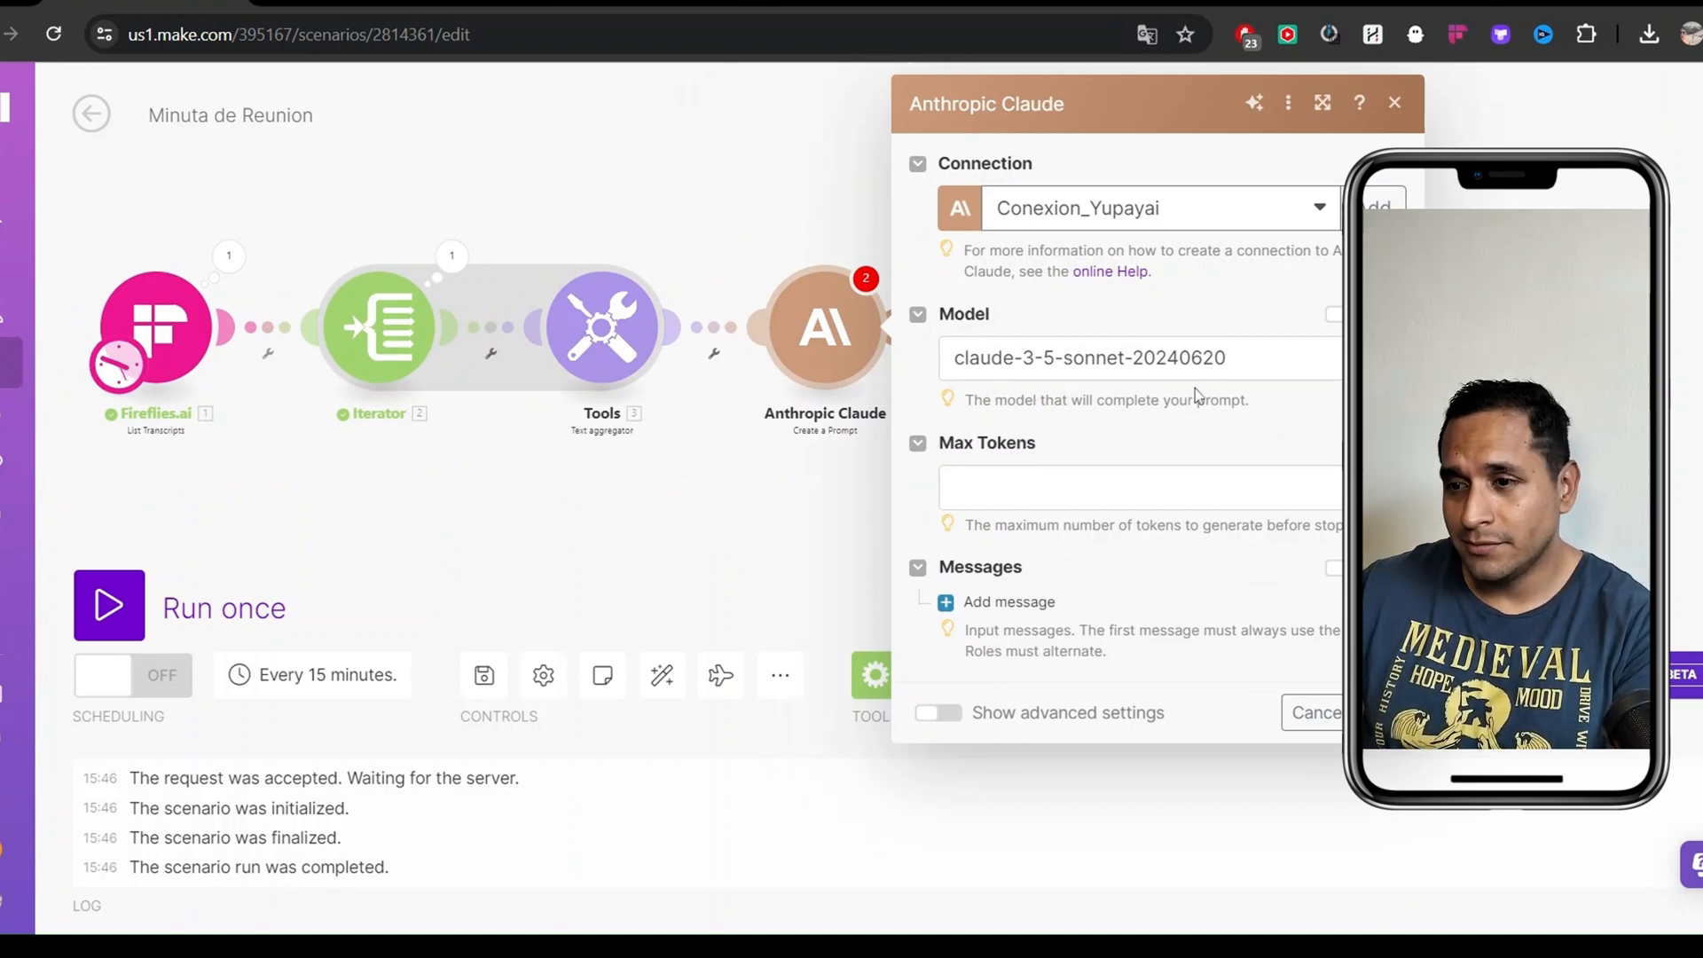
left_click(1153, 488)
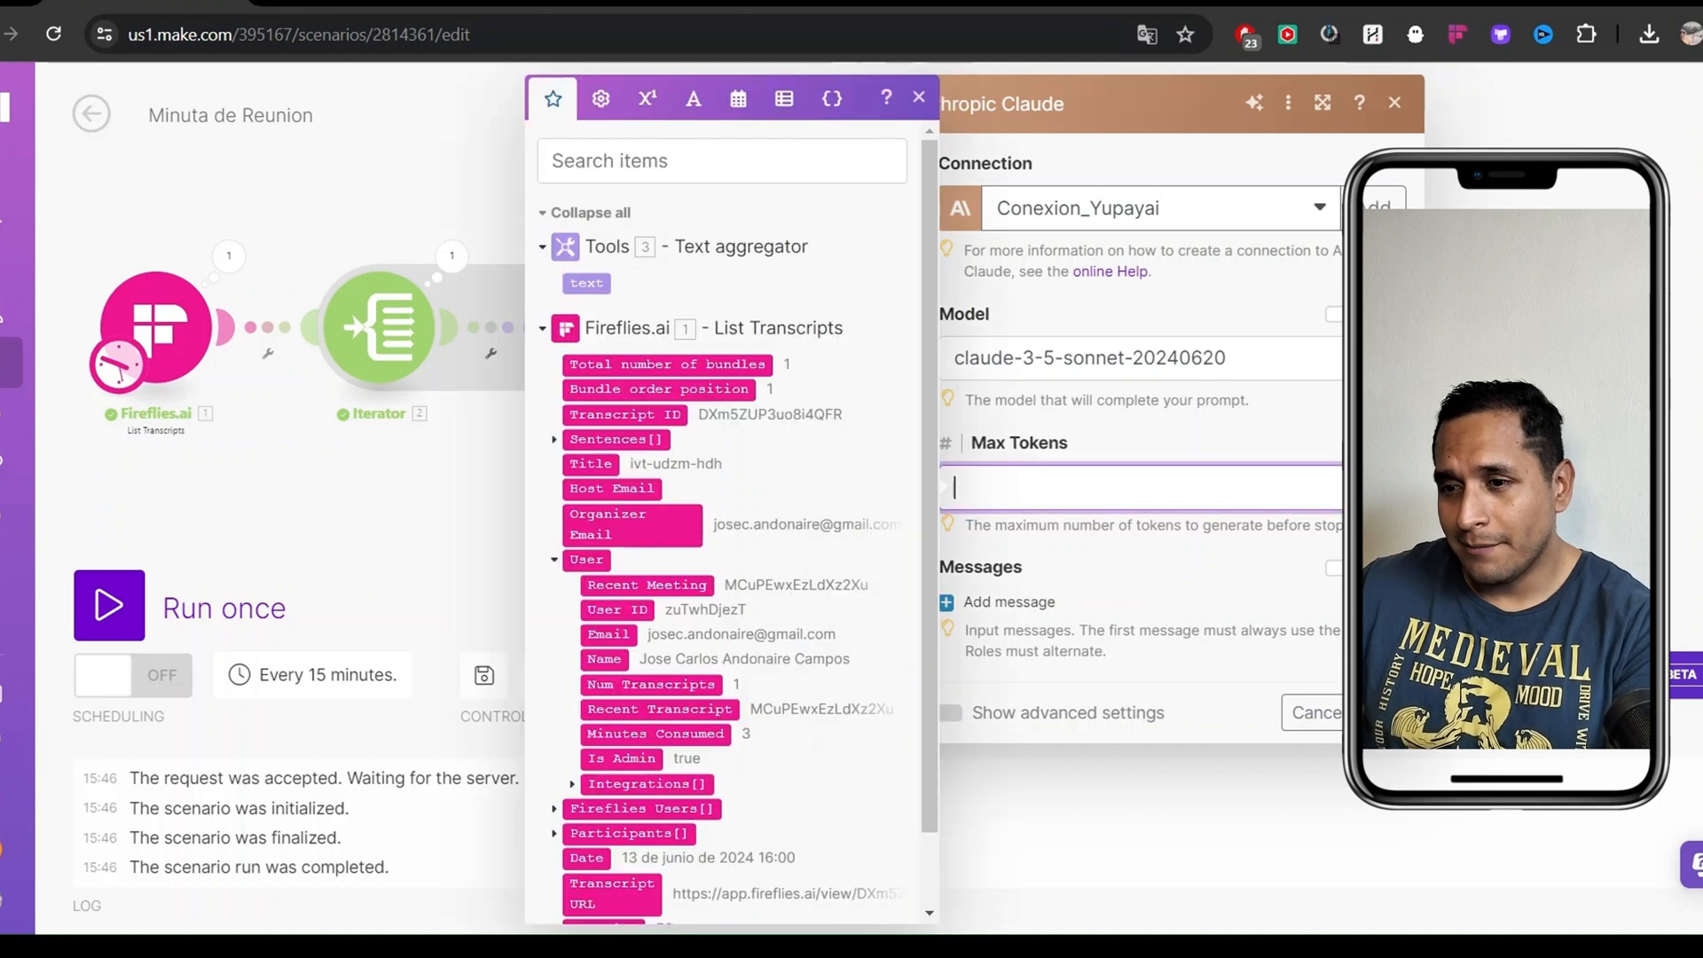
type("4000")
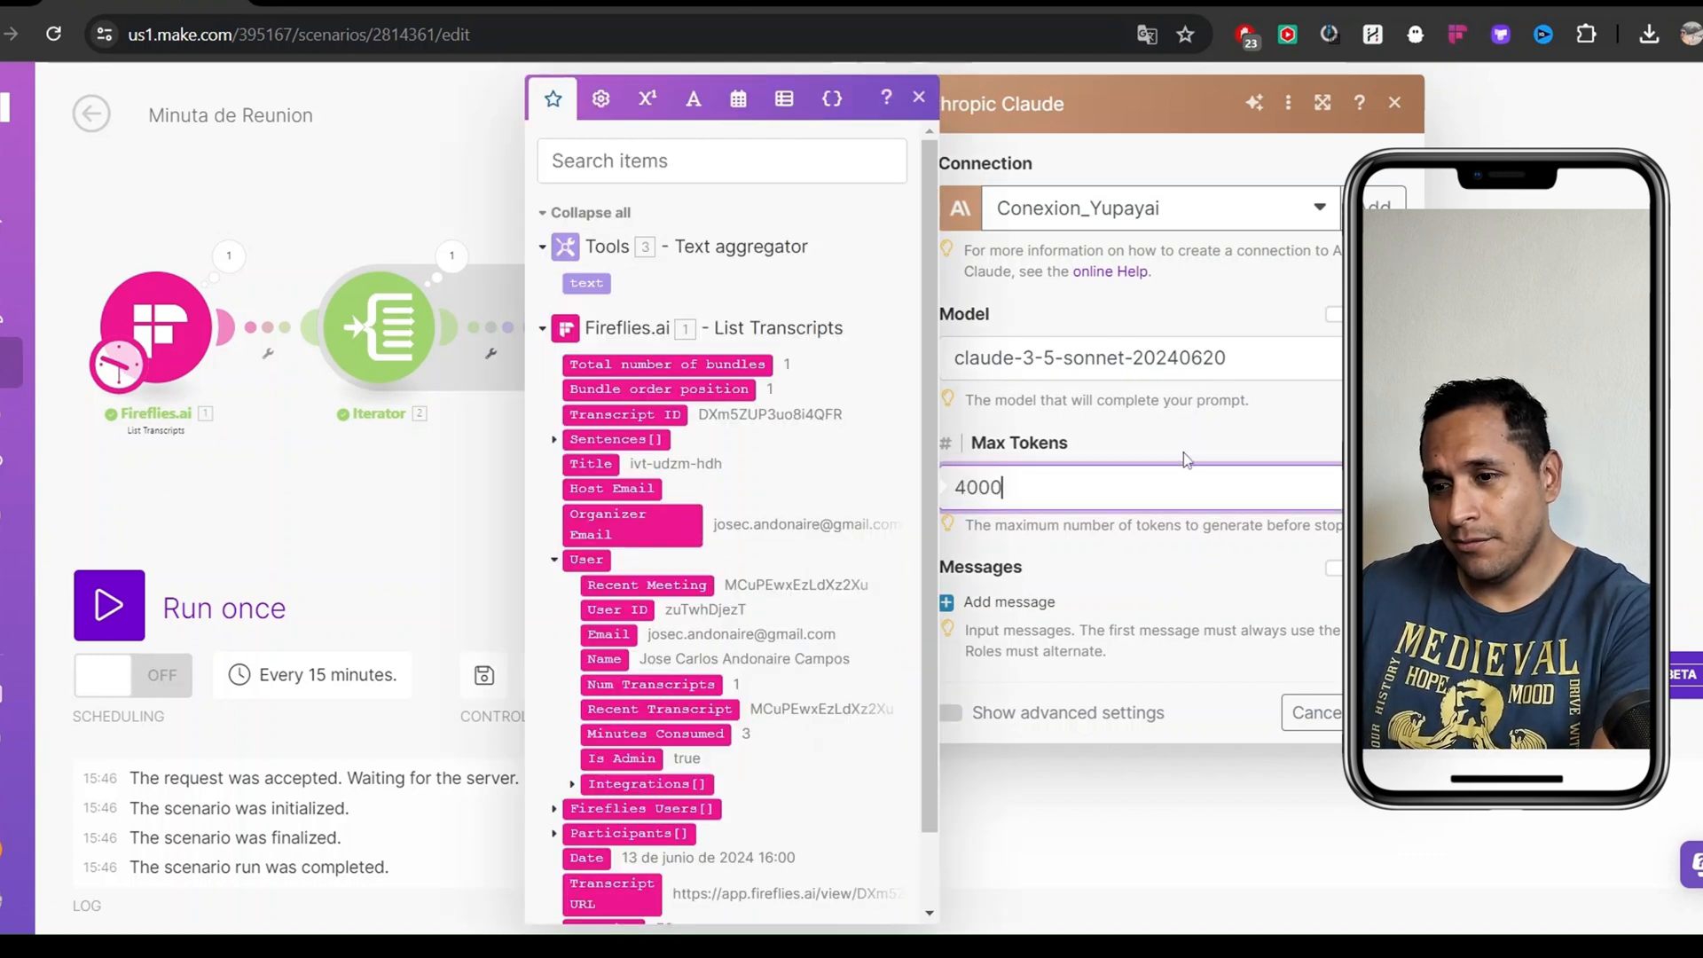
left_click(1185, 449)
Add a first message to the Claude prompt and set its role to User
left_click(1008, 601)
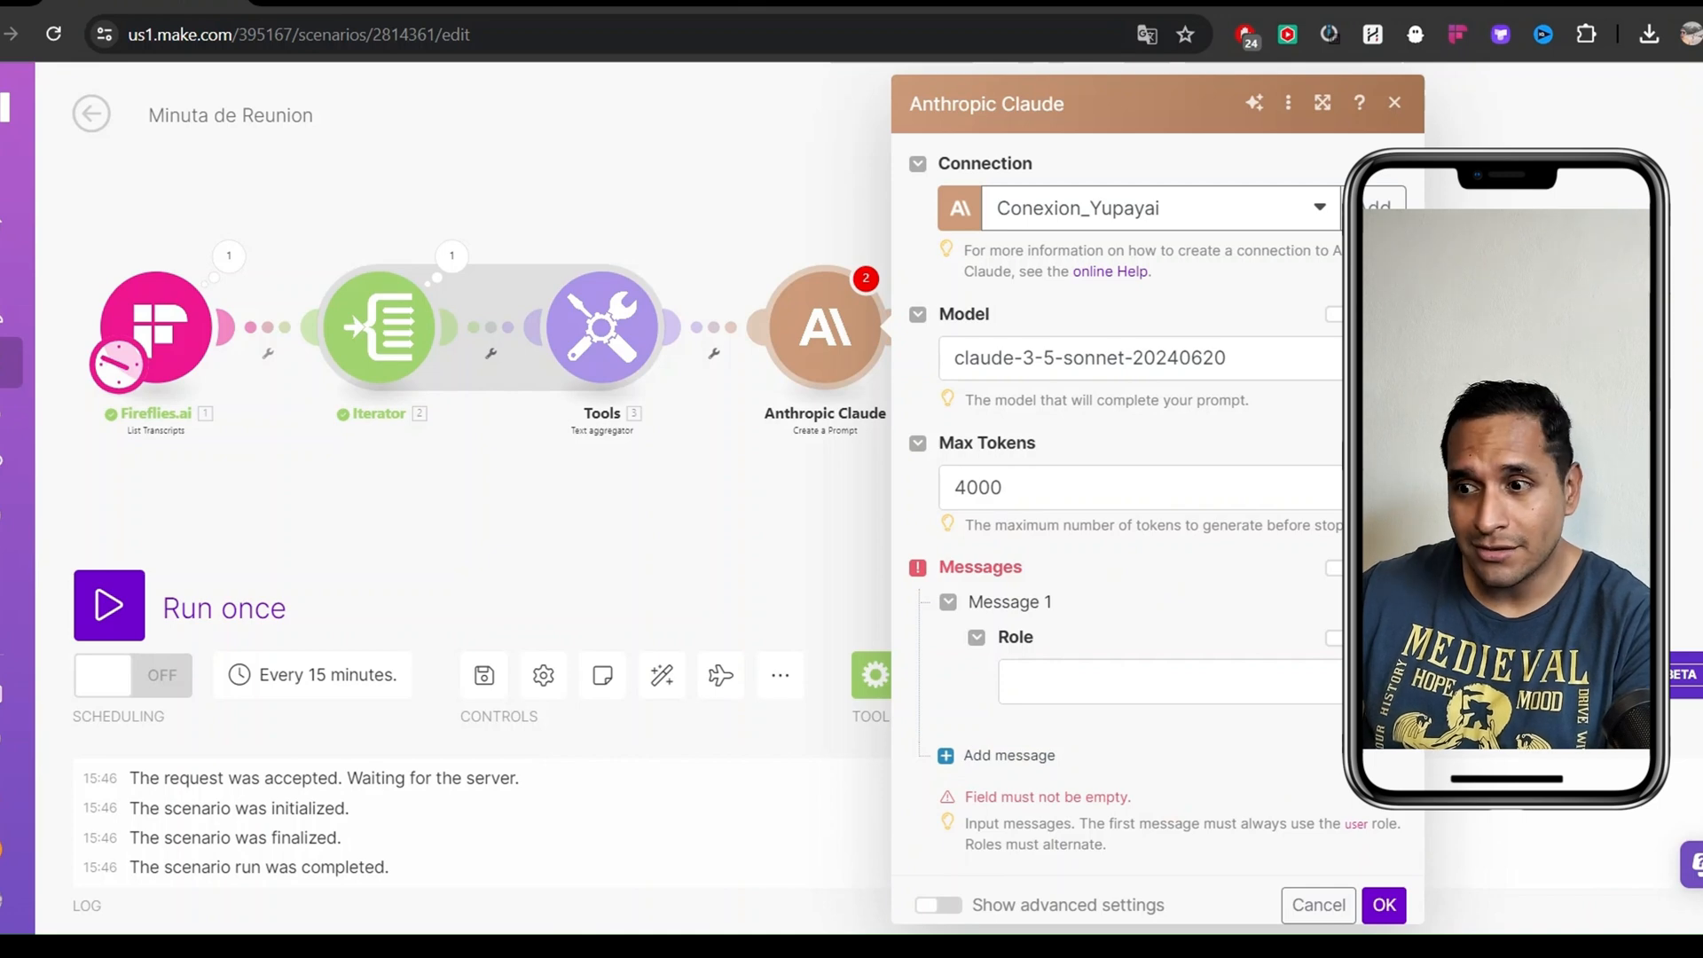
left_click(470, 188)
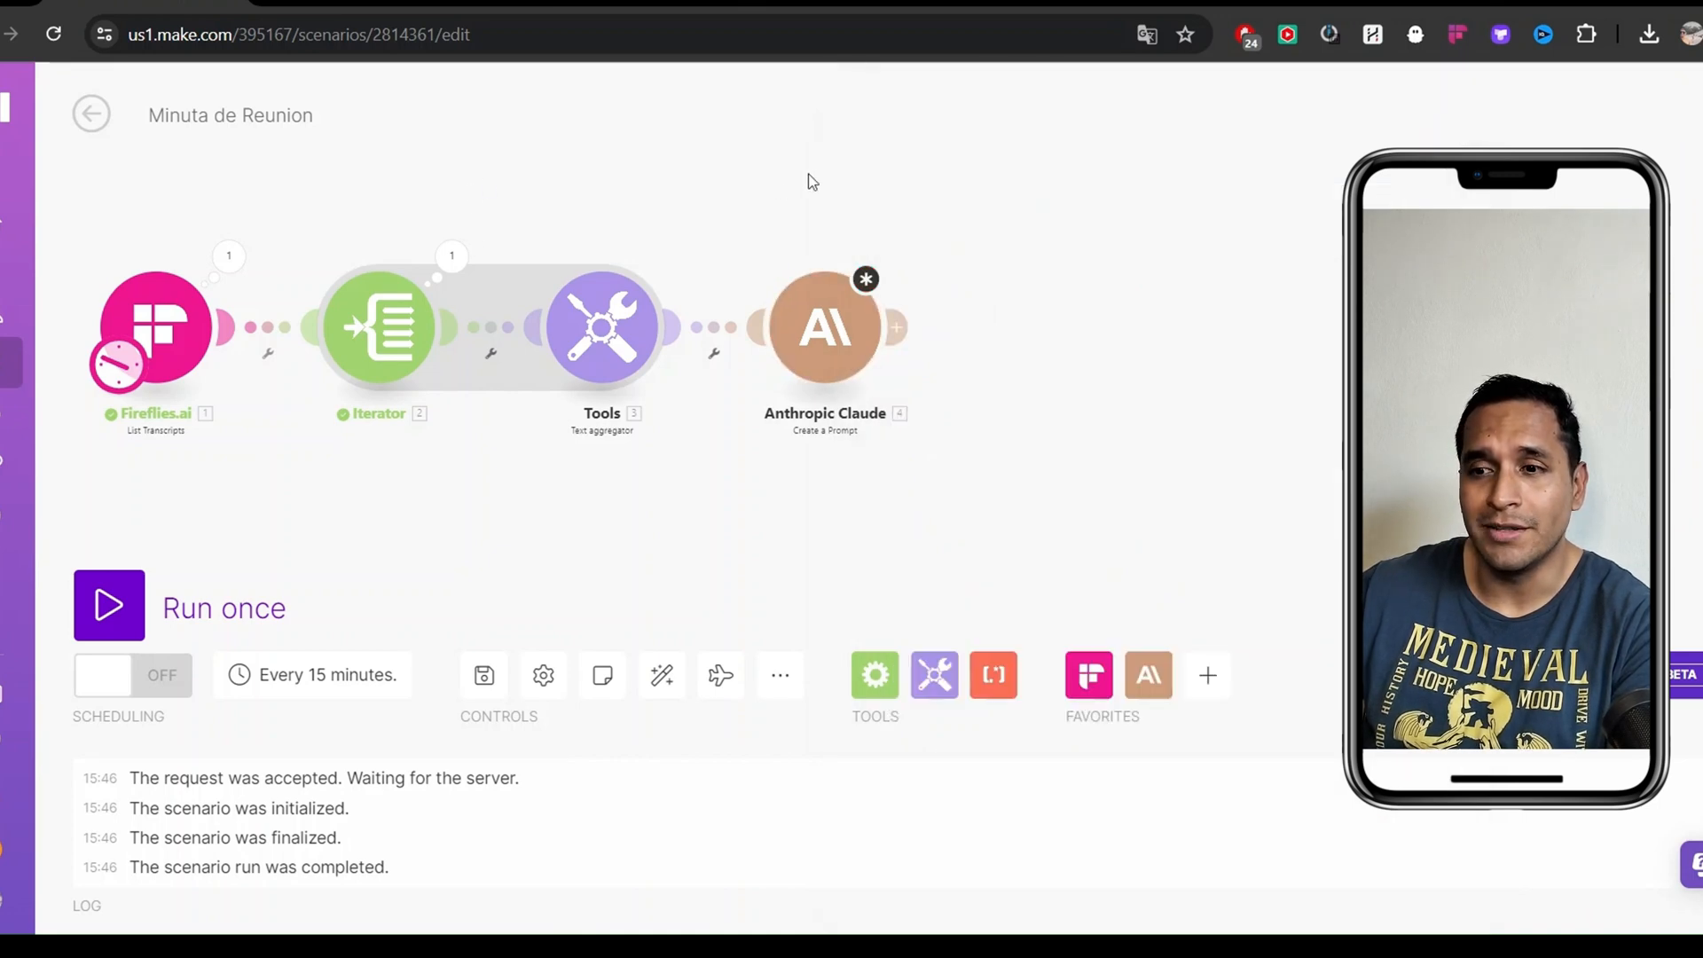
left_click(829, 301)
scroll(1057, 430, "down", 1)
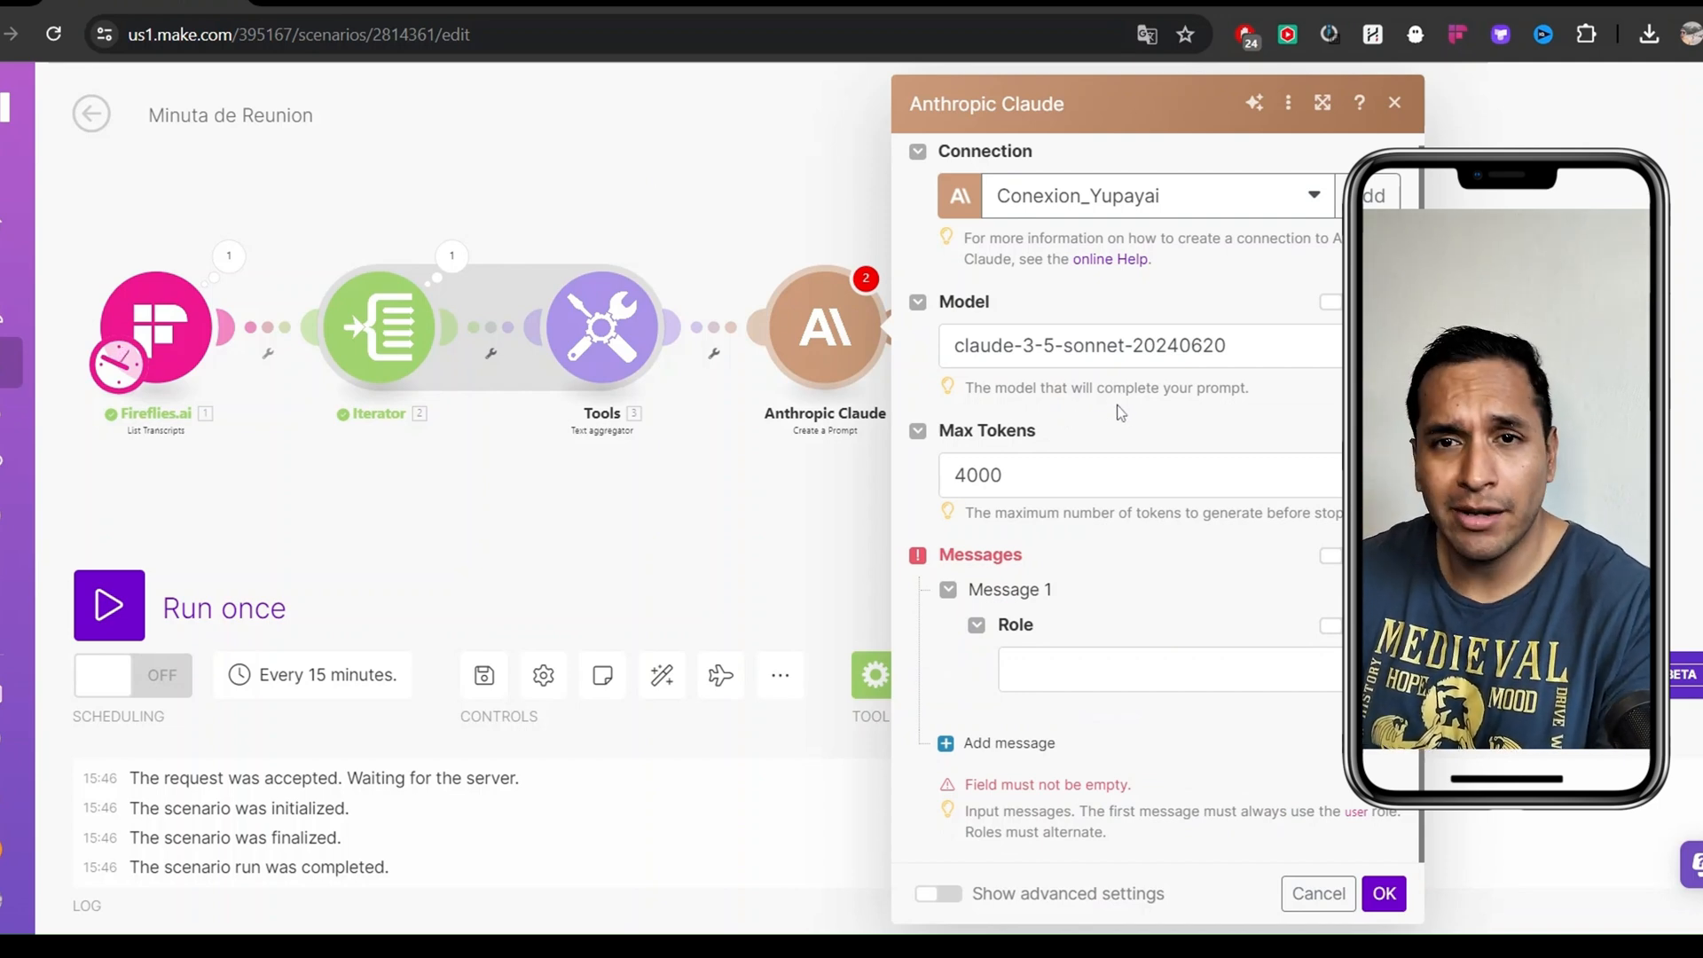
left_click(1228, 667)
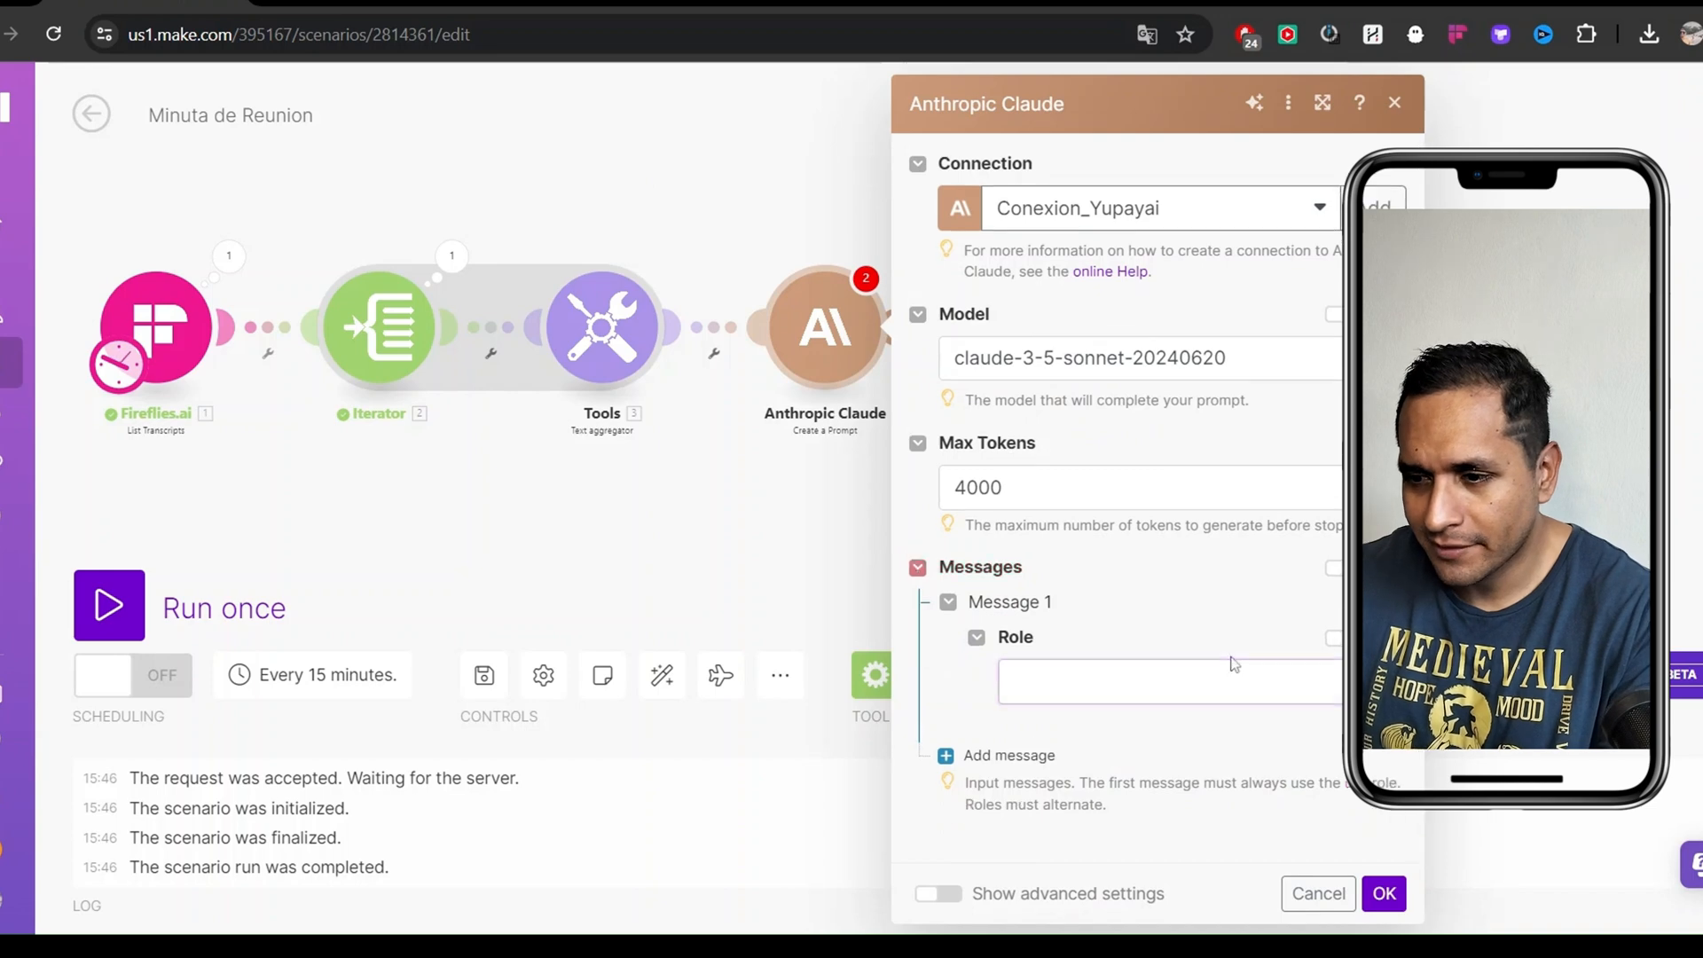
left_click(1175, 705)
left_click(1033, 679)
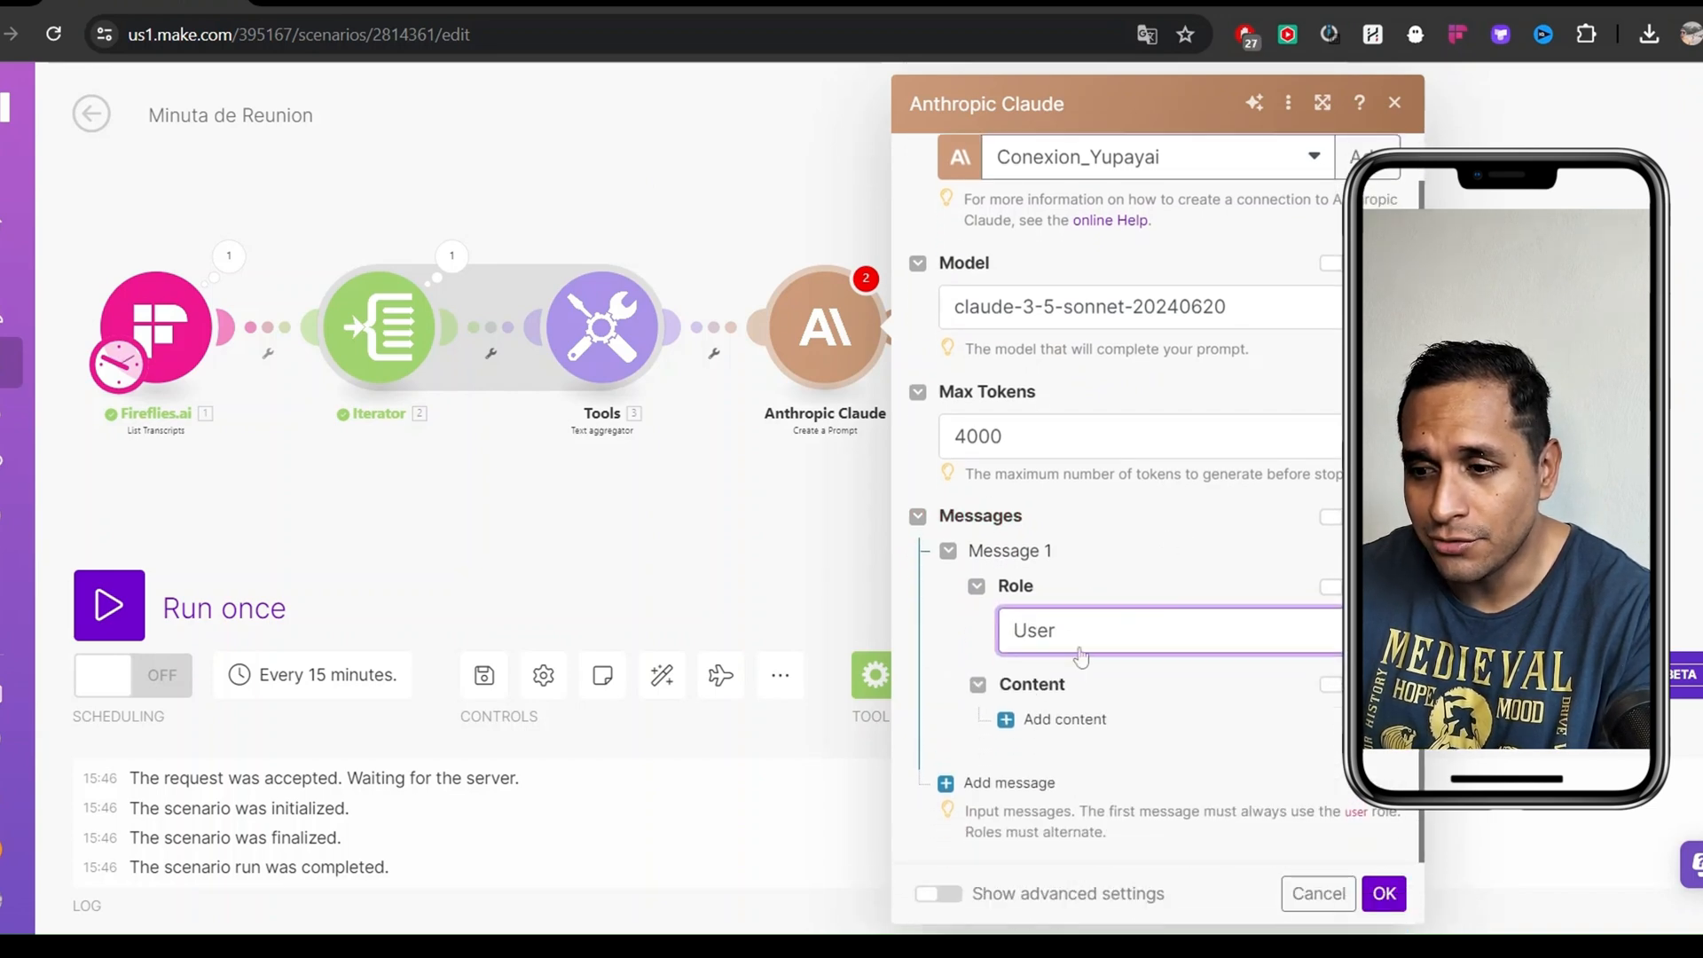
Add a content item to Message 1 and set its type to Text
left_click(1055, 720)
scroll(1087, 642, "down", 2)
left_click(1124, 600)
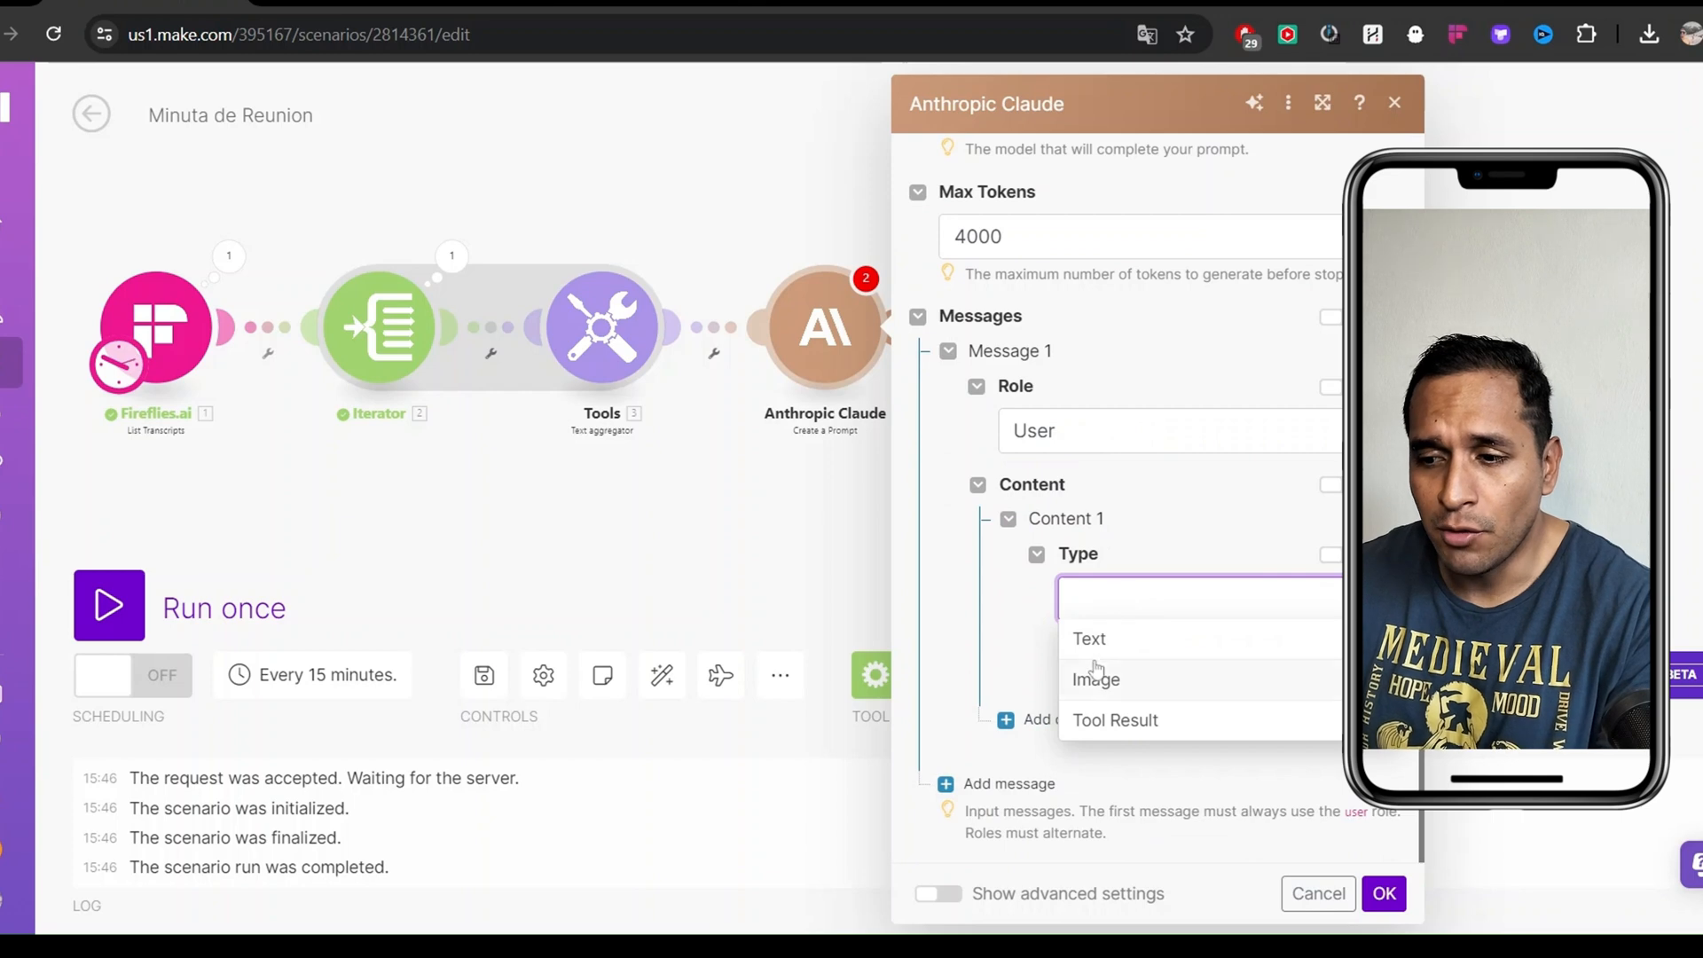
left_click(1097, 679)
left_click(1104, 599)
left_click(1104, 639)
scroll(1108, 652, "down", 1)
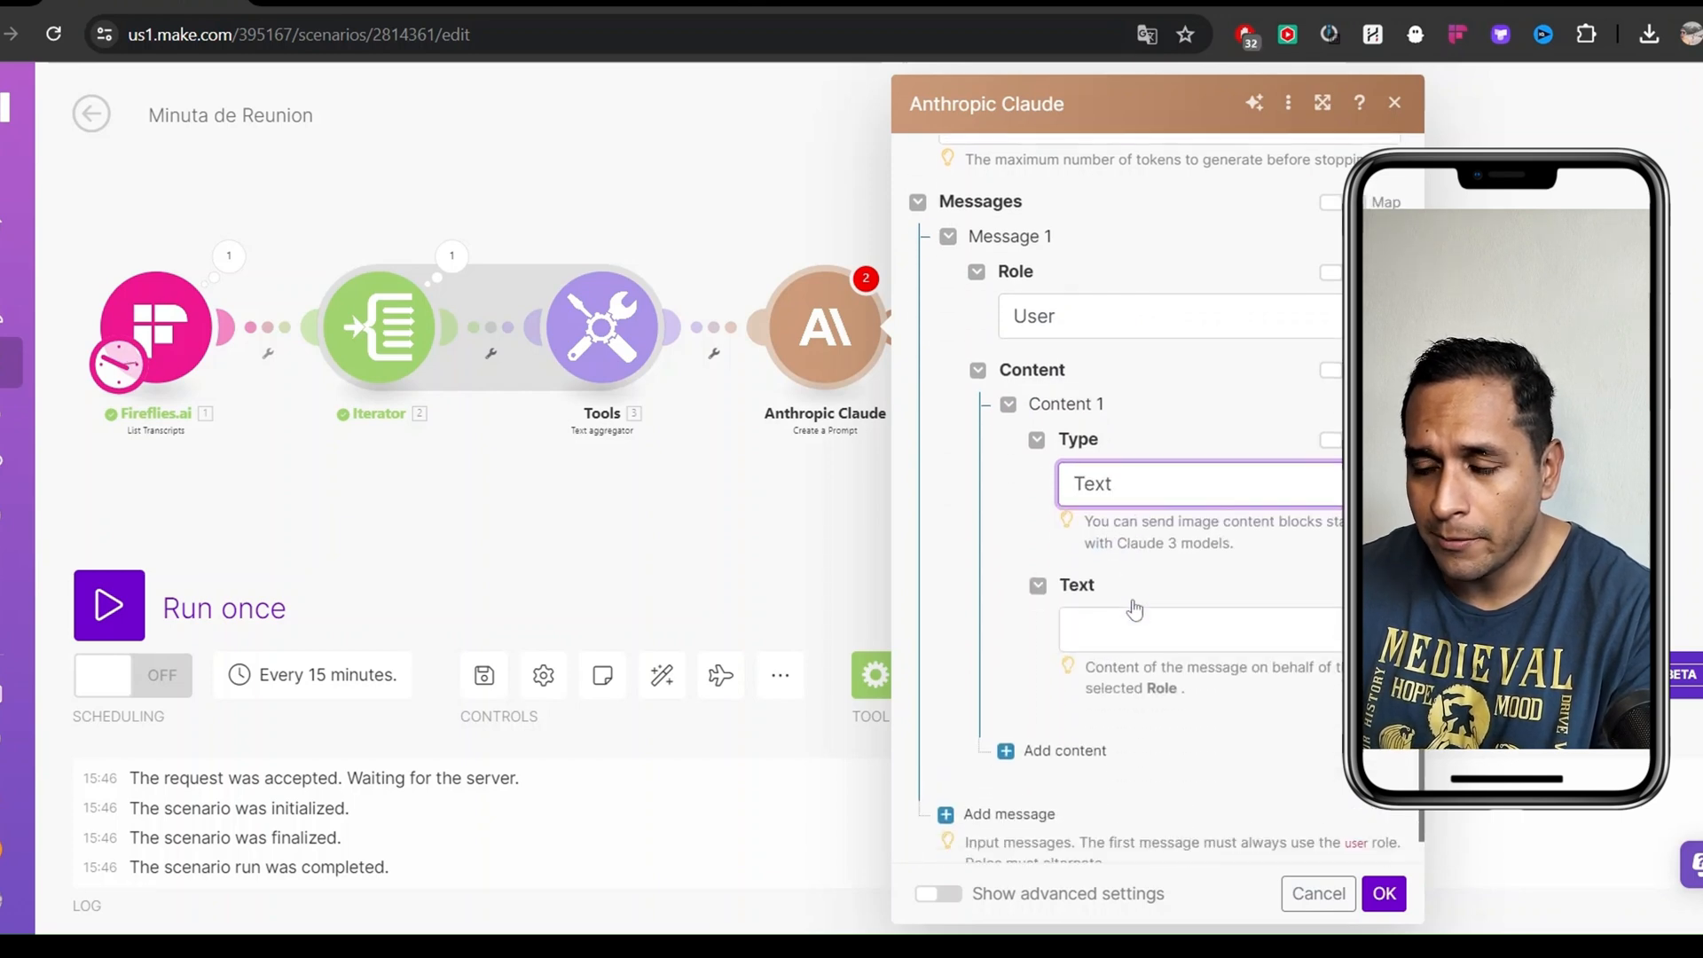
Paste the prepared Spanish prompt asking for the meeting information in JSON format into the content's Text field
left_click(1131, 626)
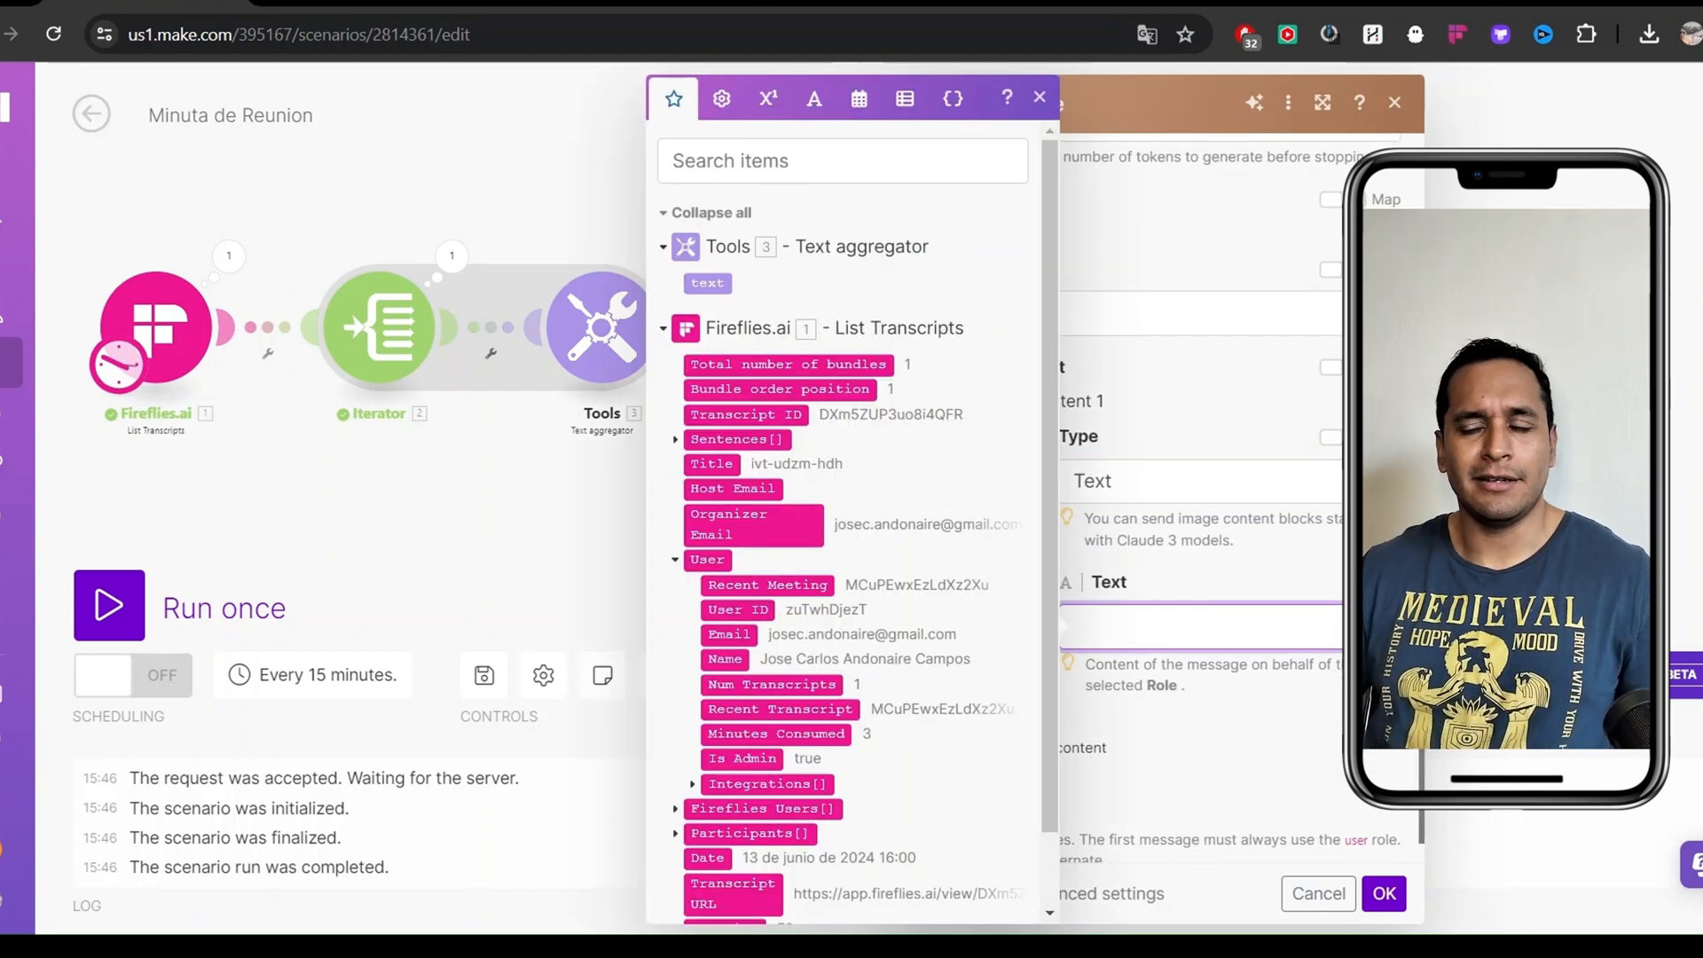
left_click(1206, 582)
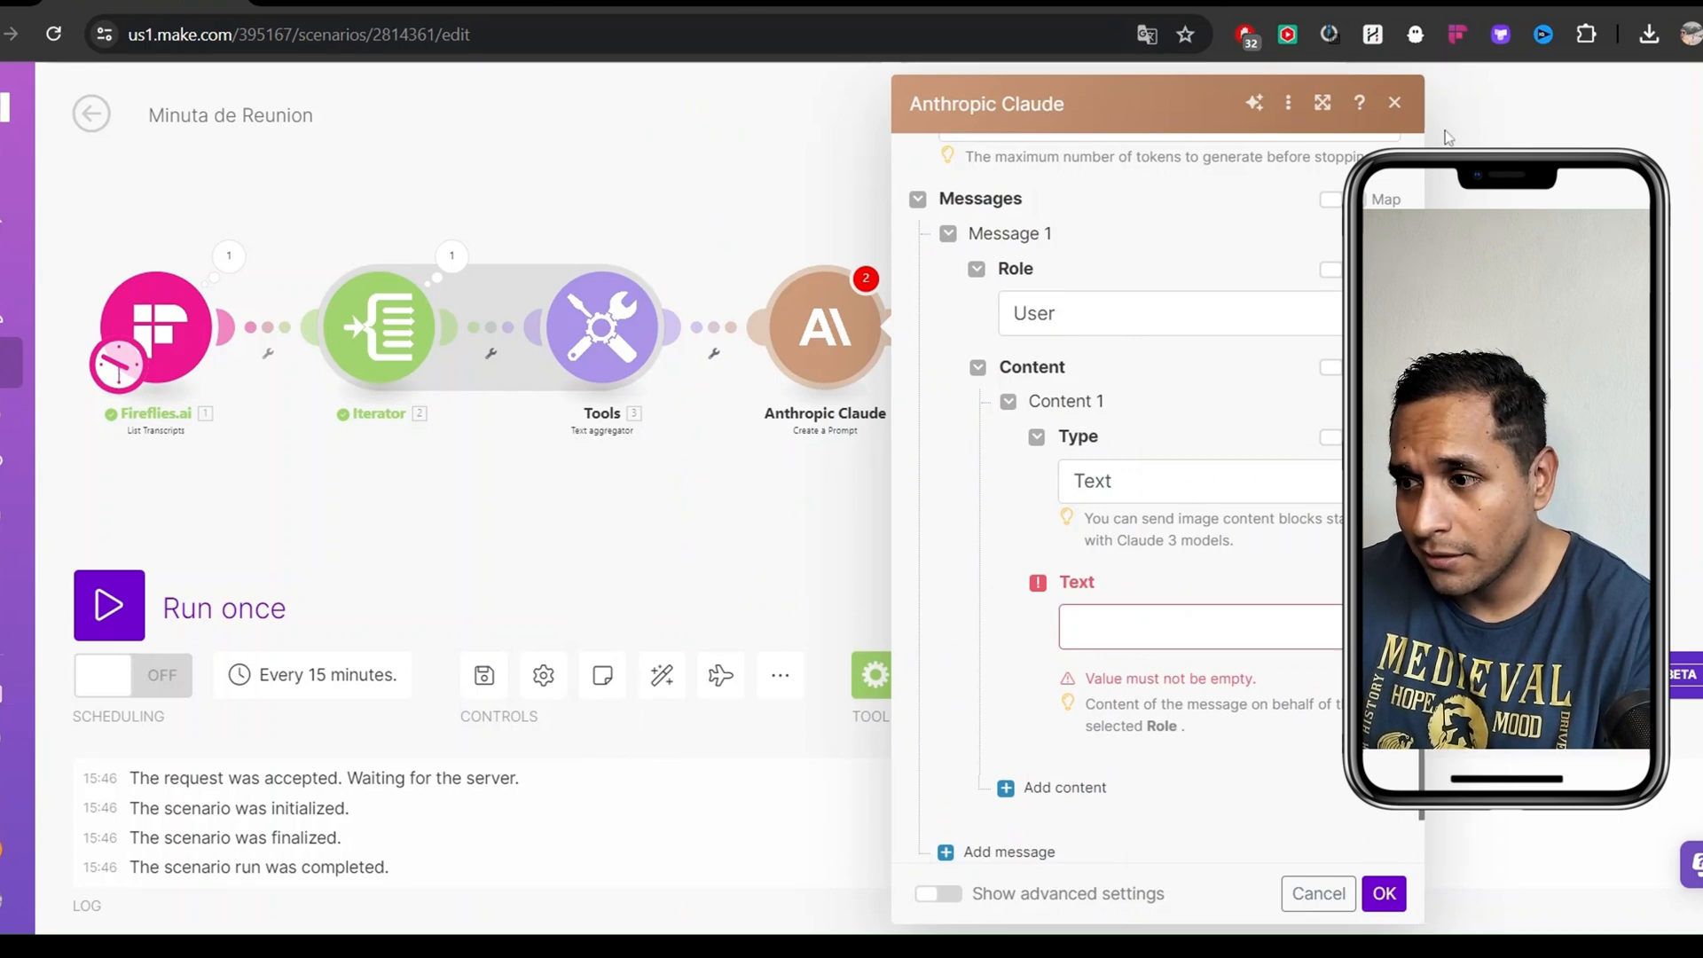
left_click(1153, 627)
key("ctrl+v")
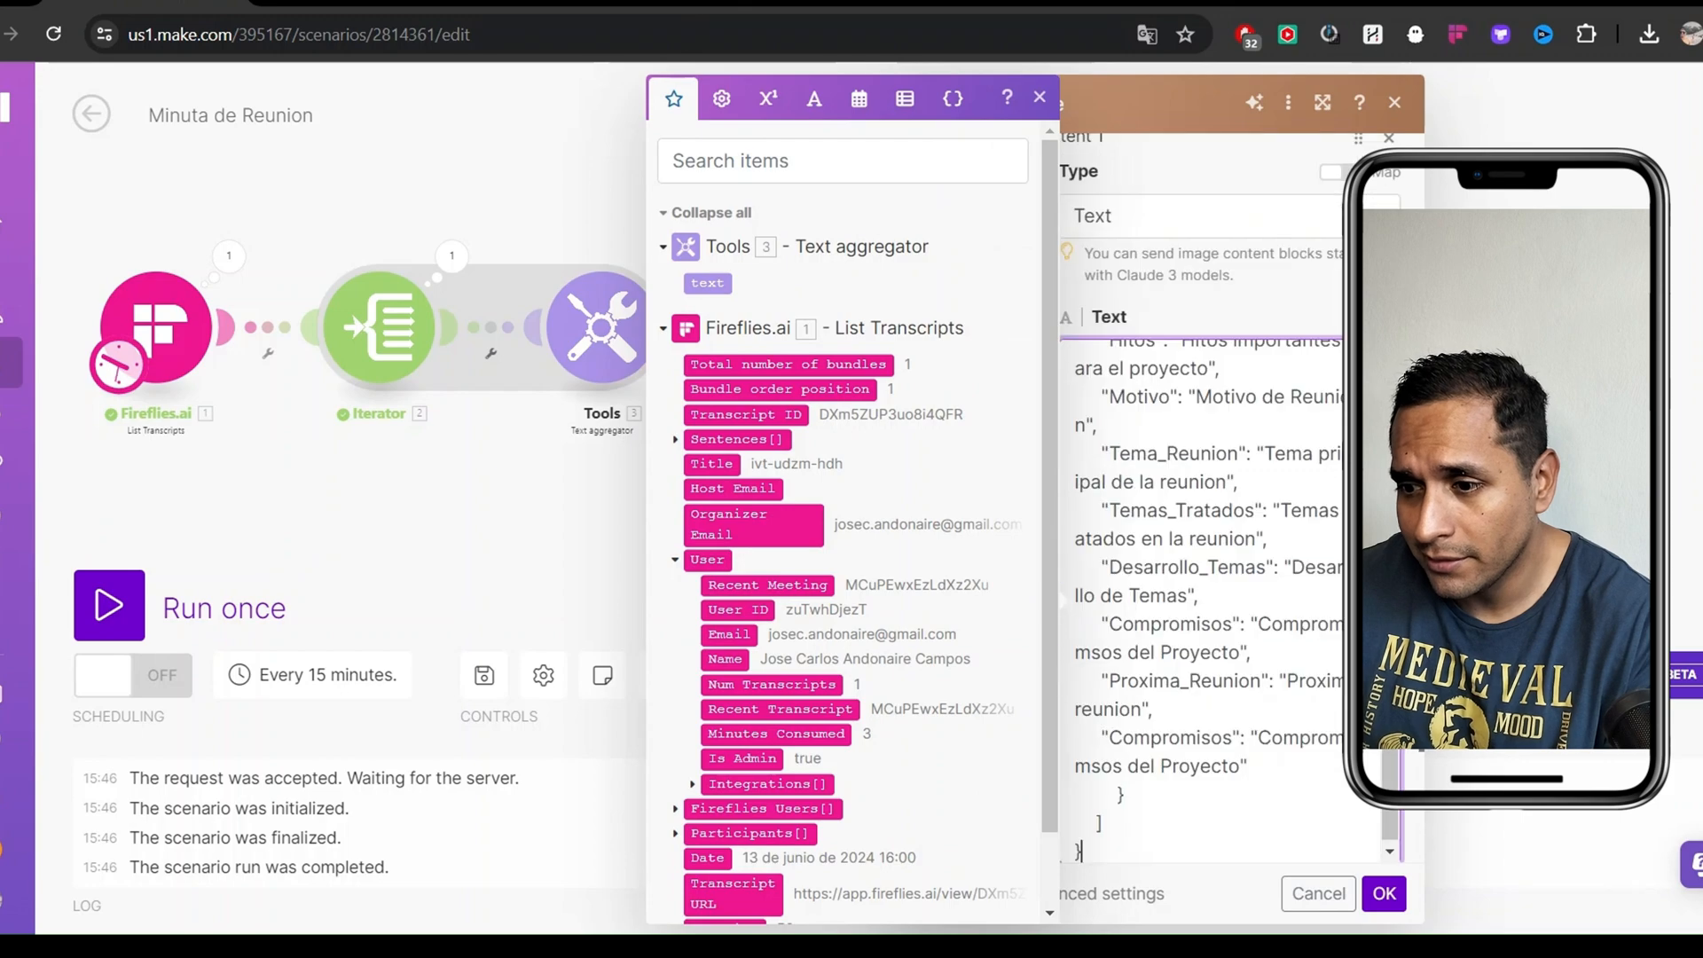
scroll(1206, 603, "up", 10)
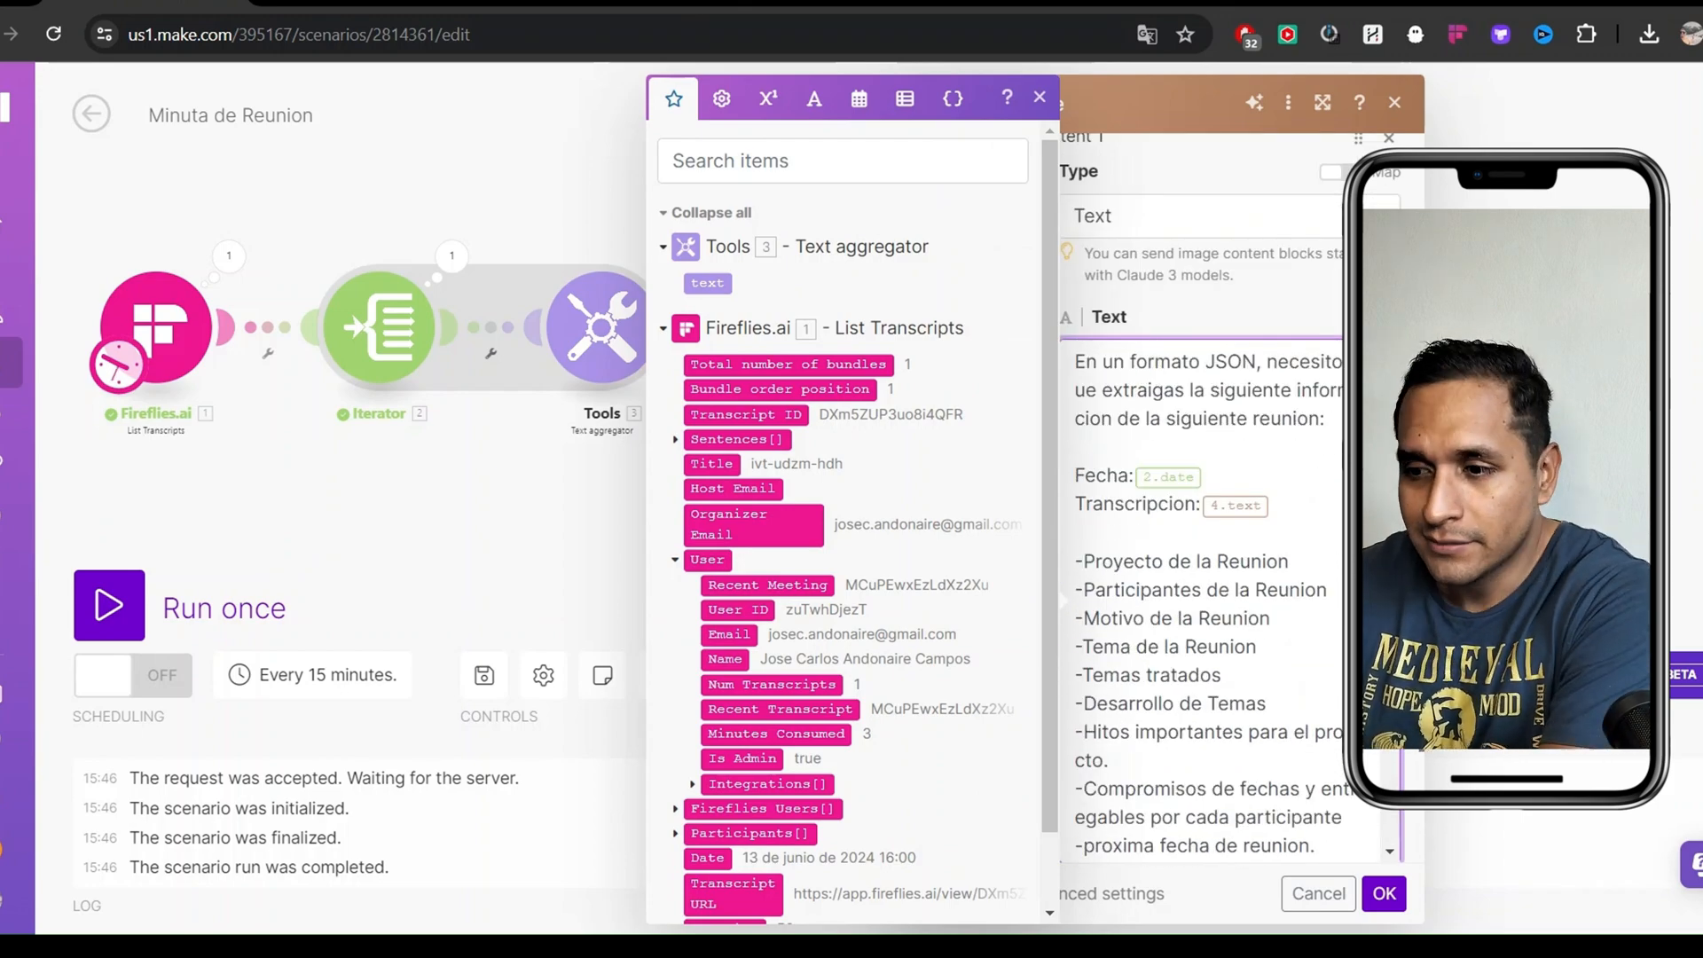
Delete the outdated 2.date and 4.text variables after "Fecha:" and "Transcripcion:" in the prompt
left_click(1076, 447)
left_click(1203, 476)
key("BackSpace")
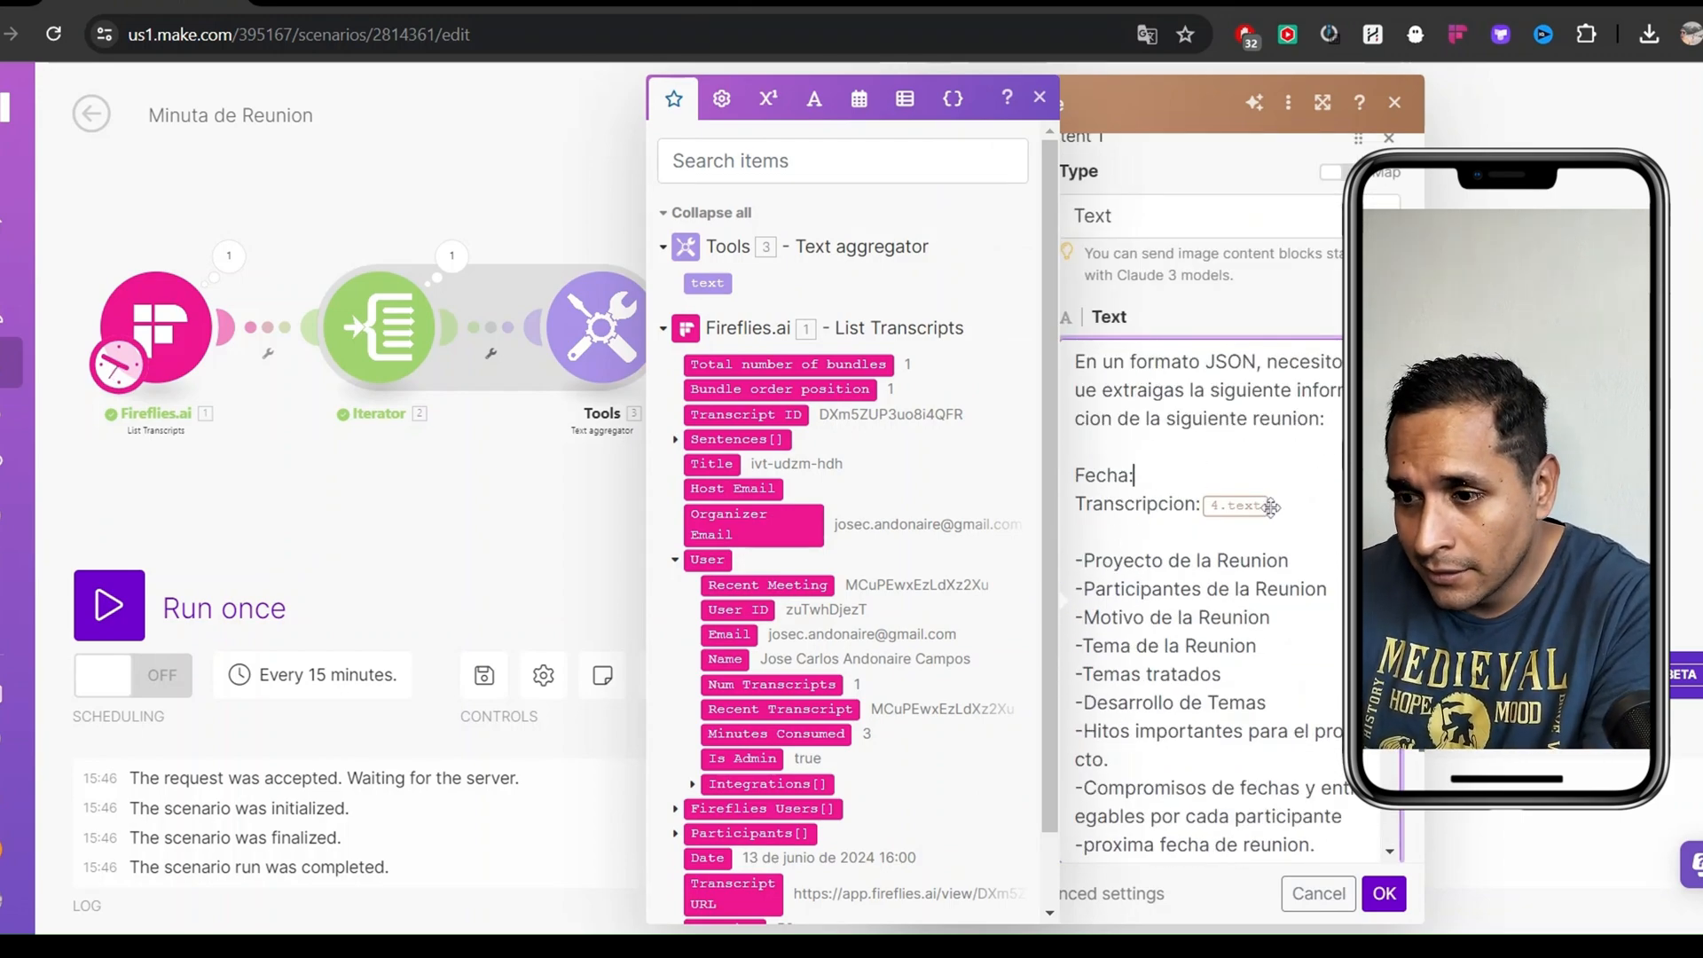
left_click(1271, 505)
key("BackSpace")
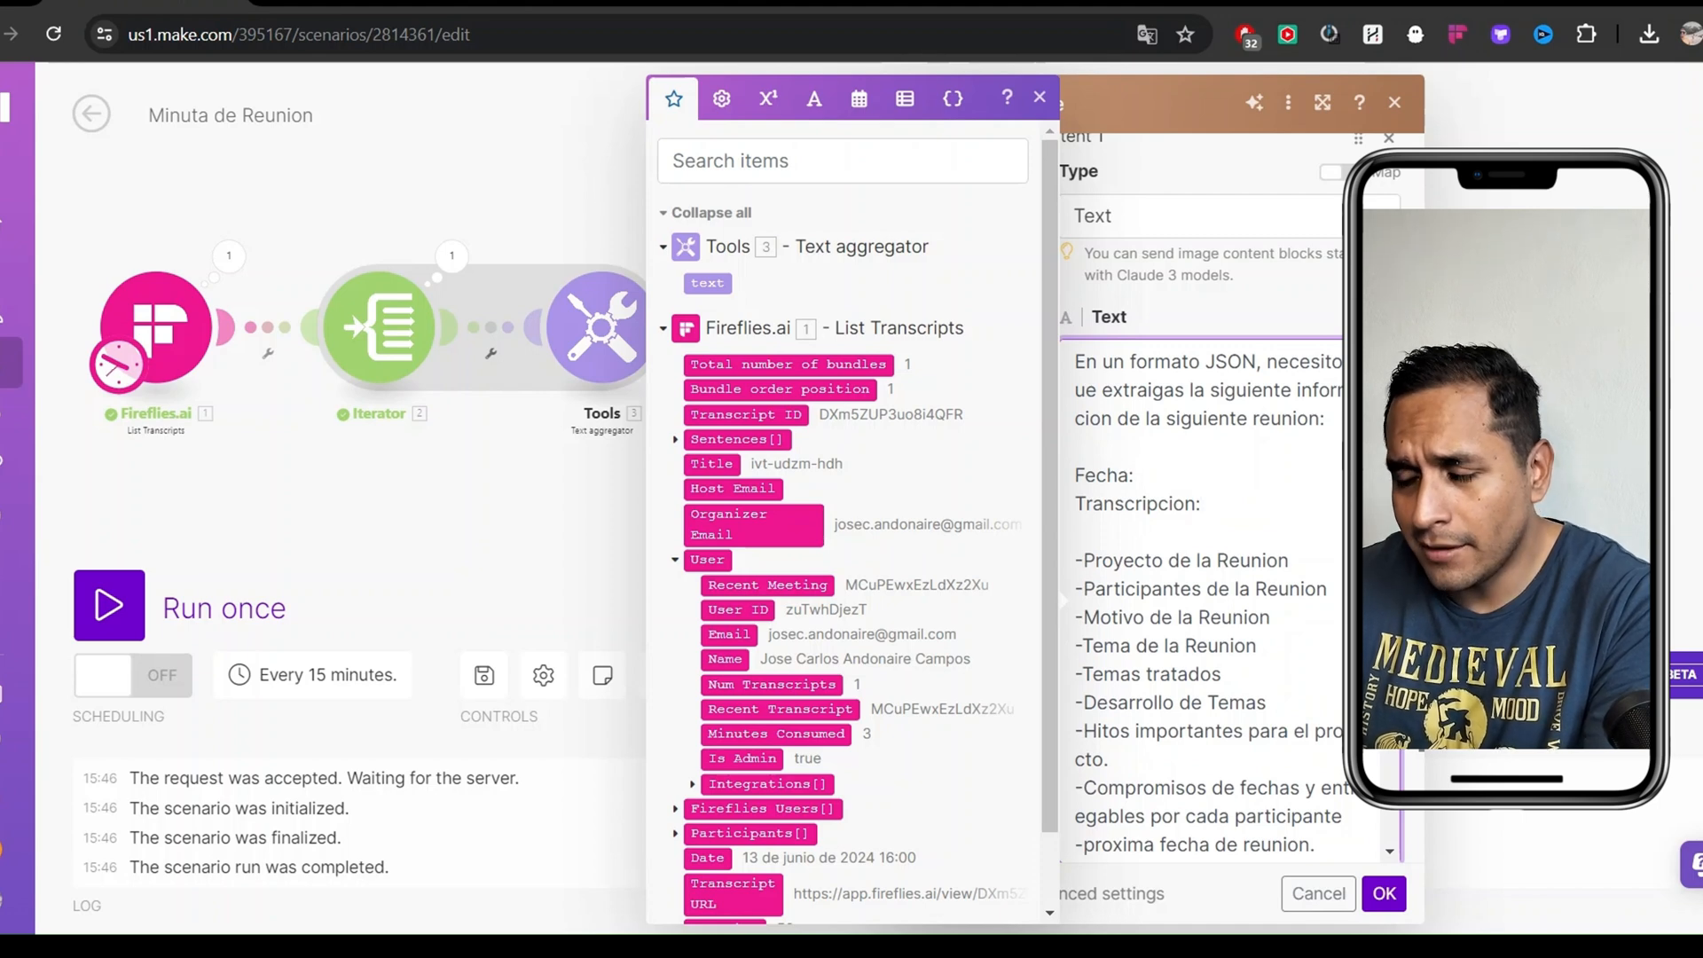
left_click(1076, 447)
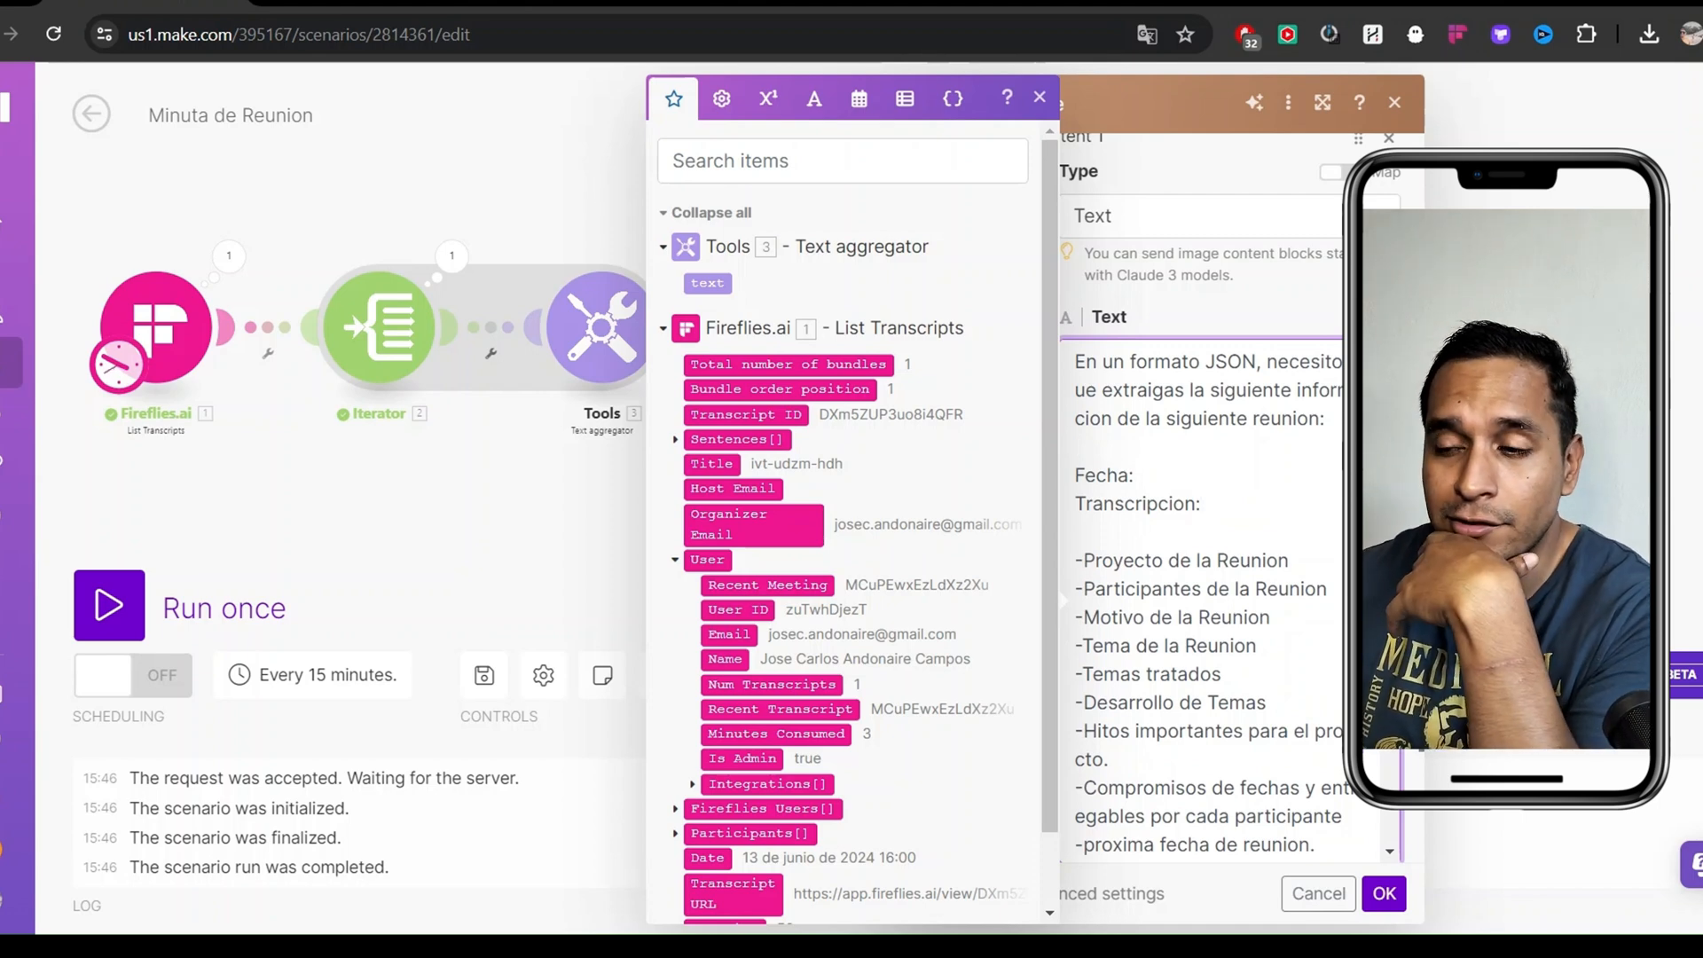
scroll(1198, 532, "up", 2)
scroll(1258, 363, "up", 1)
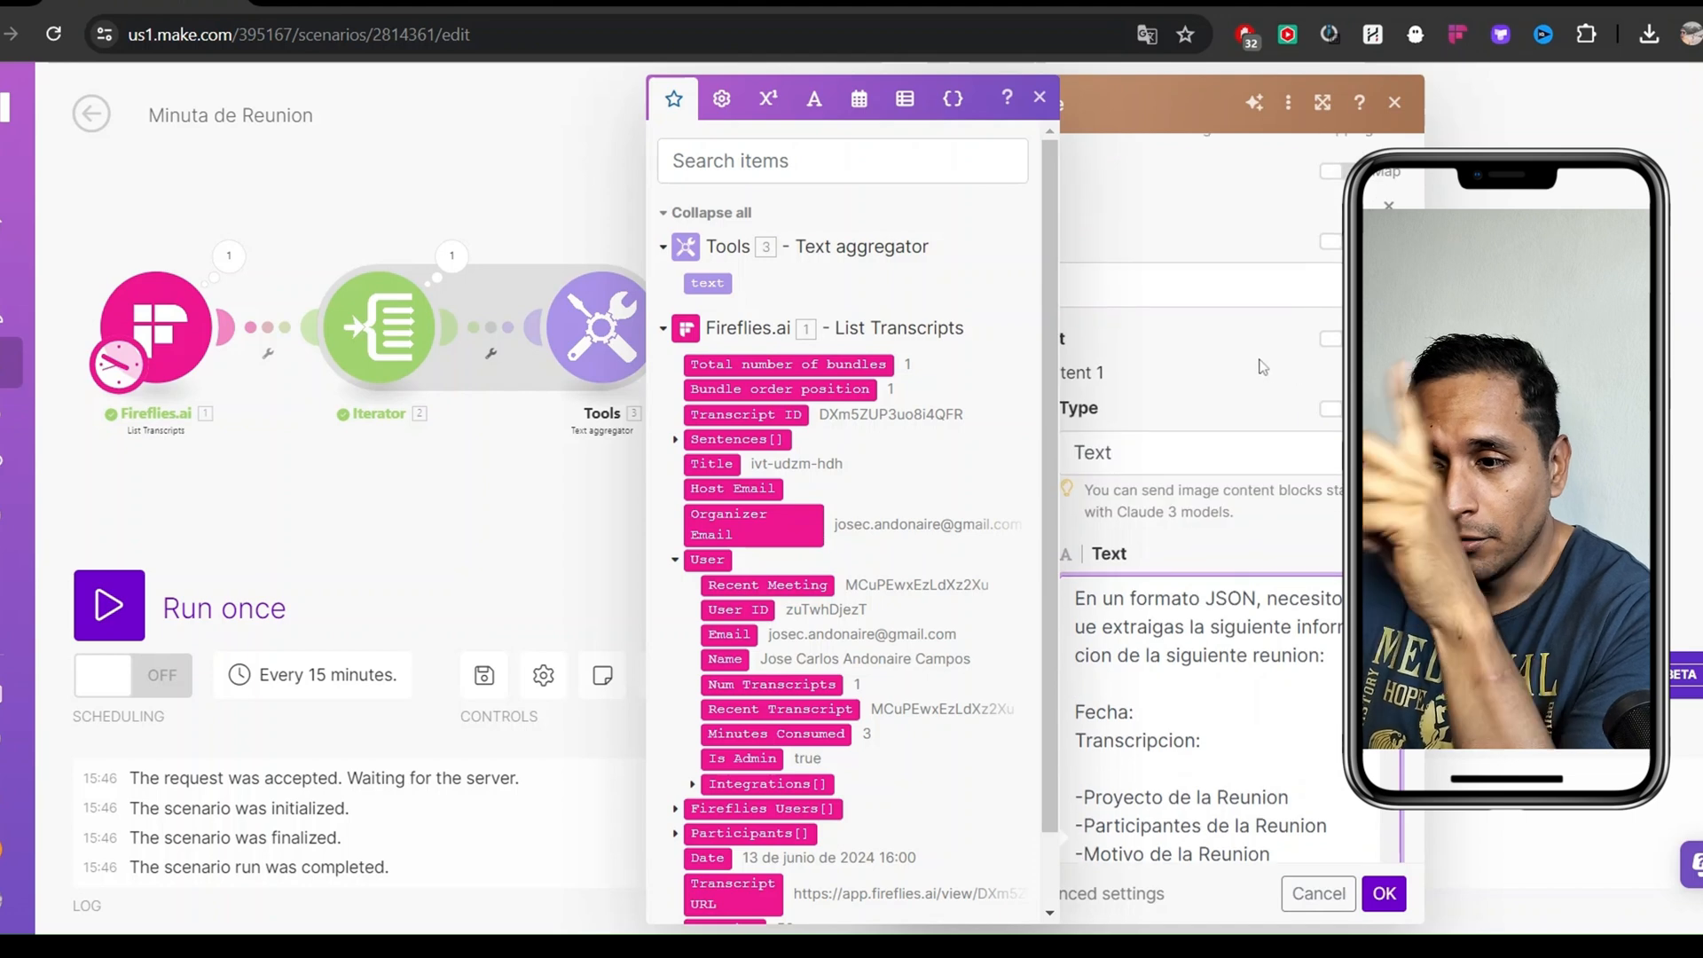
left_click(1257, 364)
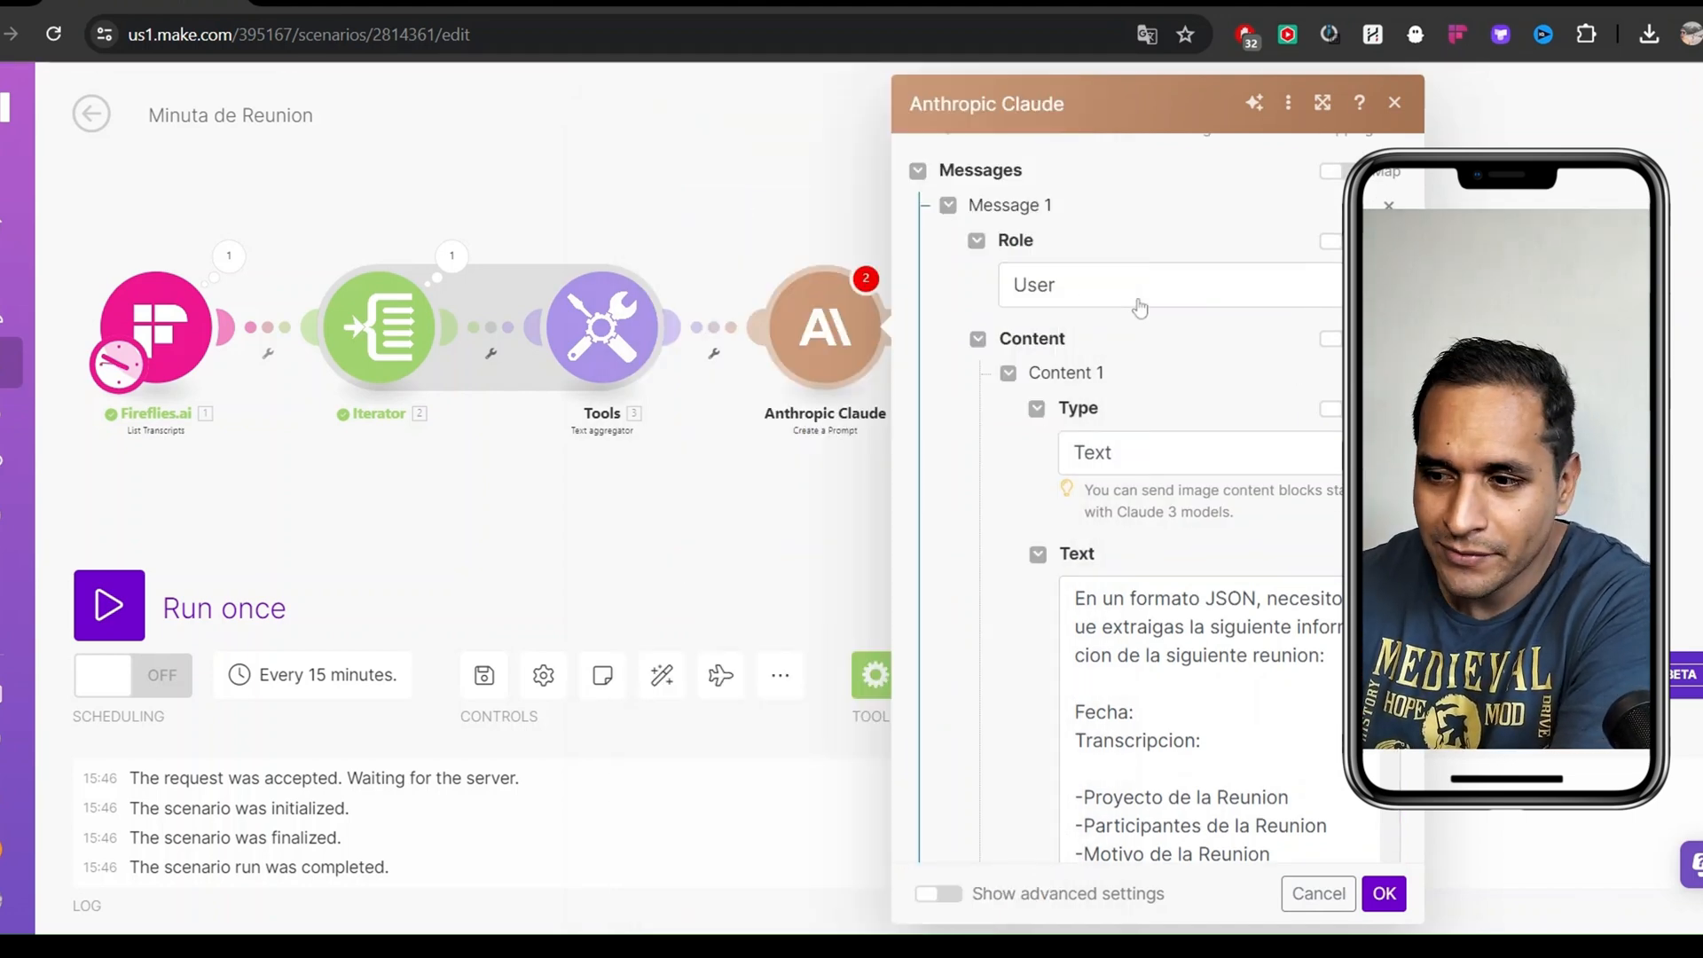
scroll(1140, 307, "down", 3)
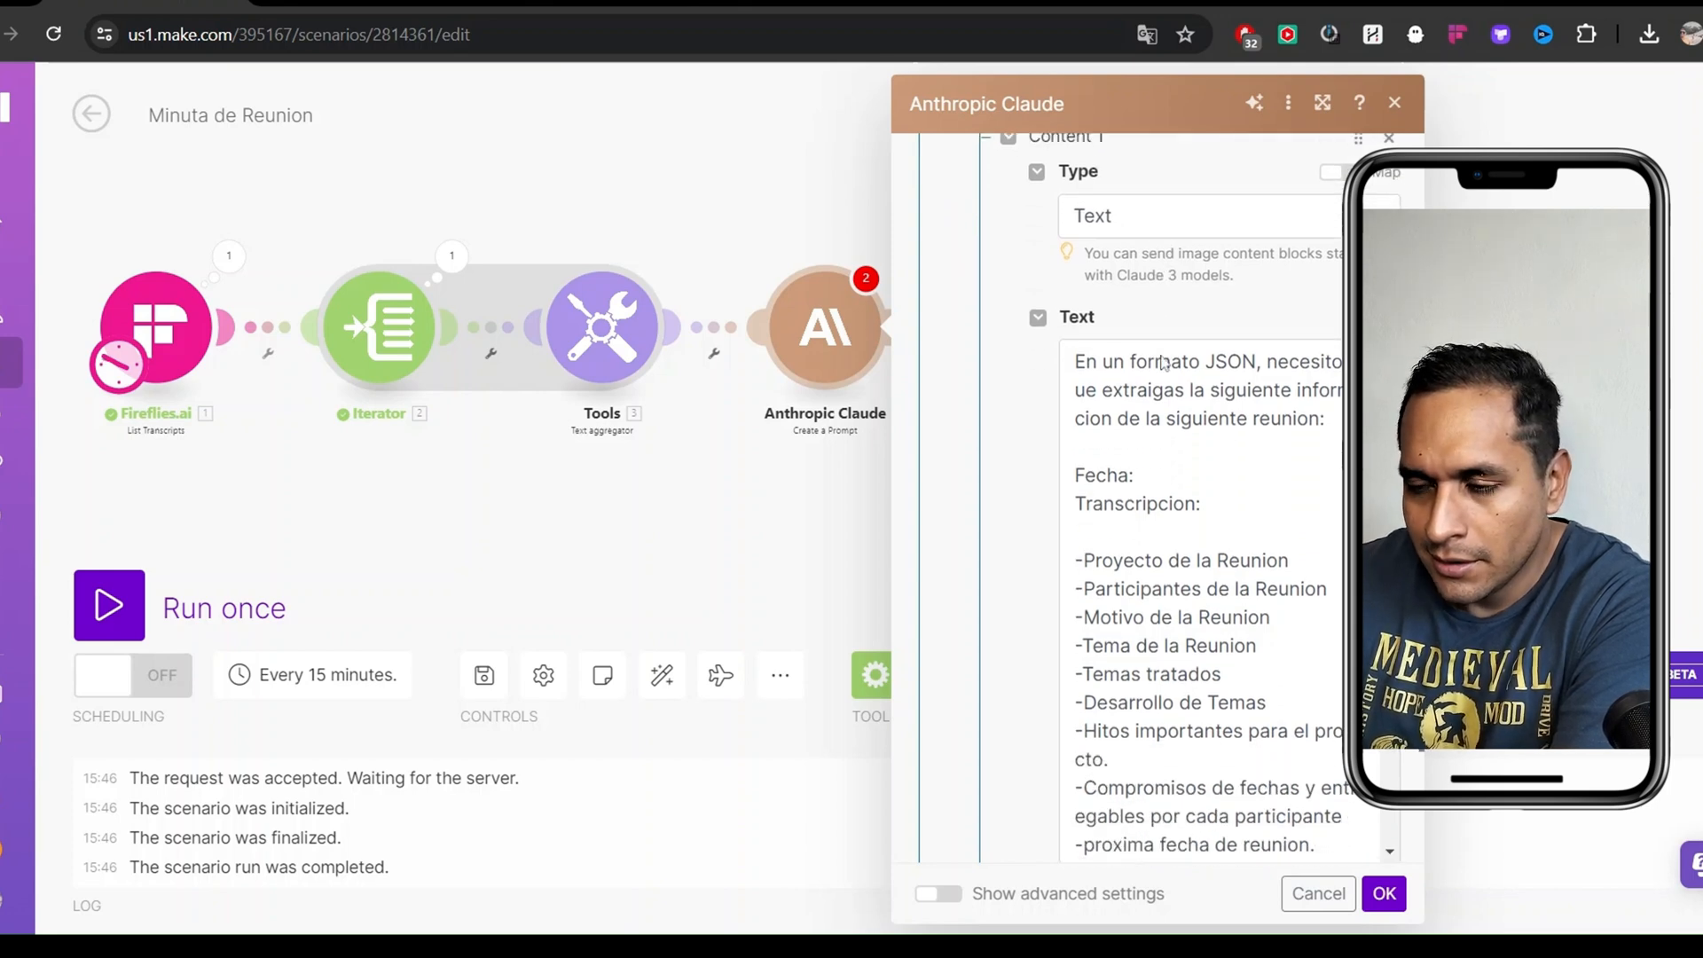
left_click(1162, 362)
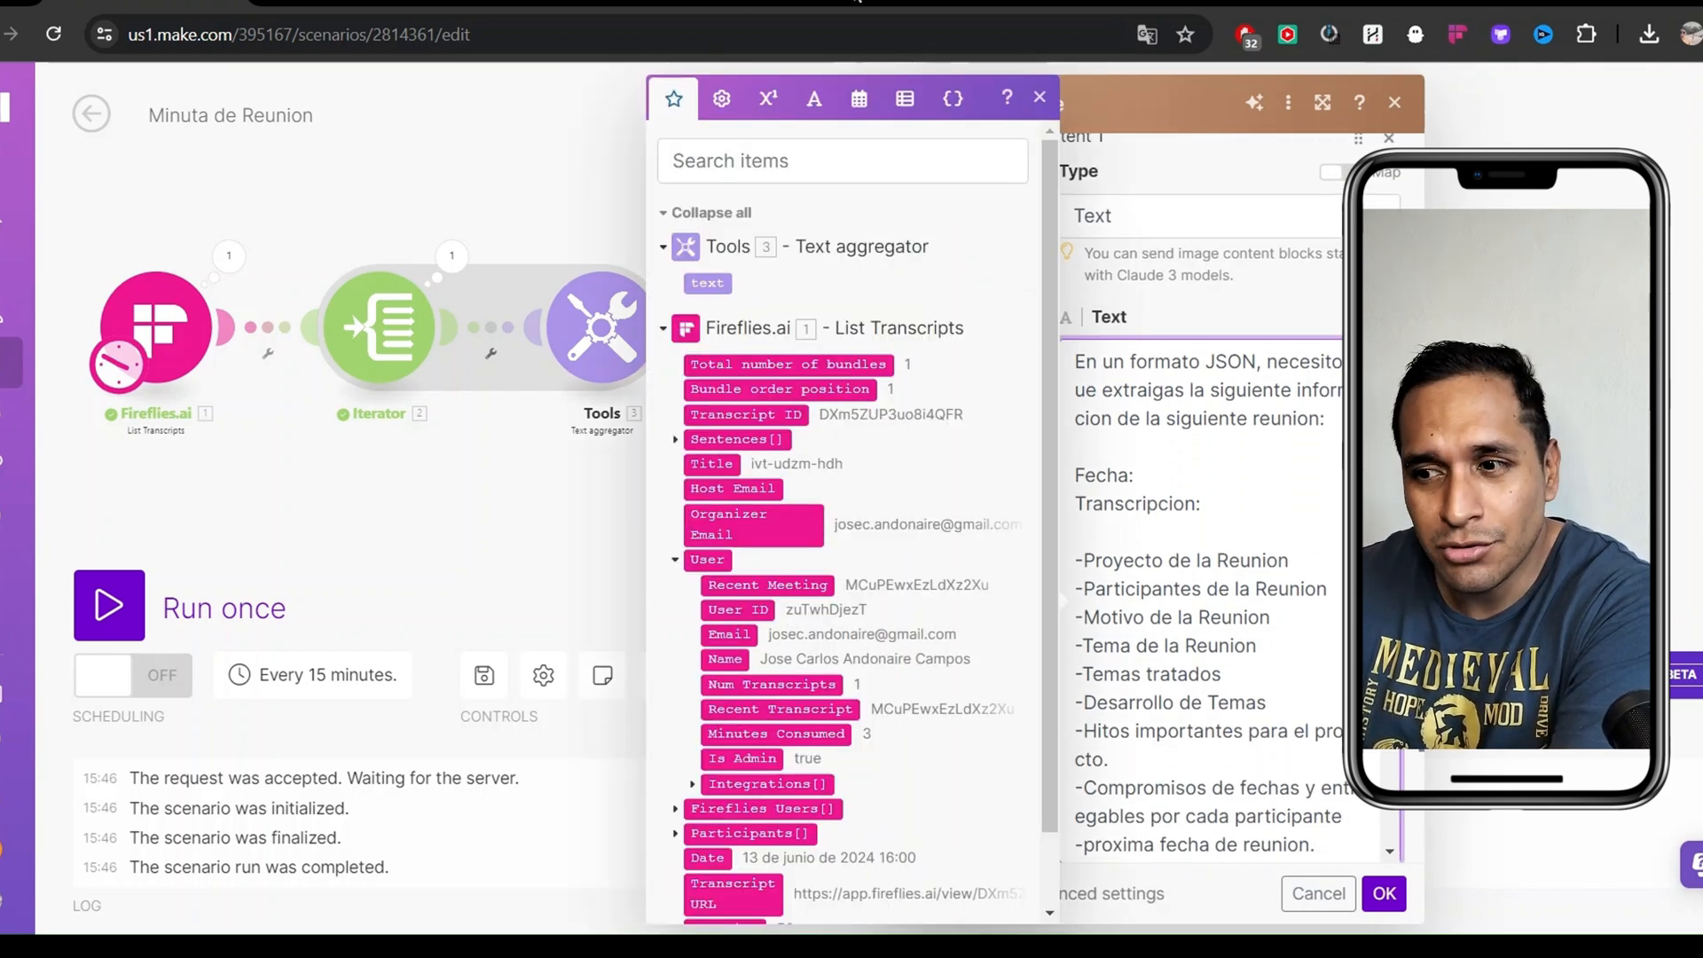
left_click(1036, 99)
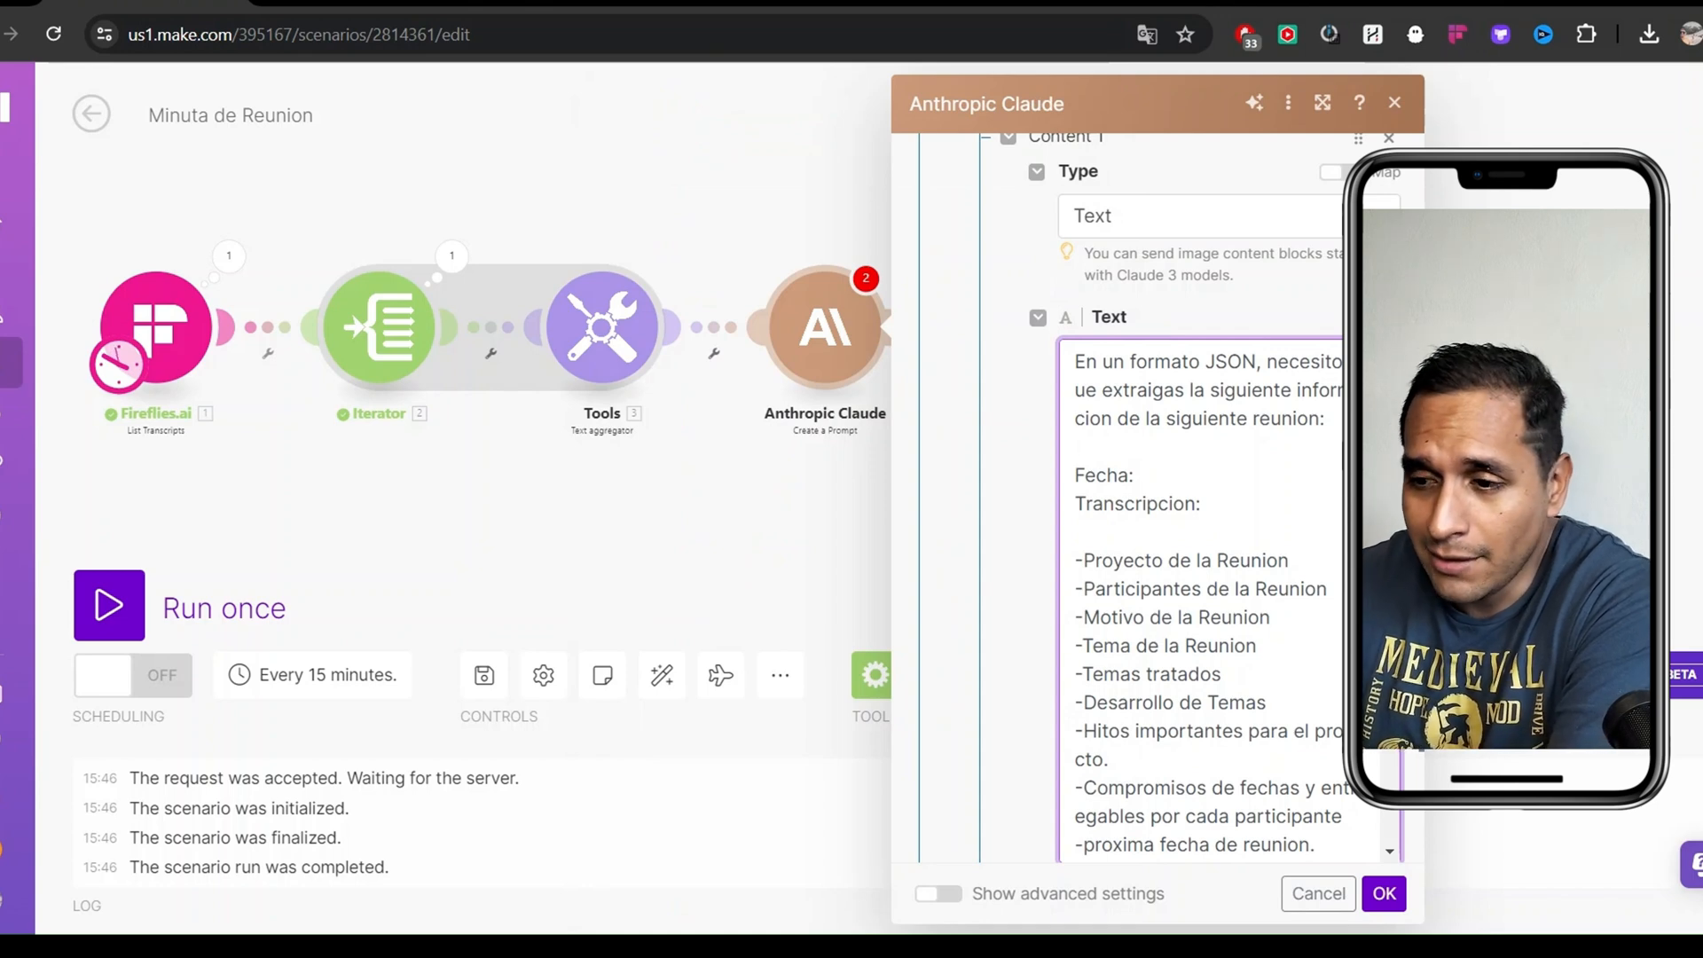
Insert the Fireflies.ai Date variable after "Fecha:" and the Text aggregator's text variable after "Transcripcion:" in the prompt
left_click(1137, 475)
left_click(1201, 504)
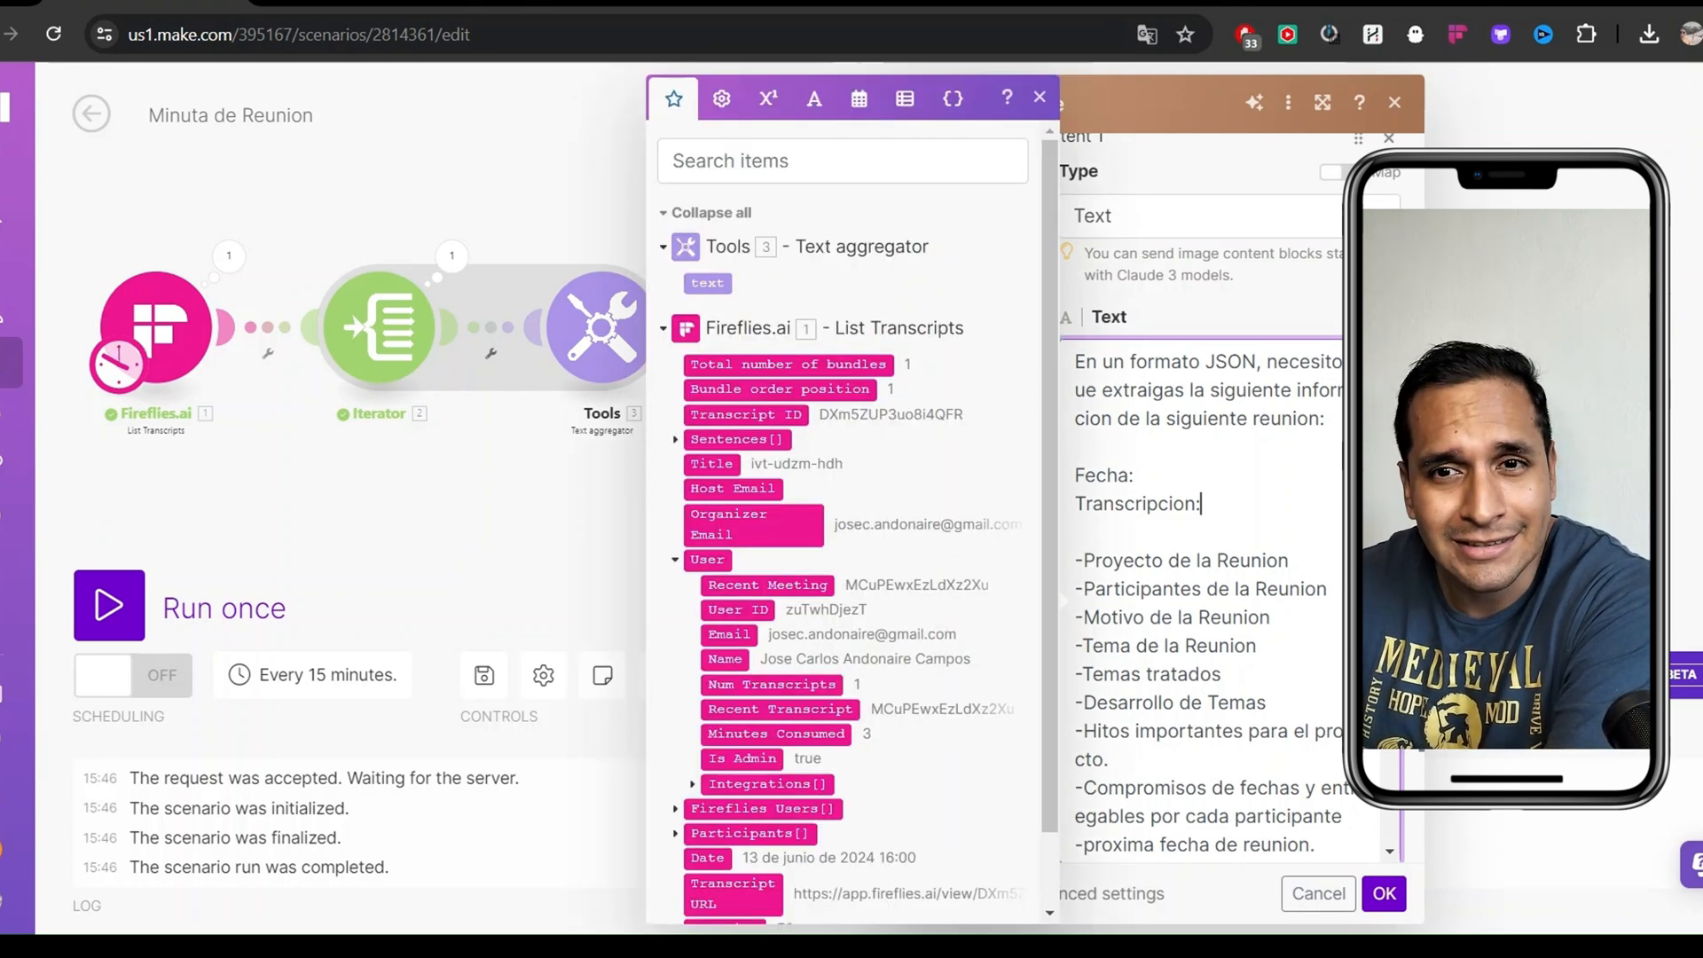
scroll(922, 771, "down", 1)
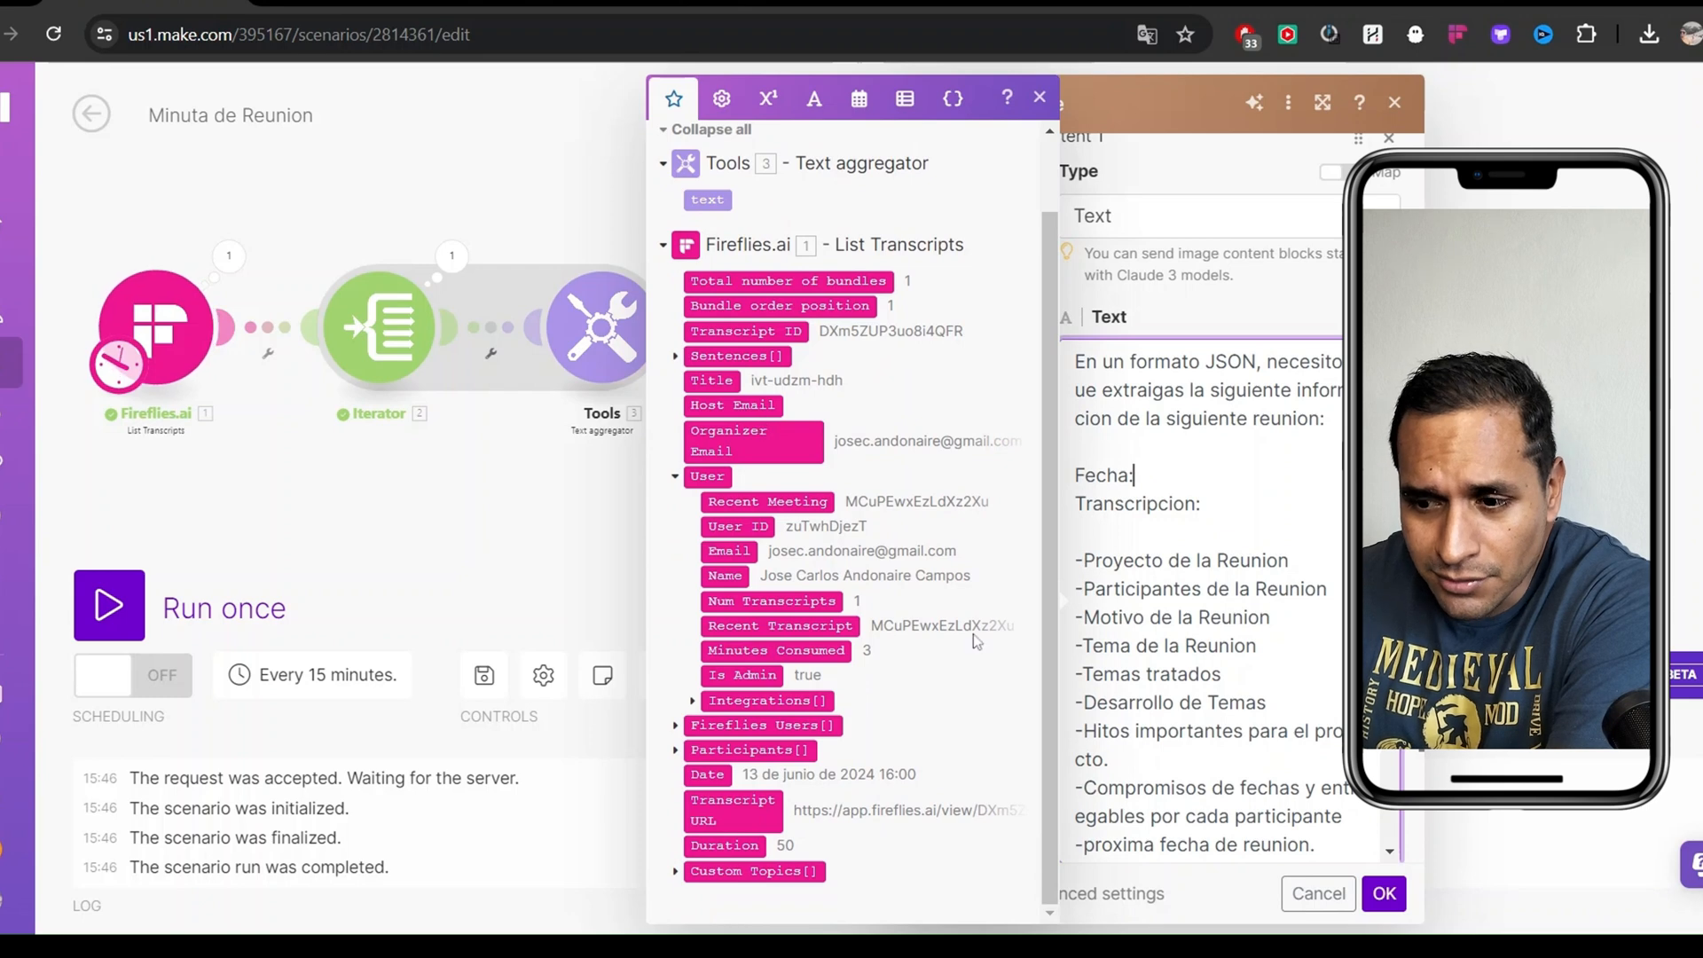
left_click(710, 774)
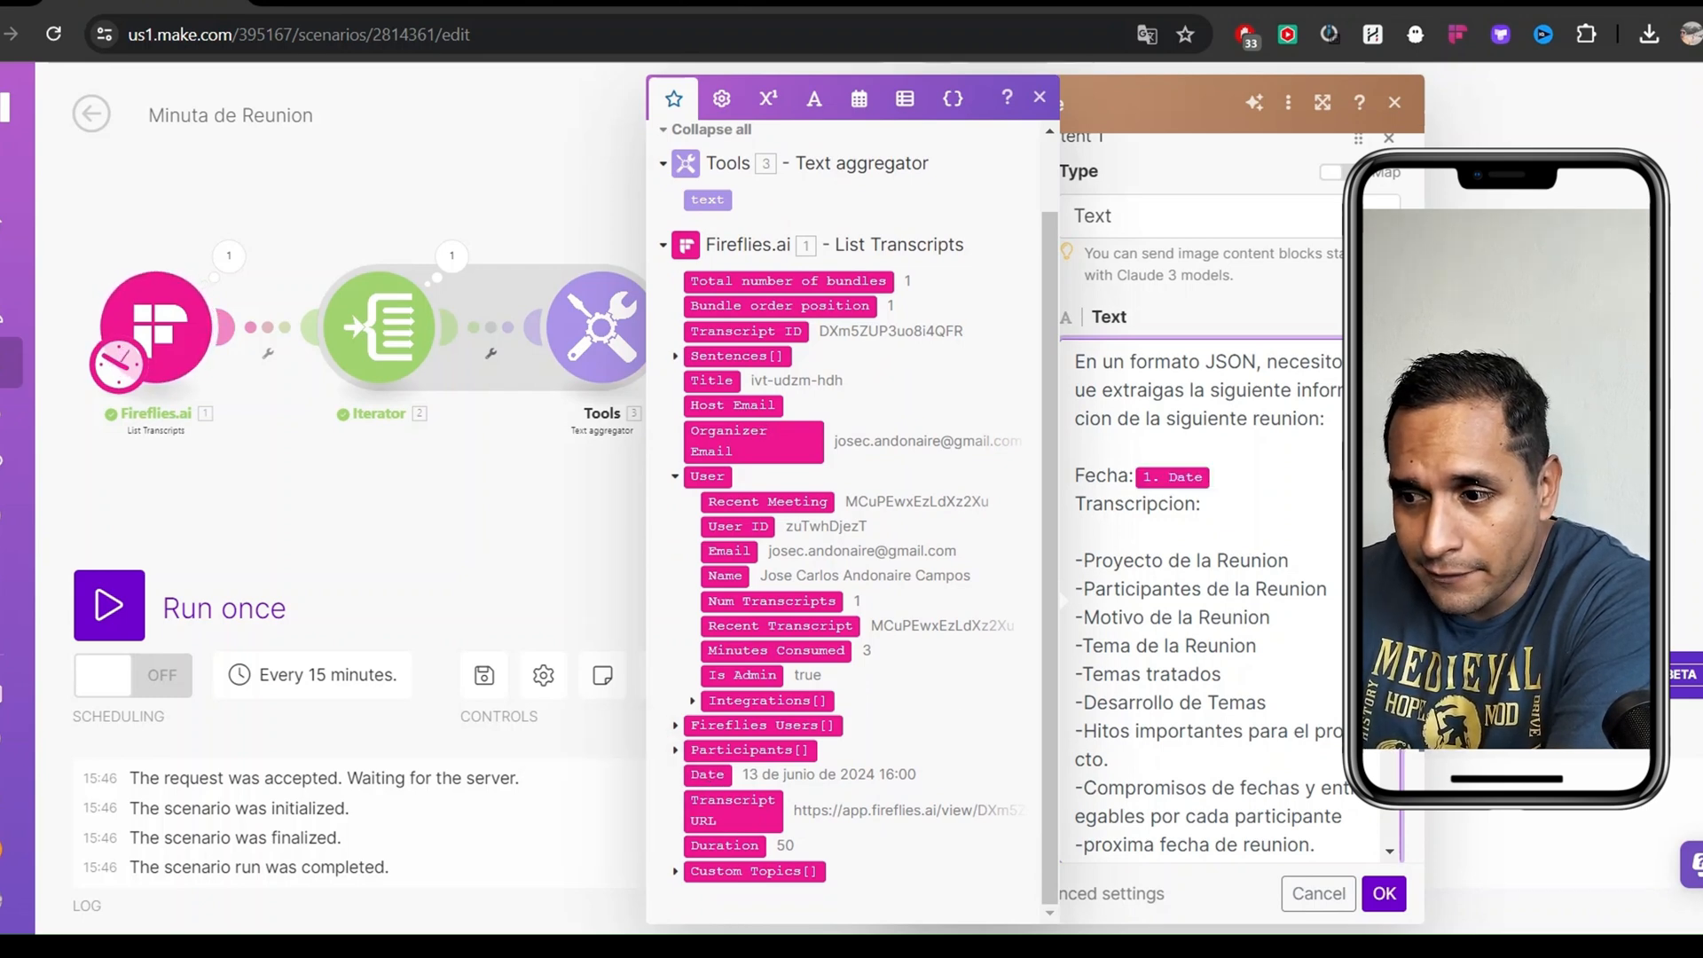
left_click(1202, 504)
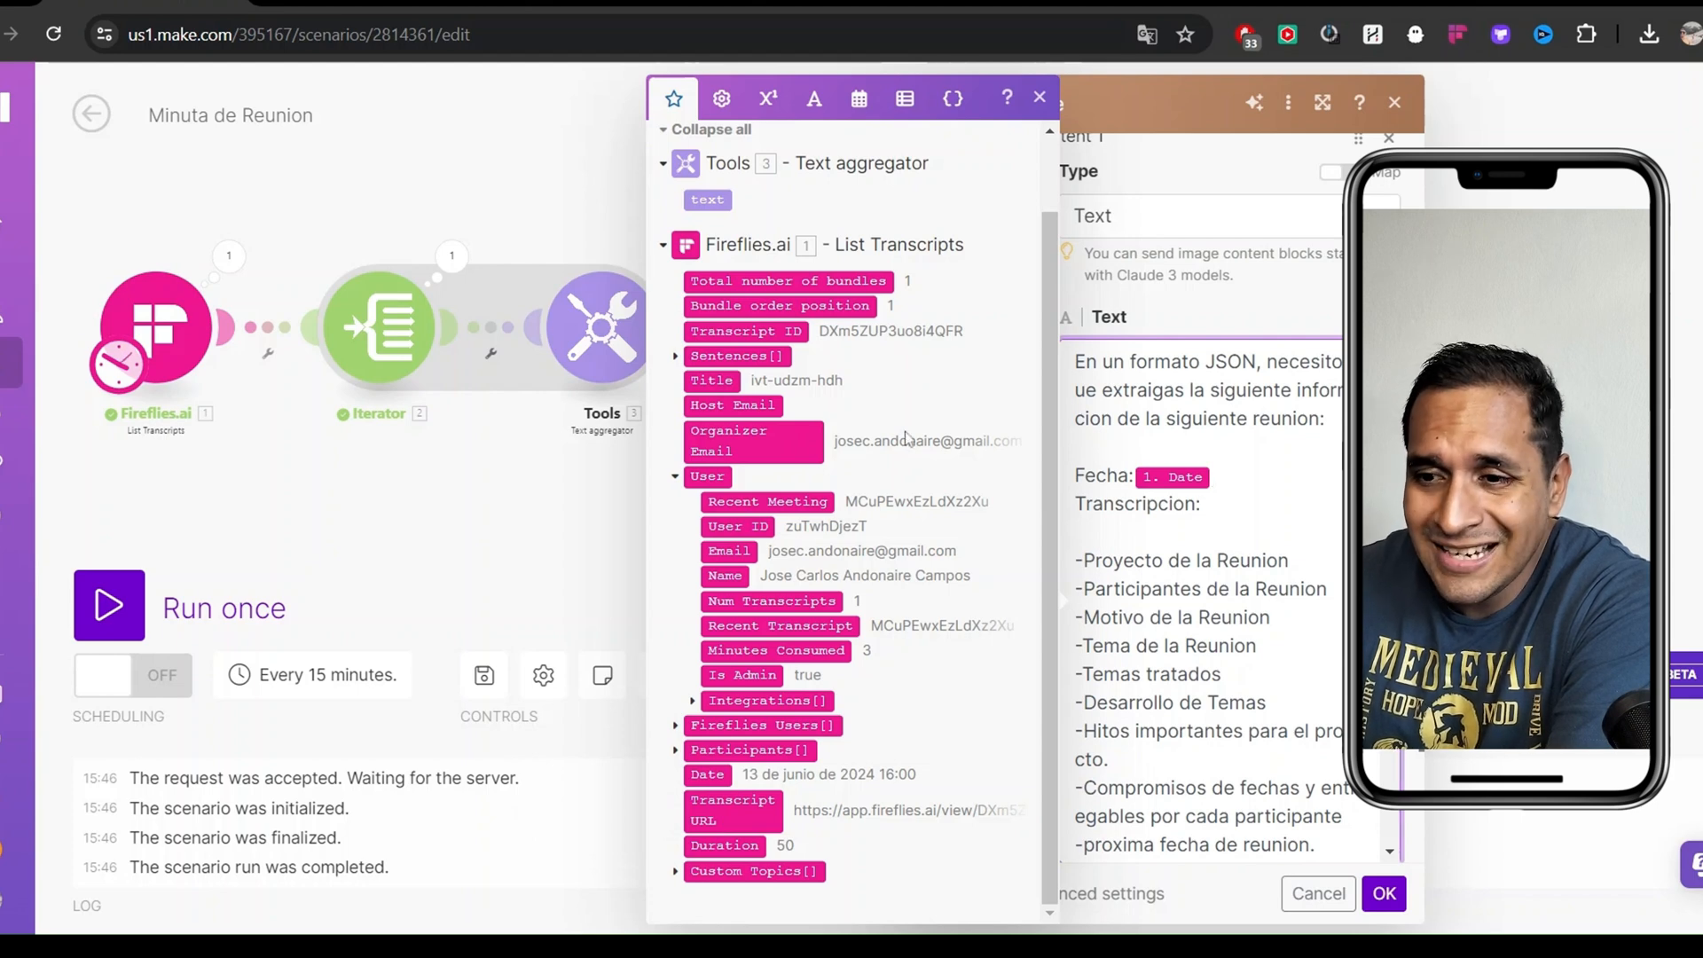
scroll(908, 439, "up", 1)
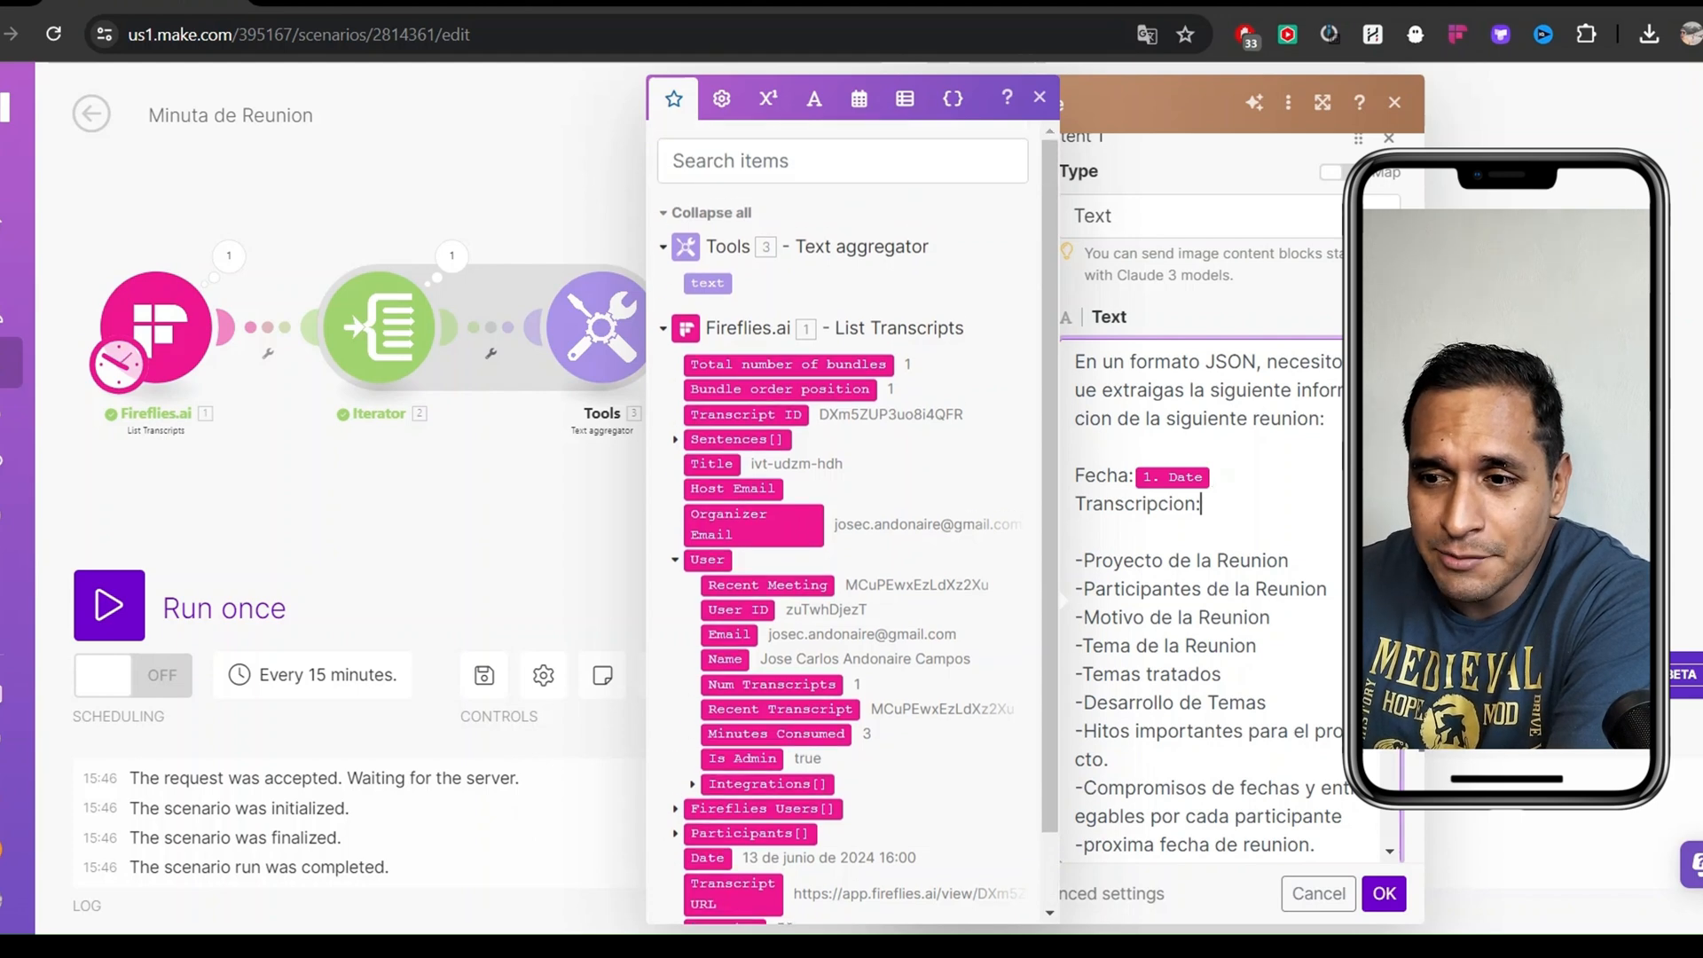
left_click(706, 282)
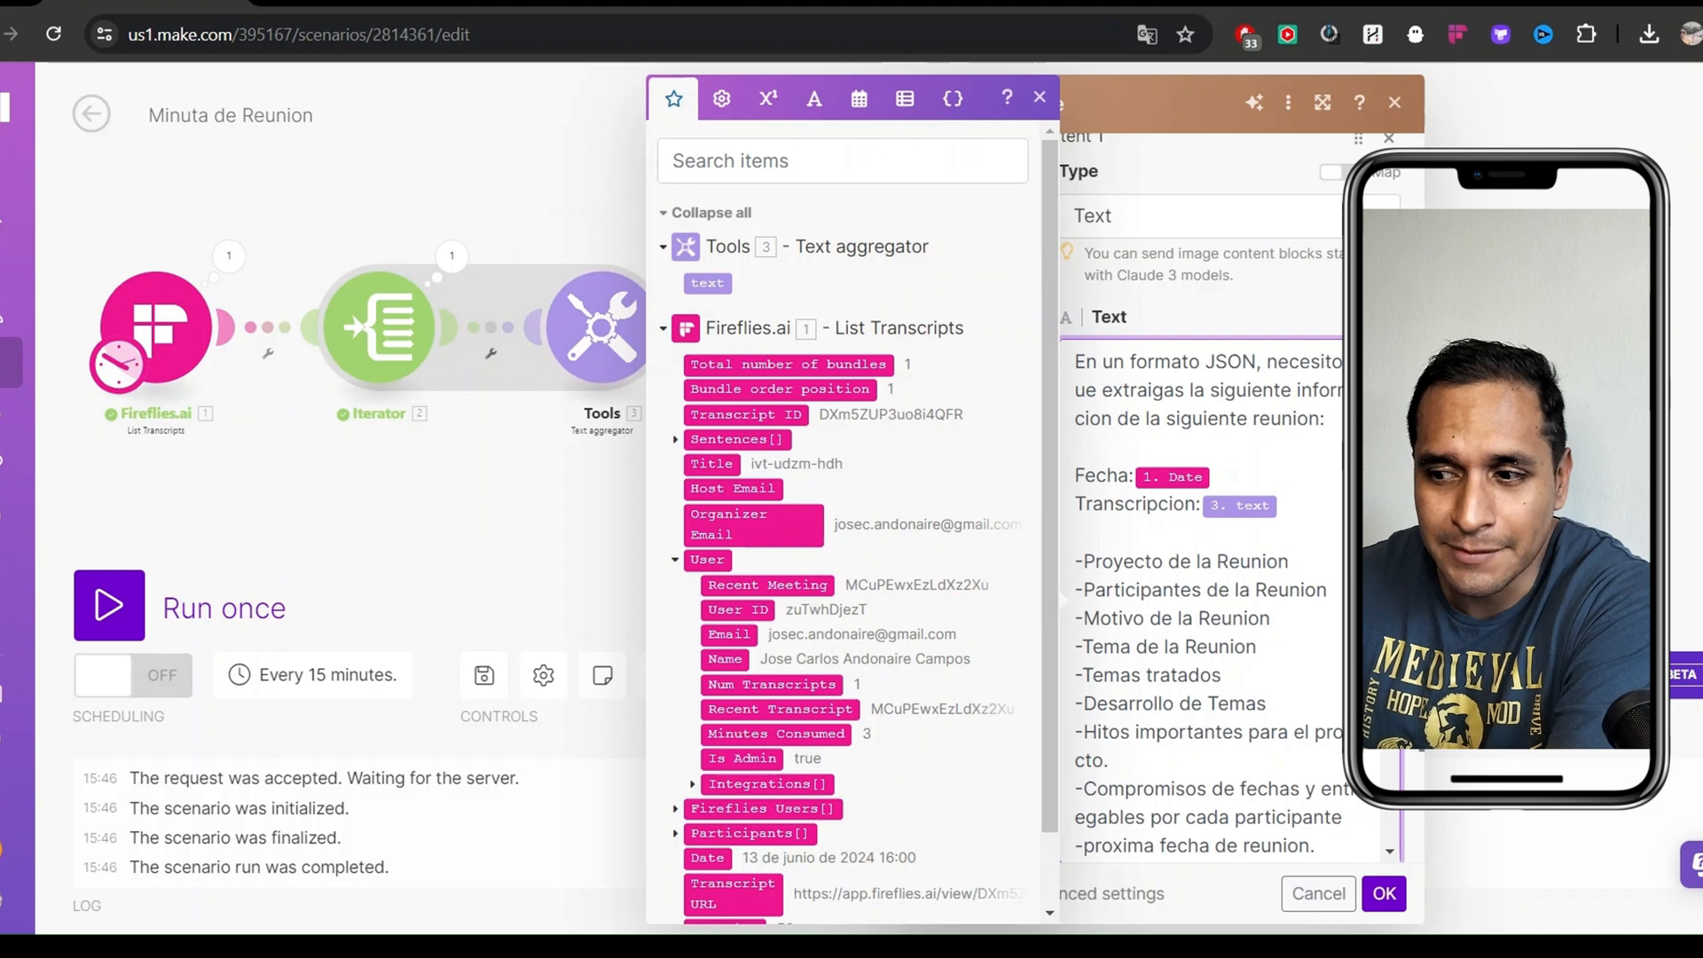
left_click(899, 362)
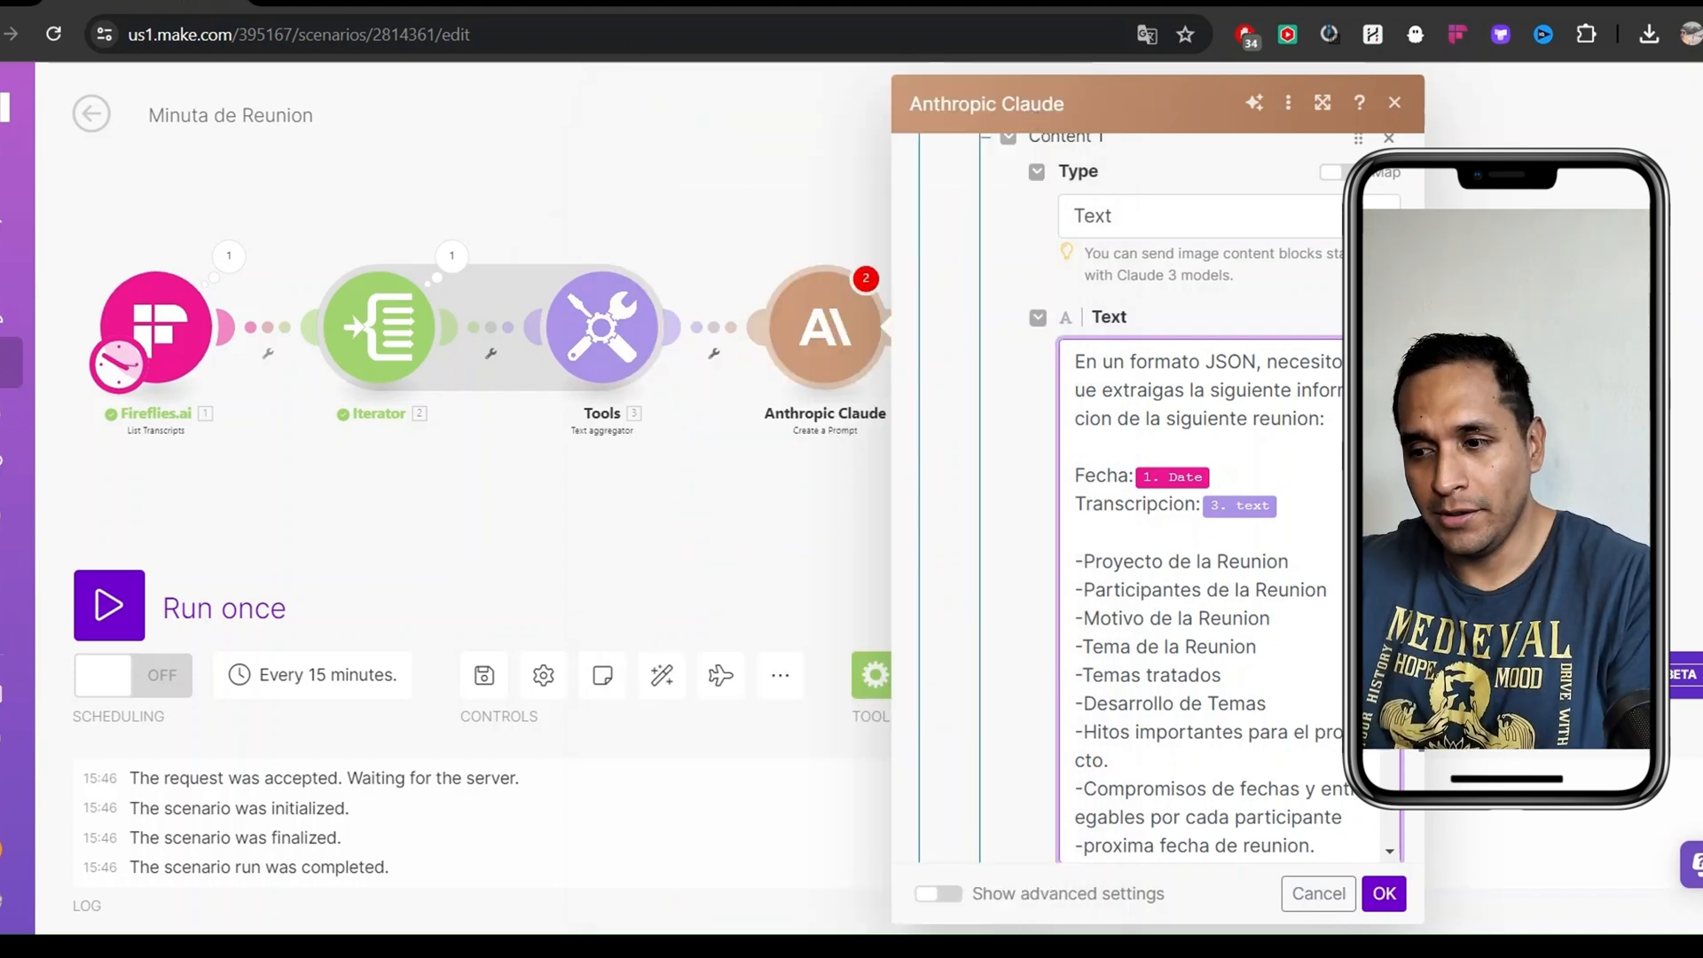
Review the meeting fields requested in the prompt, from "Proyecto de la Reunion" to "Fecha de la reunion", and the required JSON contents
scroll(1206, 603, "down", 1)
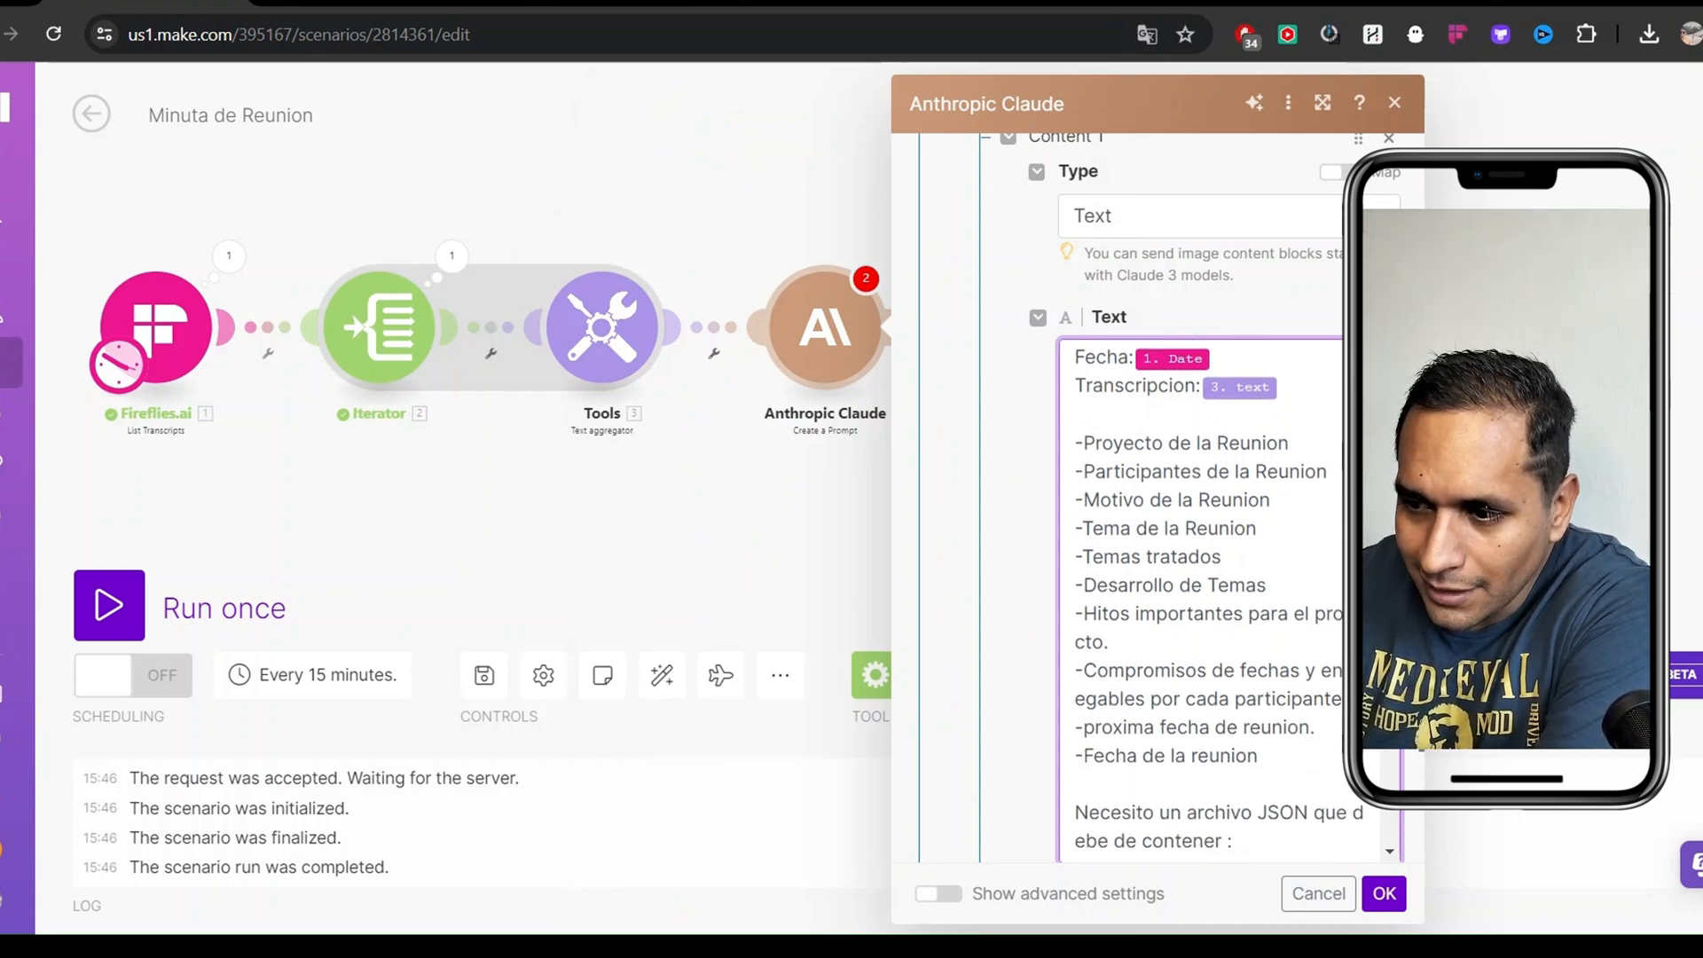
scroll(1267, 471, "down", 1)
scroll(1267, 471, "up", 1)
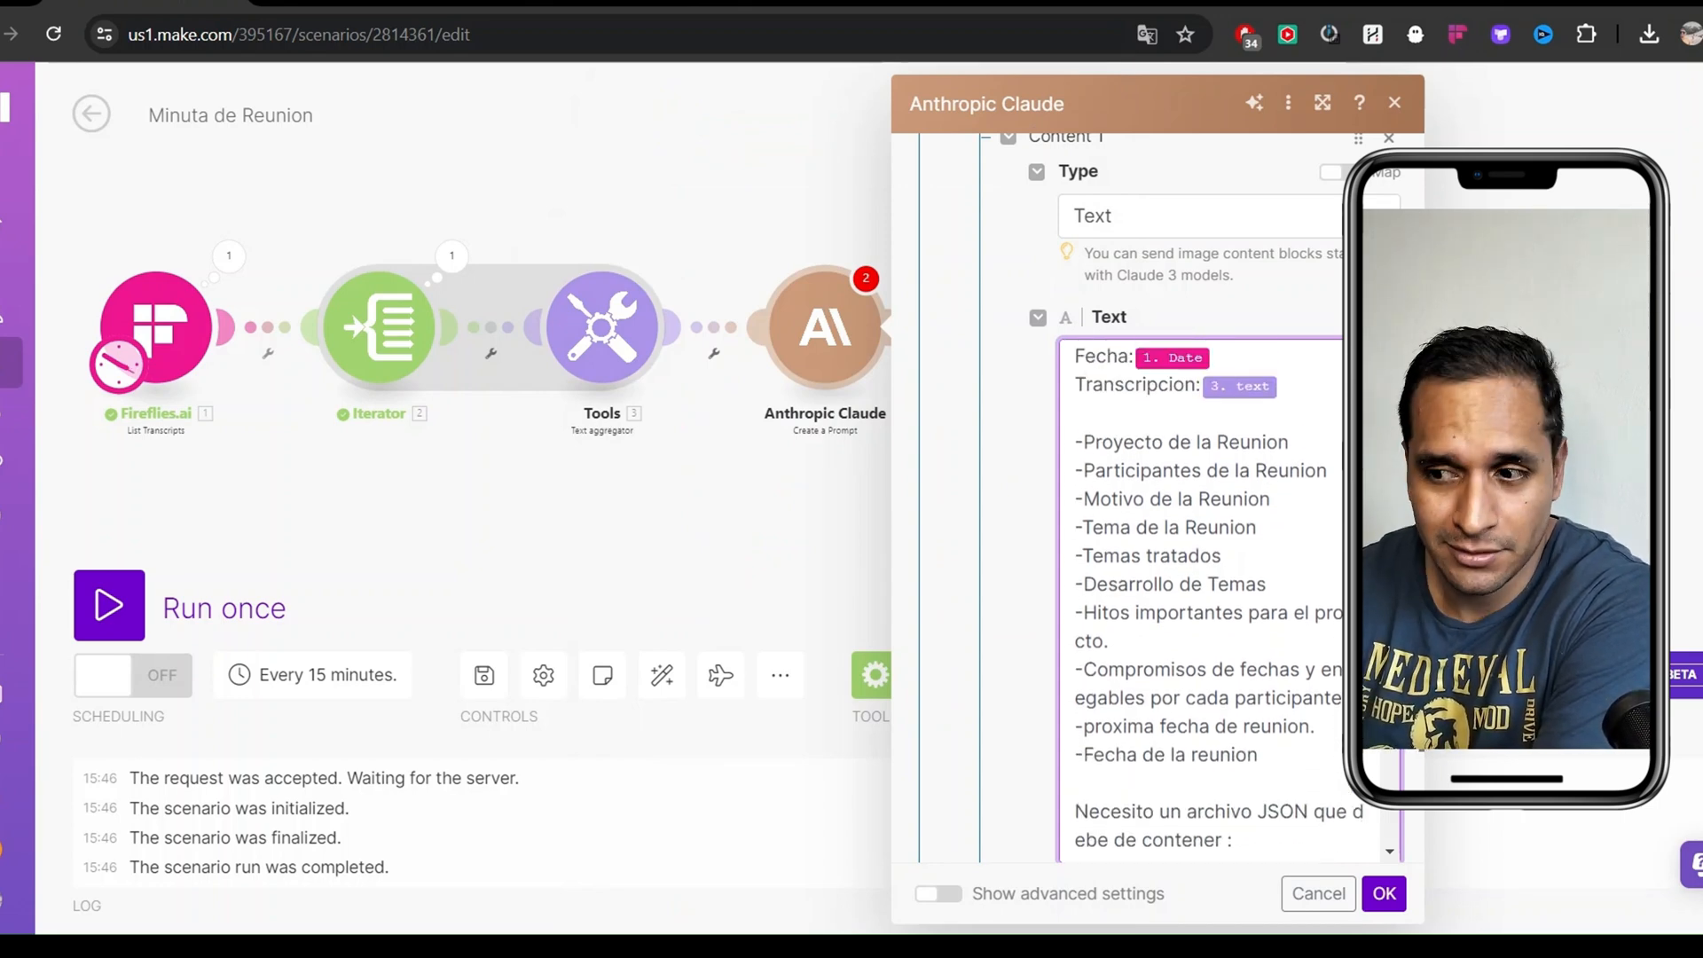
left_click_drag(1289, 441, 1086, 441)
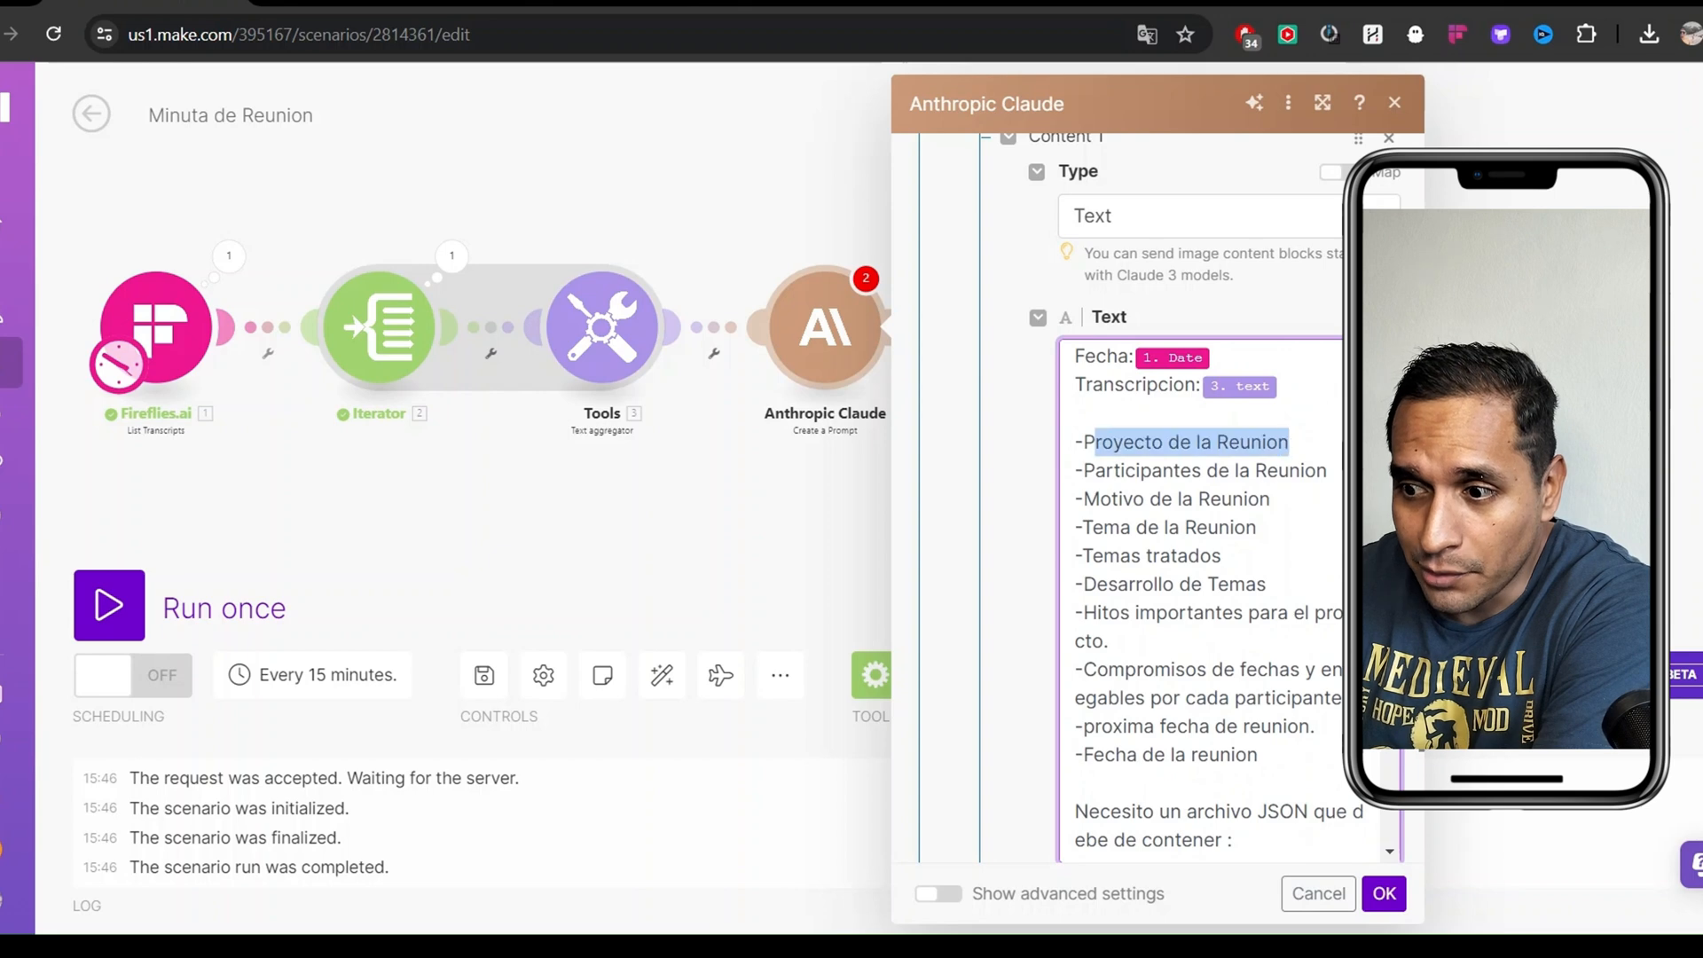
left_click(1180, 471)
left_click(1040, 98)
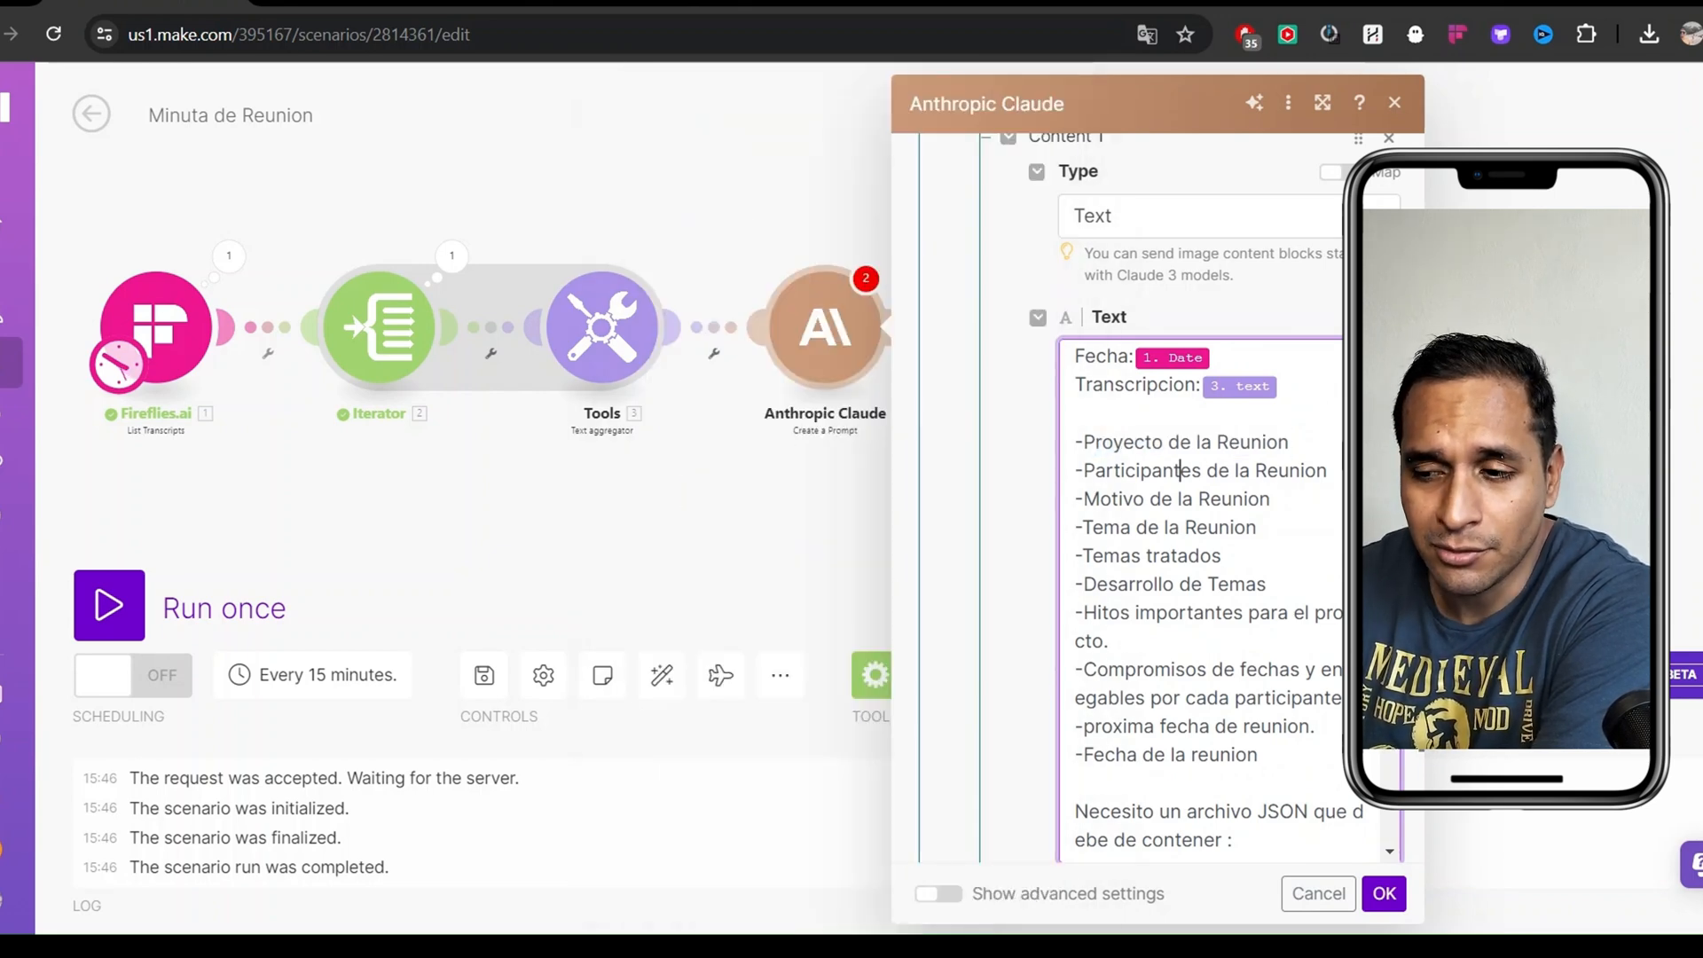
scroll(1206, 594, "down", 1)
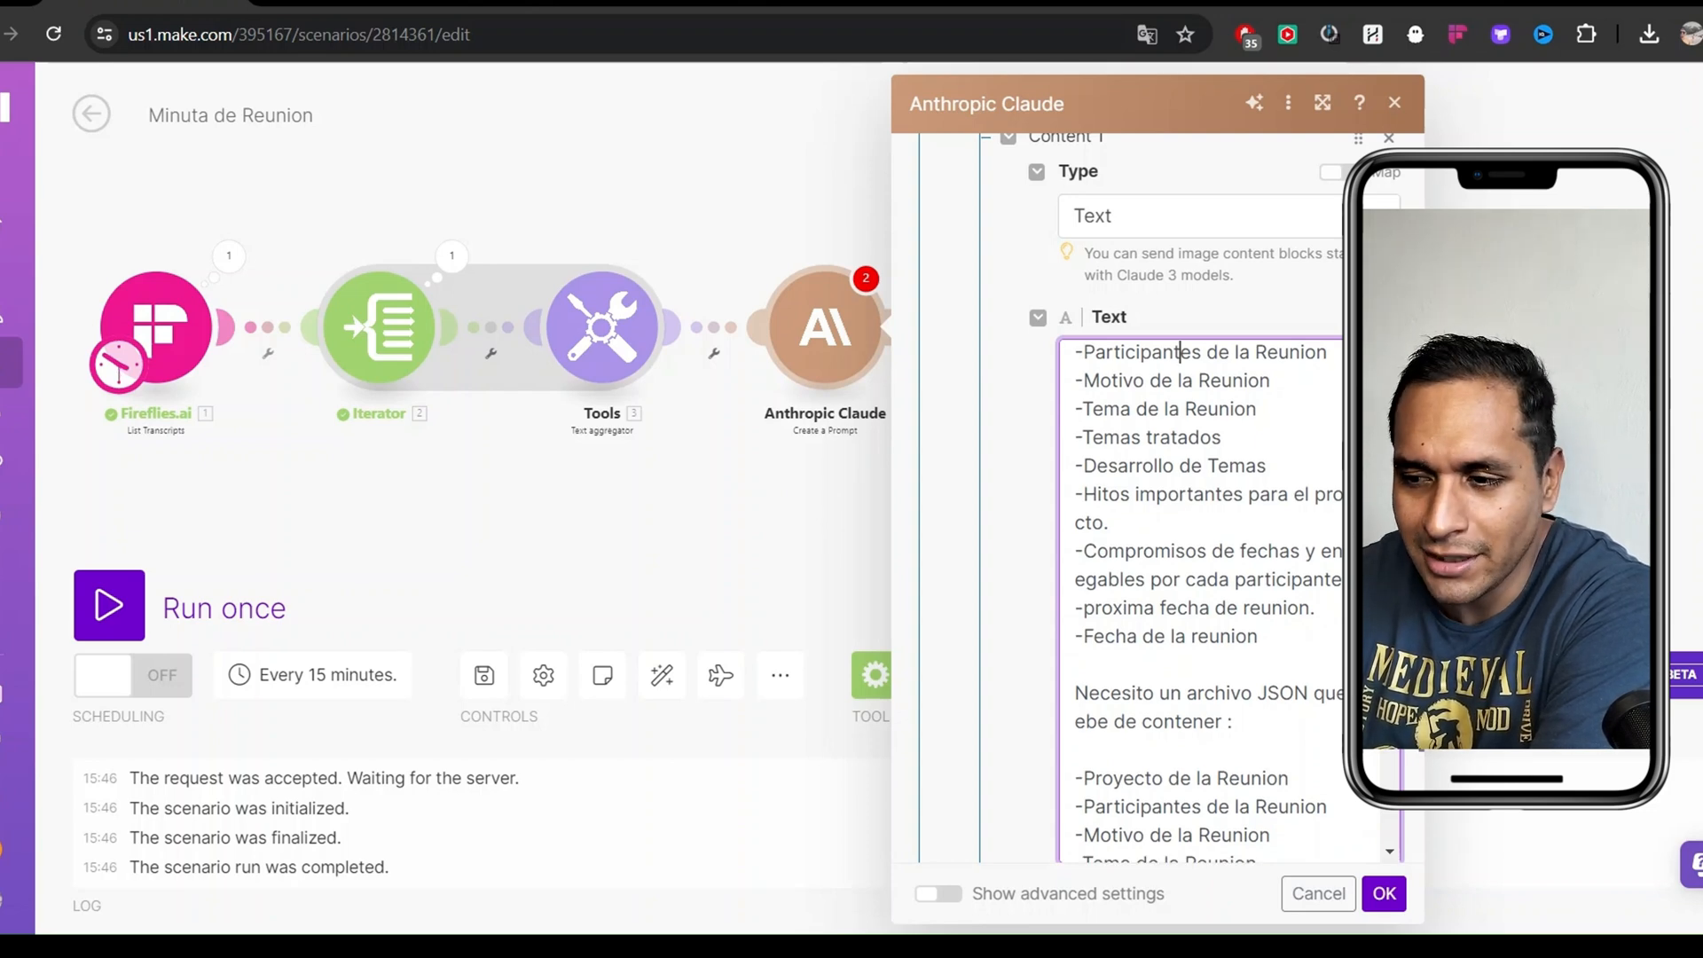
scroll(1355, 837, "down", 1)
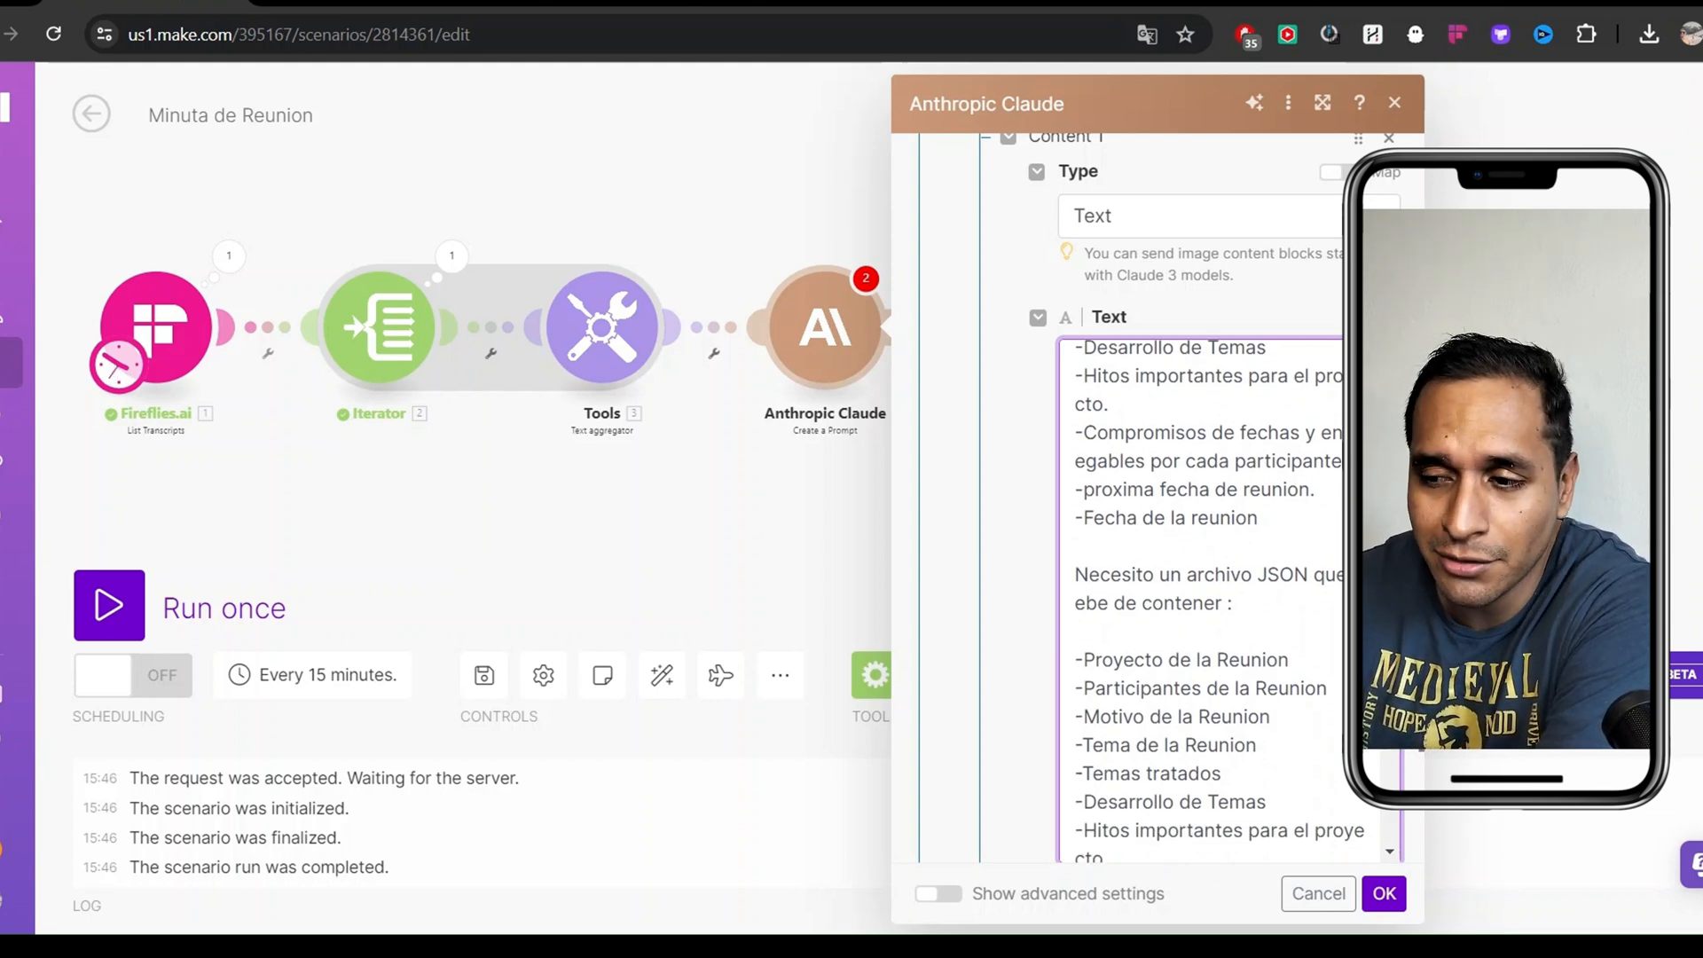
scroll(1228, 598, "down", 2)
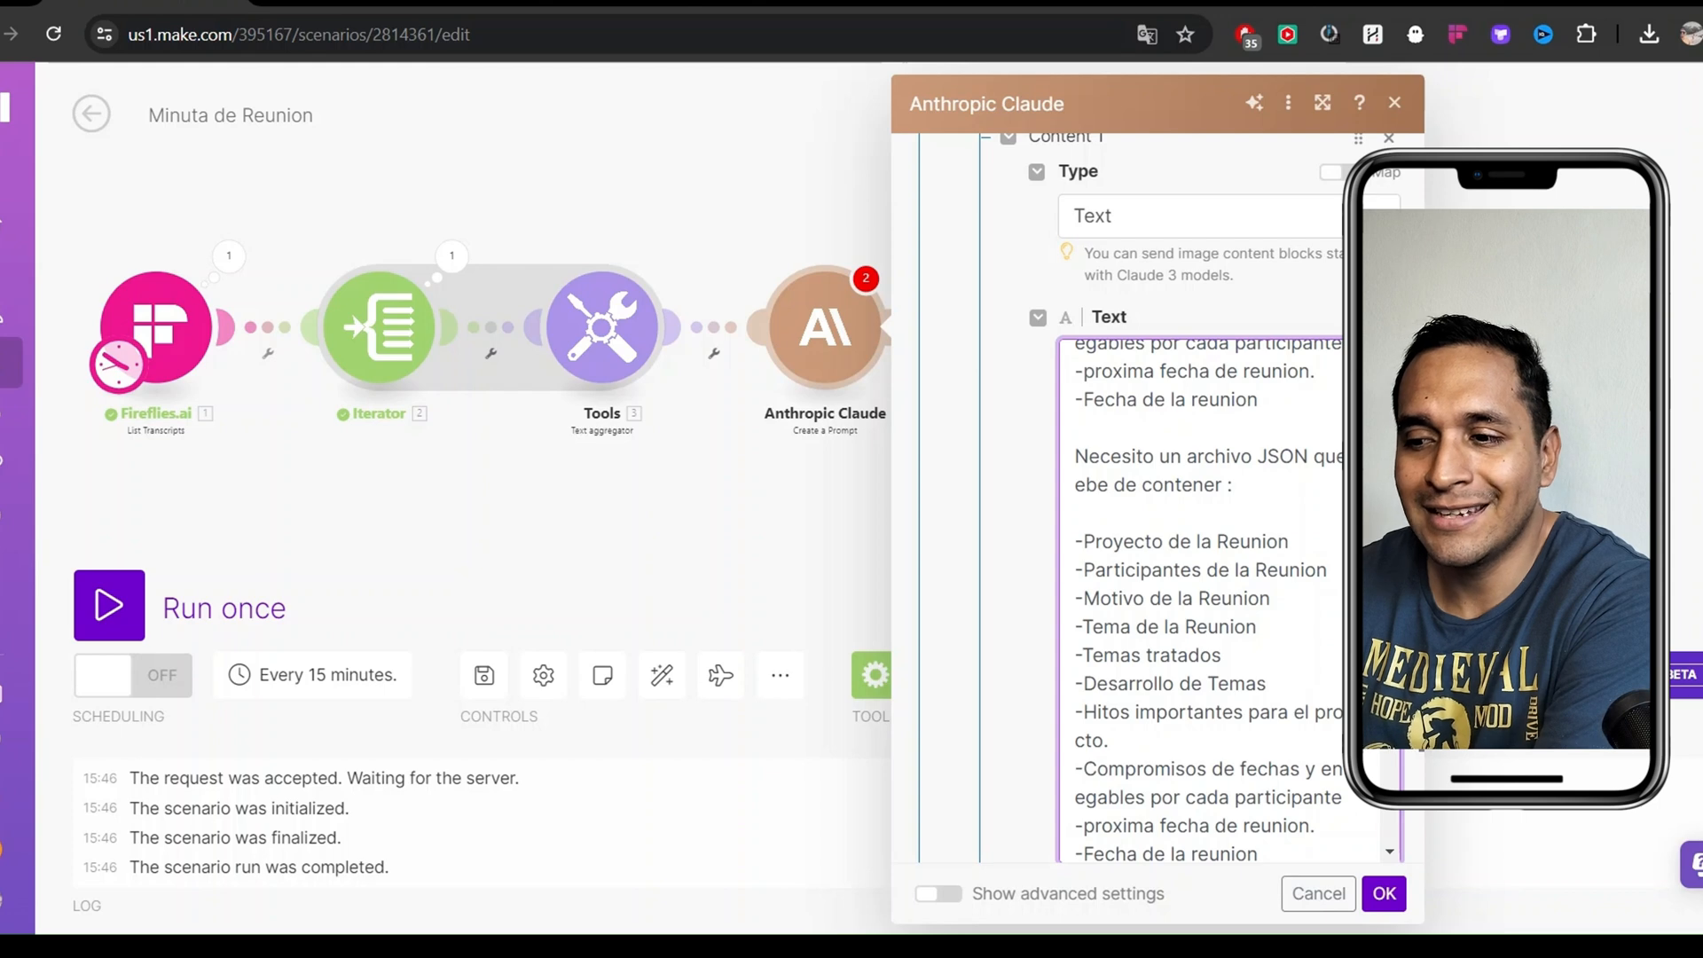
scroll(1229, 599, "down", 3)
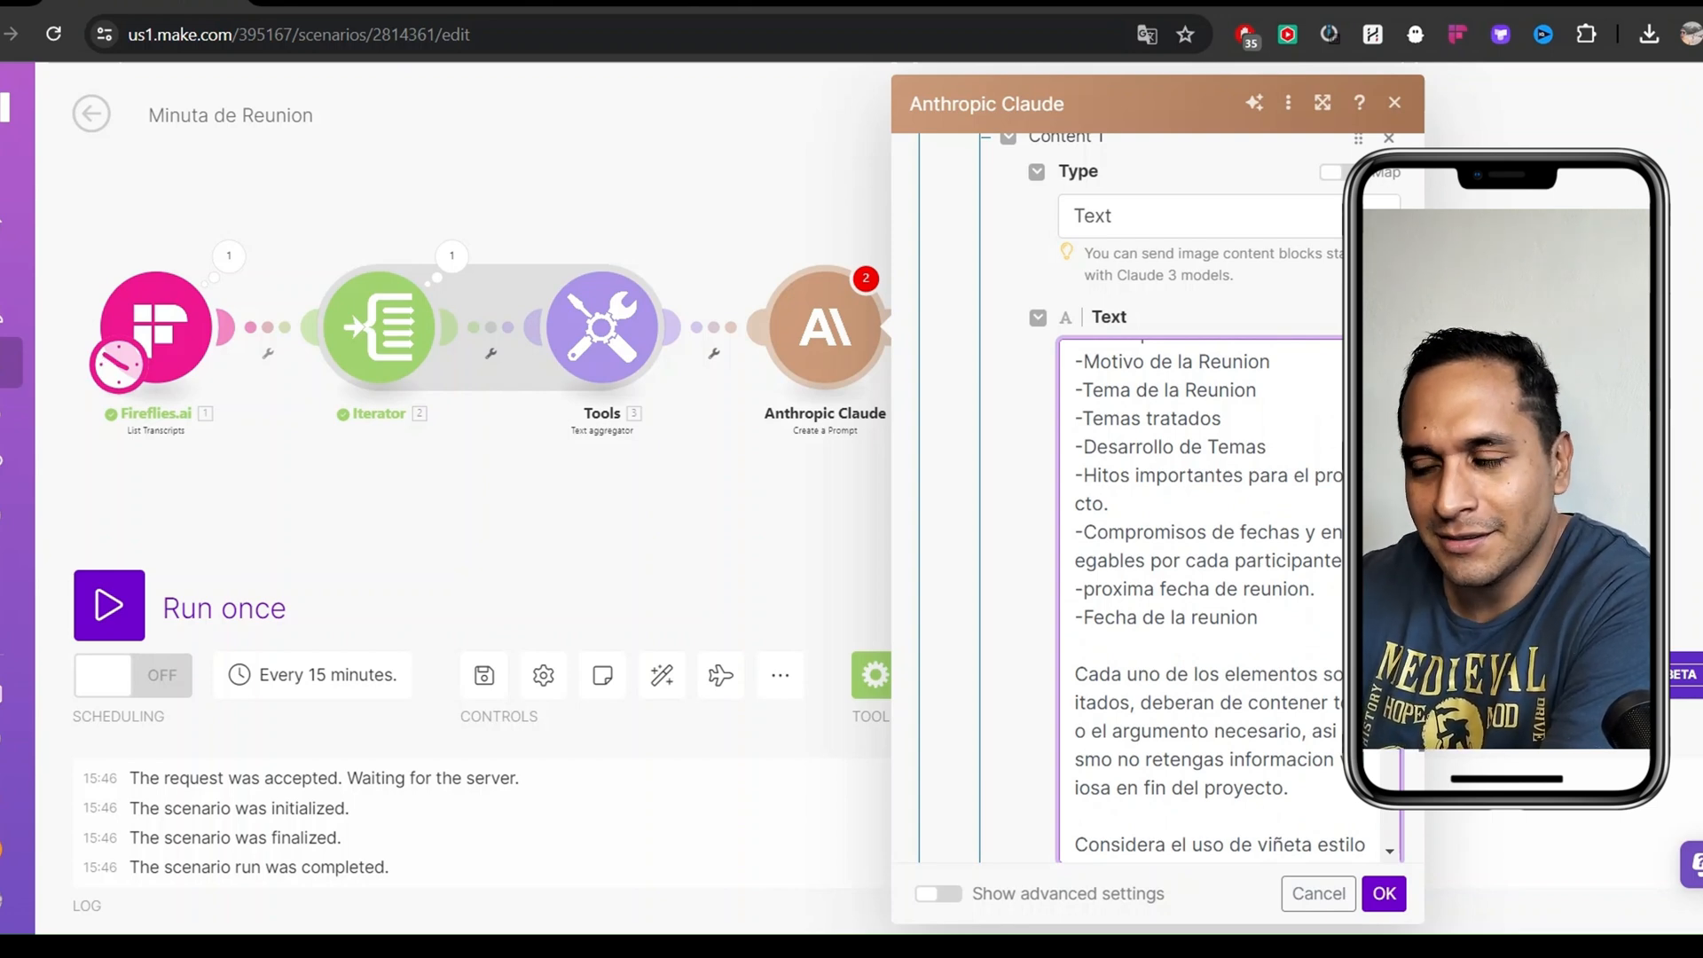
Review the prompt's bullet and line-break instructions and the JSON structure that the response must follow
scroll(1229, 598, "down", 2)
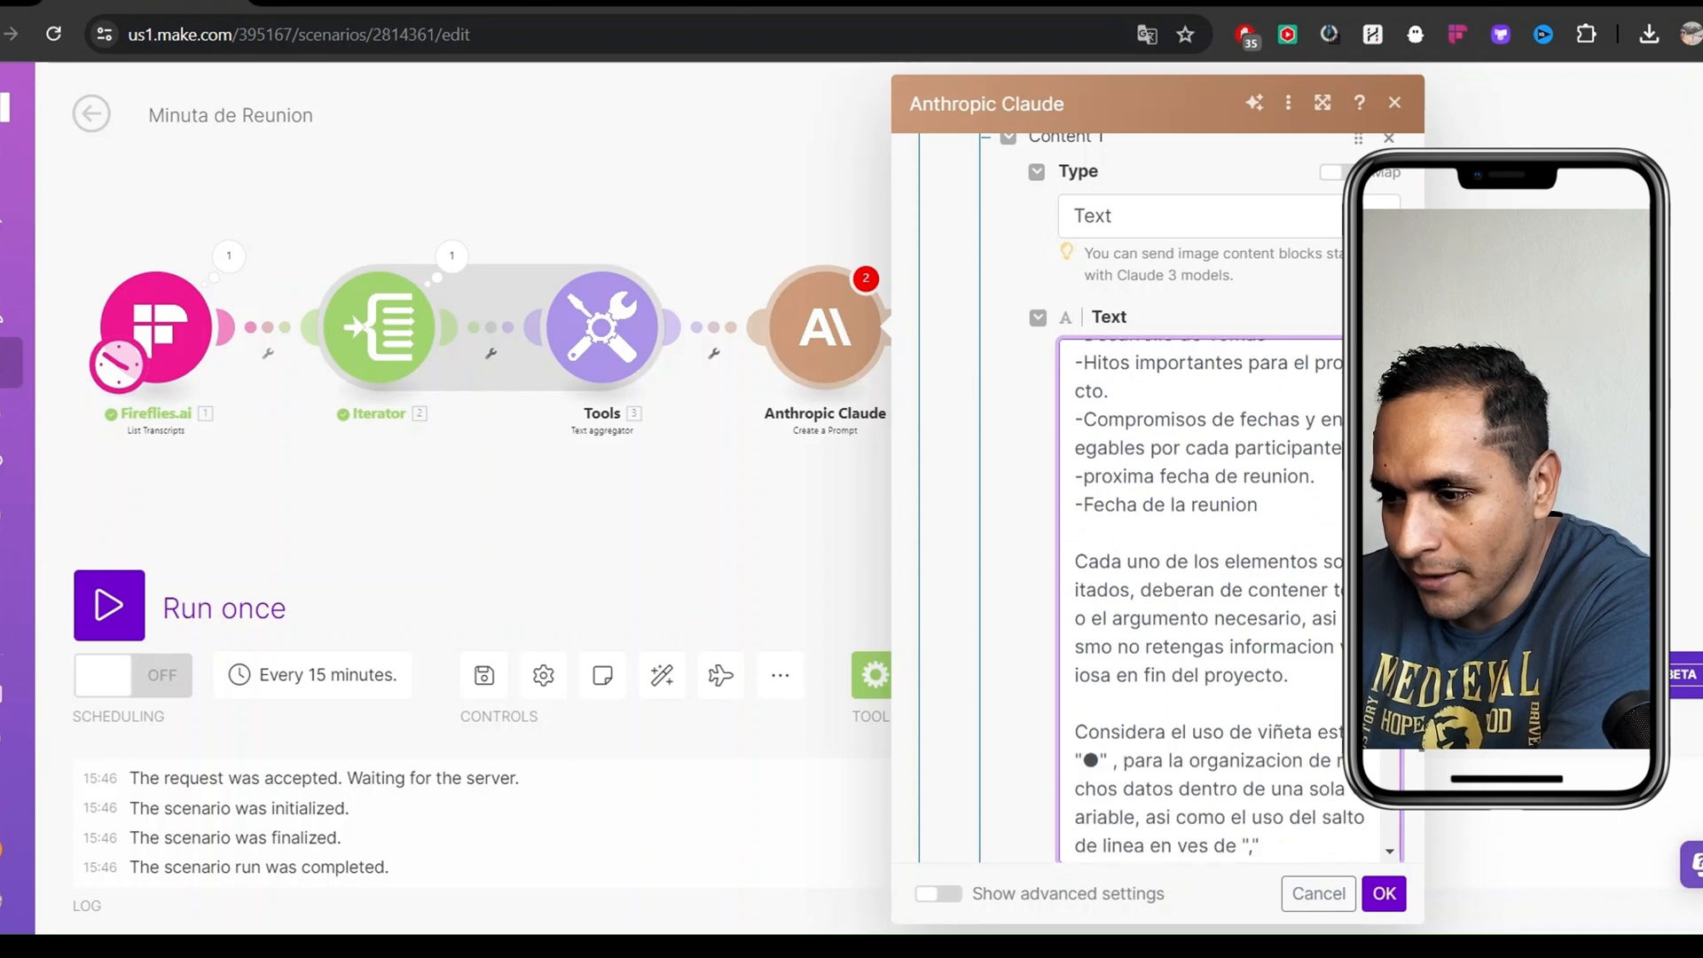
scroll(1219, 598, "down", 2)
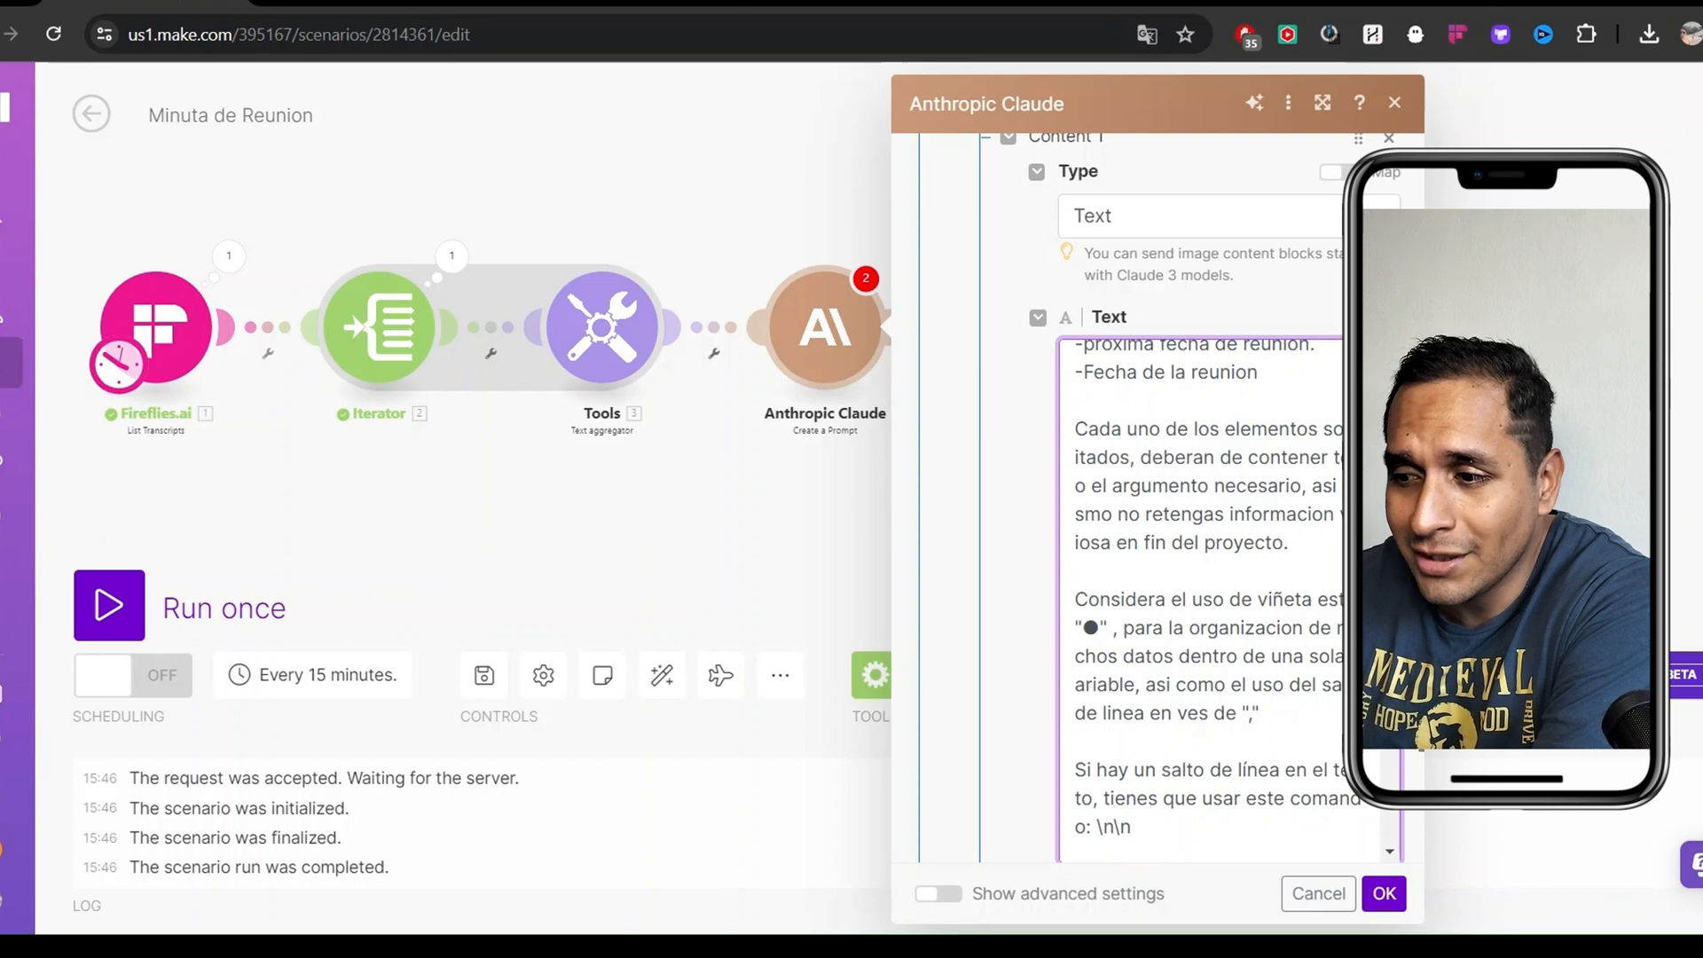
scroll(1197, 585, "down", 1)
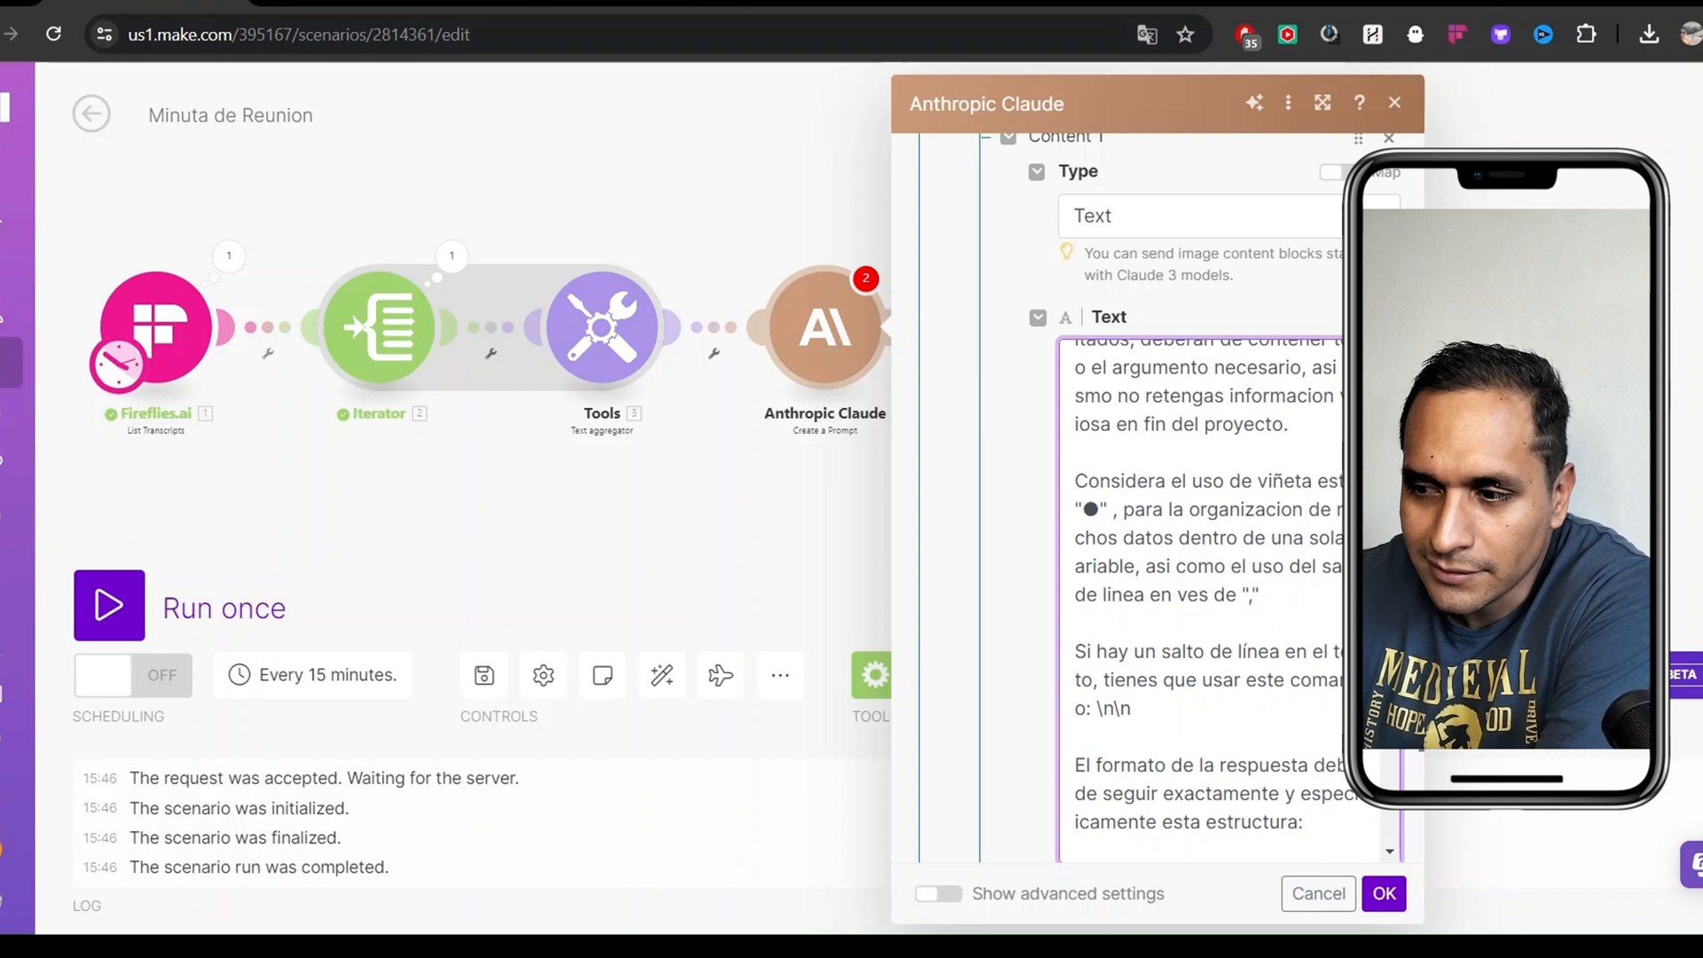
scroll(1197, 585, "down", 1)
scroll(1198, 585, "up", 1)
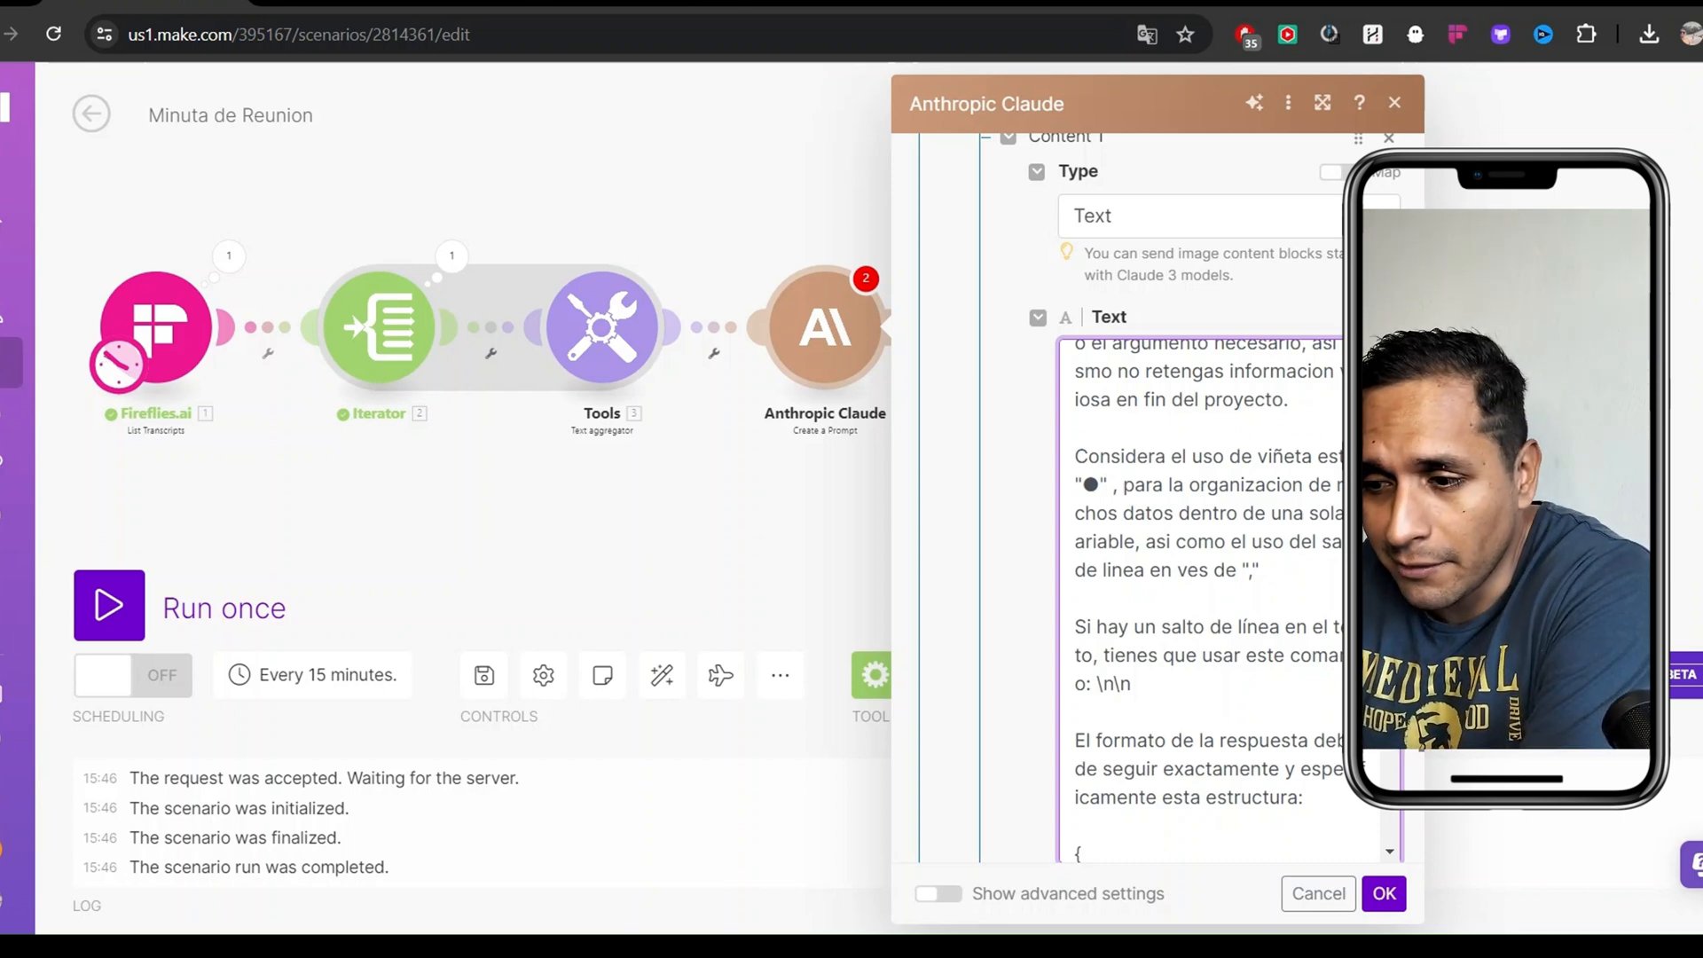
scroll(1206, 594, "down", 2)
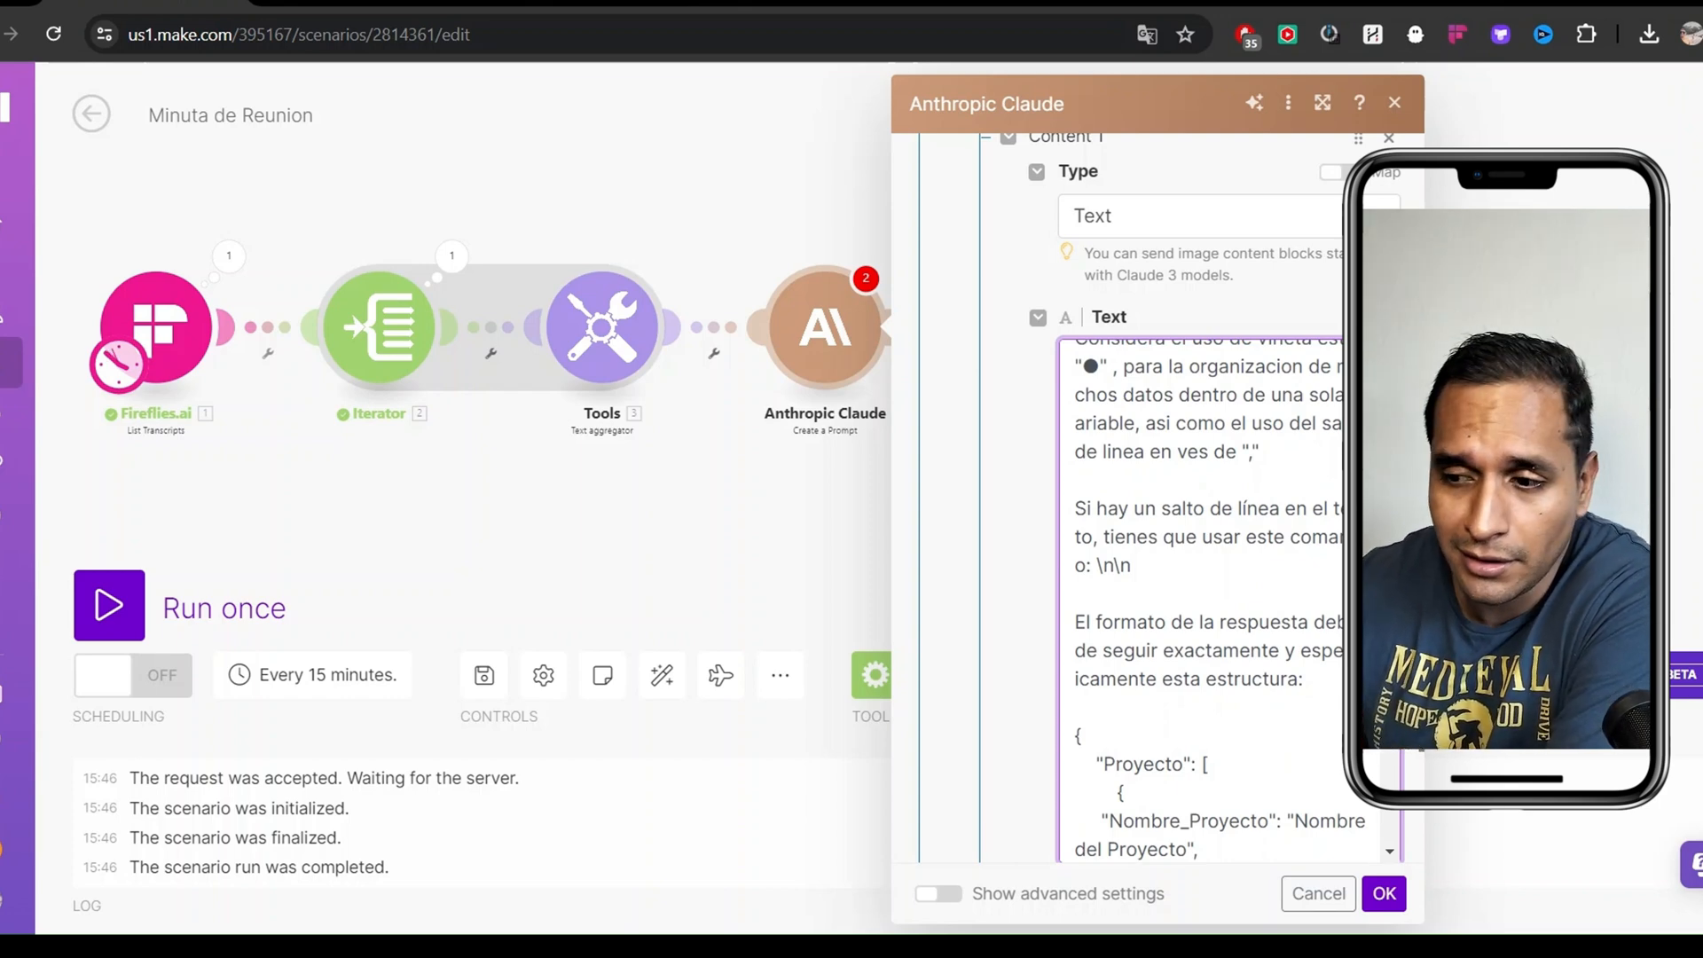
scroll(1206, 595, "down", 4)
scroll(1207, 594, "up", 1)
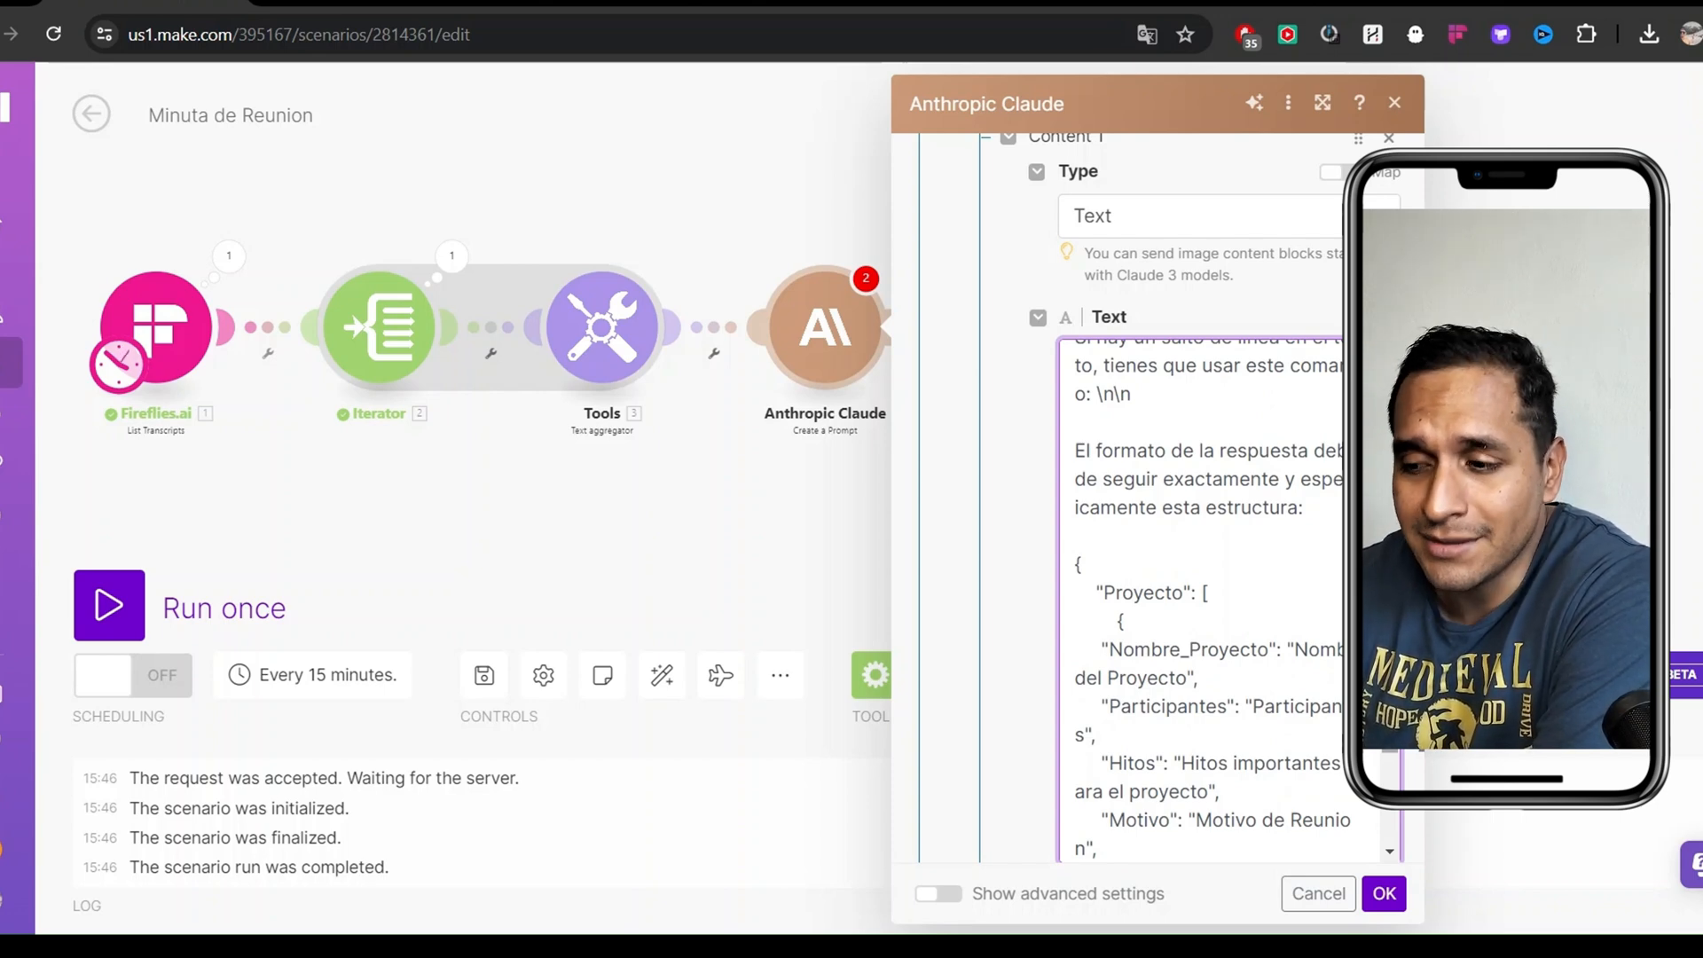
scroll(1206, 594, "down", 3)
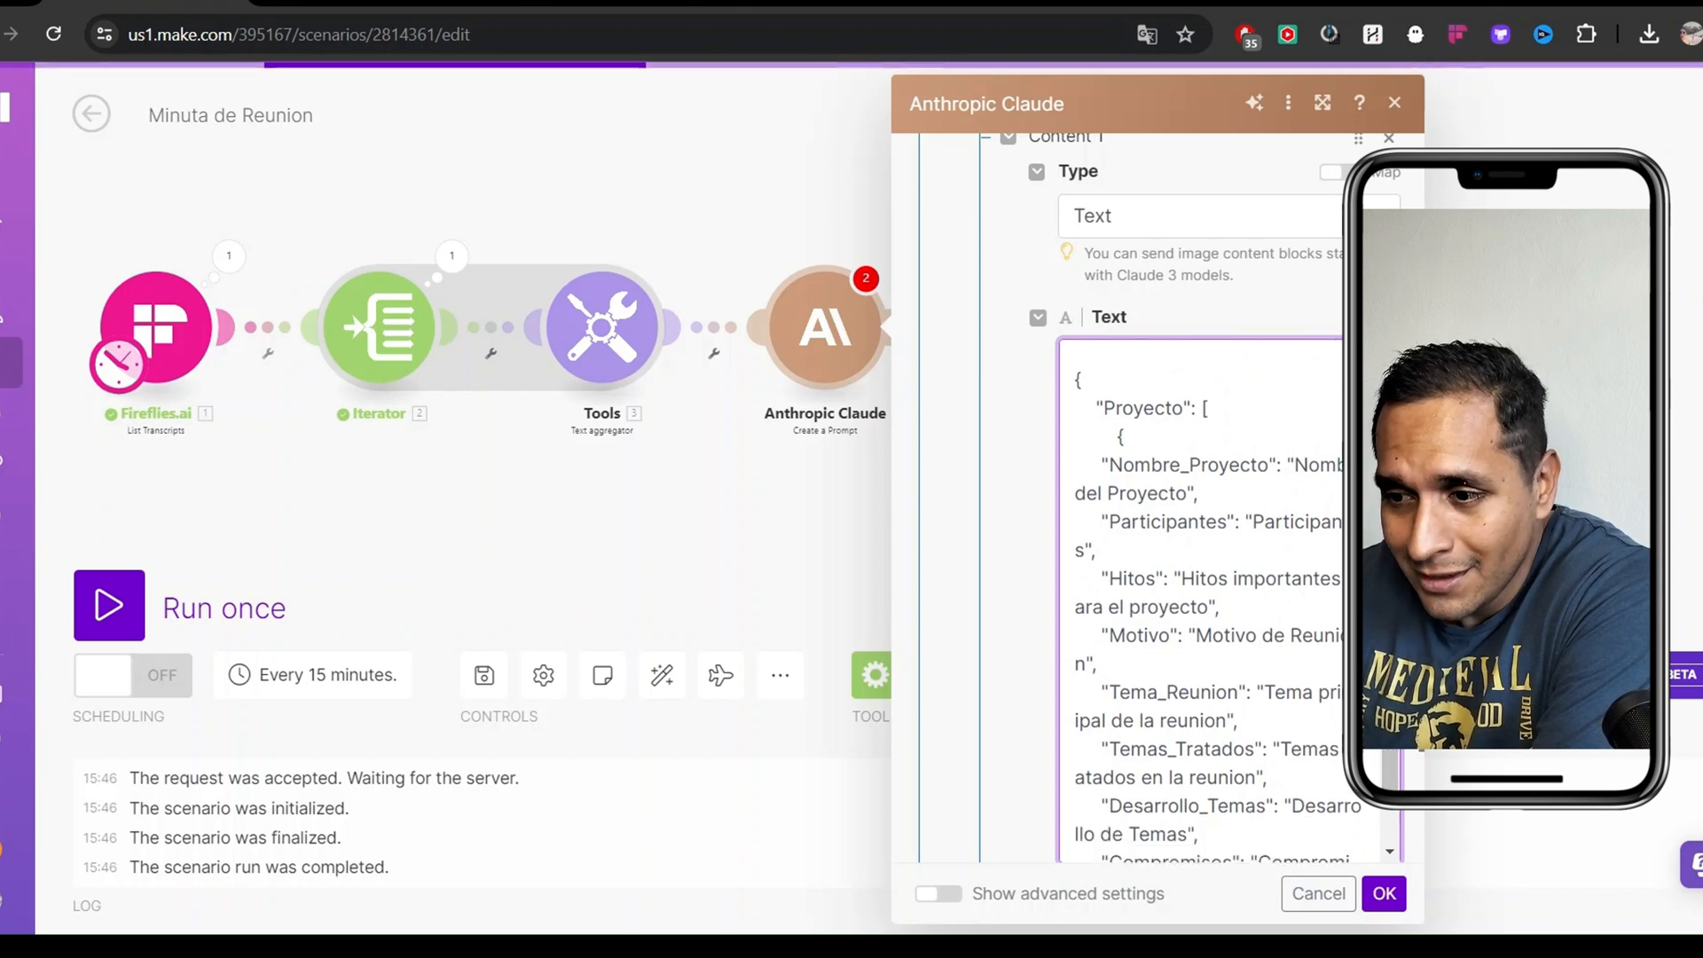
Copy the prompt's "Proyecto" JSON structure and paste it into the jsonformatter.org input editor in place of its current content
left_click_drag(1075, 379, 1167, 770)
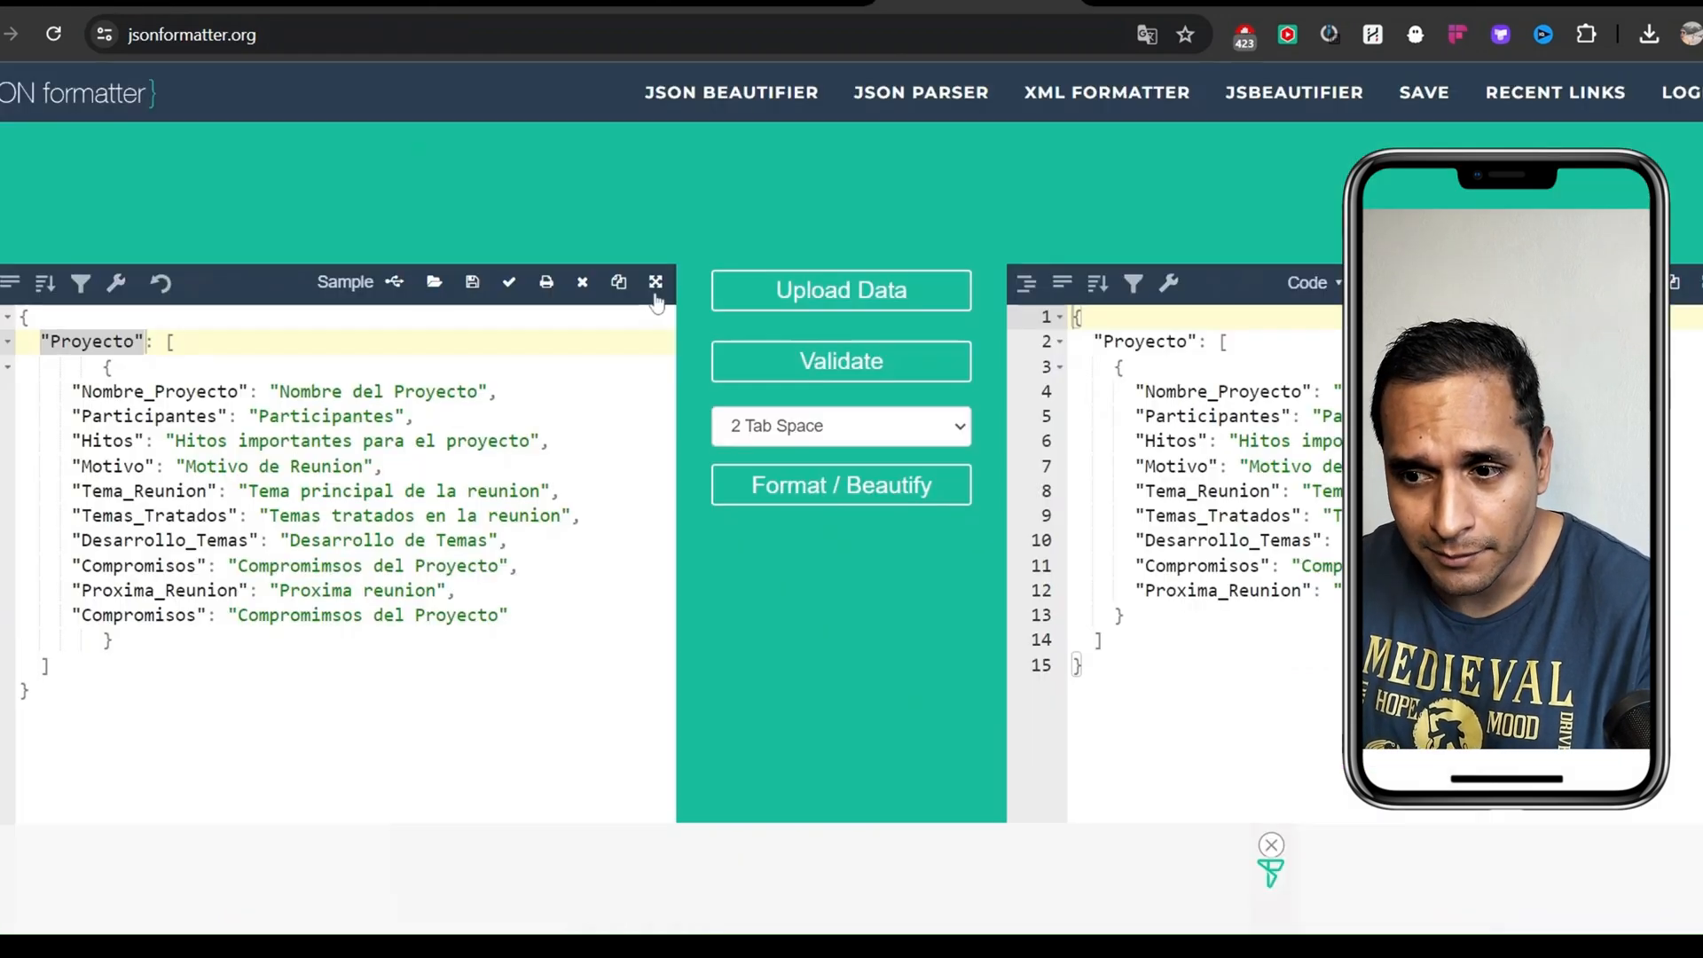
left_click(582, 282)
type("{   \"Proyecto\": [         {     \"Nombre_Proyecto\": \"Nombre del Proyecto\",     \"Participantes\": \"Participantes\",     \"Hitos\": \"Hitos importantes para el proyecto\",     \"Motivo\": \"Motivo de Reunion\",     \"Tema_Reunion\": \"Tema principal de la reunion\",     \"Temas_Tratados\": \"Temas tratados en la reunion\",     \"Desarrollo_Temas\": \"Desarrollo de Temas\",     \"Compromisos\": \"Compromimsos del Proyecto\",     \"Proxima_Reunion\": \"Proxima reunion\",     \"Compromisos\": \"Compromimsos del Proyecto\"         }   ] }")
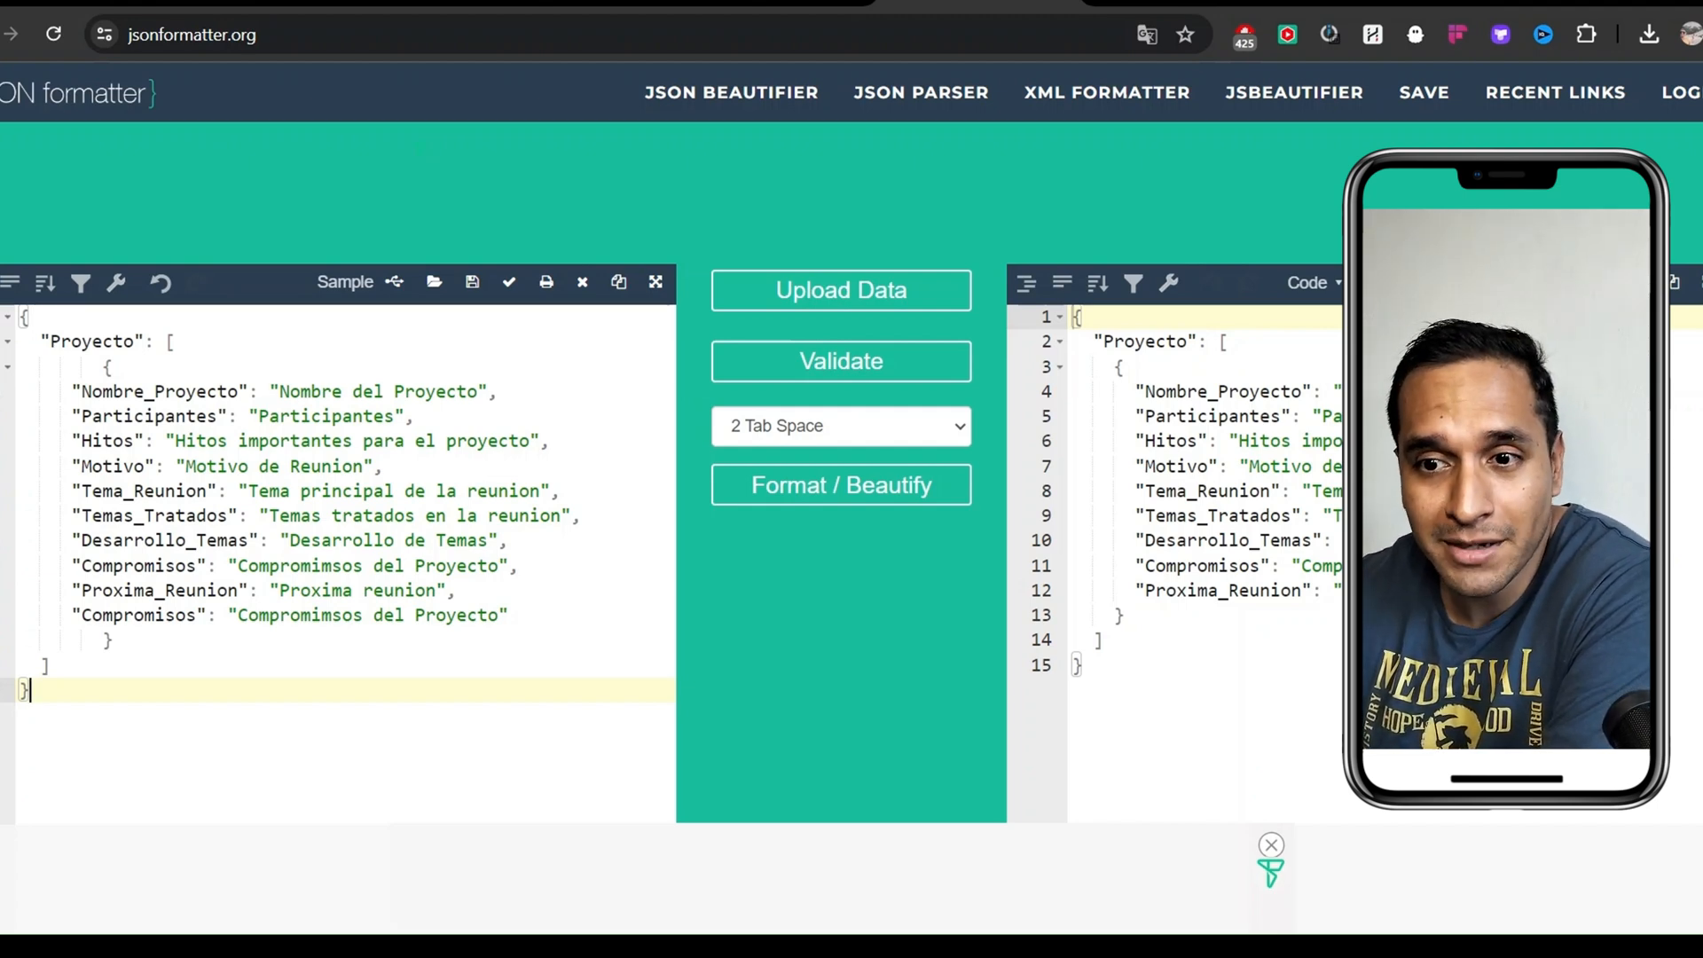
Return to the Claude prompt in Make and compare its JSON structure, starting at the "Proyecto" key, with the copy in JSON Formatter
left_click(147, 3)
left_click(1089, 462)
scroll(1089, 461, "up", 3)
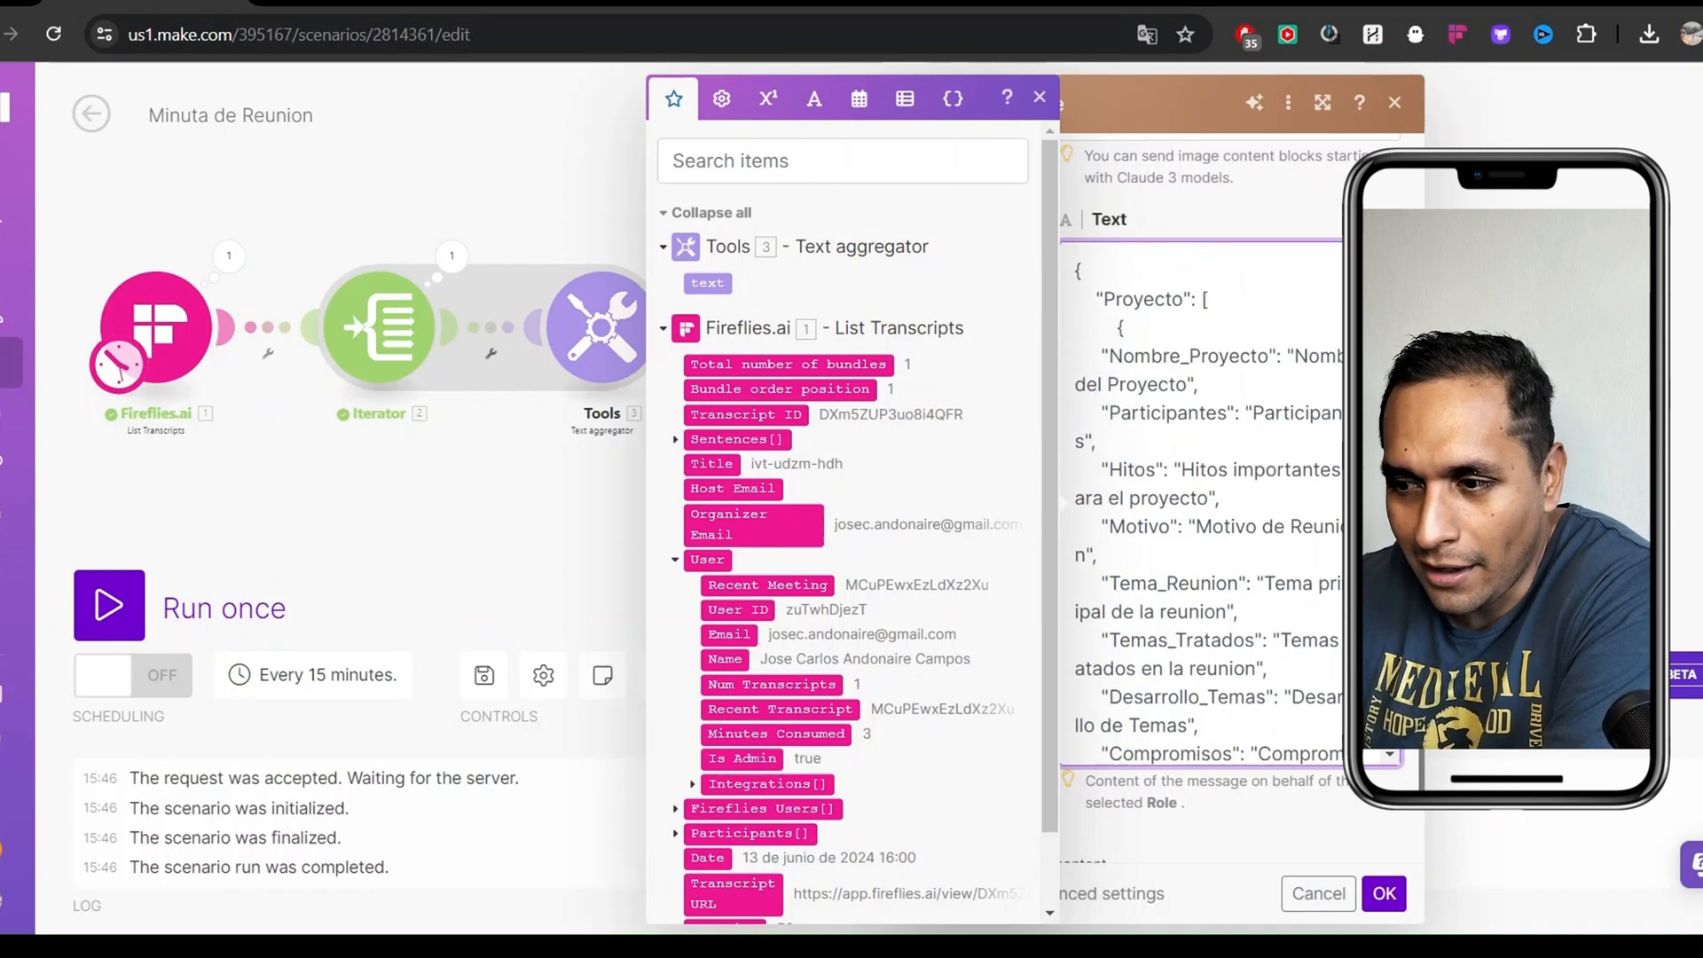
scroll(1198, 497, "up", 3)
scroll(1197, 496, "down", 5)
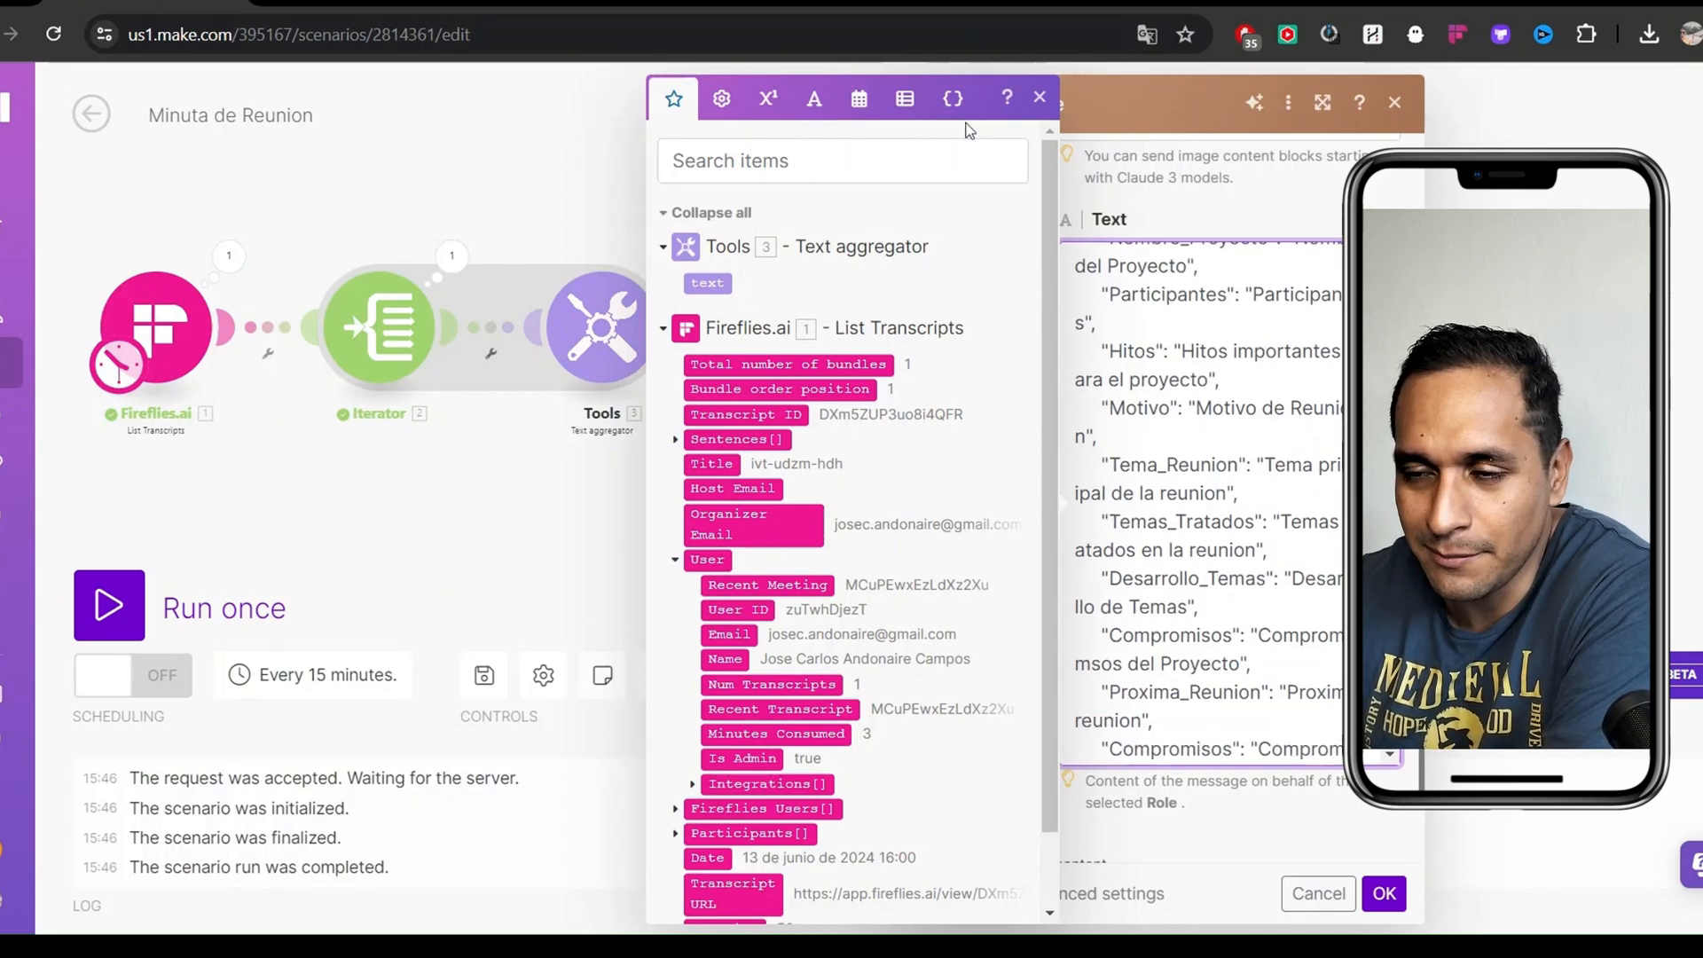
left_click(927, 5)
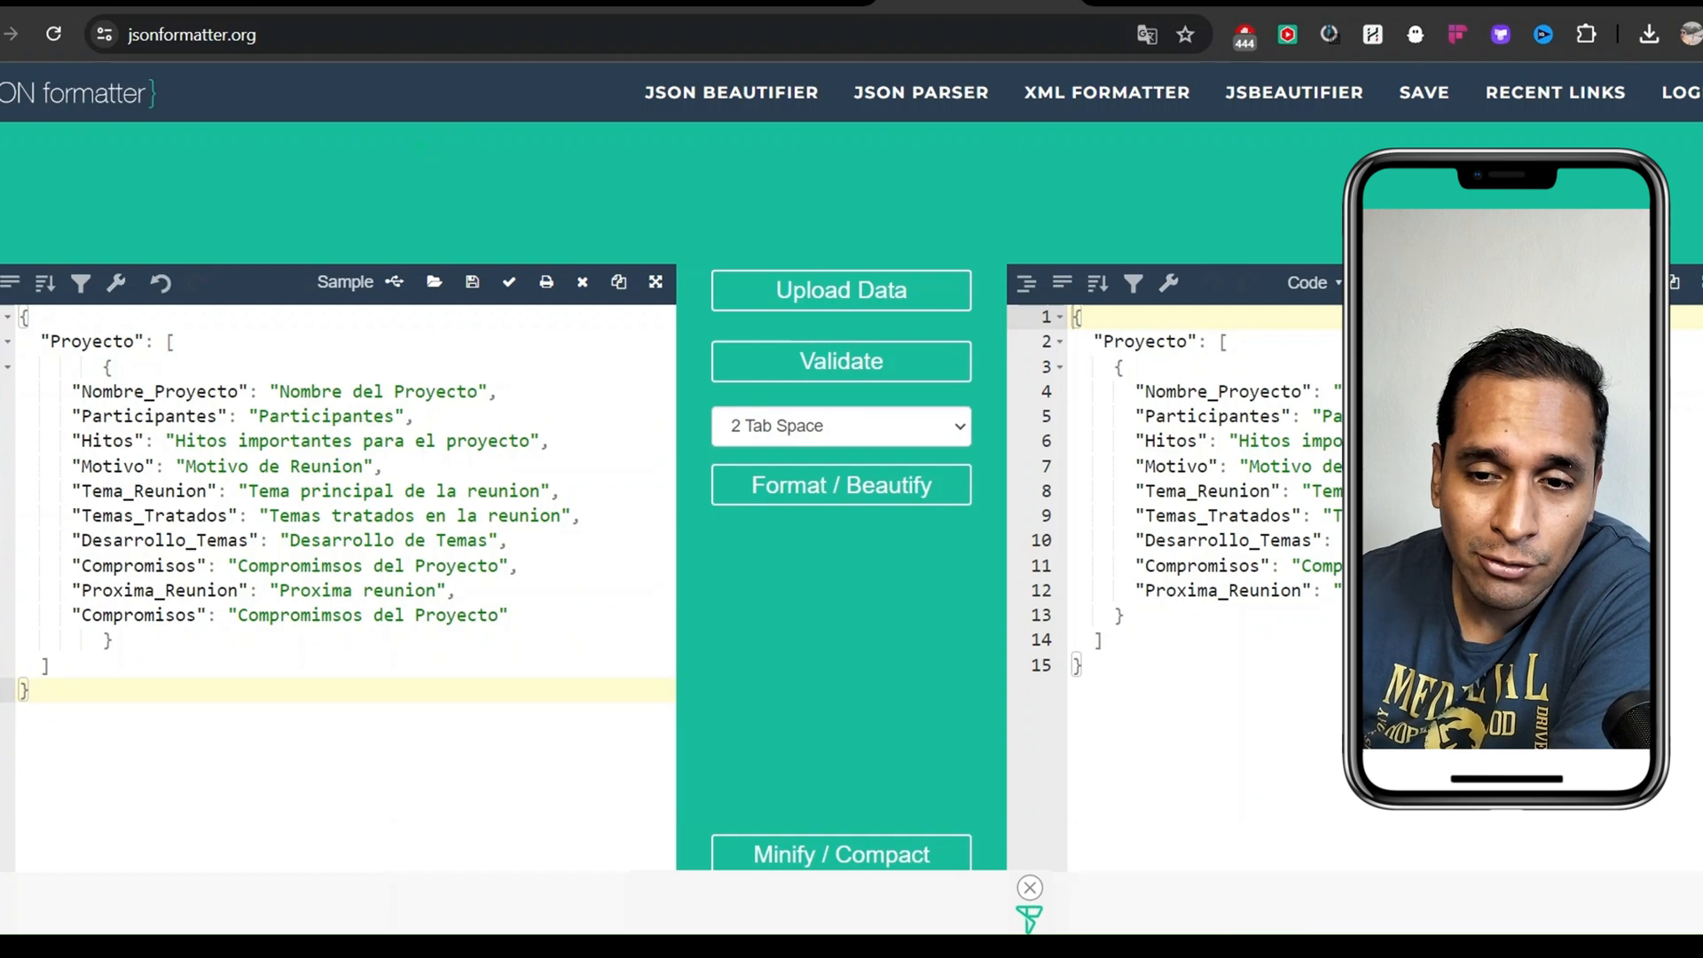
double_click(125, 341)
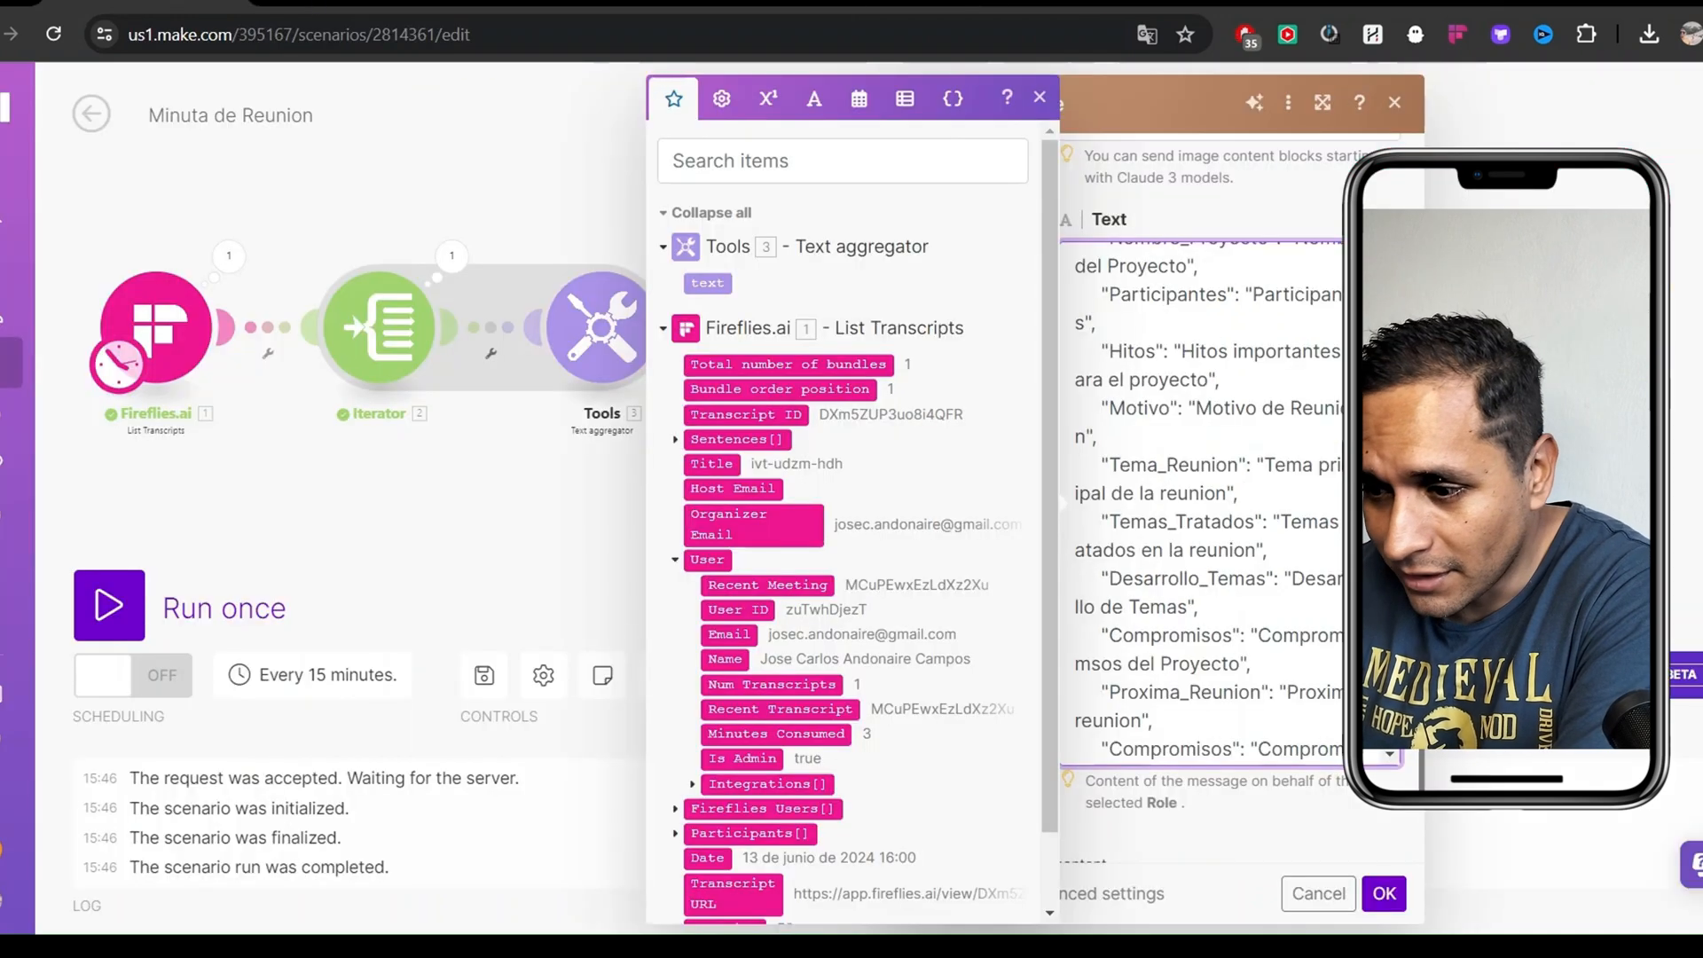
scroll(1206, 497, "down", 2)
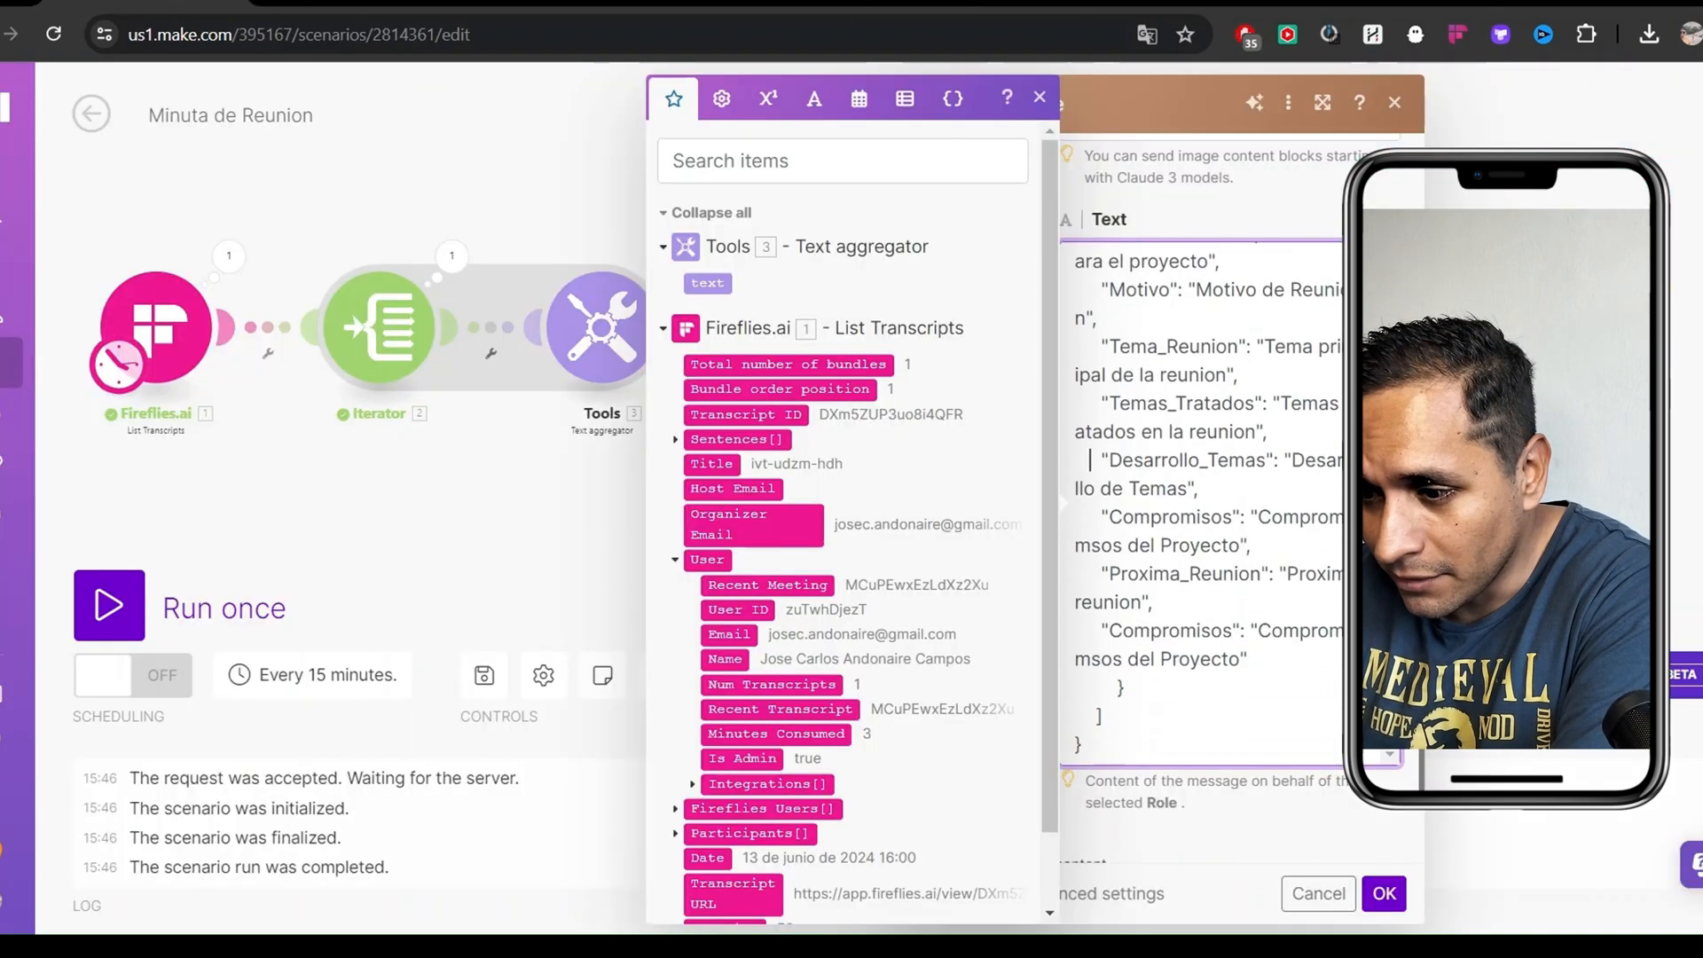
scroll(1233, 444, "down", 2)
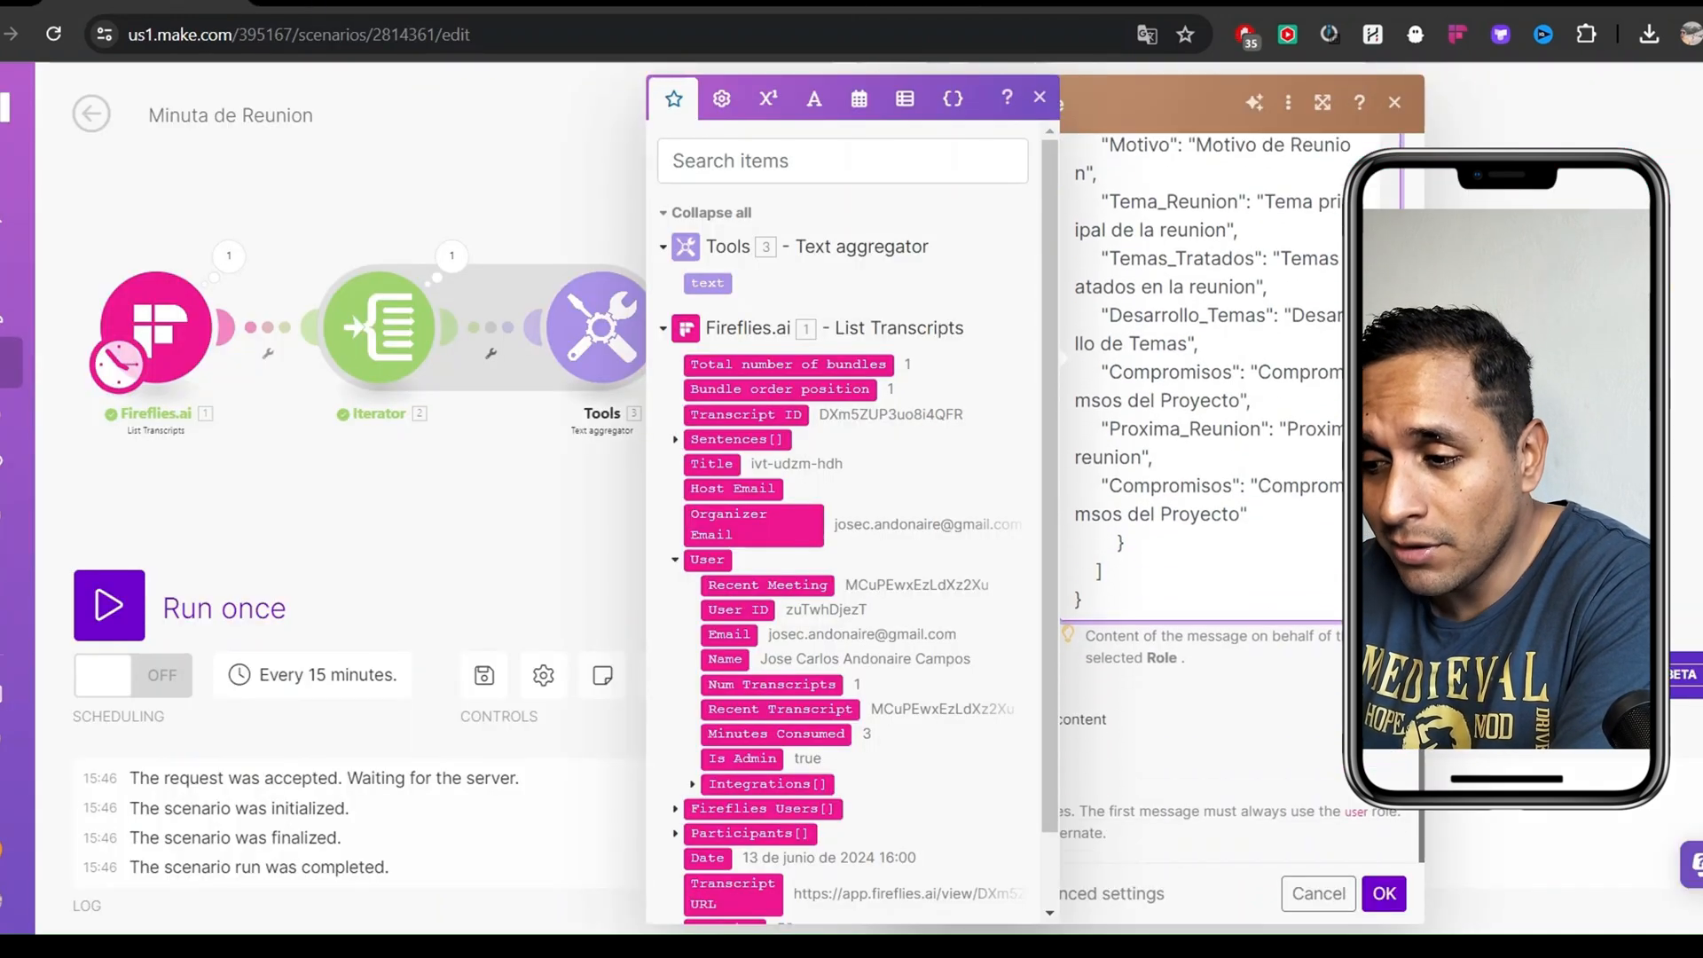
Confirm the Anthropic Claude module's prompt settings and return to the scenario canvas
left_click(1320, 697)
left_click(1384, 894)
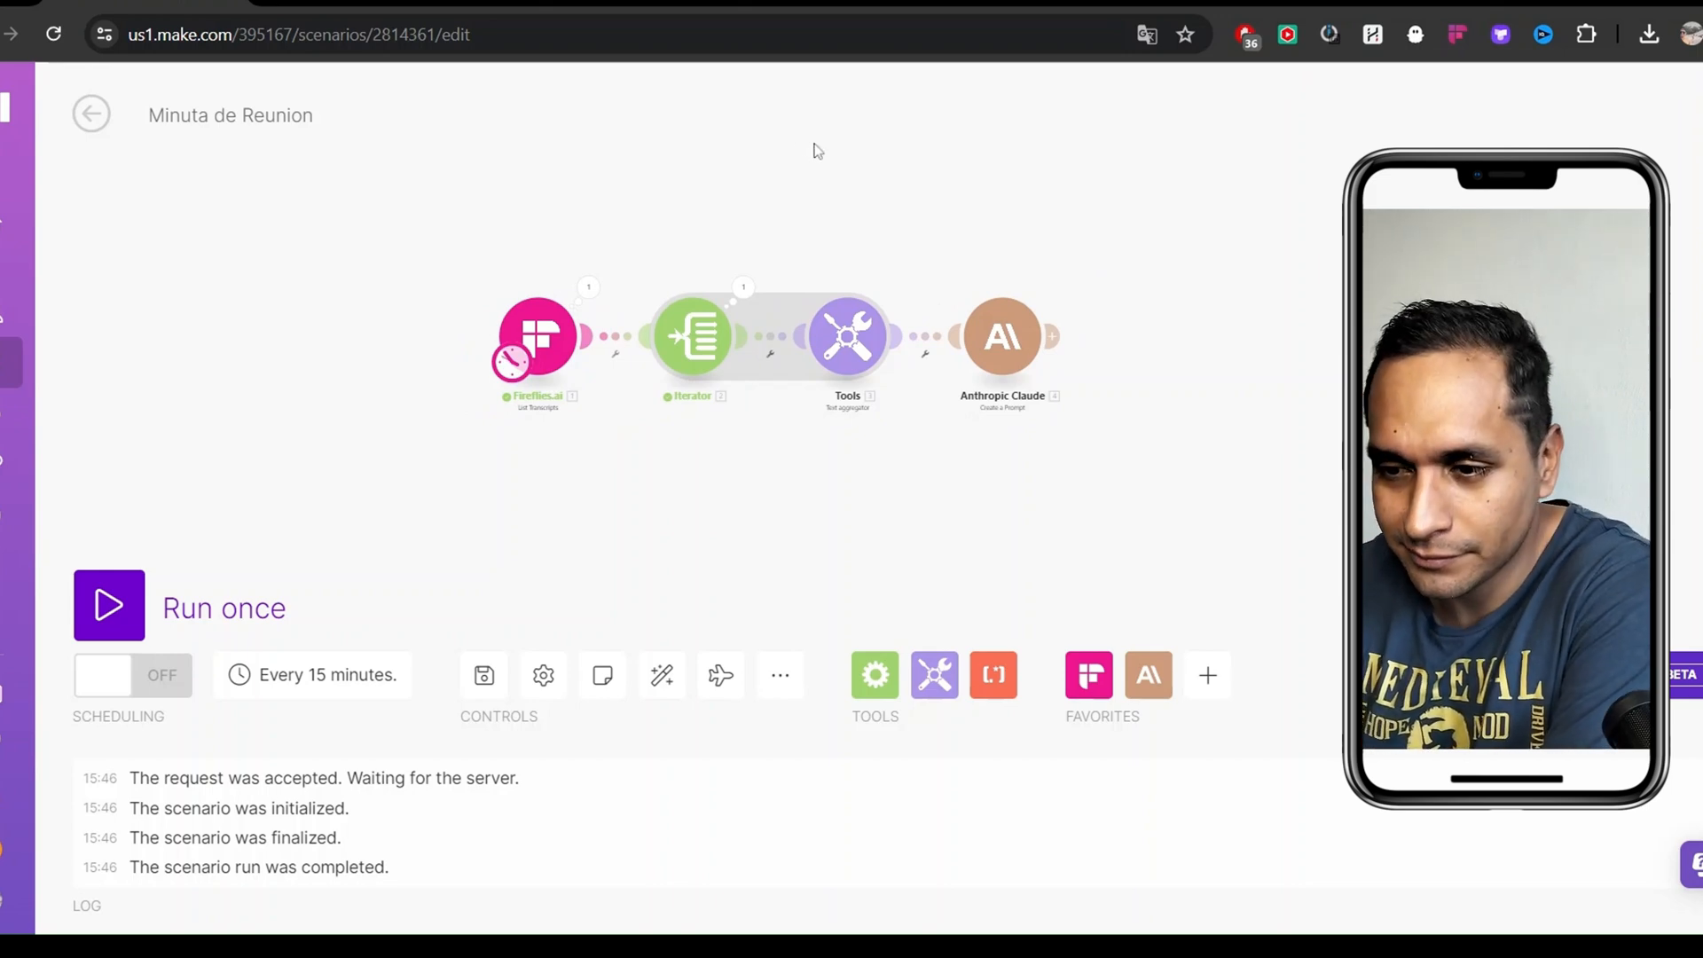
left_click_drag(814, 148, 517, 240)
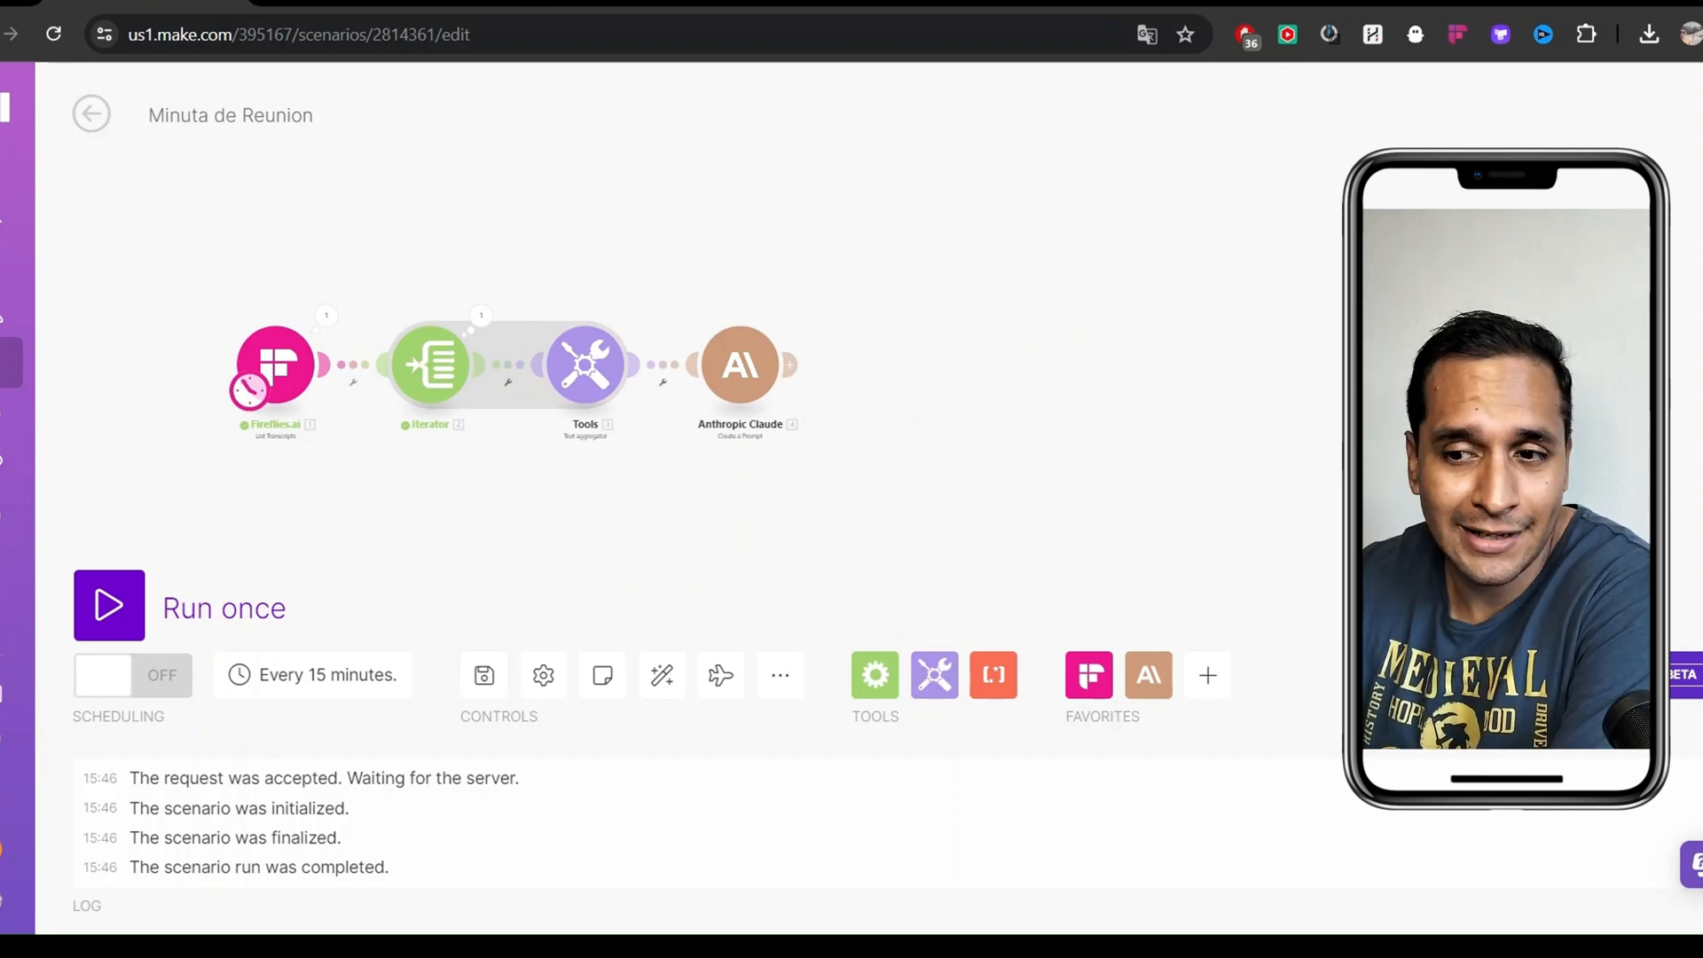
left_click_drag(671, 224, 788, 220)
left_click_drag(162, 501, 155, 465)
left_click_drag(476, 479, 354, 510)
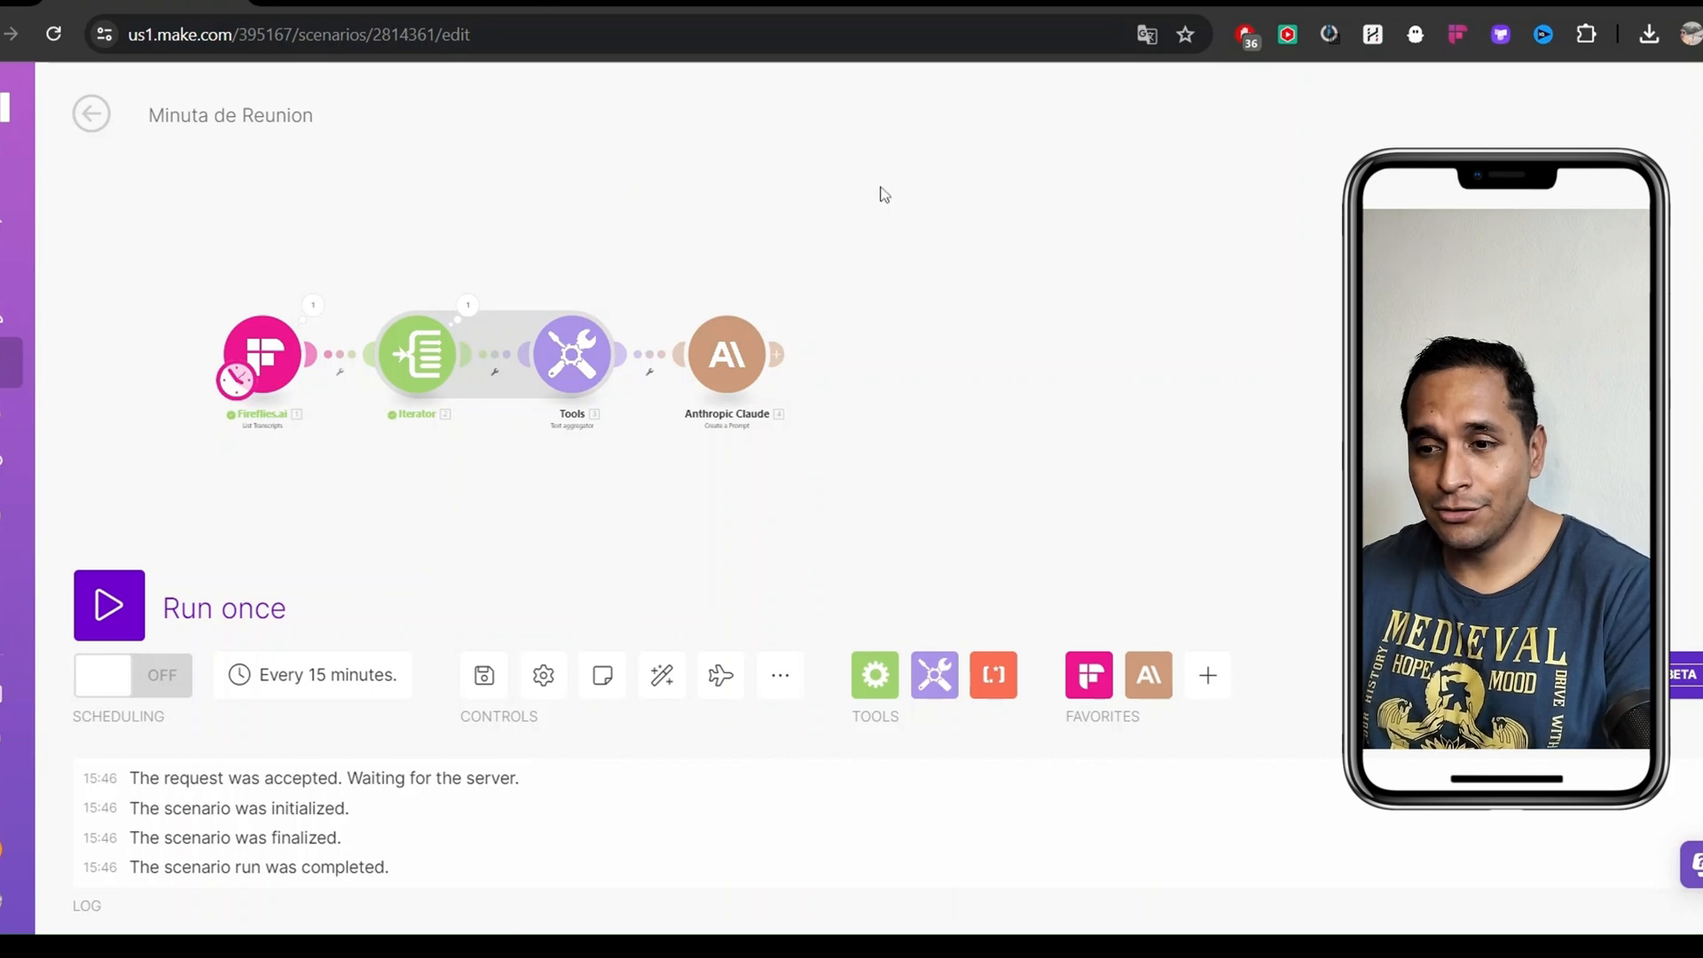
Paste the copied "Aseguro que el JSON es válido" and "Parseo el JSON" modules and attach them after Anthropic Claude
key("ctrl+v")
scroll(1020, 319, "up", 2)
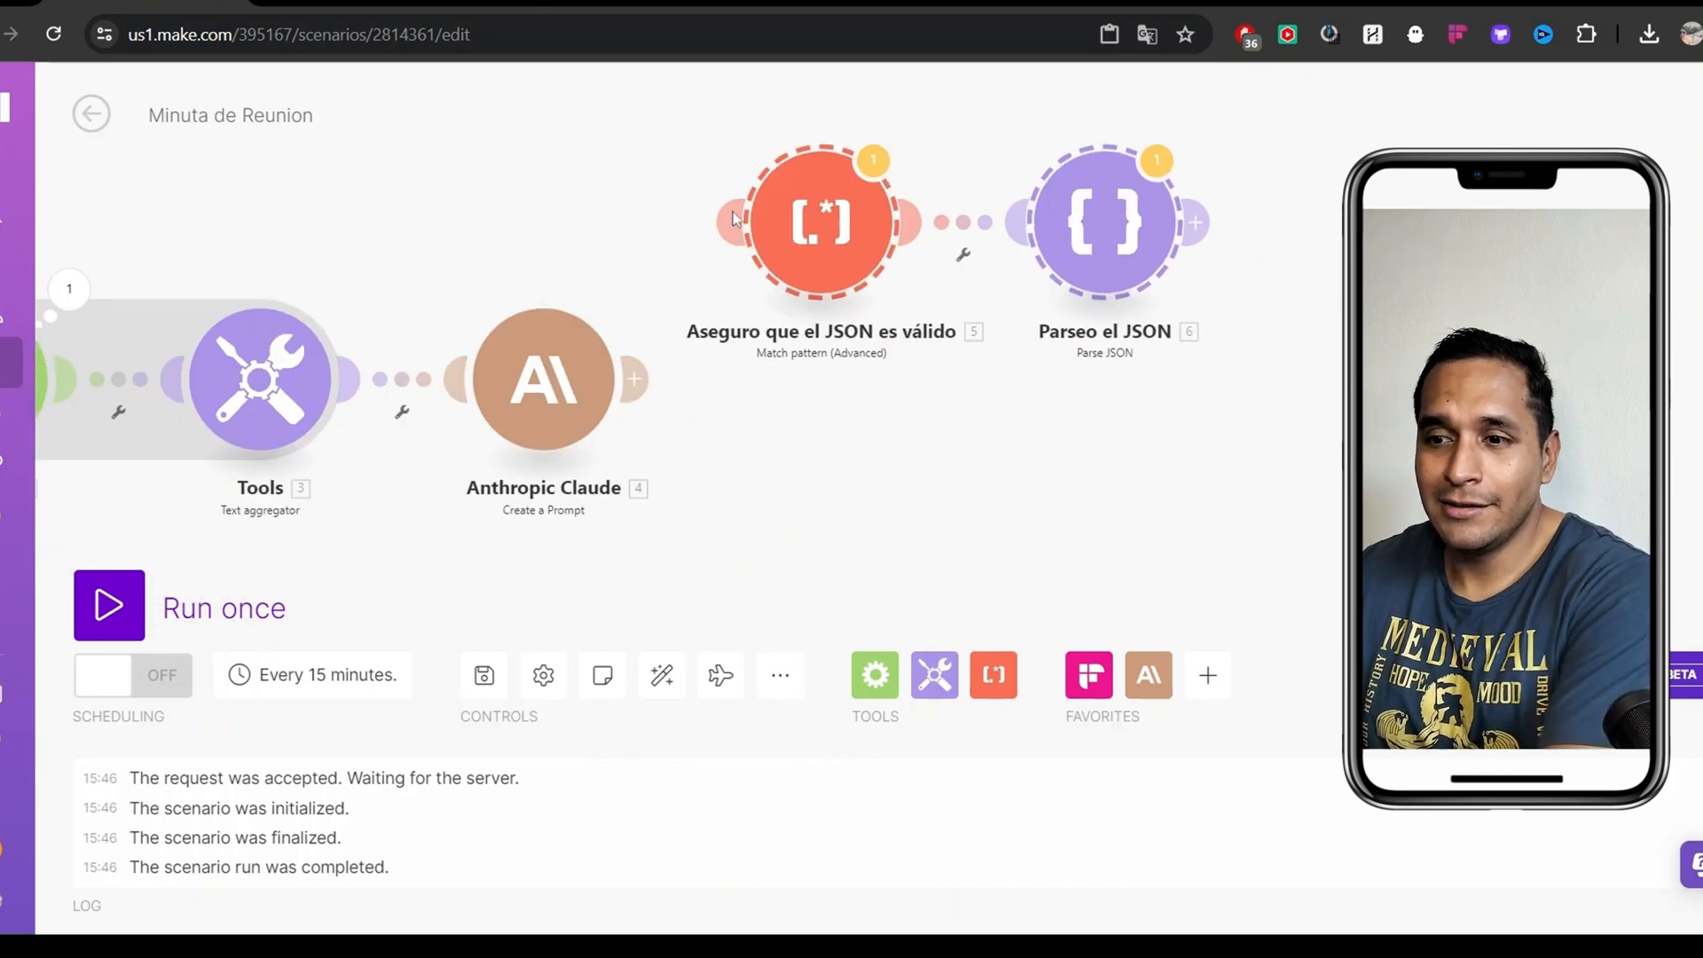
scroll(736, 215, "down", 1)
left_click_drag(806, 248, 809, 404)
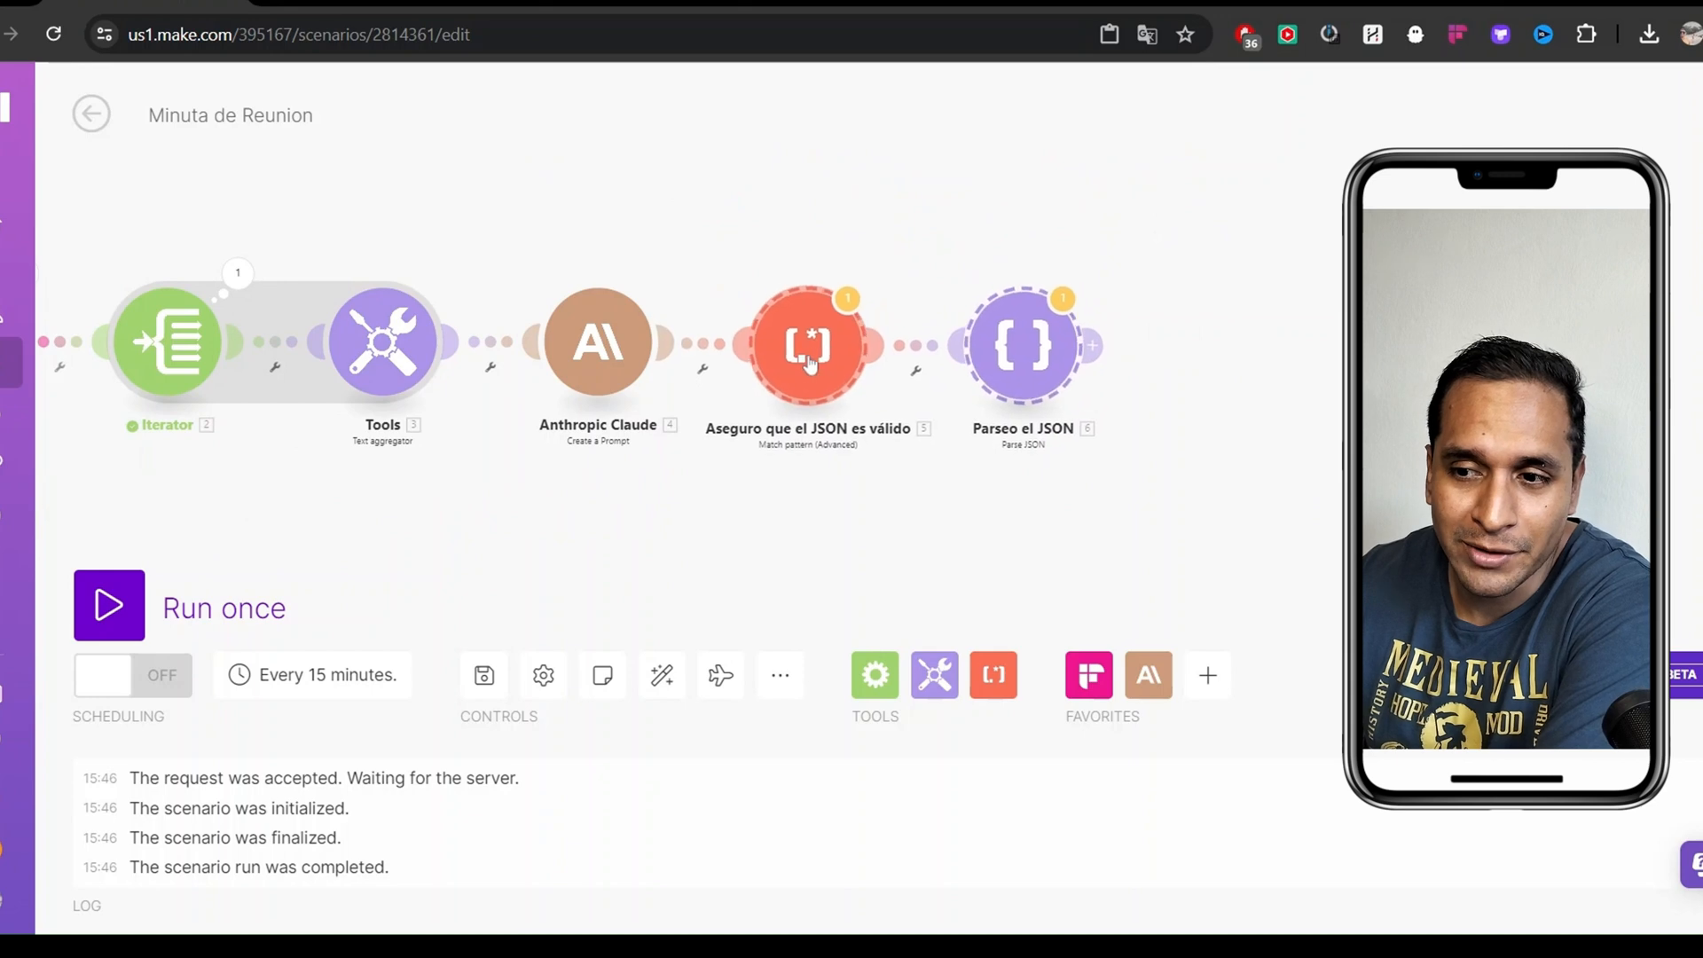
mouse_move(703, 238)
left_mouse_down()
mouse_move(608, 209)
mouse_move(696, 220)
left_mouse_up()
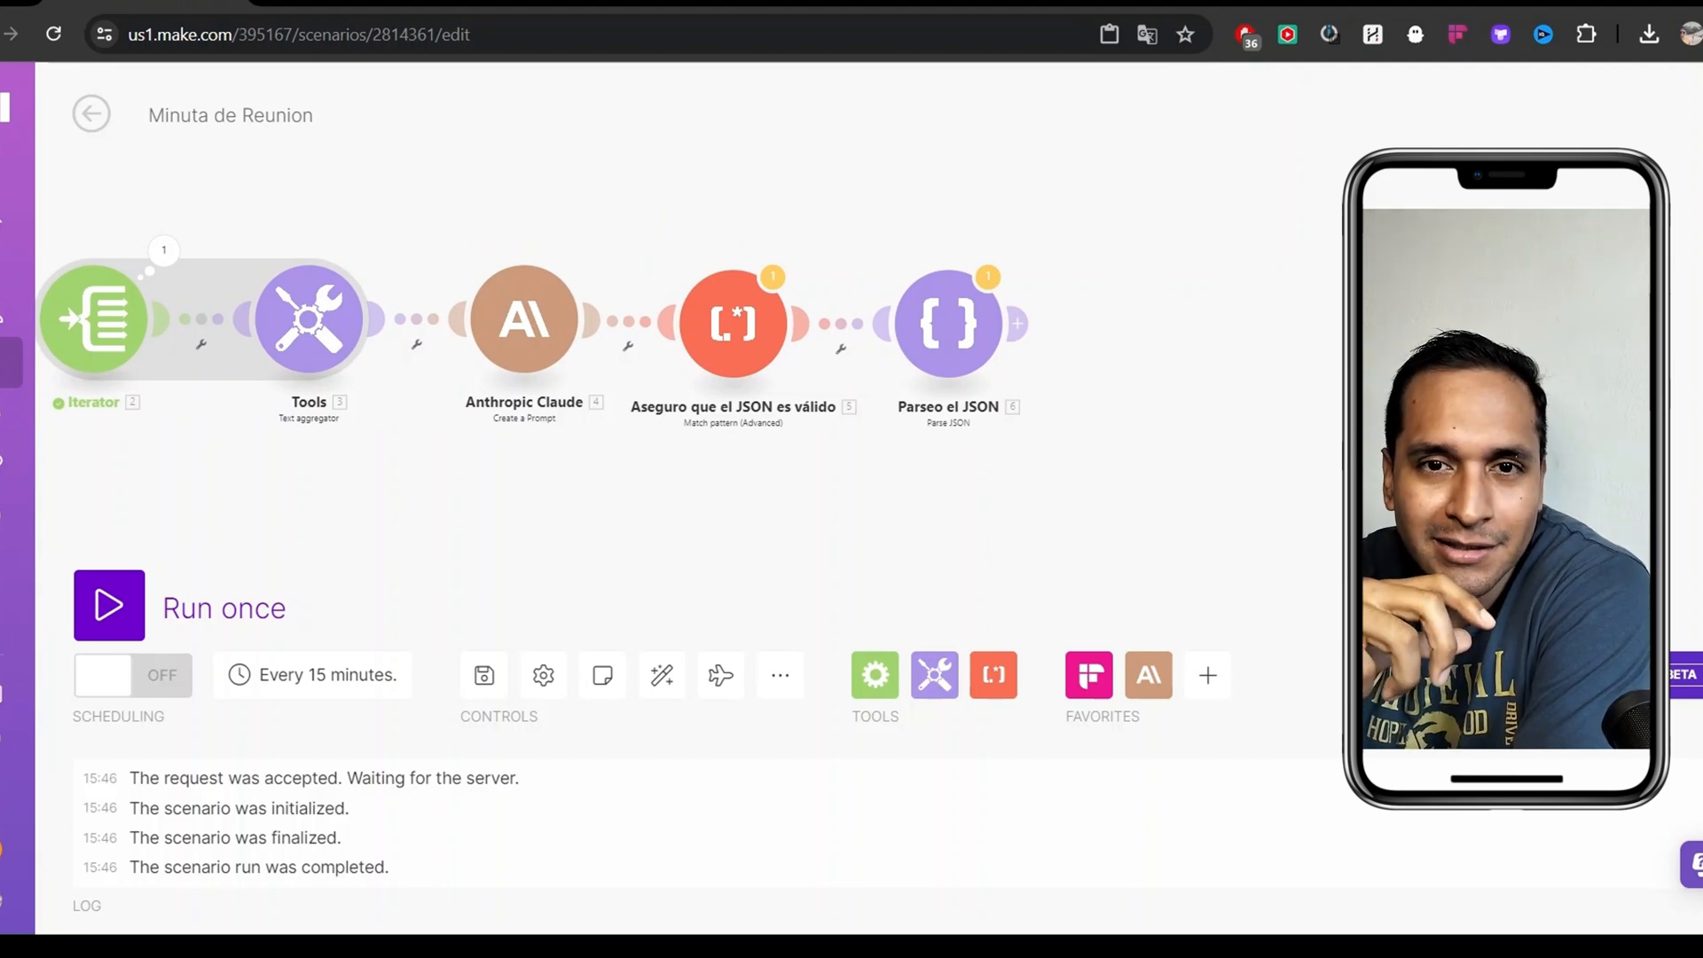
Review the meeting fields and JSON contents requested in the Anthropic Claude prompt, leaving its settings as they are
left_click(533, 321)
scroll(922, 532, "down", 5)
scroll(922, 487, "down", 6)
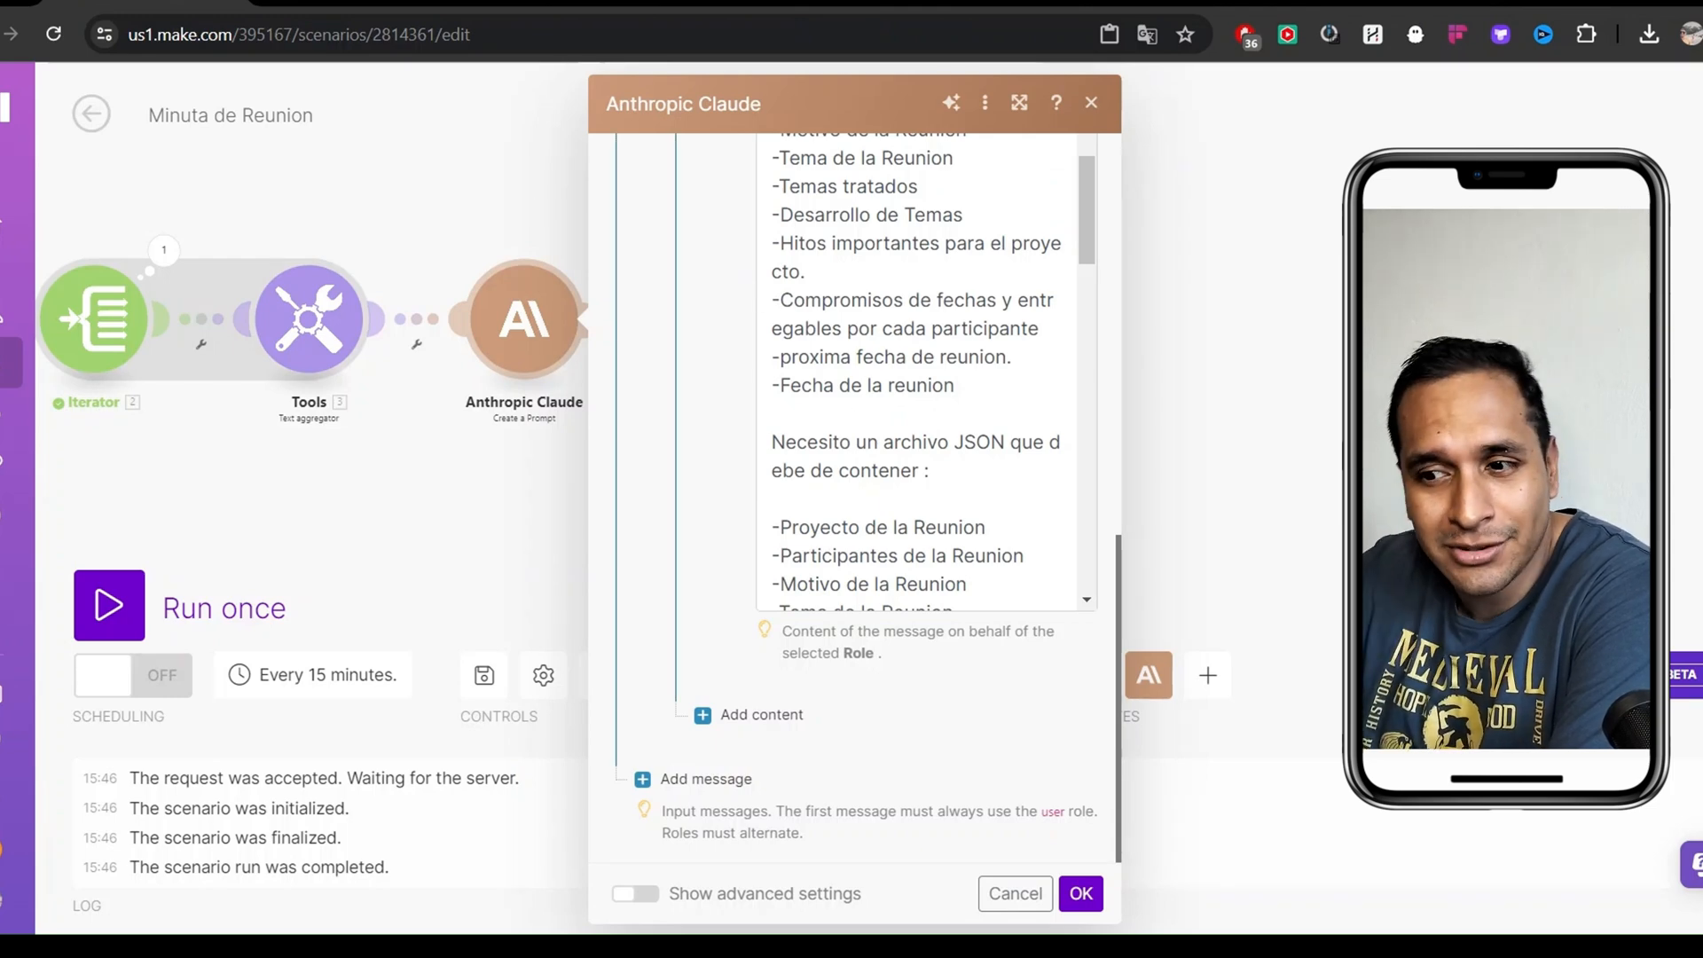
left_click(487, 206)
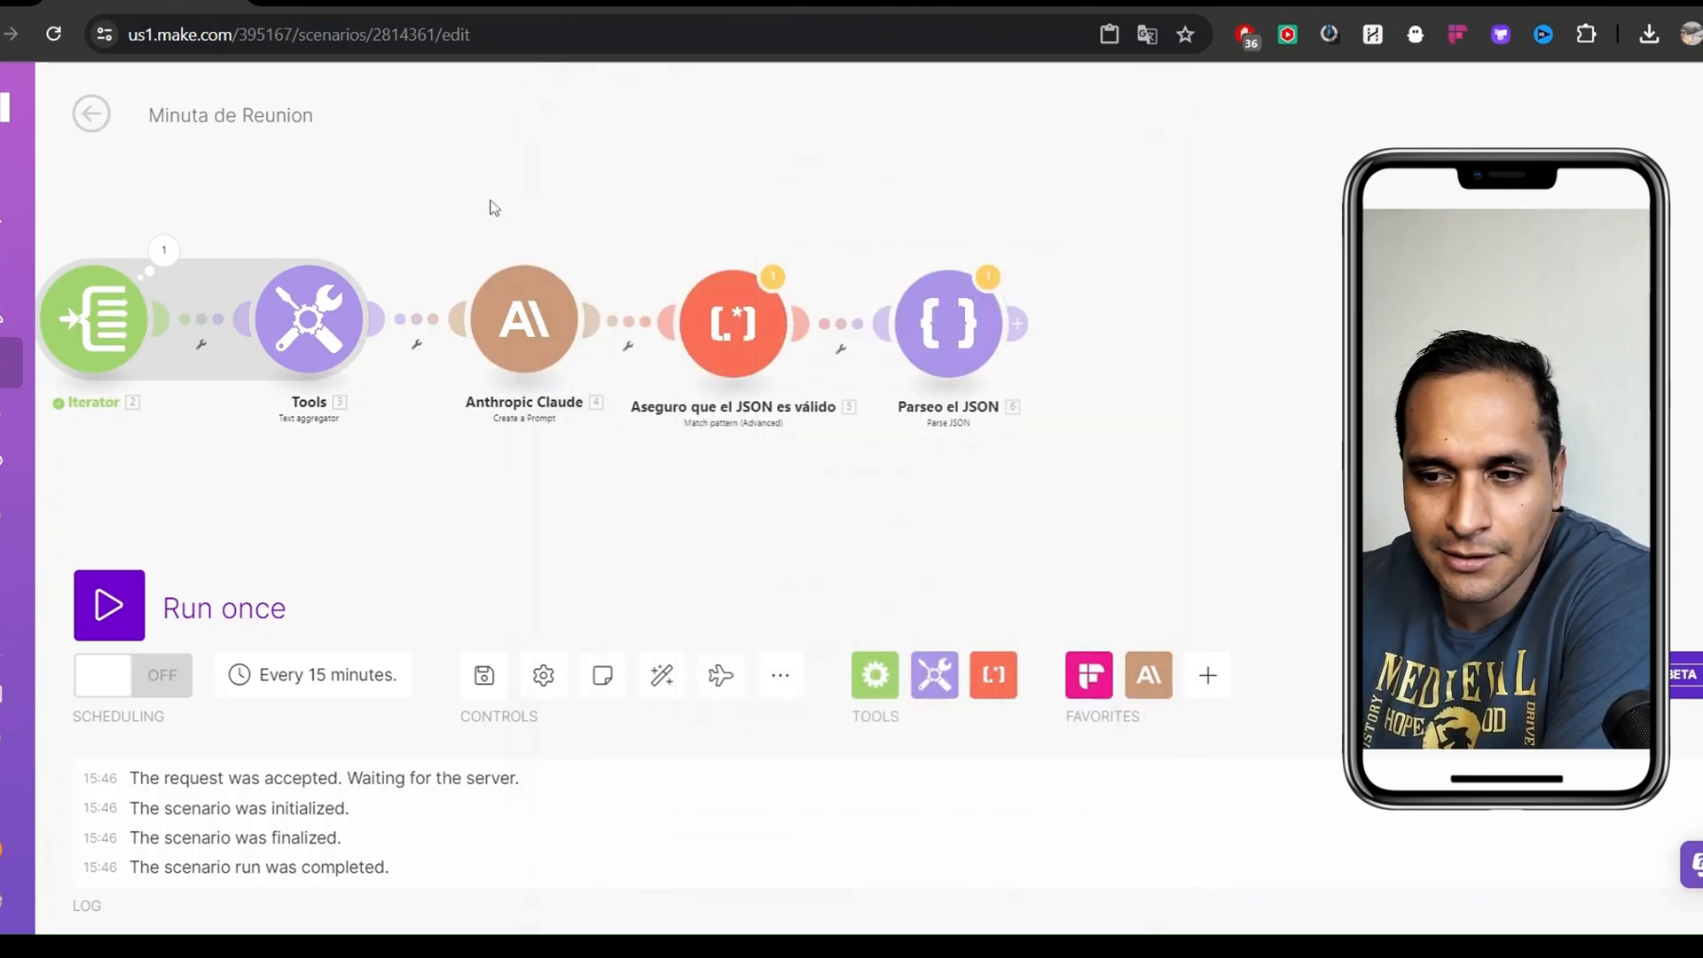
Map the text parser's Text to Claude's Content[]: Text in place of the old reference, keeping the pattern \{[\s\S]*\}
left_click(642, 315)
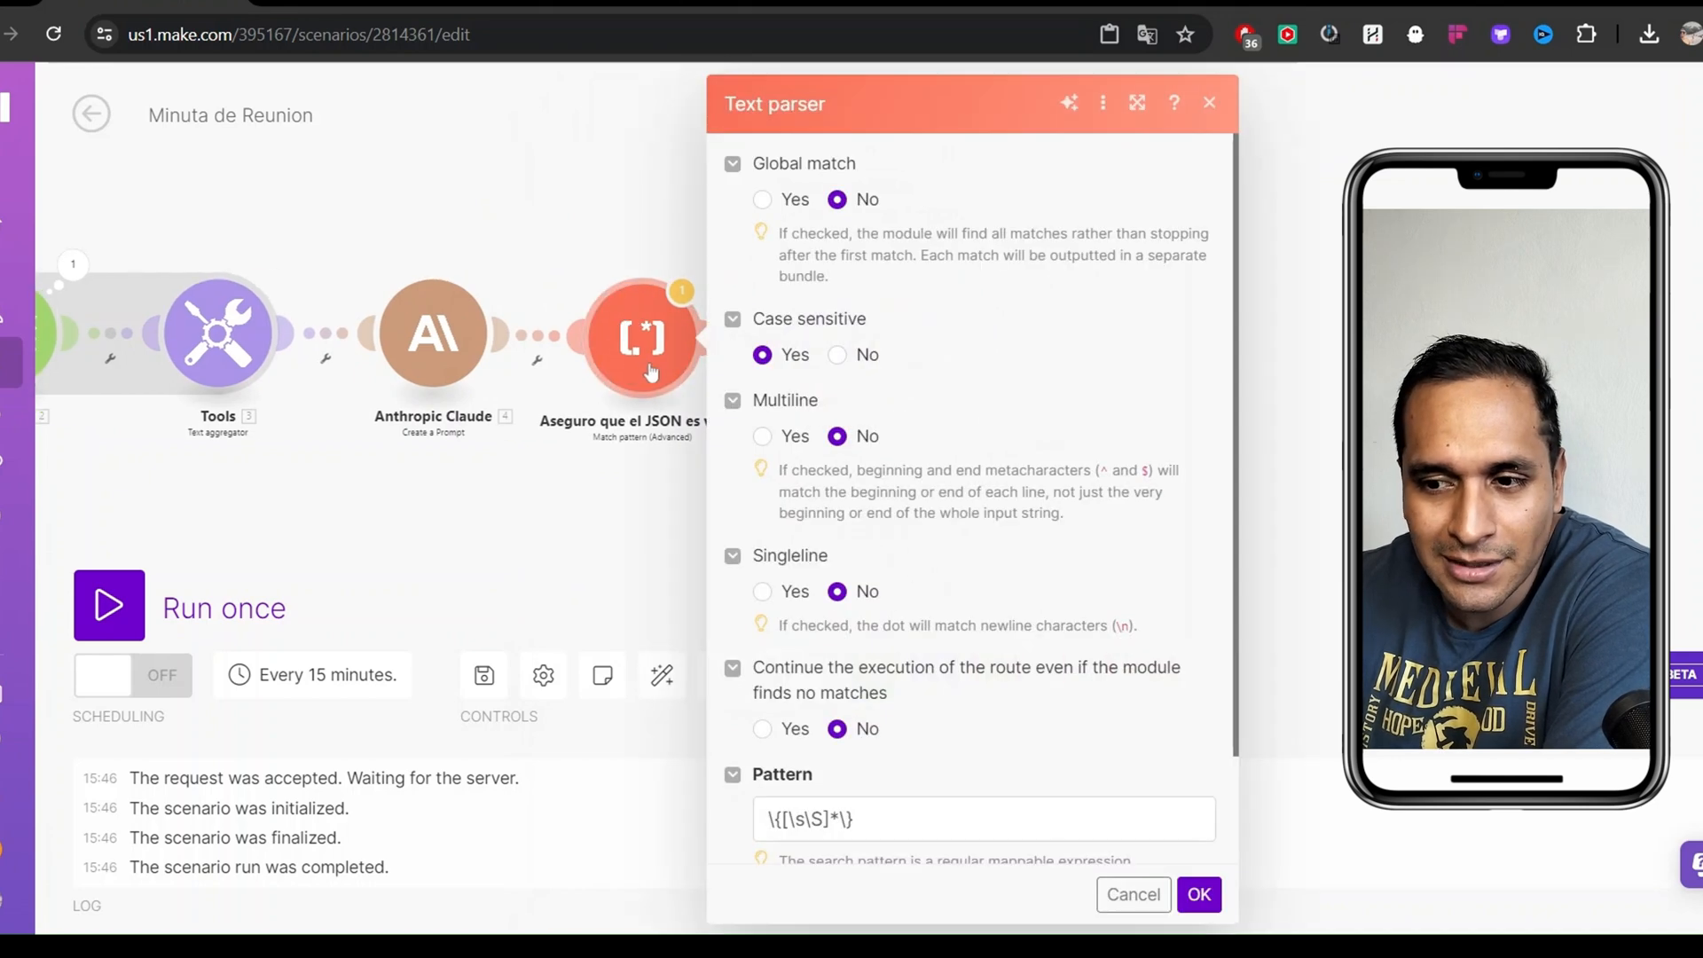
scroll(938, 425, "down", 3)
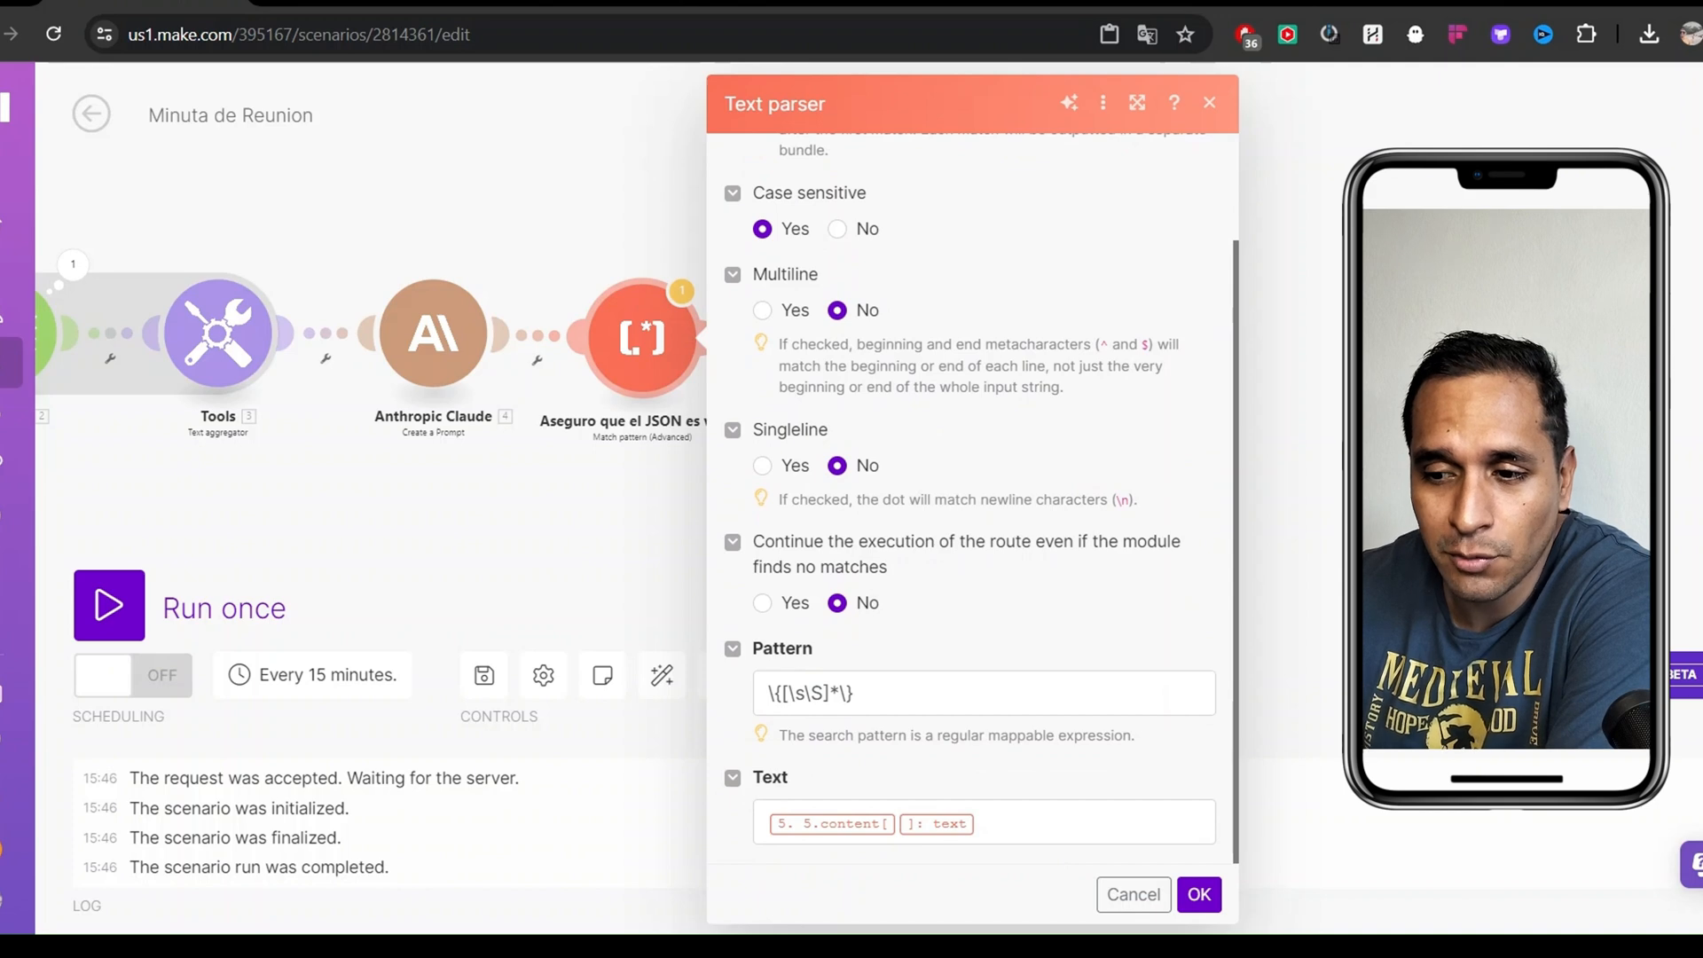
left_click_drag(768, 693, 856, 694)
left_click(896, 694)
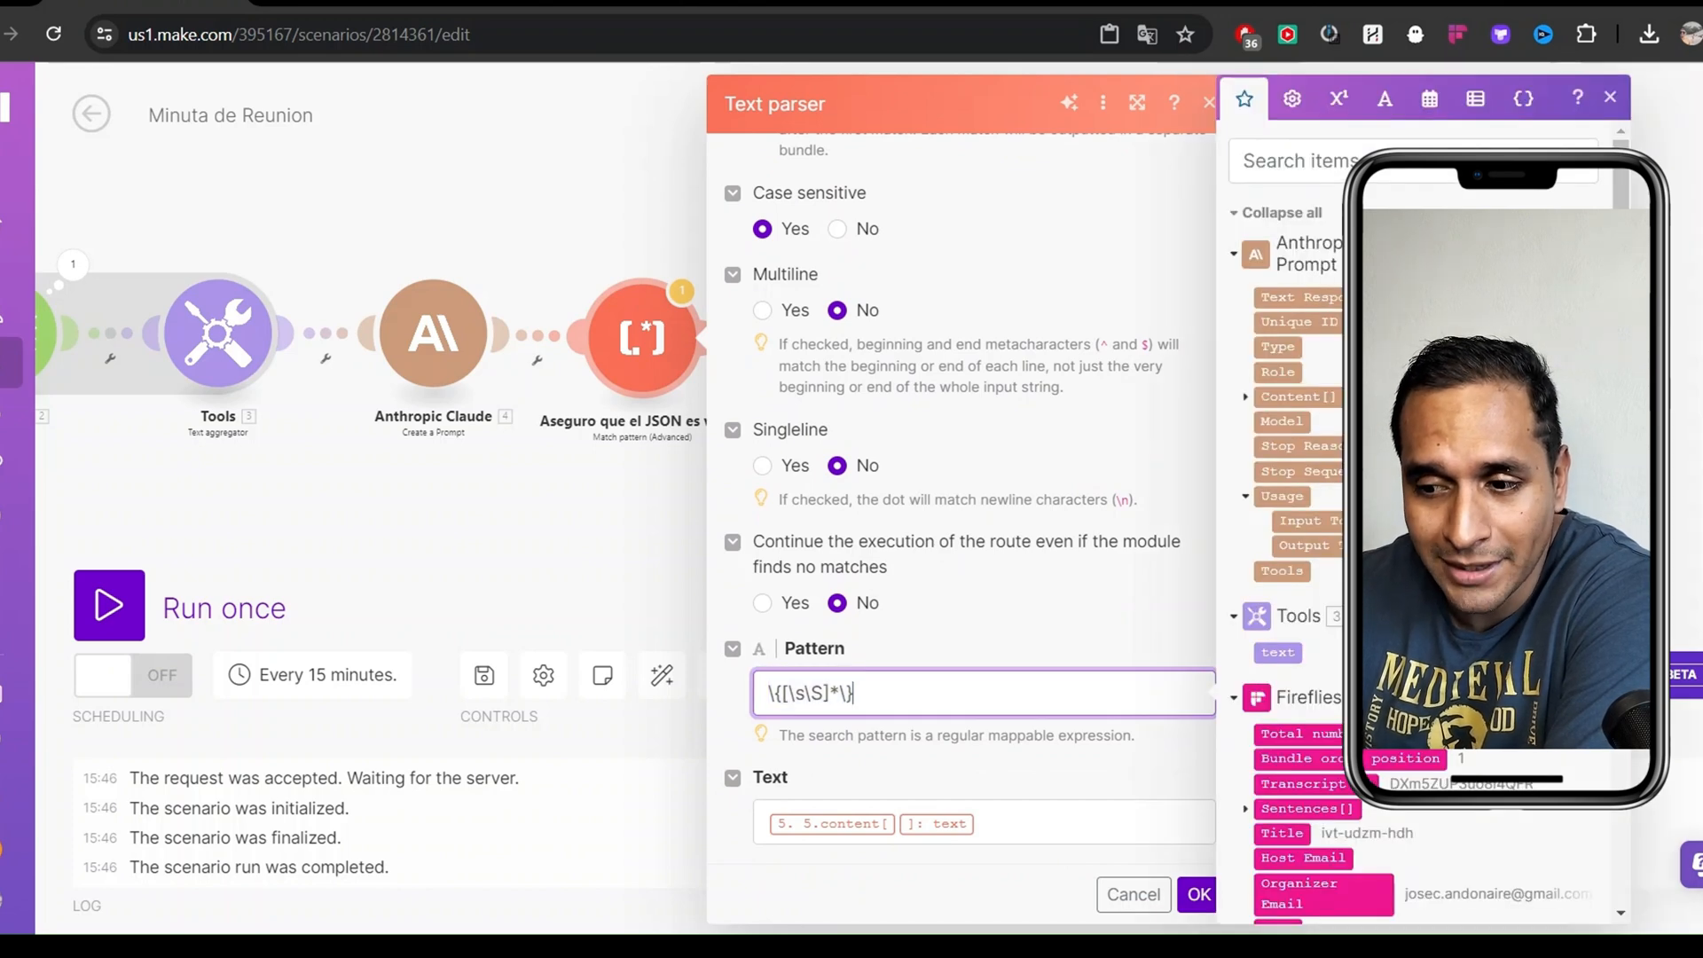
left_click(1014, 818)
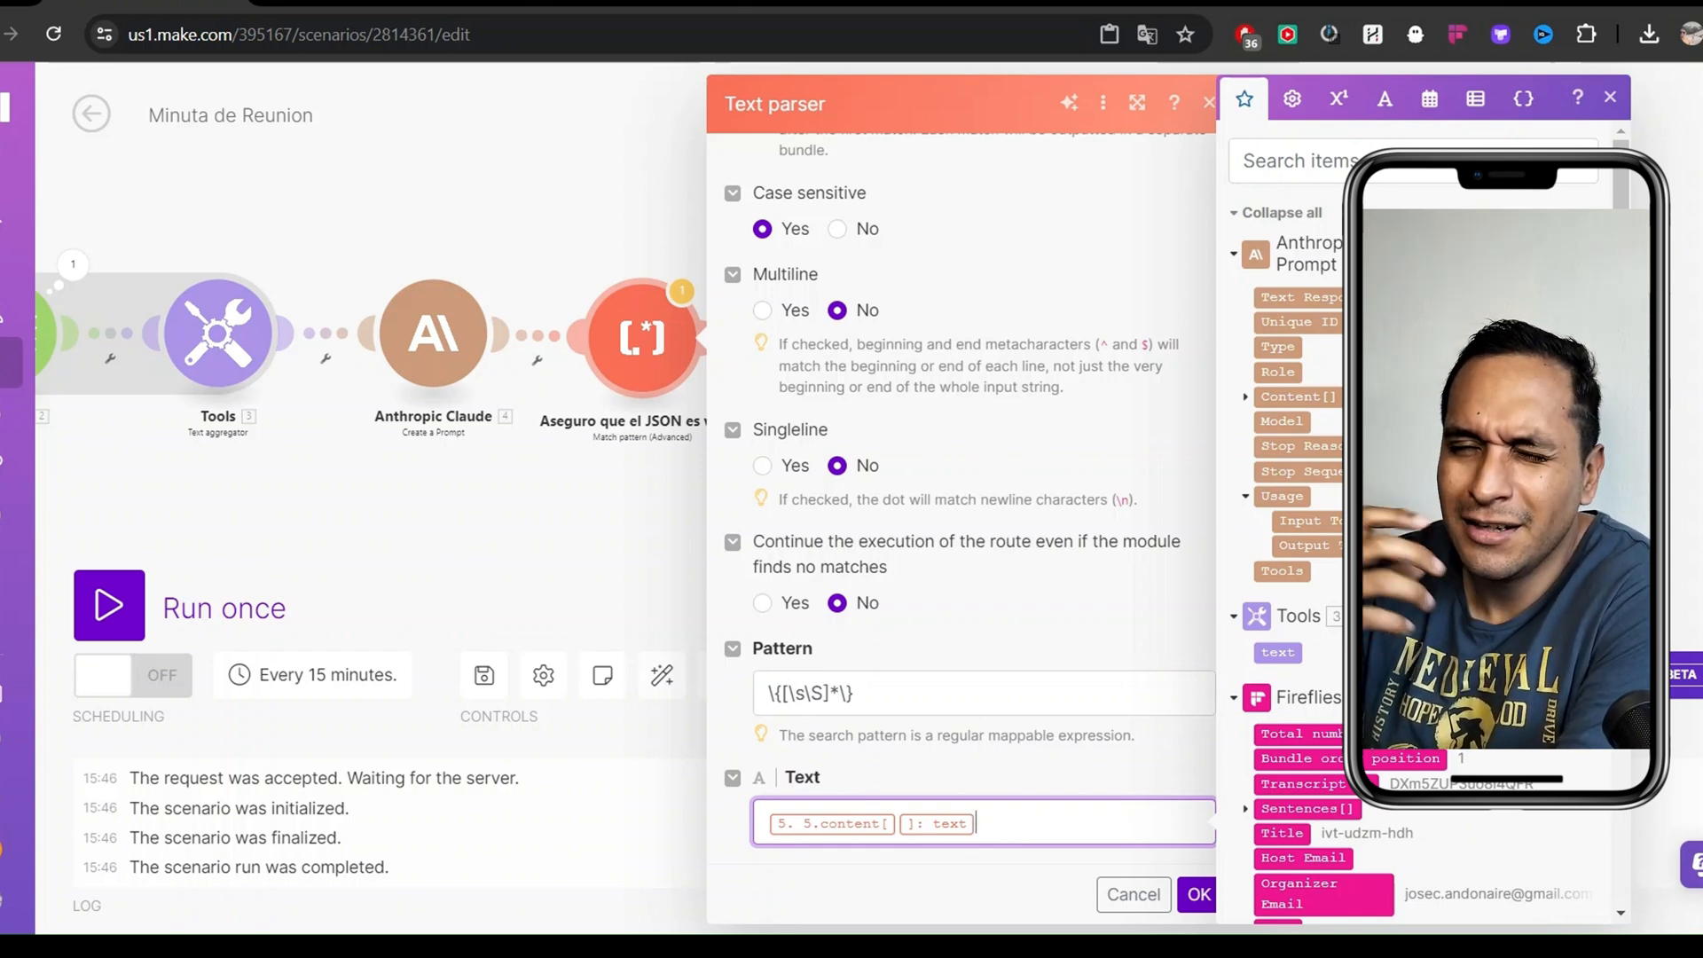
key("BackSpace")
key("BackSpace")
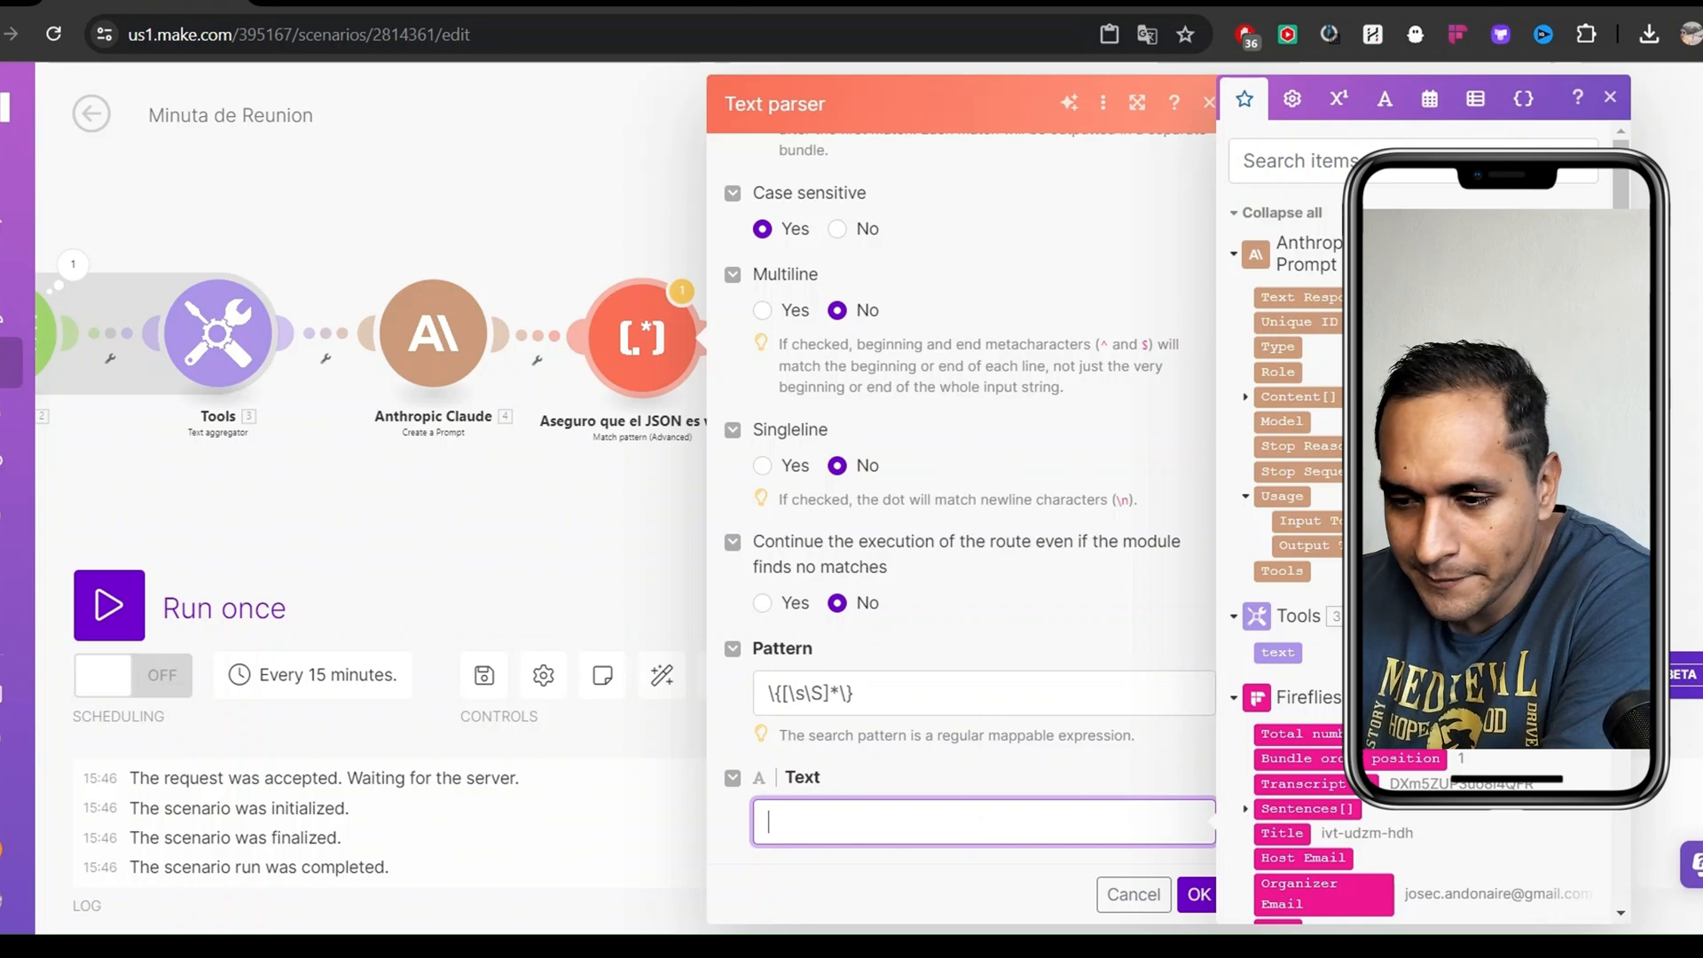
left_click(1244, 397)
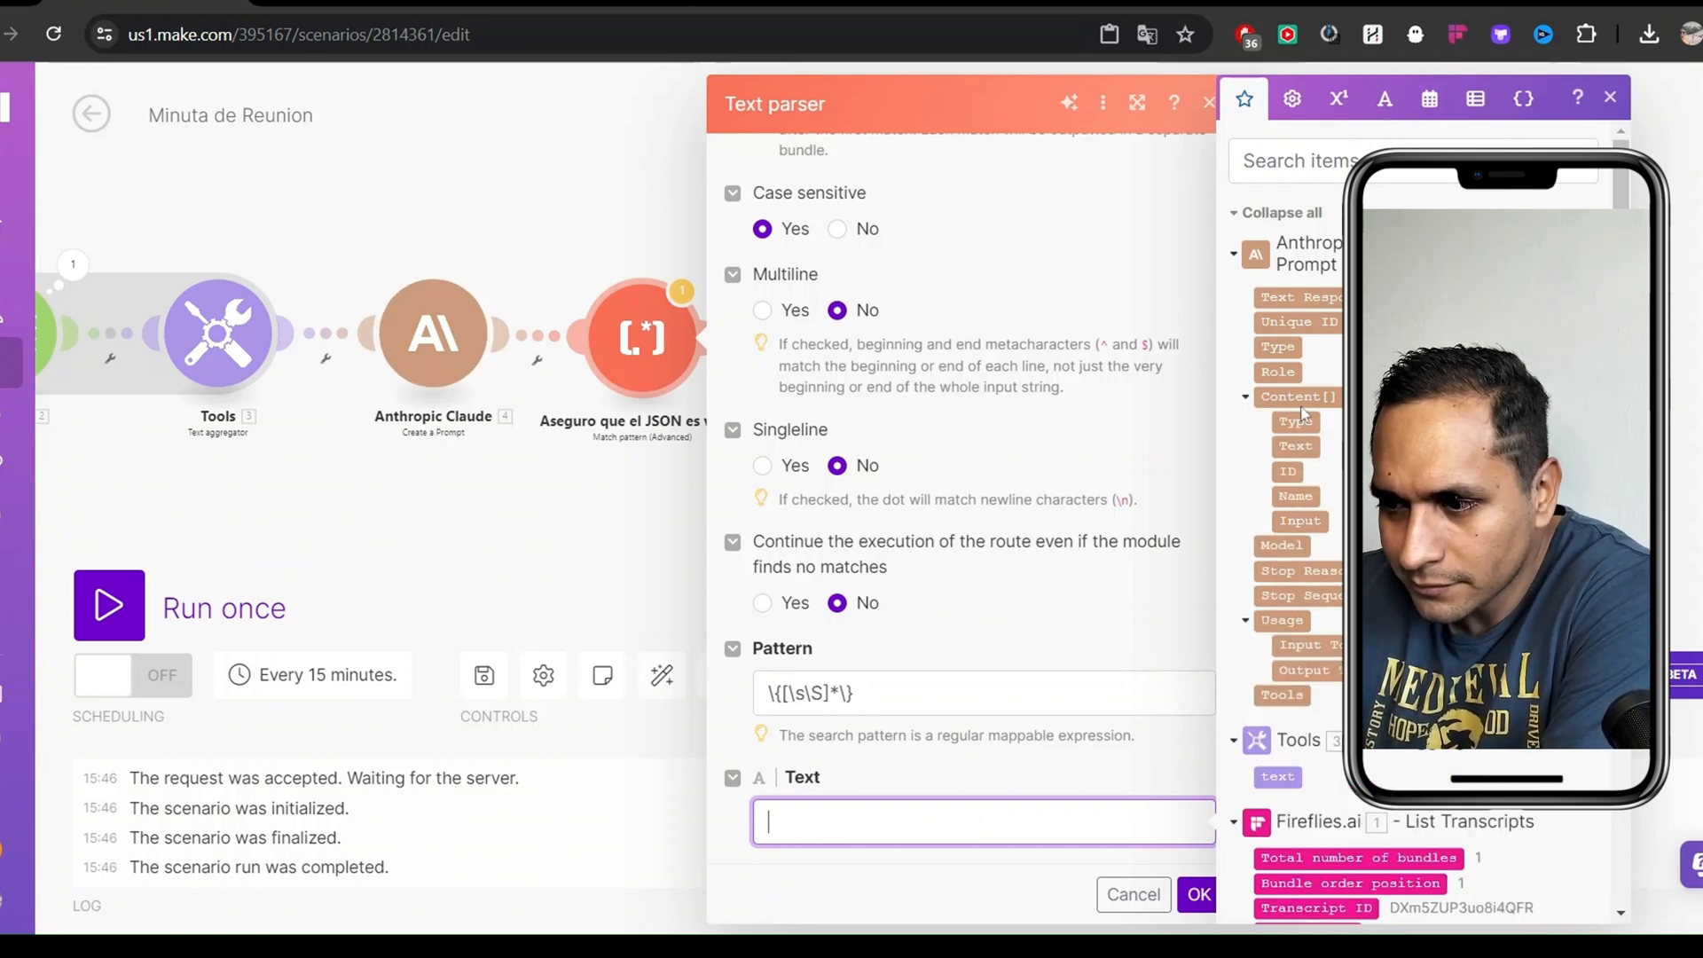
left_click(1295, 446)
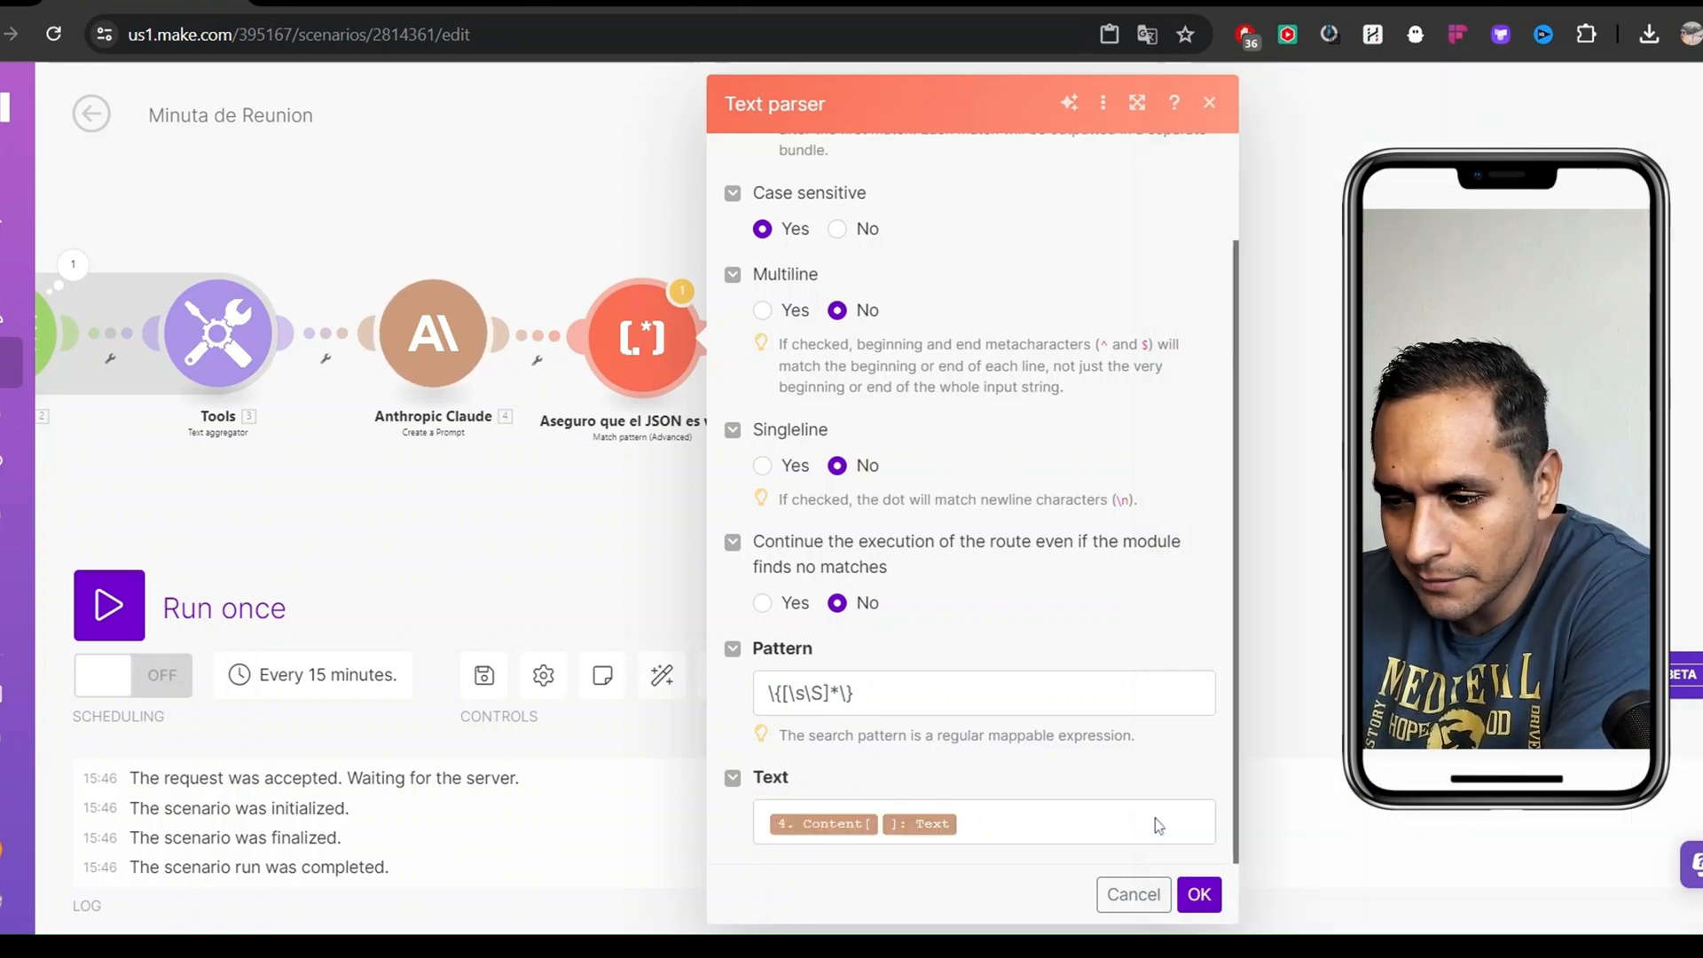
left_click(1197, 894)
Confirm the "Parseo el JSON" module with the text parser's Fallback Match as its JSON string
left_click(734, 349)
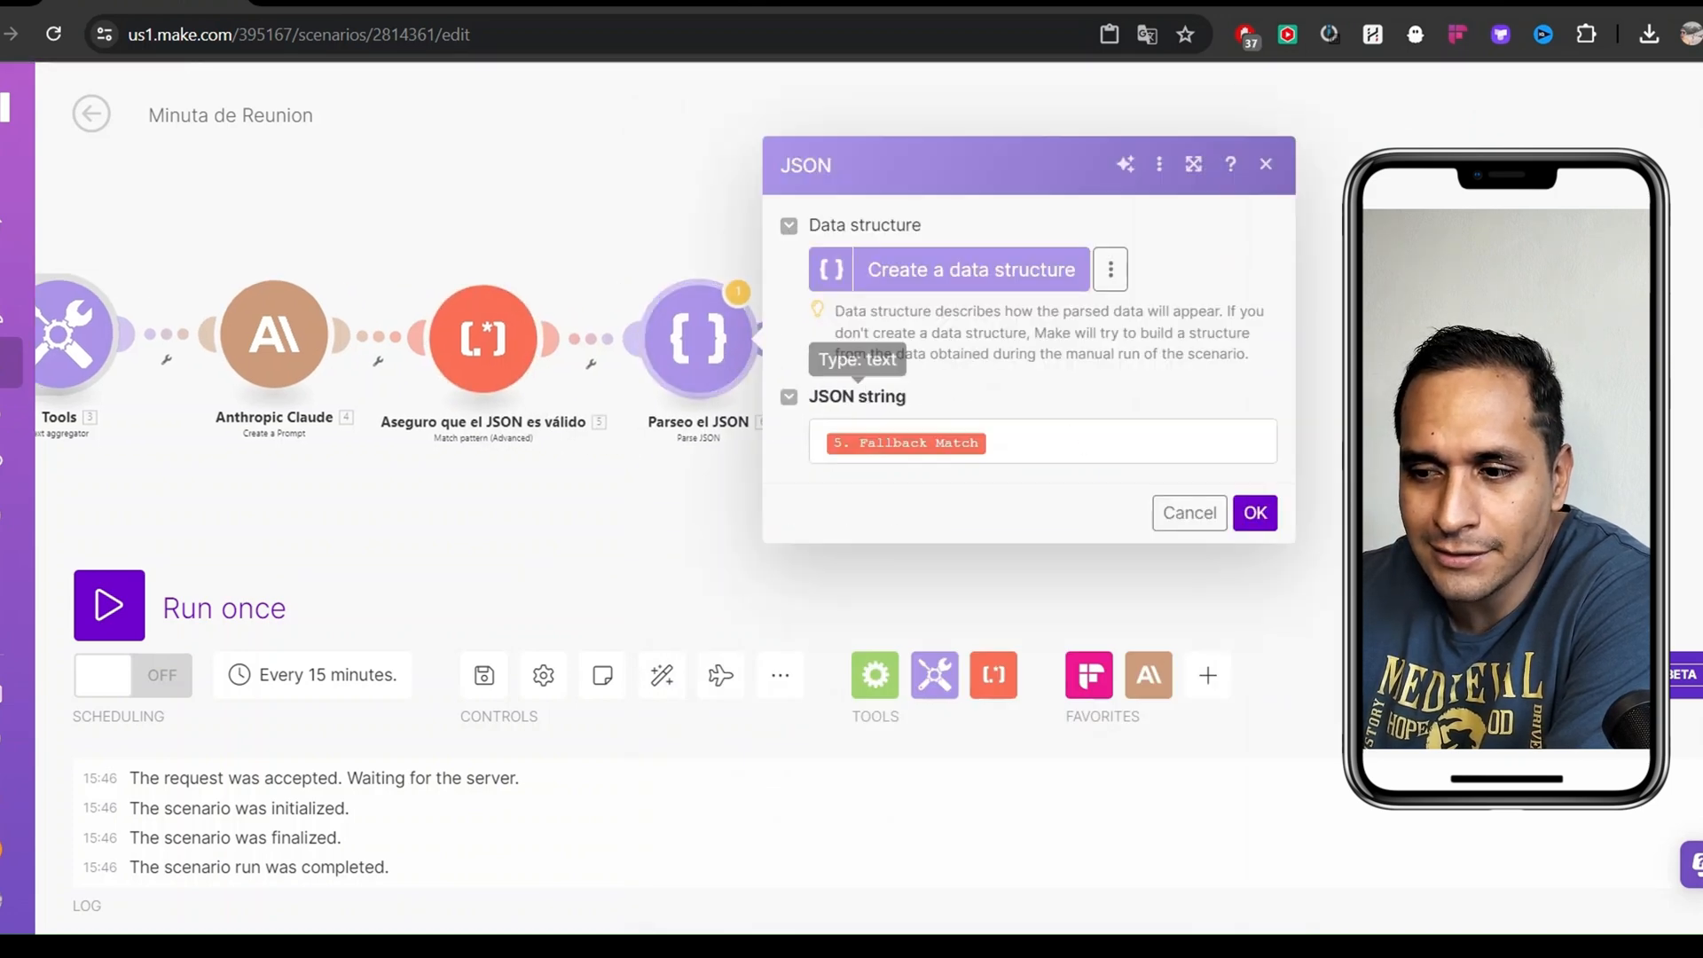
left_click(1255, 513)
scroll(965, 456, "down", 4)
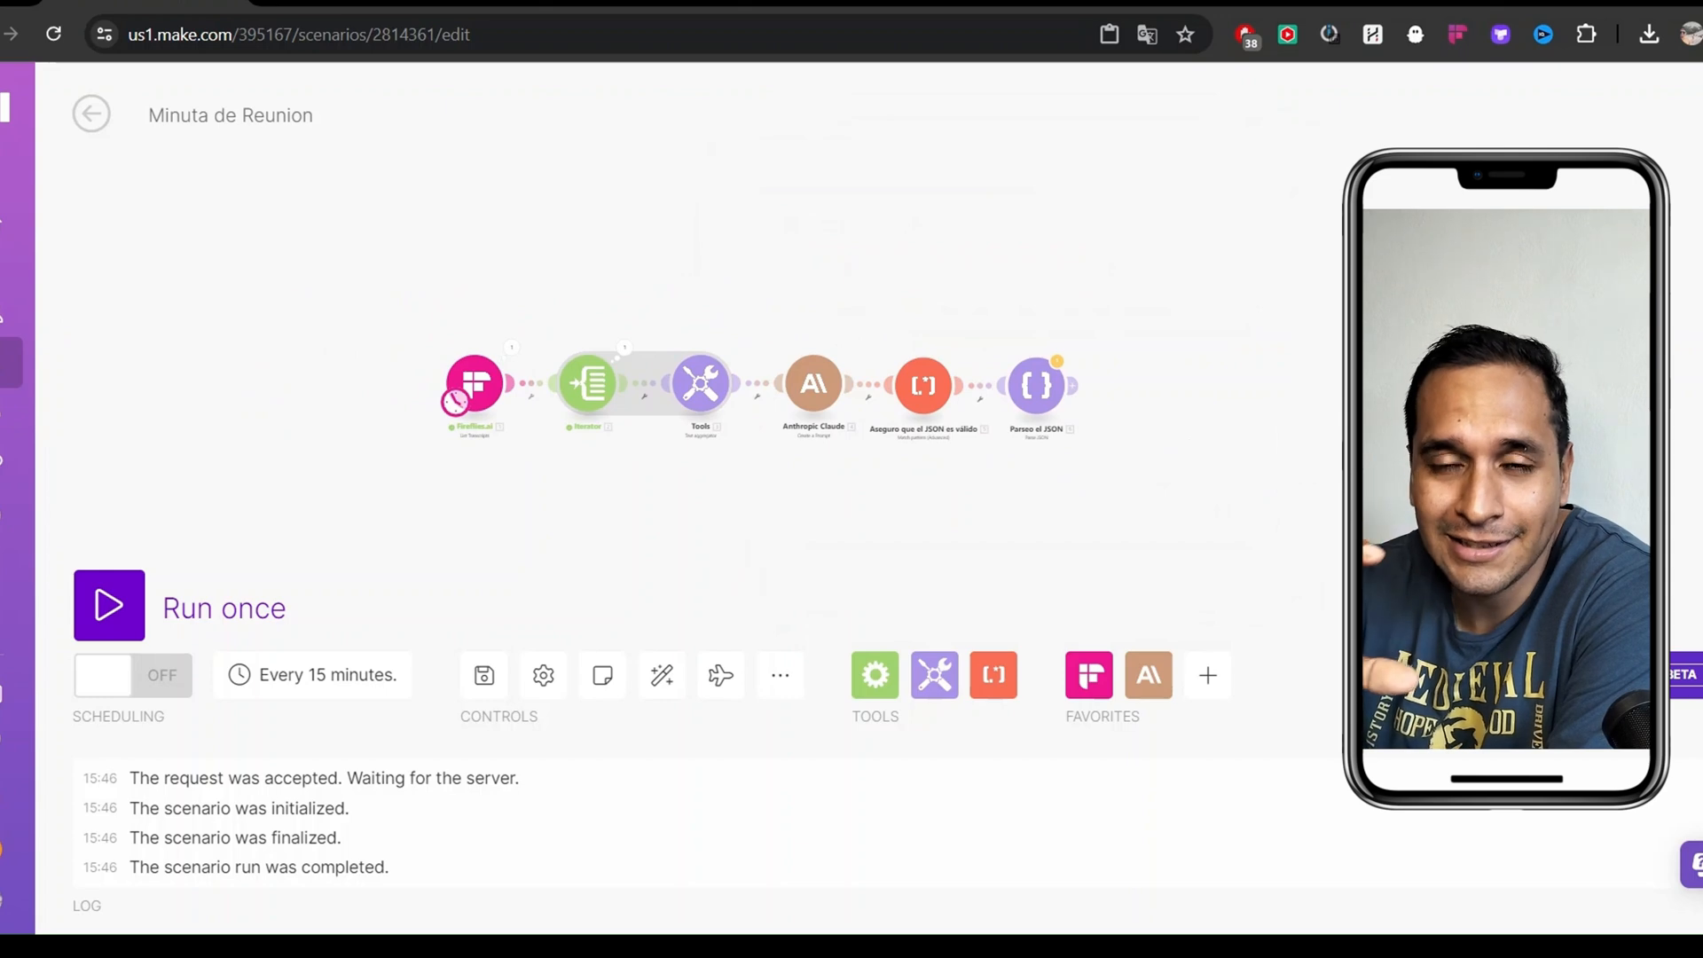
Dismiss the run attempt and save the scenario anyway, despite the transformer warning
left_click(135, 601)
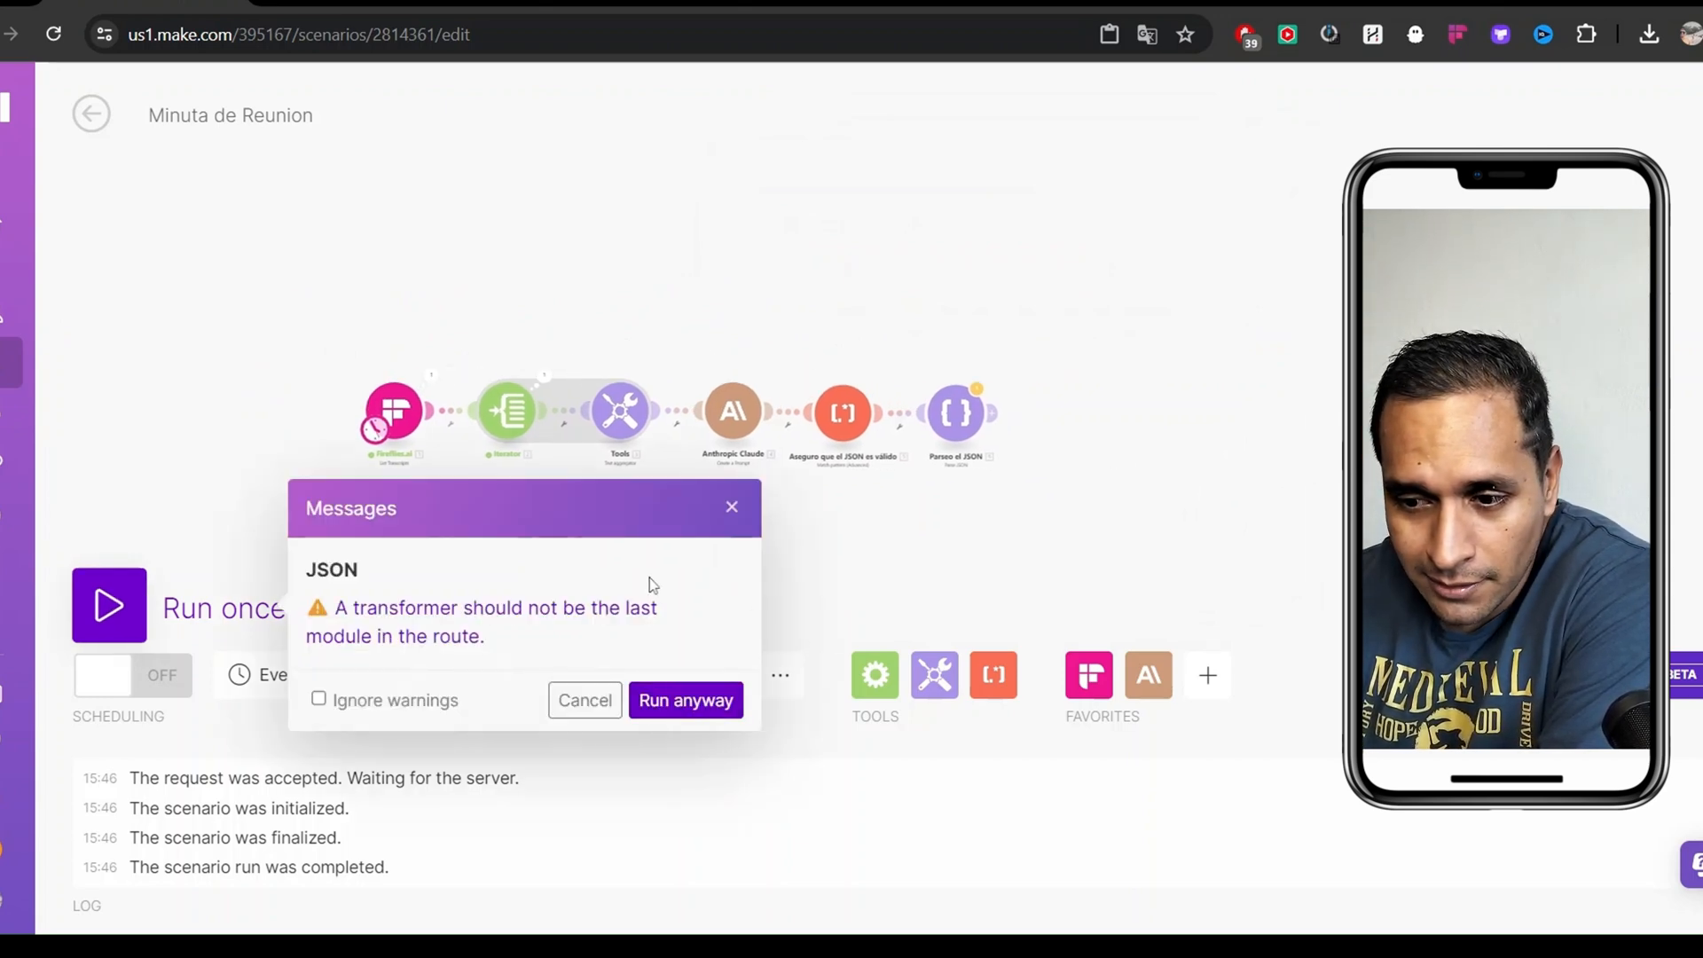
left_click(732, 507)
left_click(484, 675)
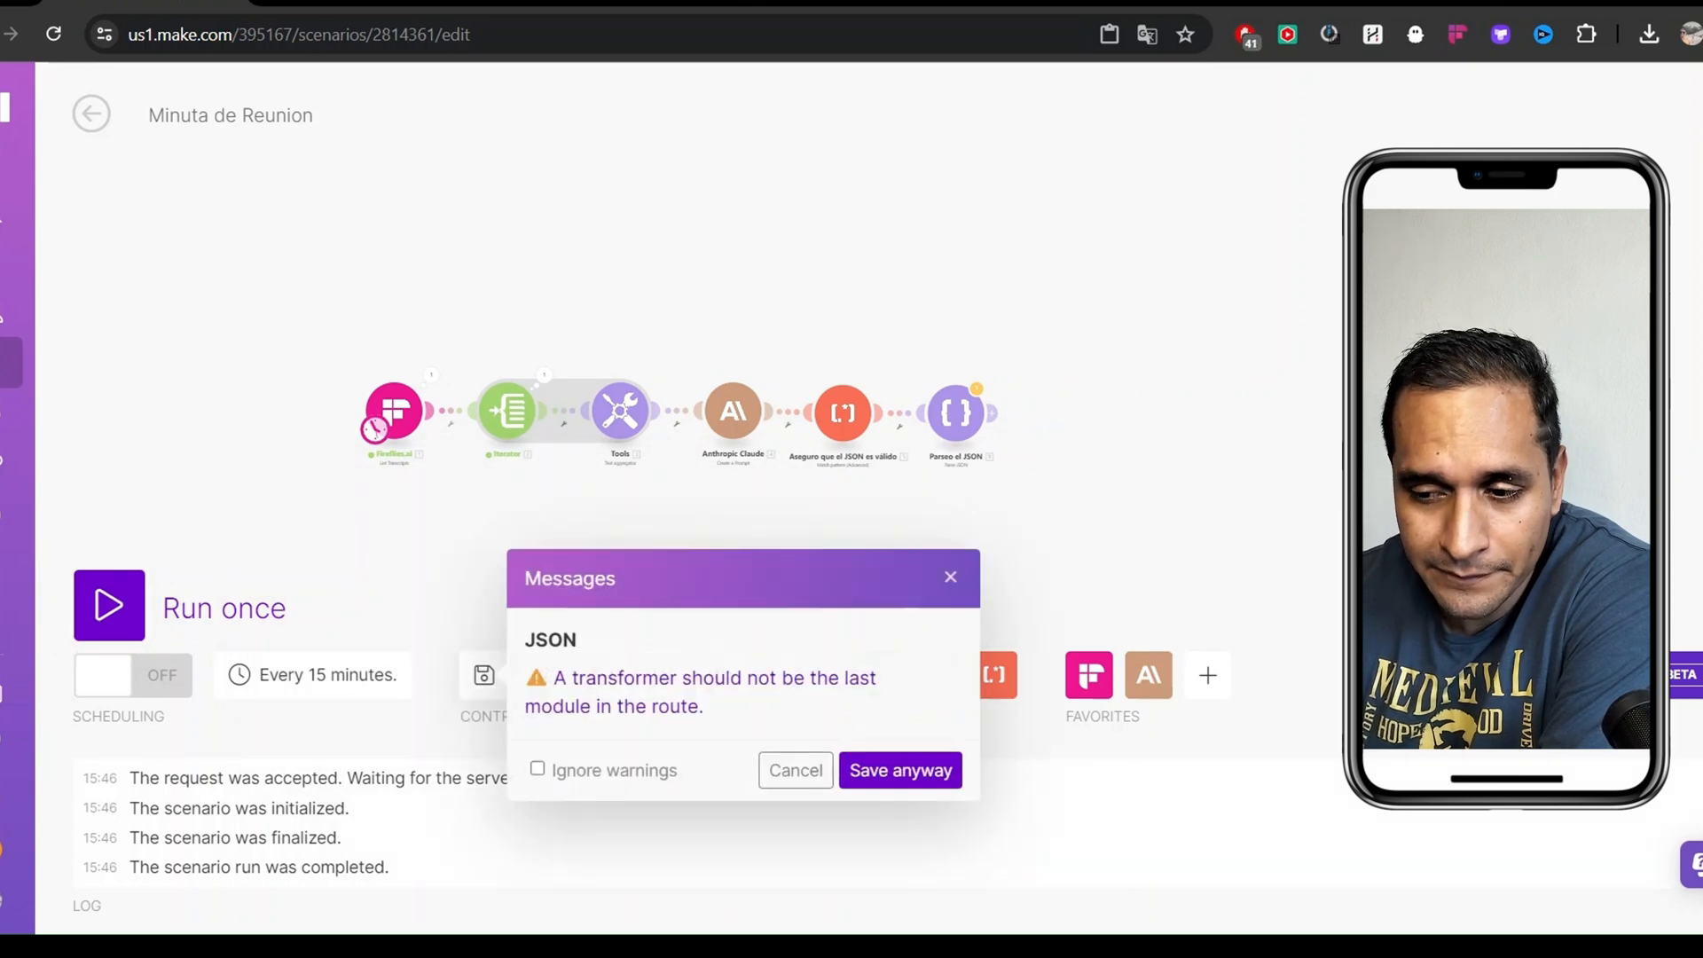
left_click(887, 768)
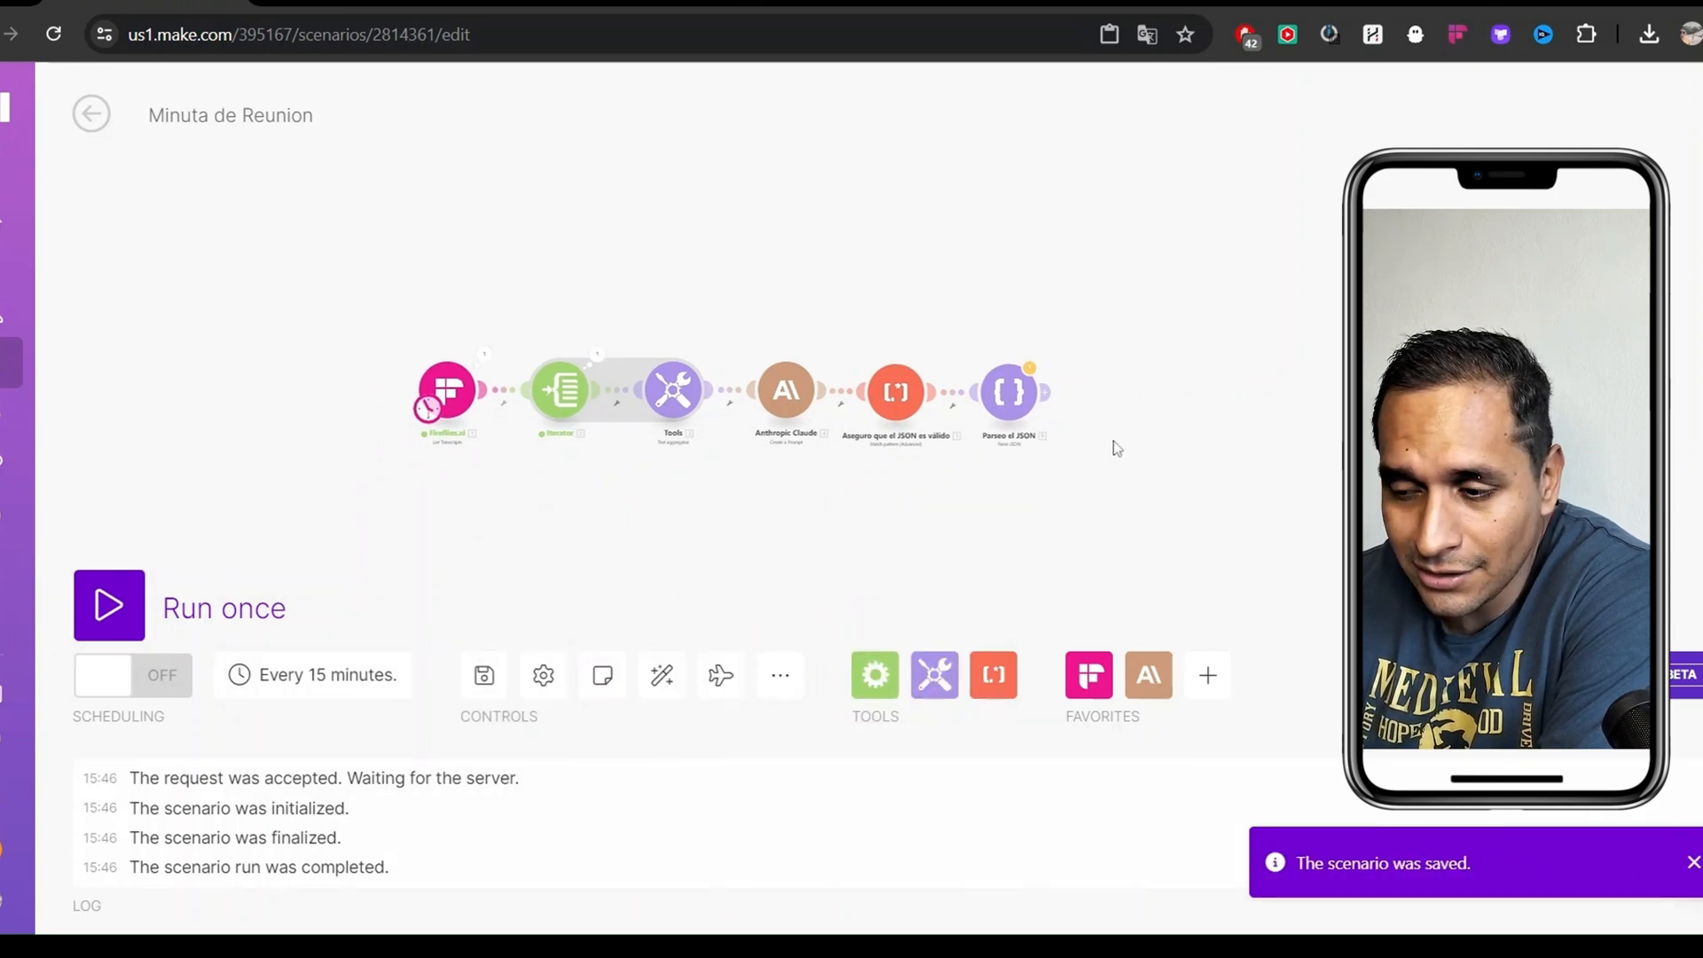
Run the scenario once anyway, despite the warning about a transformer as the last module
scroll(1073, 363, "up", 3)
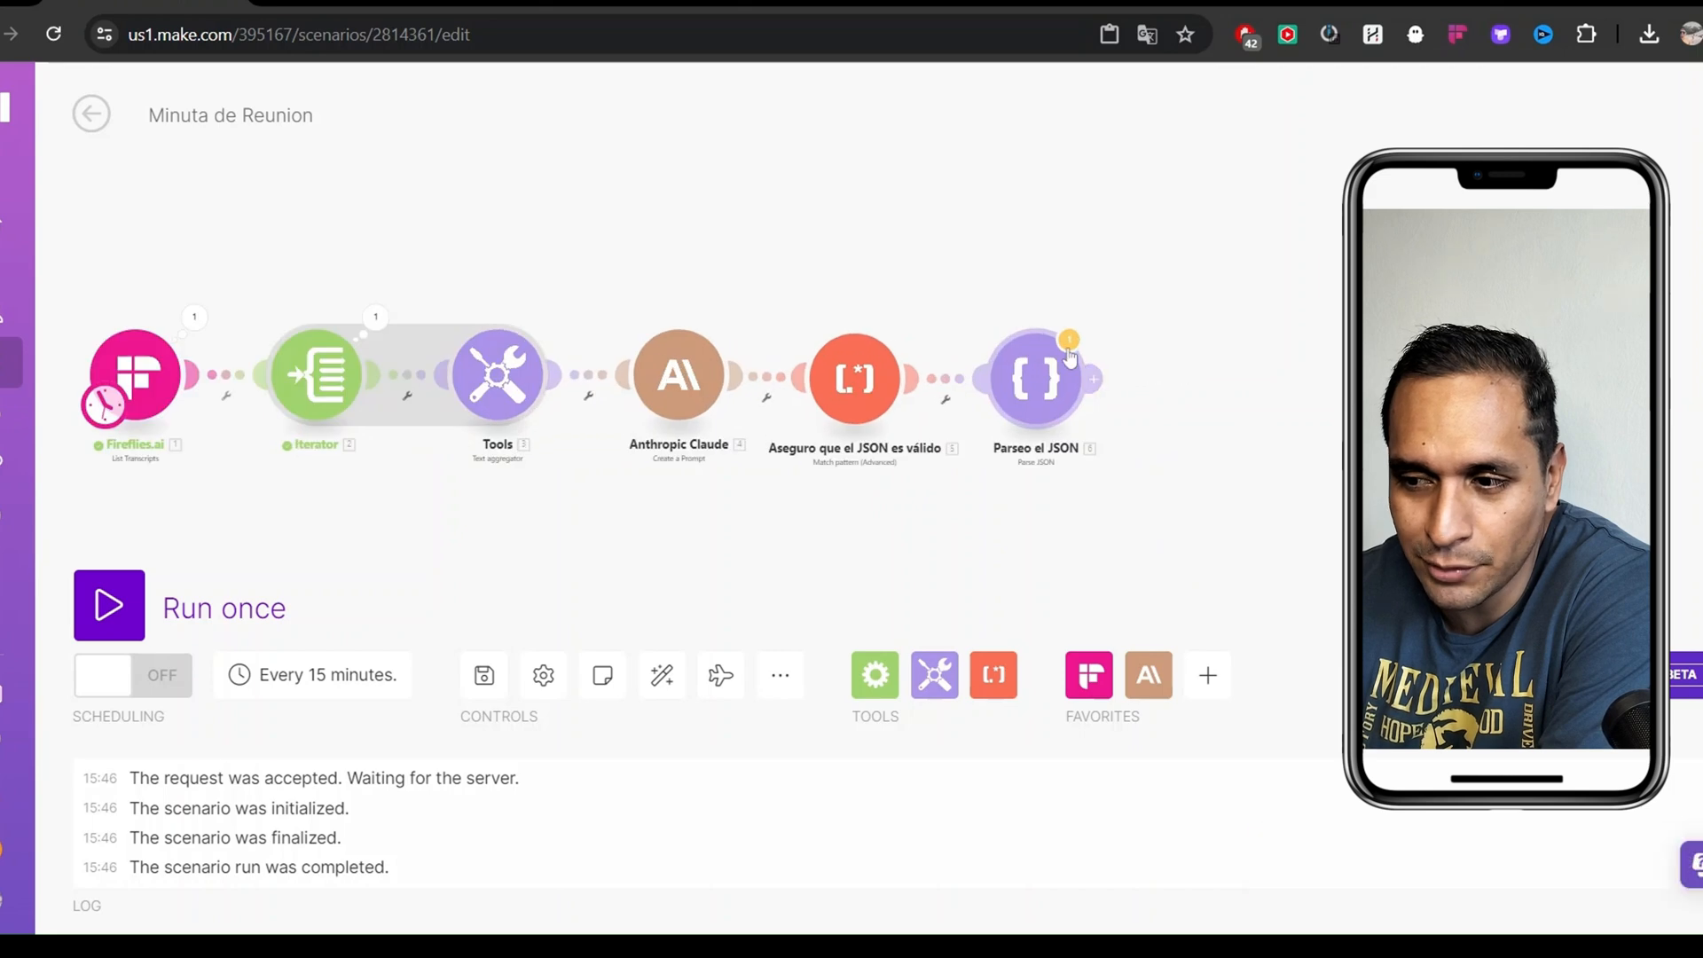
scroll(1069, 358, "down", 4)
scroll(587, 275, "up", 2)
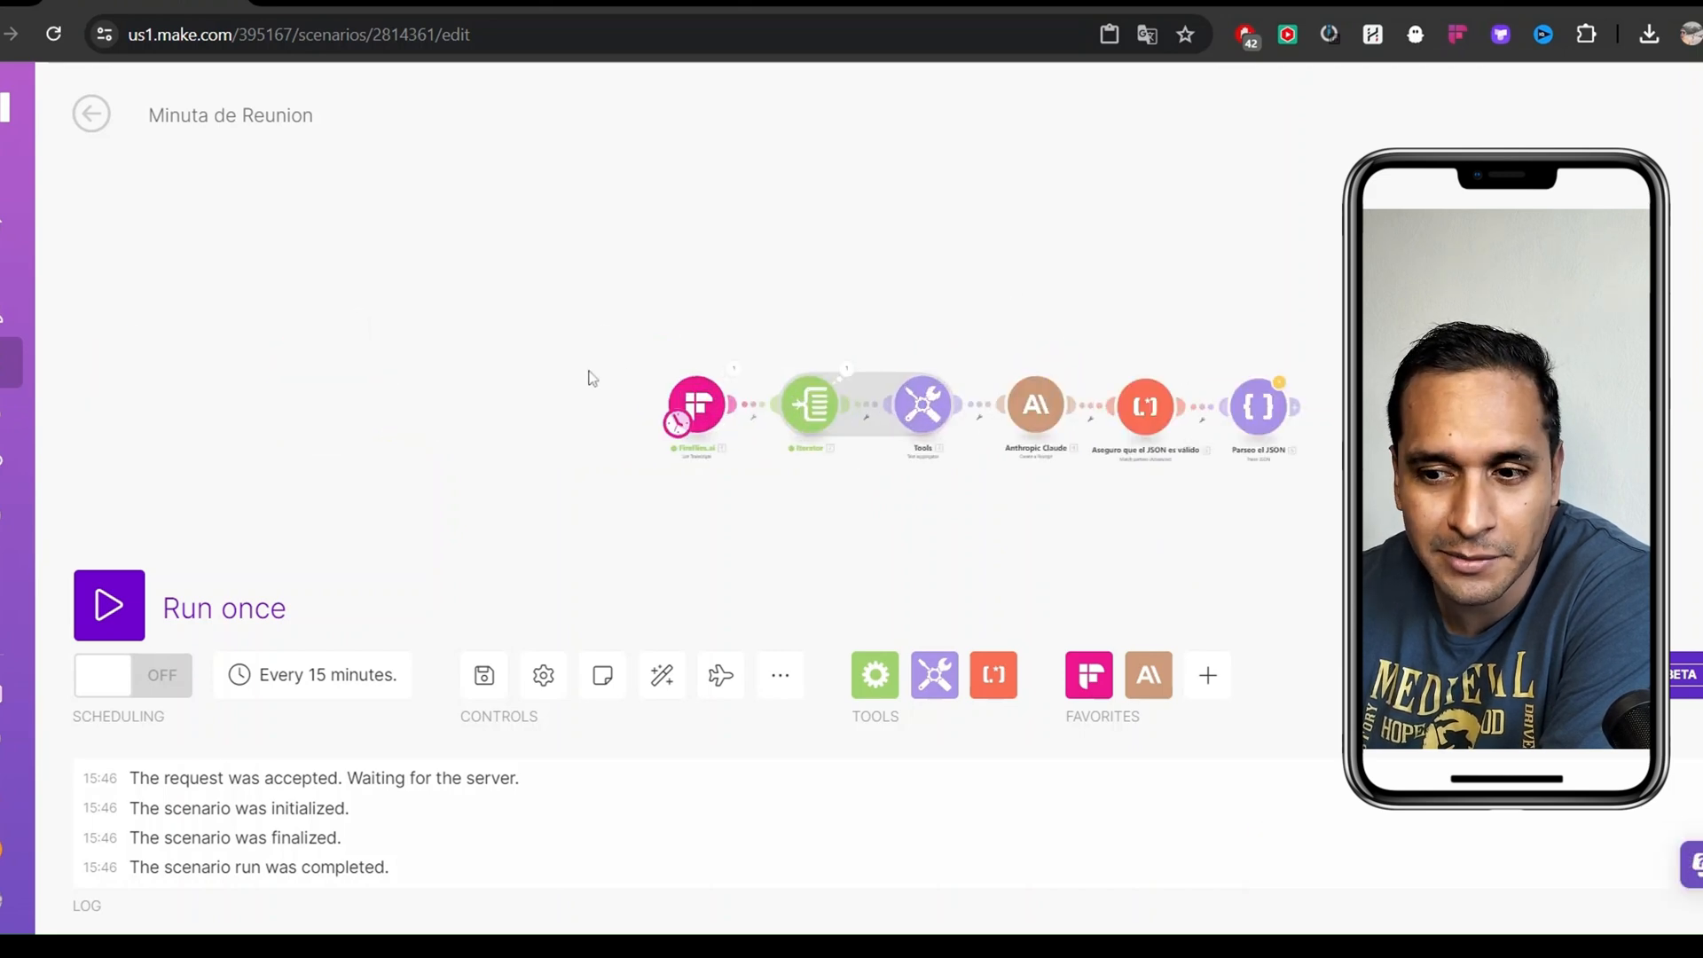
left_click_drag(1084, 321, 745, 266)
left_click_drag(904, 316, 965, 319)
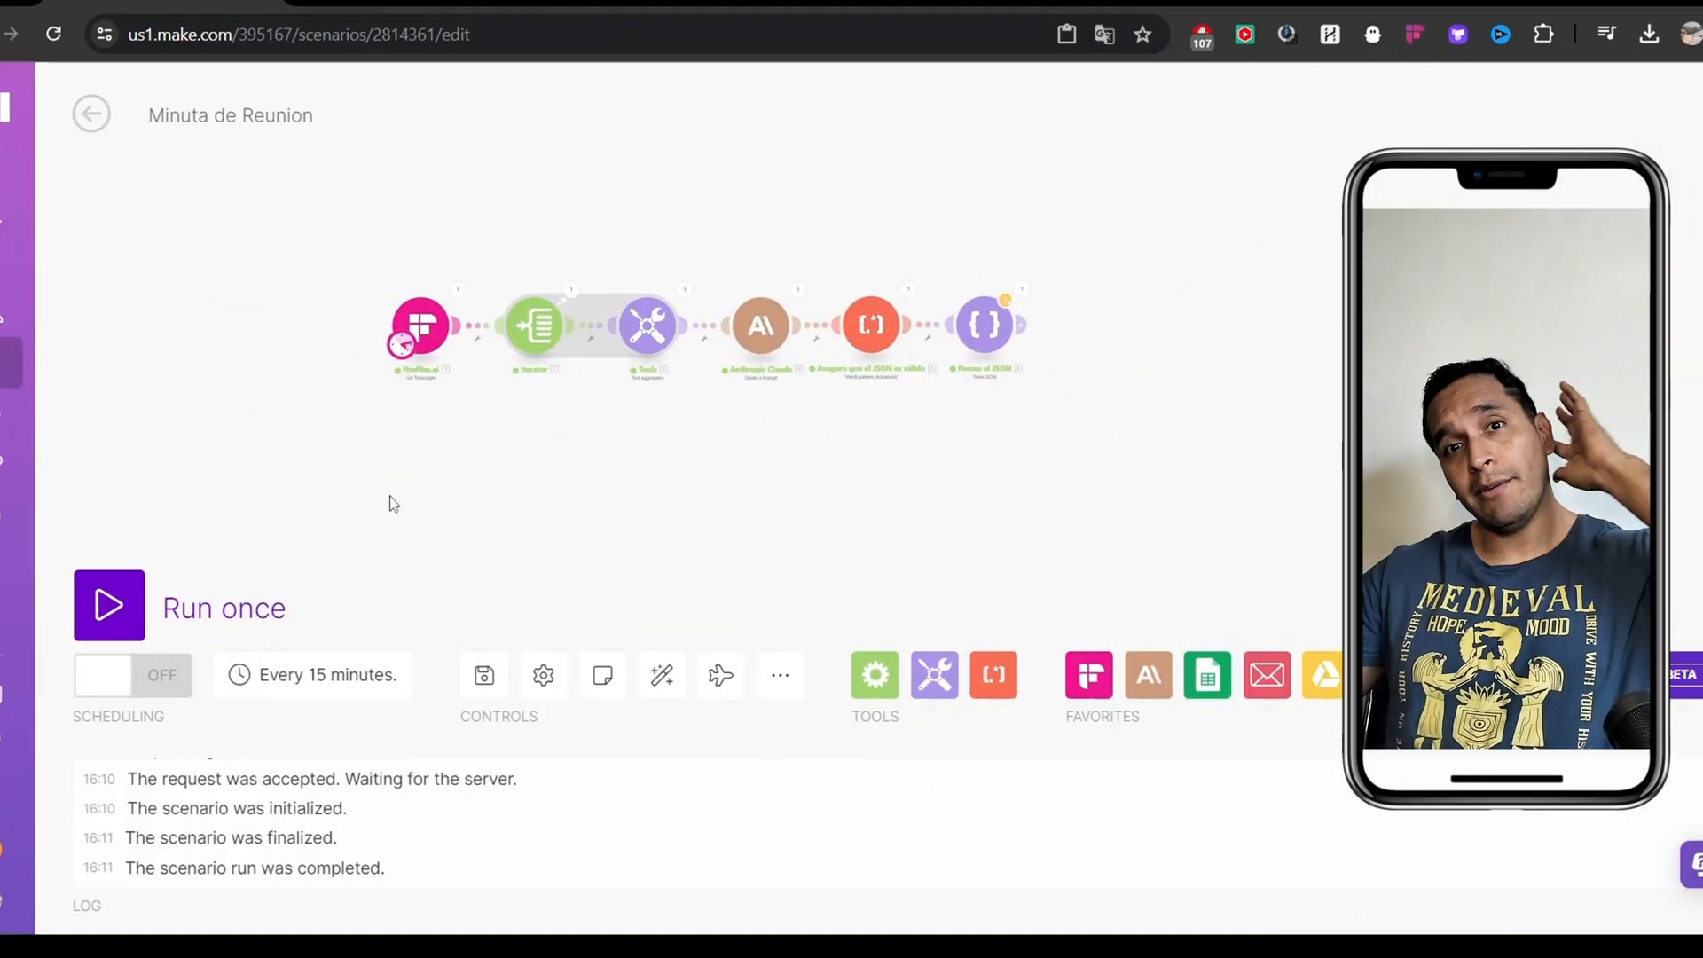
left_click(147, 616)
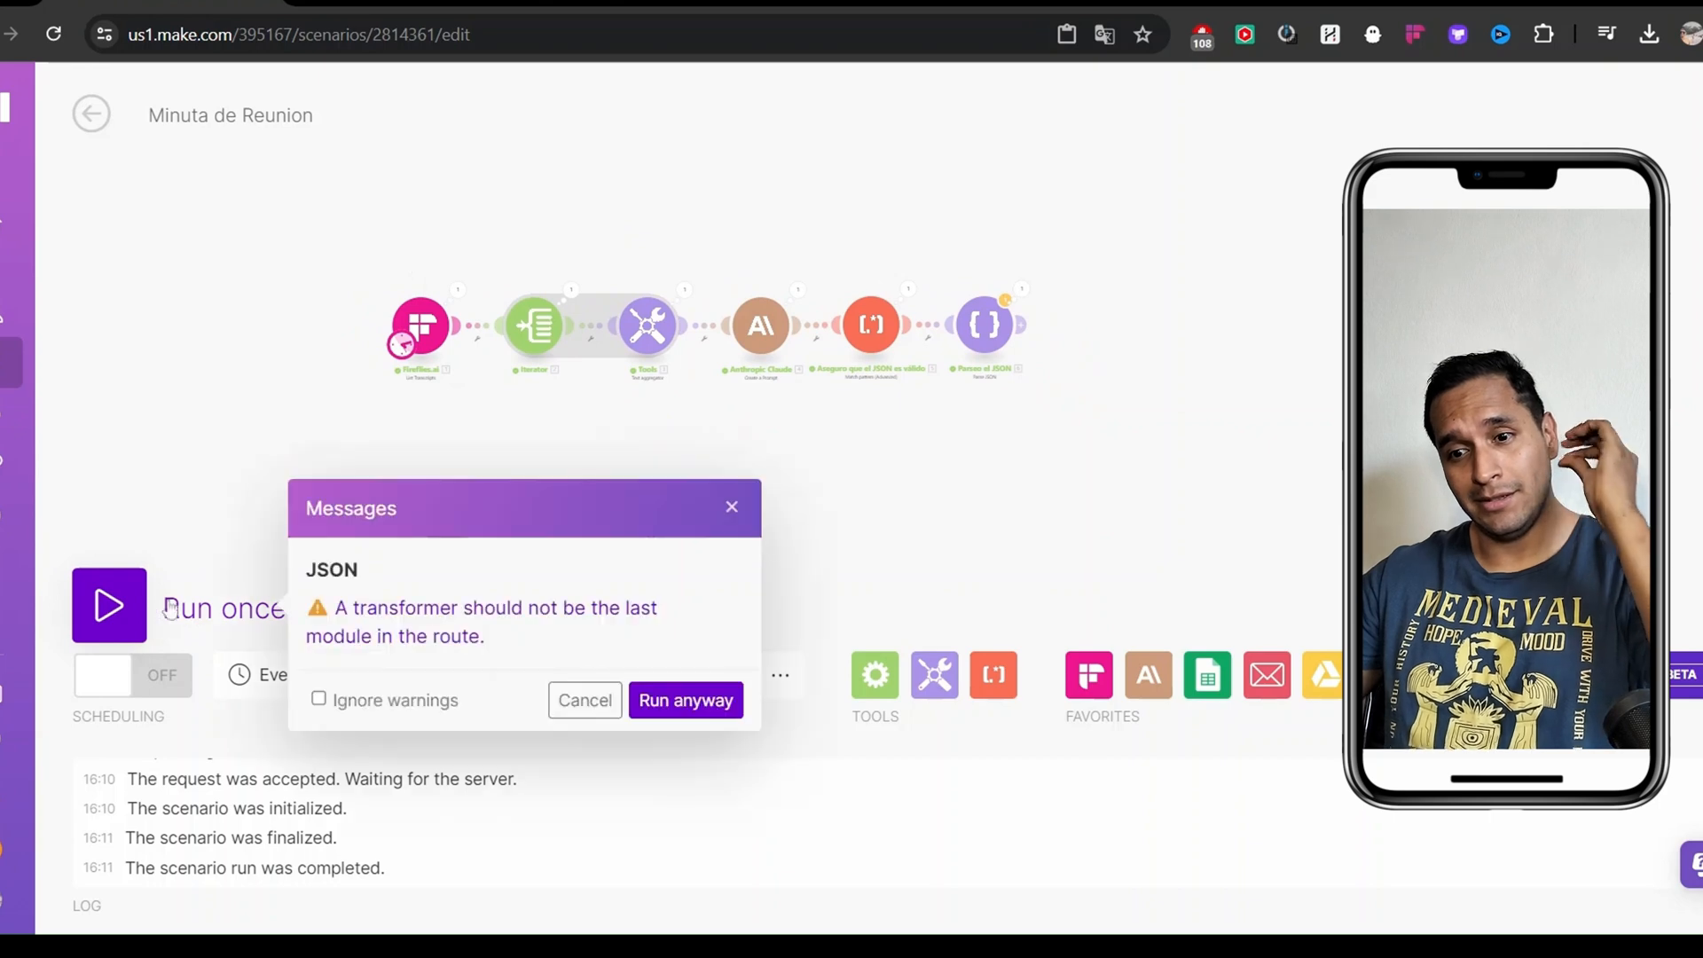
left_click(658, 702)
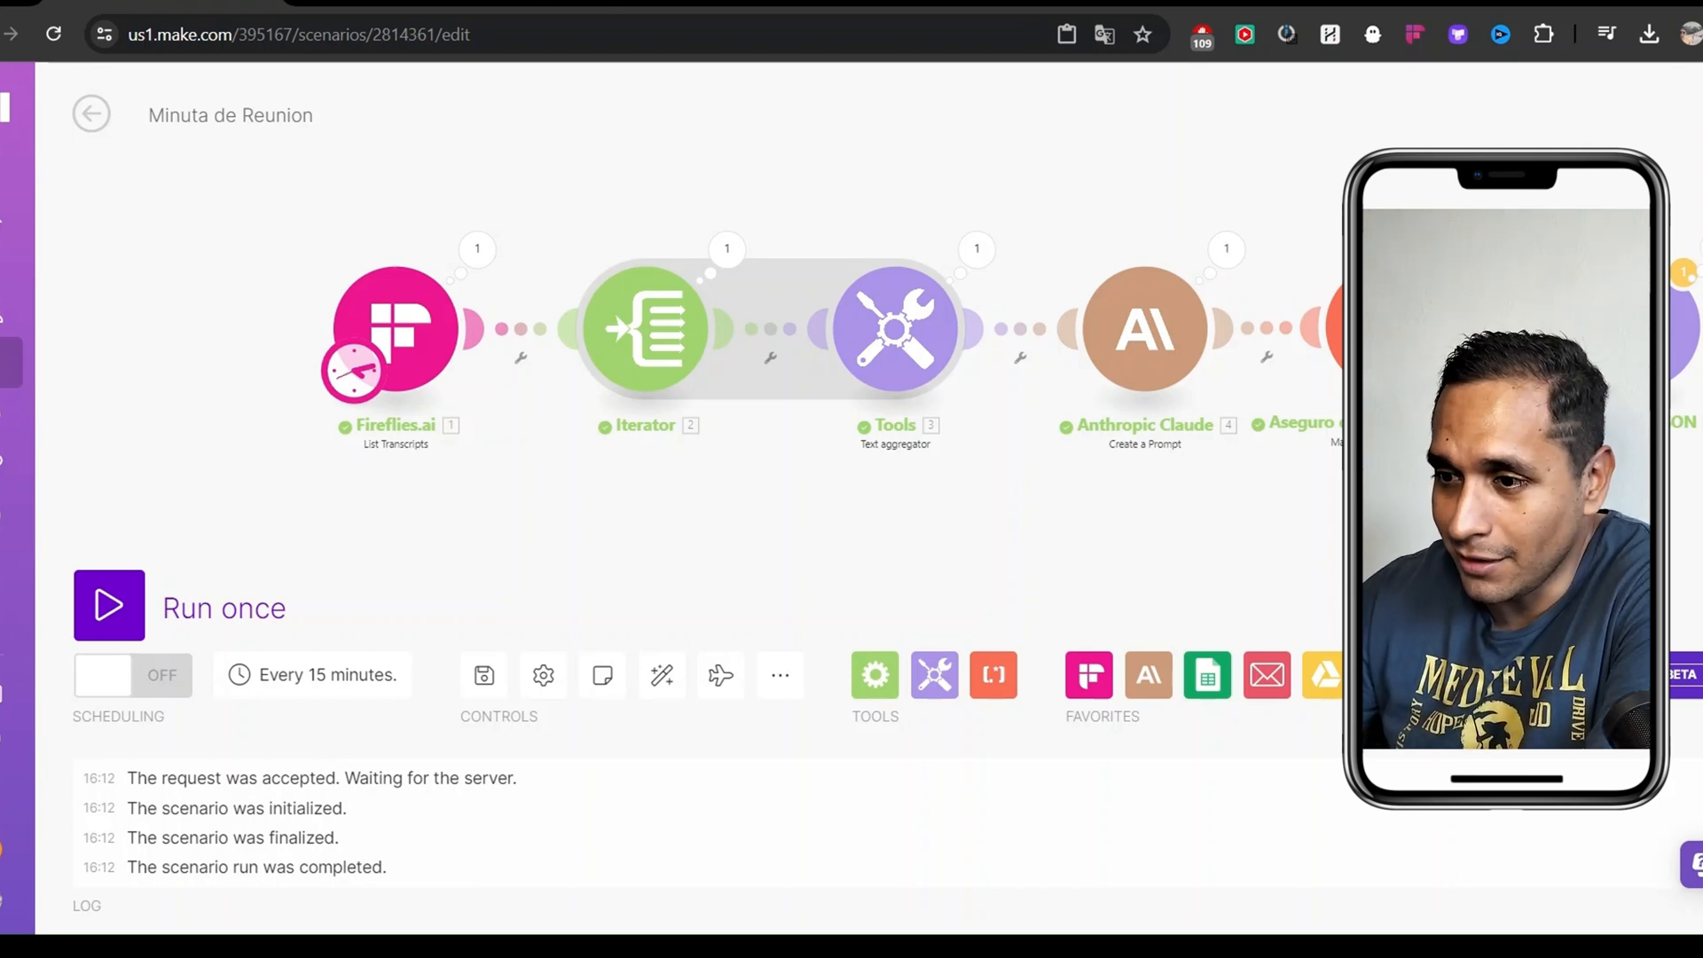
Examine the Anthropic Claude run output, expanding Content, item 1 and Text to read the full "Proyecto" JSON
left_click_drag(1214, 176, 870, 189)
left_click(885, 262)
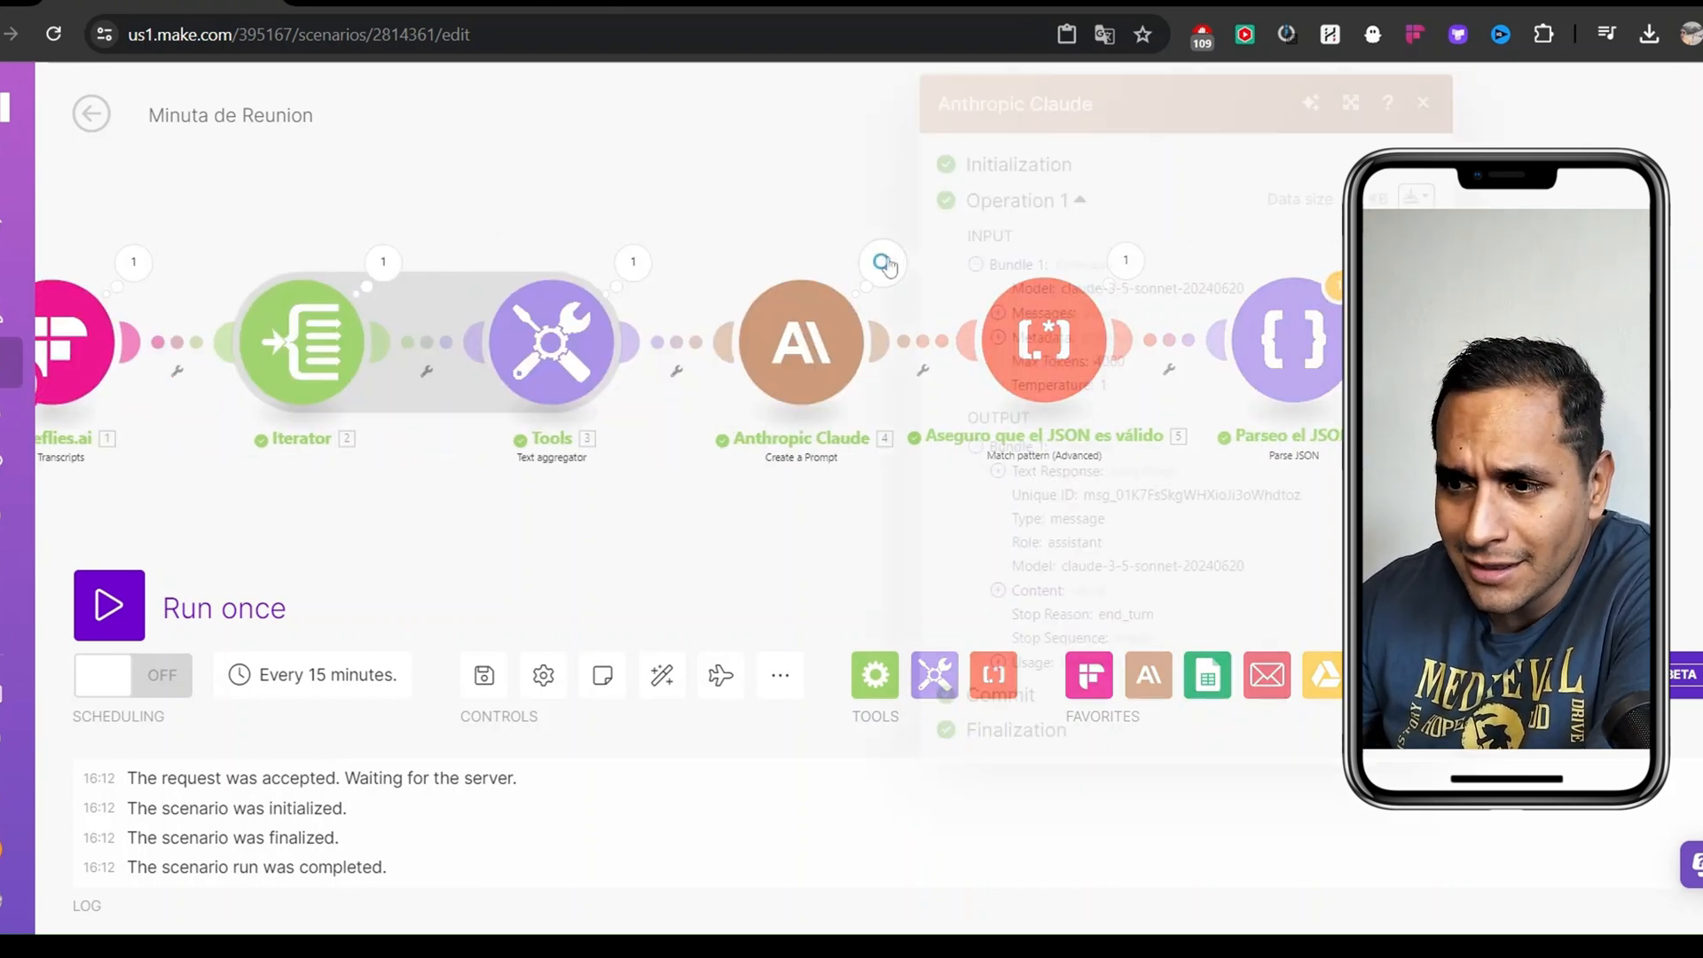
triple_click(1015, 594)
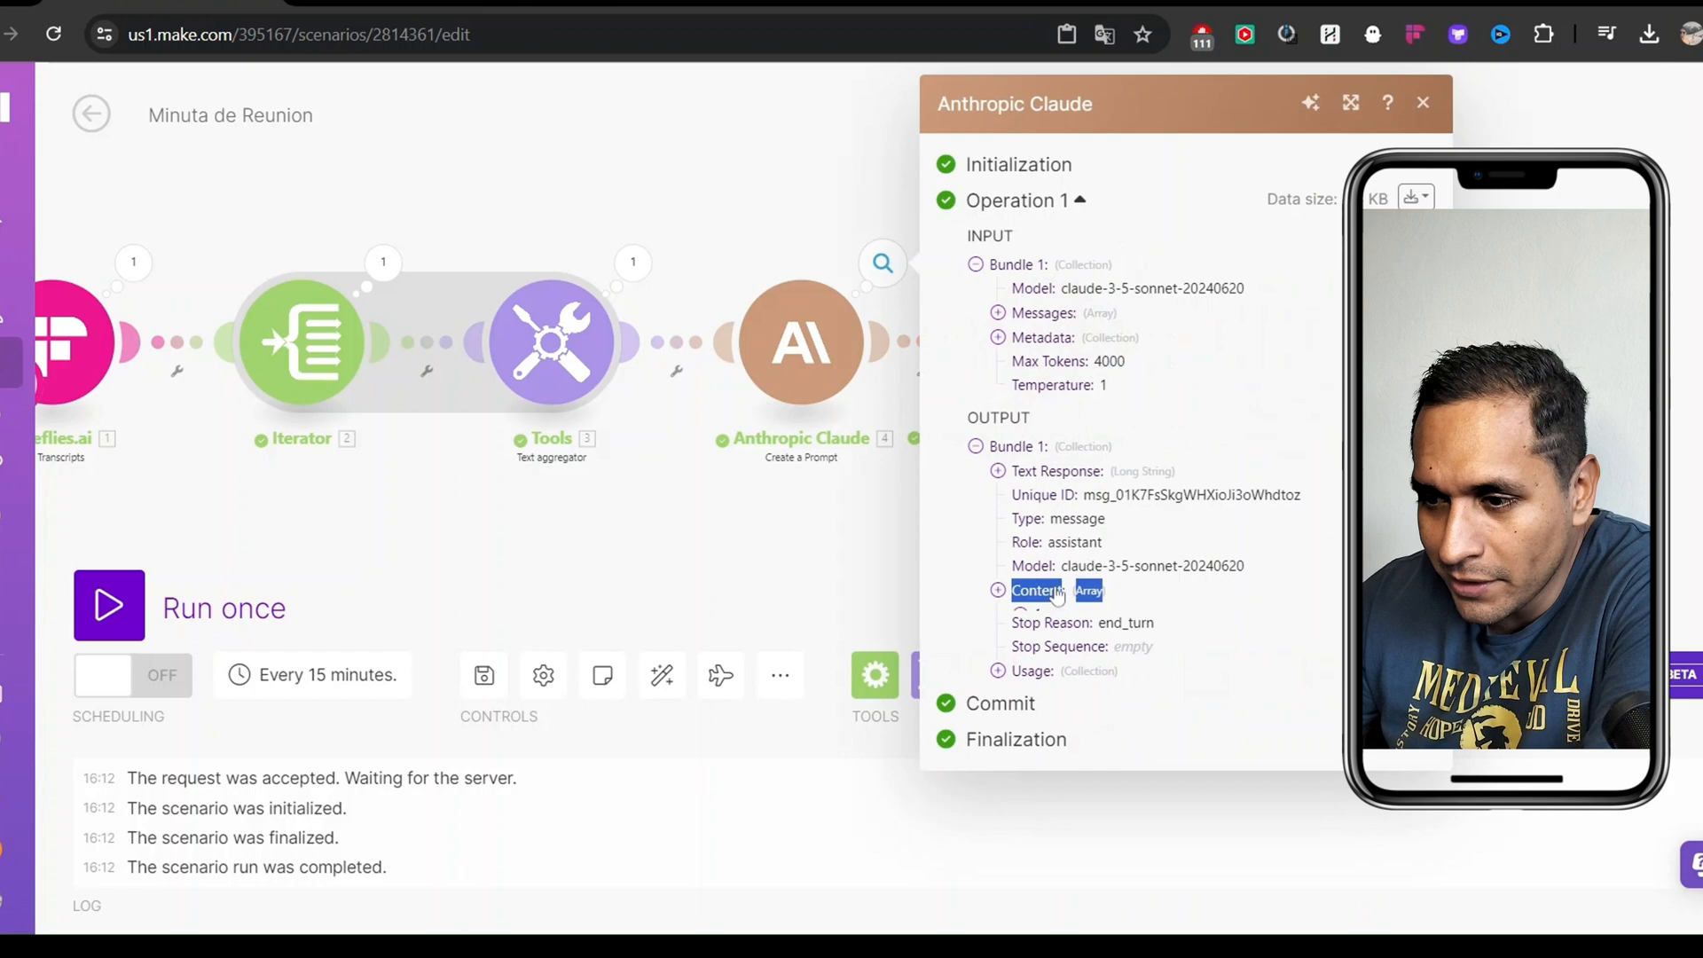
left_click(998, 590)
left_click(1020, 615)
left_click(1044, 663)
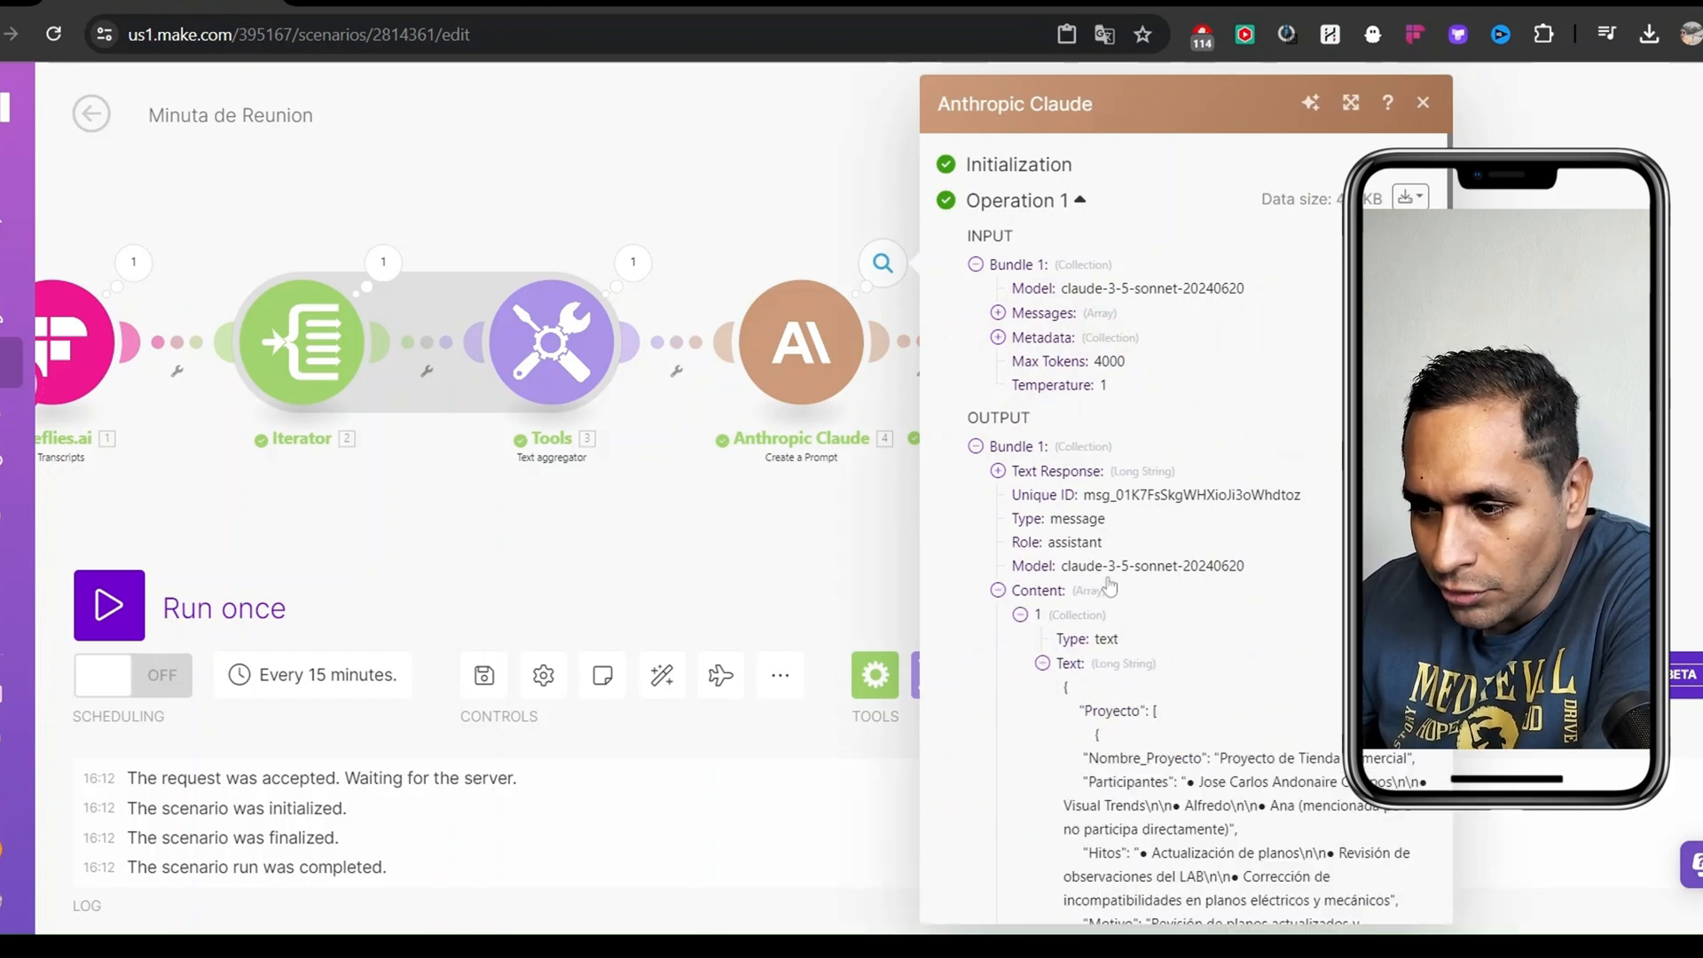
scroll(1109, 586, "down", 4)
left_click_drag(1066, 350, 1144, 521)
scroll(1144, 521, "down", 4)
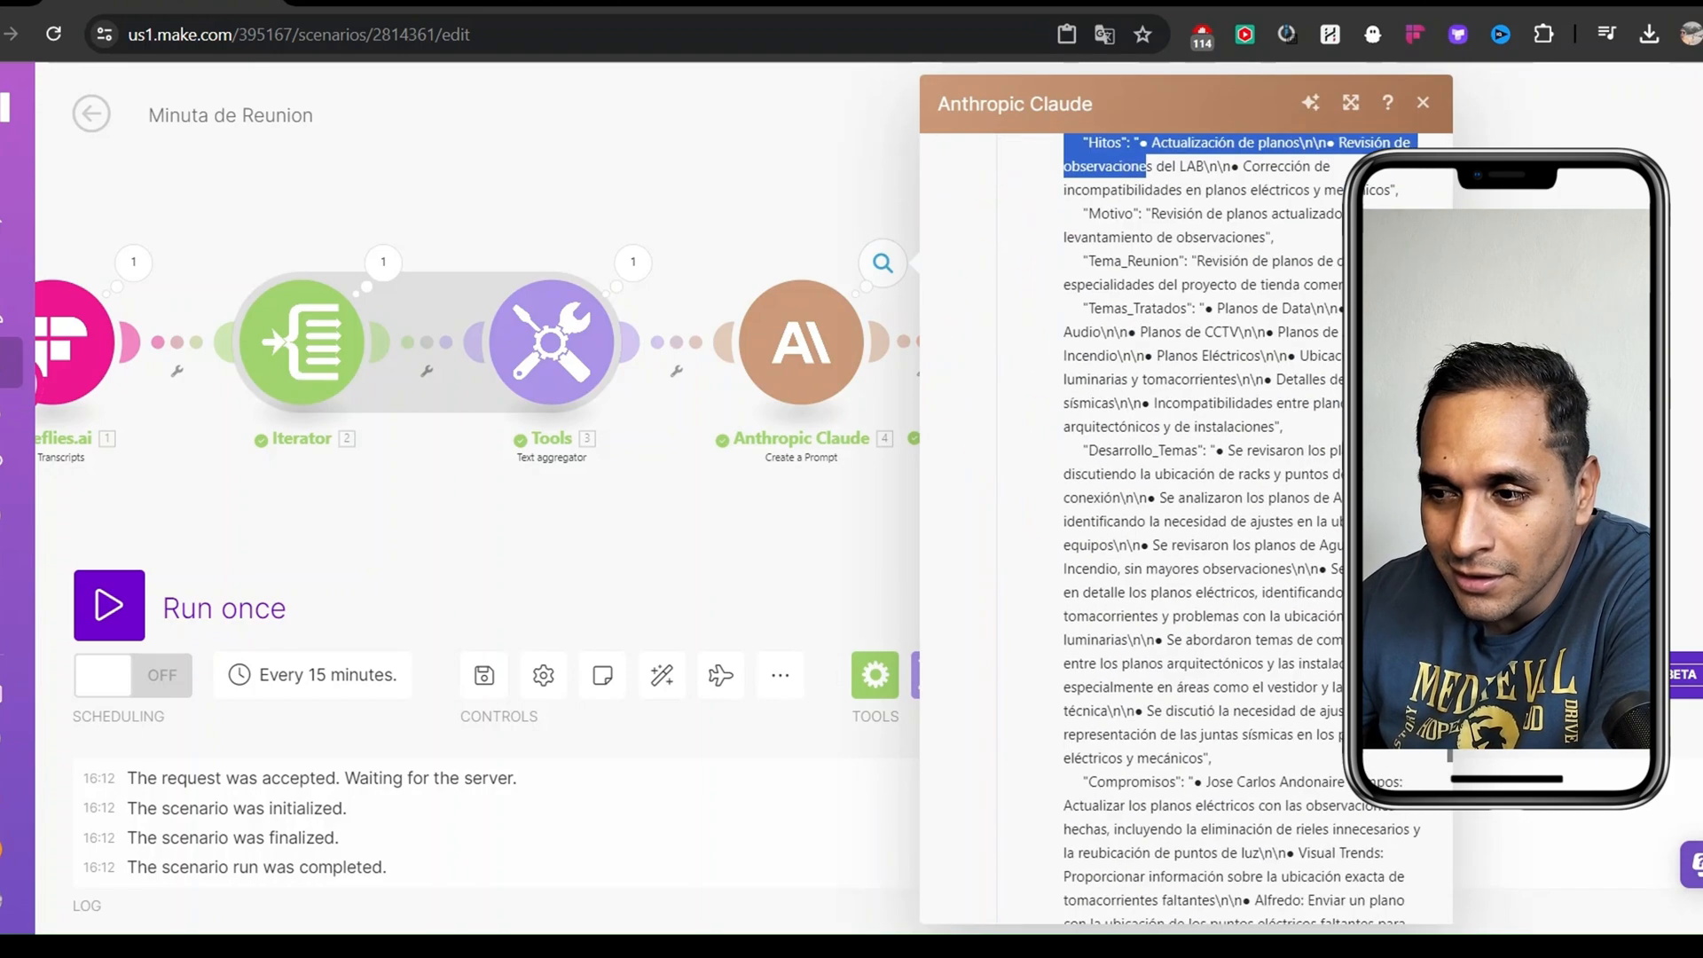
left_click(1144, 520)
scroll(1144, 521, "up", 2)
scroll(1144, 520, "down", 6)
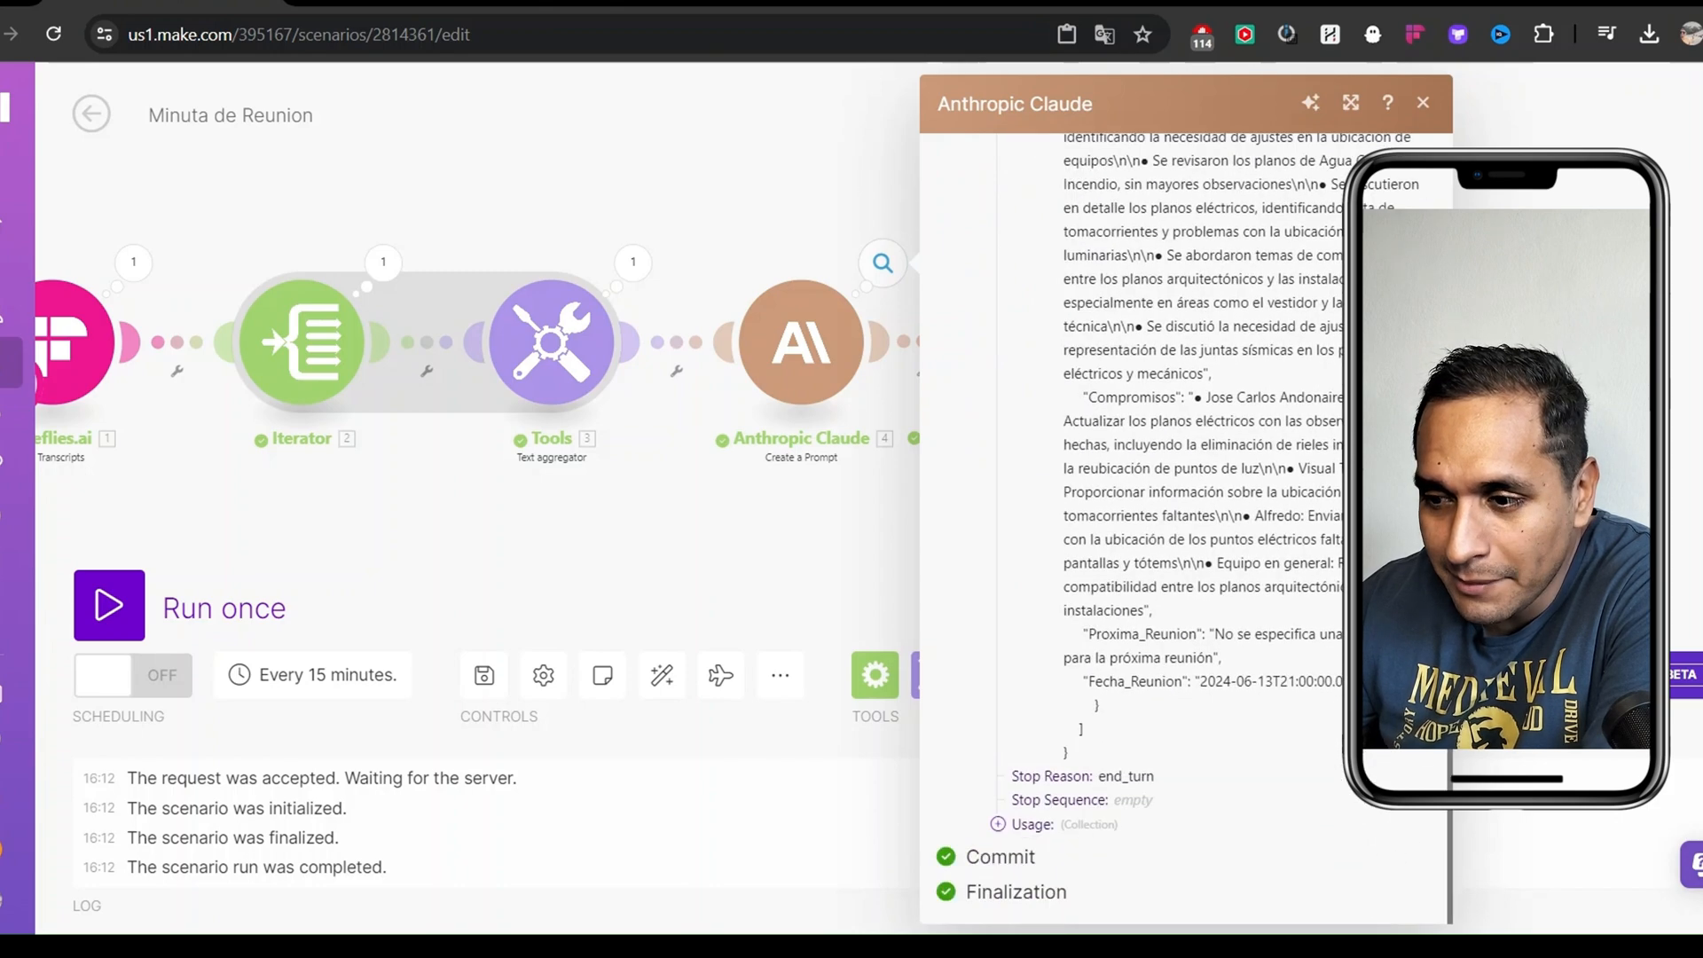
left_click(832, 241)
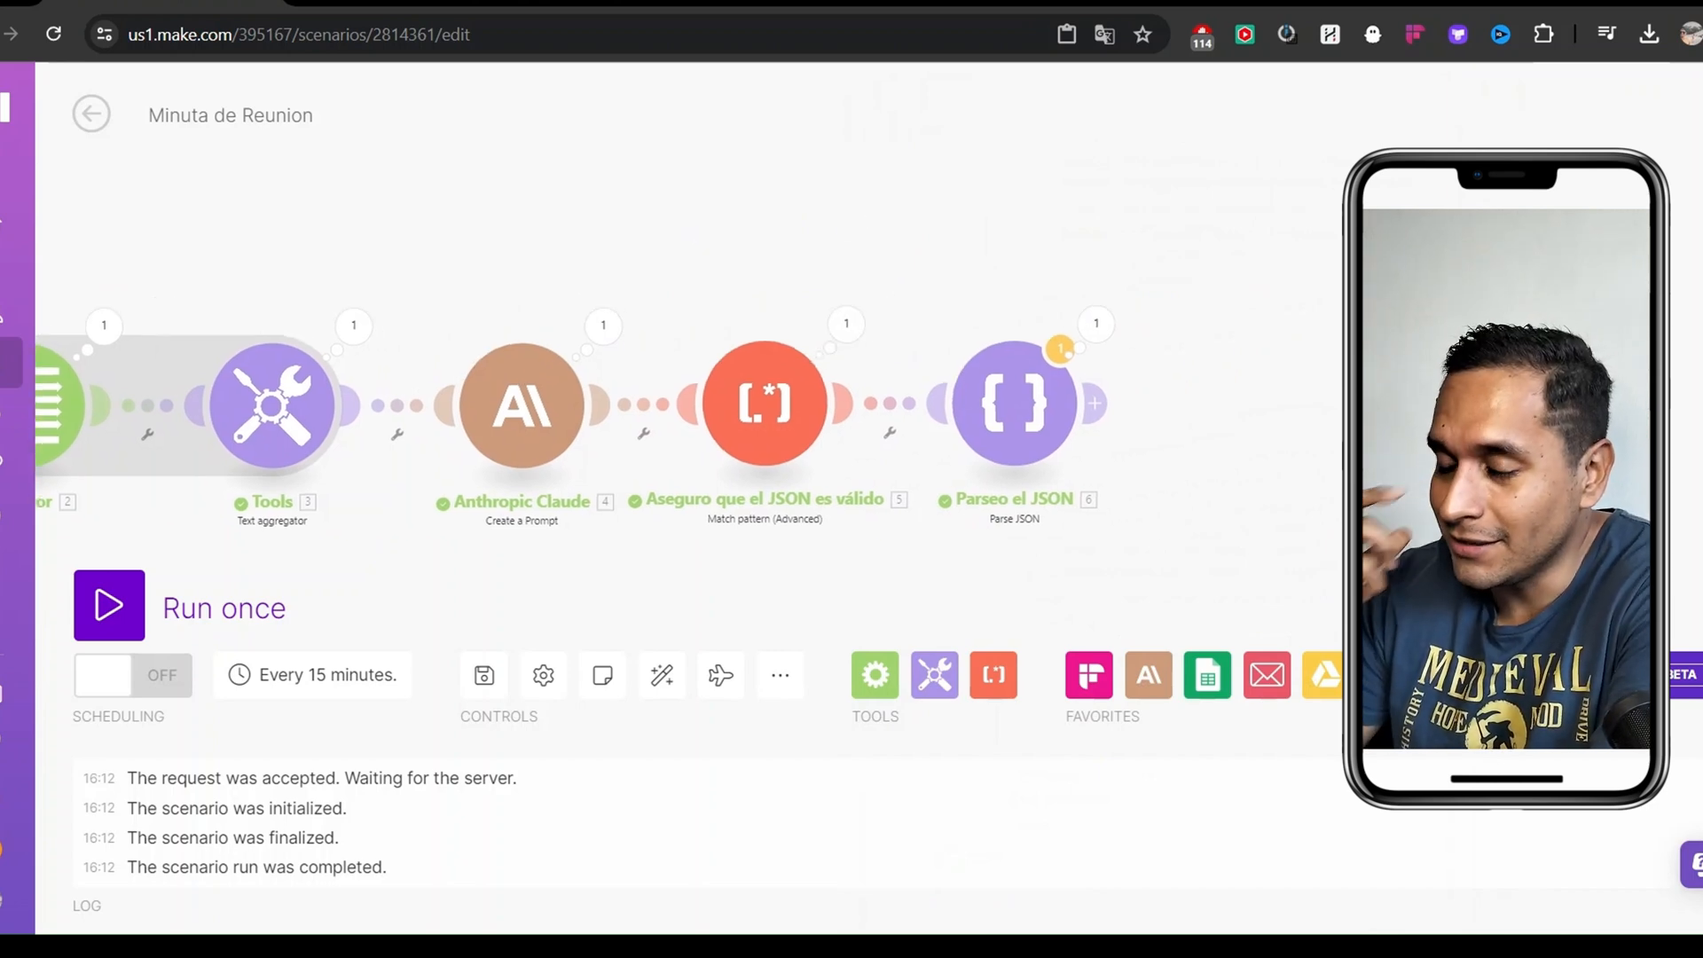
Inspect the "Parseo el JSON" run output, expanding Proyecto and item 1 to read the parsed meeting fields
left_click_drag(723, 250, 658, 253)
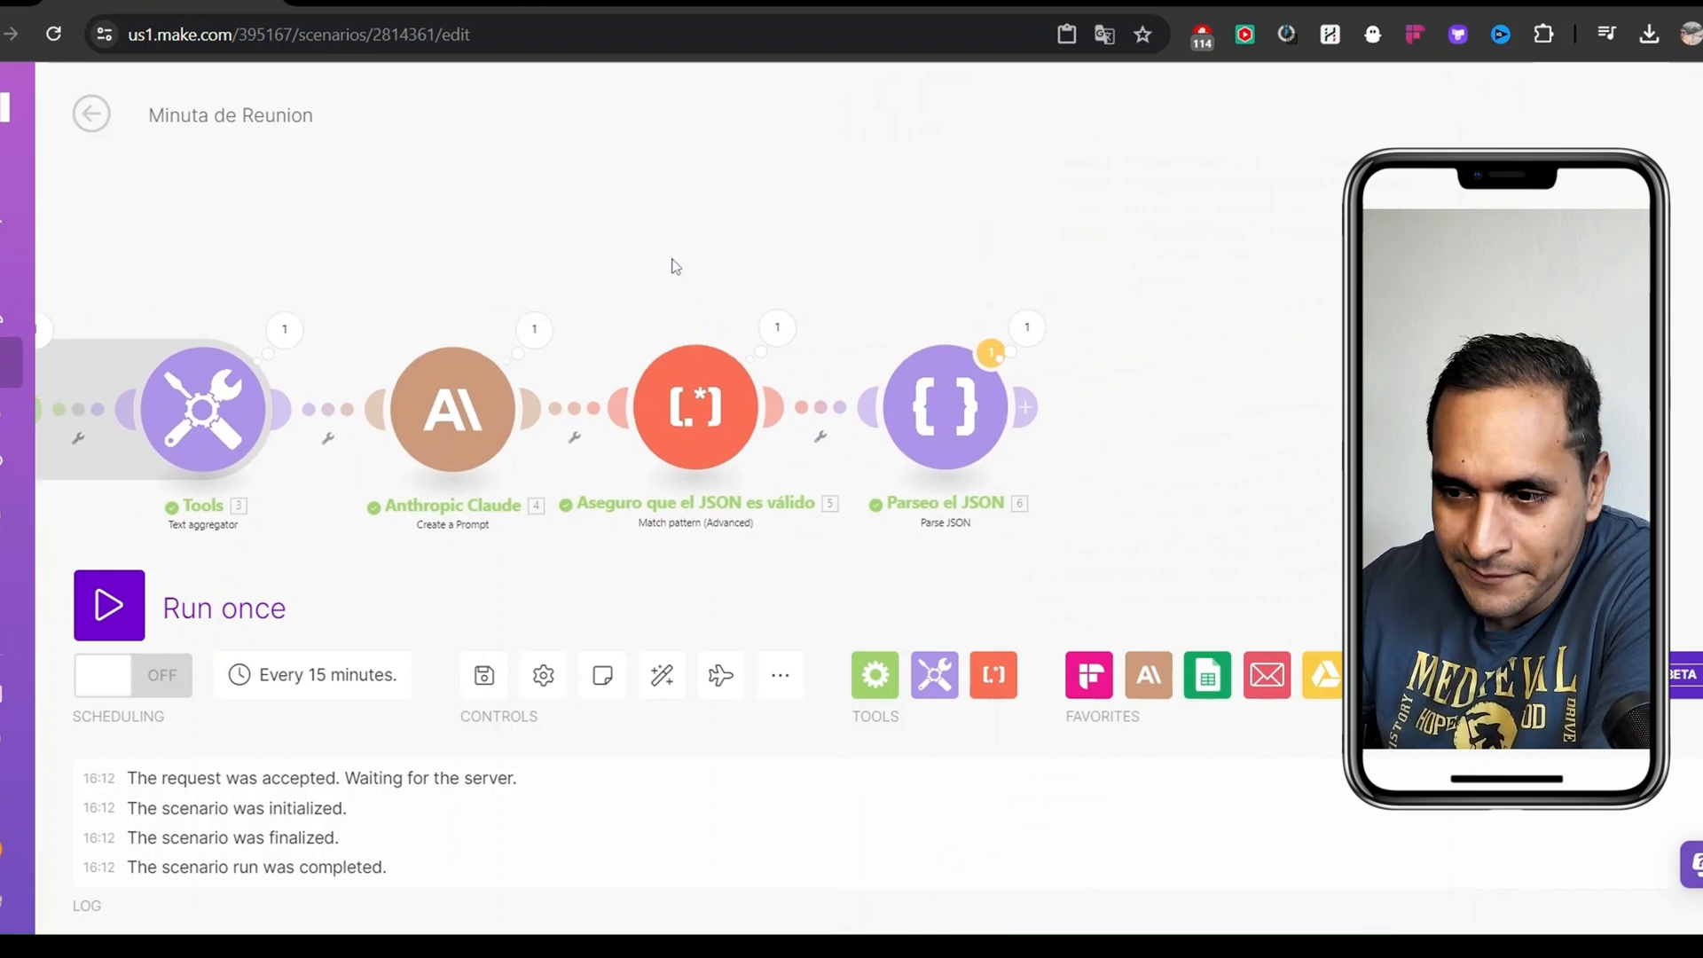
left_click(837, 266)
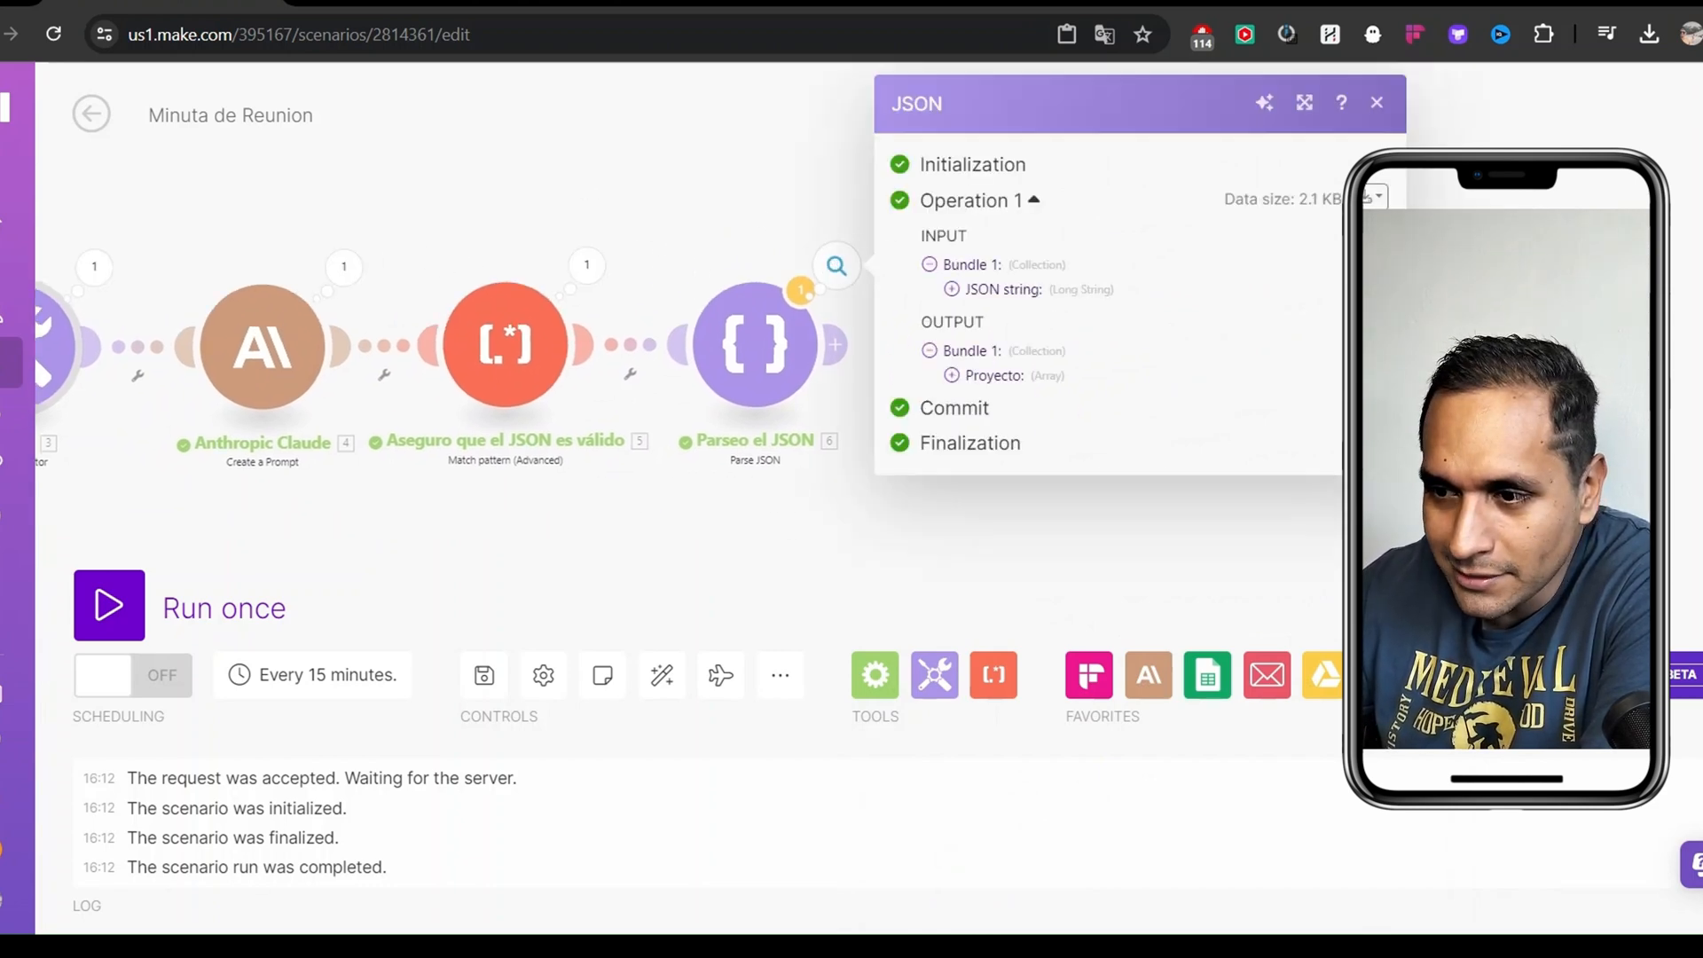
left_click(967, 377)
left_click(974, 400)
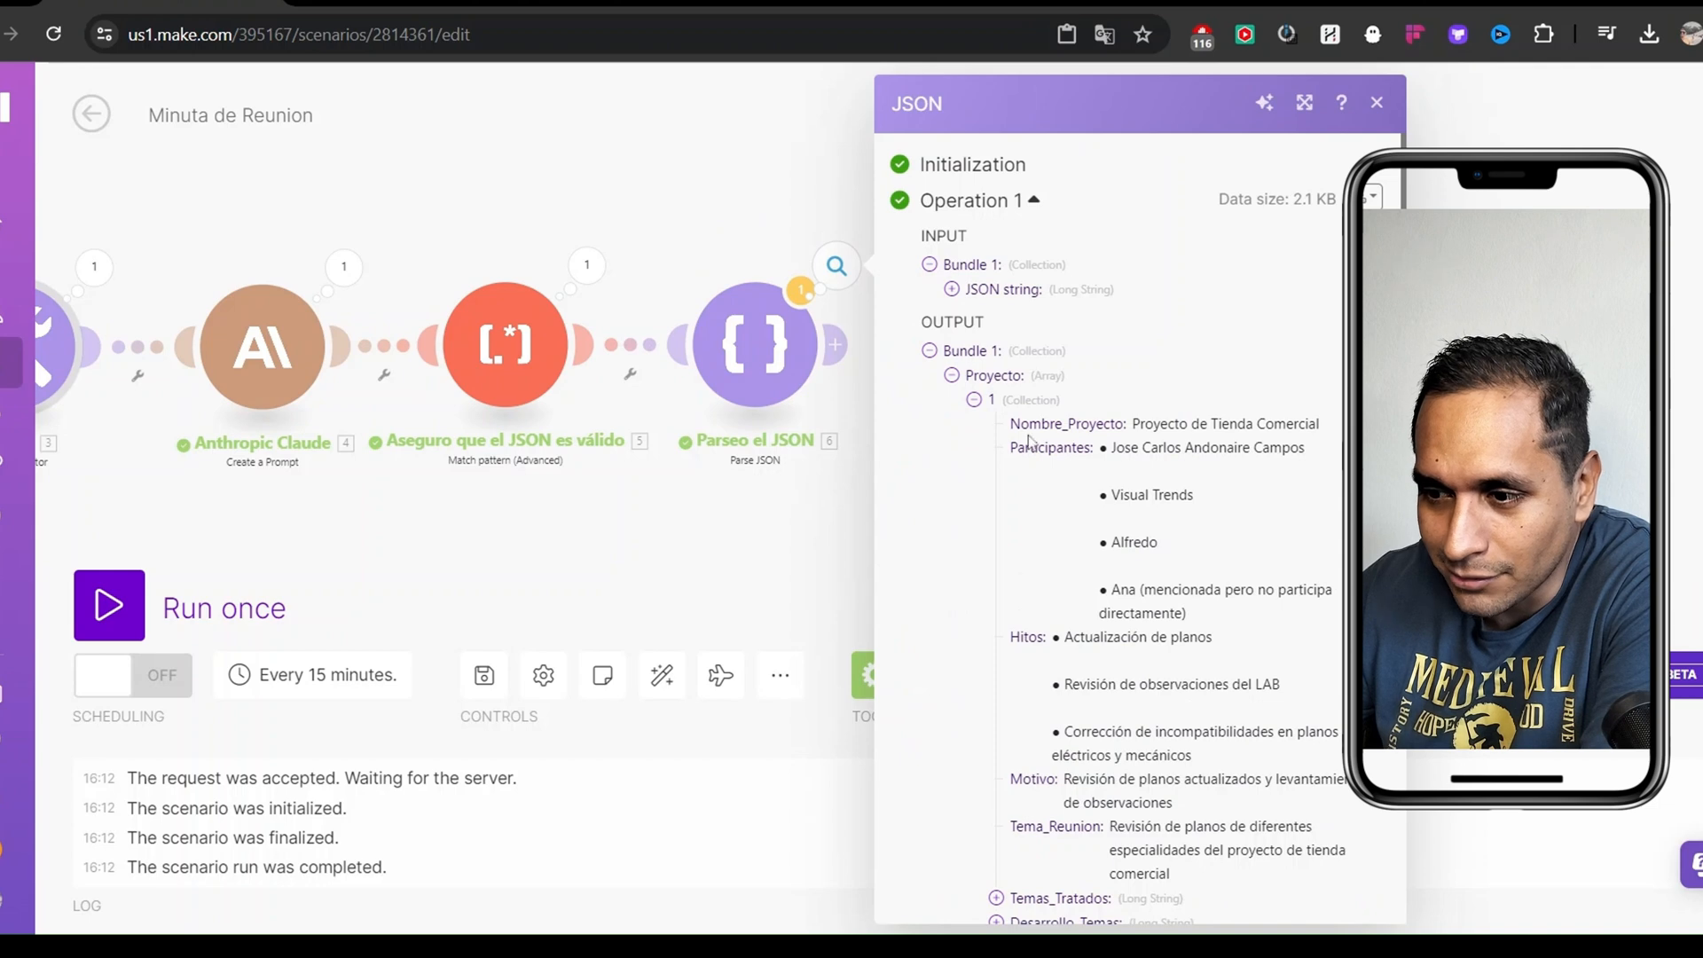
scroll(1033, 443, "down", 5)
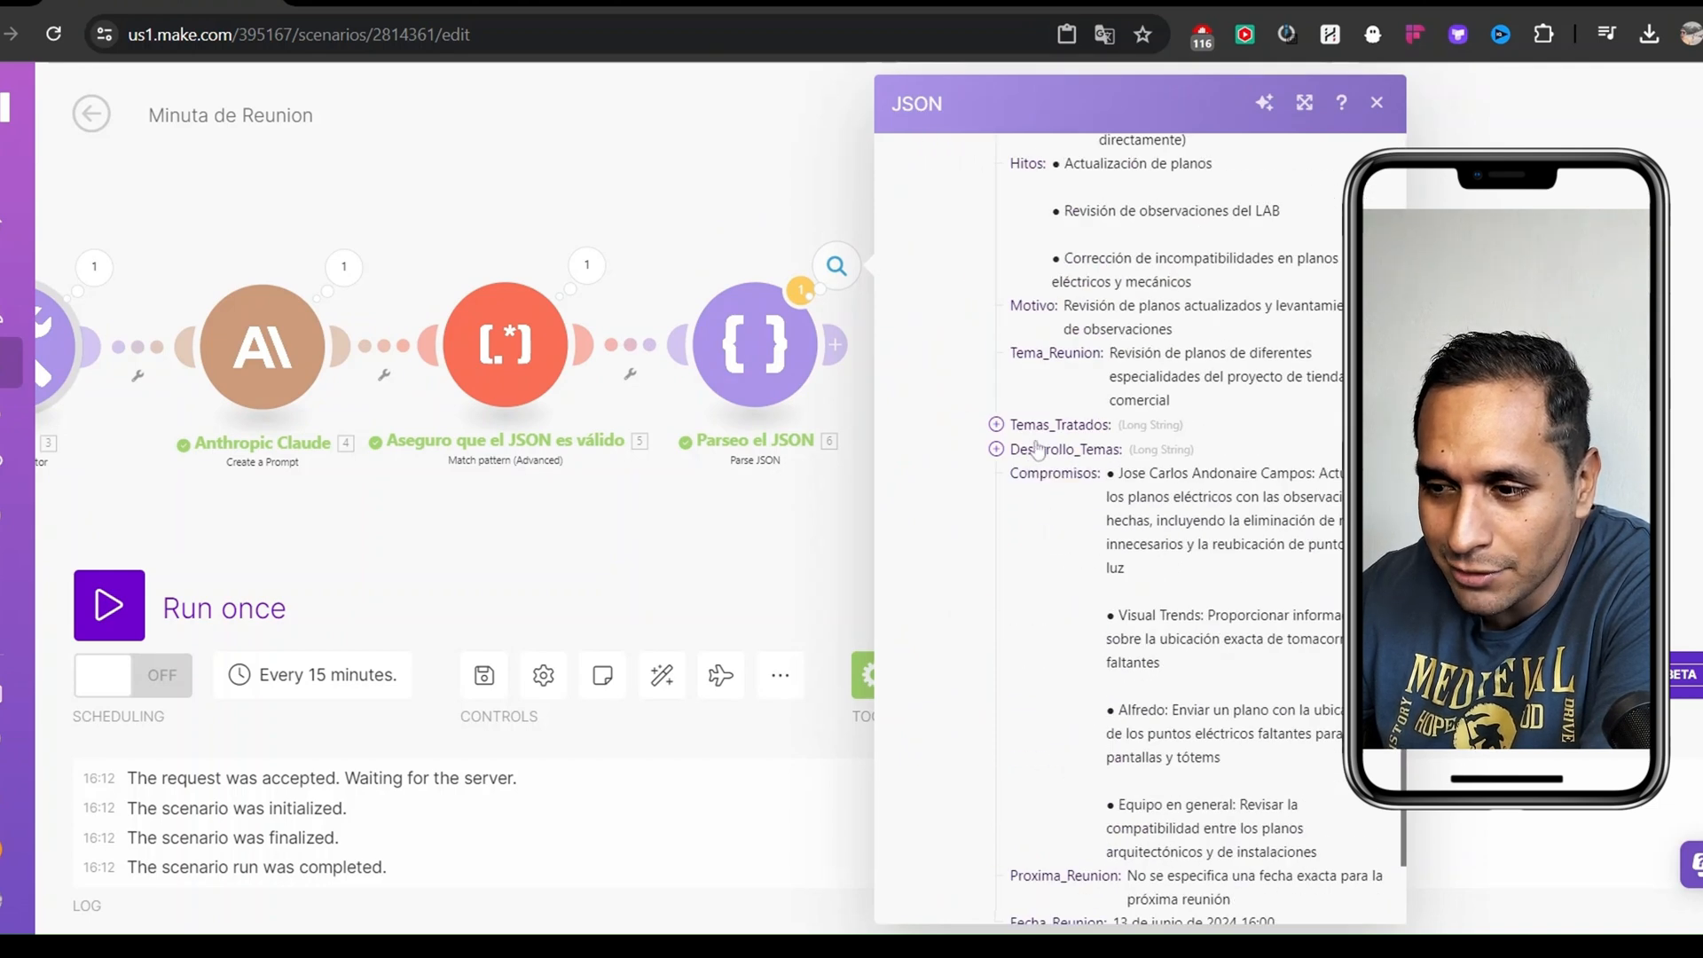
Expand Desarrollo_Temas in the "Parseo el JSON" output, read through the remaining meeting fields, and close the output
left_click(1037, 450)
scroll(1046, 452, "down", 4)
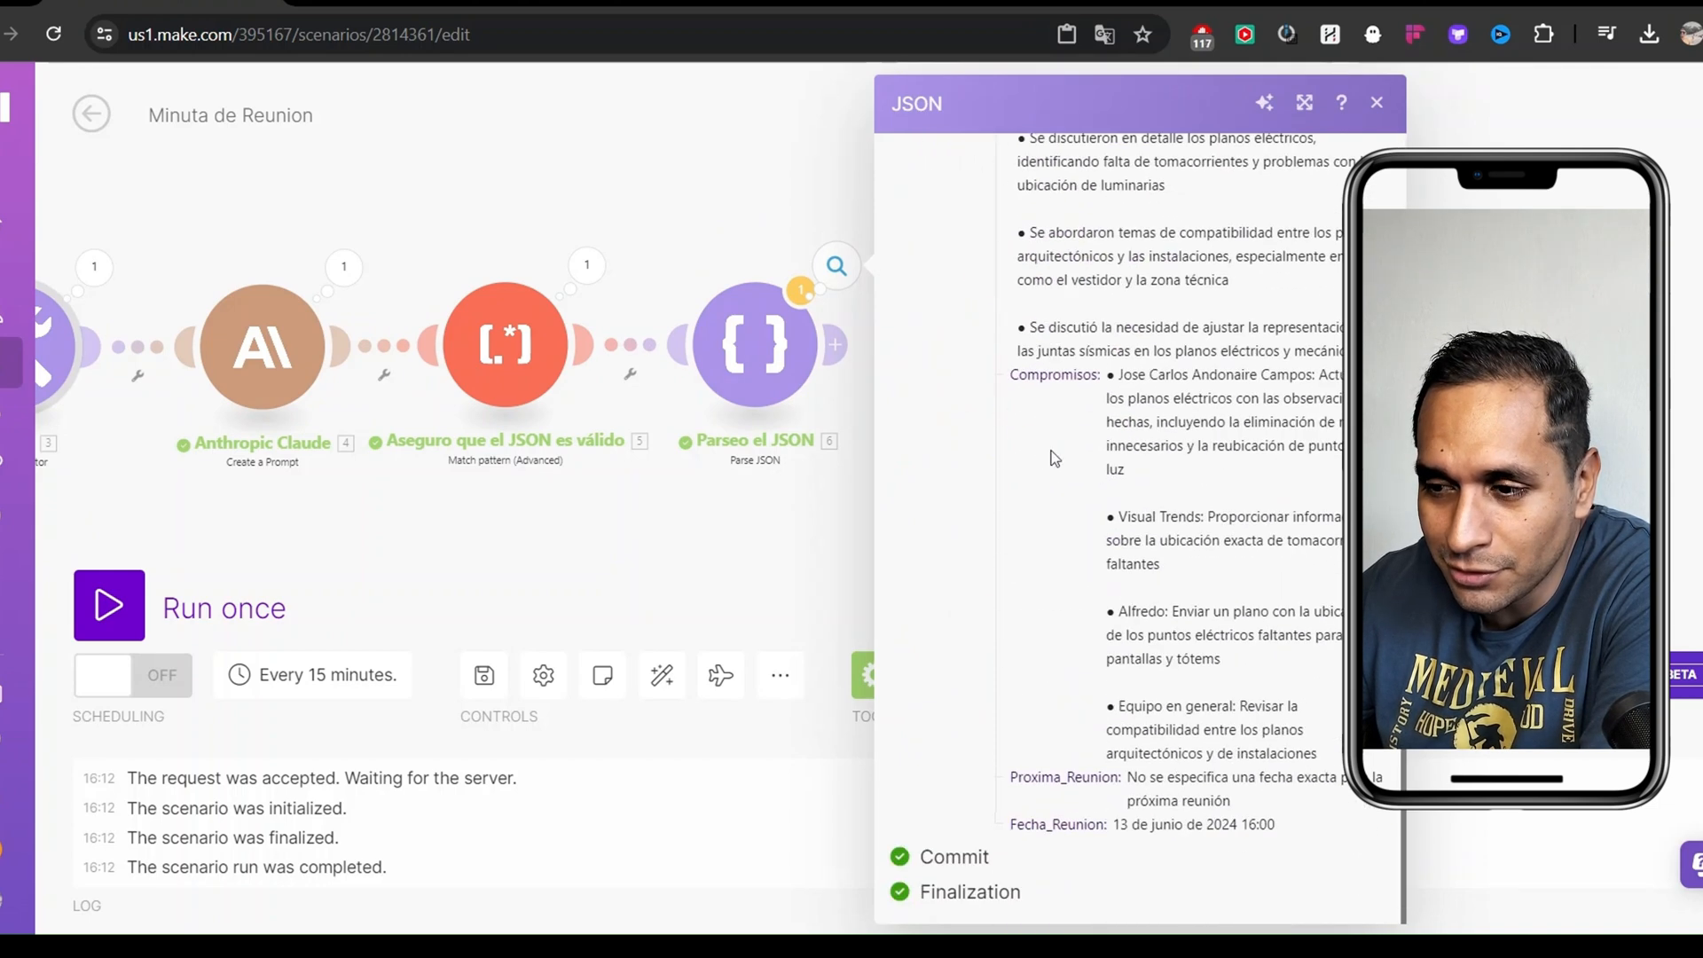
left_click(772, 567)
Add a Google Sheets "Create a Spreadsheet from a Template" module after the "Parseo el JSON" module
scroll(772, 539, "down", 4)
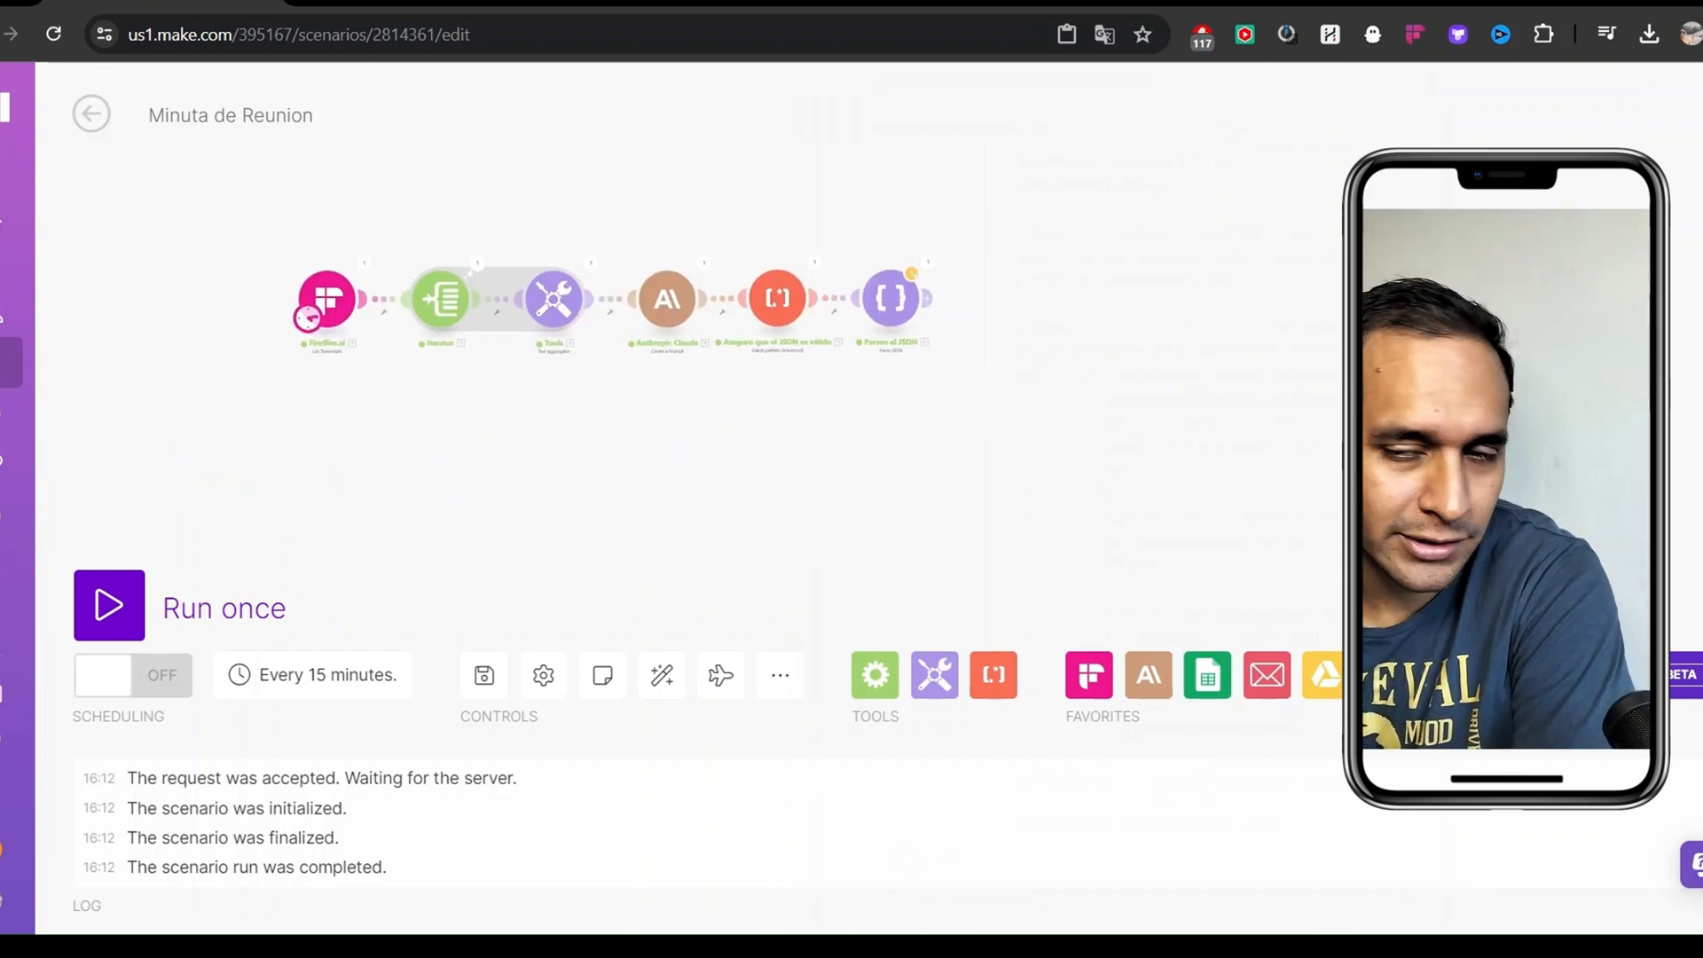
scroll(855, 361, "up", 3)
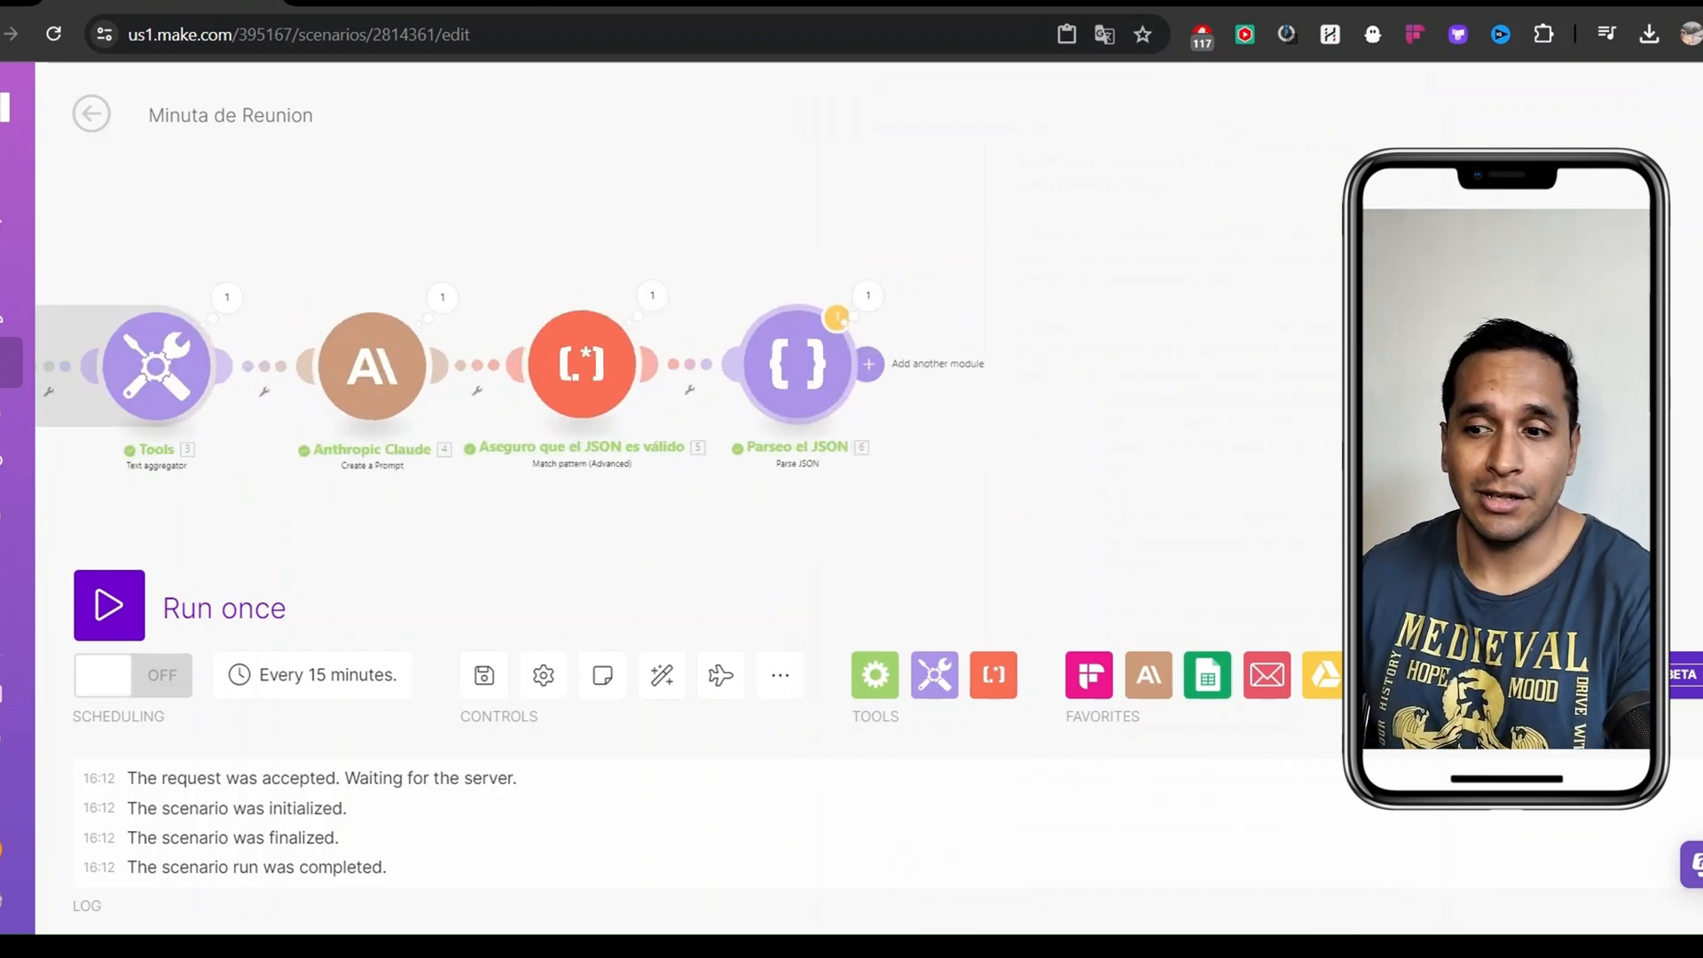
left_click(868, 364)
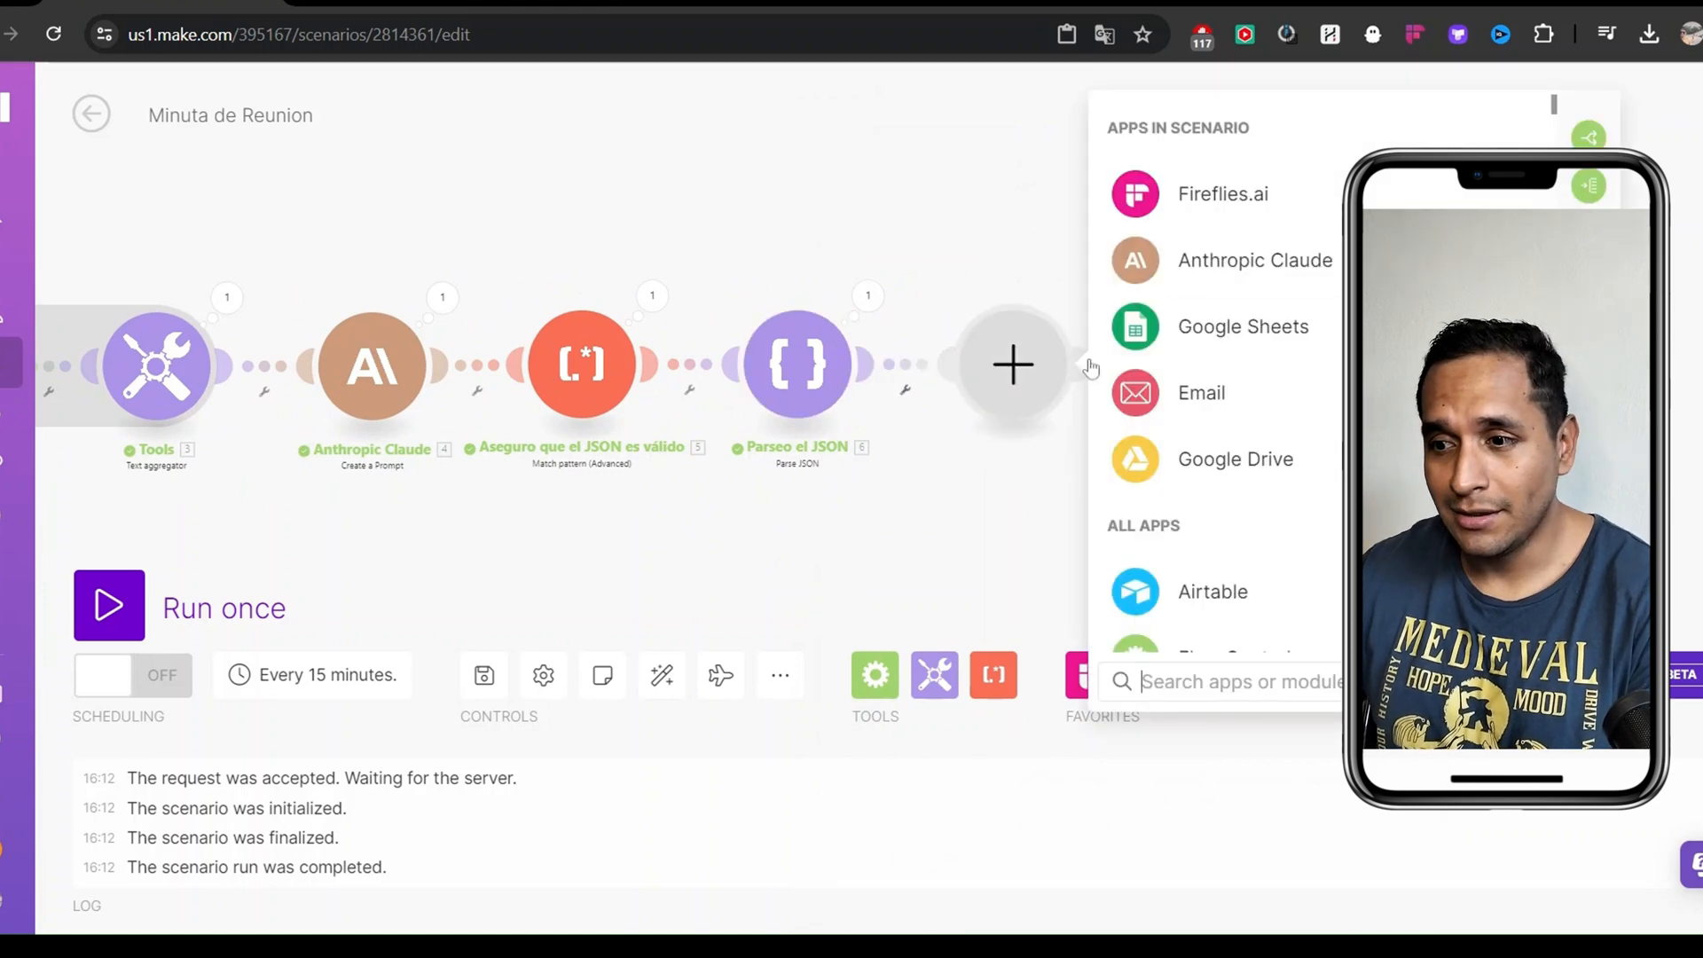
left_click(1180, 324)
type("template")
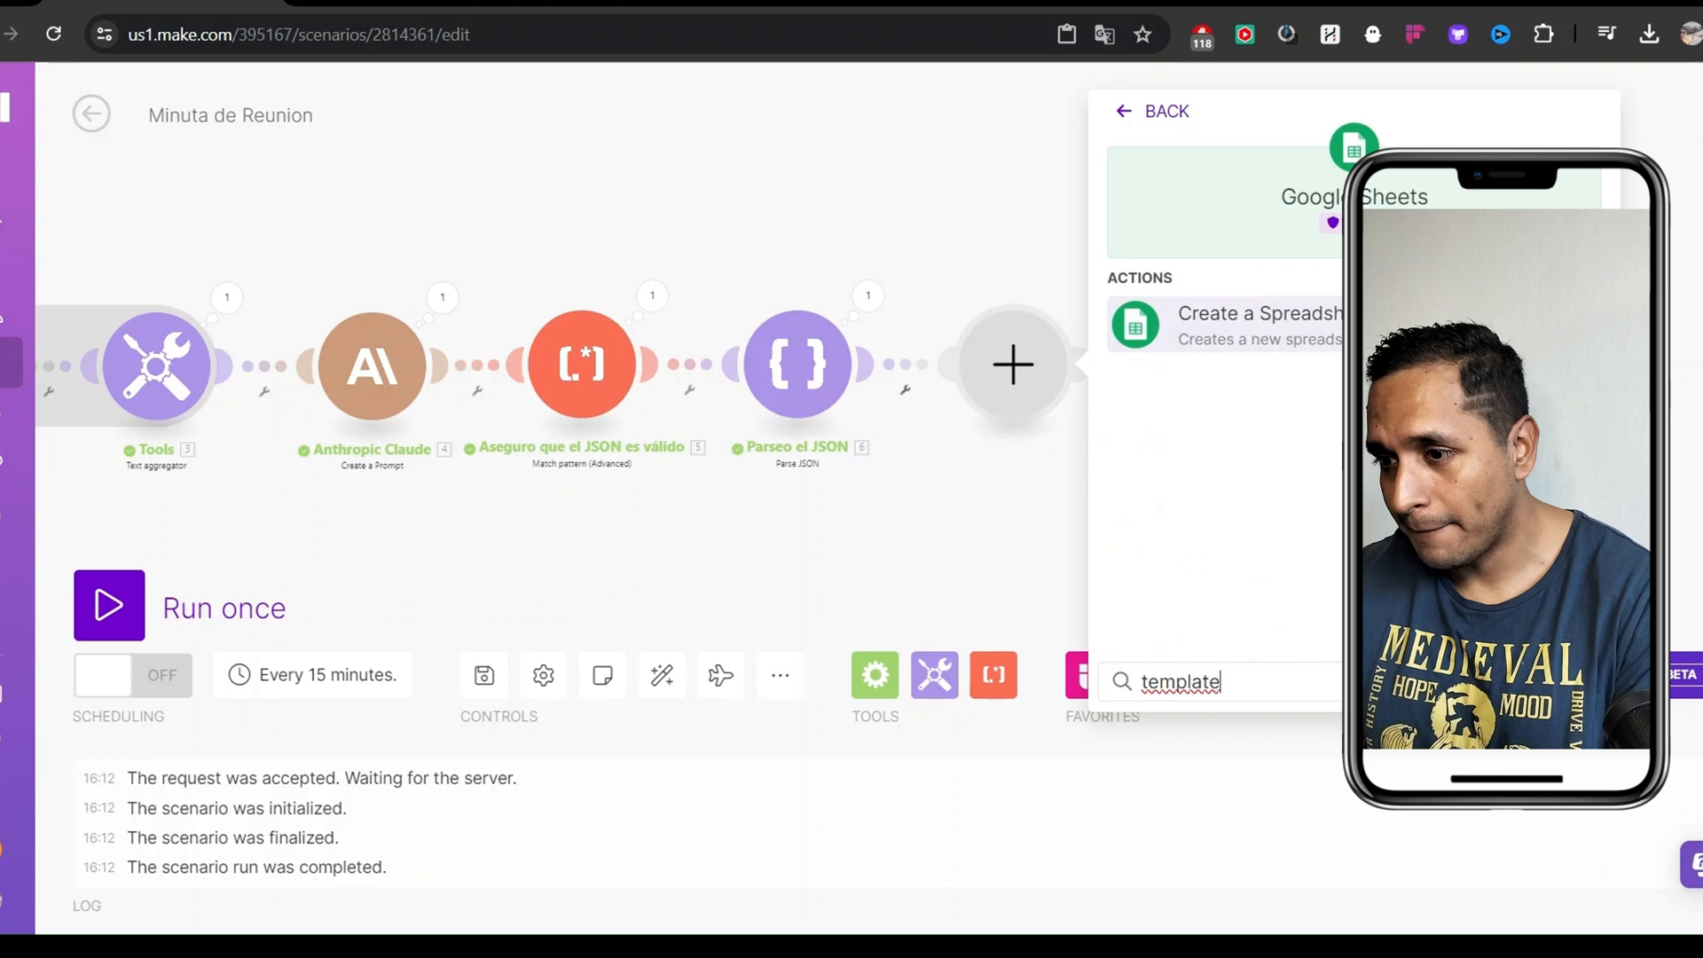
left_click(1259, 326)
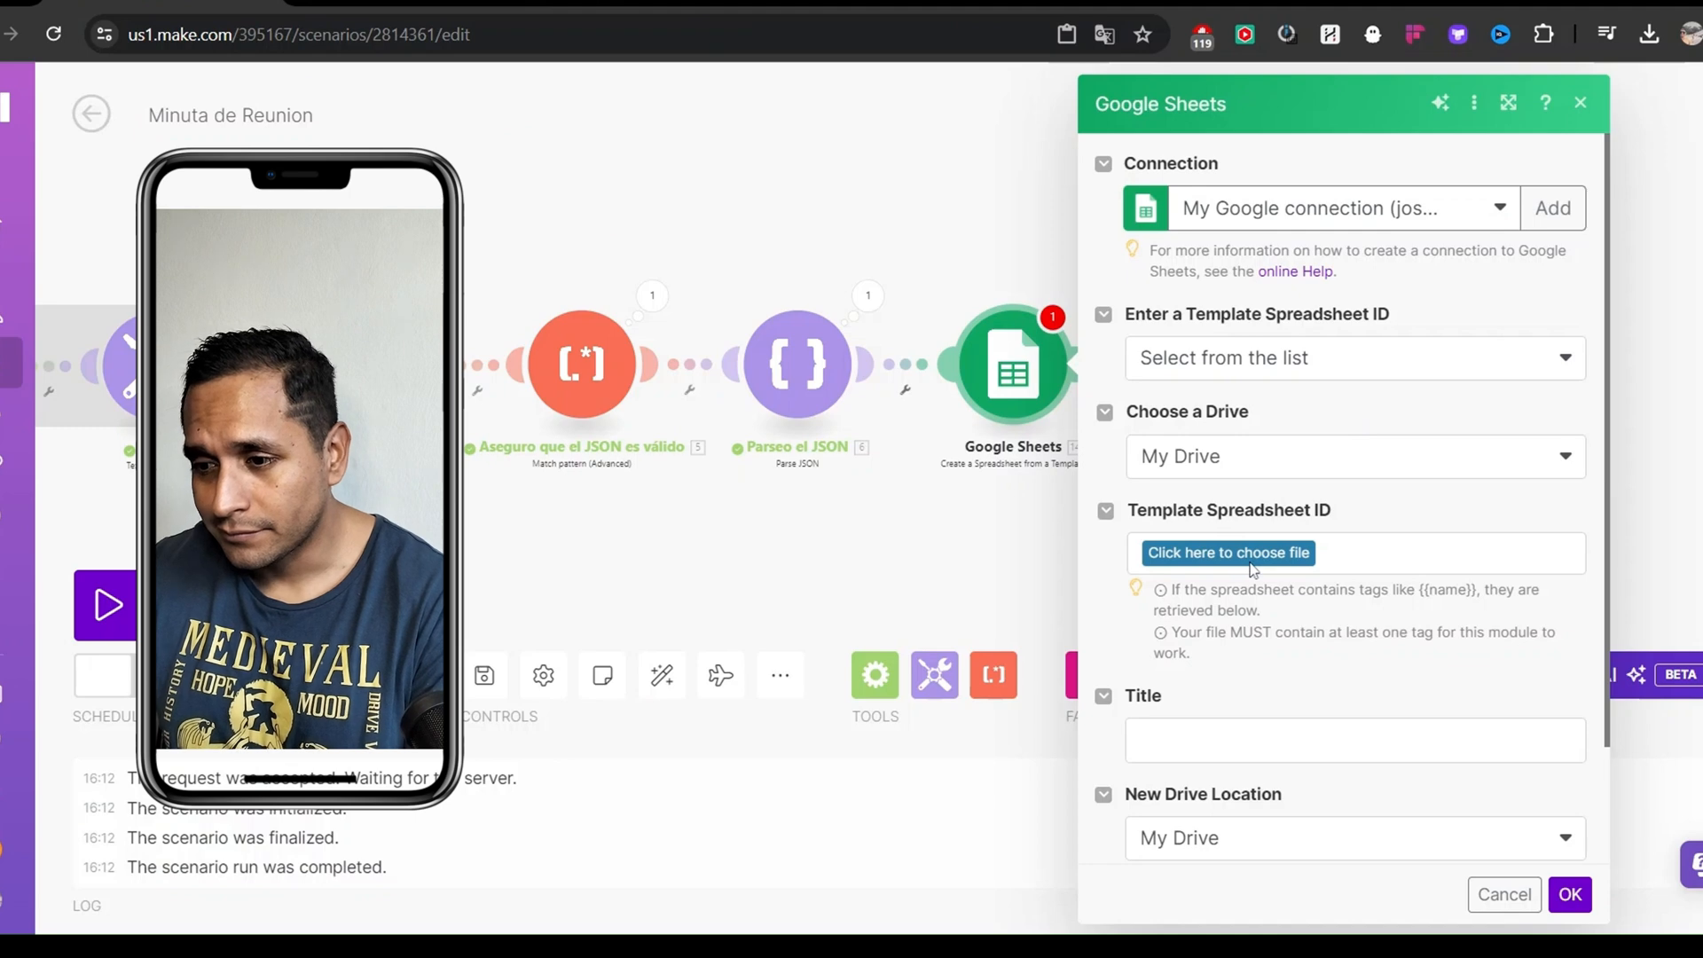
Find the YOUTUBE folder and choose it as the first level of the Template Spreadsheet ID path
left_click(1253, 558)
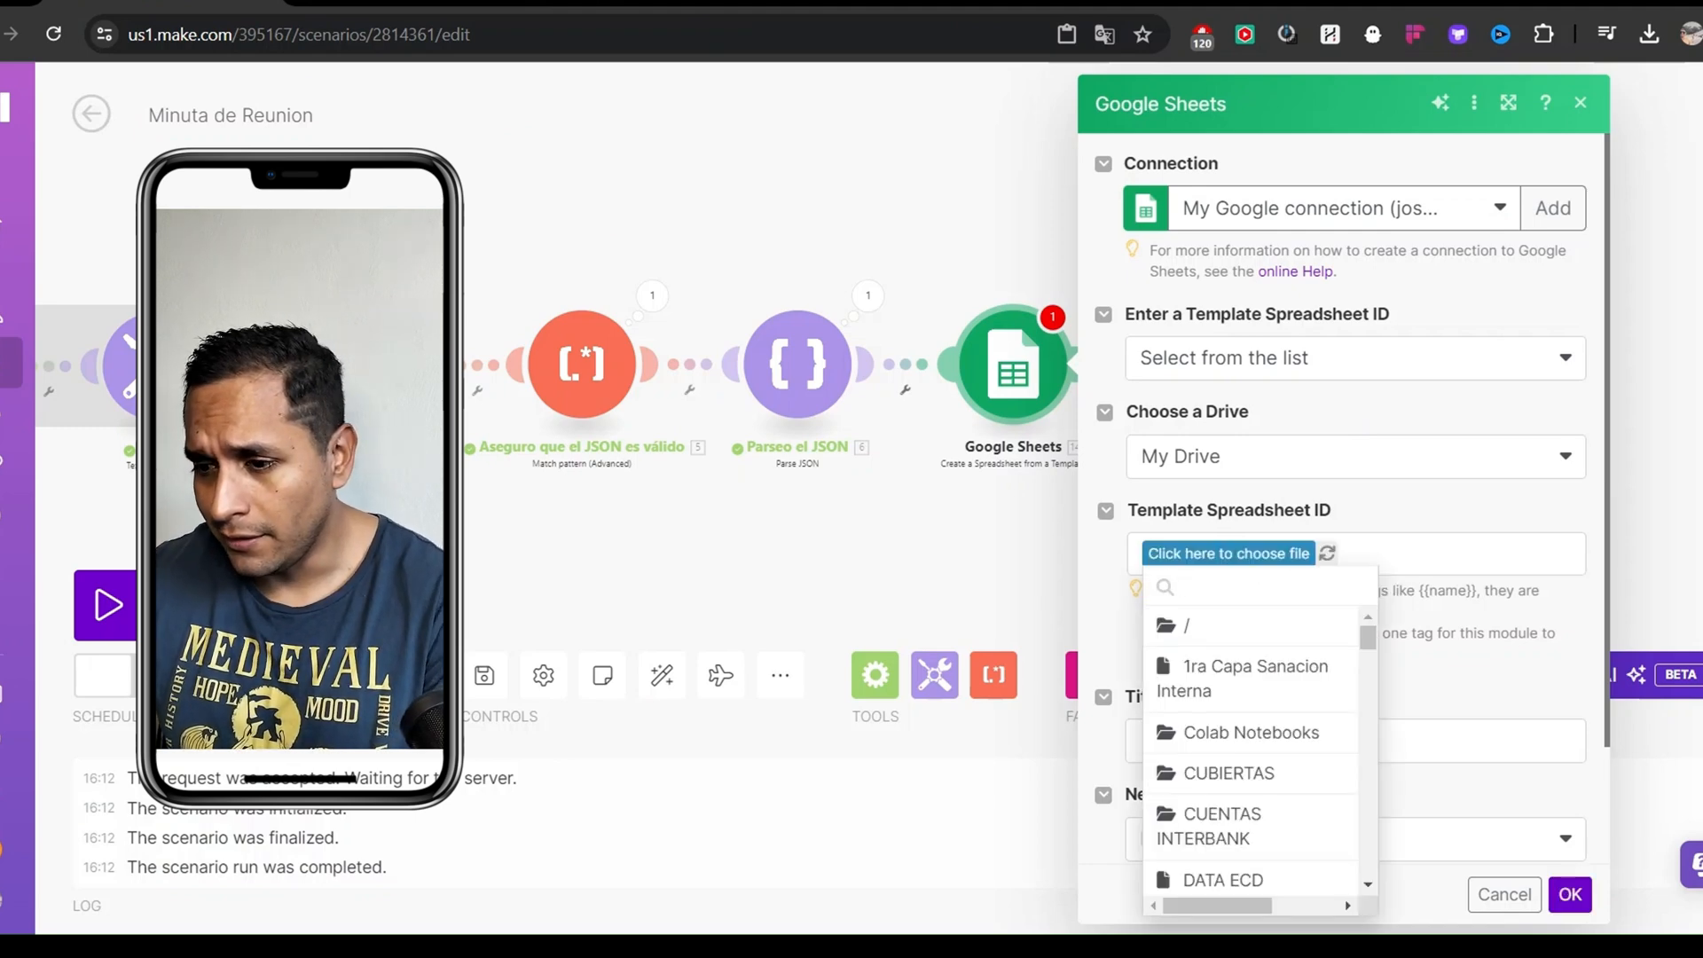
scroll(1260, 754, "down", 2)
type("uyou")
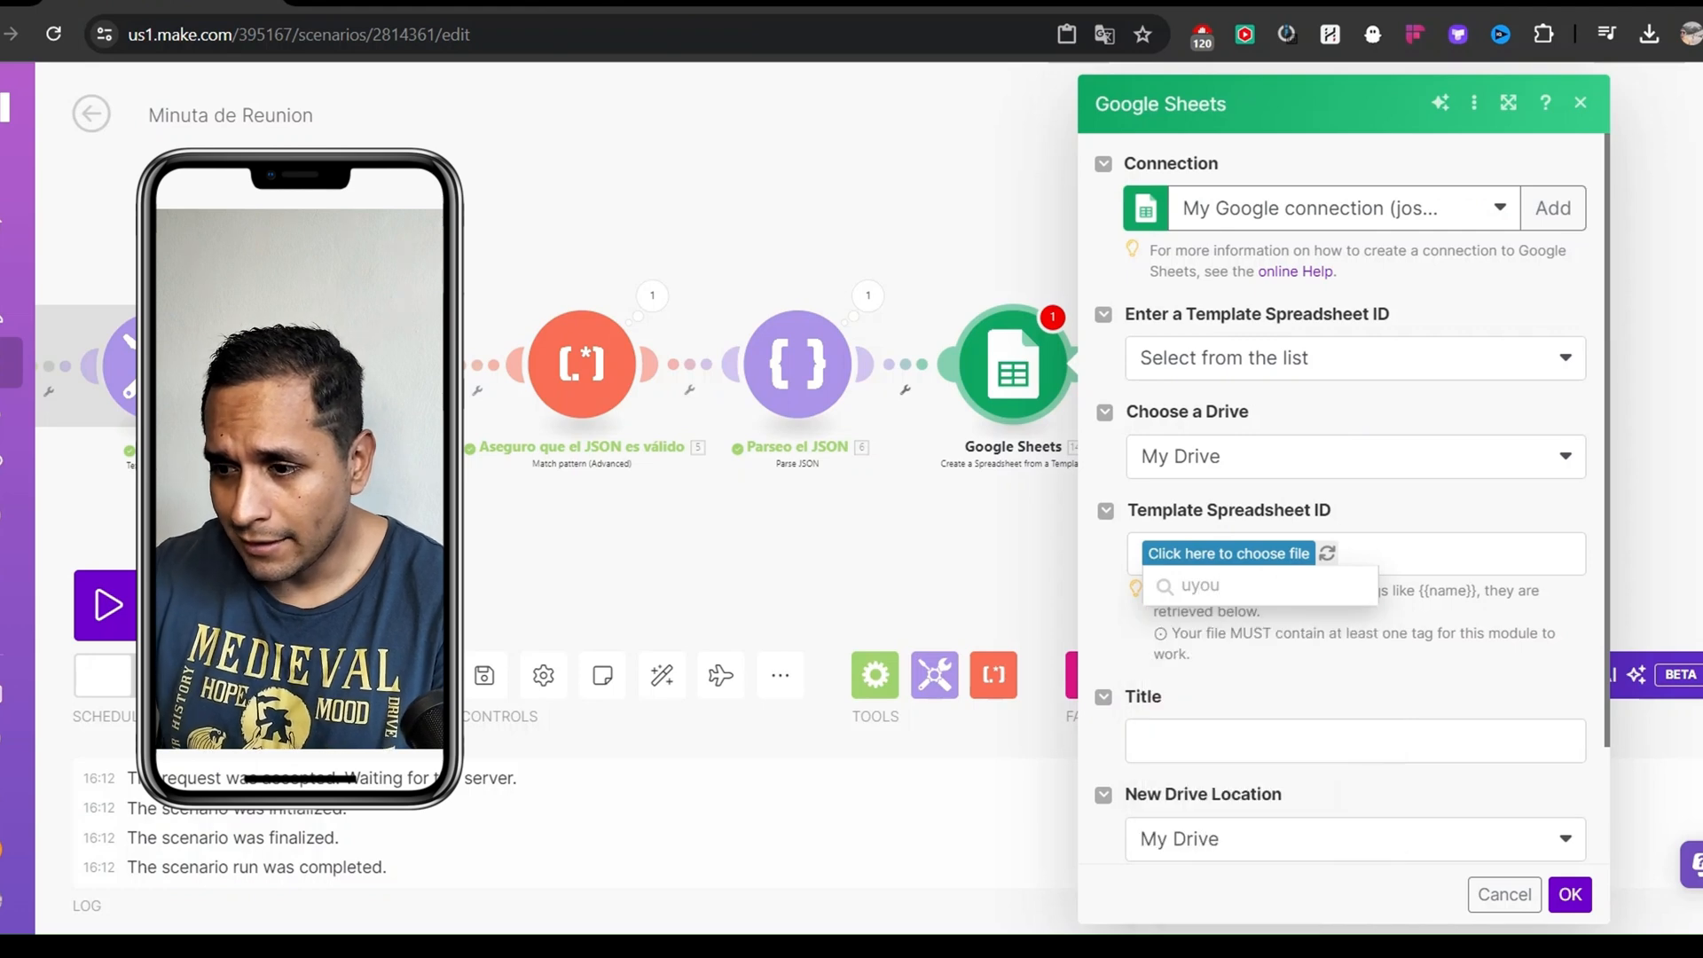
key("BackSpace")
key("BackSpace")
key("BackSpace")
type("yutu")
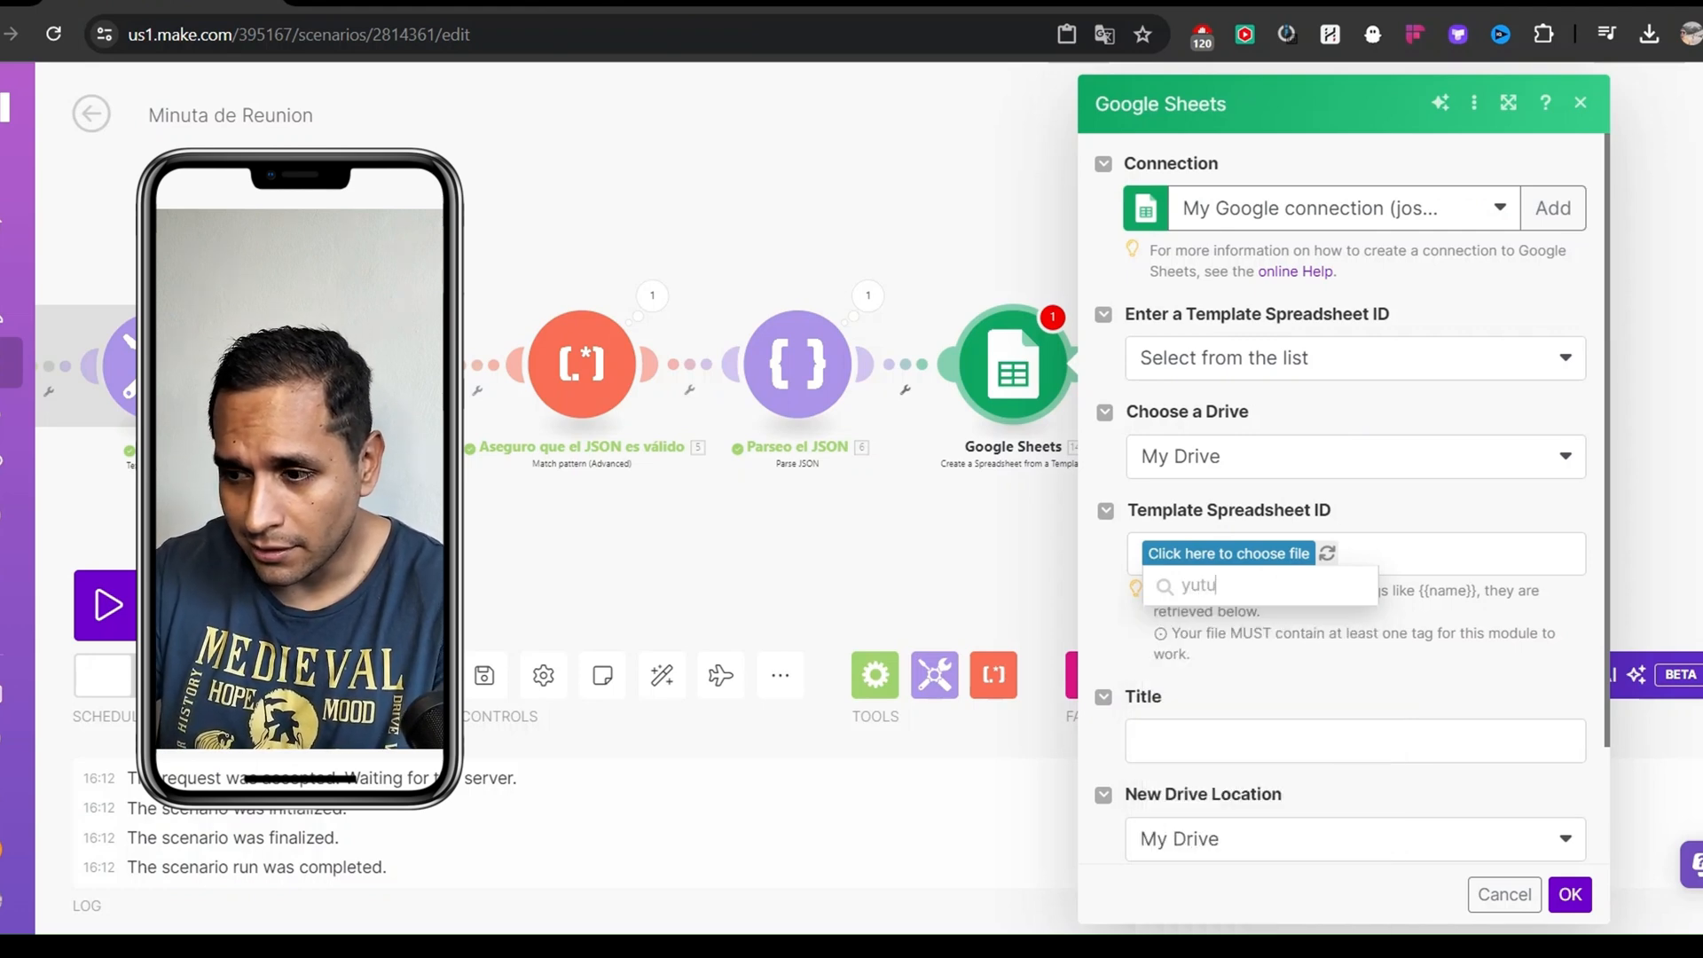
key("BackSpace")
key("BackSpace")
key("BackSpace")
type("ou")
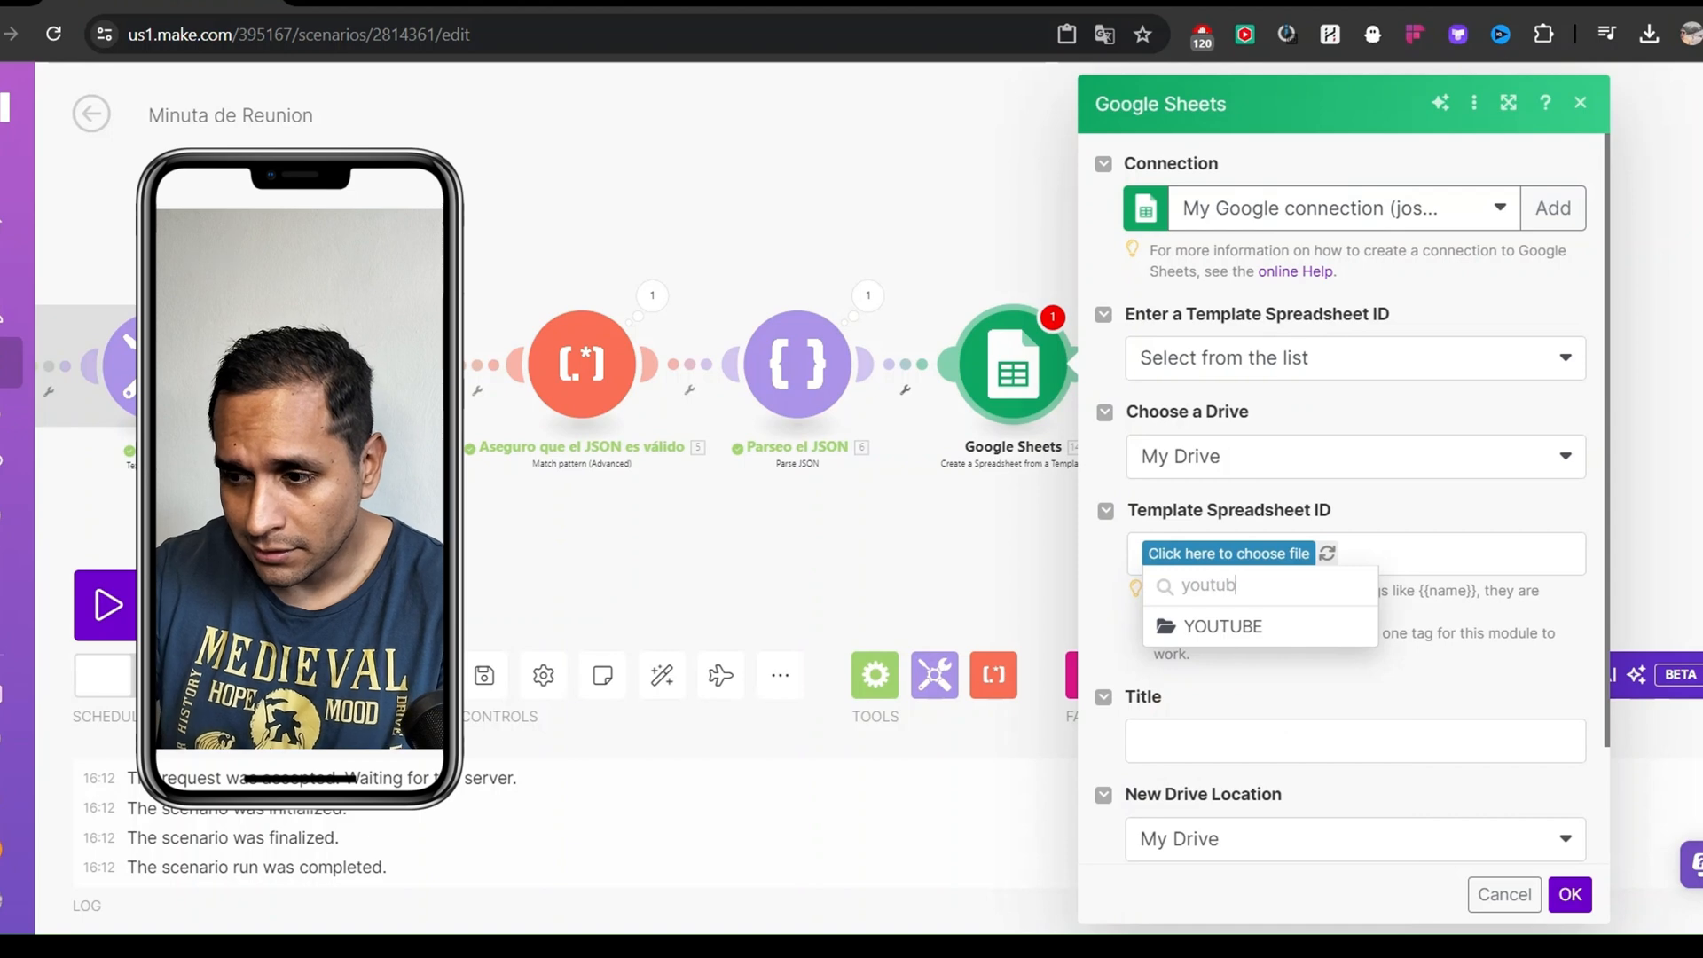
left_click(1247, 631)
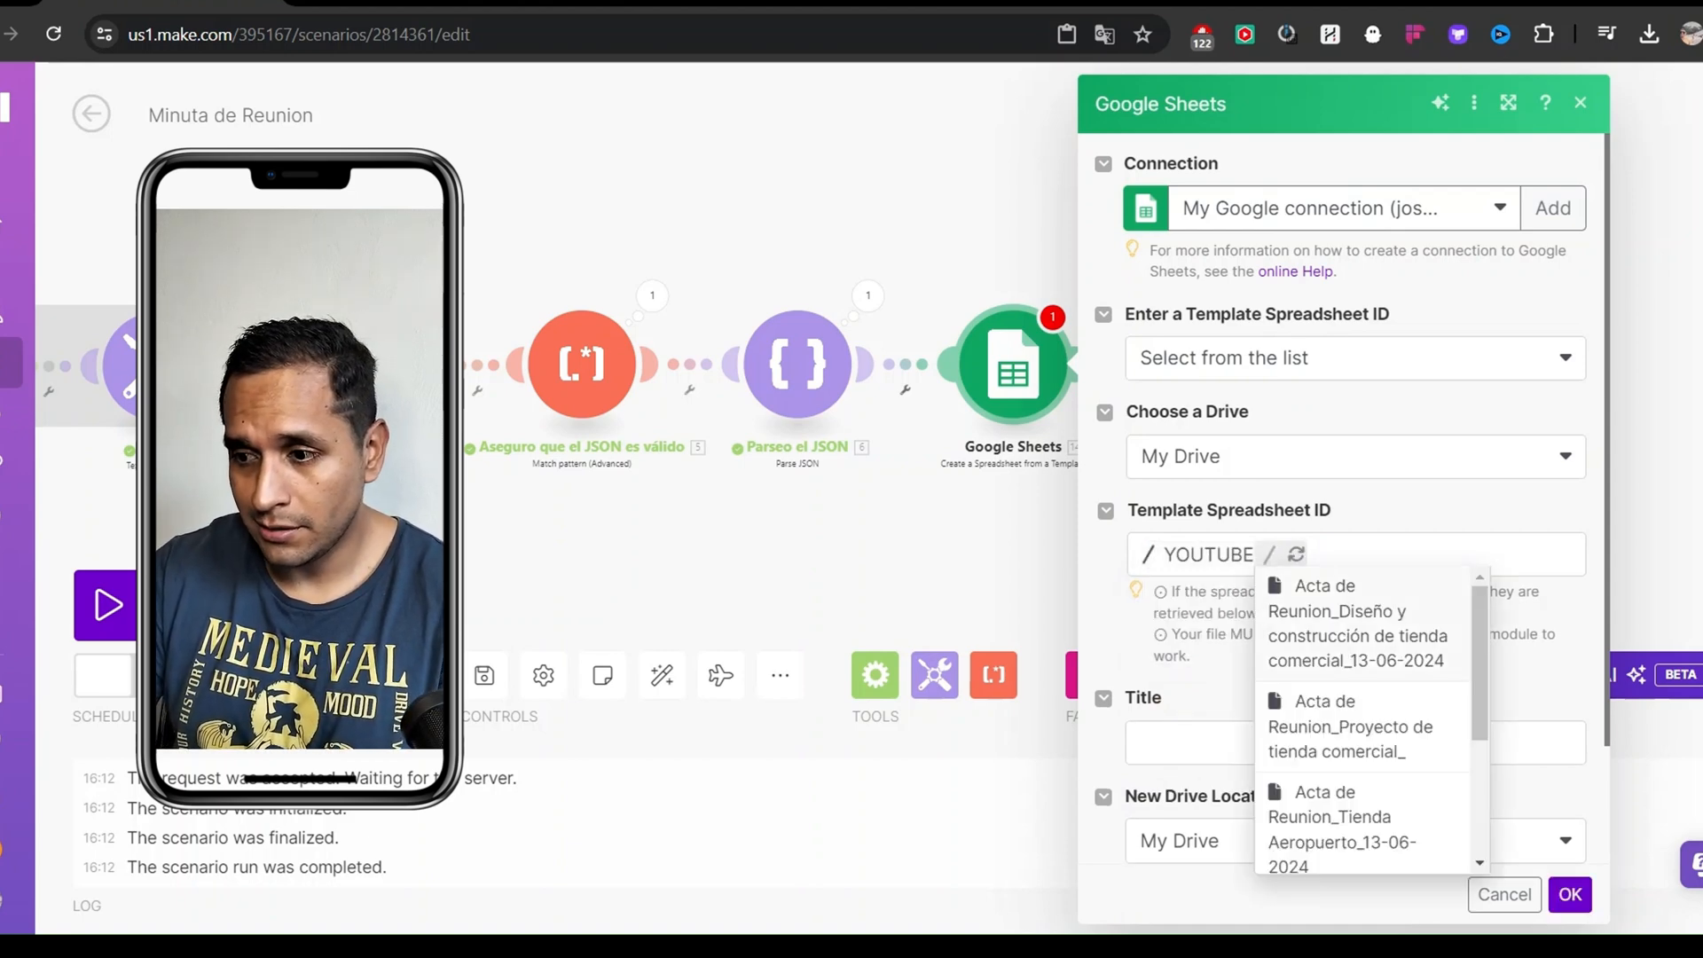
Choose the ACTA DE REUNION file in "Data para Skooll / Actas de Reunion Automatica" as the template spreadsheet
left_click(1345, 556)
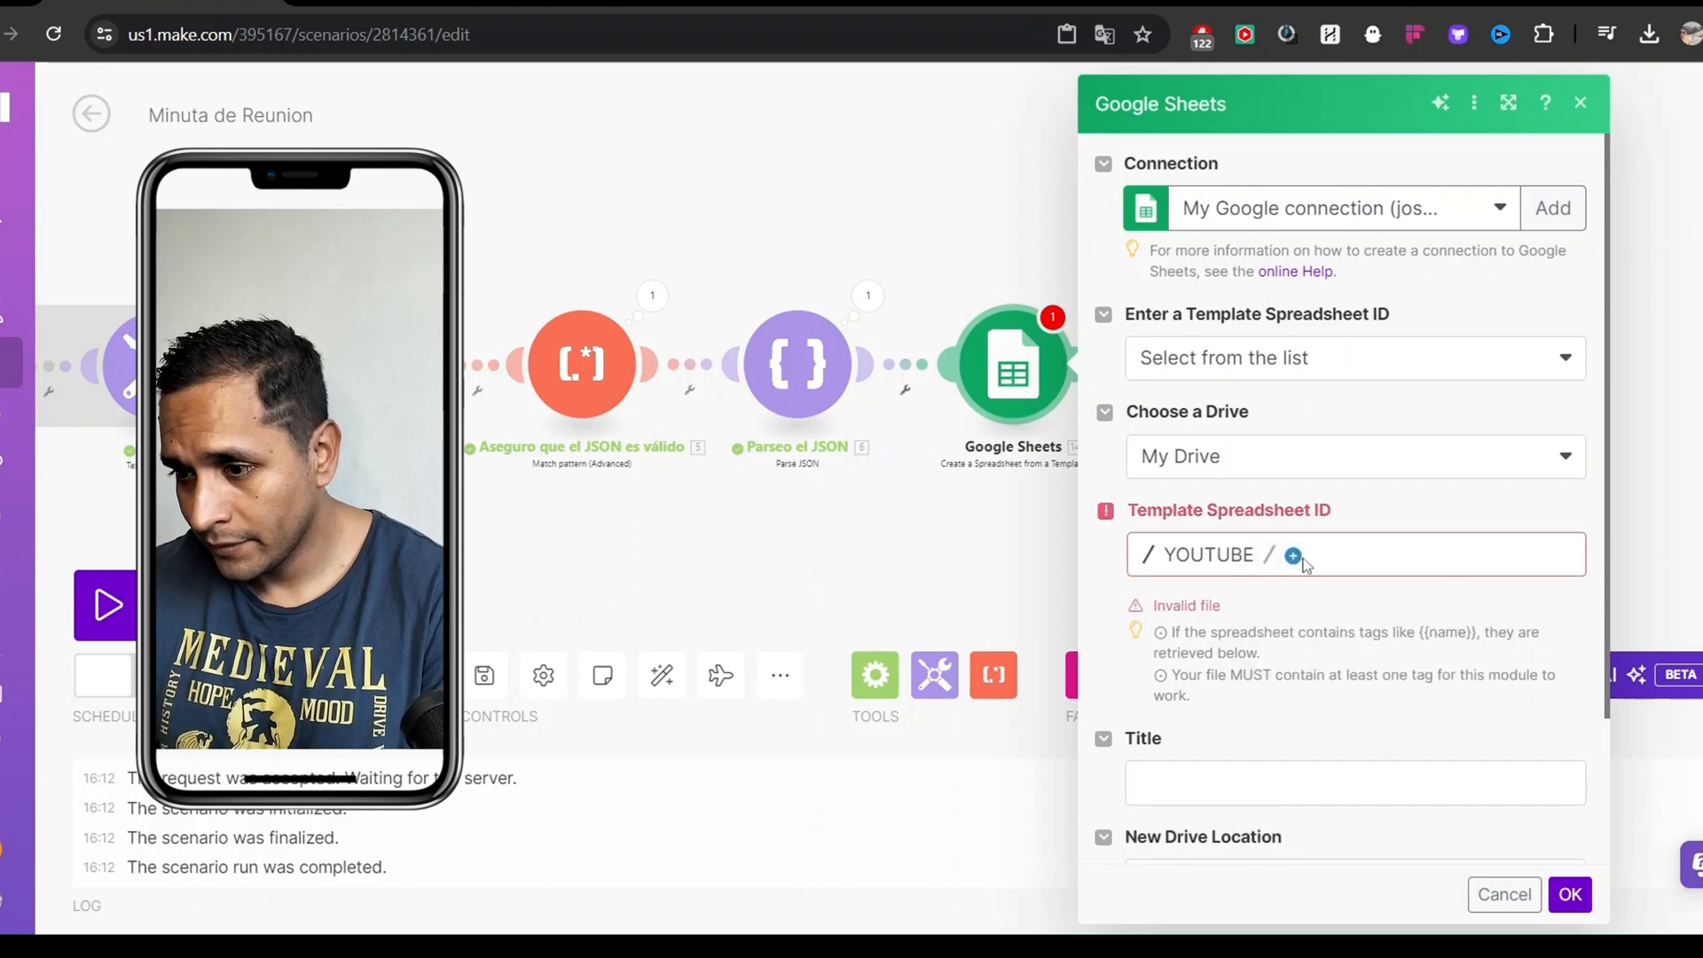
left_click(1293, 557)
scroll(1352, 712, "down", 3)
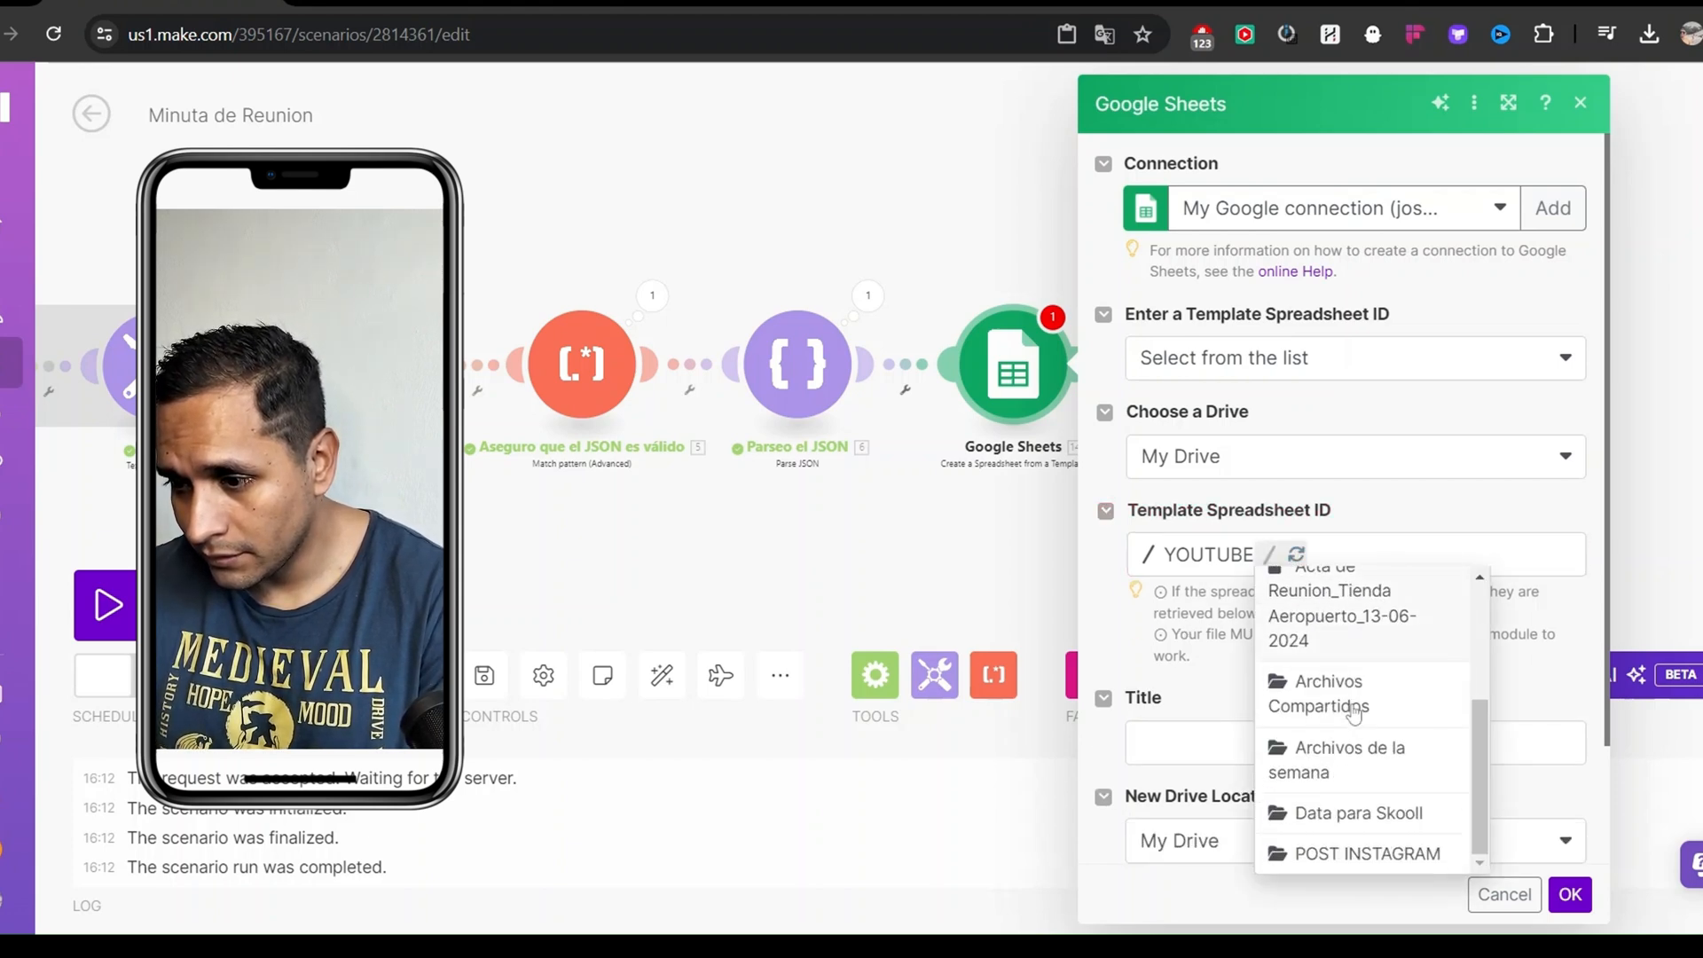
left_click(1380, 809)
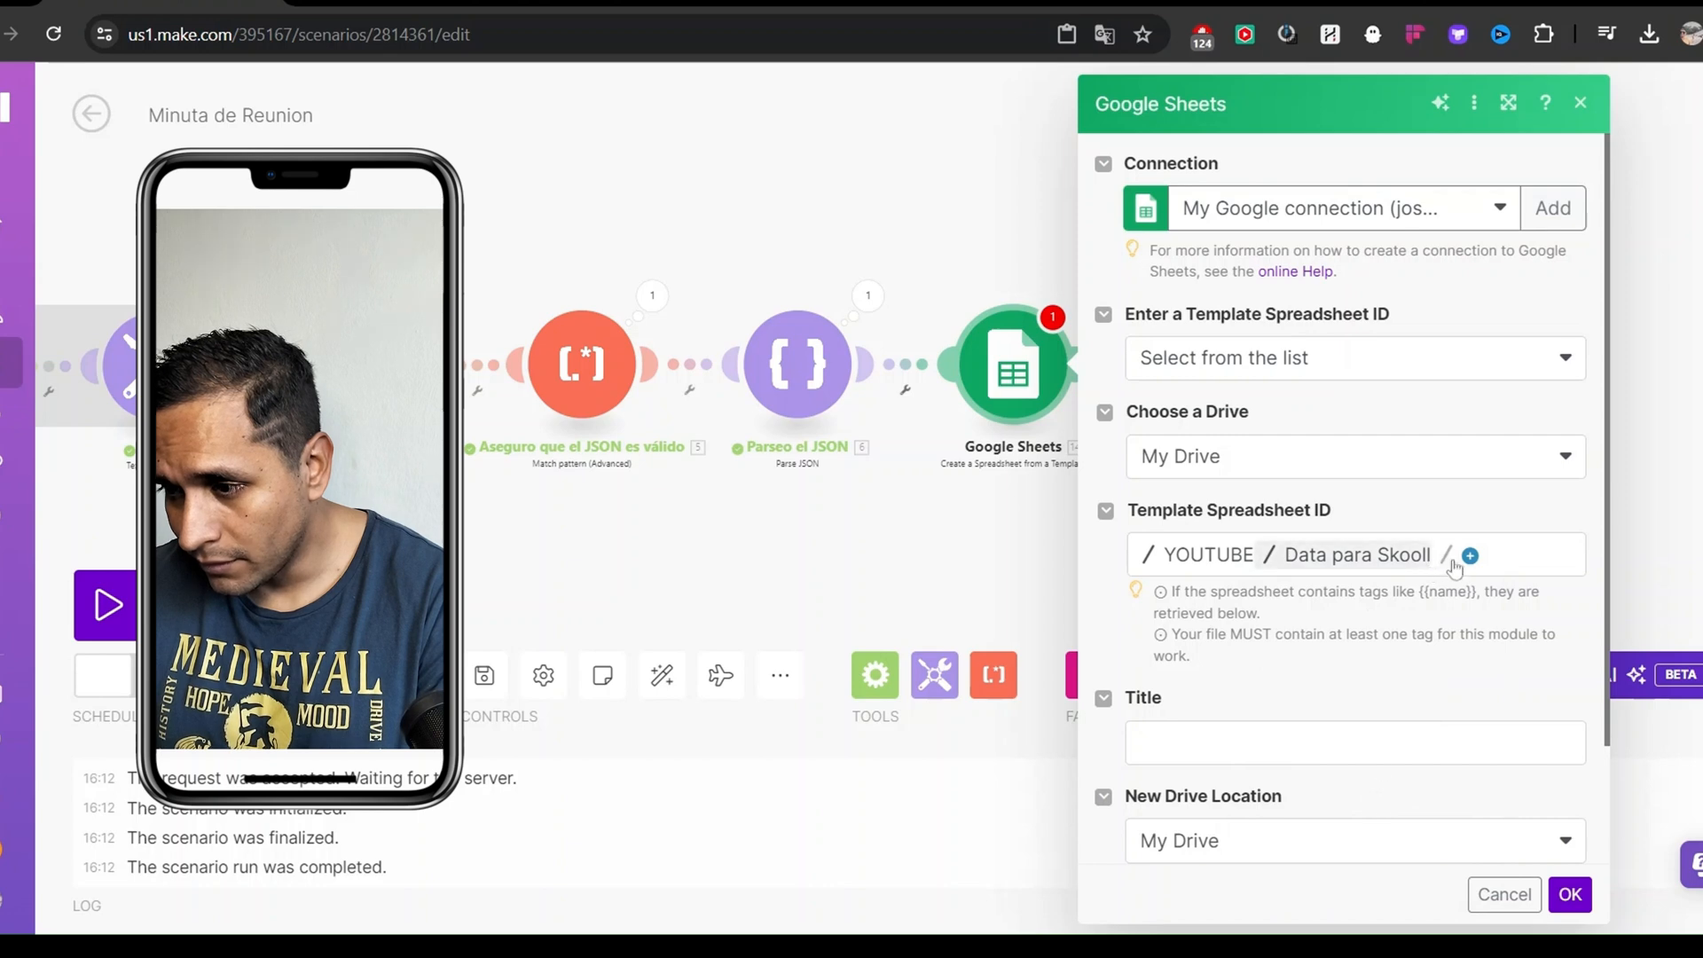
left_click(1470, 554)
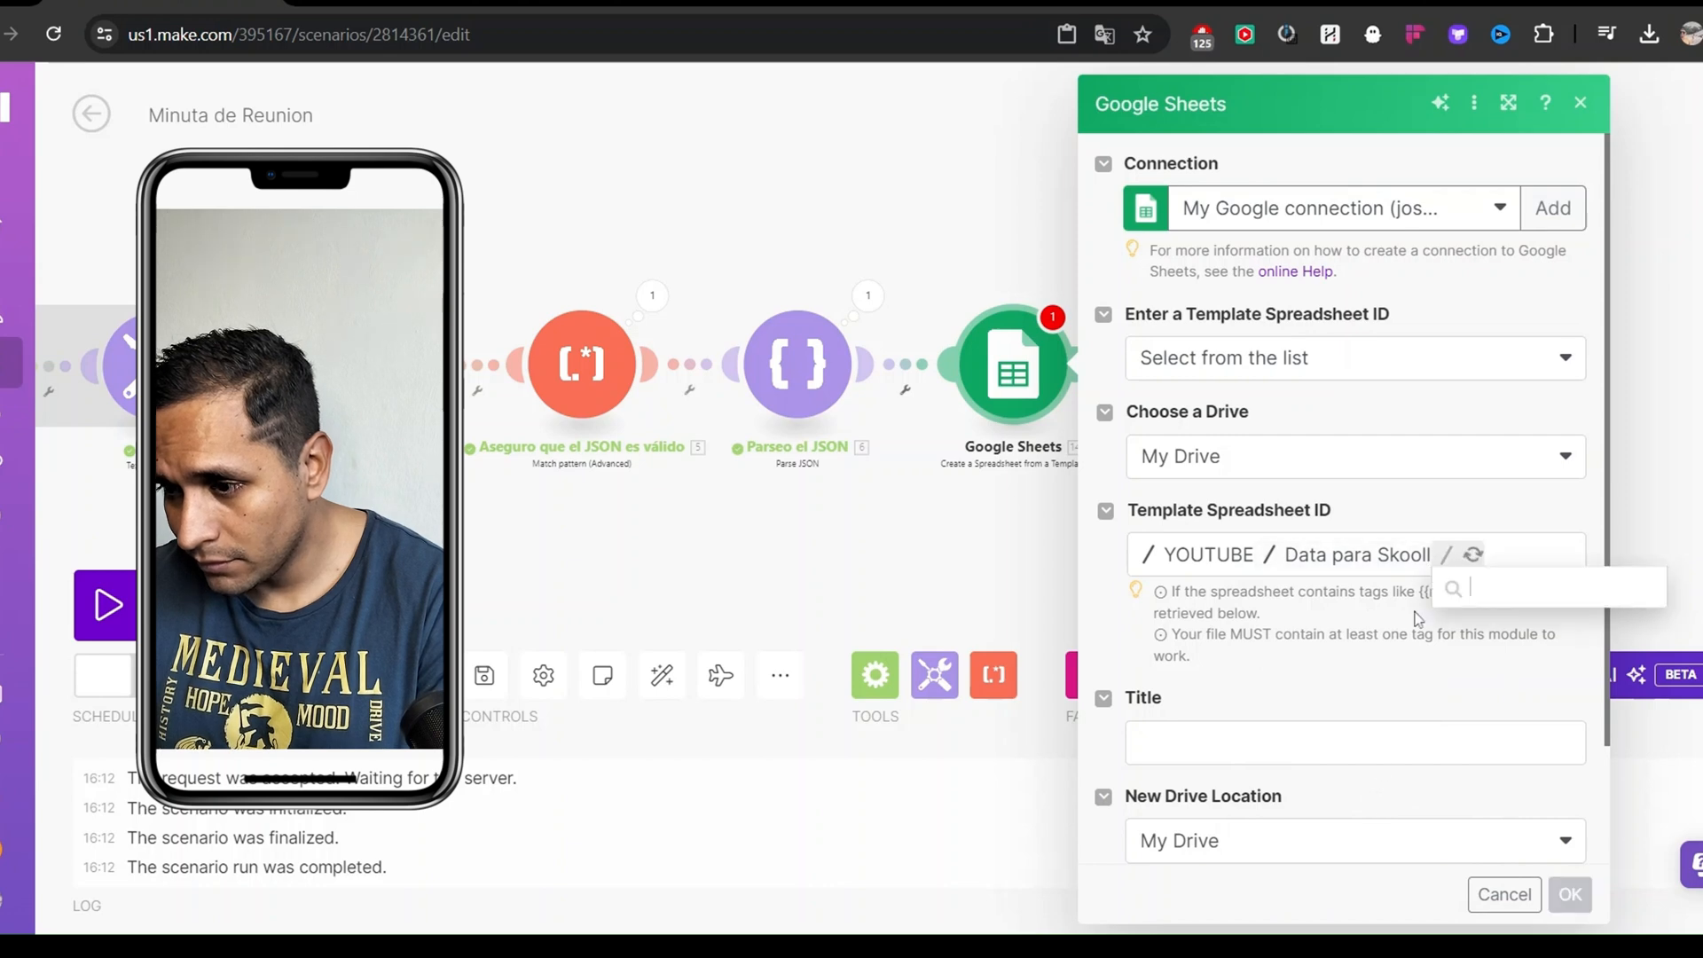
left_click(1513, 610)
left_click(1476, 585)
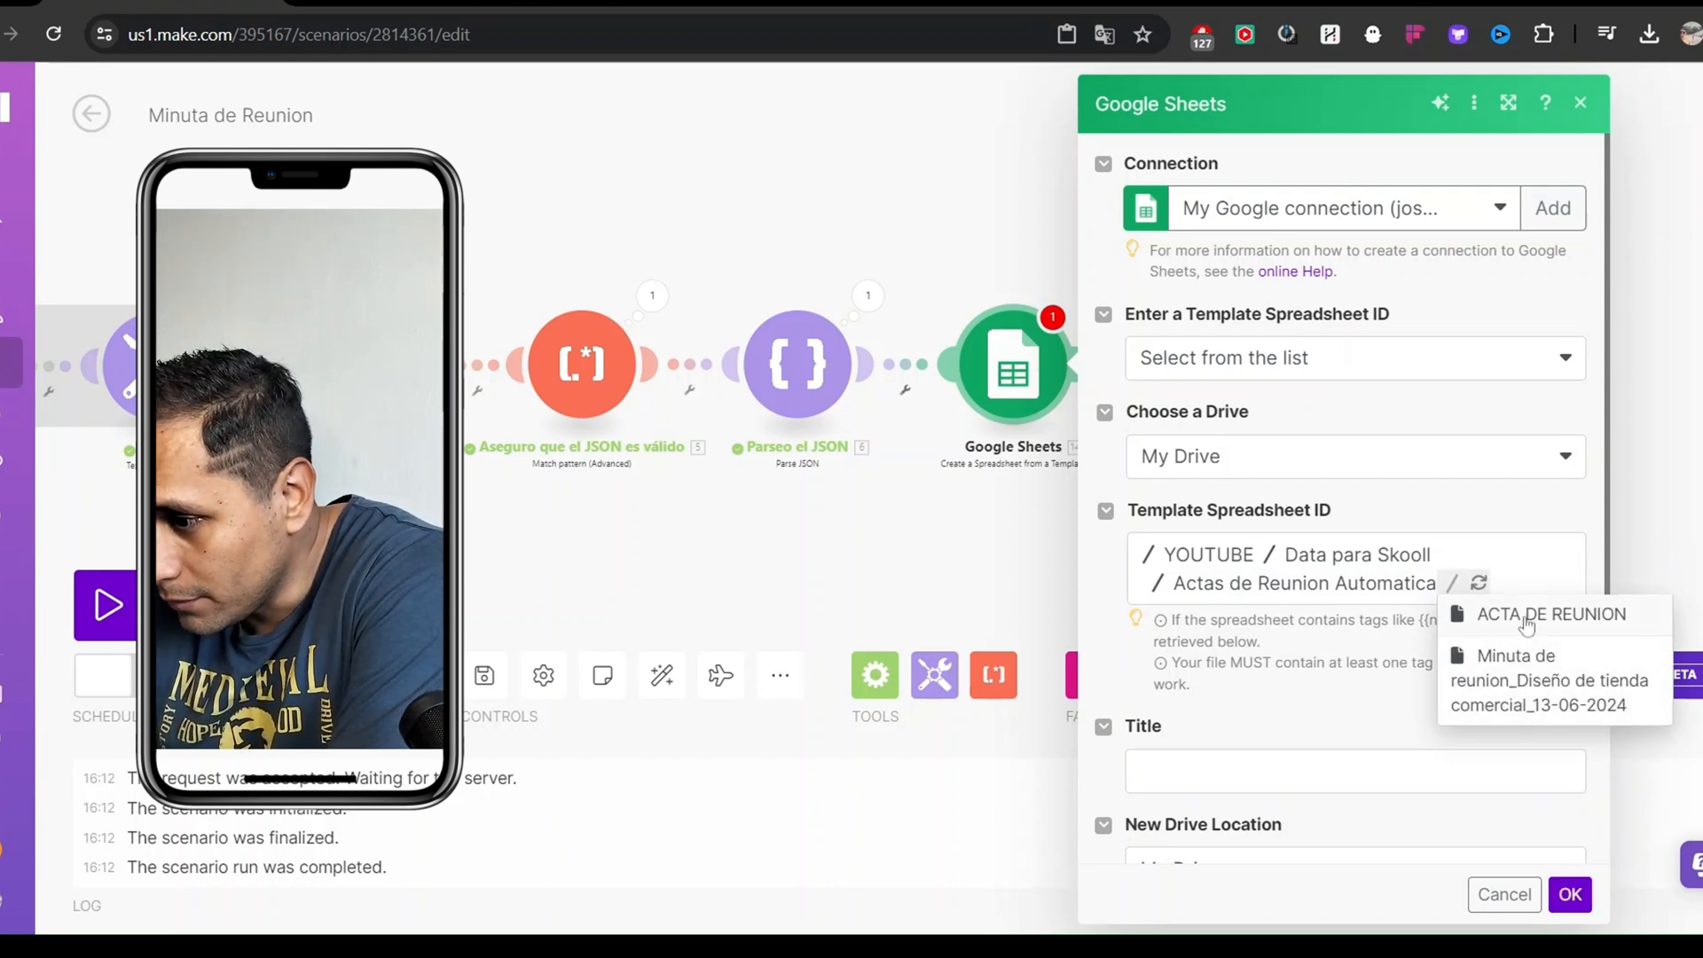
left_click(1525, 616)
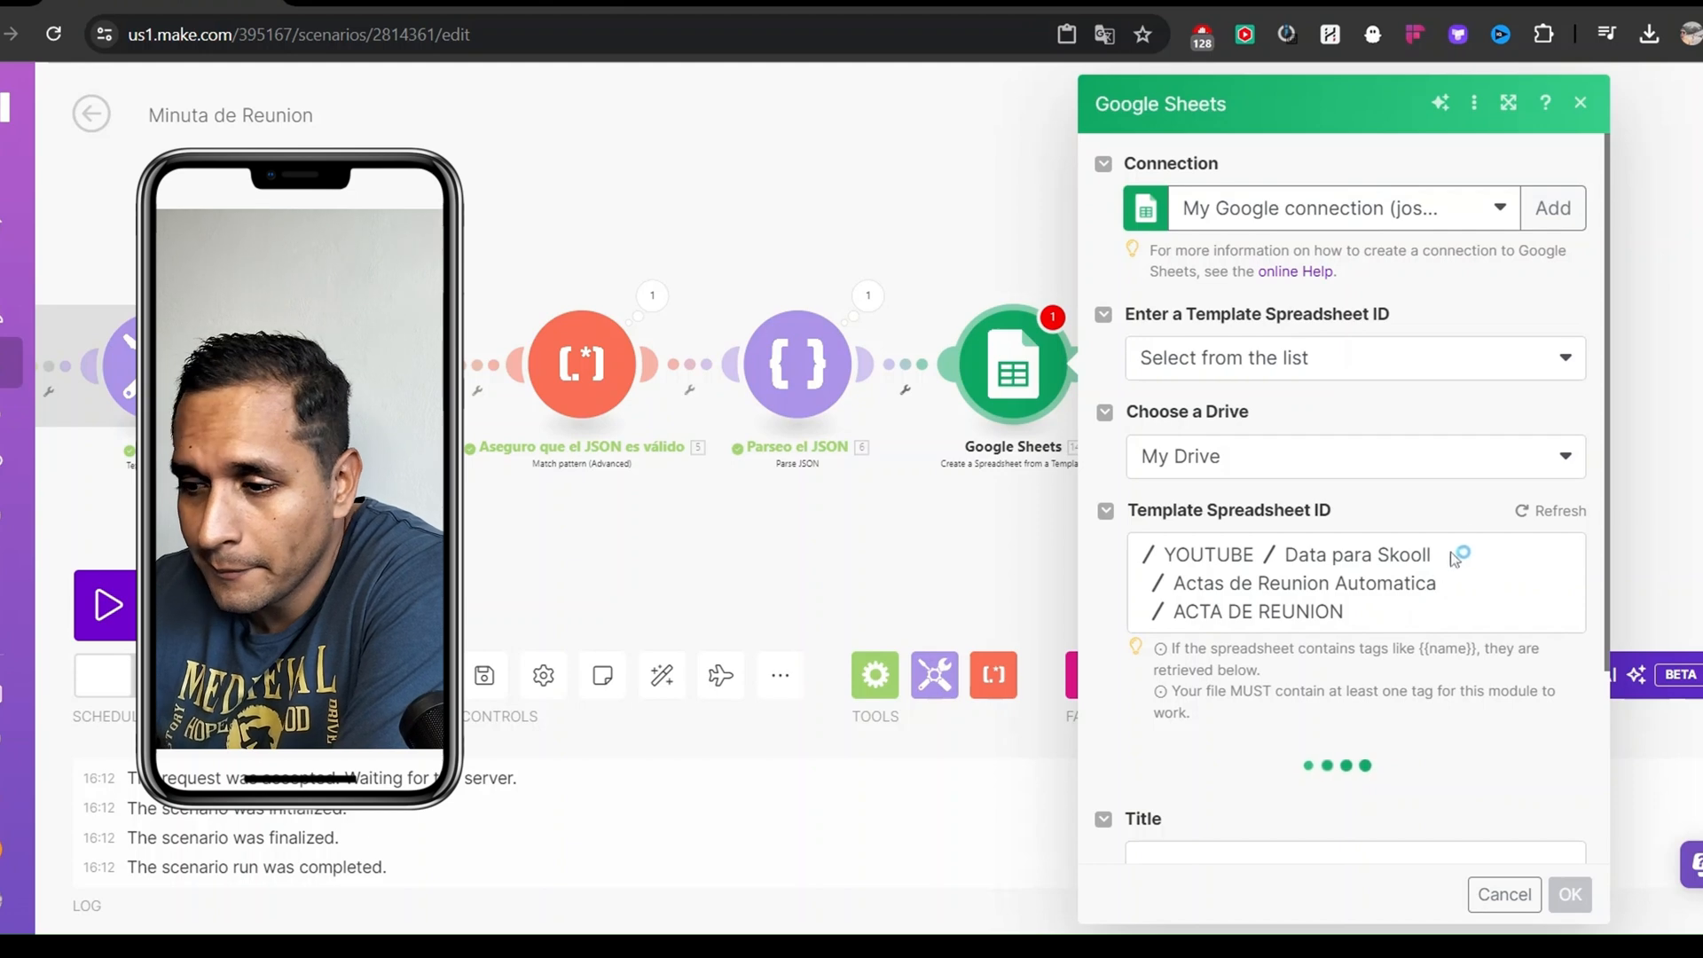
Map the template's NOMBRE DEL PROYECTO value to Nombre_Proyecto from the parsed Proyecto array
scroll(1442, 481, "down", 5)
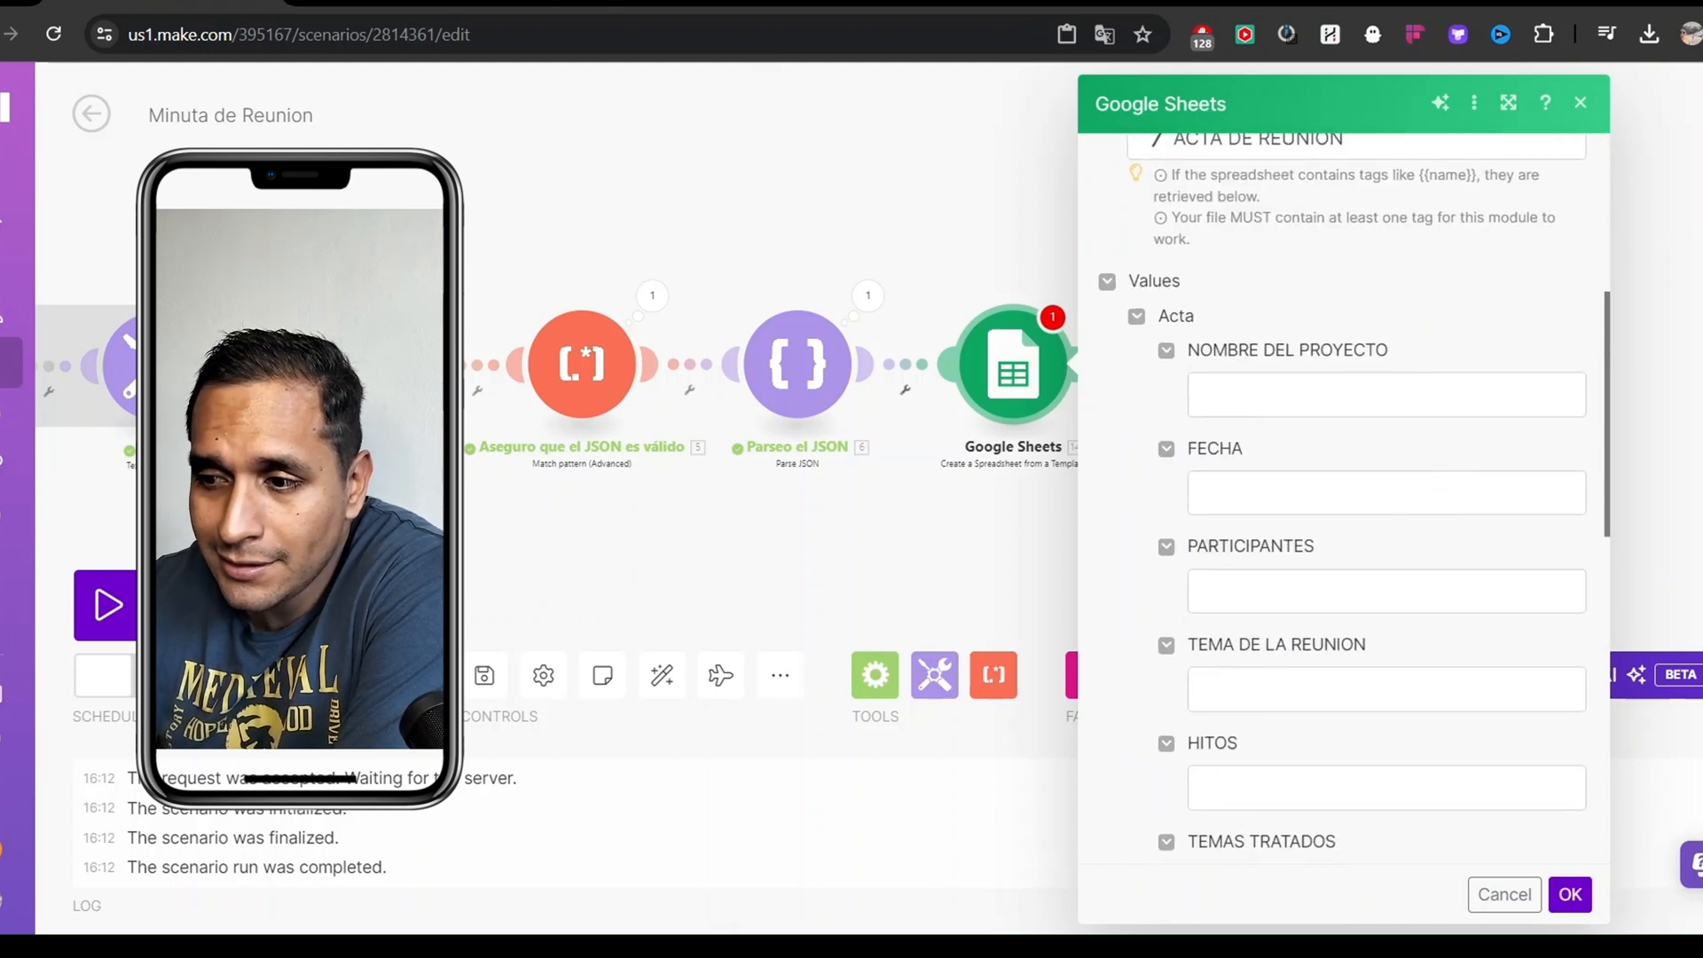
left_click(1374, 395)
left_click(1339, 348)
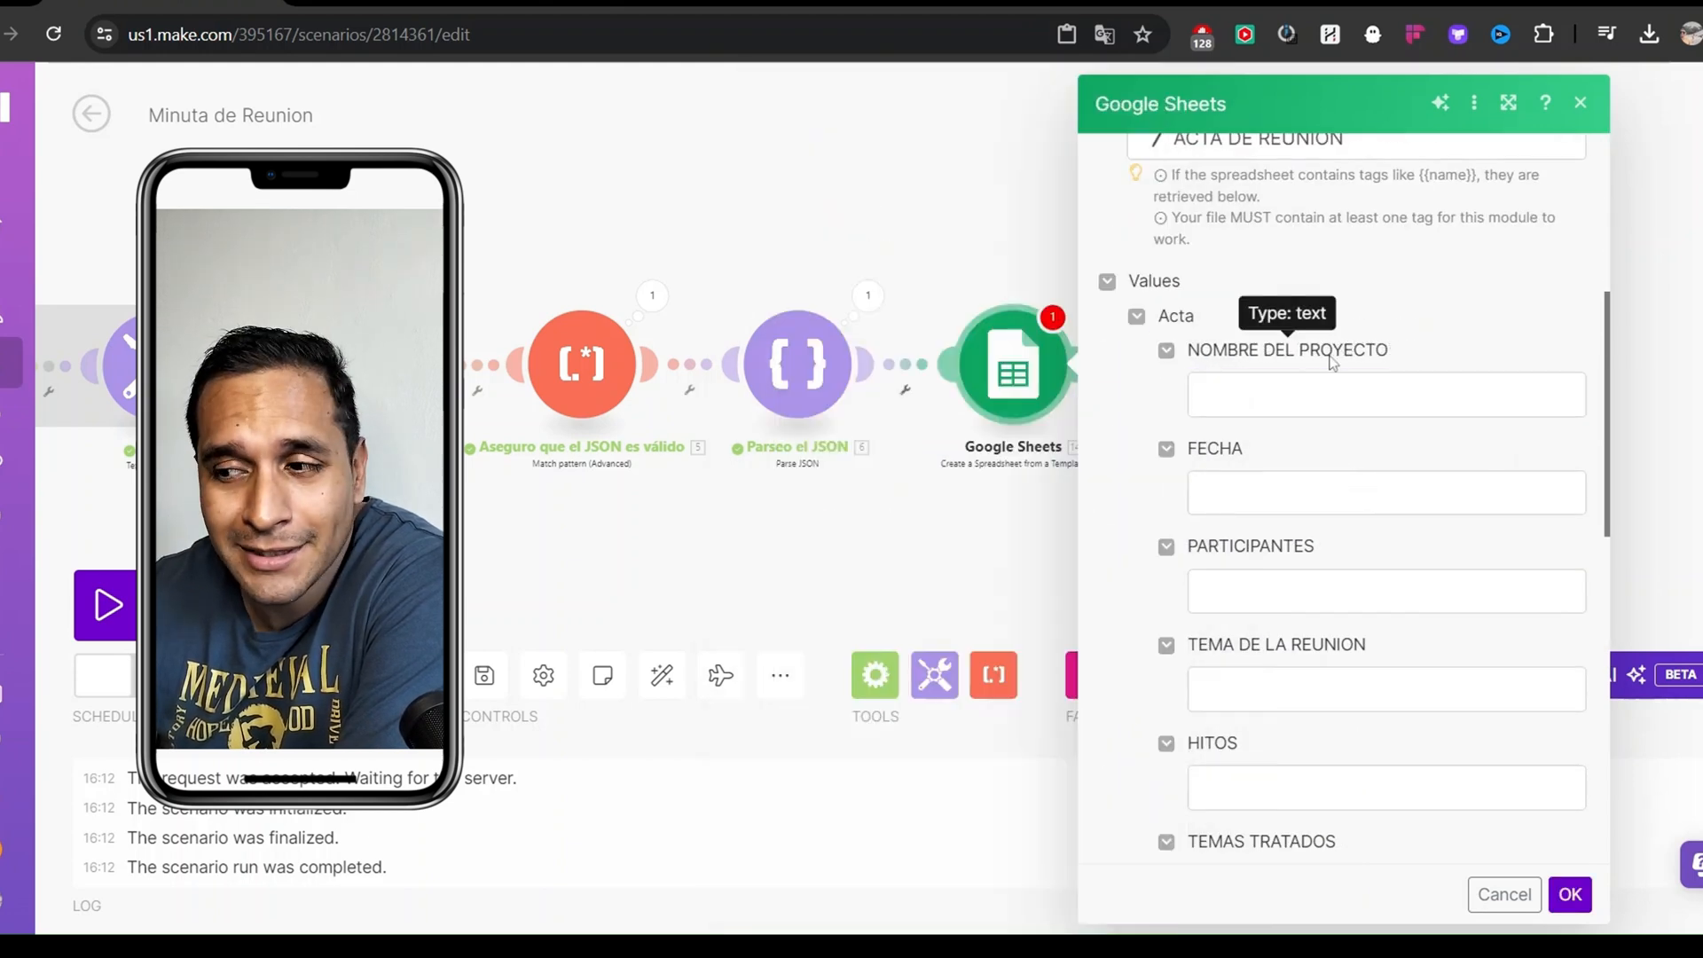
scroll(1384, 479, "down", 3)
scroll(1384, 479, "up", 3)
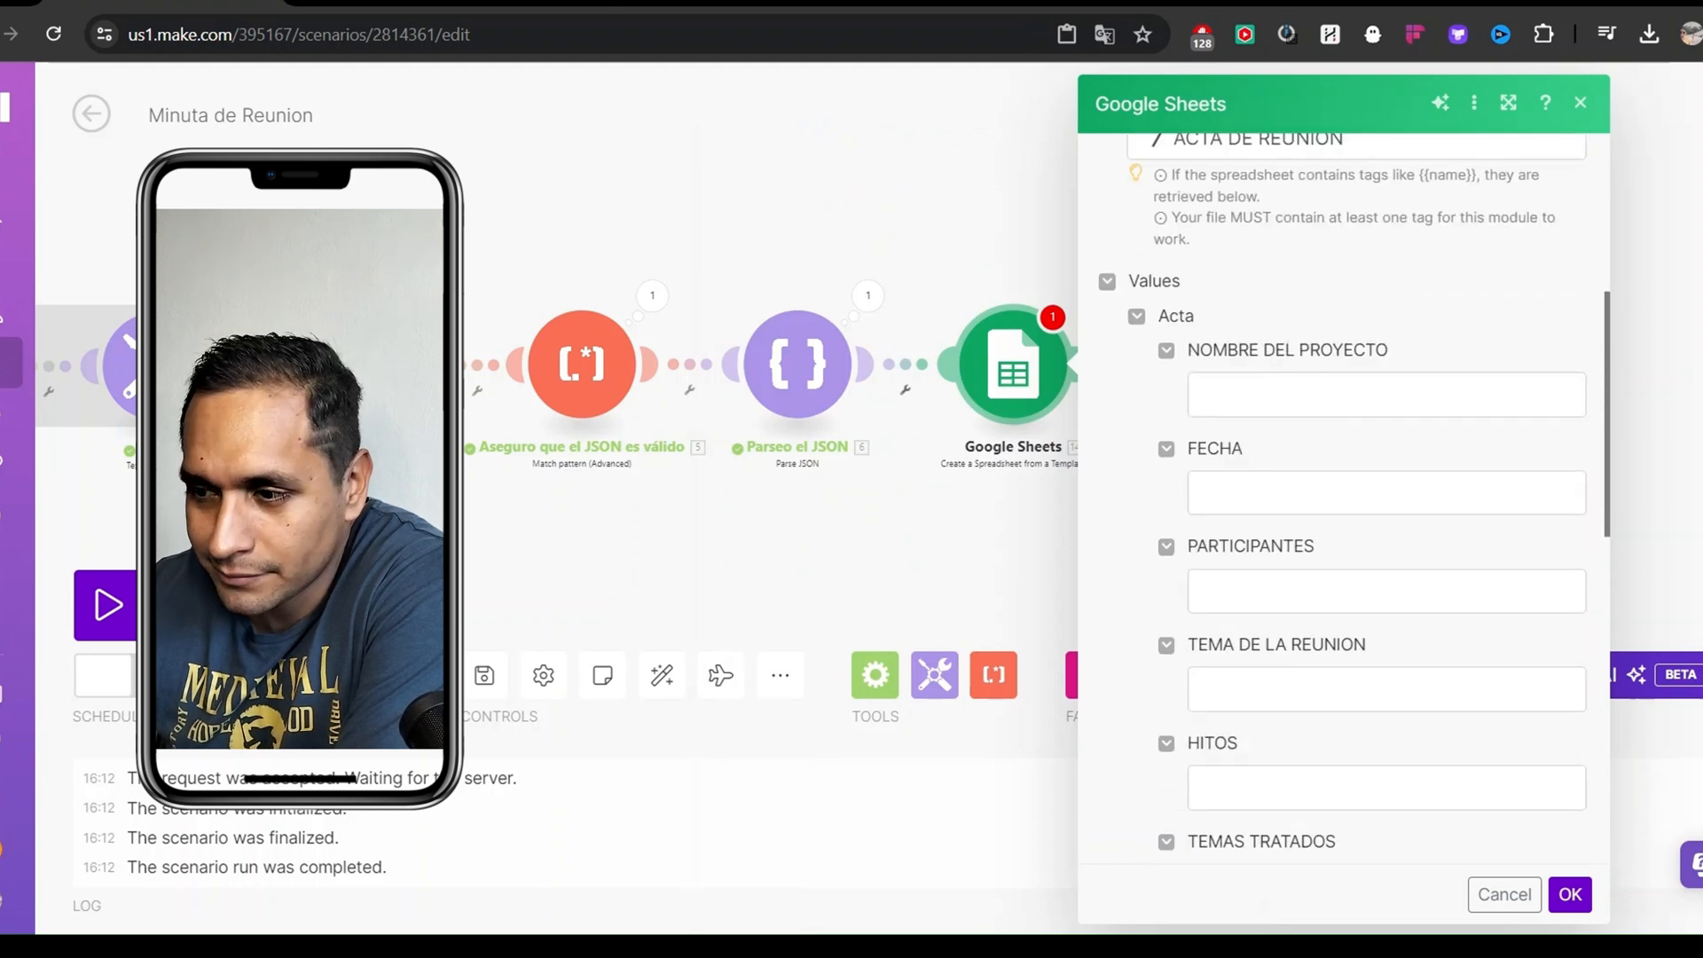
left_click(1315, 390)
left_click(1350, 345)
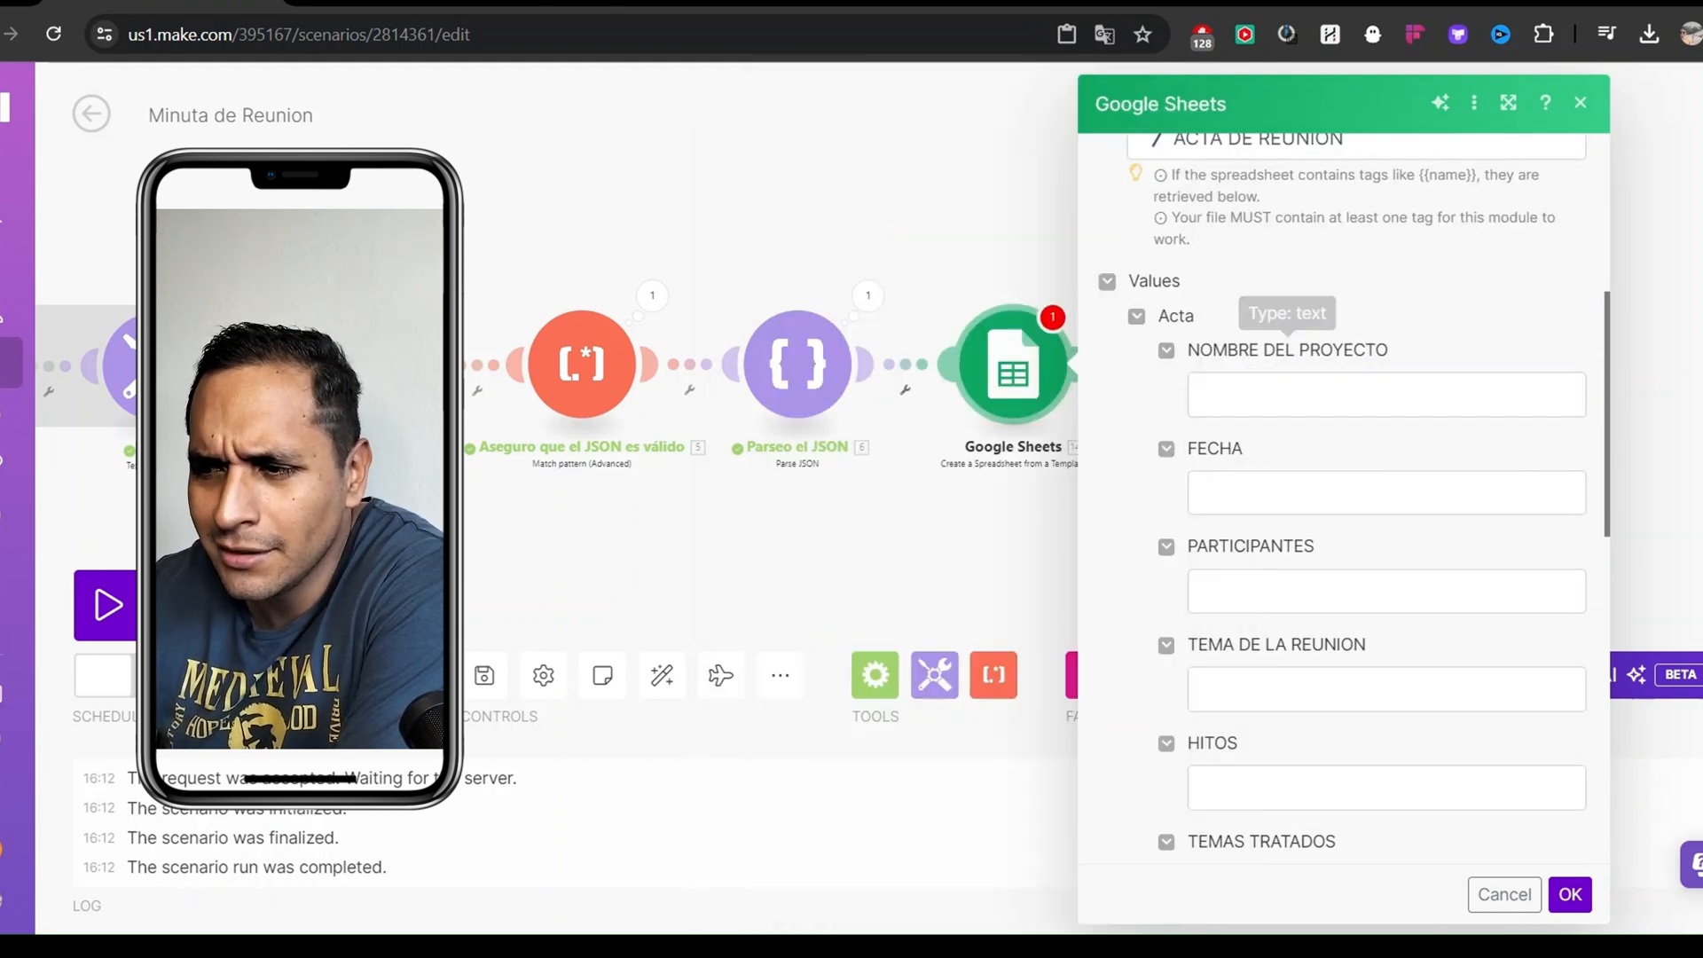
left_click(1352, 390)
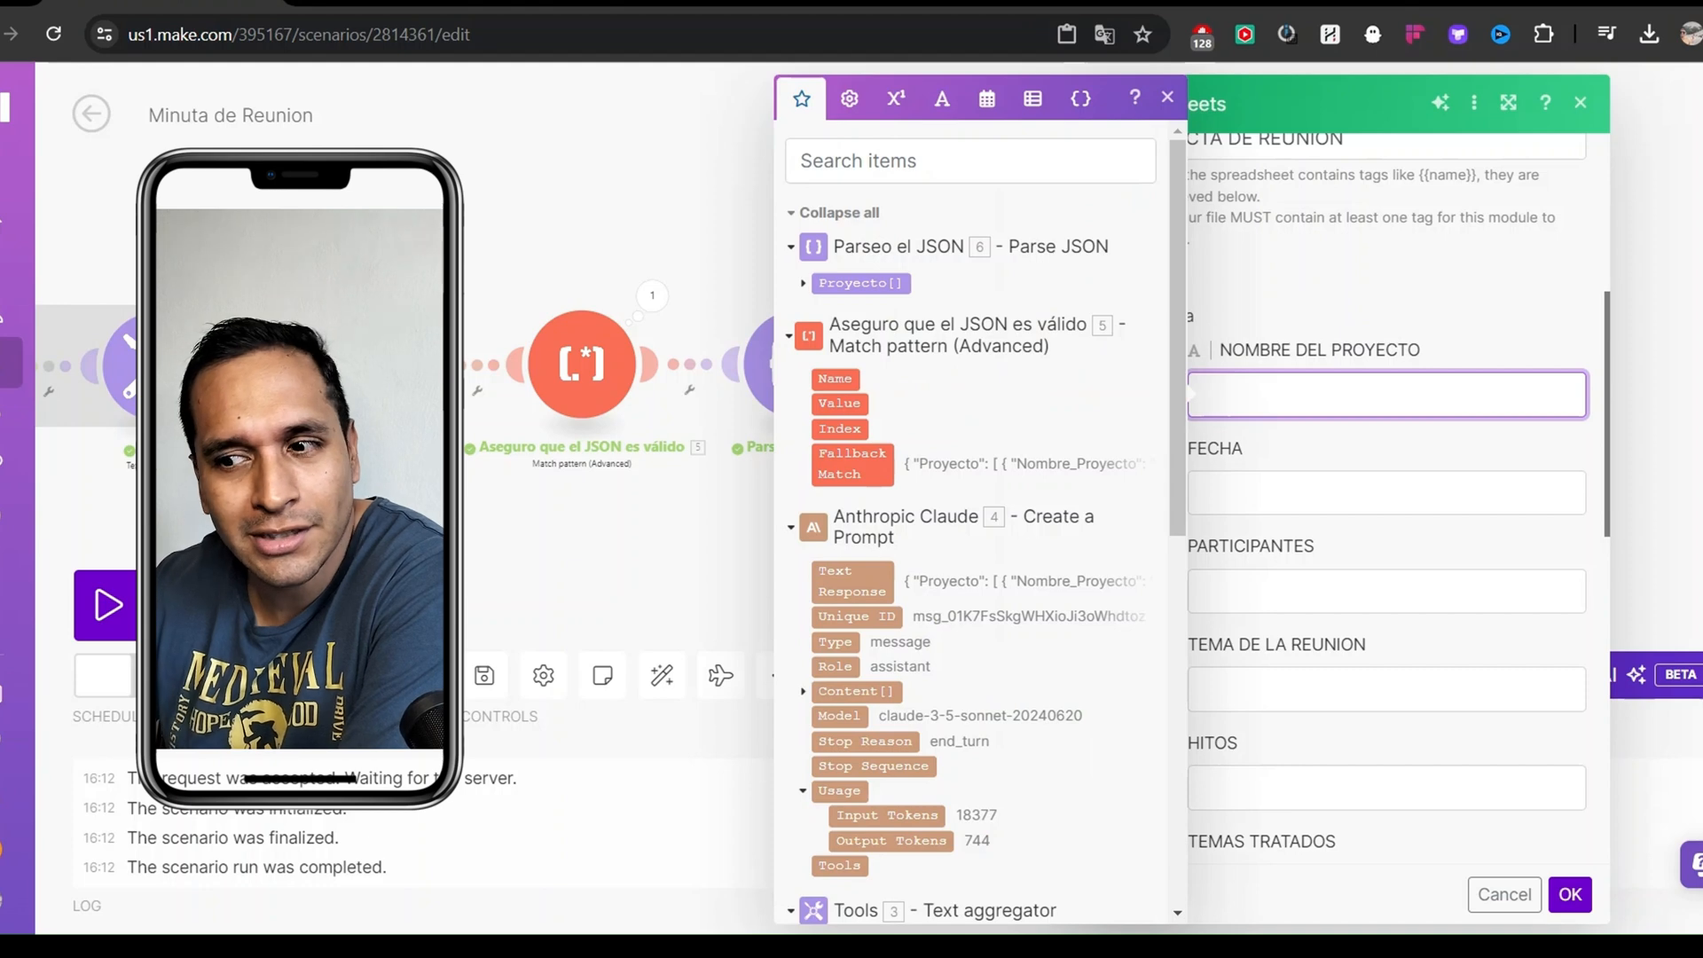
left_click(803, 282)
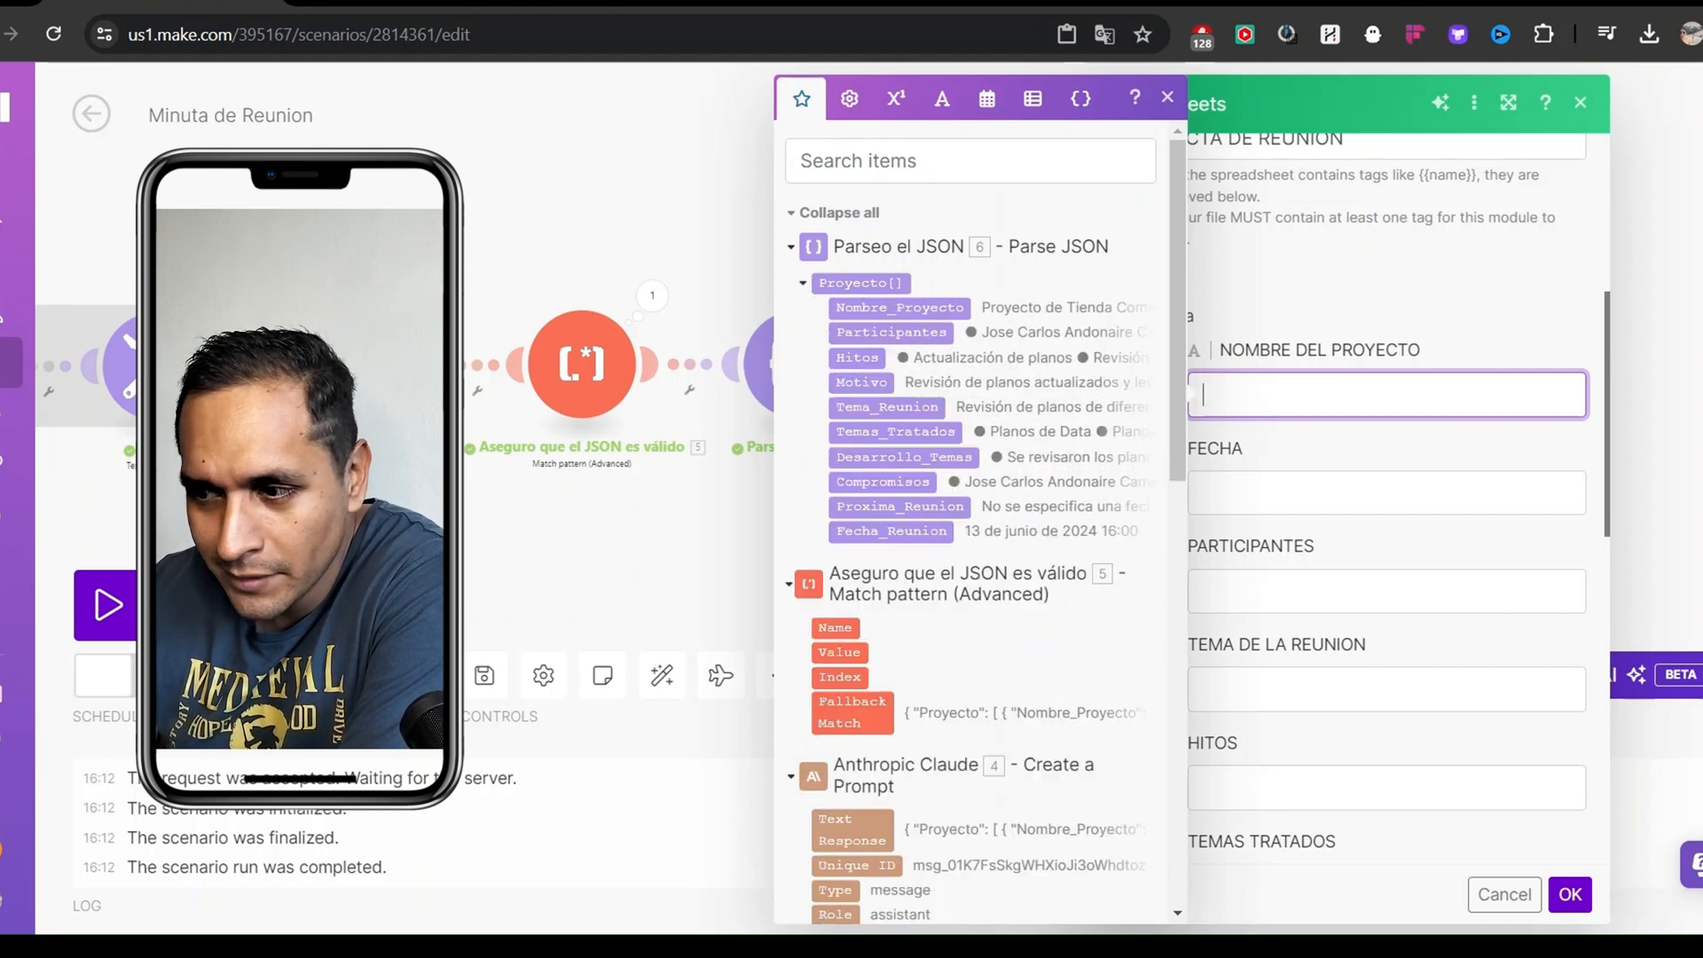
left_click(858, 319)
Fill the FECHA value with a formatDate function applied to the parsed Fecha_Reunion, using the format DD-MM-YYYY
left_click(1206, 494)
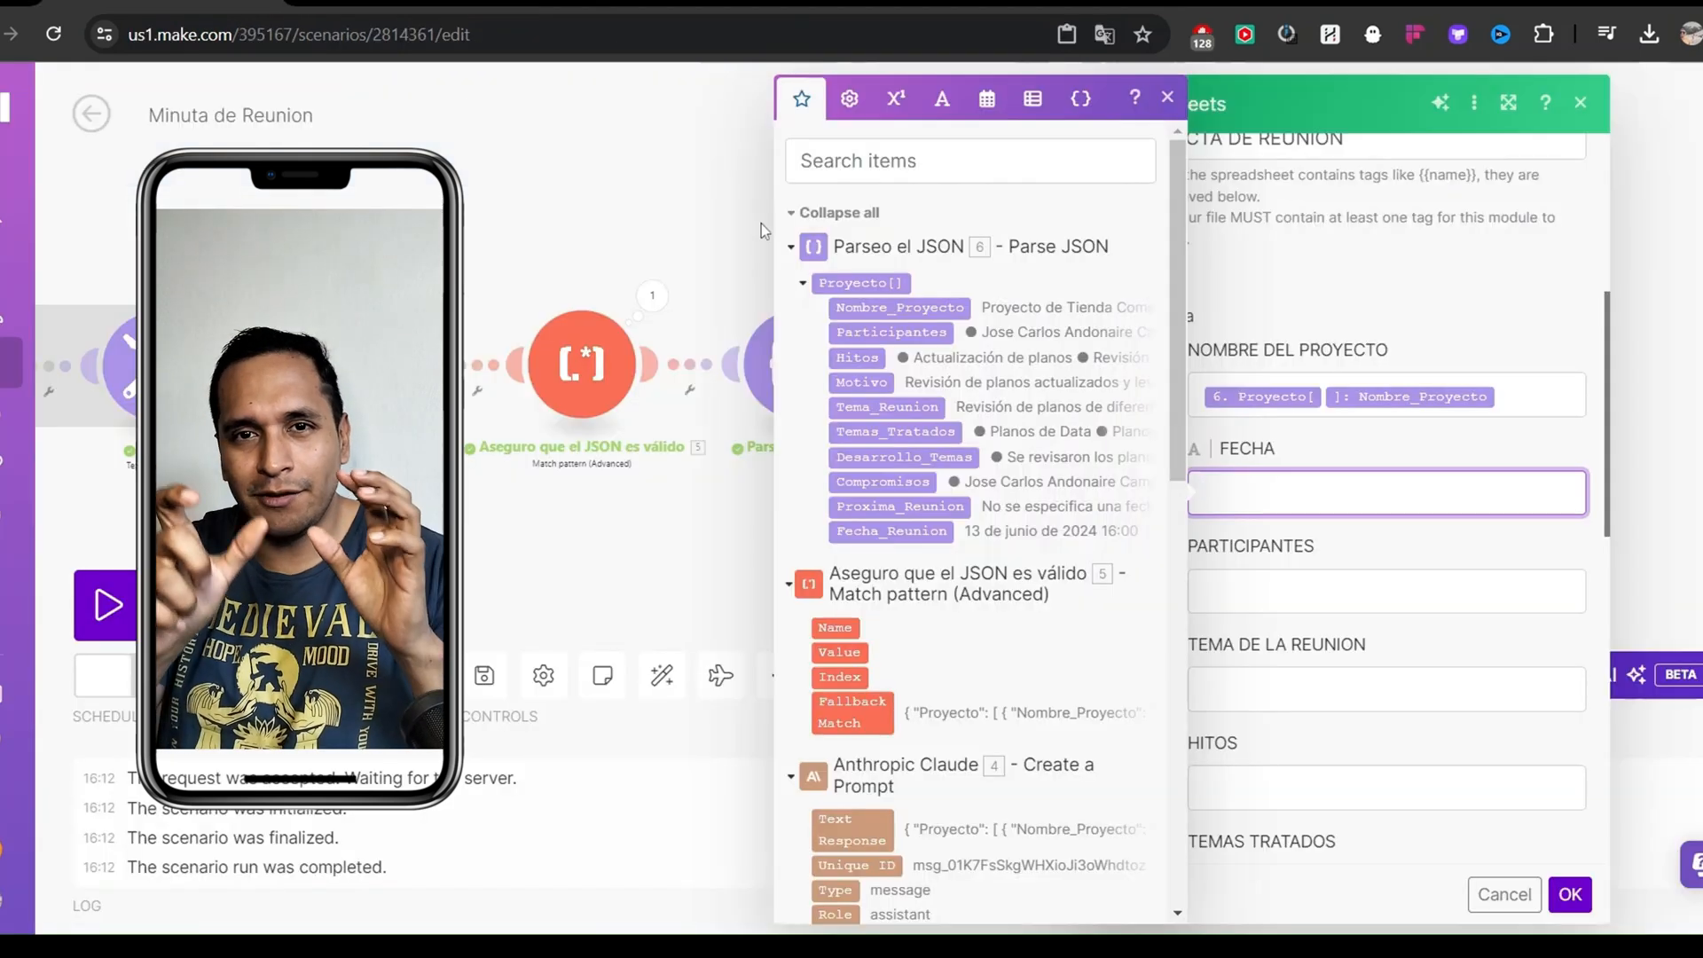
left_click(1000, 103)
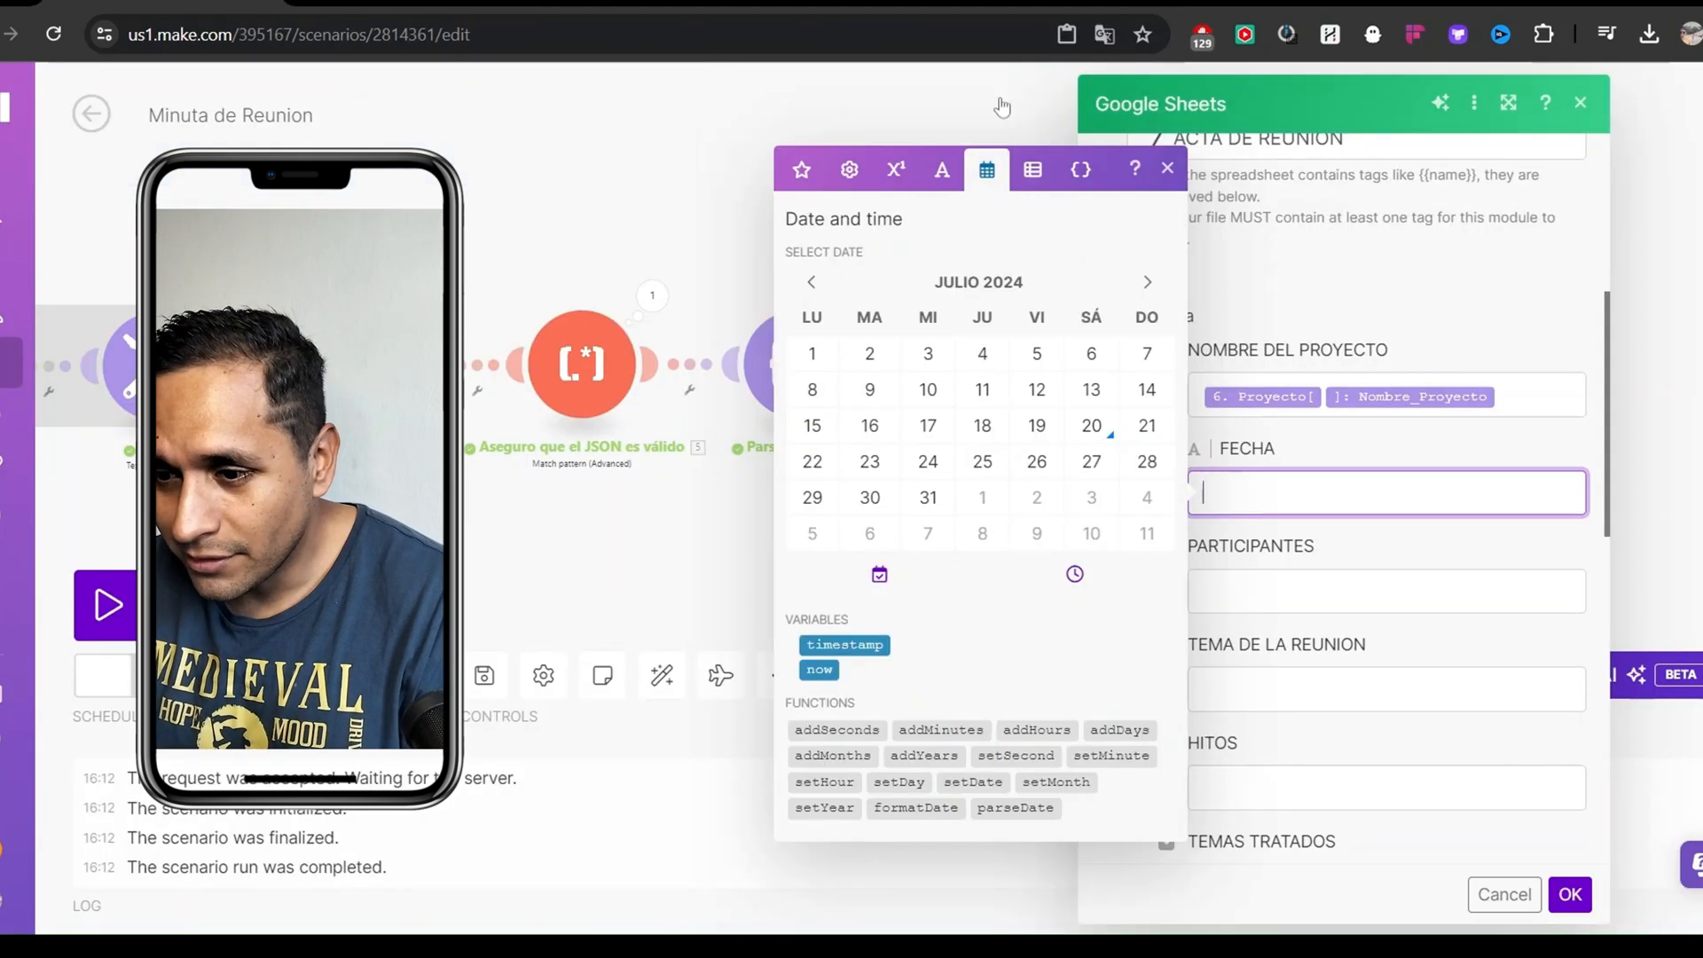
left_click(916, 807)
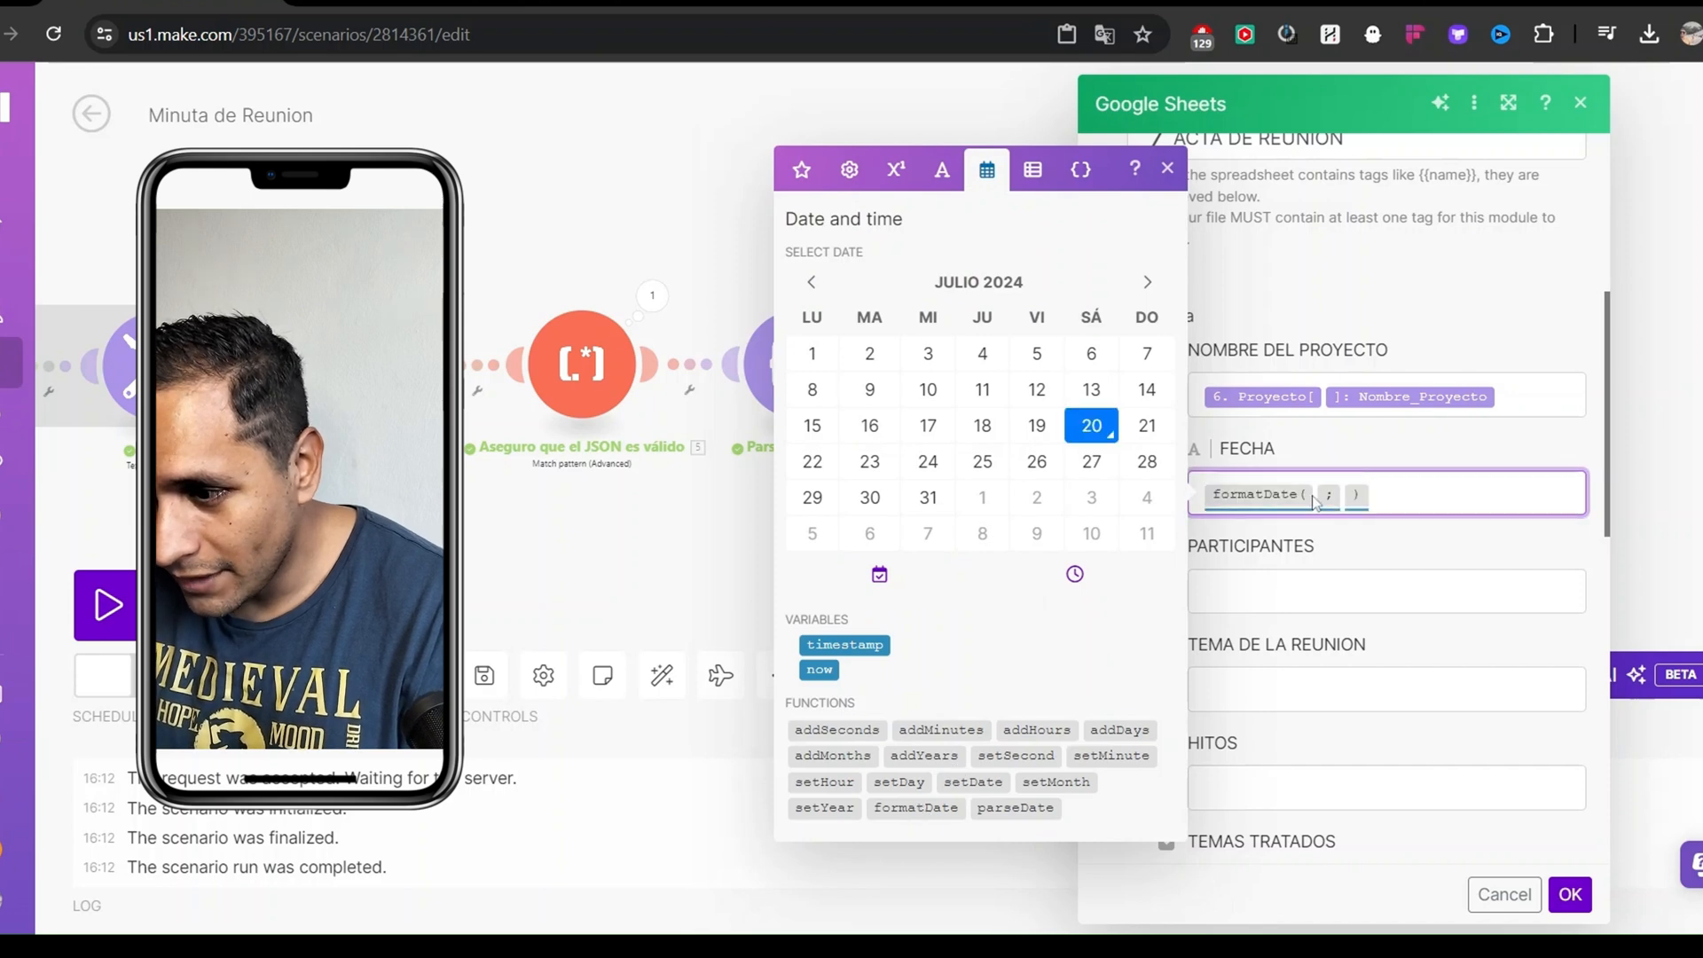
left_click(801, 170)
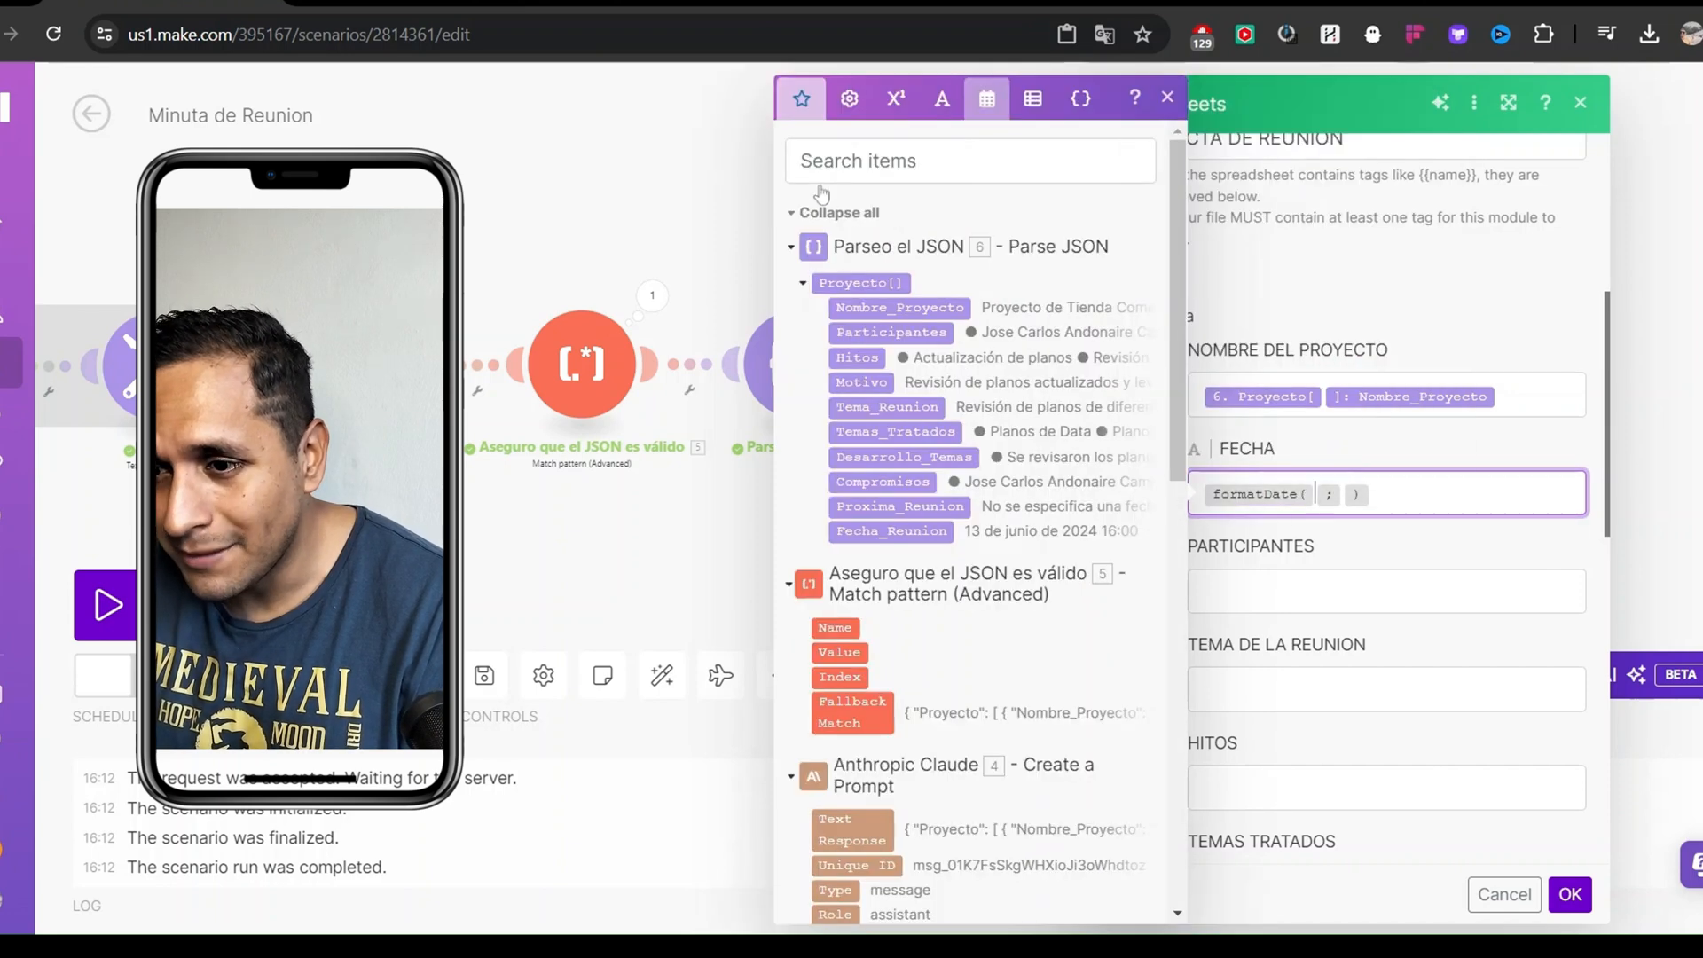
left_click(899, 530)
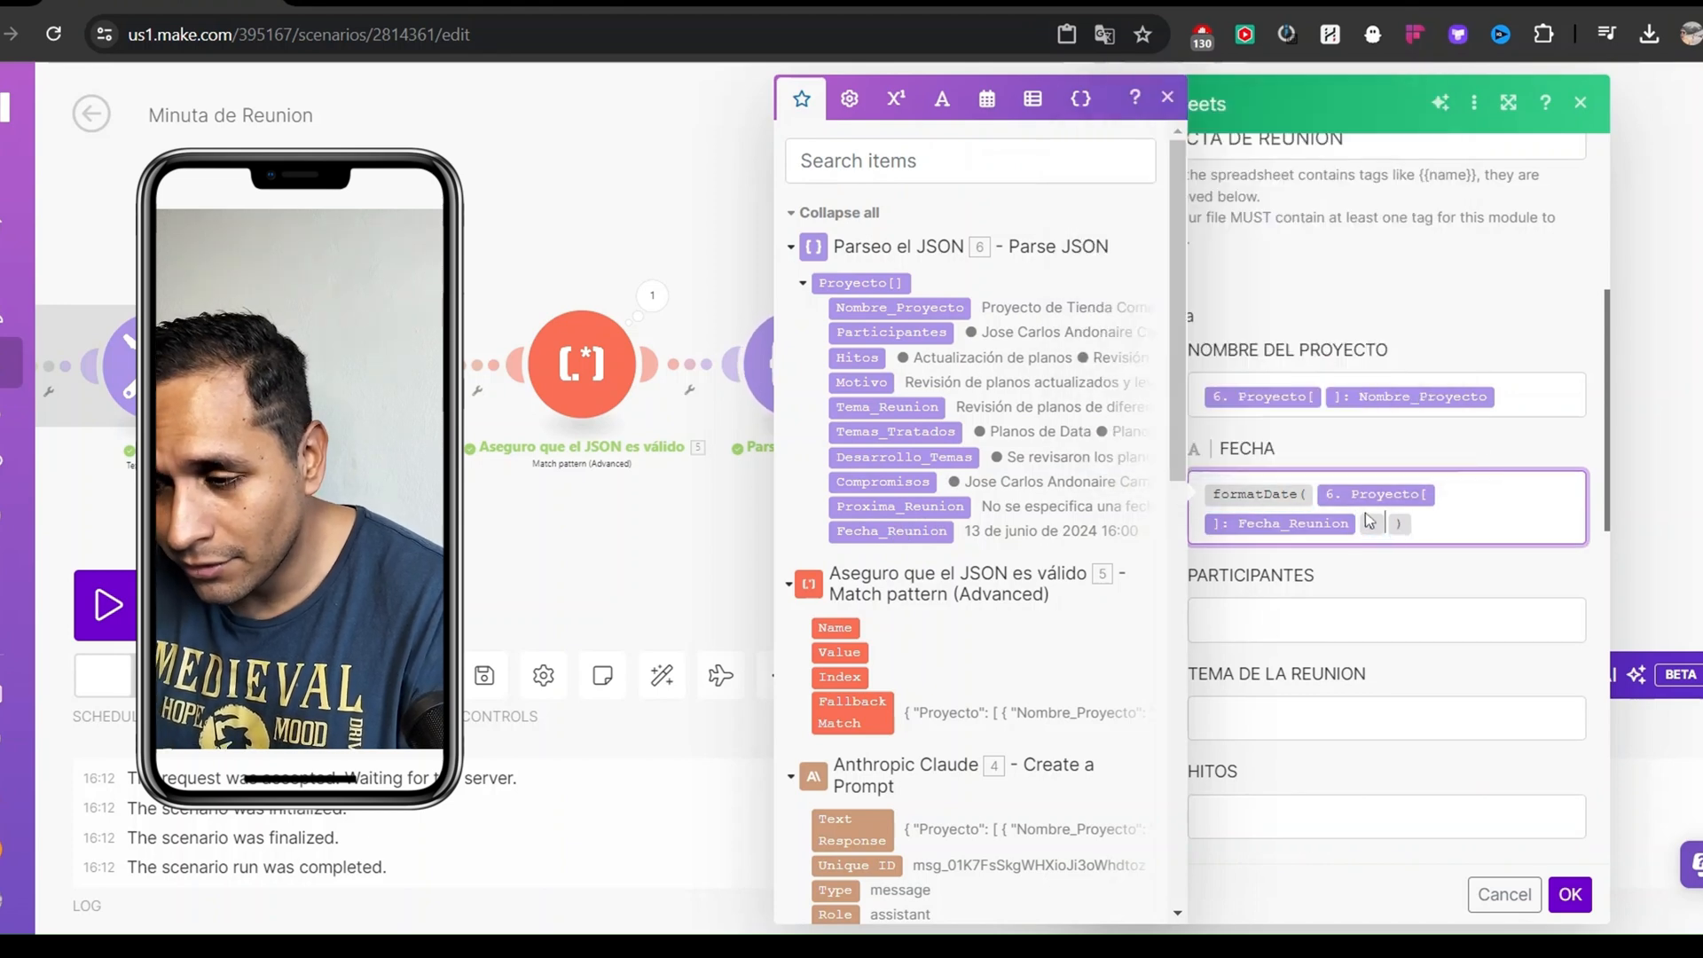
type("dd")
key("BackSpace")
type("DD- ")
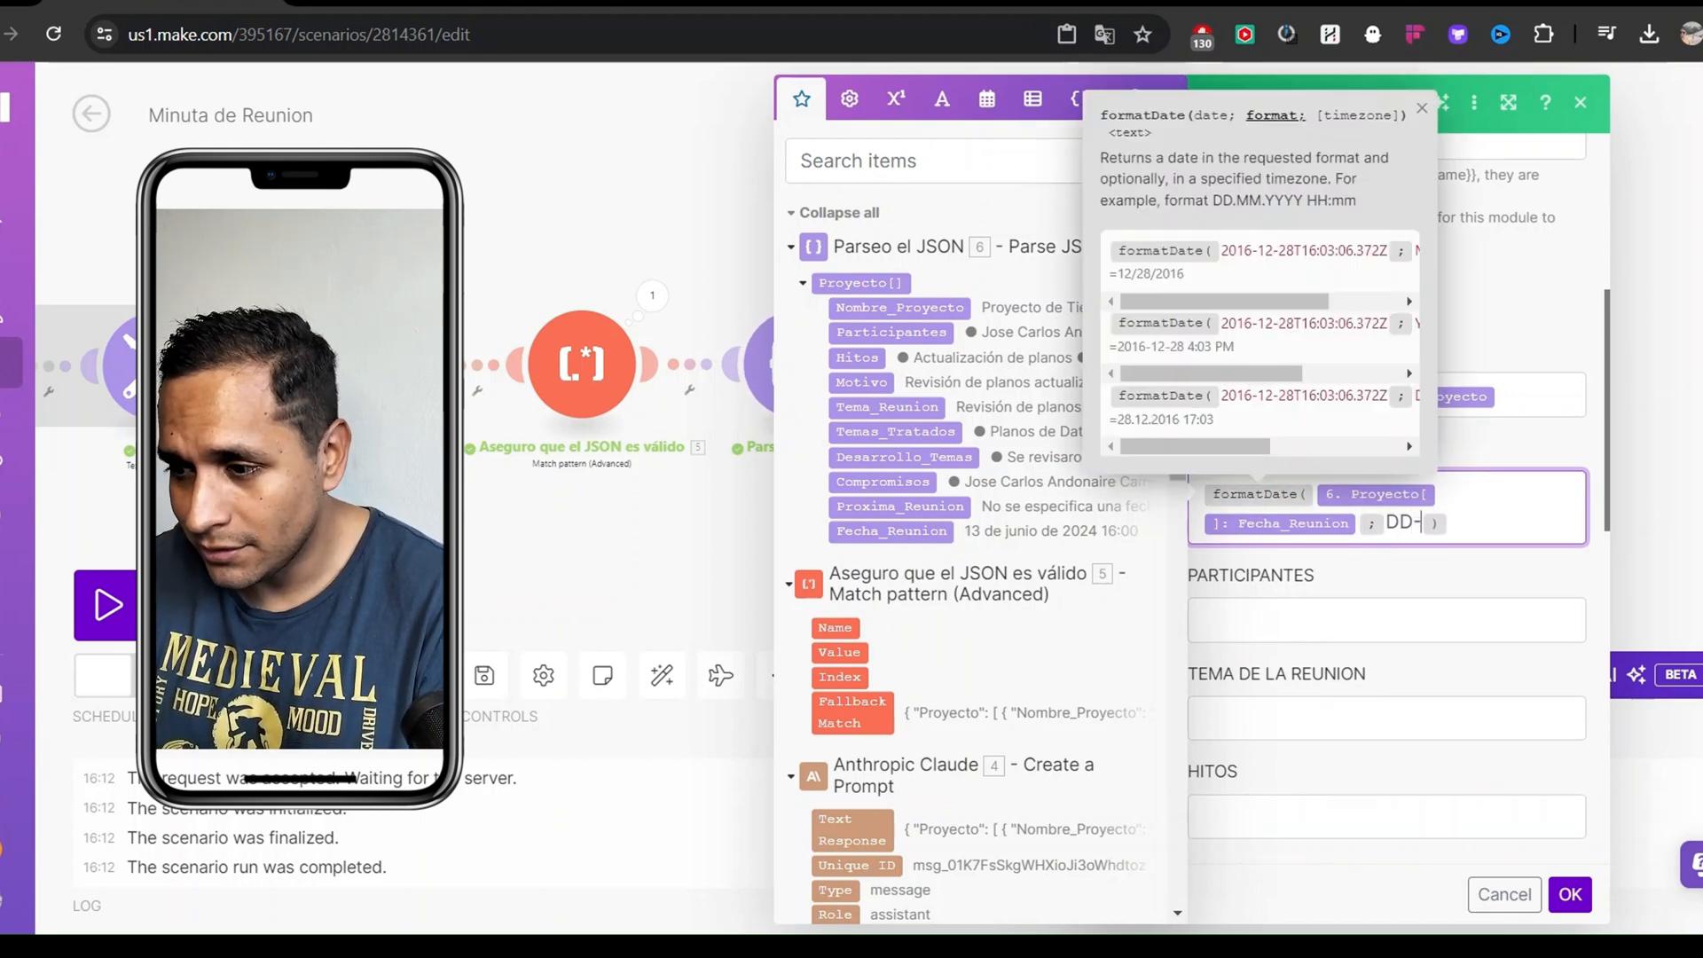
type("MM-YYYY")
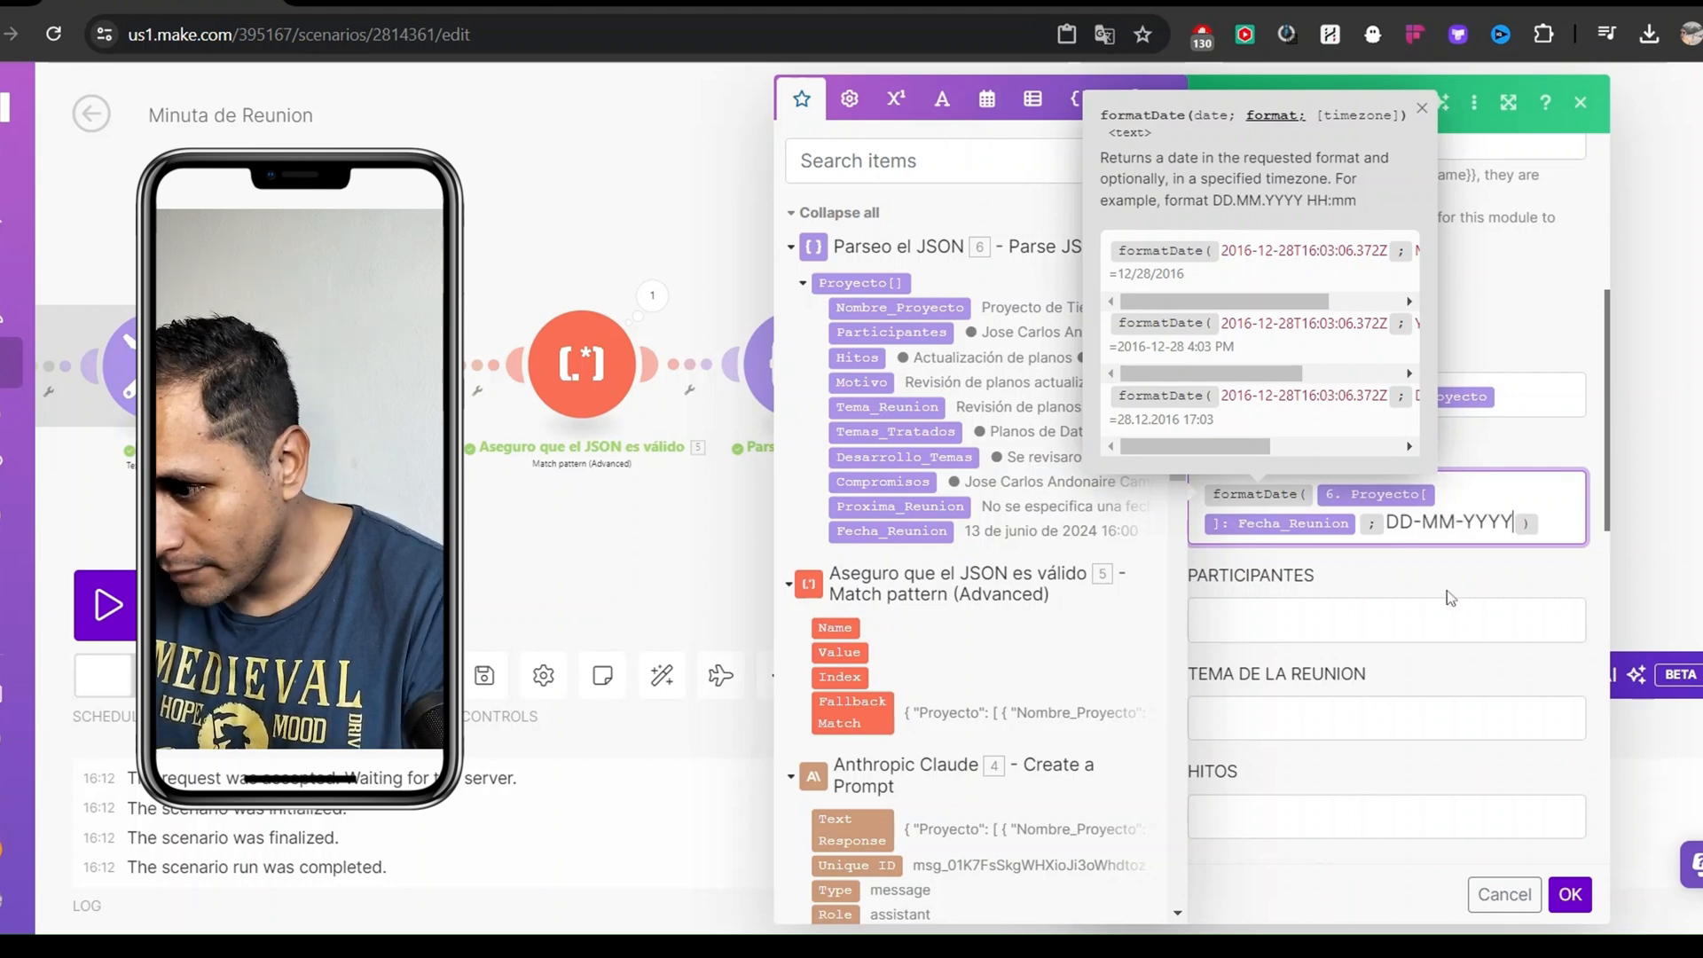
left_click(1449, 587)
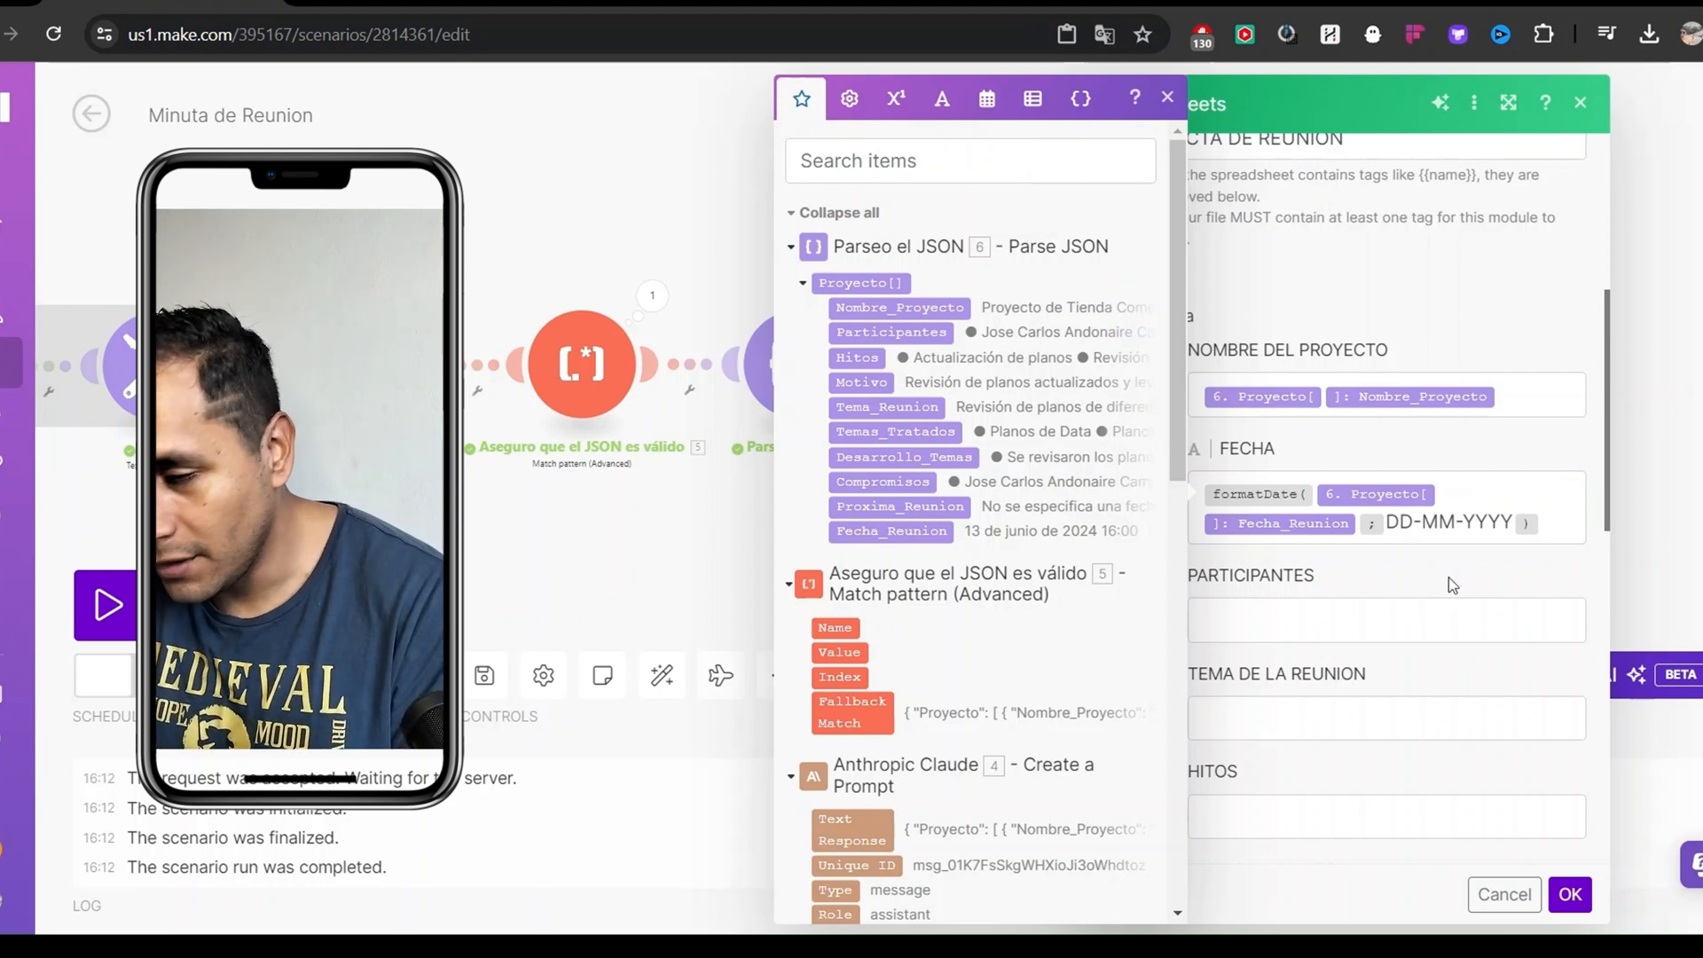
Map PARTICIPANTES to the parsed Participantes field and TEMA DE LA REUNION to Tema_Reunion
left_click(1449, 619)
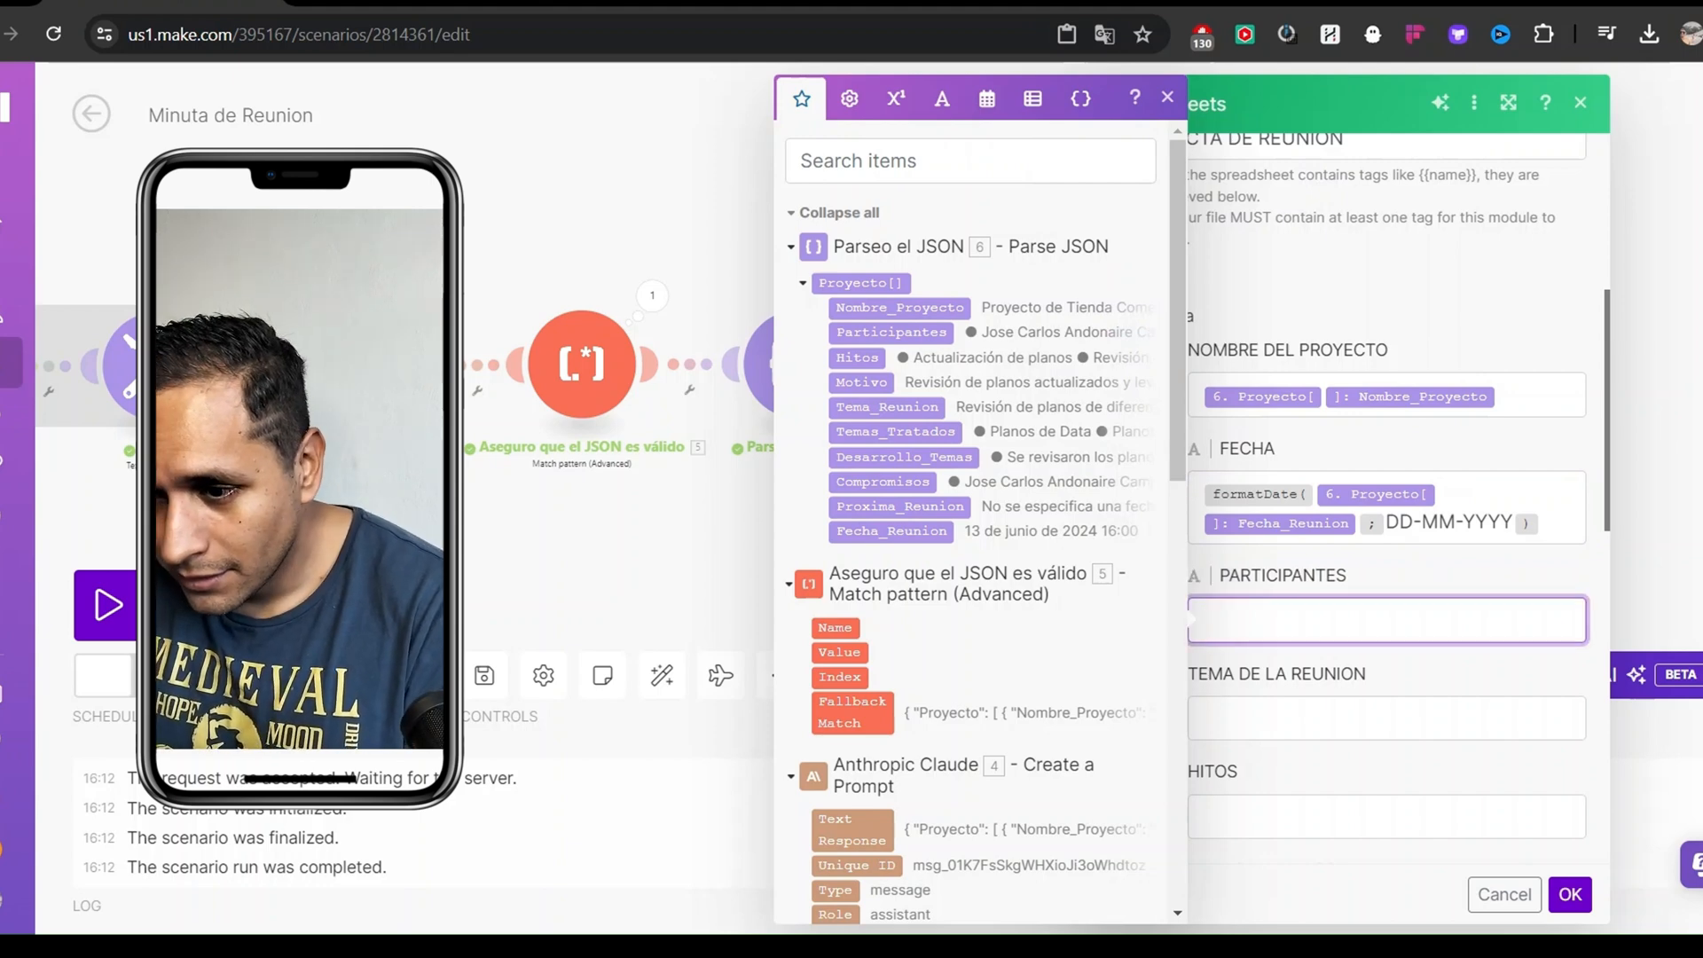
left_click(876, 330)
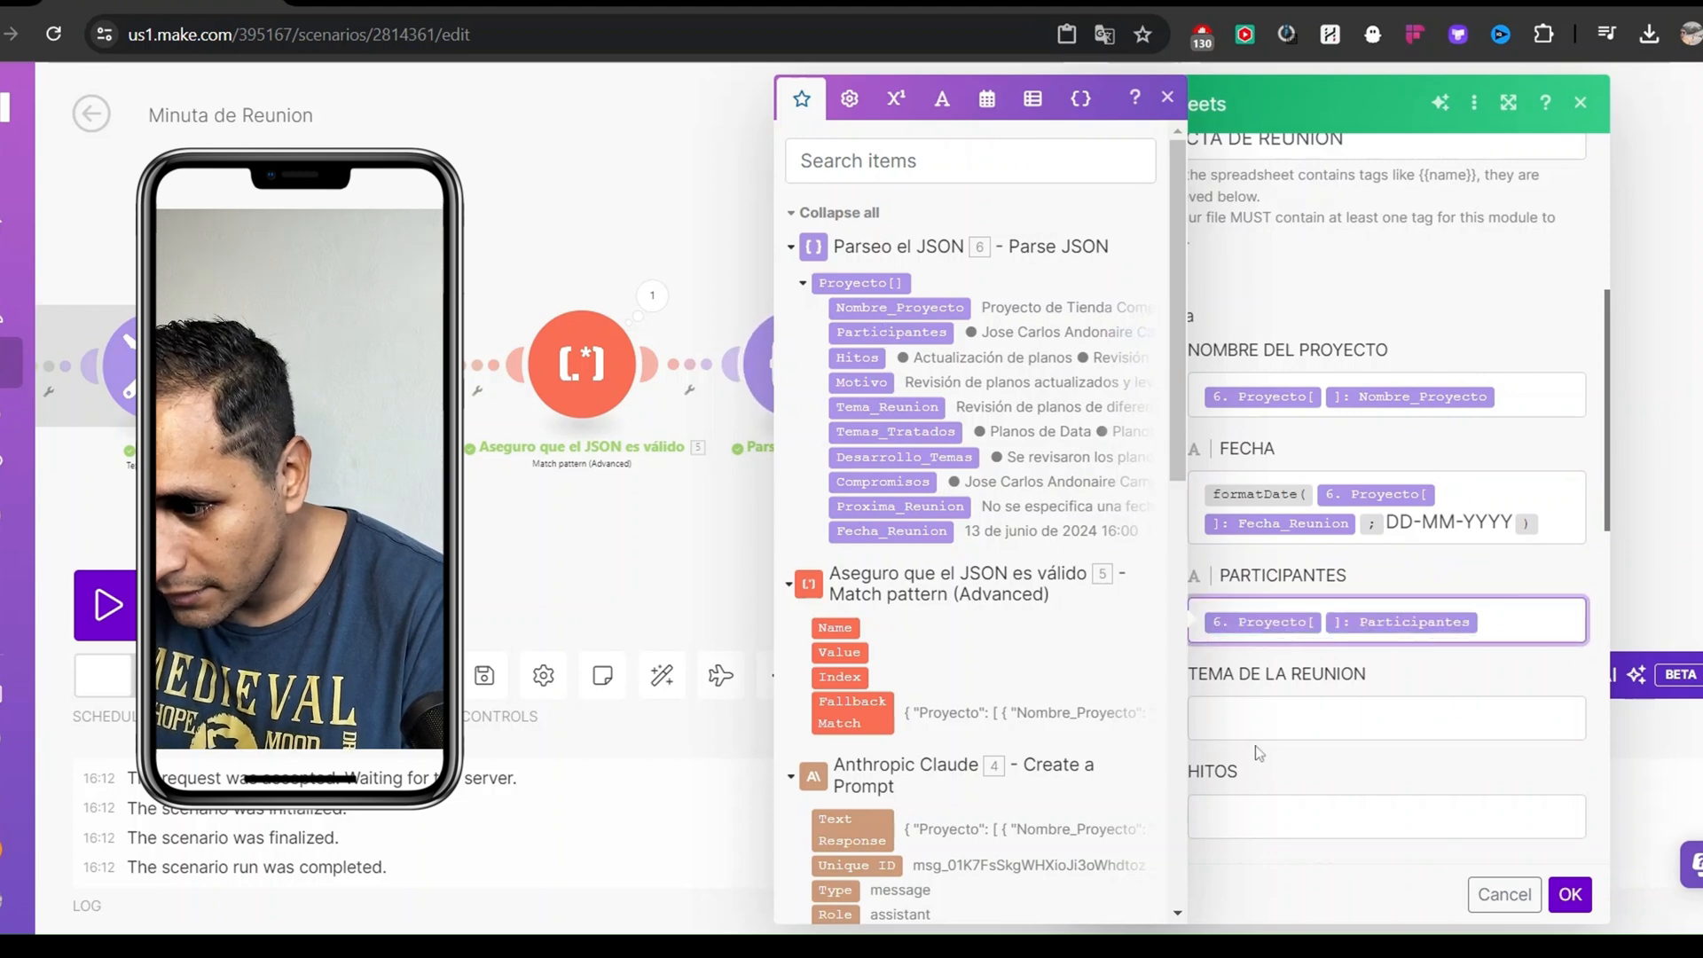
left_click(1254, 720)
left_click(886, 407)
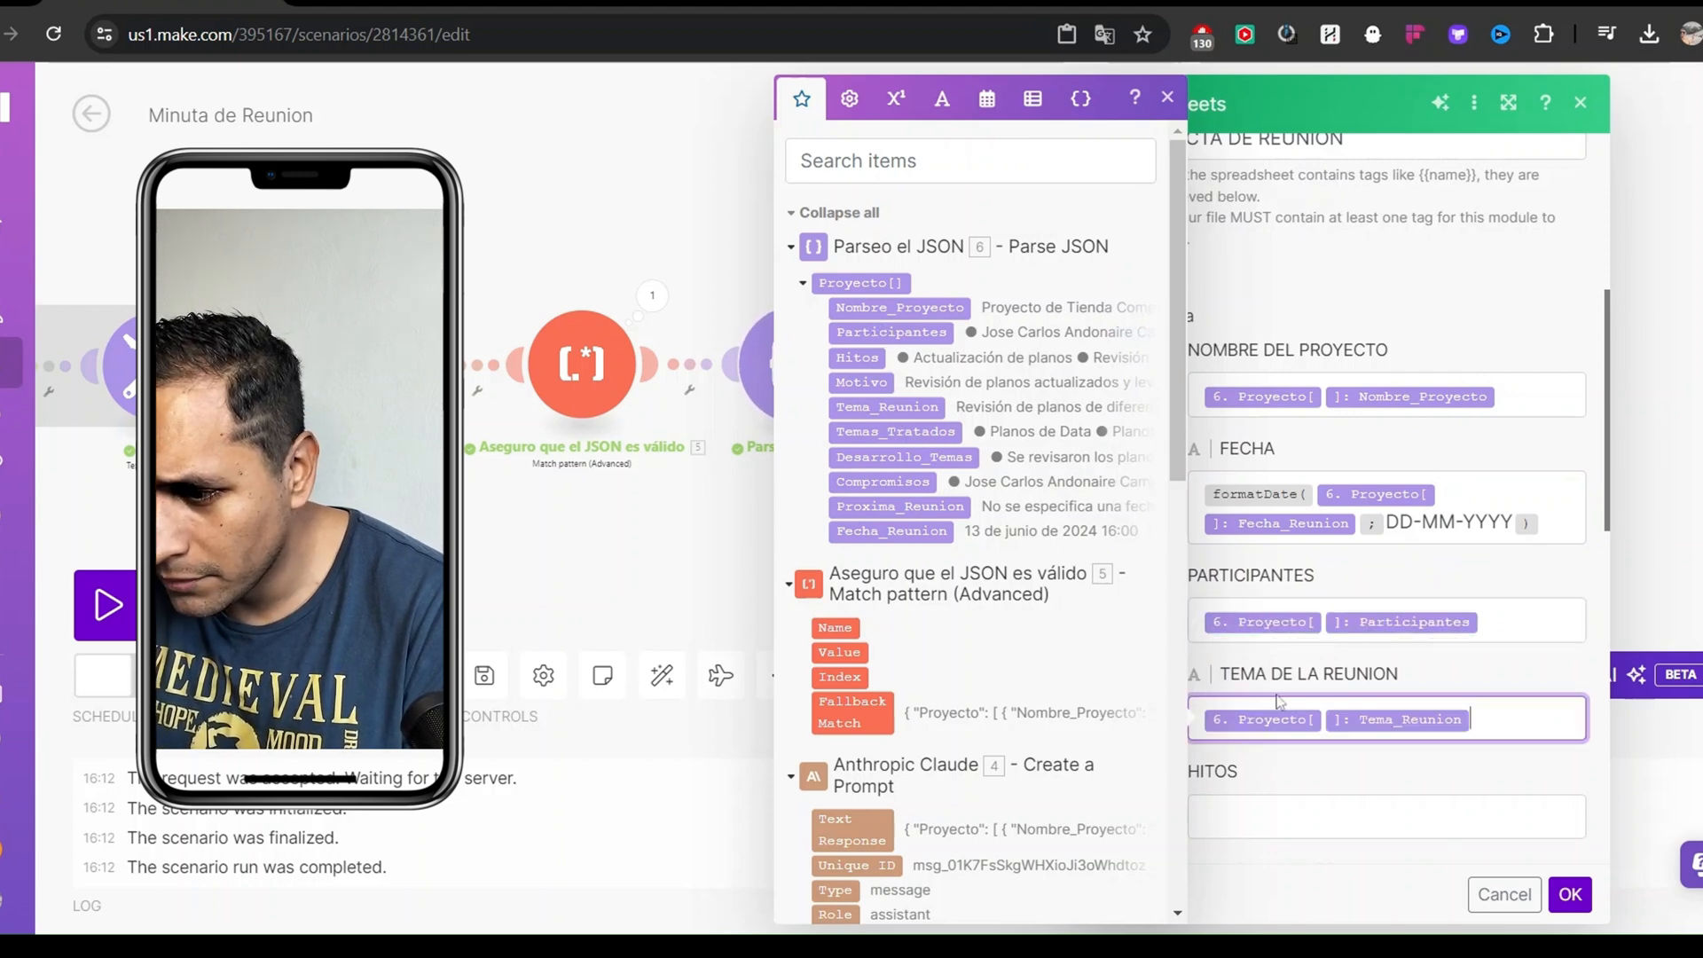
Map the template's HITOS value to the parsed Hitos field and TEMAS TRATADOS to Temas_Tratados
left_click(1386, 701)
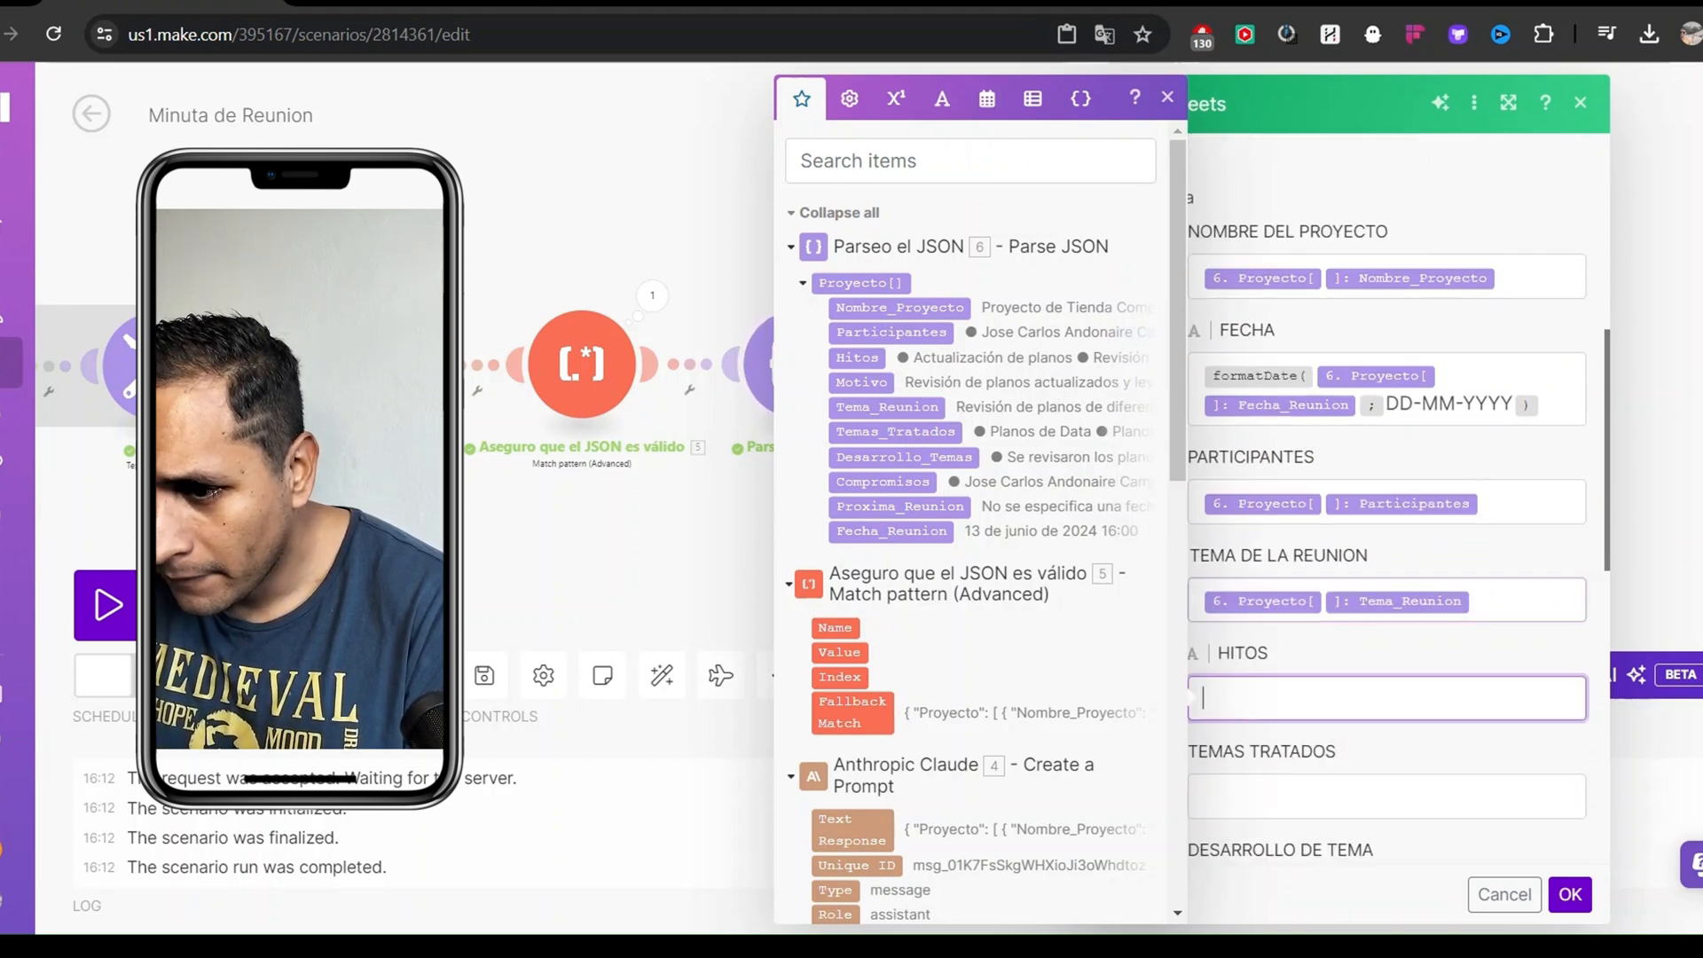
left_click(857, 357)
scroll(1292, 579, "down", 1)
left_click(1261, 674)
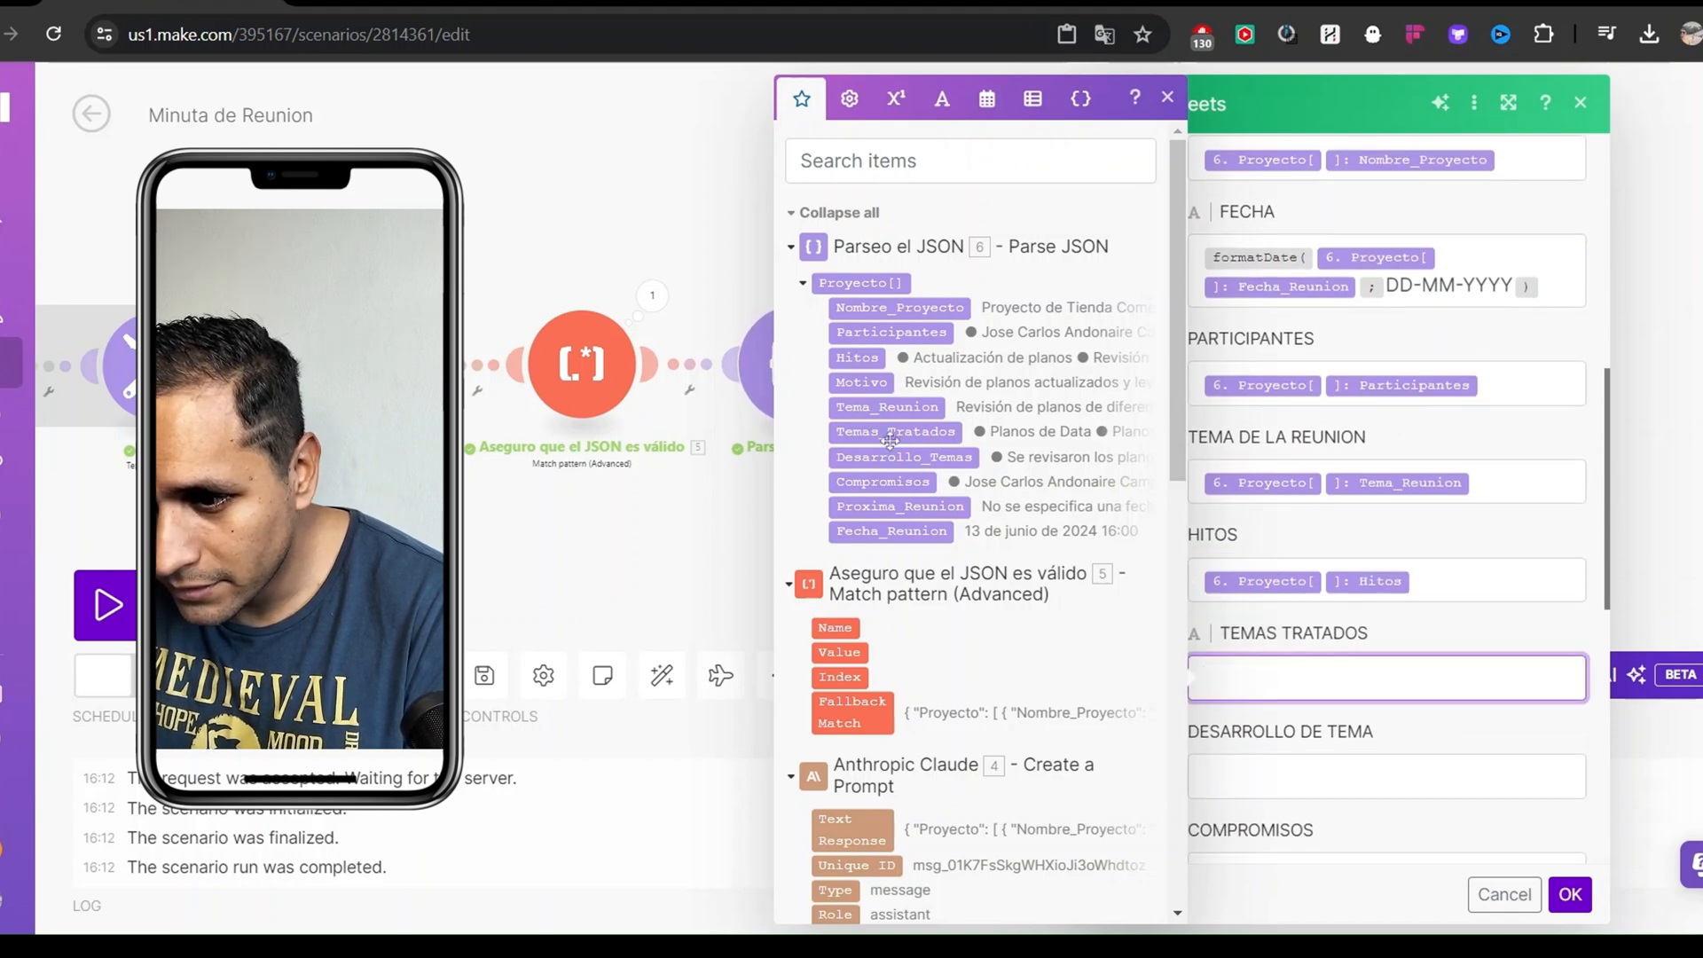
left_click(890, 437)
Map the template's DESARROLLO DE TEMA value to the parsed Desarrollo_Temas field of the Proyecto array
scroll(1351, 555, "down", 1)
left_click(1437, 658)
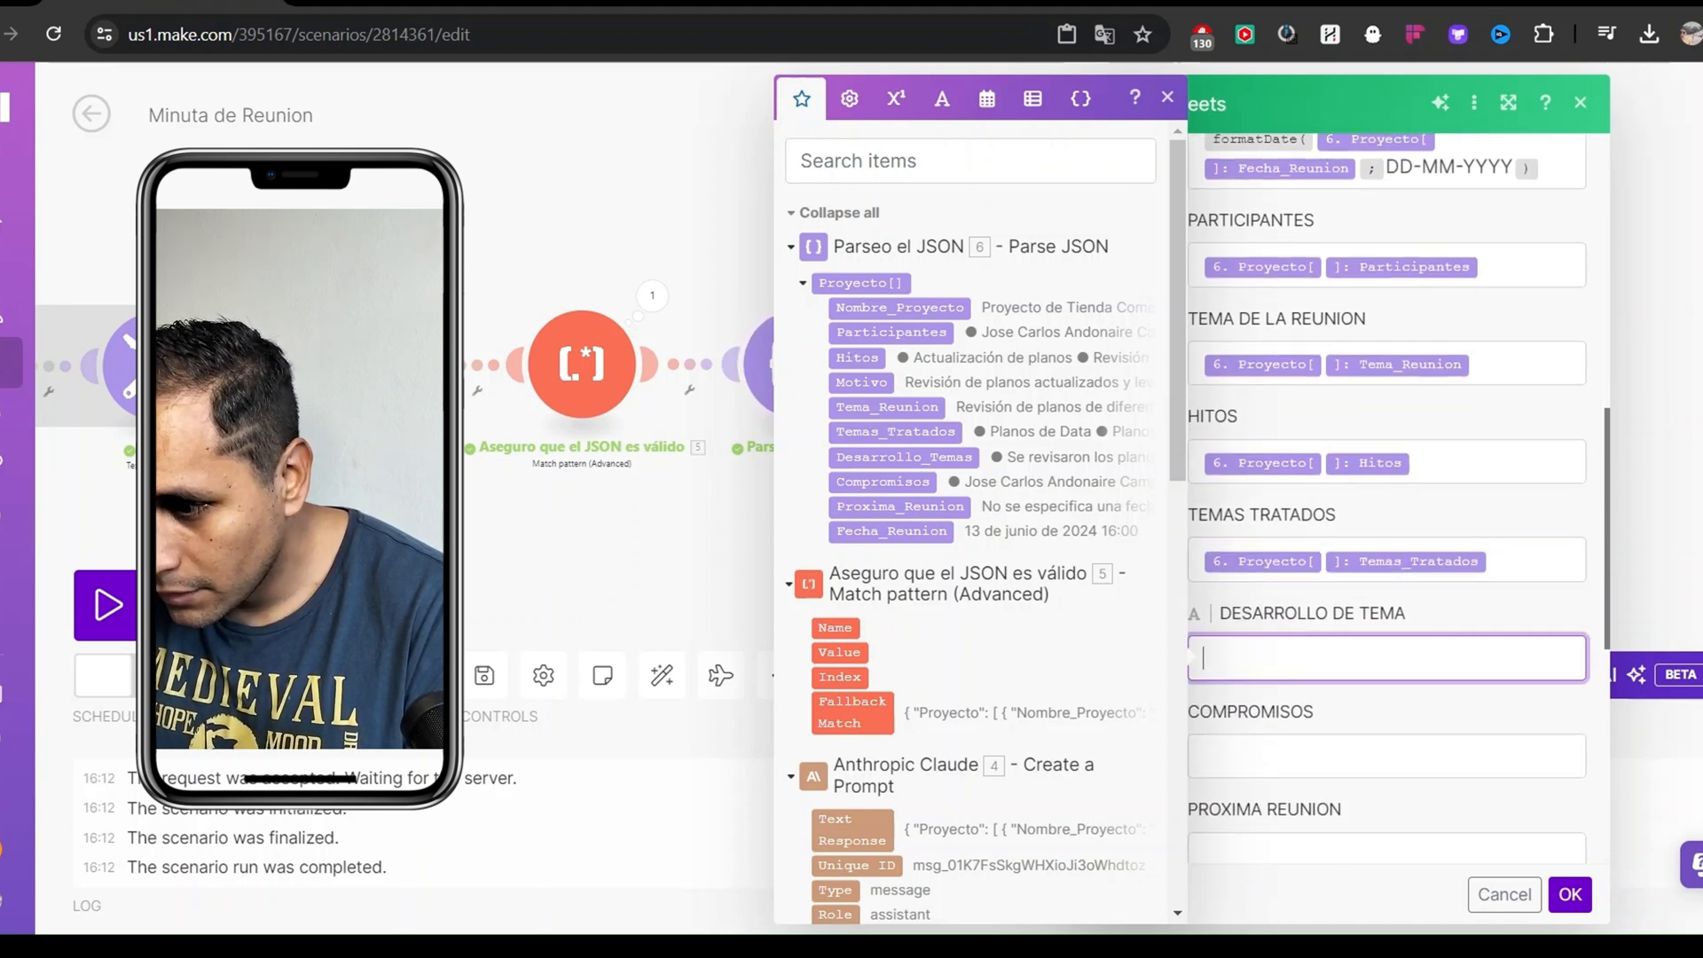
left_click(903, 456)
Map COMPROMISOS to the parsed Compromisos field and PROXIMA REUNION to Proxima_Reunion
left_click(1279, 754)
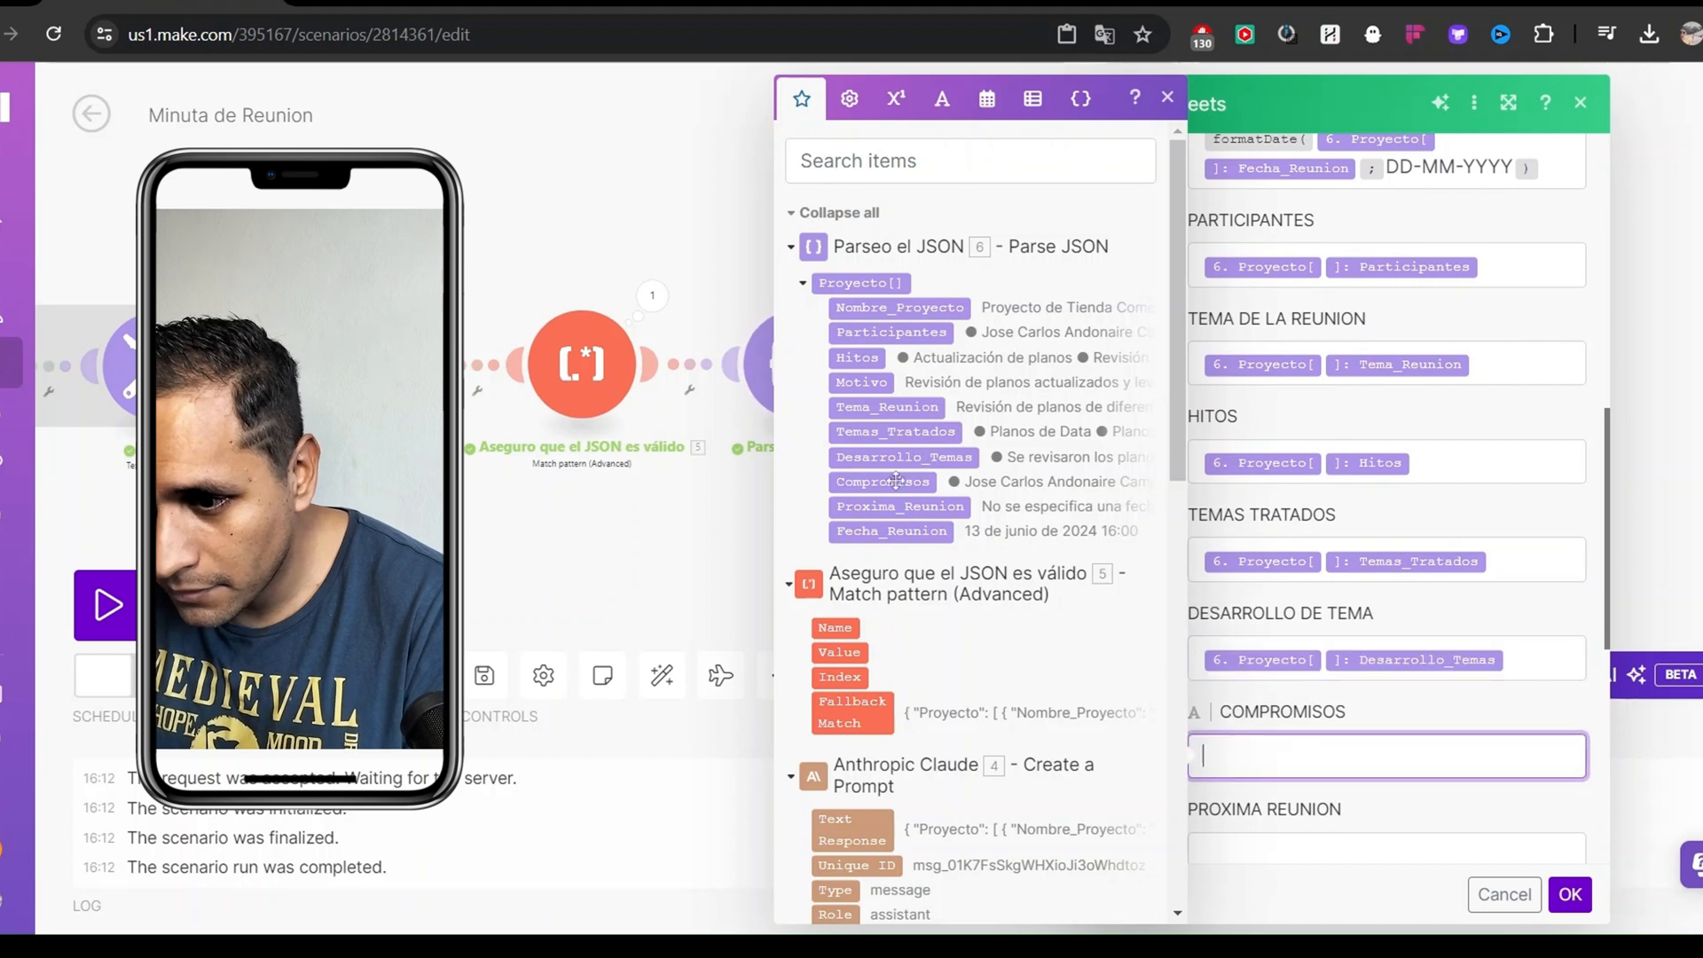
left_click(894, 483)
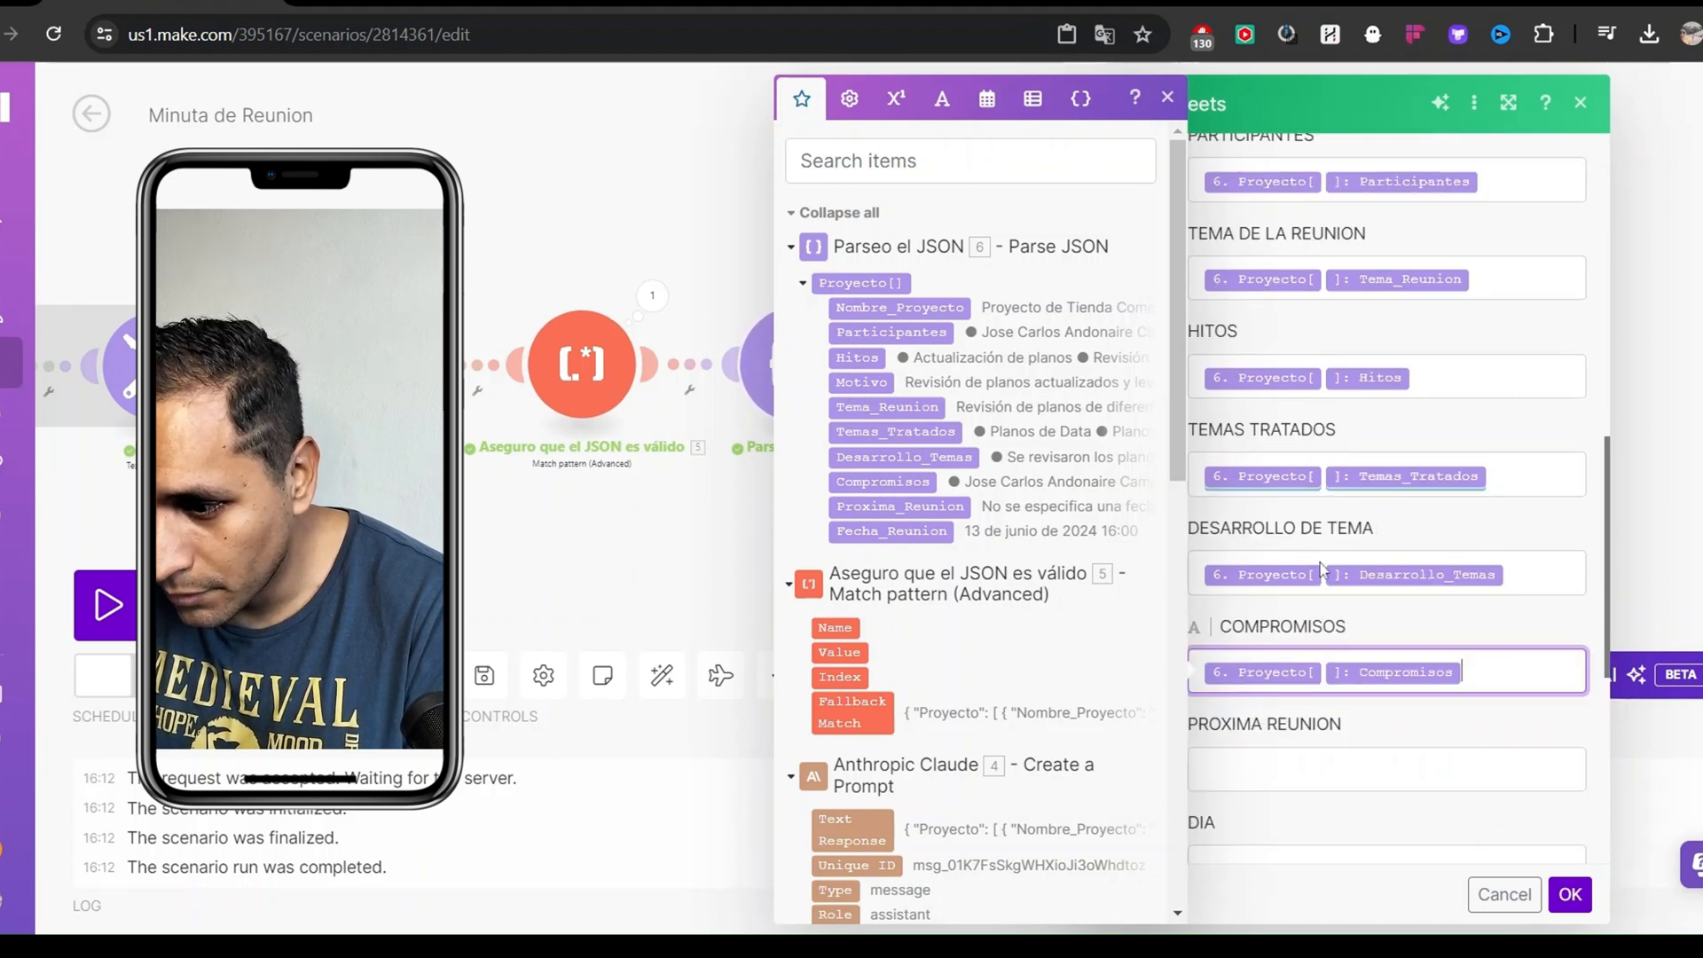
key("Tab")
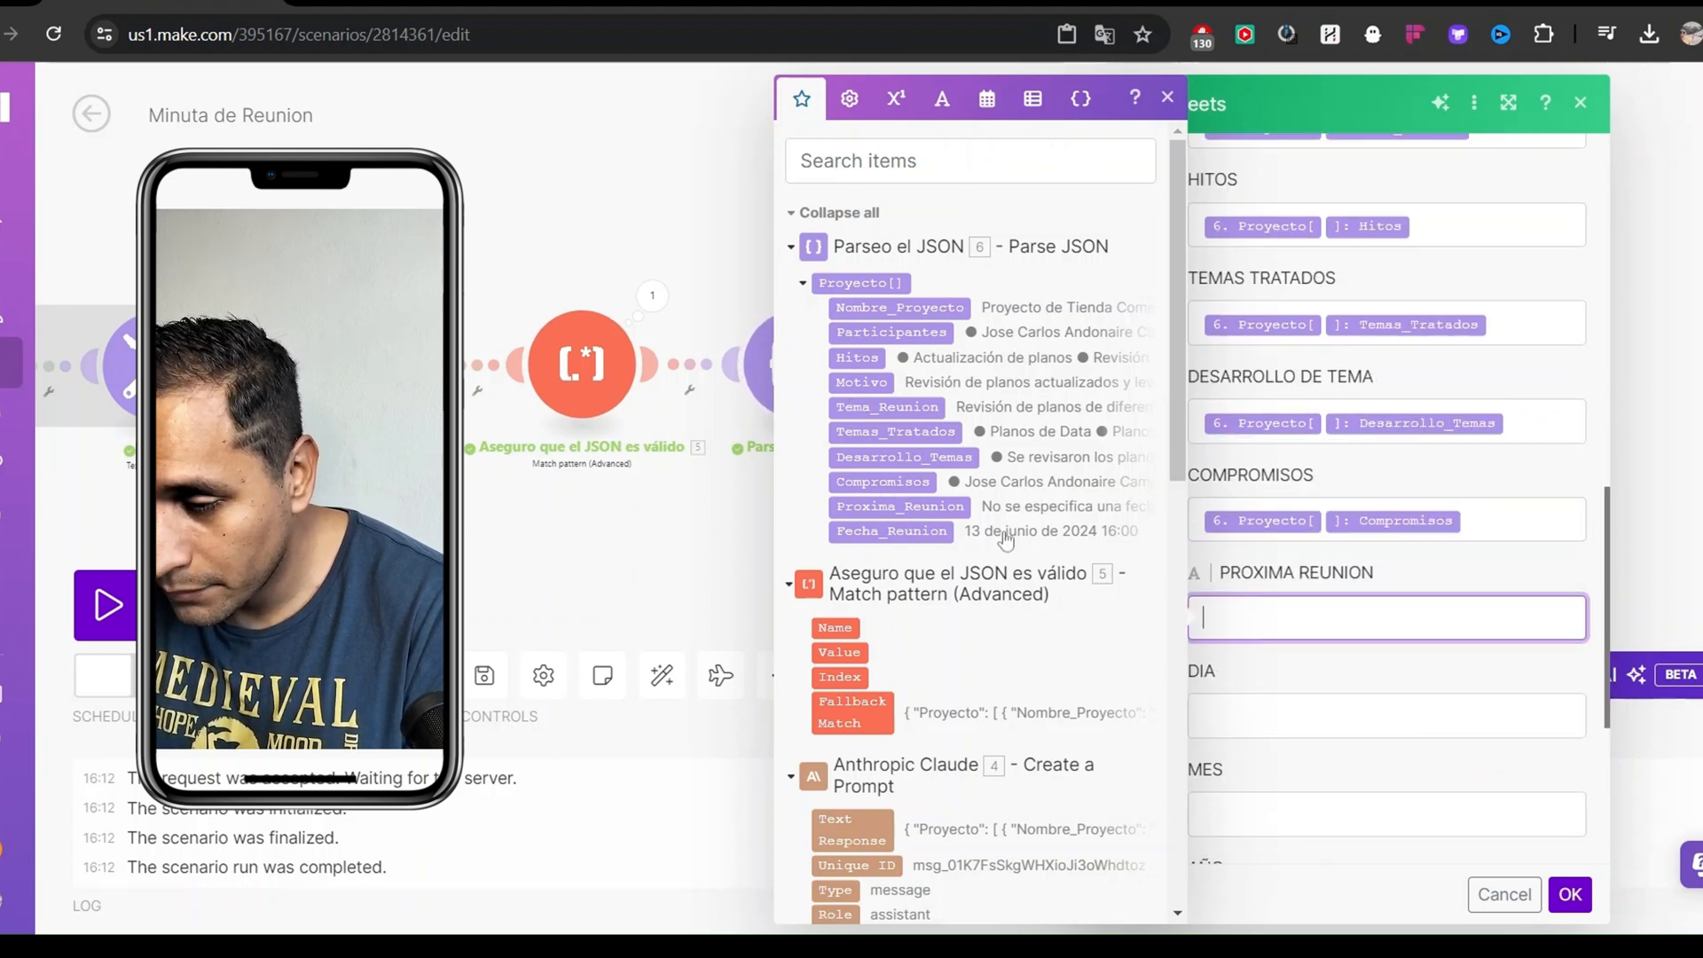
left_click(874, 506)
Reuse the FECHA formatDate expression on Fecha_Reunion for the DIA value, with its format shortened to DD
scroll(1204, 532, "down", 3)
key("Tab")
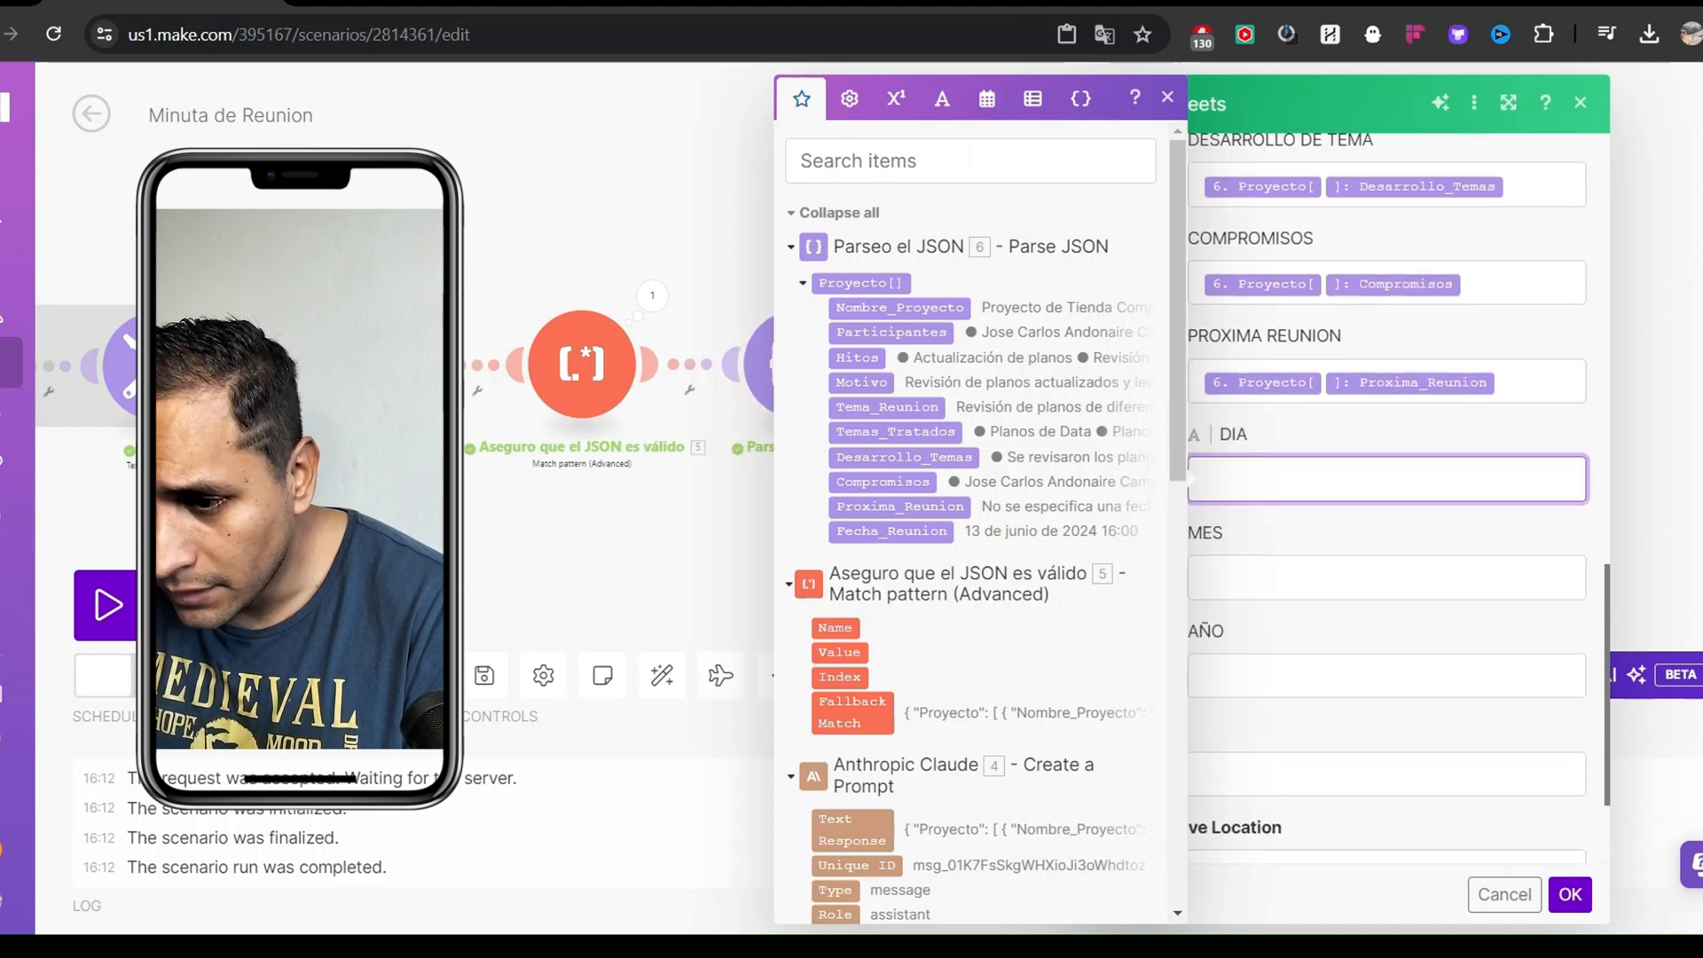
scroll(1388, 496, "up", 12)
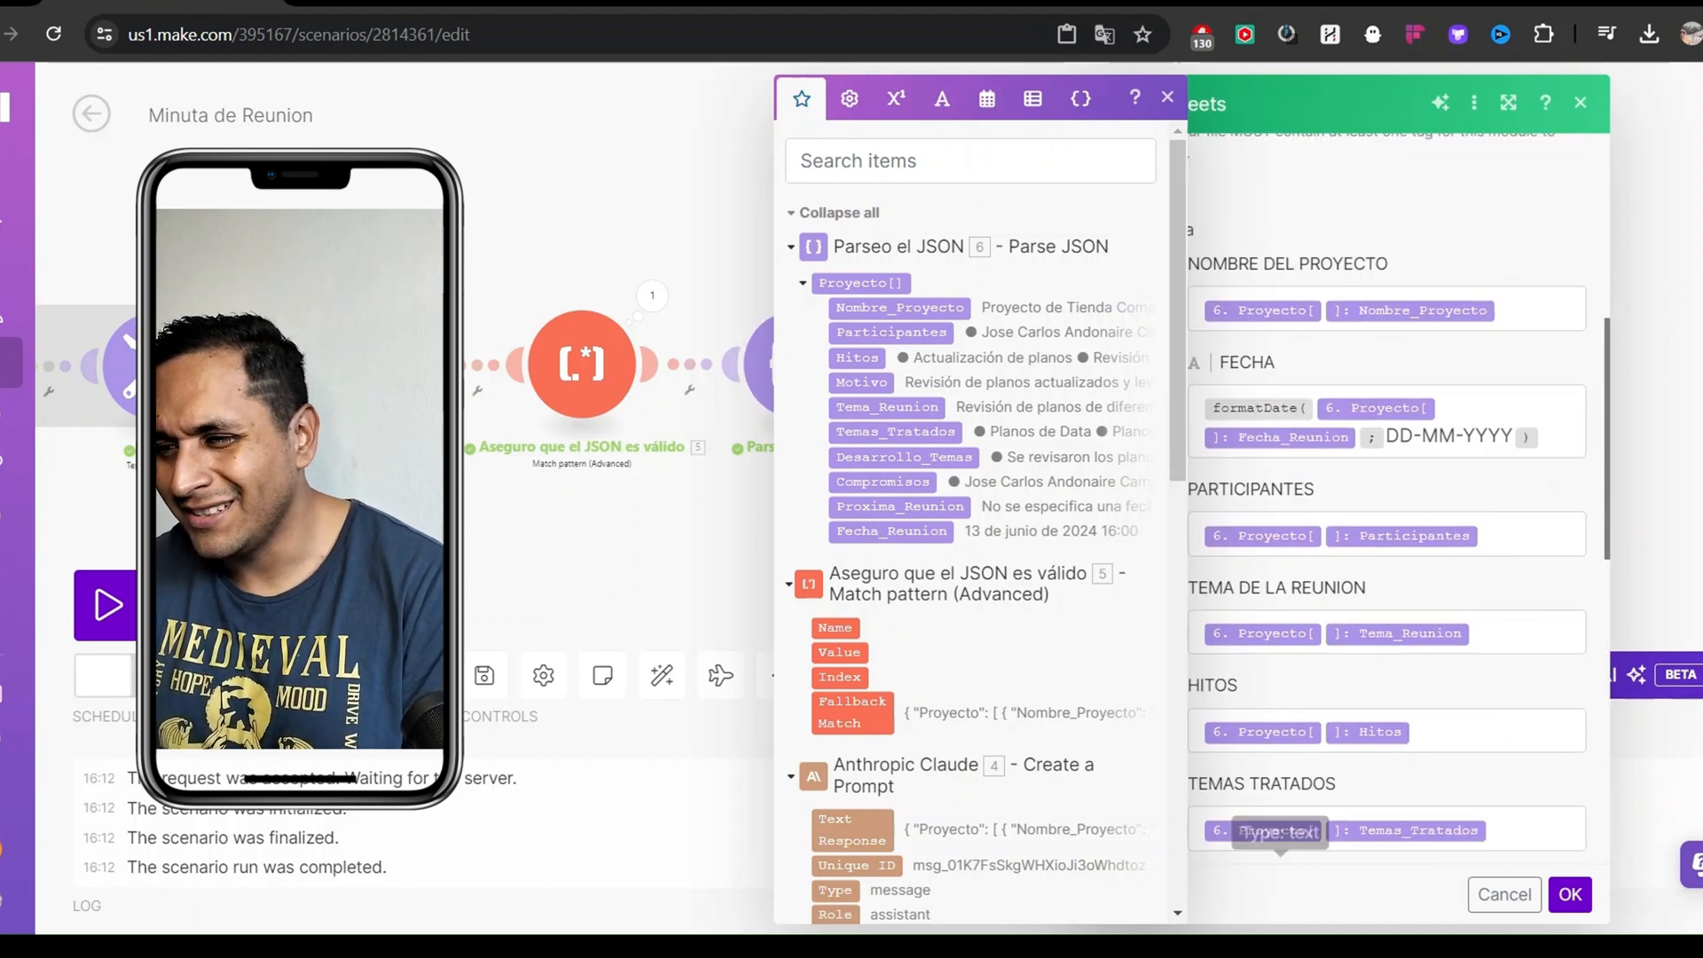
left_click(1339, 533)
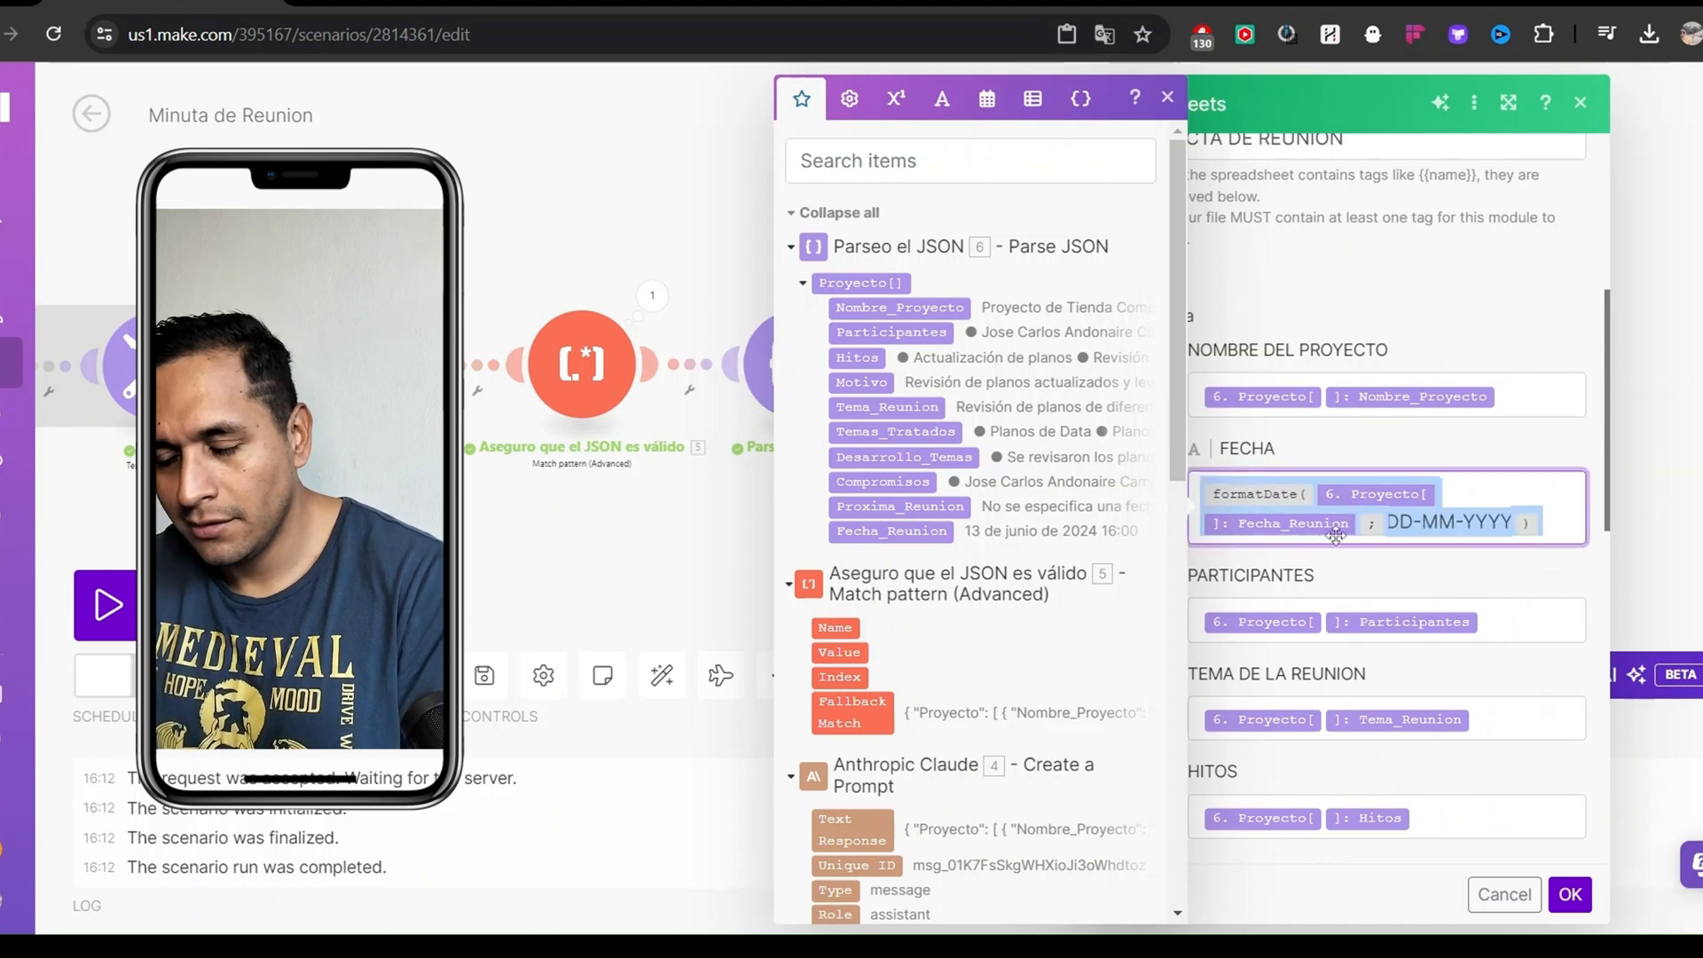
scroll(1344, 532, "down", 9)
left_click(1287, 596)
type("formatDate(6. Proyecto[]: Fecha_Reunion; DD-MM-YYYY)")
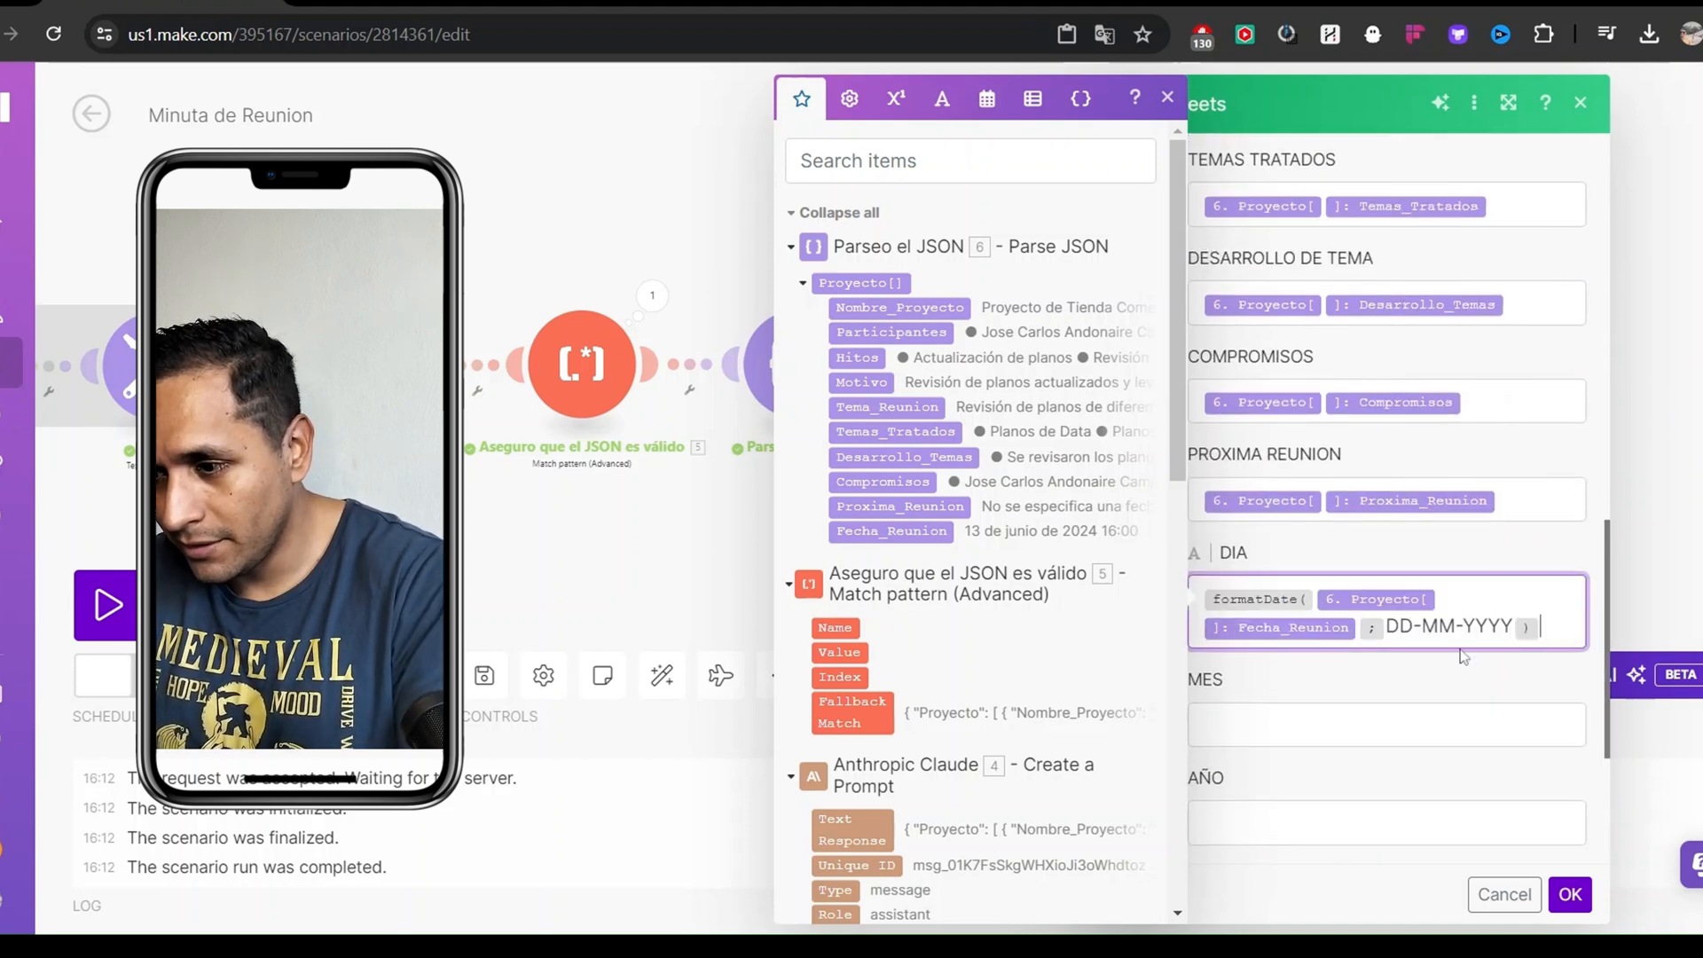
left_click_drag(1412, 626, 1514, 626)
key("BackSpace")
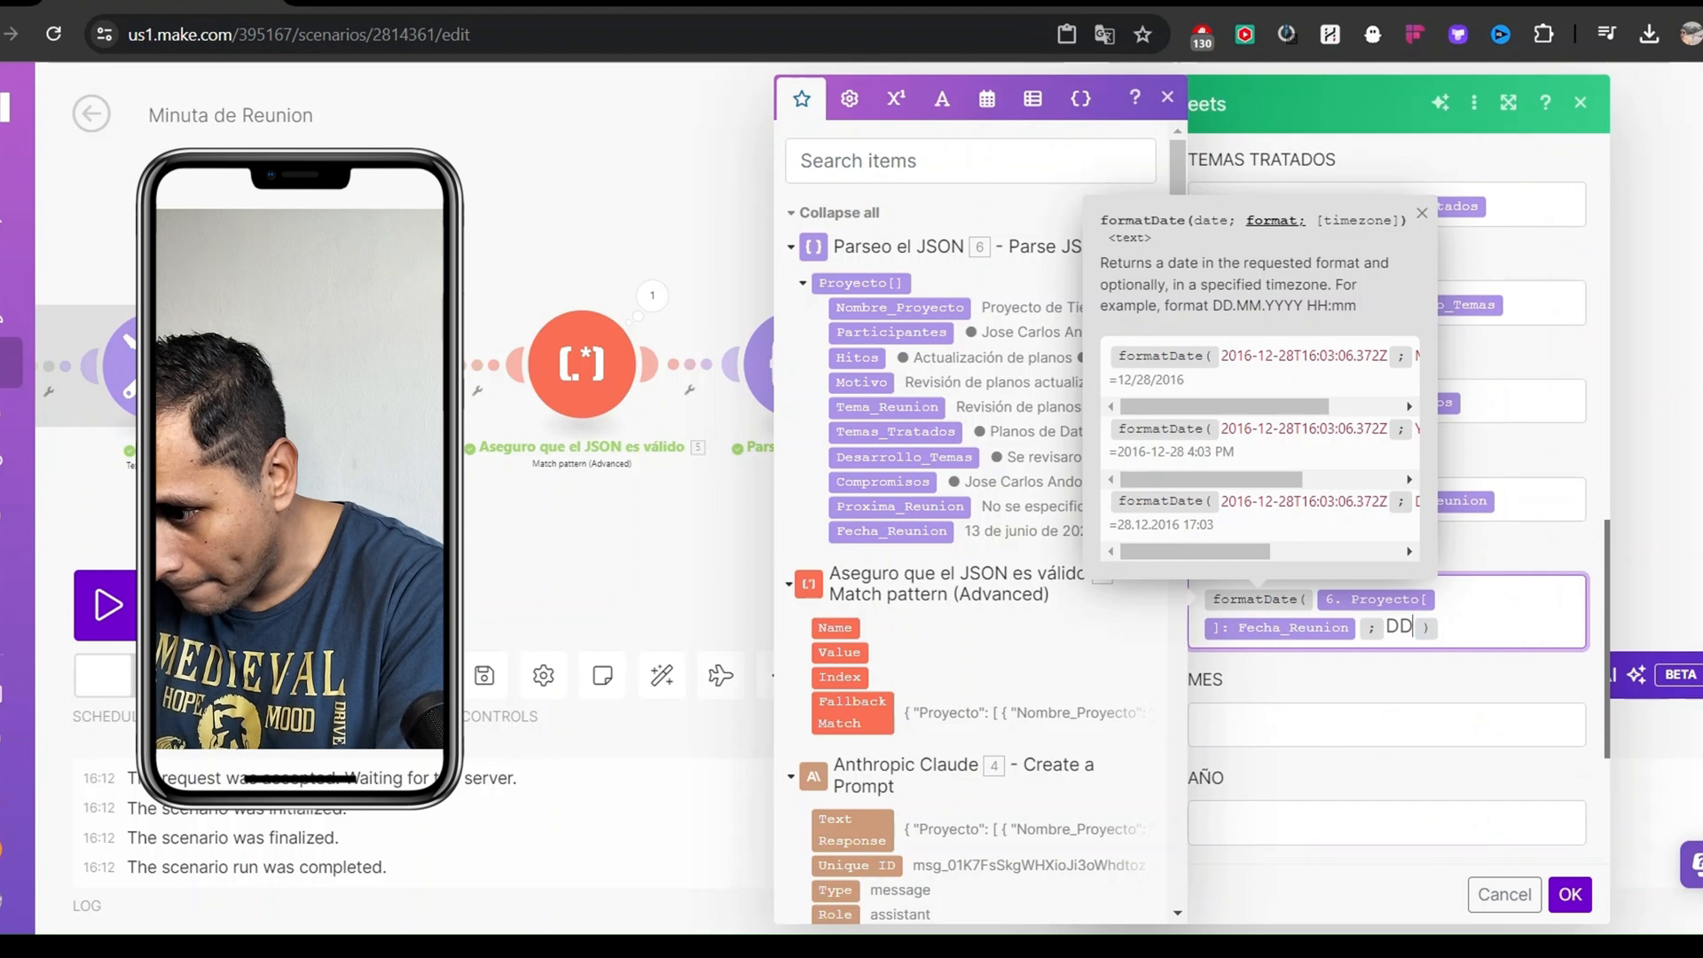
Fill the MES value with the formatDate expression on Fecha_Reunion, using only MM as the format
left_click(1344, 717)
type("formatDate(6. Proyecto[]: Fecha_Reunion; DD-MM-YYYY)")
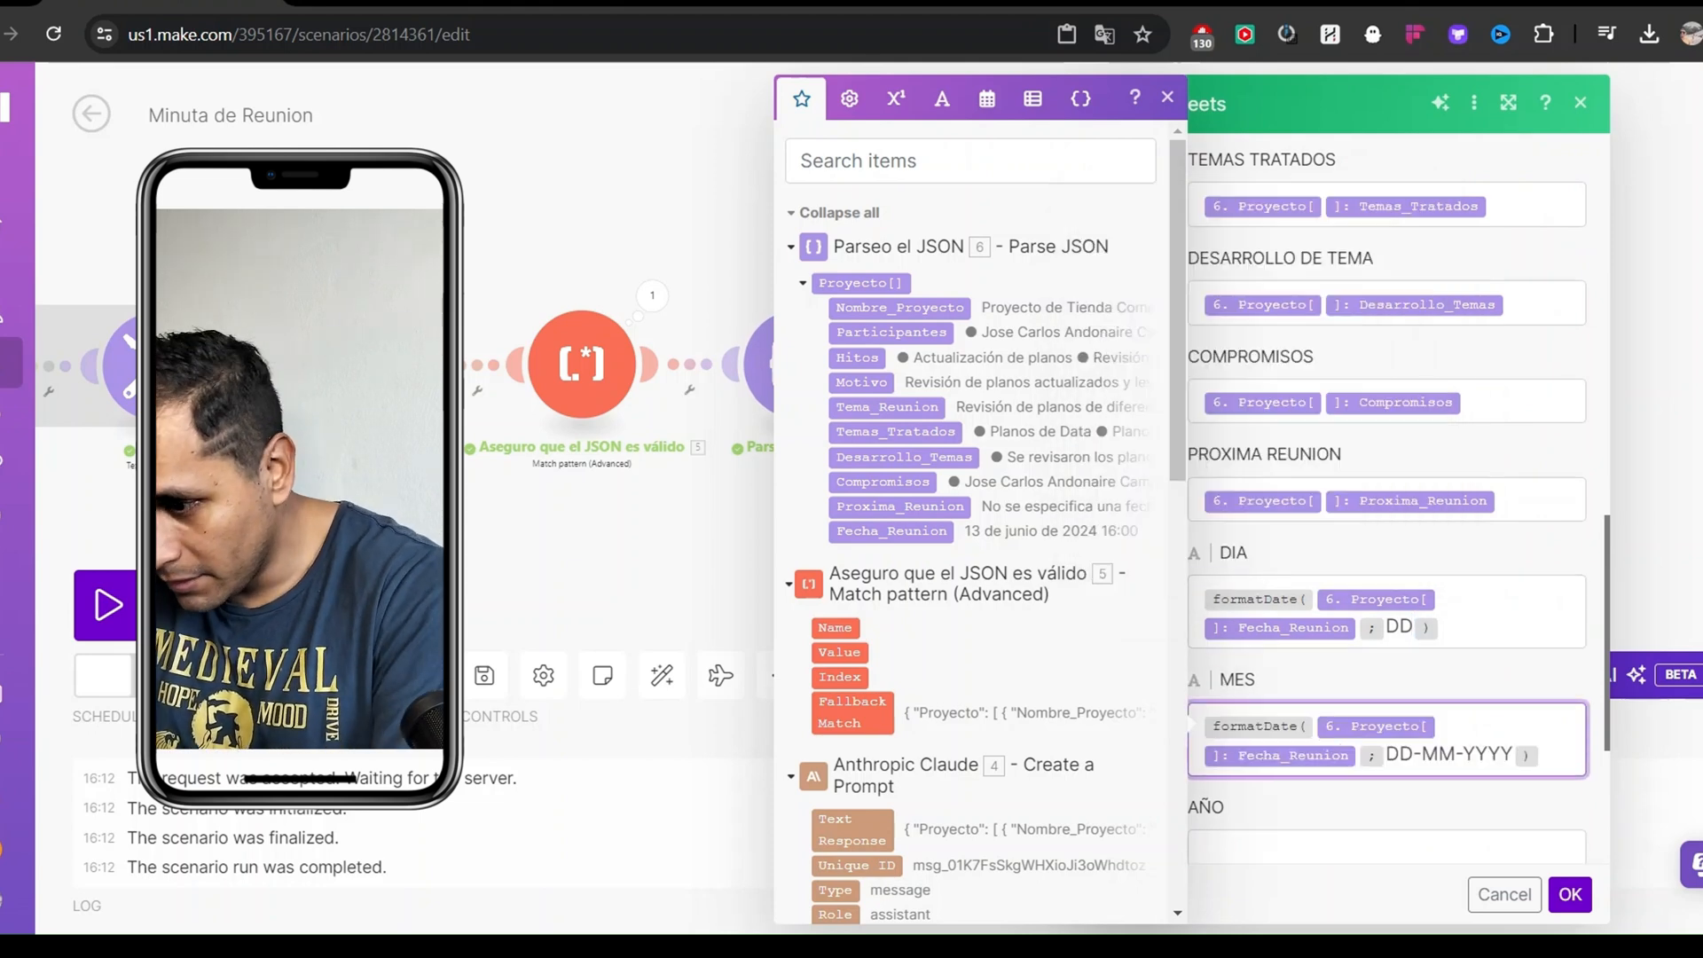
key("BackSpace")
left_click_drag(1422, 752, 1476, 753)
key("BackSpace")
Fill the AÑO value with the formatDate expression on Fecha_Reunion, using only YYYY as the format
scroll(1477, 753, "down", 1)
left_click(1454, 741)
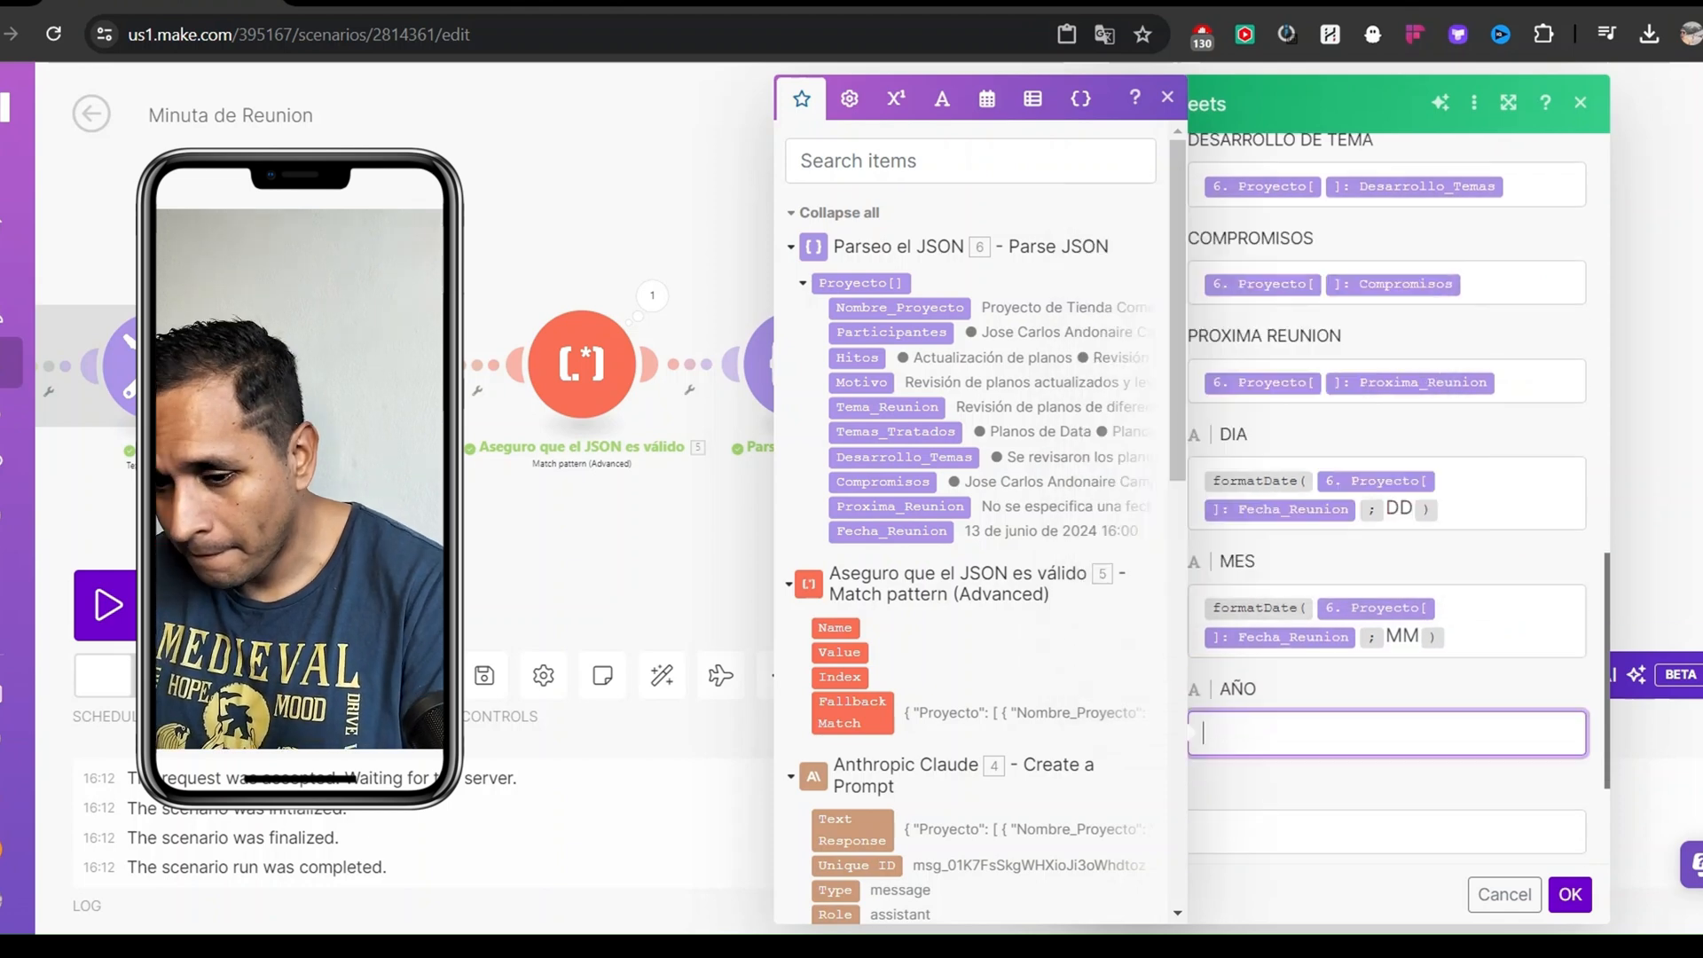
type("formatDate( 6. Proyecto[ ]: Fecha_Reunion ; DD-MM-YYYY )")
left_click(1420, 762)
key("BackSpace")
key("BackSpace")
key("BackSpace")
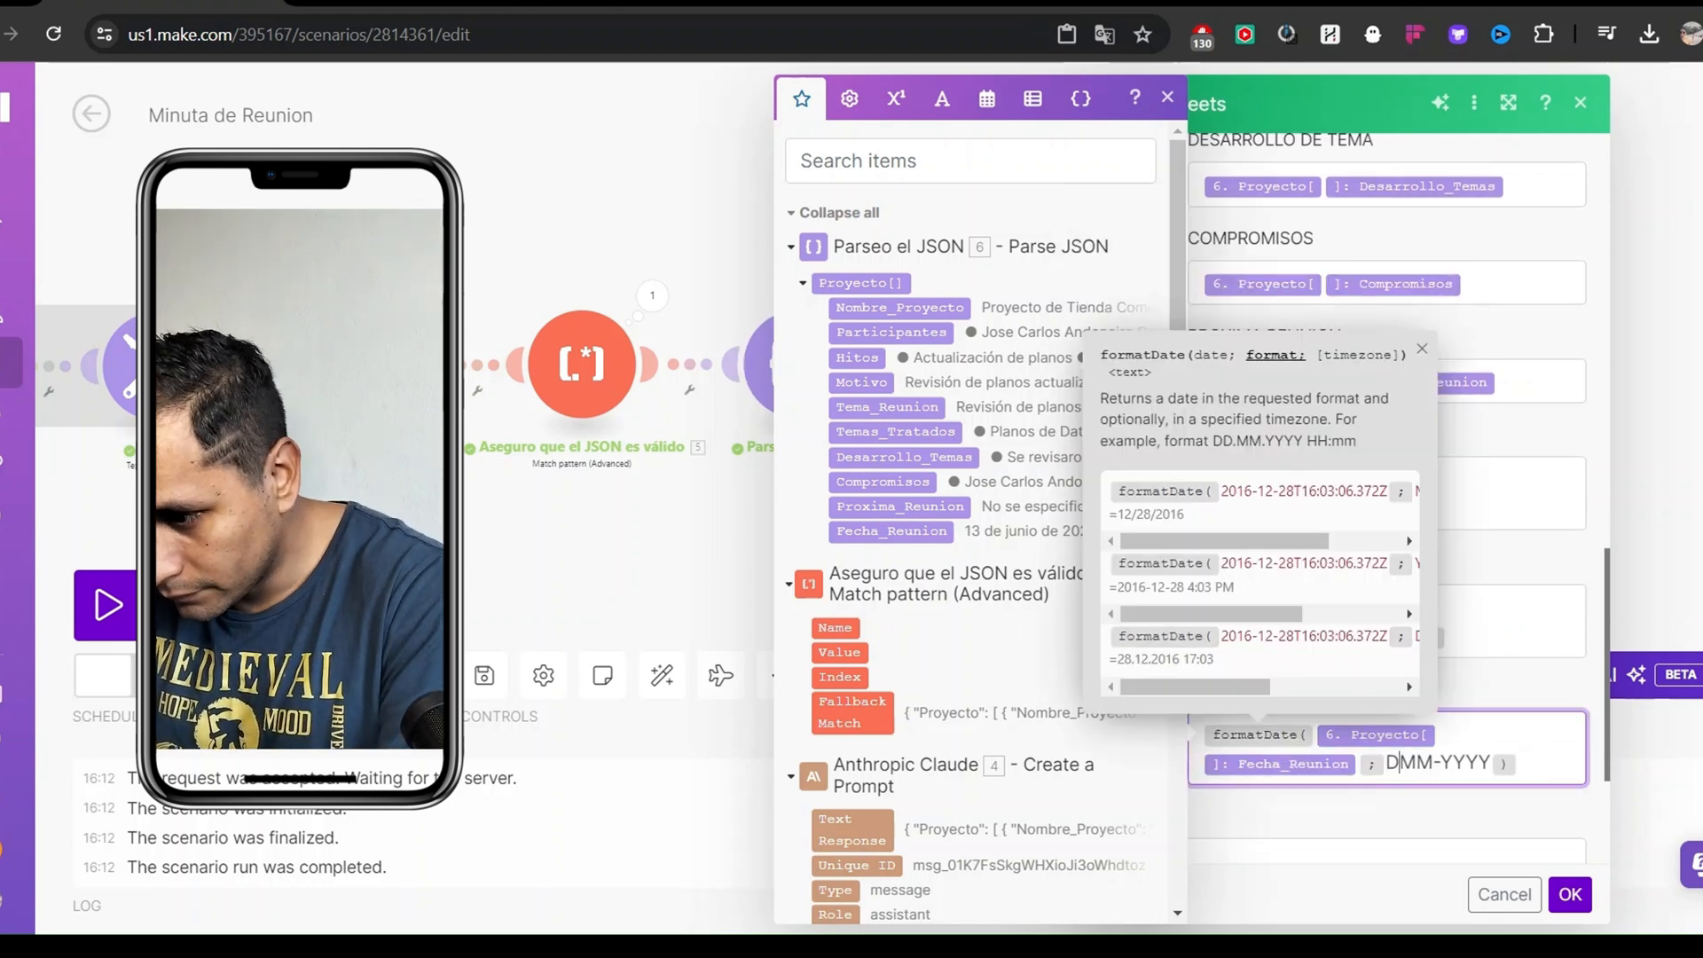
left_click(1429, 762)
key("BackSpace")
key("BackSpace")
key("BackSpace")
left_click(1458, 817)
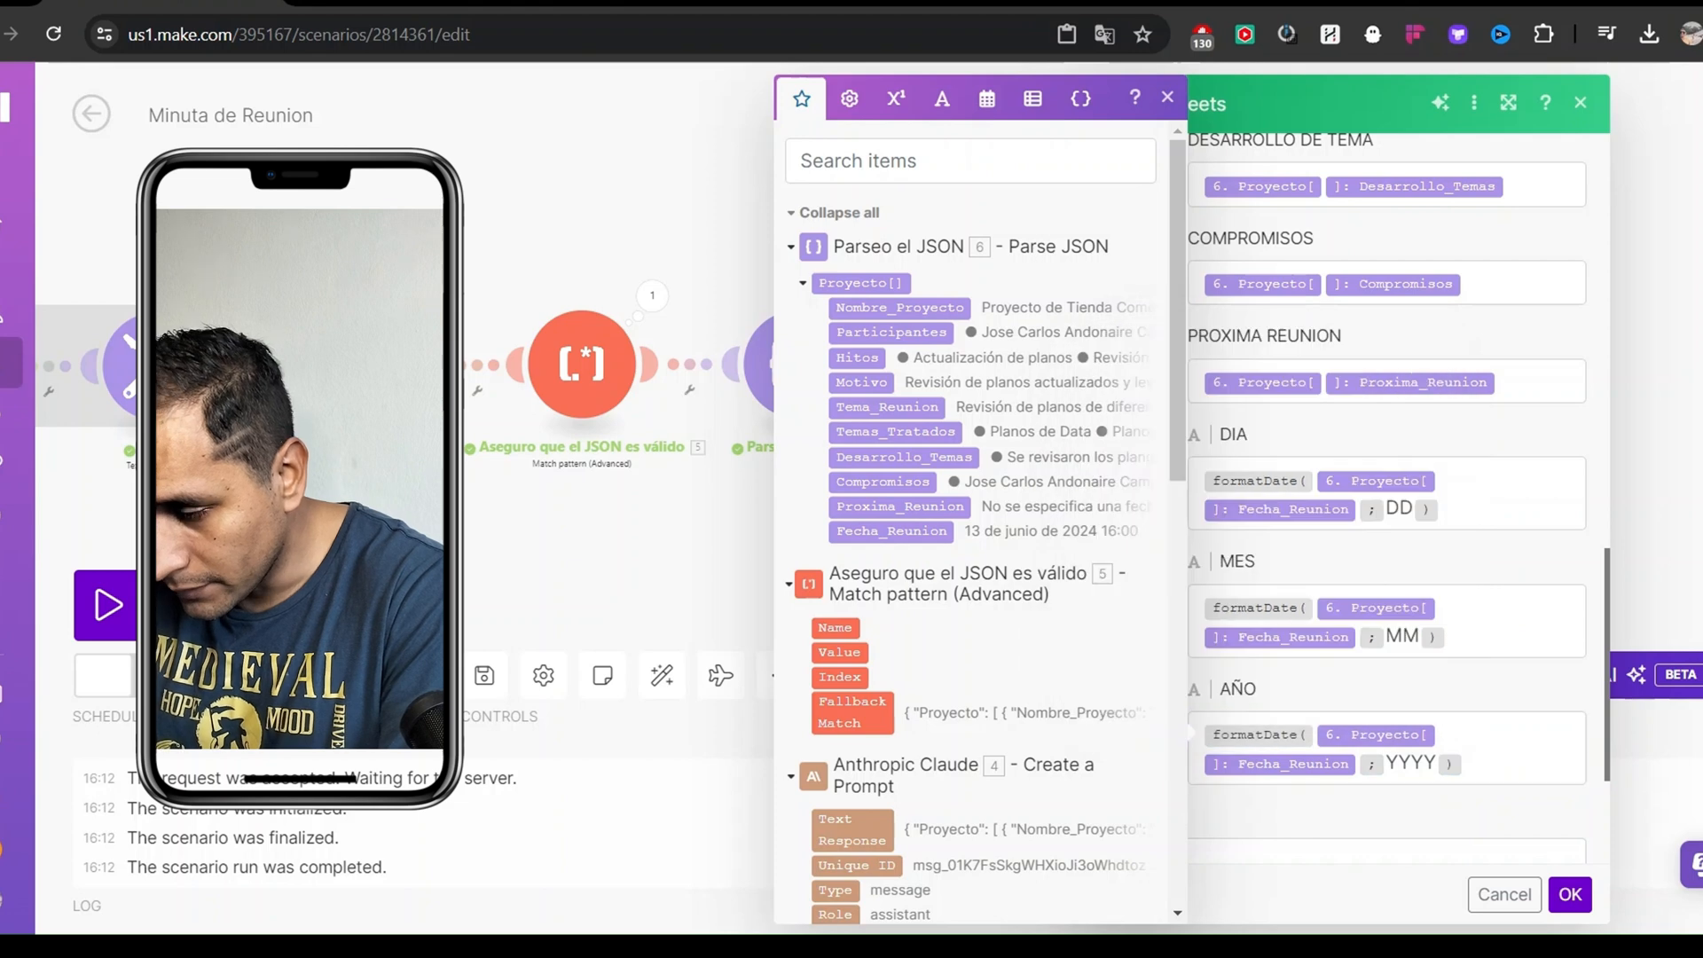
Title the new spreadsheet "Minuta de Reunion_" followed by the parsed Nombre_Proyecto and an underscore
scroll(1490, 729, "down", 3)
left_click(1366, 605)
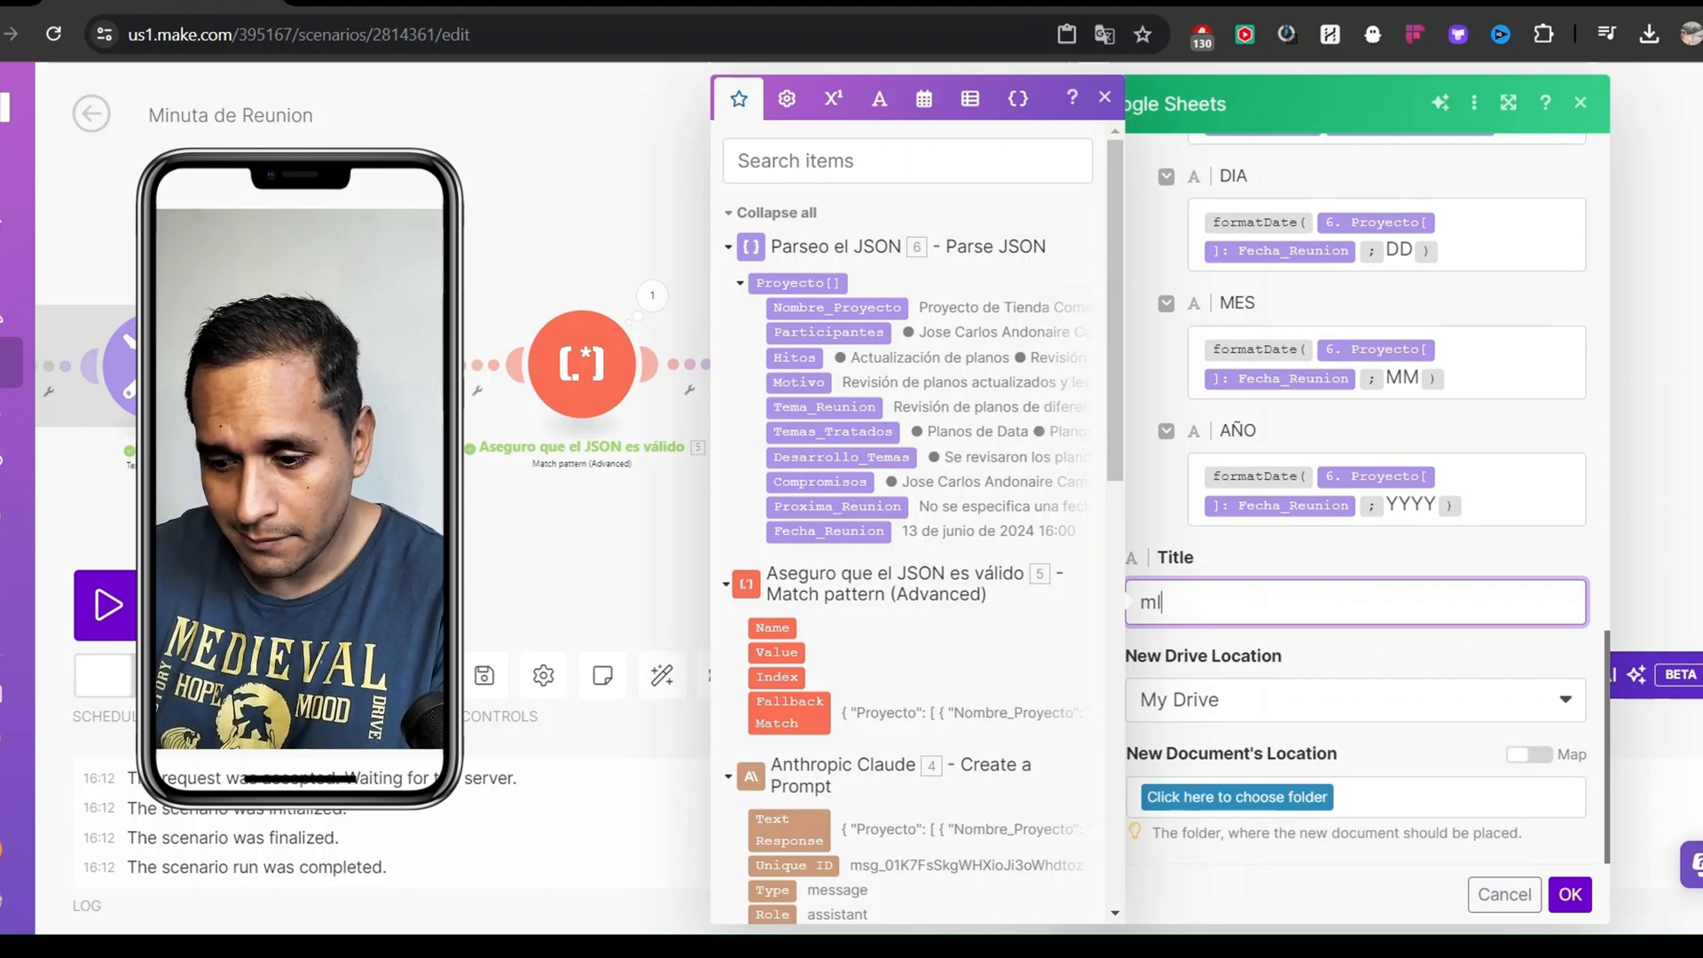
key("BackSpace")
key("BackSpace")
key("BackSpace")
key("BackSpace")
key("BackSpace")
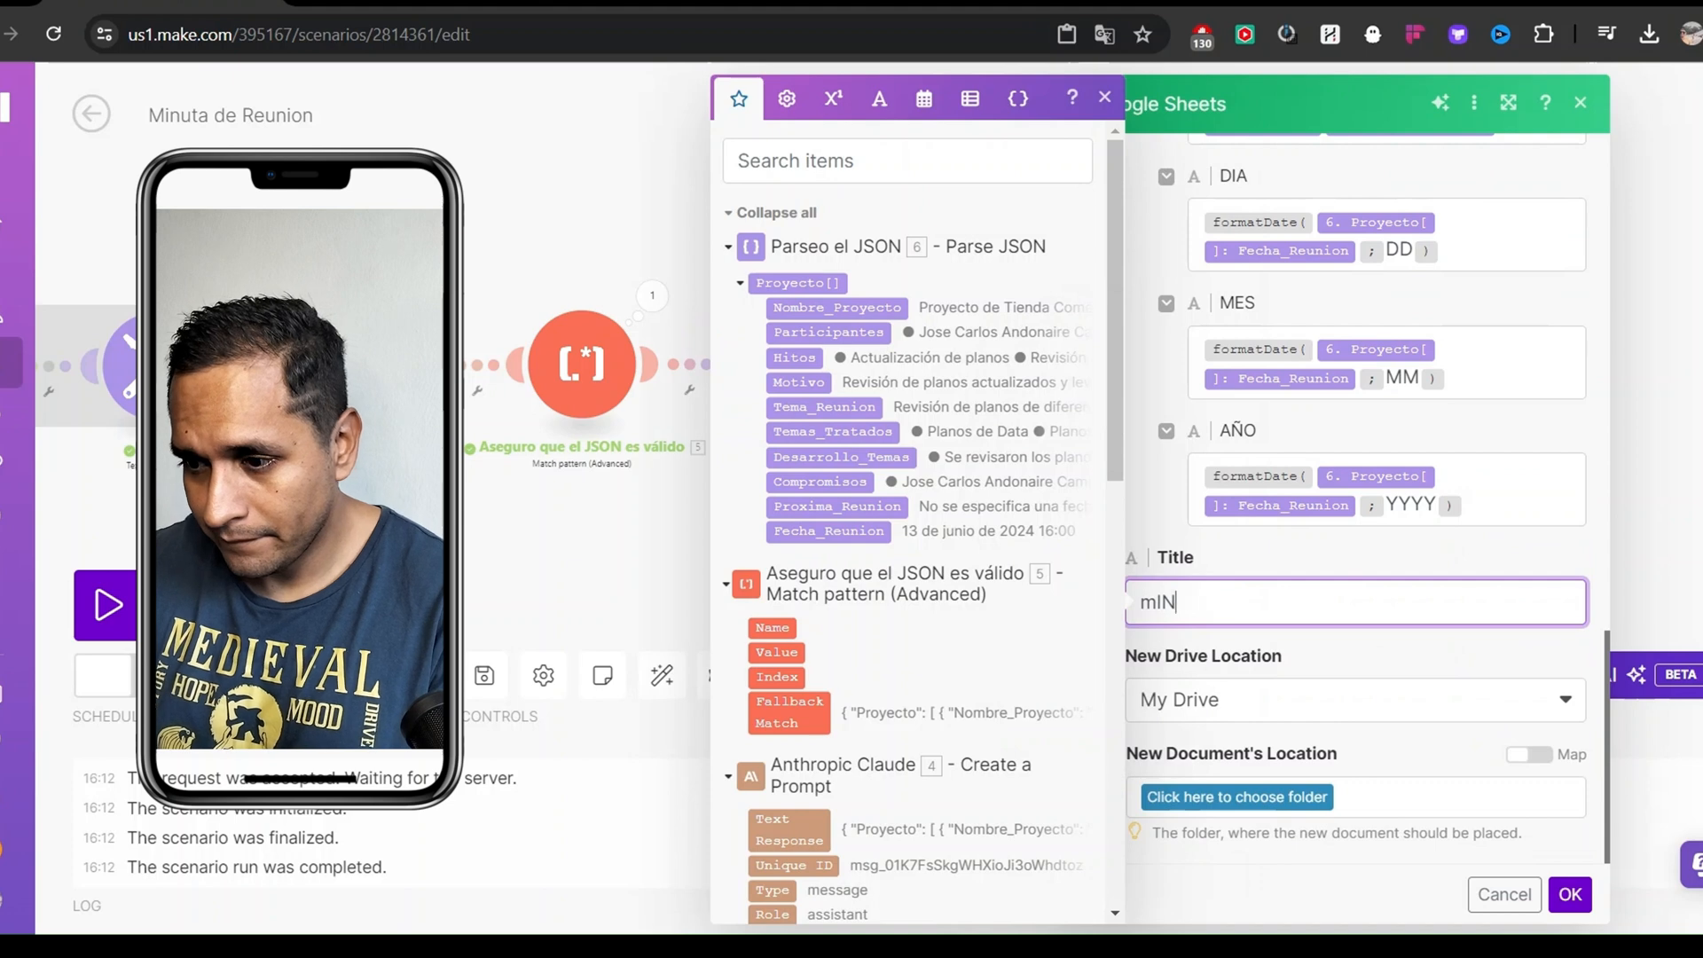
type("de ")
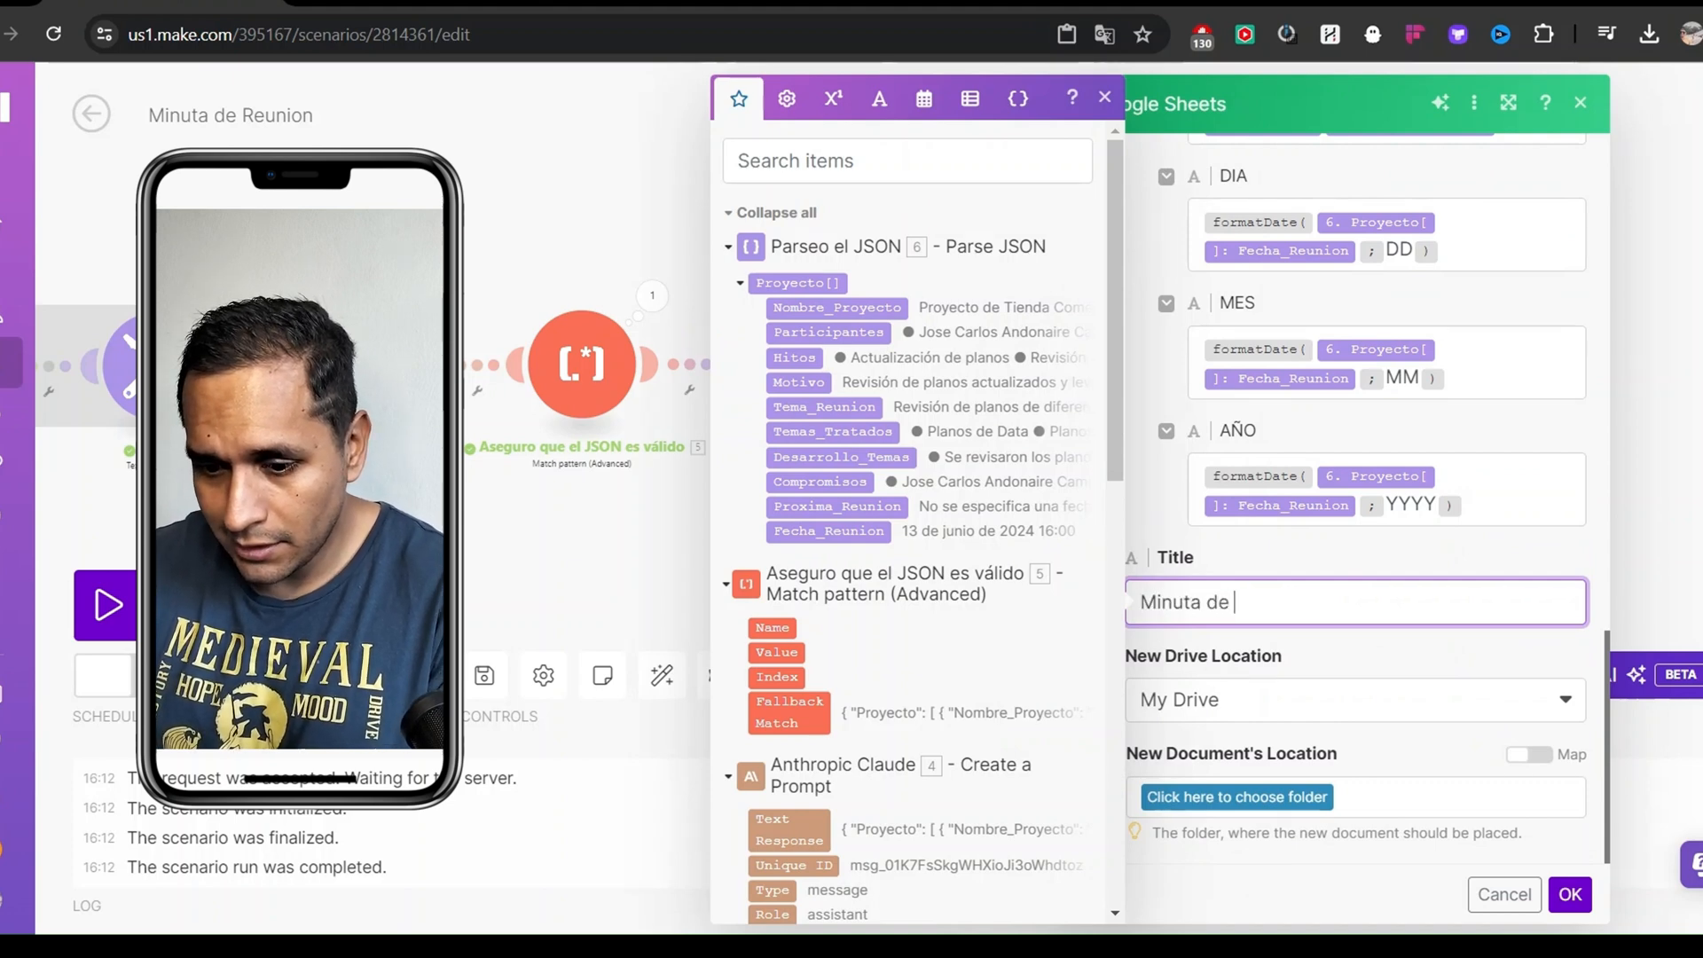
type("reuni")
key("BackSpace")
key("BackSpace")
key("BackSpace")
key("BackSpace")
key("BackSpace")
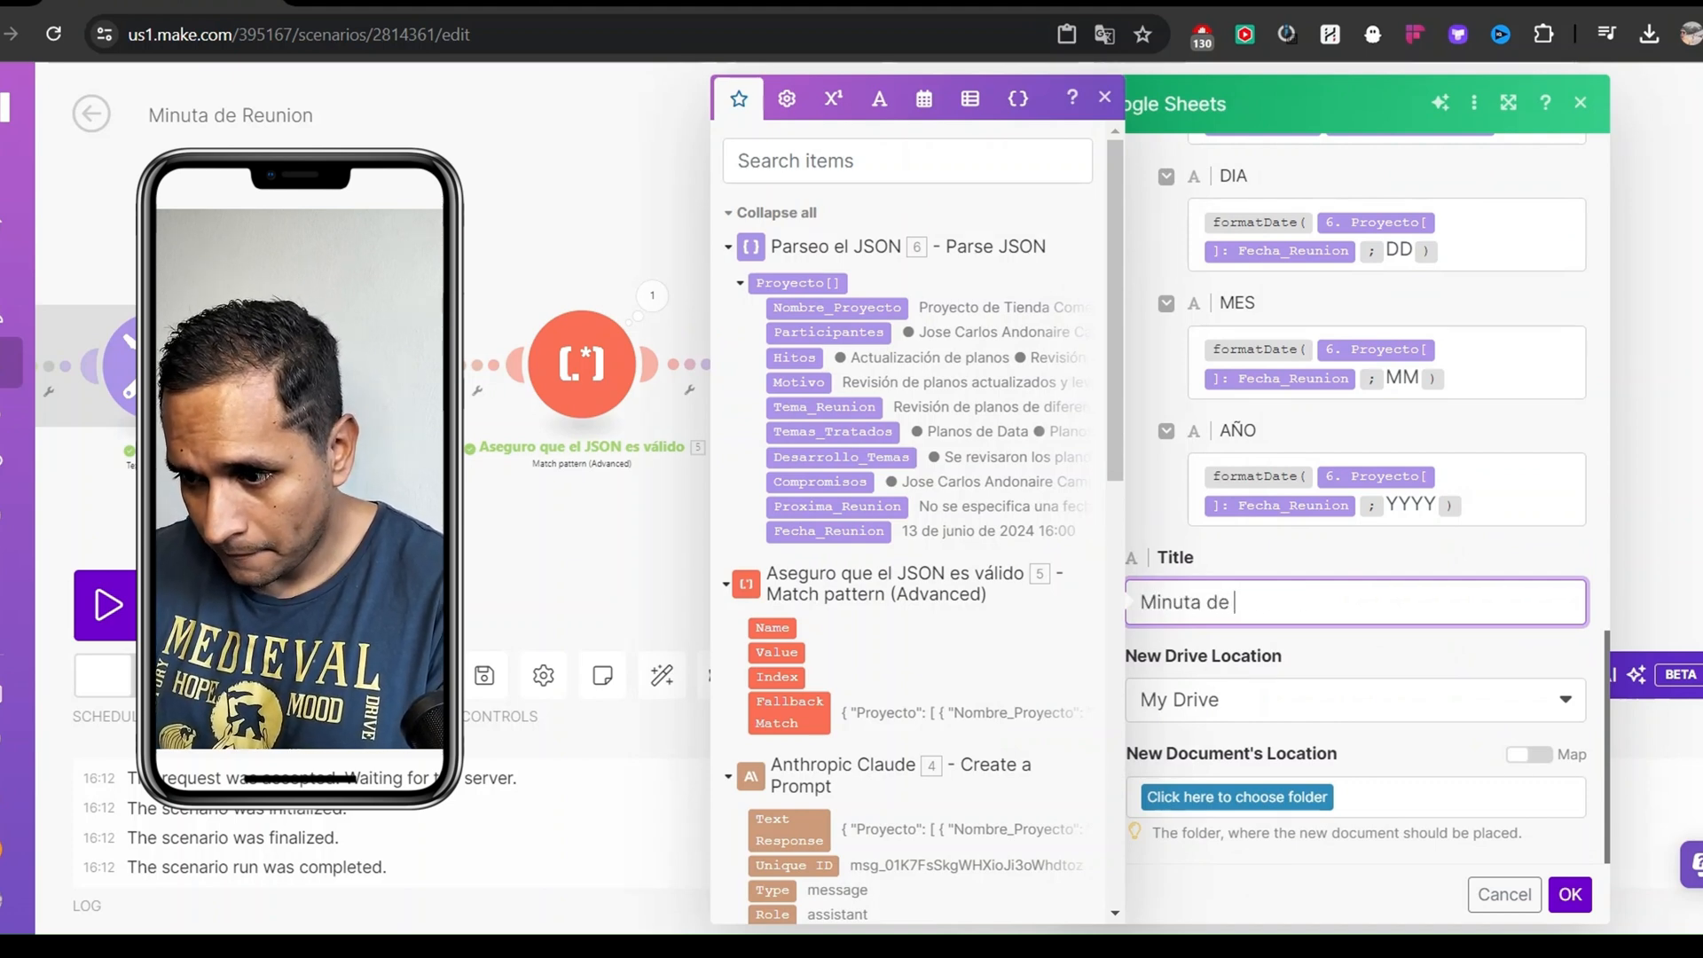
type("Reunion_")
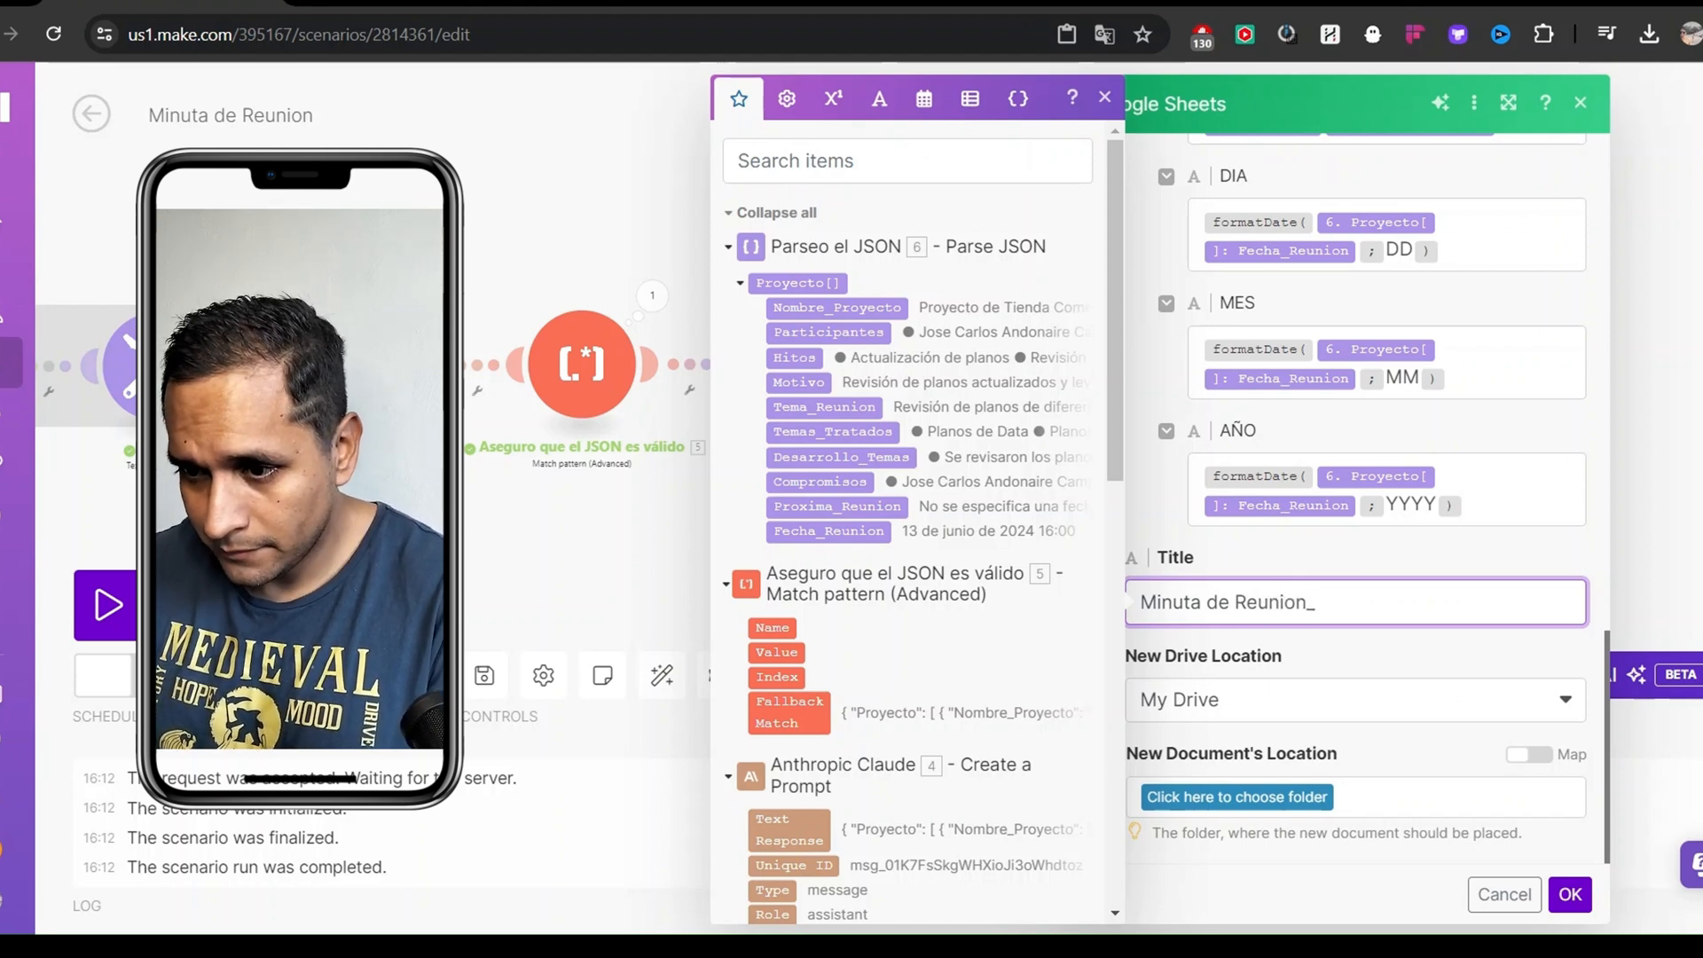
left_click(837, 307)
type("_Proyecto_")
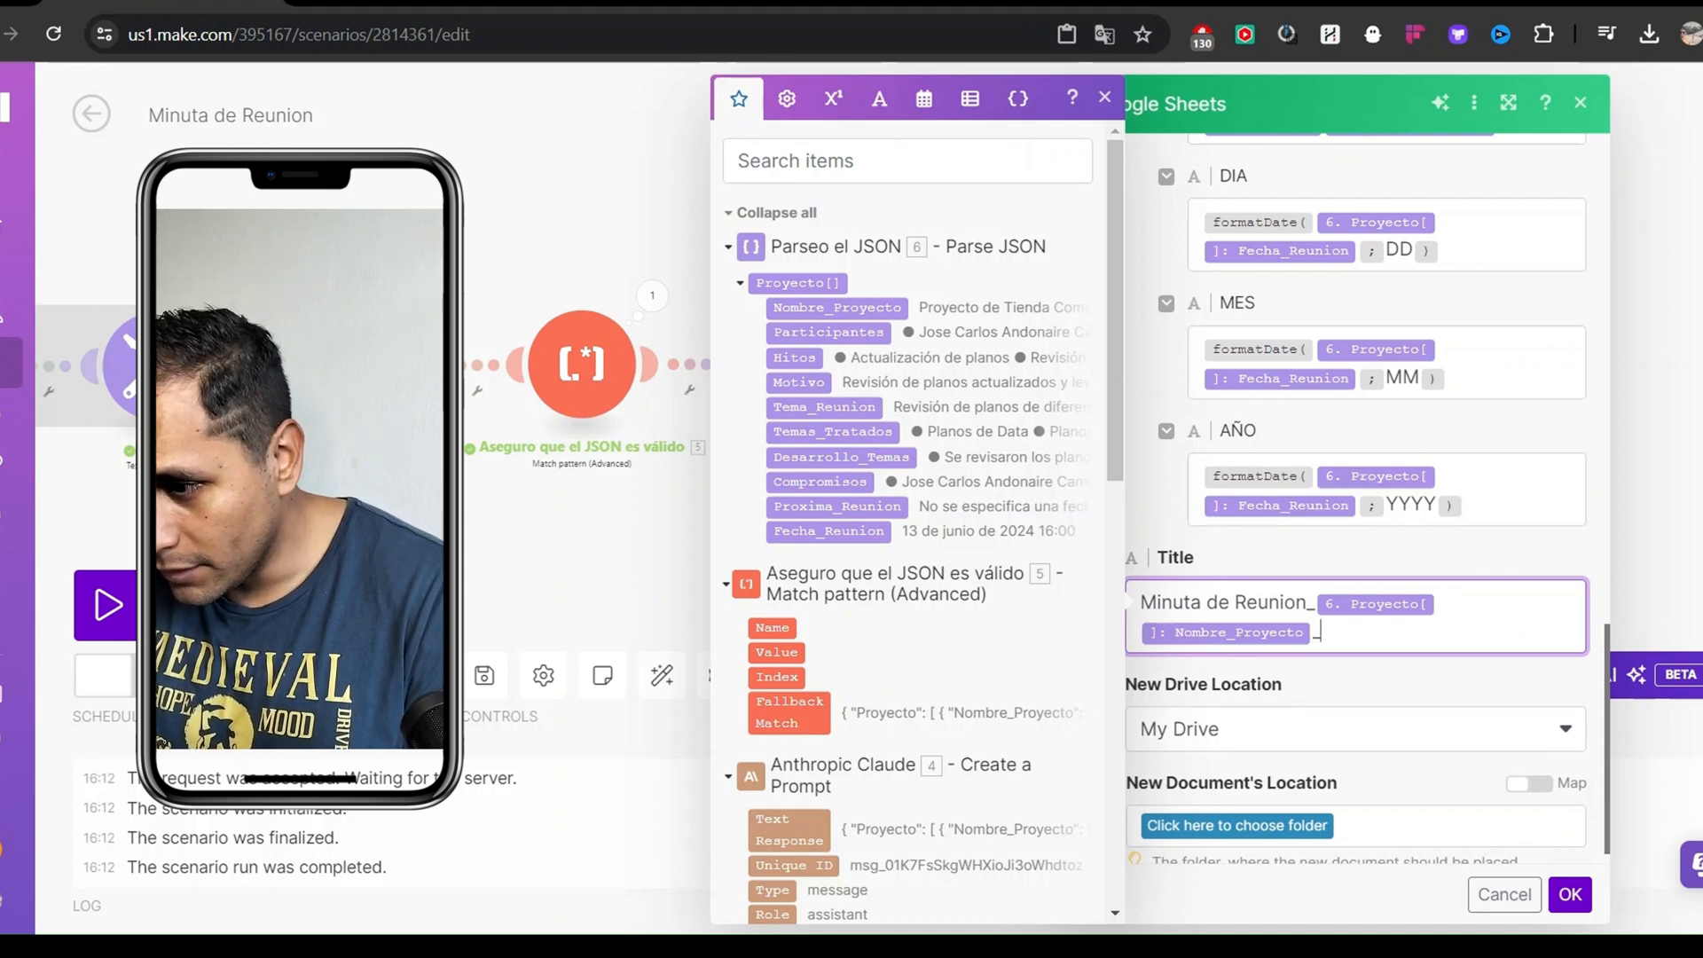
Append the formatDate expression on Fecha_Reunion with format DD-MM-YYYY to the end of the spreadsheet title
scroll(1419, 479, "up", 10)
left_click_drag(1553, 503, 1199, 469)
key("ctrl+c")
scroll(1451, 494, "down", 10)
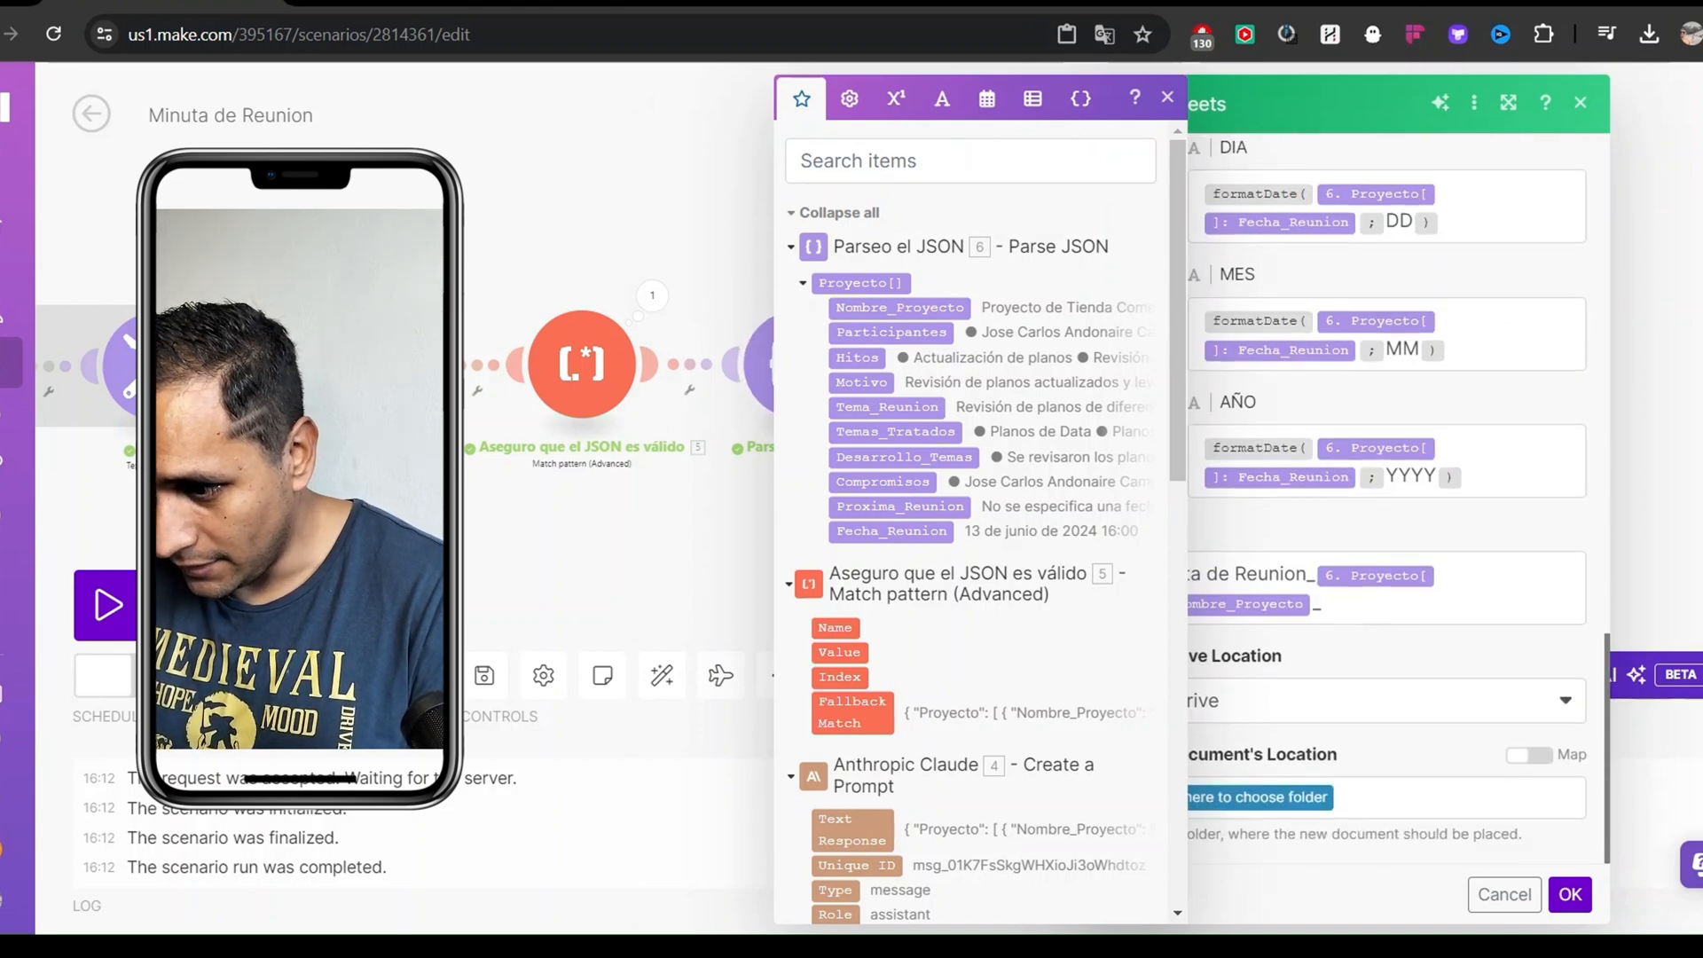
left_click(1366, 605)
key("ctrl+v")
scroll(1366, 605, "down", 2)
left_click(1414, 646)
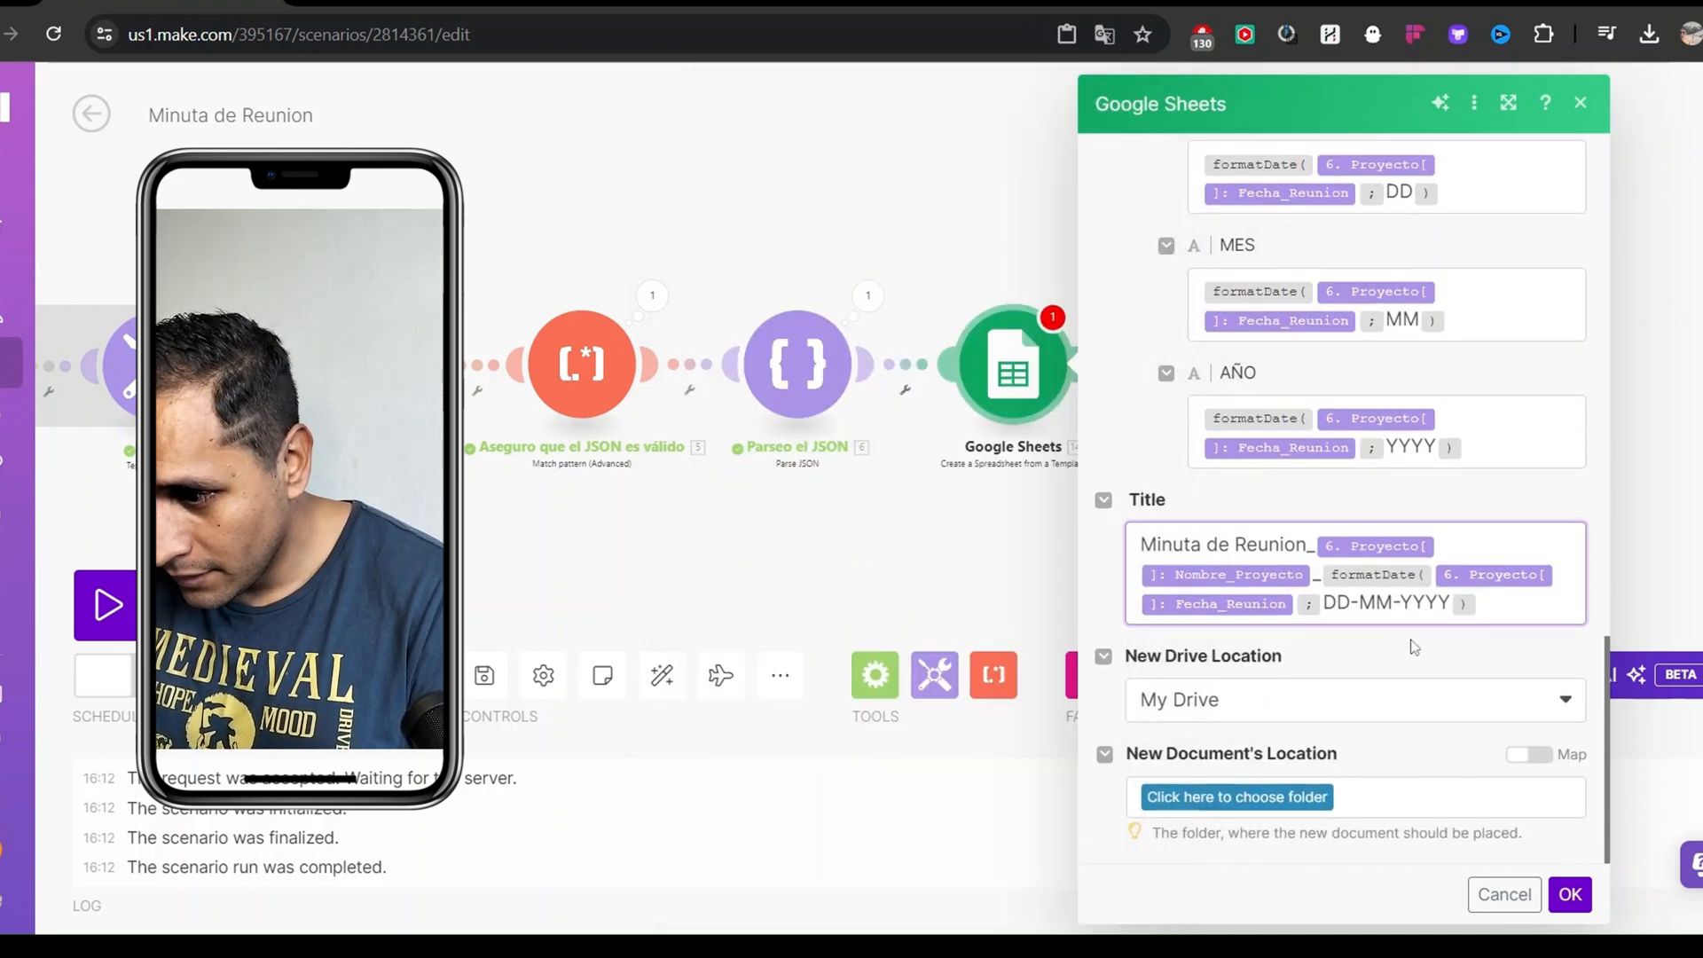
Set the new document's location to "YOUTUBE / Data para Skooll / Actas de Reunion Automatica" and save the module settings
left_click(1277, 798)
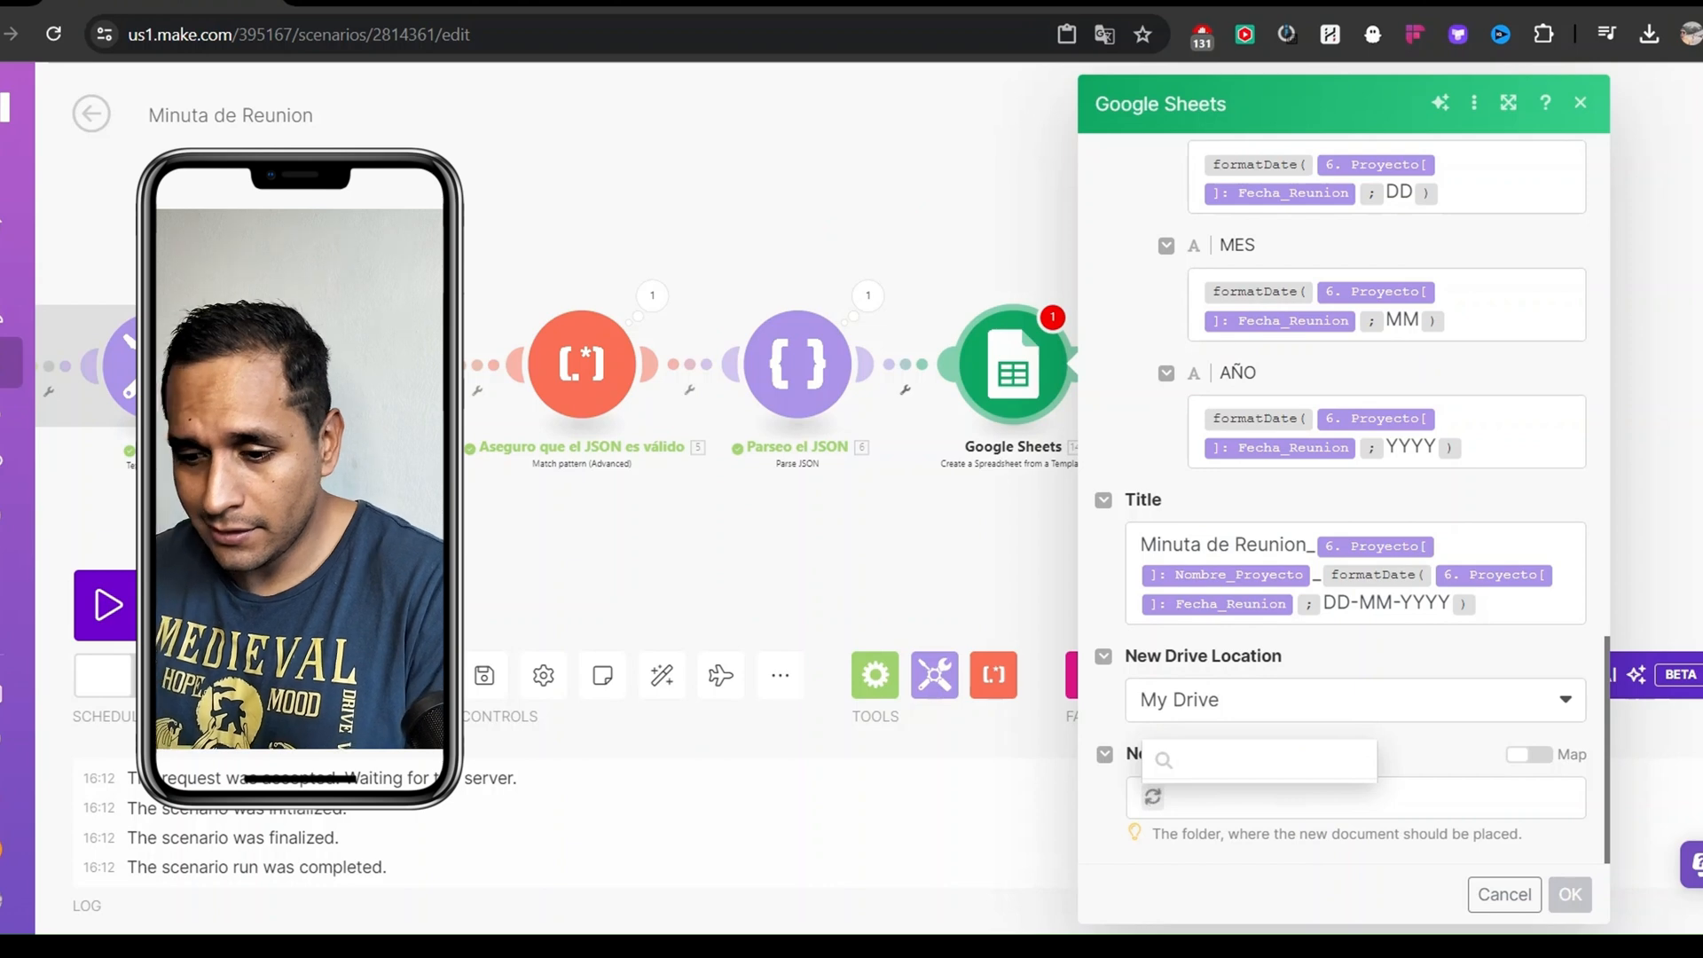
type("youtu")
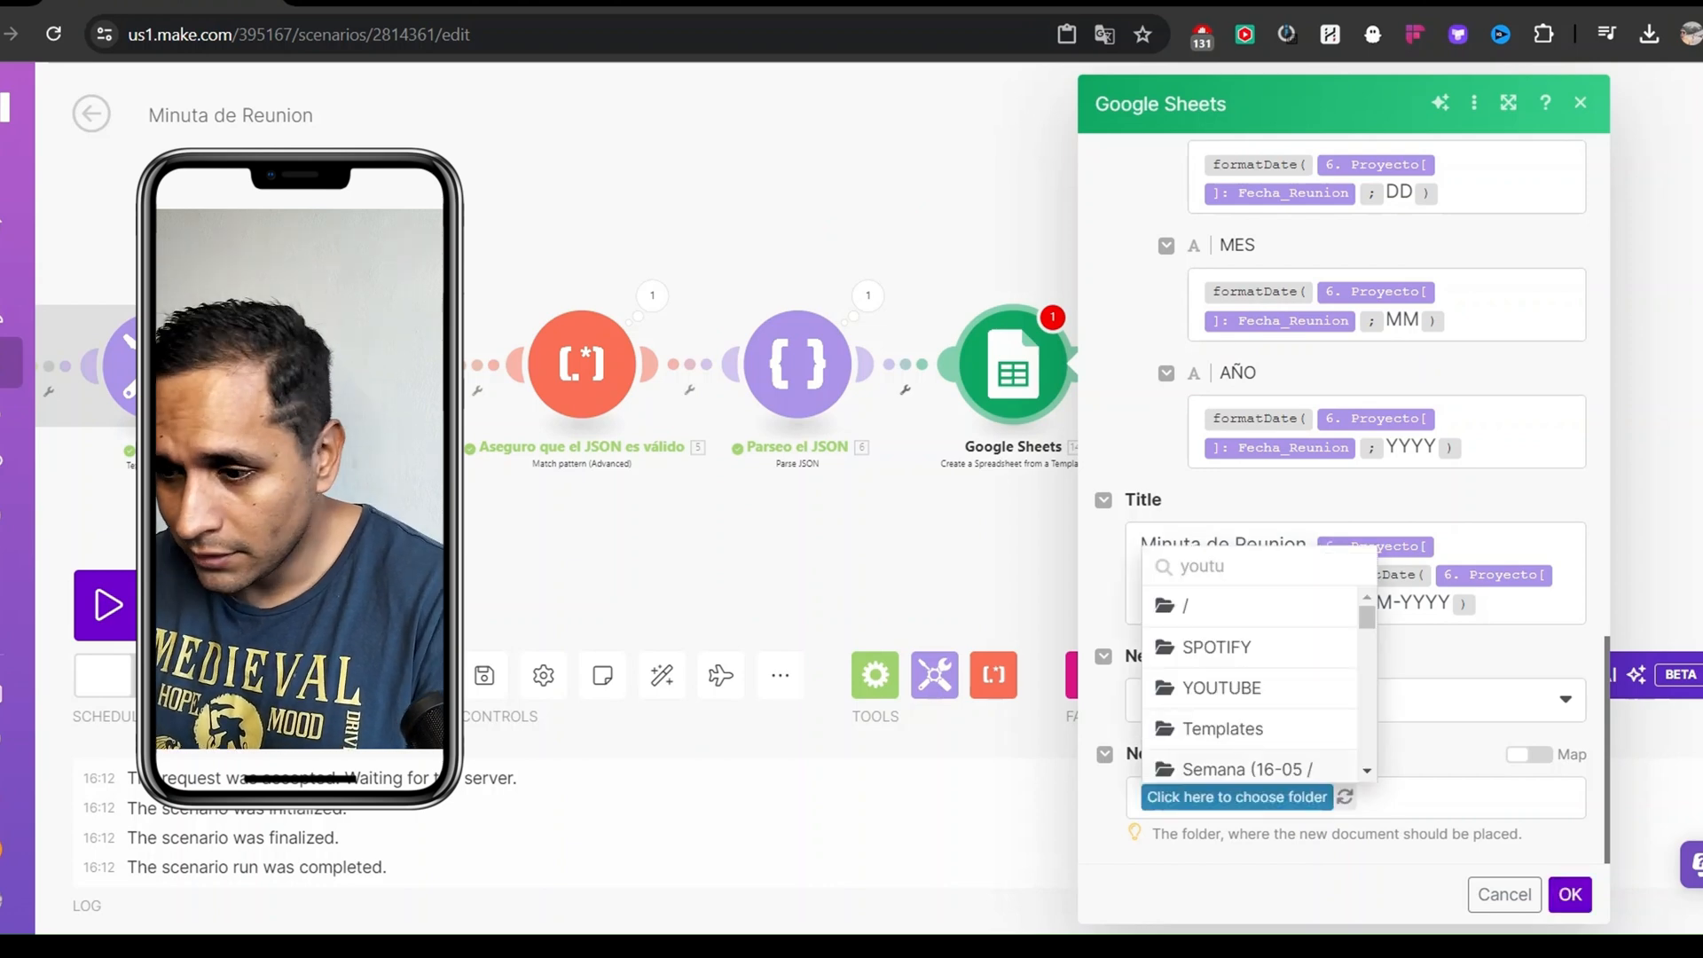
left_click(1232, 688)
left_click(1295, 797)
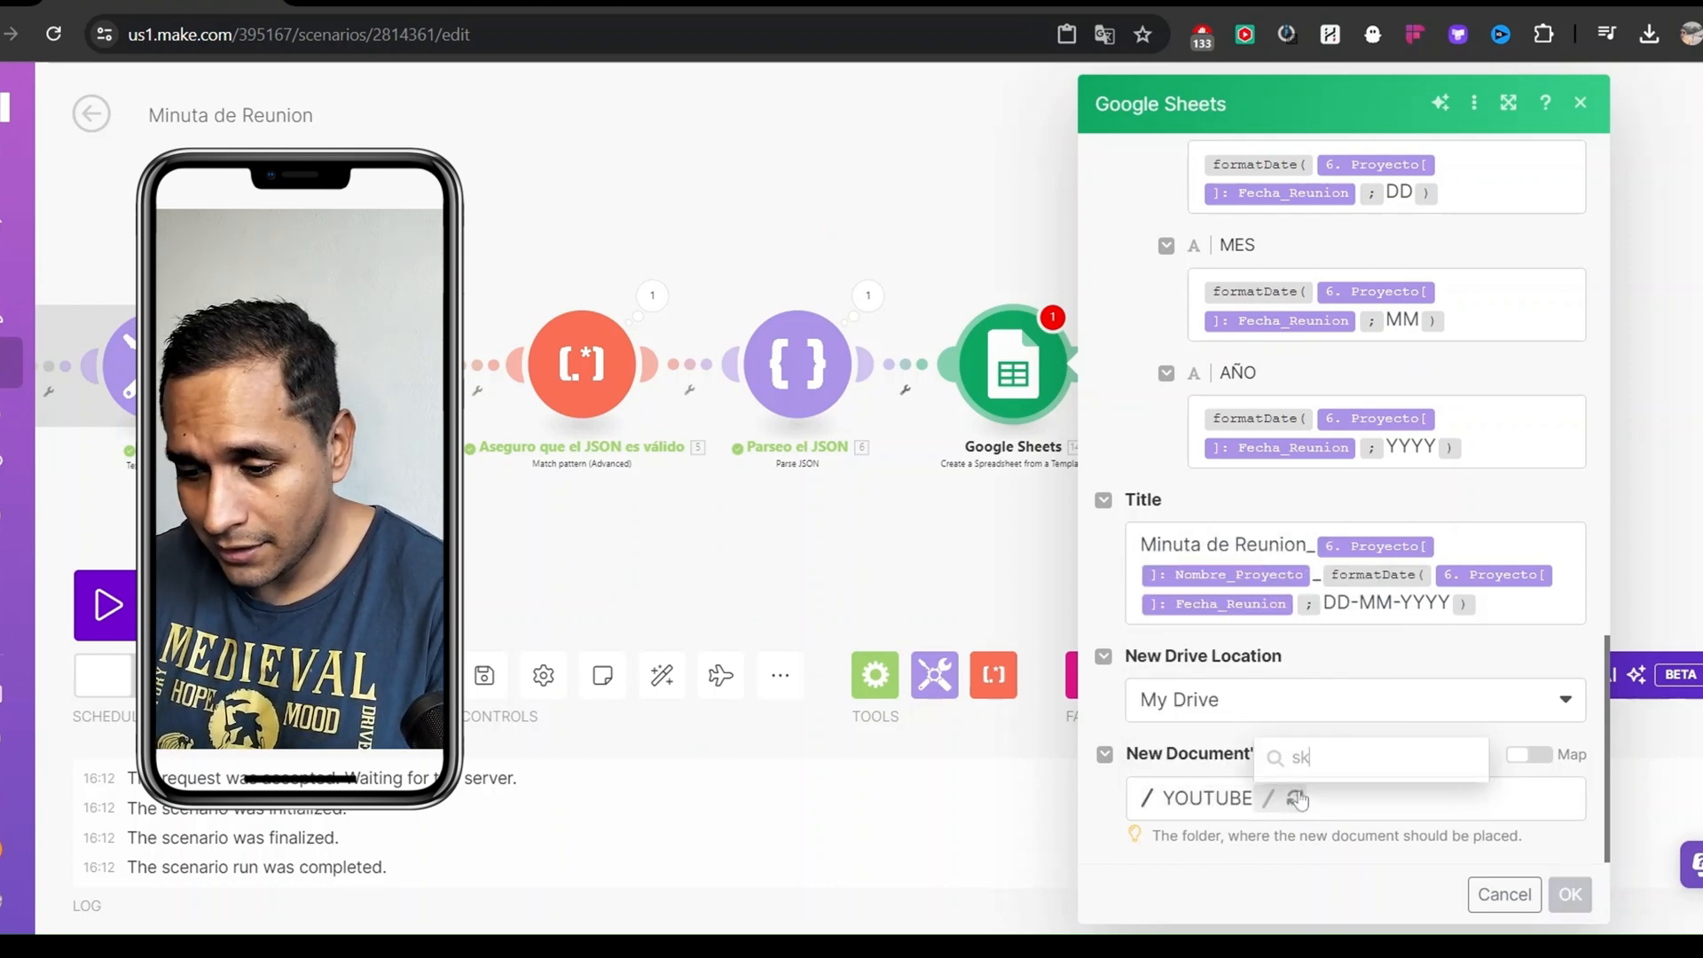
left_click(1357, 639)
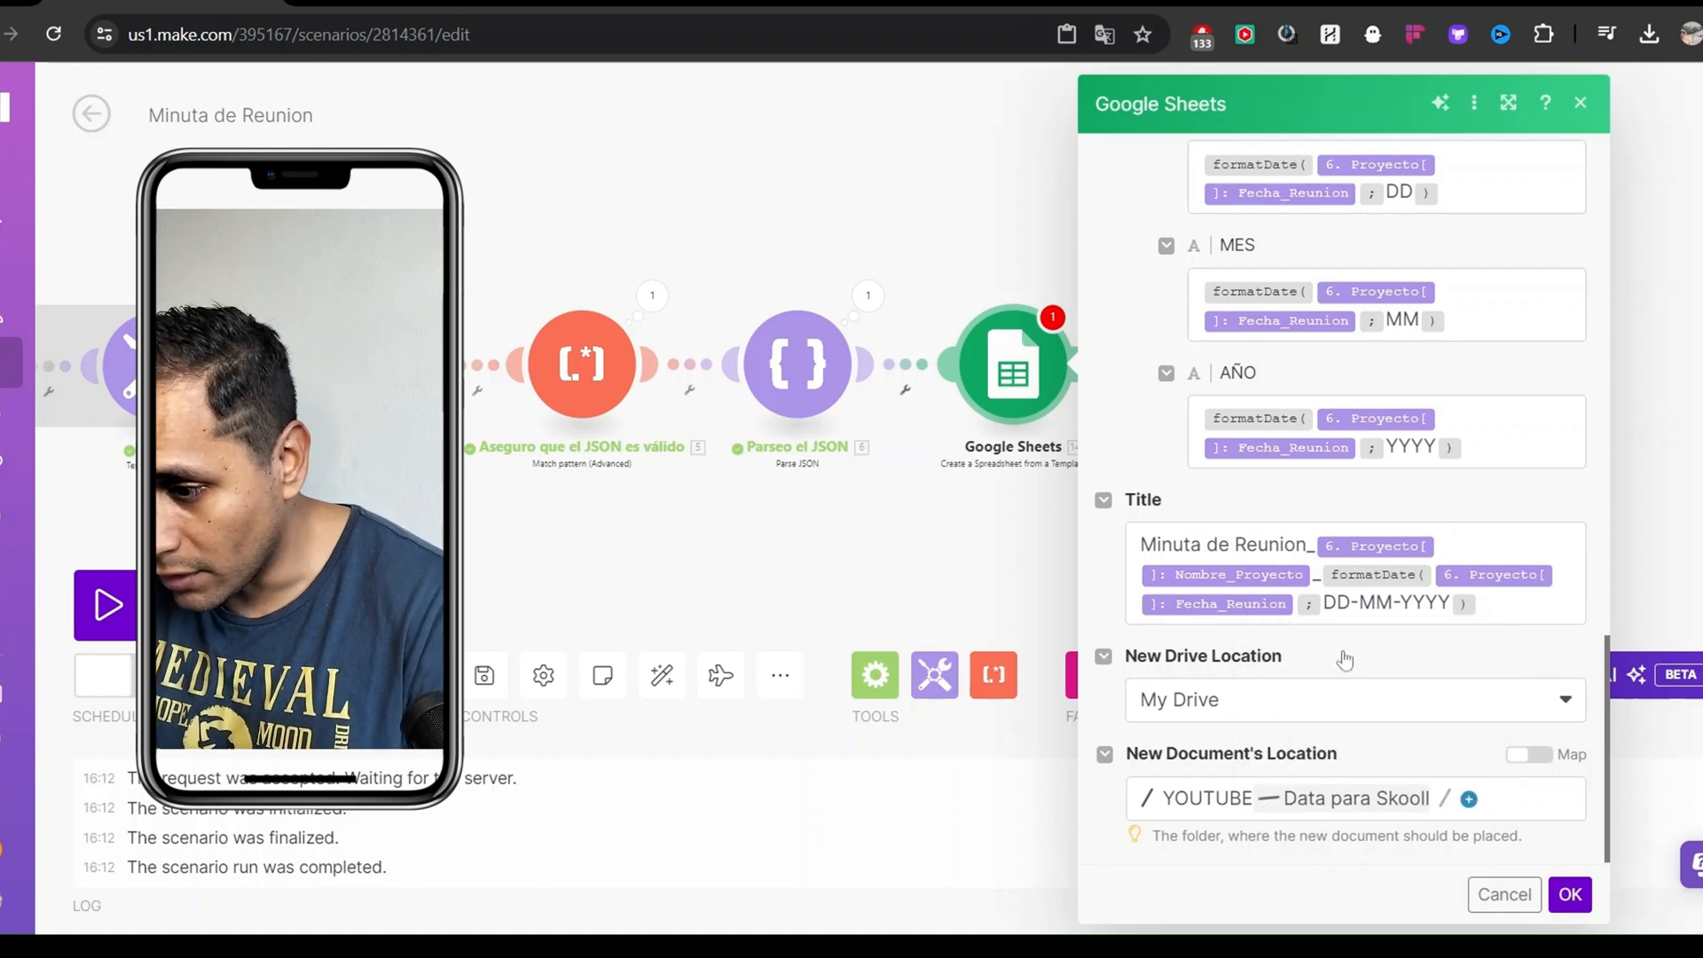
left_click(1441, 798)
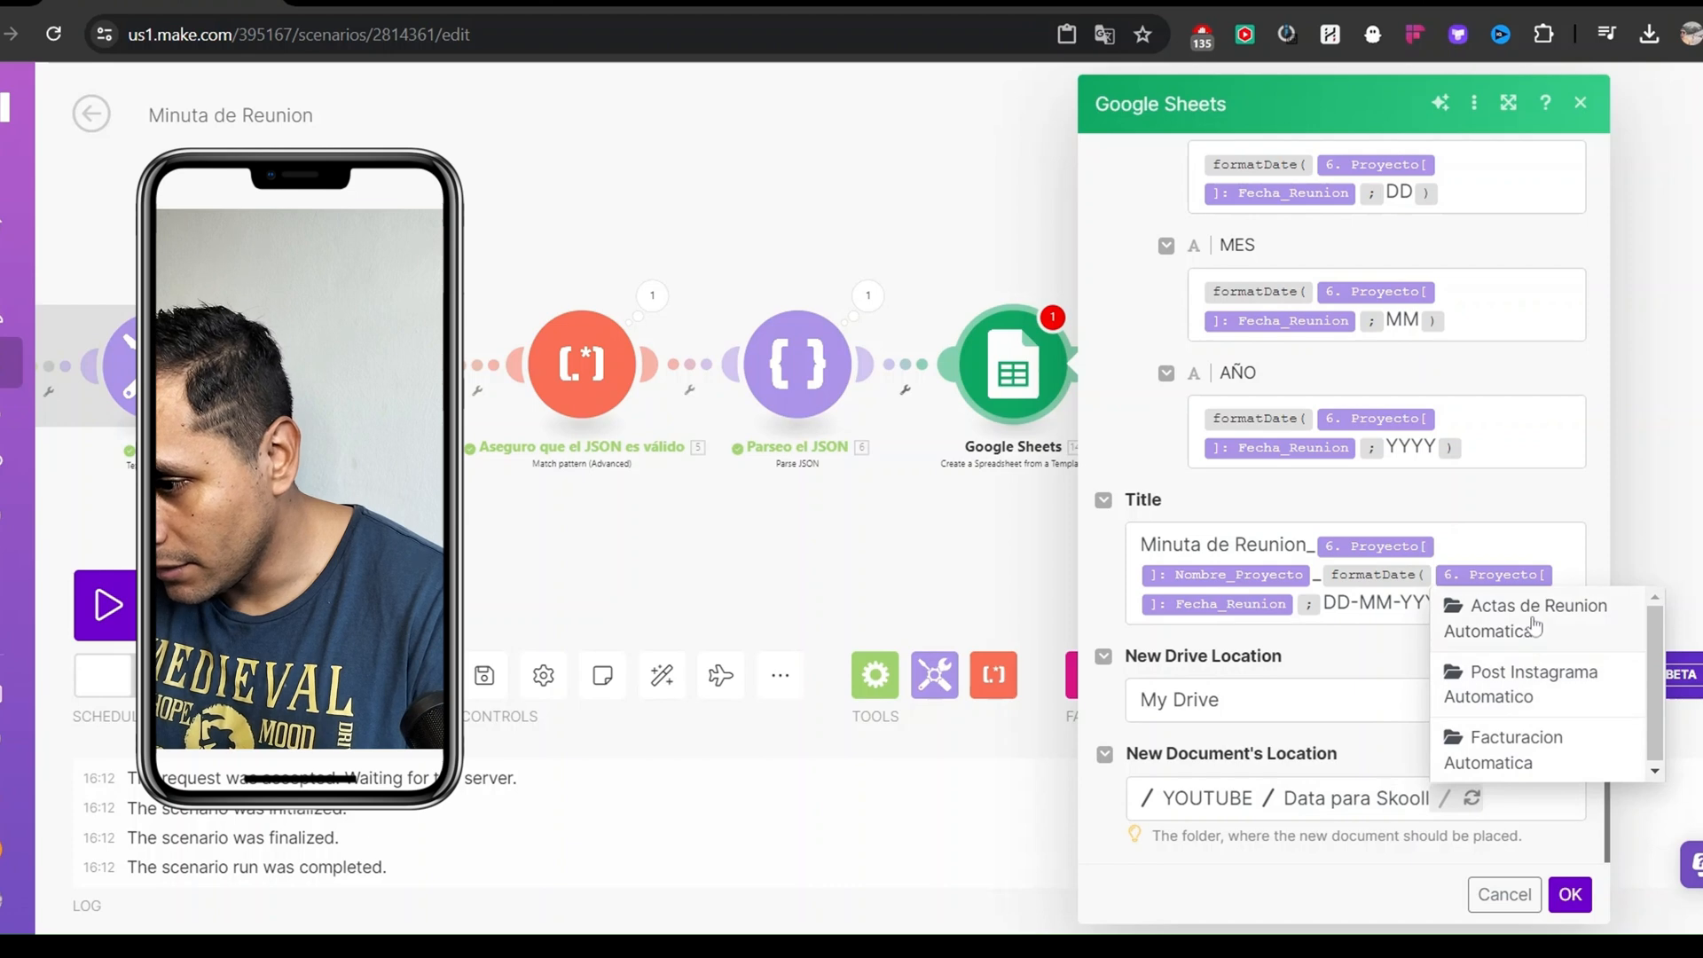
left_click(1533, 633)
left_click(1569, 895)
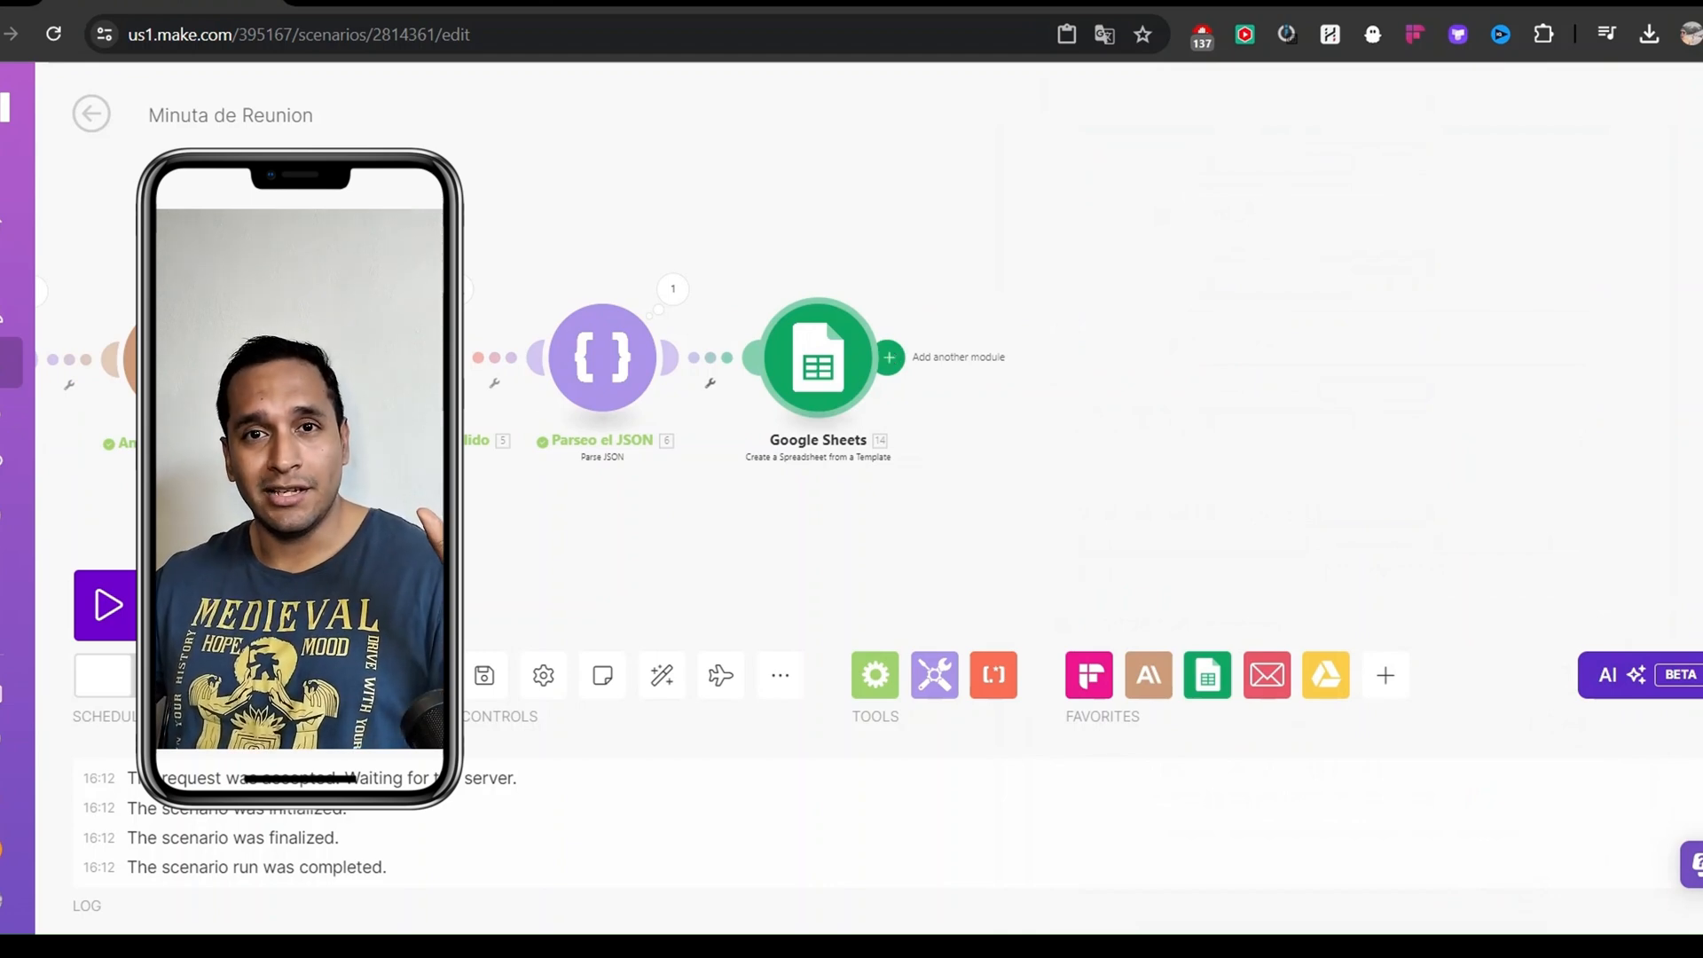
Add an Email "Send an Email" module after the Google Sheets module
left_click(889, 357)
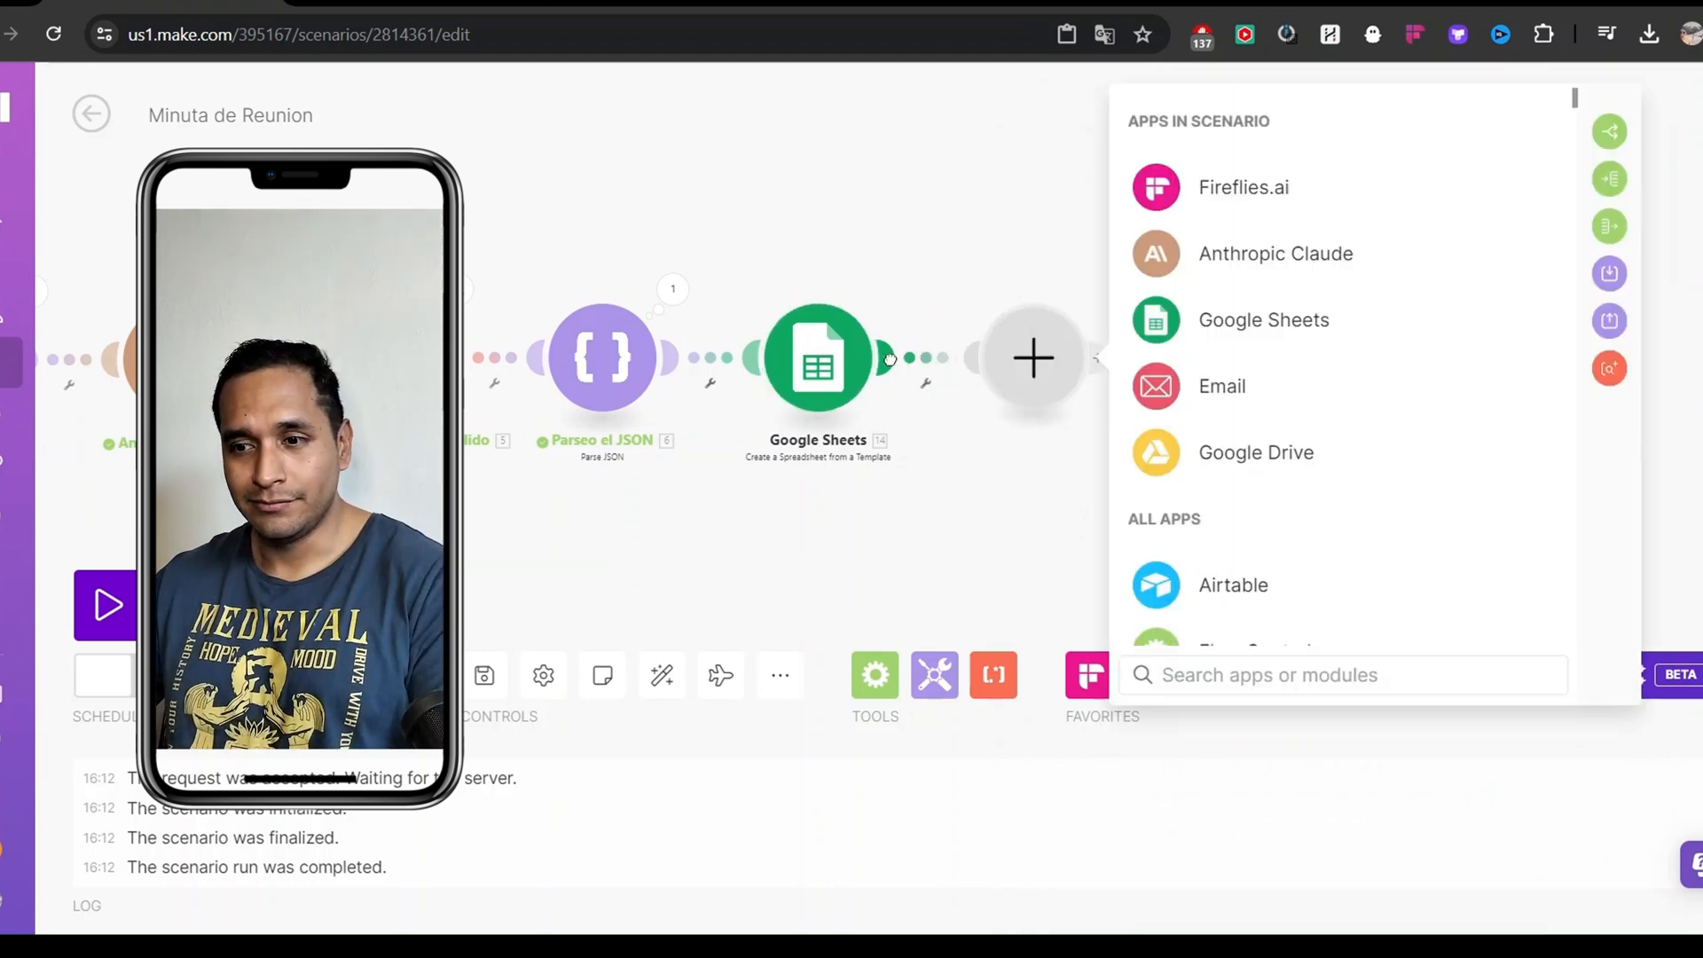
left_click(1211, 385)
scroll(1233, 373, "down", 5)
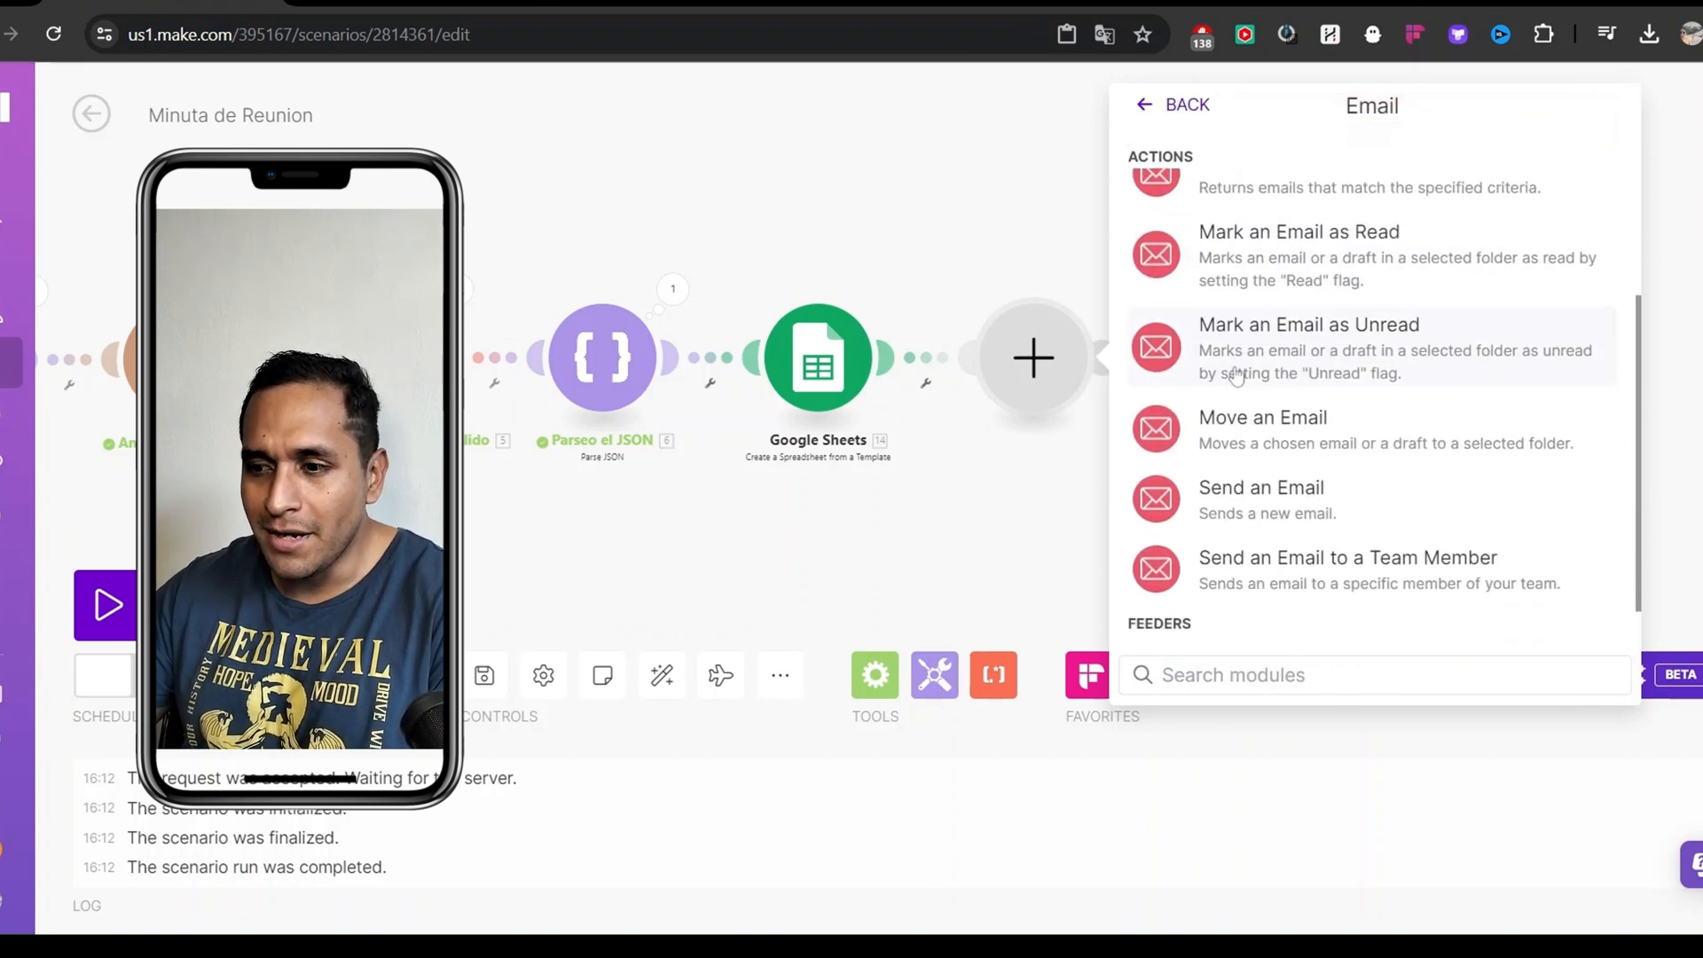
scroll(1235, 601, "up", 3)
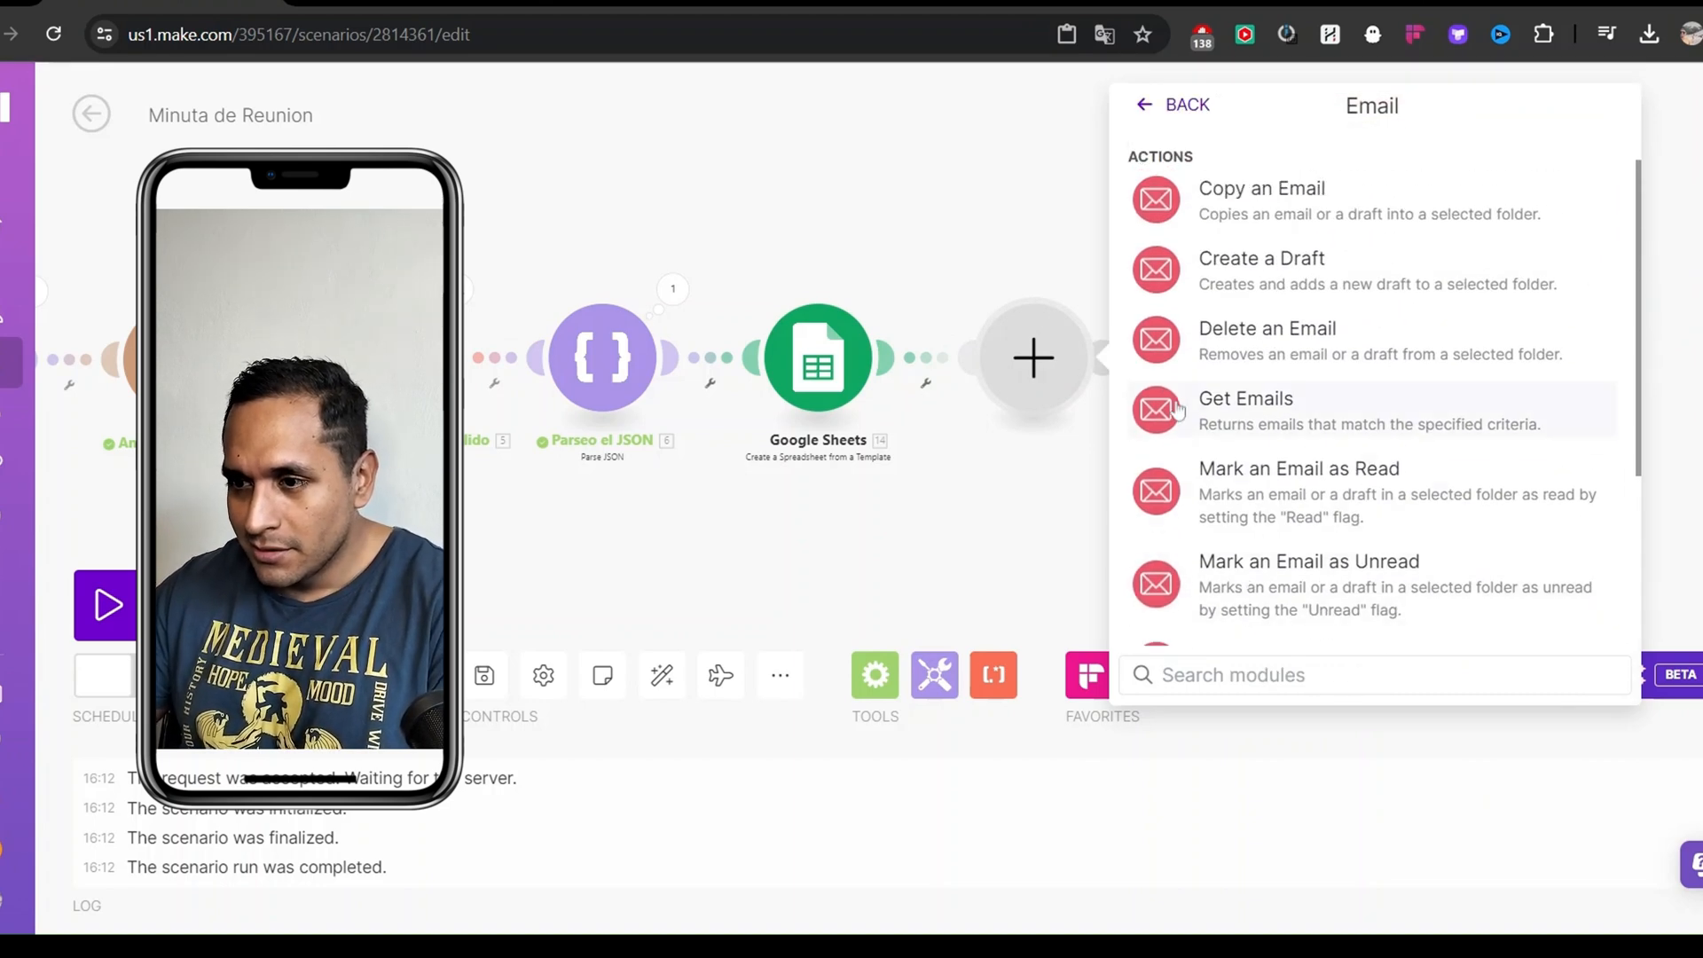
scroll(1237, 408, "down", 4)
scroll(1230, 471, "up", 4)
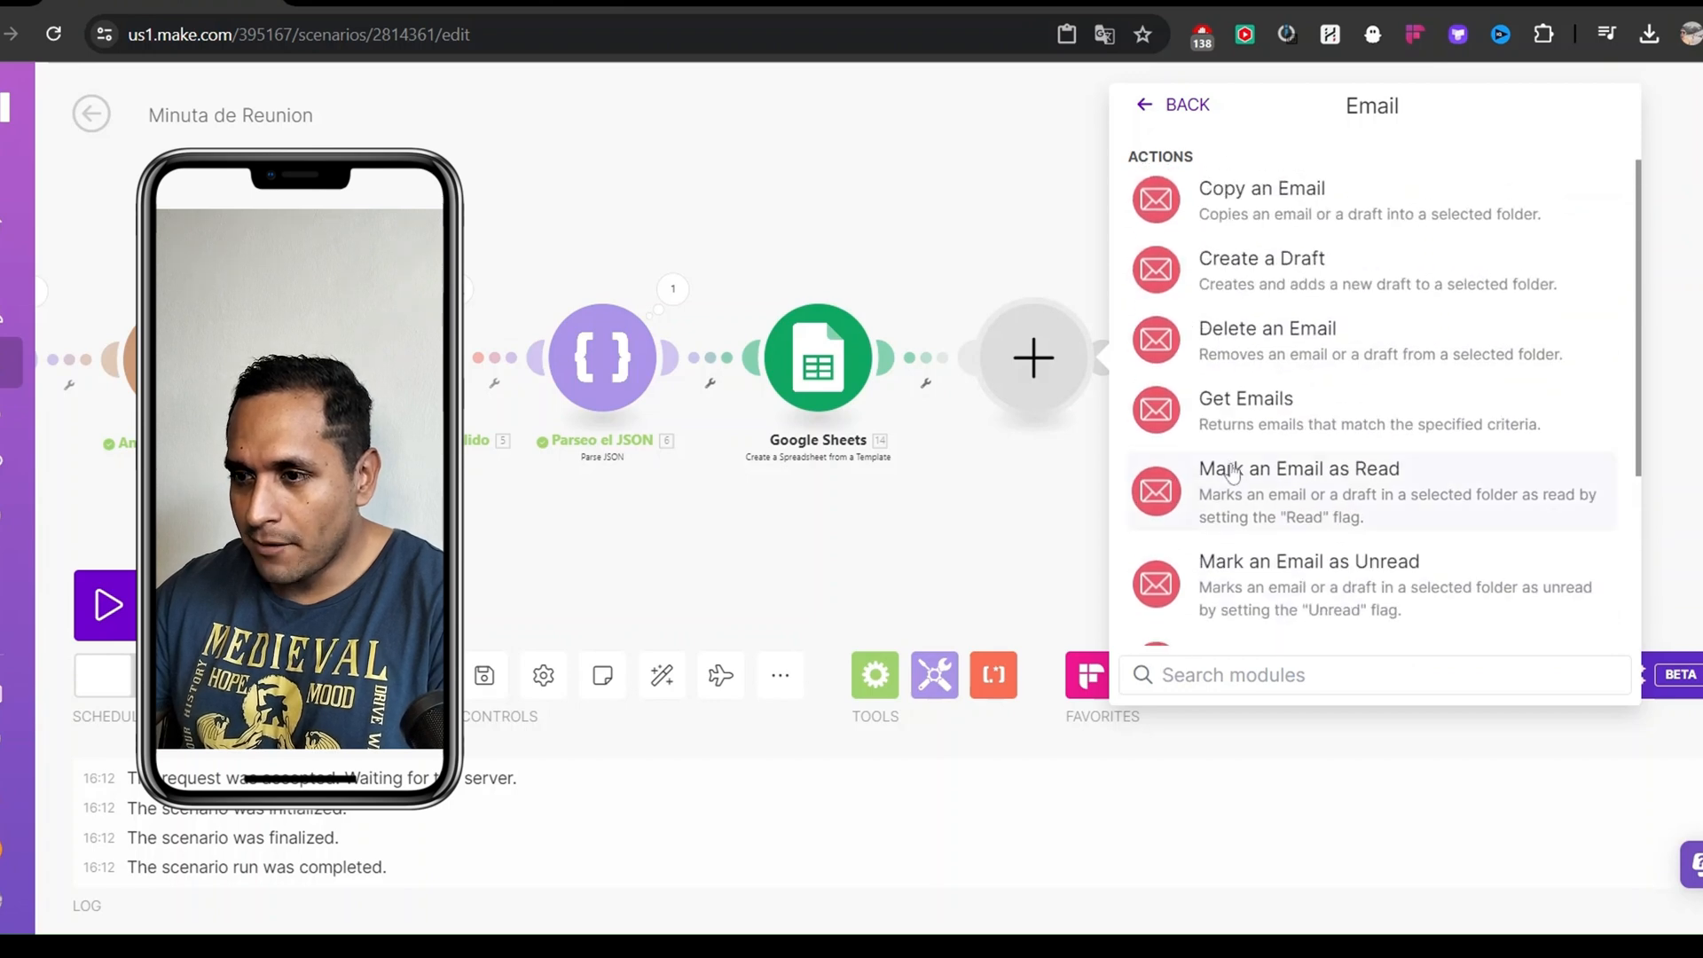
scroll(1233, 471, "up", 2)
scroll(1250, 430, "down", 5)
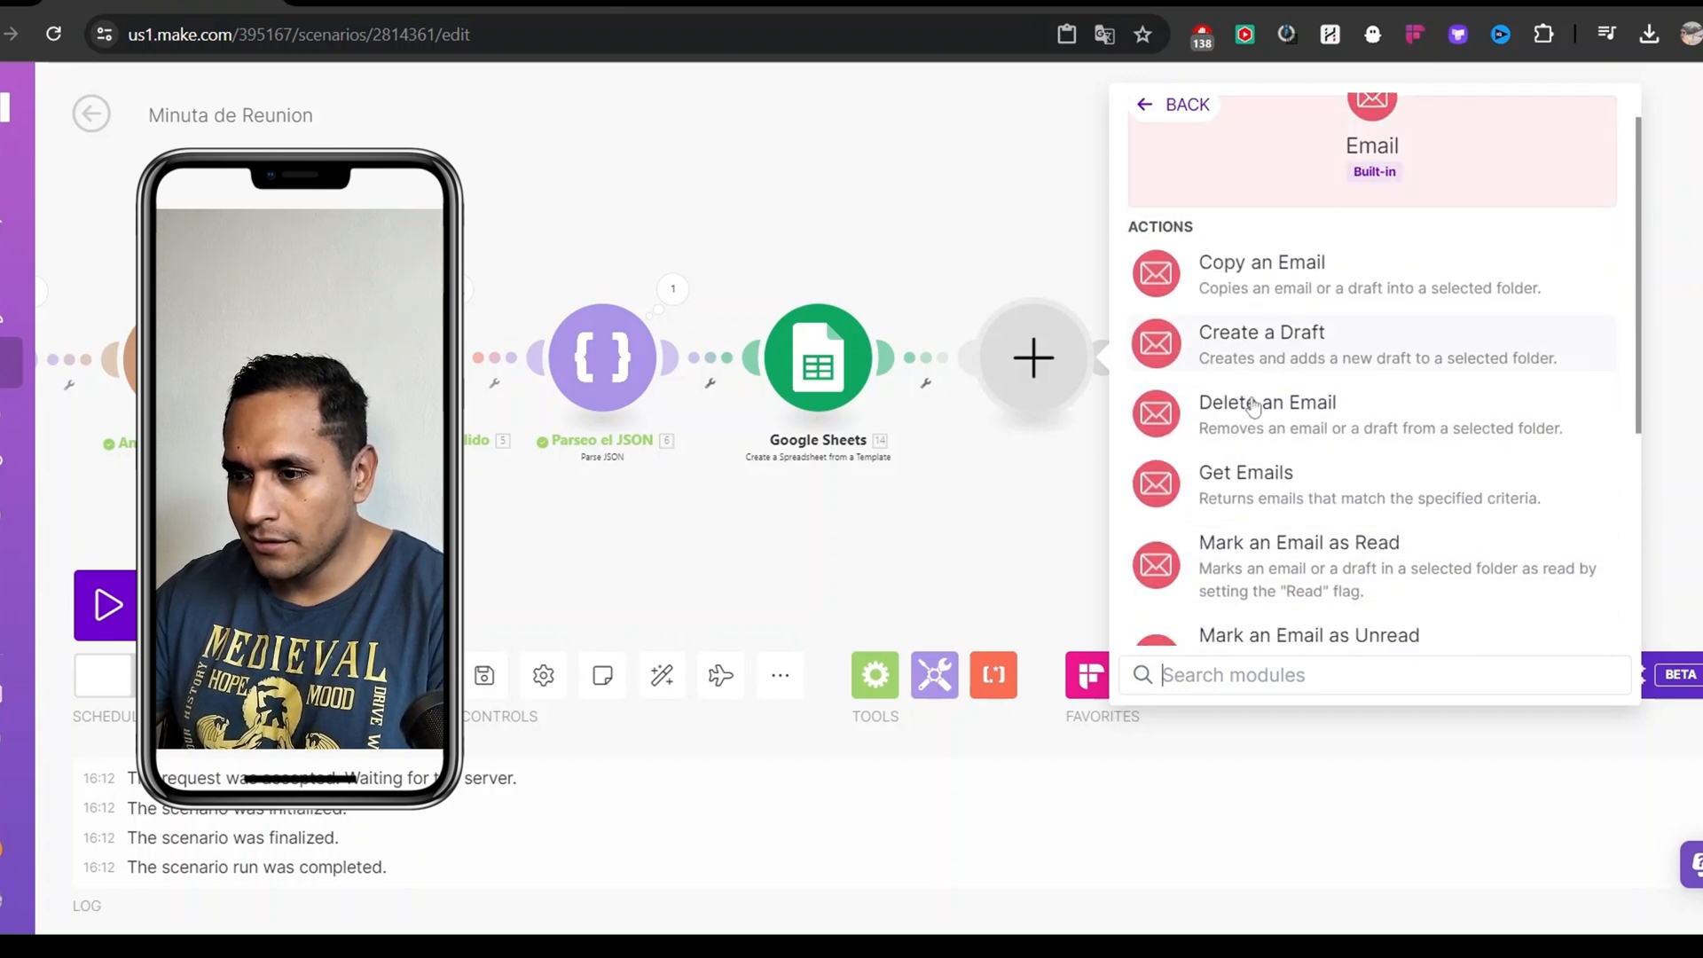
left_click(1259, 493)
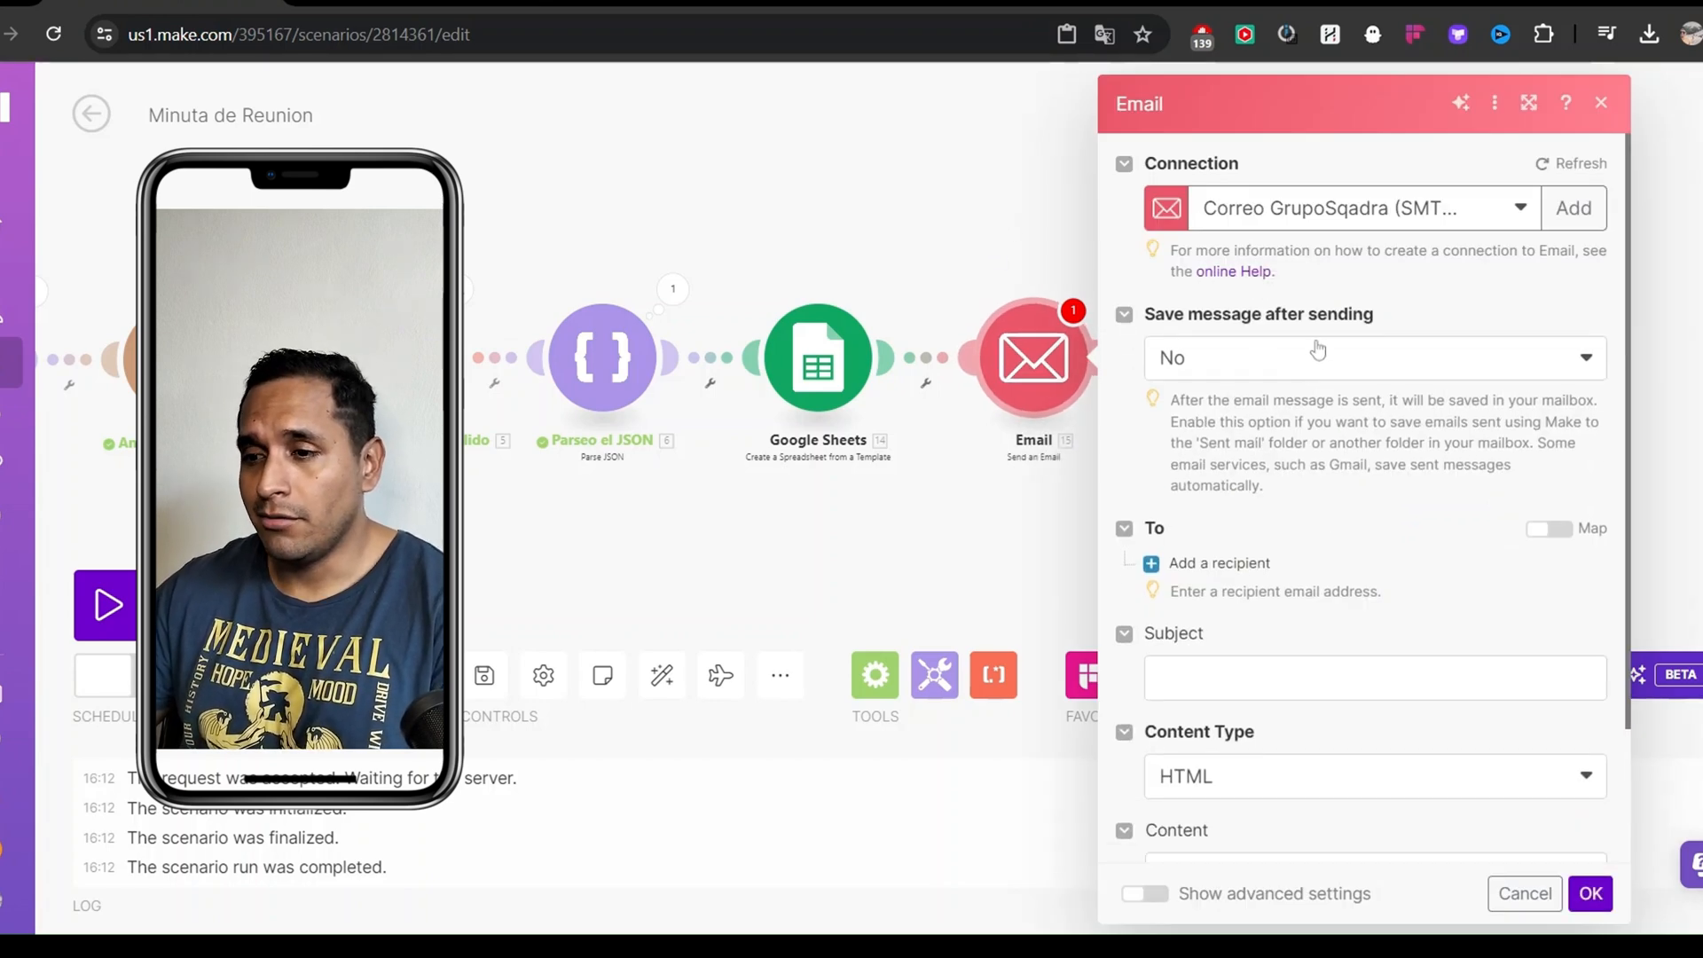
Add a recipient to the Email module and fill in the recipient's email address
scroll(1379, 383, "down", 2)
left_click(1215, 452)
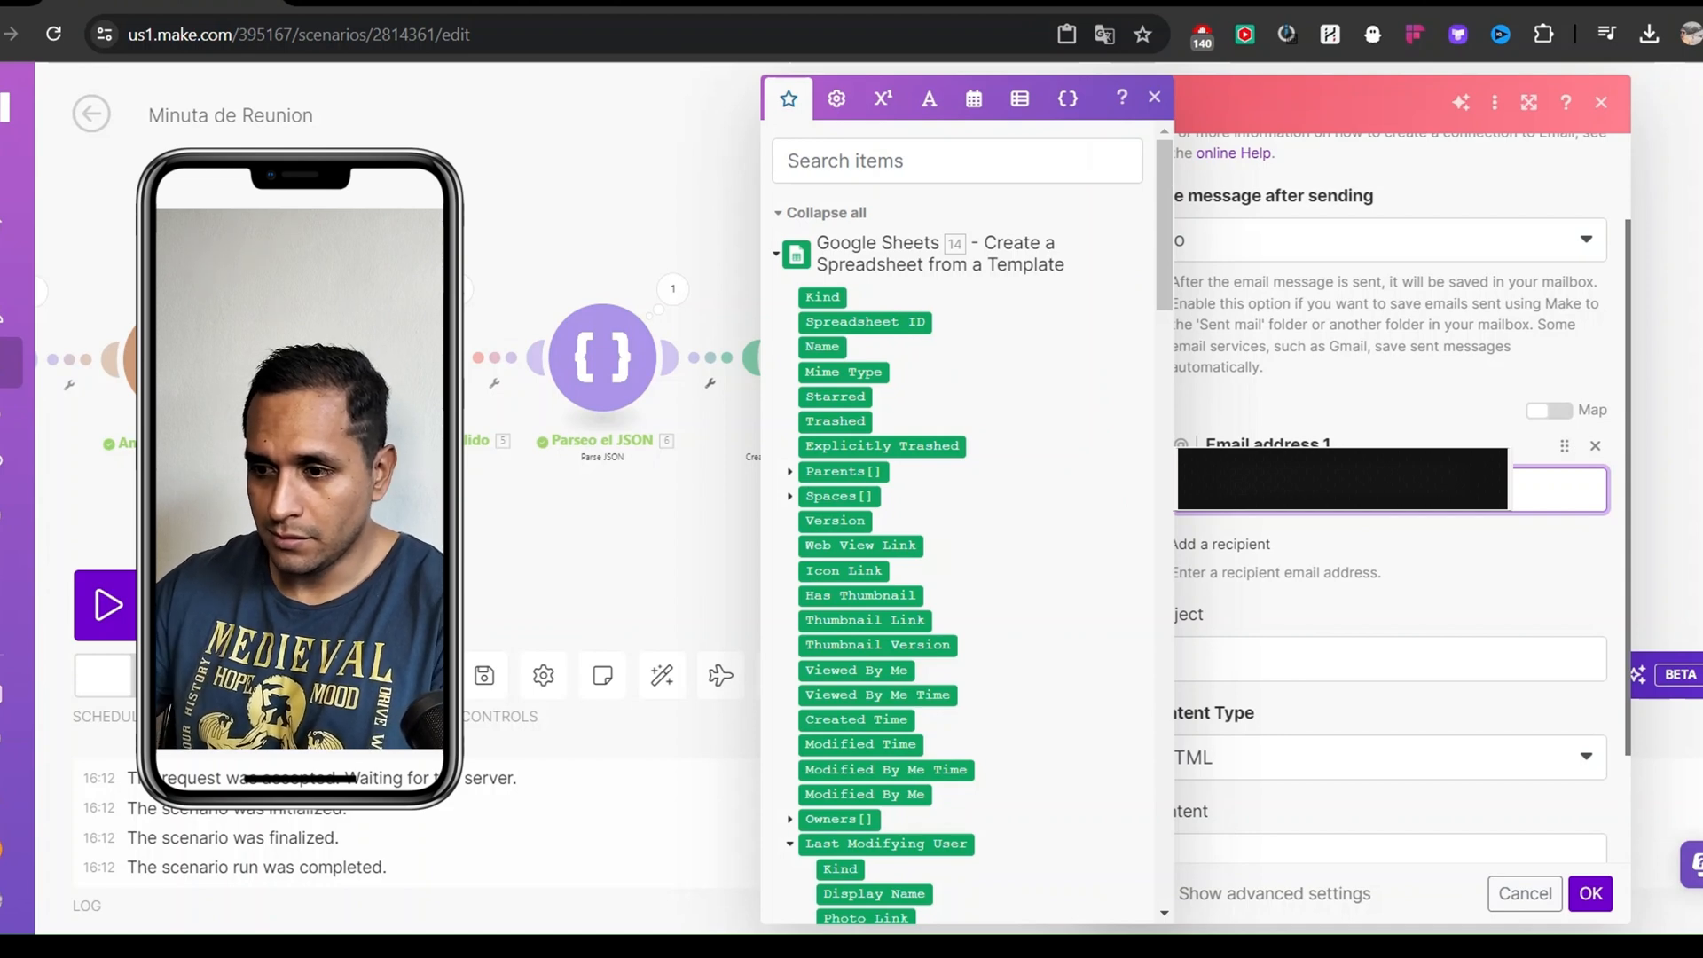
left_click(1377, 659)
left_click(674, 562)
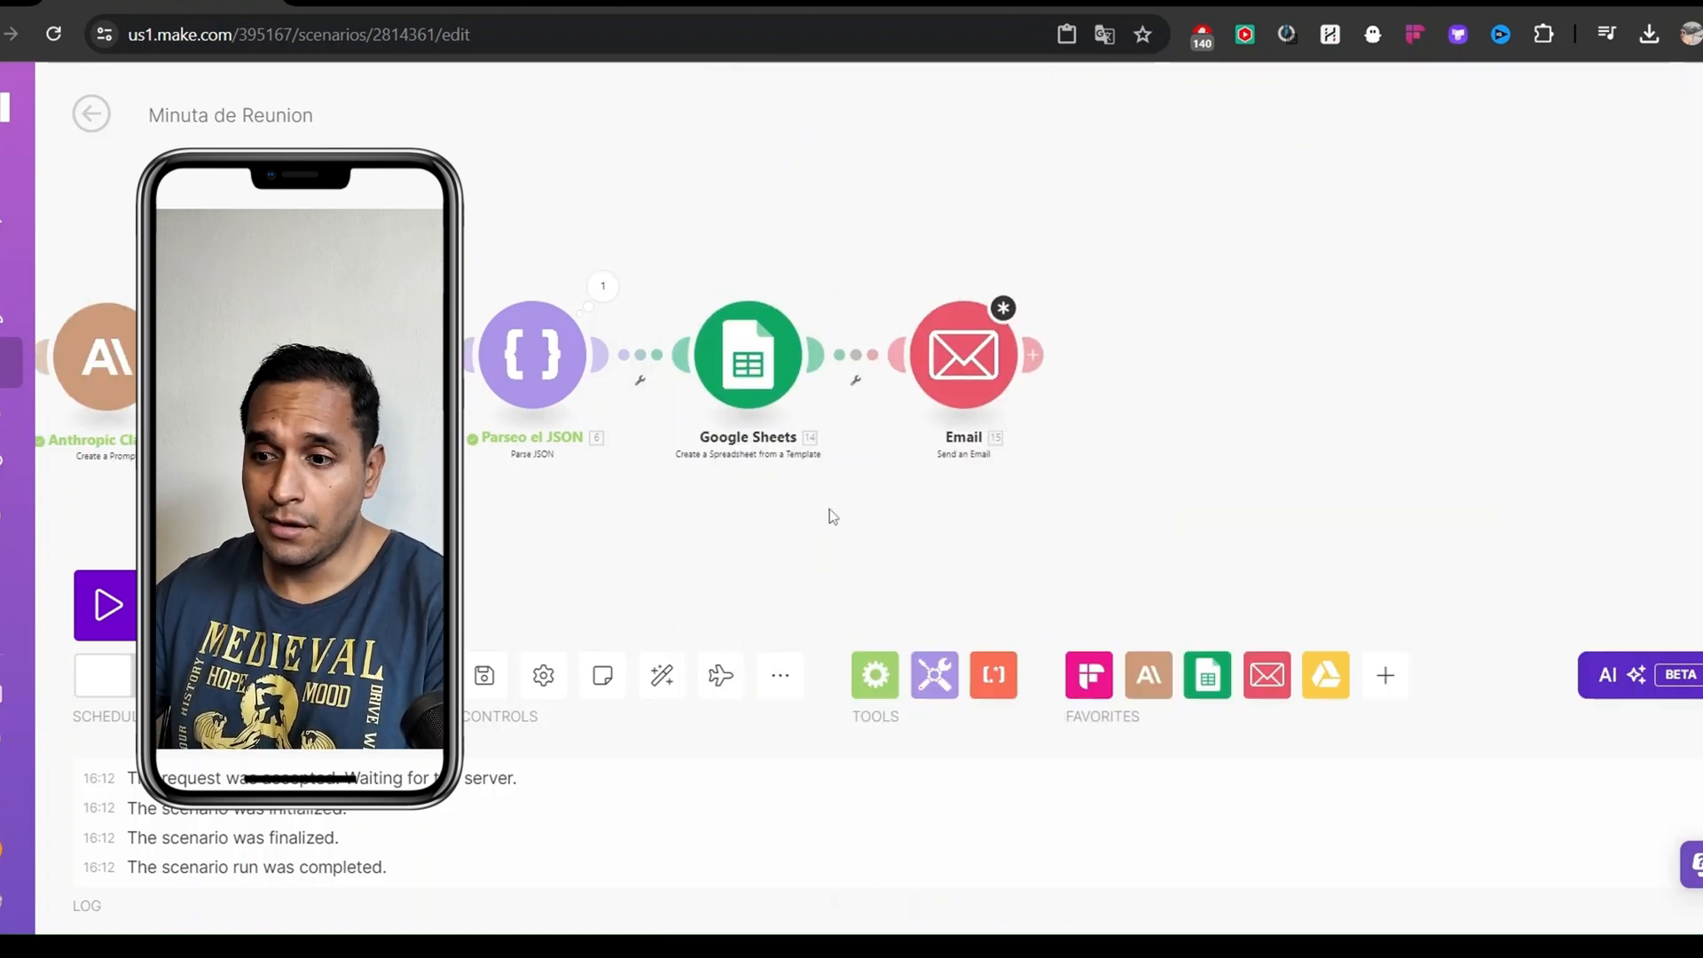
Reuse the Google Sheets title as the email subject: "Minuta de Reunion_", Nombre_Proyecto, an underscore and formatDate of Fecha_Reunion in DD-MM-YYYY
left_click(660, 335)
scroll(1037, 483, "down", 10)
scroll(1039, 484, "down", 8)
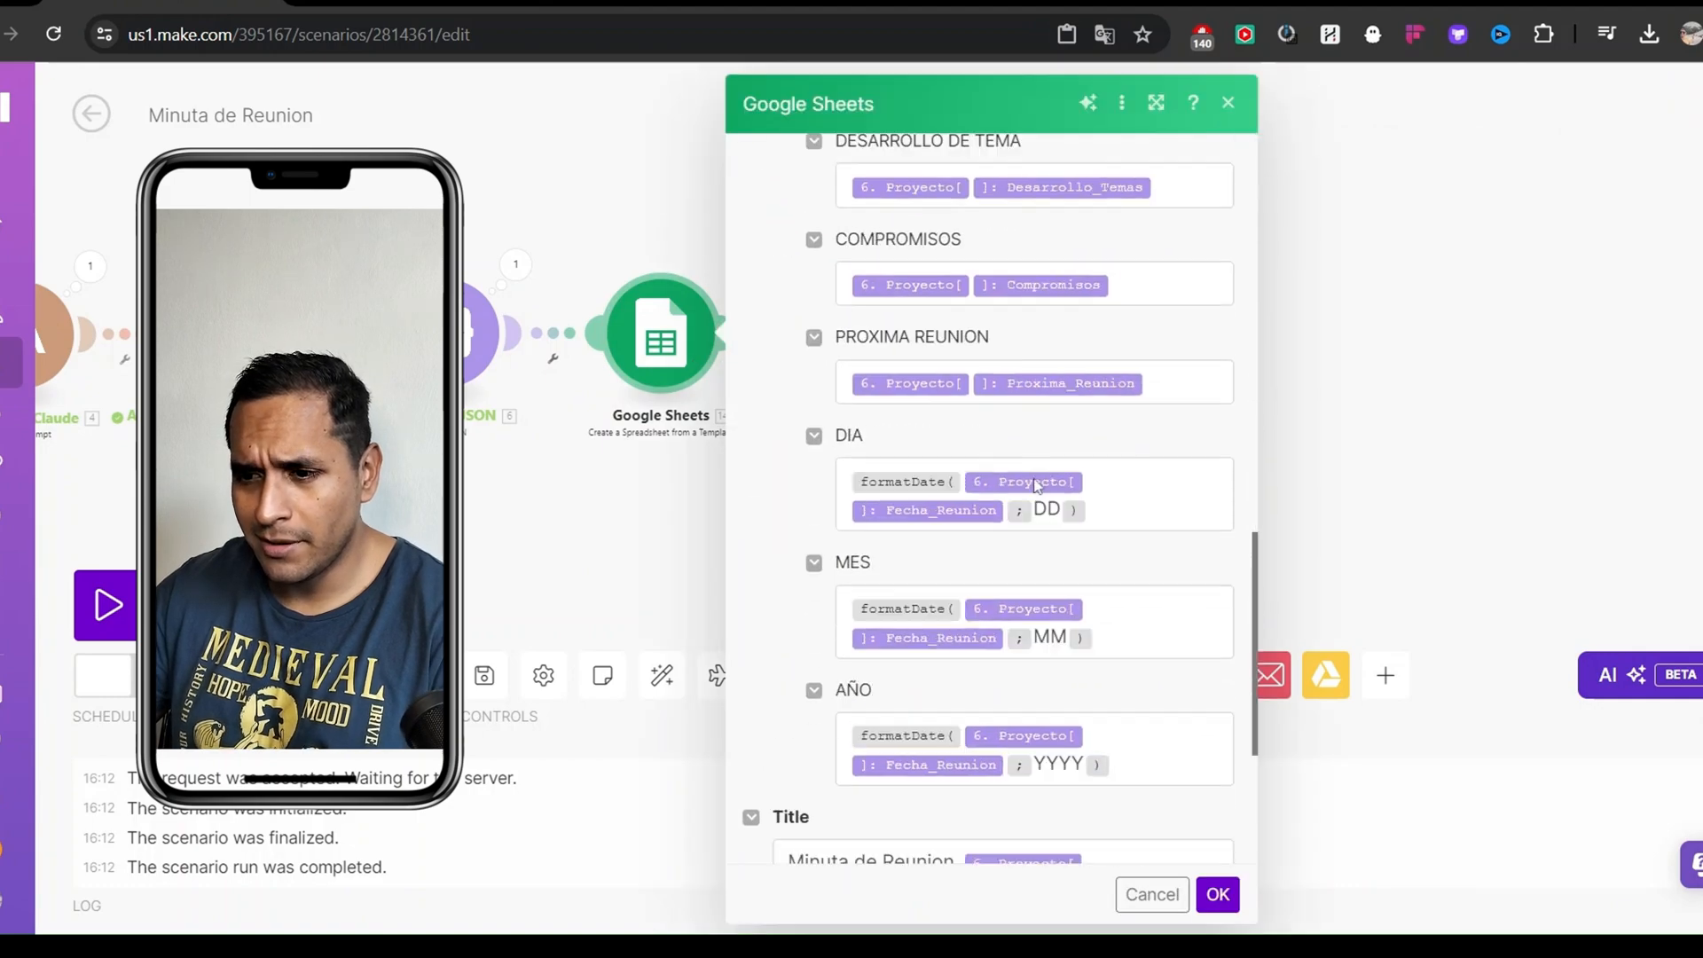
left_click_drag(1162, 572, 739, 493)
left_click(688, 499)
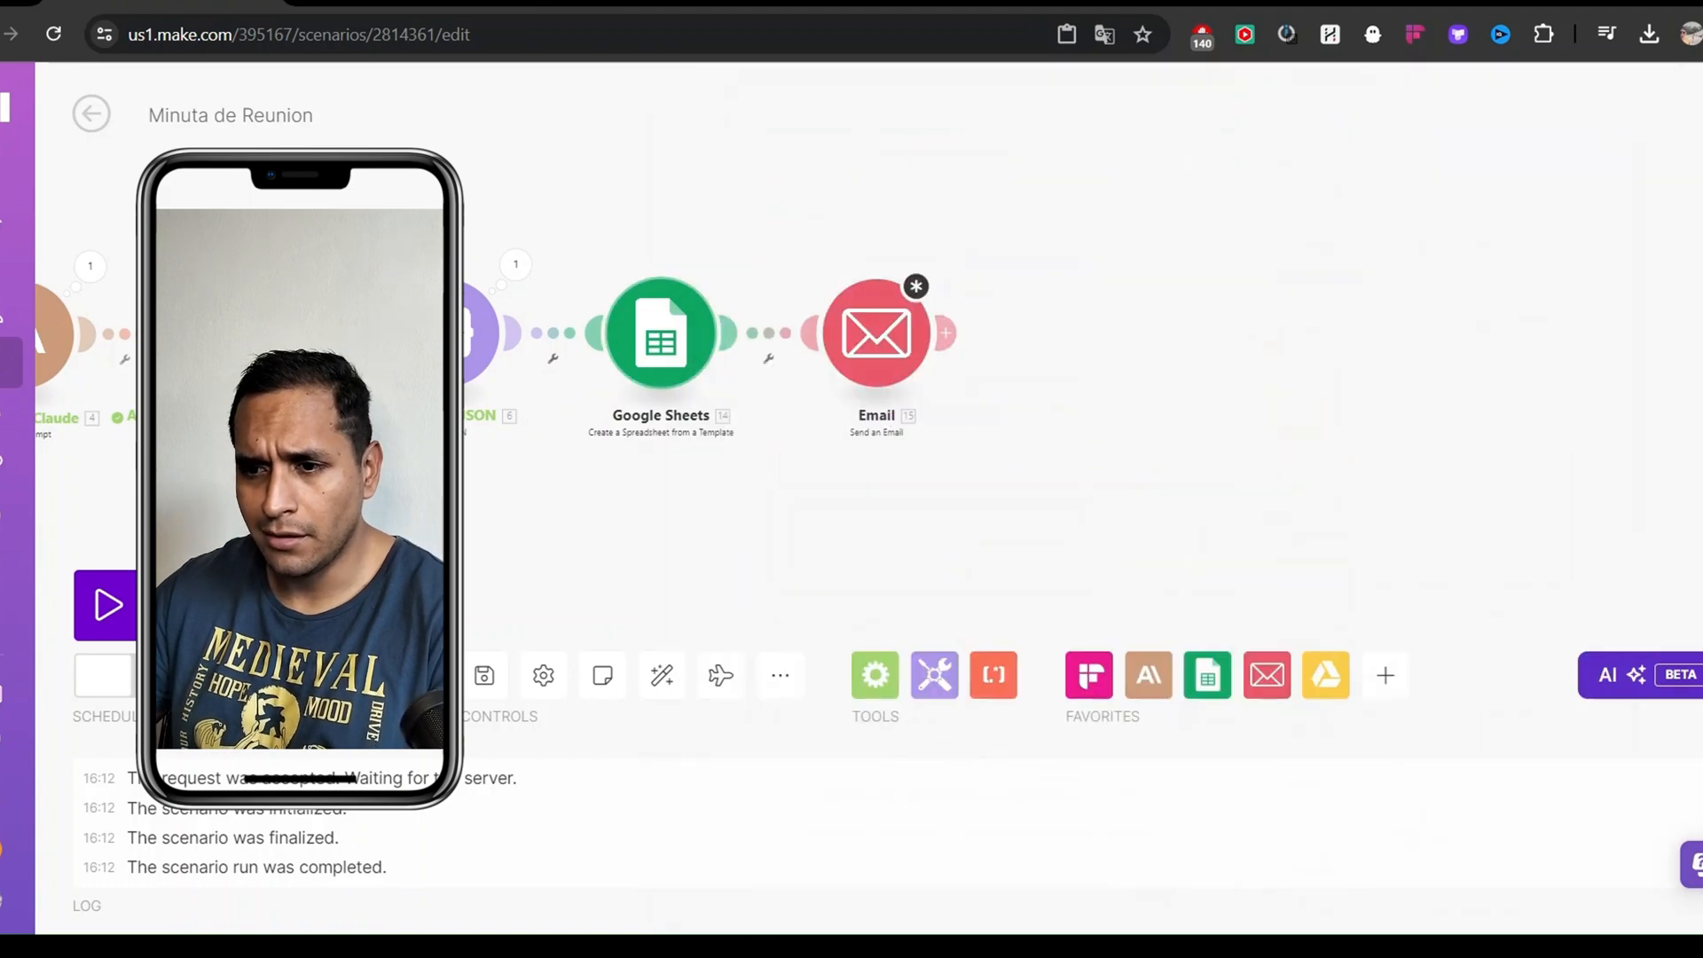
left_click(876, 333)
scroll(1104, 516, "down", 3)
left_click(1105, 514)
type("Minuta de Reunion_6. Proyecto[]: Nombre_Proyecto_formatDate(6. Proyecto[]: Fecha_Reunion; DD-MM-YYYY)")
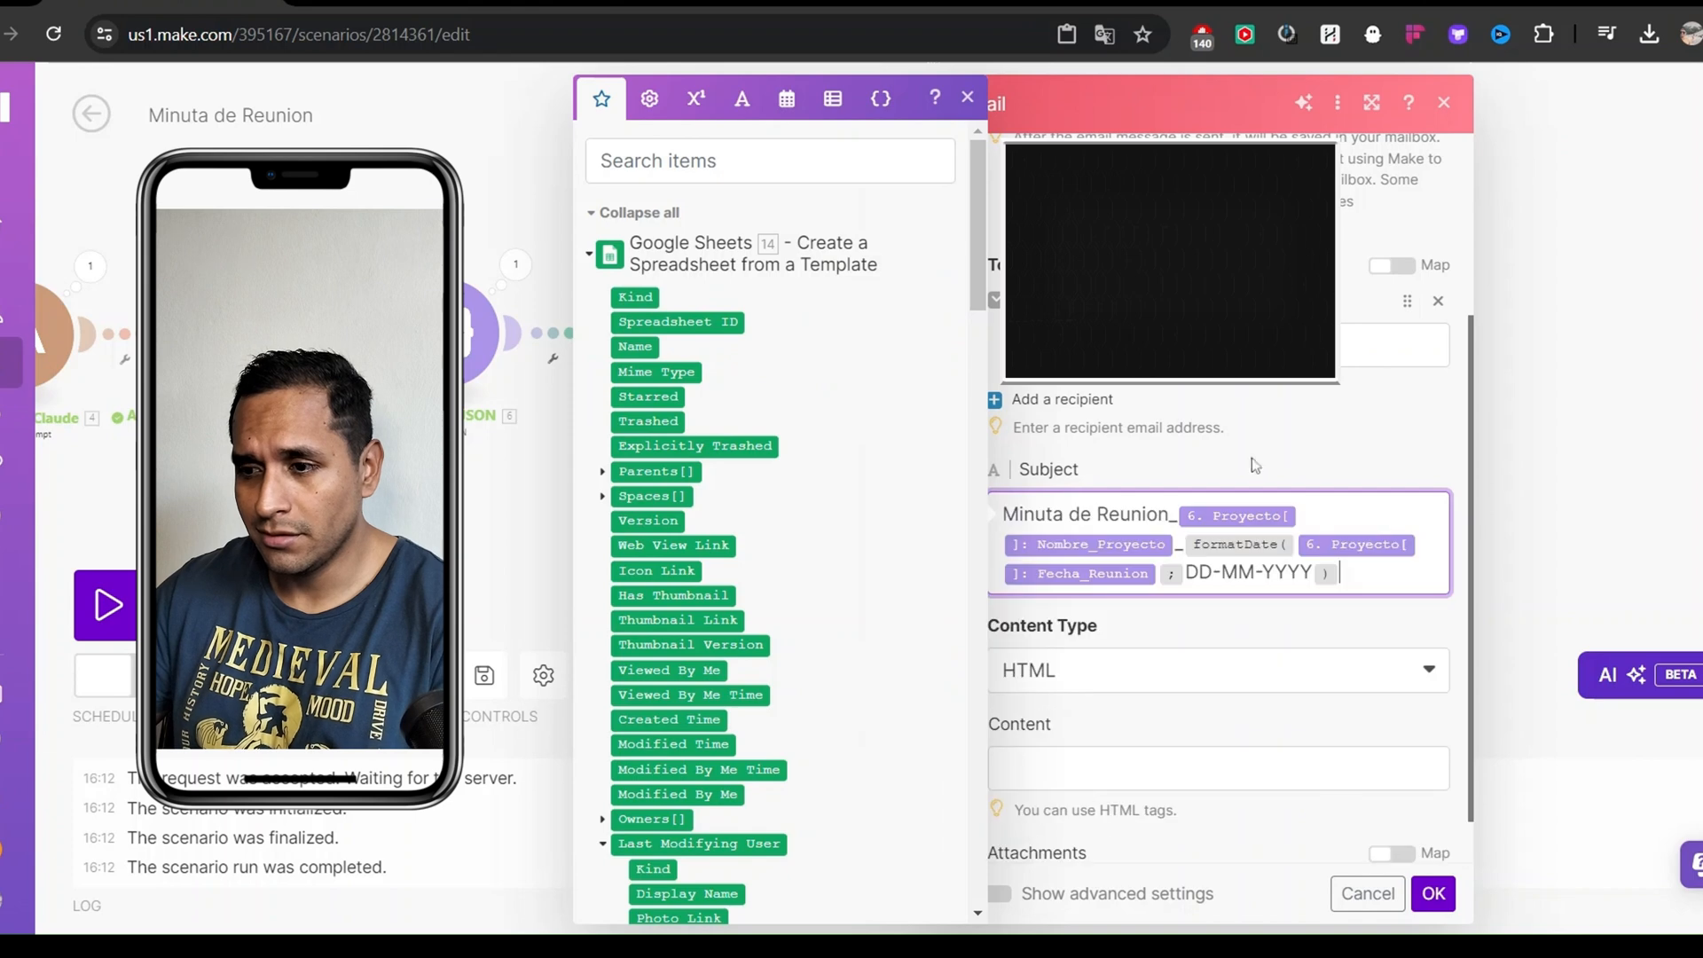
left_click(1279, 440)
Set the email content type to Plaintext and start the content with "Aqui tienes la minuta de reunion :" followed by a blank line
left_click(1068, 616)
left_click(1038, 694)
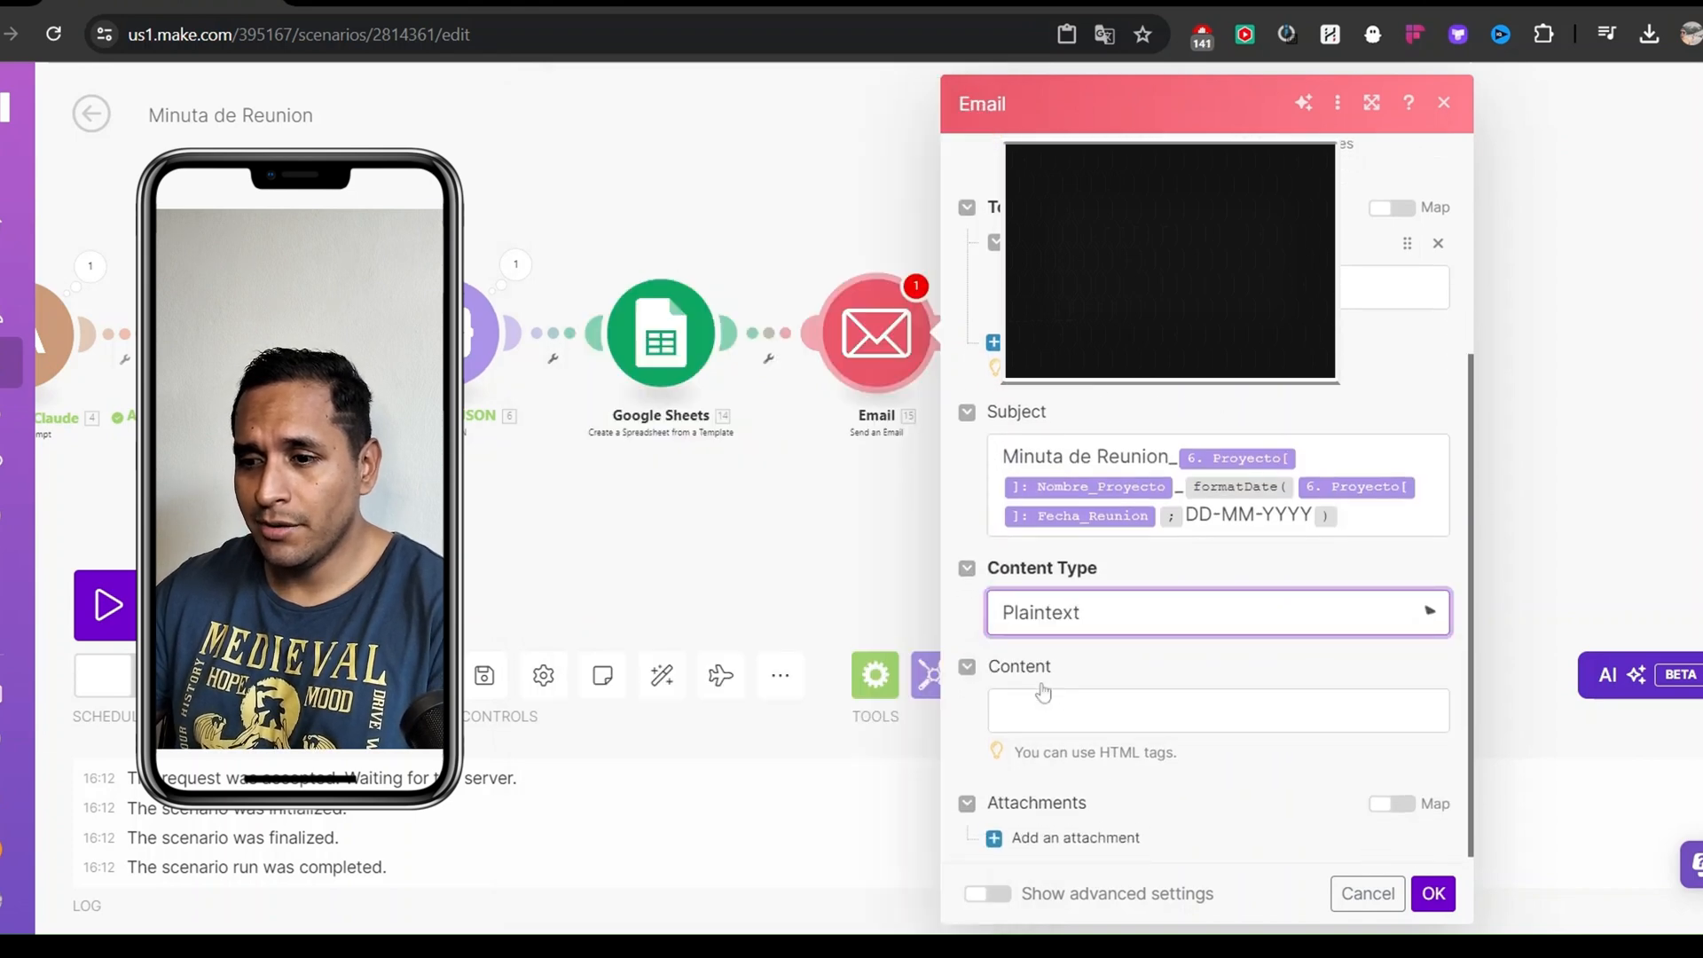
left_click(1109, 742)
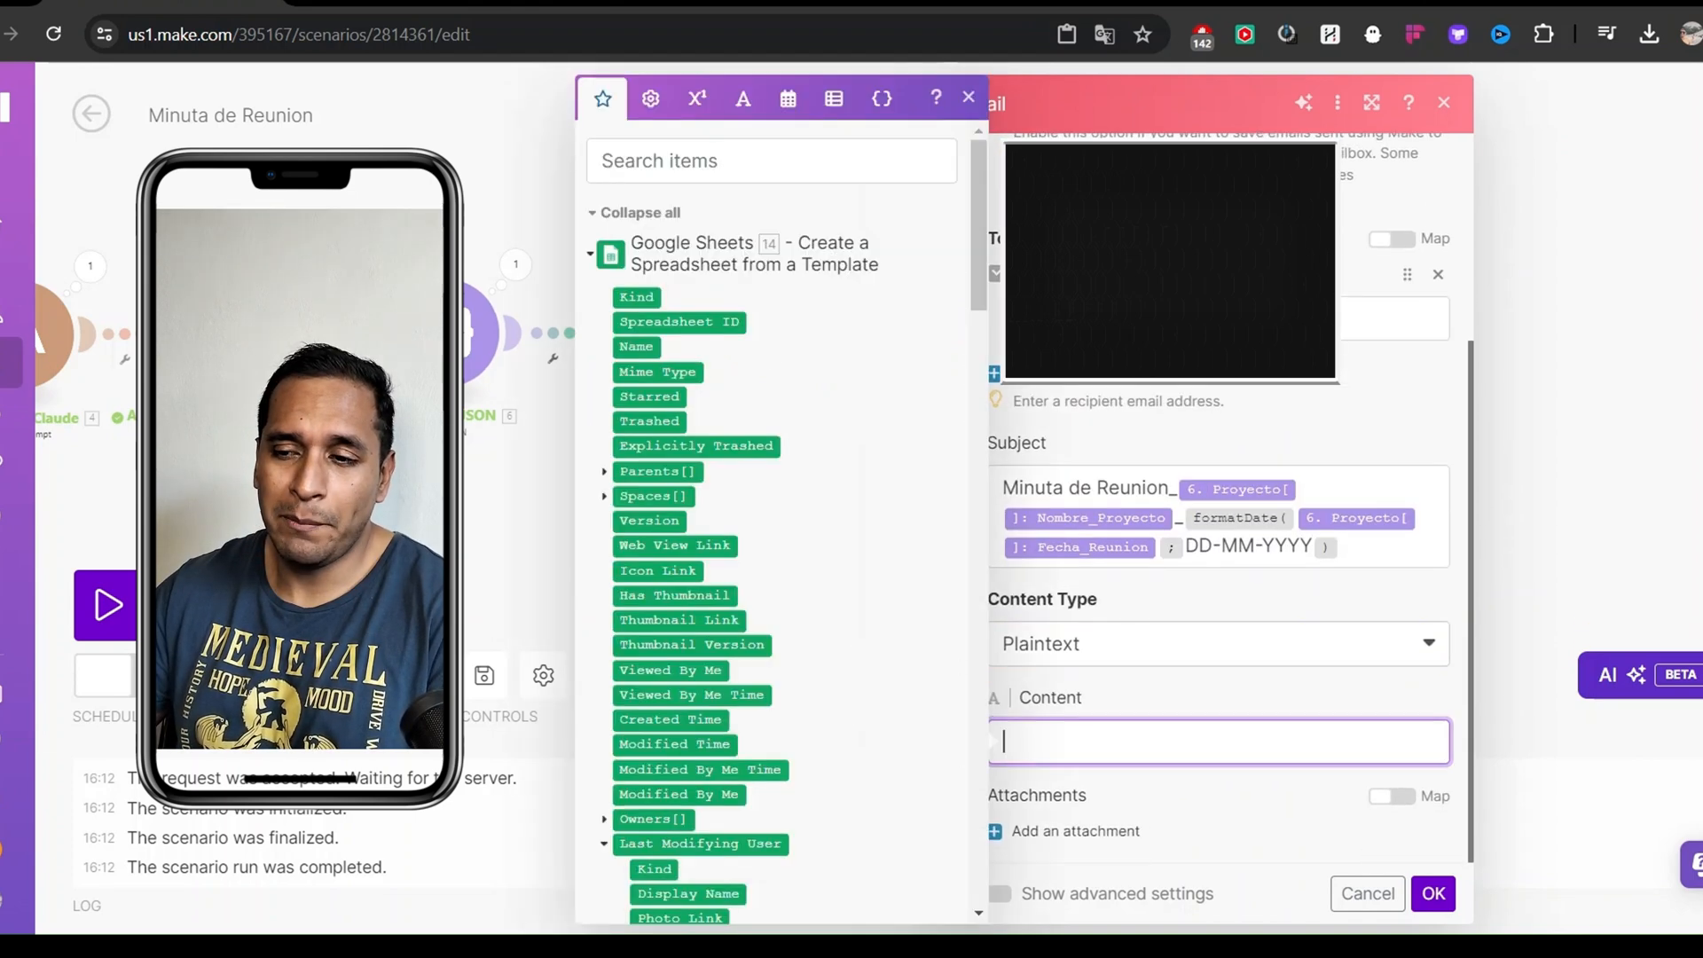
type("Aqui")
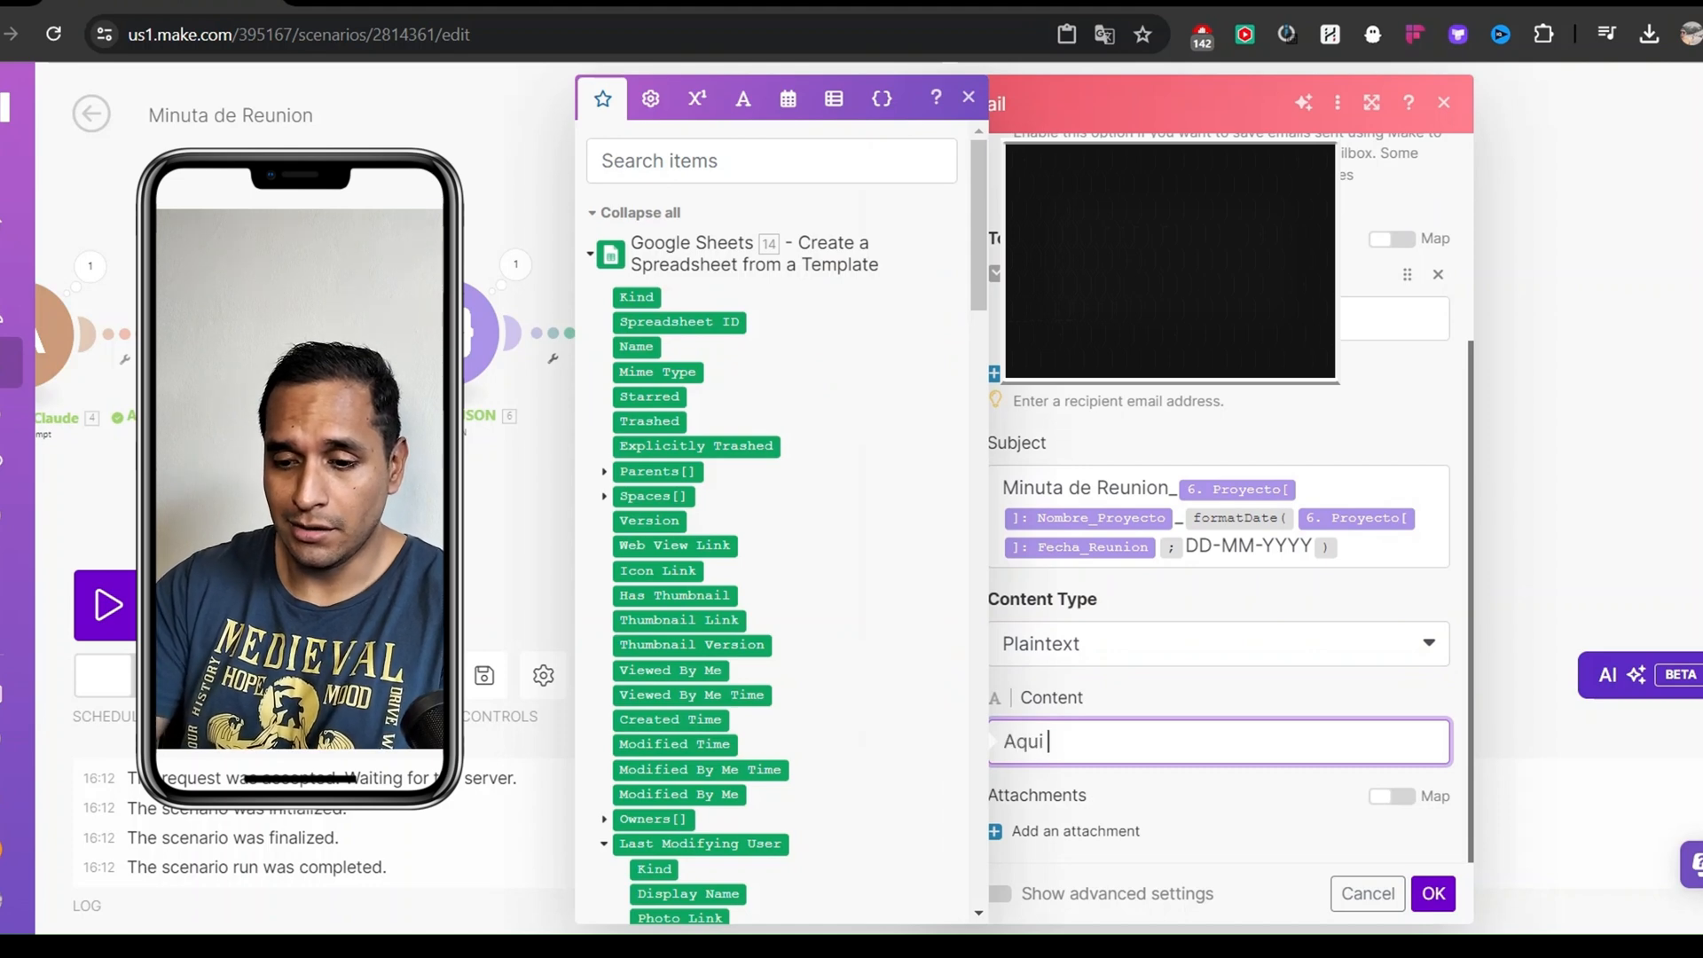
type(" tienes la minuta d ")
type("enes e")
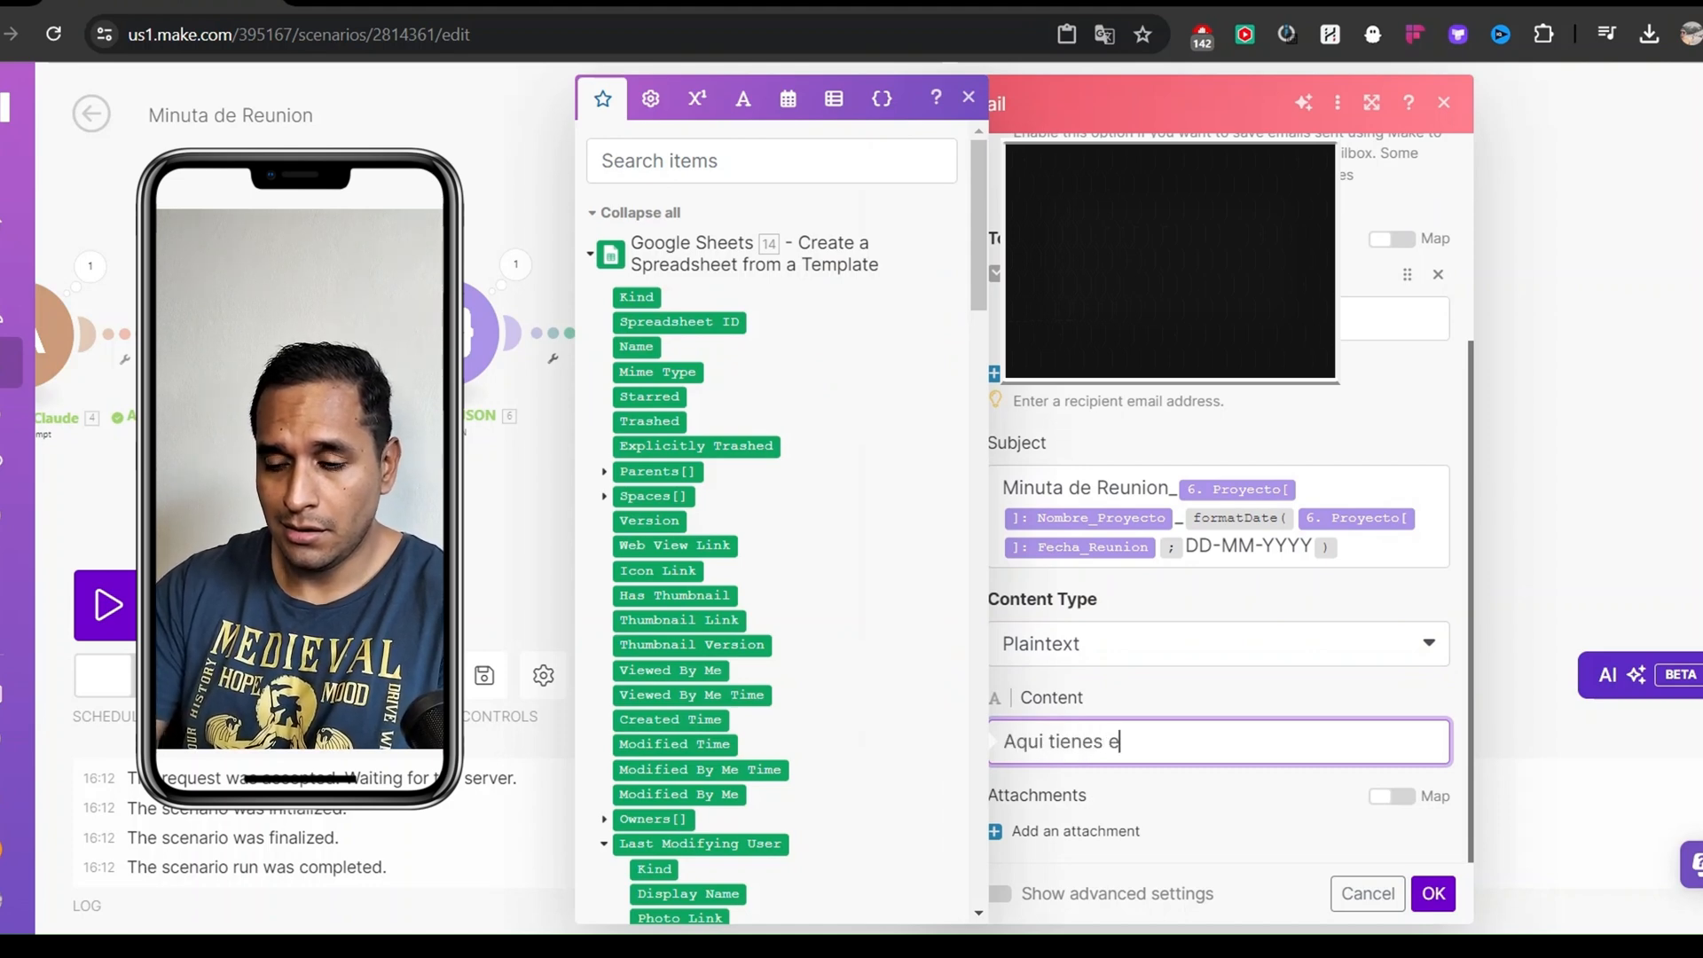
key("BackSpace")
type("la minuta d e")
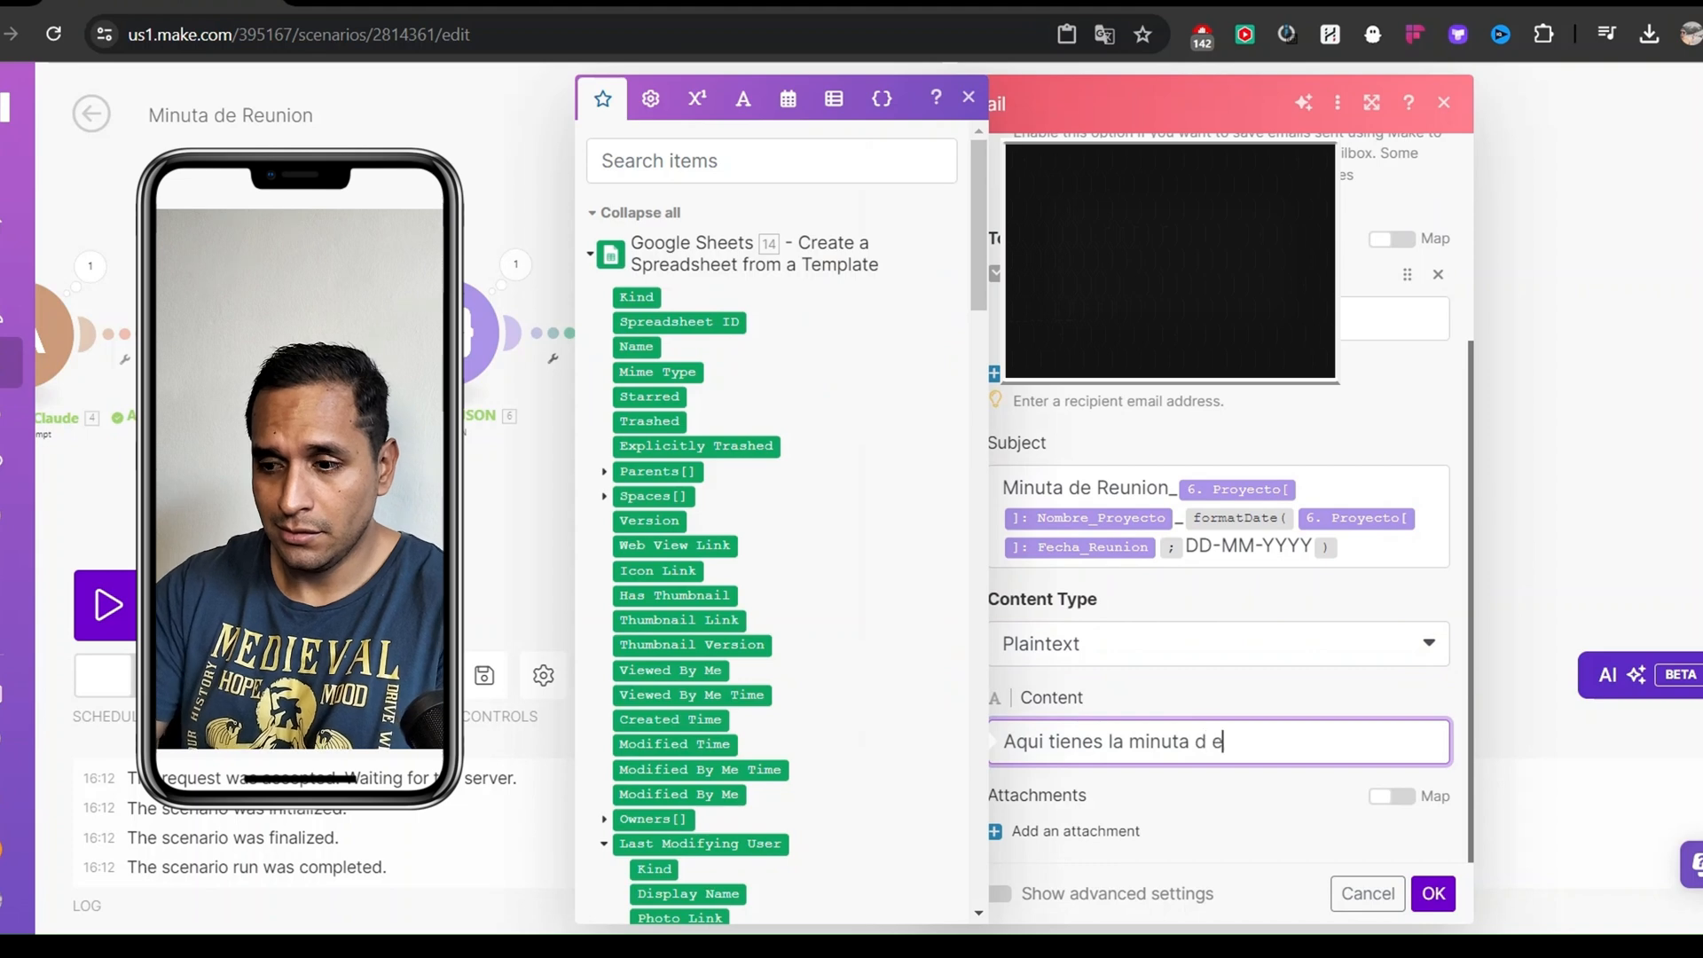
type("reunino")
key("BackSpace")
key("BackSpace")
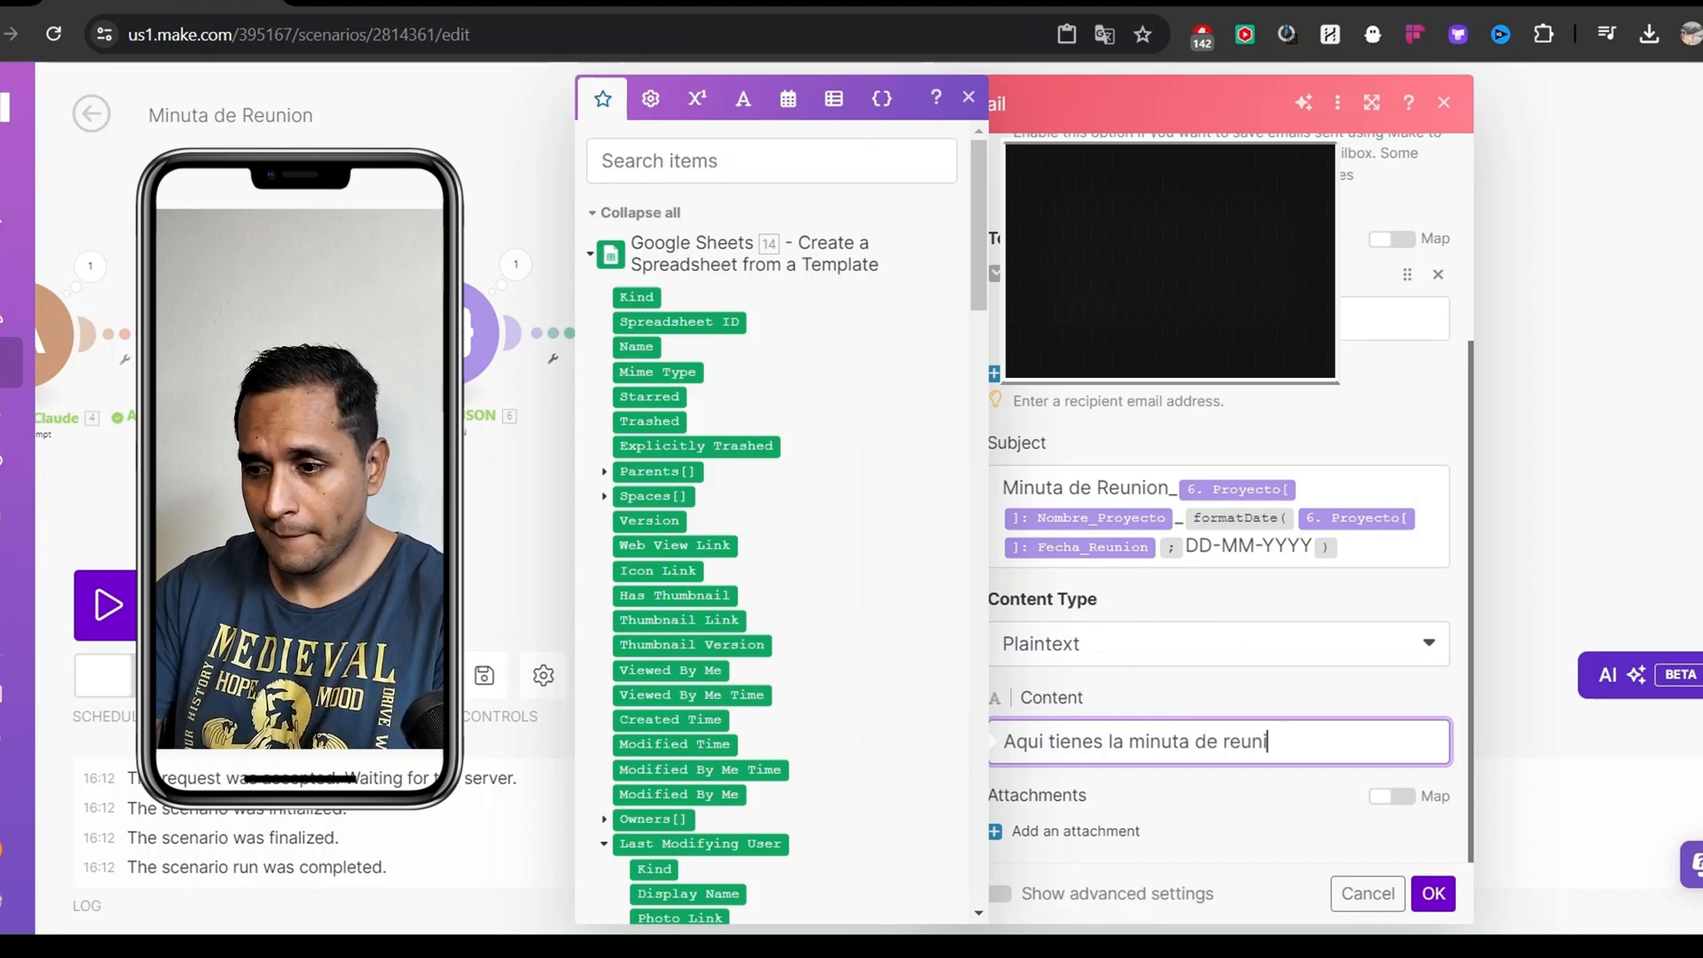
type("on :")
key("Return")
key("Return")
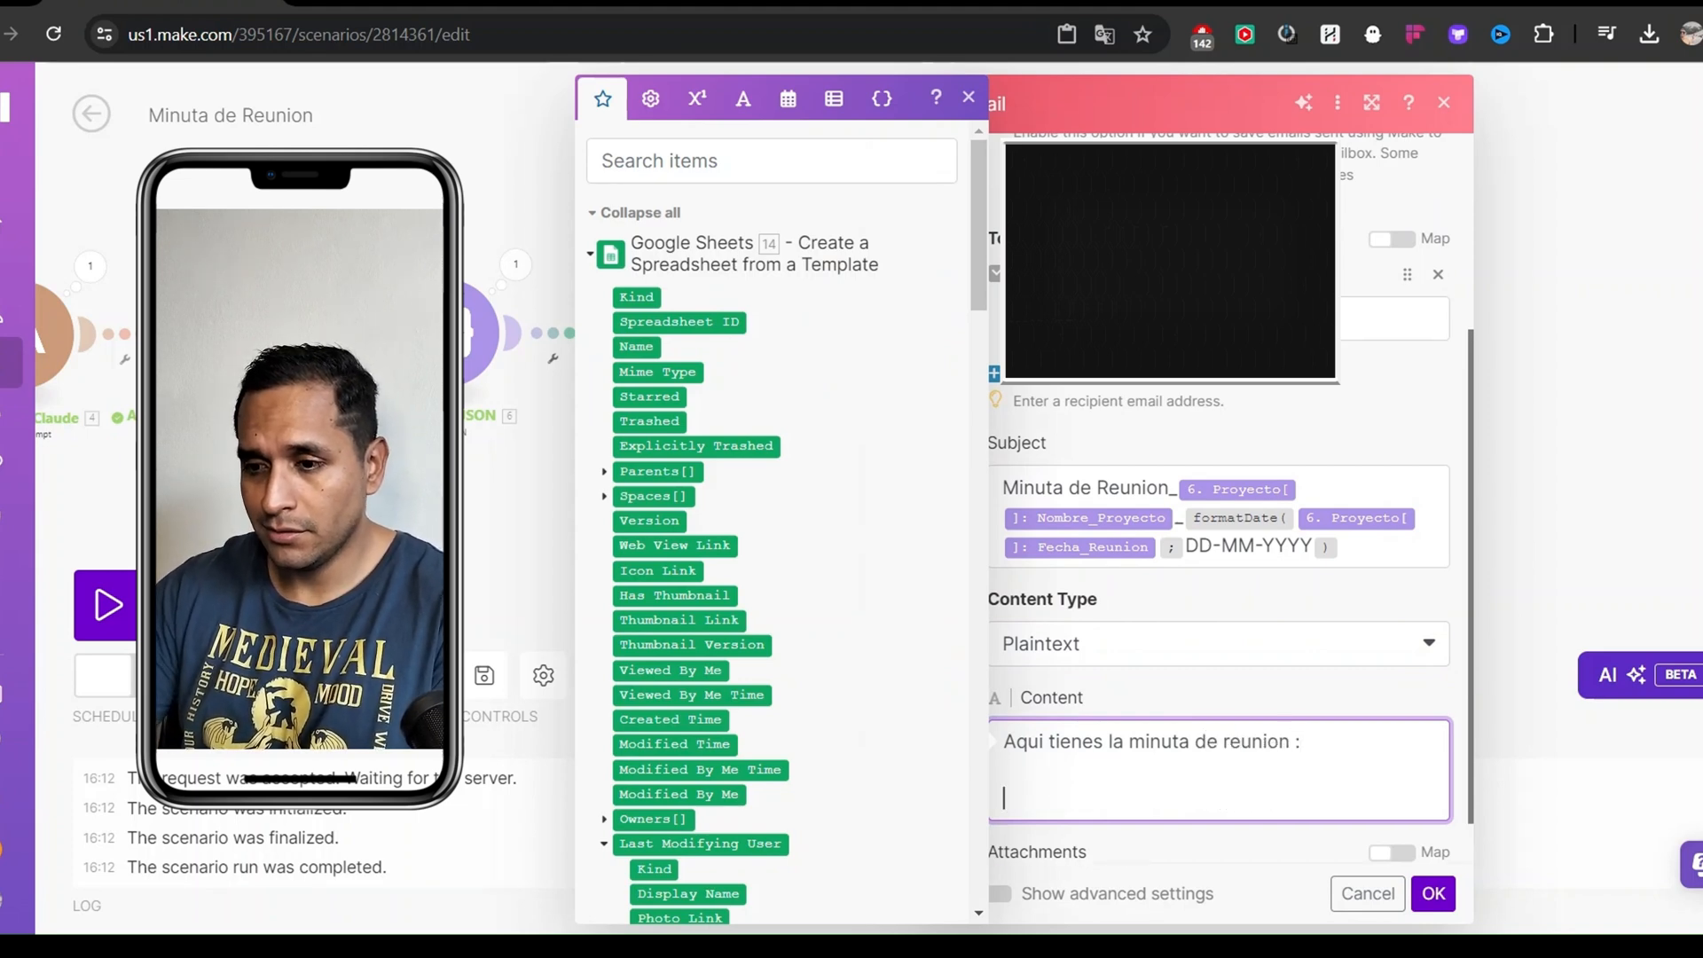
left_click(612, 943)
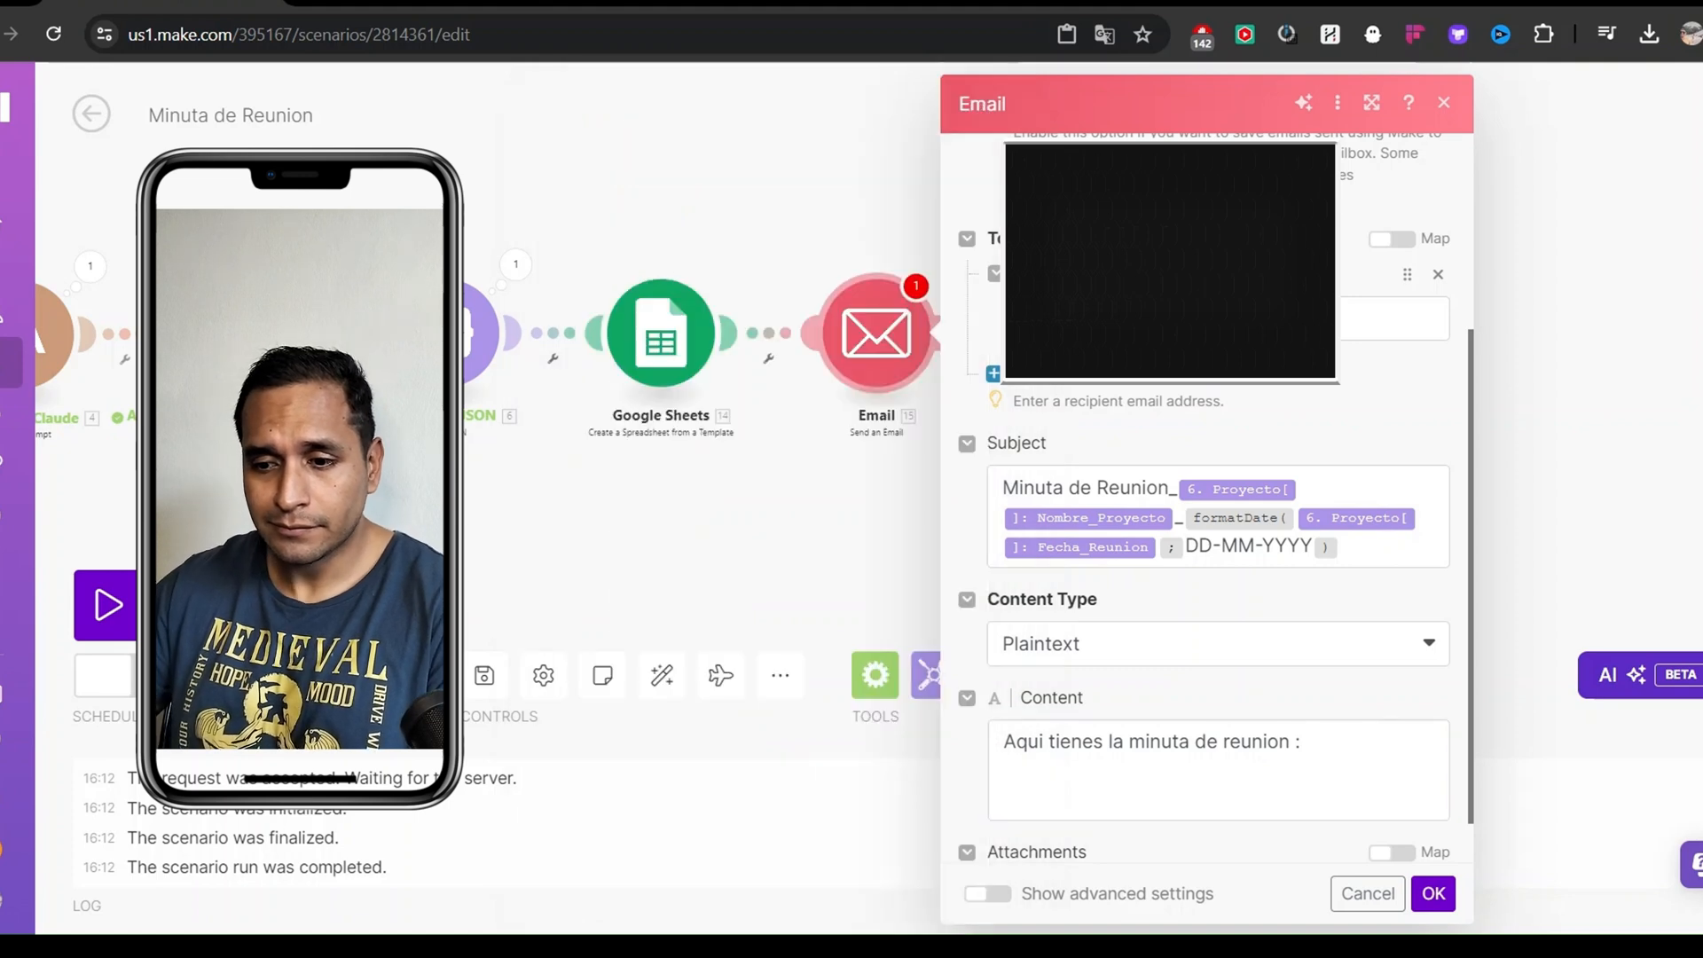
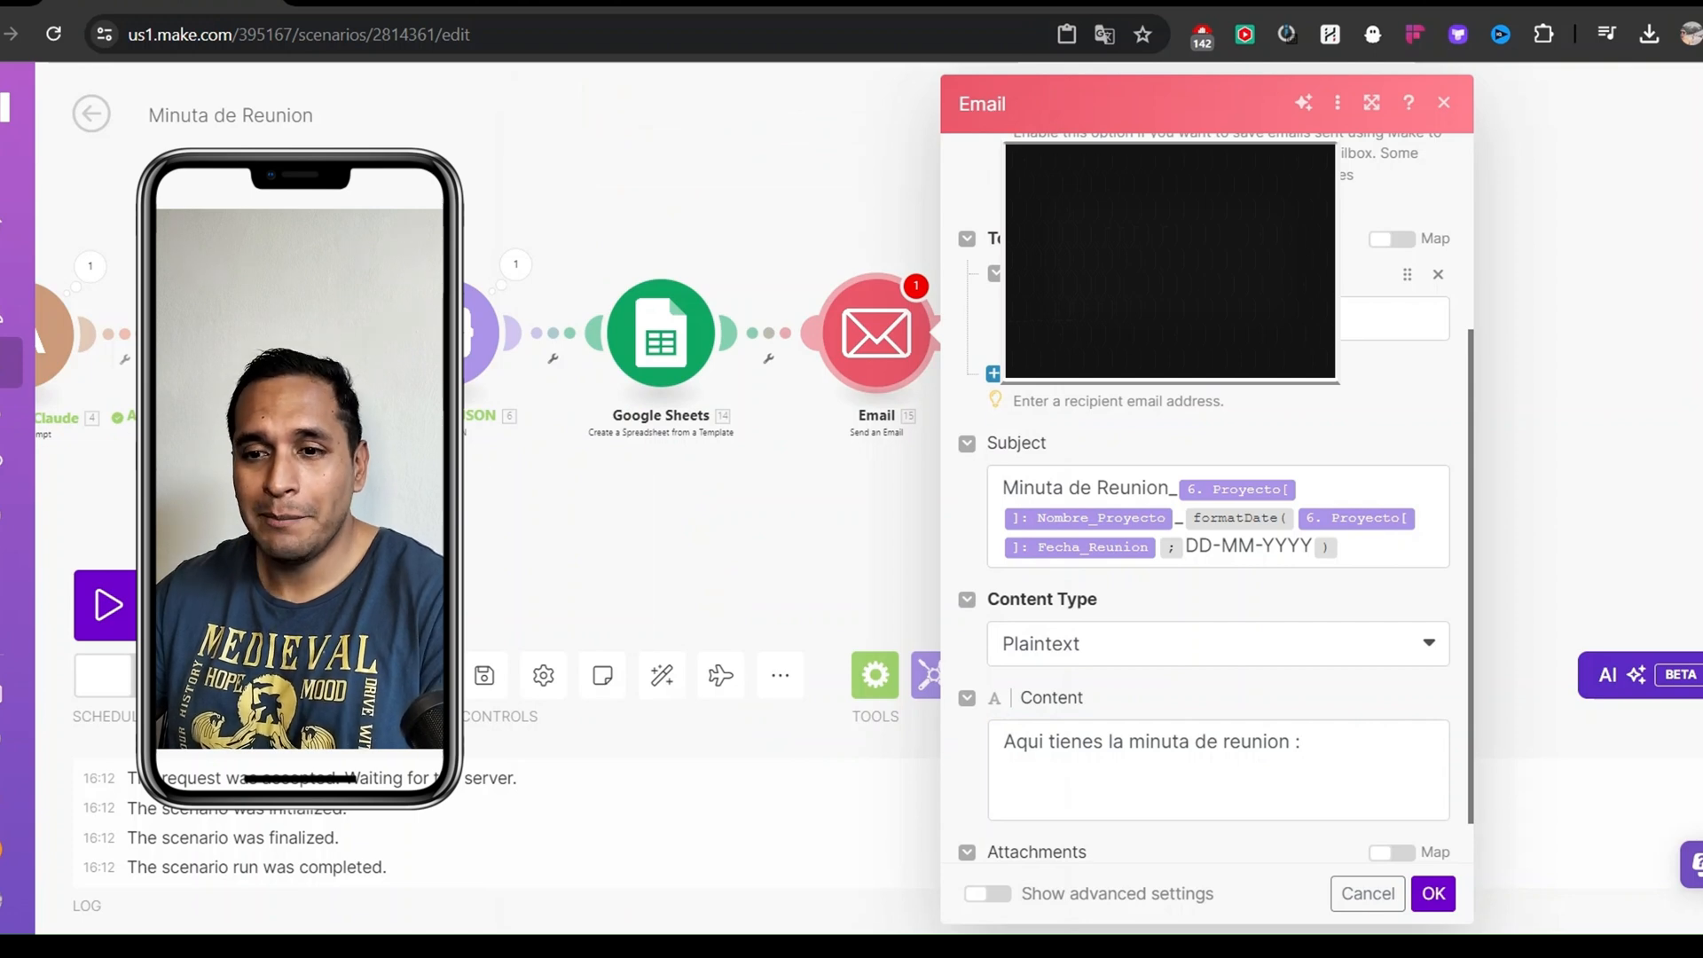
left_click(897, 349)
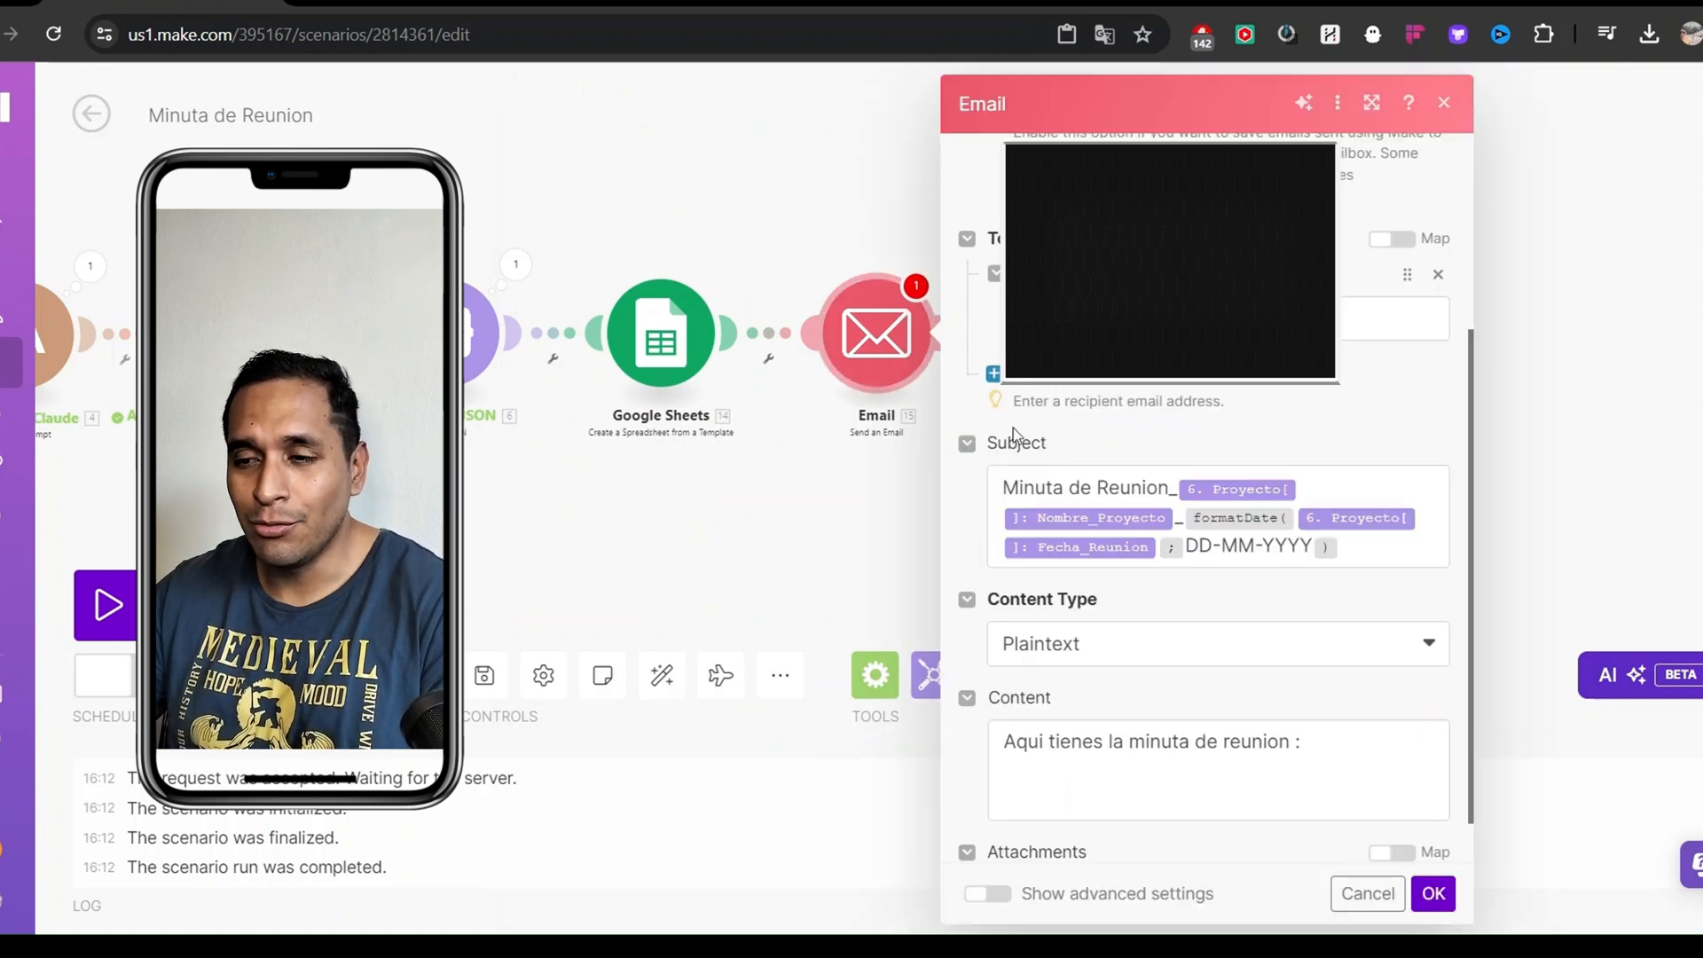
scroll(1046, 541, "down", 1)
left_click(1064, 720)
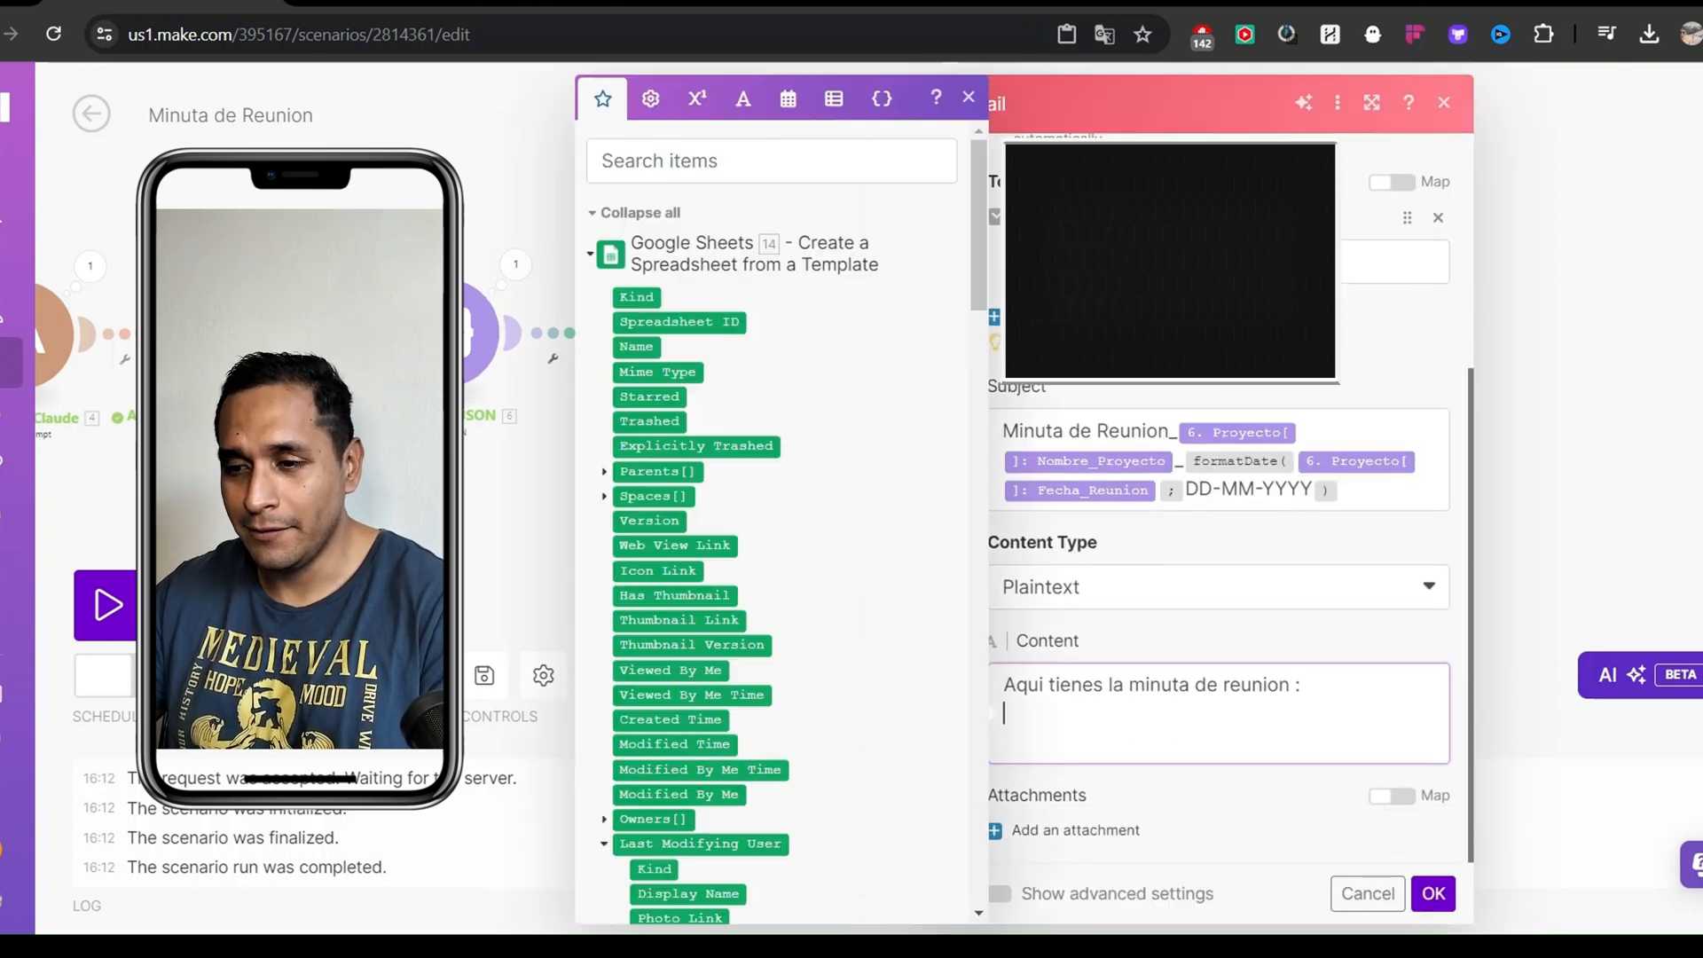
key("Return")
type("https://docs.google.com/spreadsheets/d/{{13.id}}/export?format=pdf")
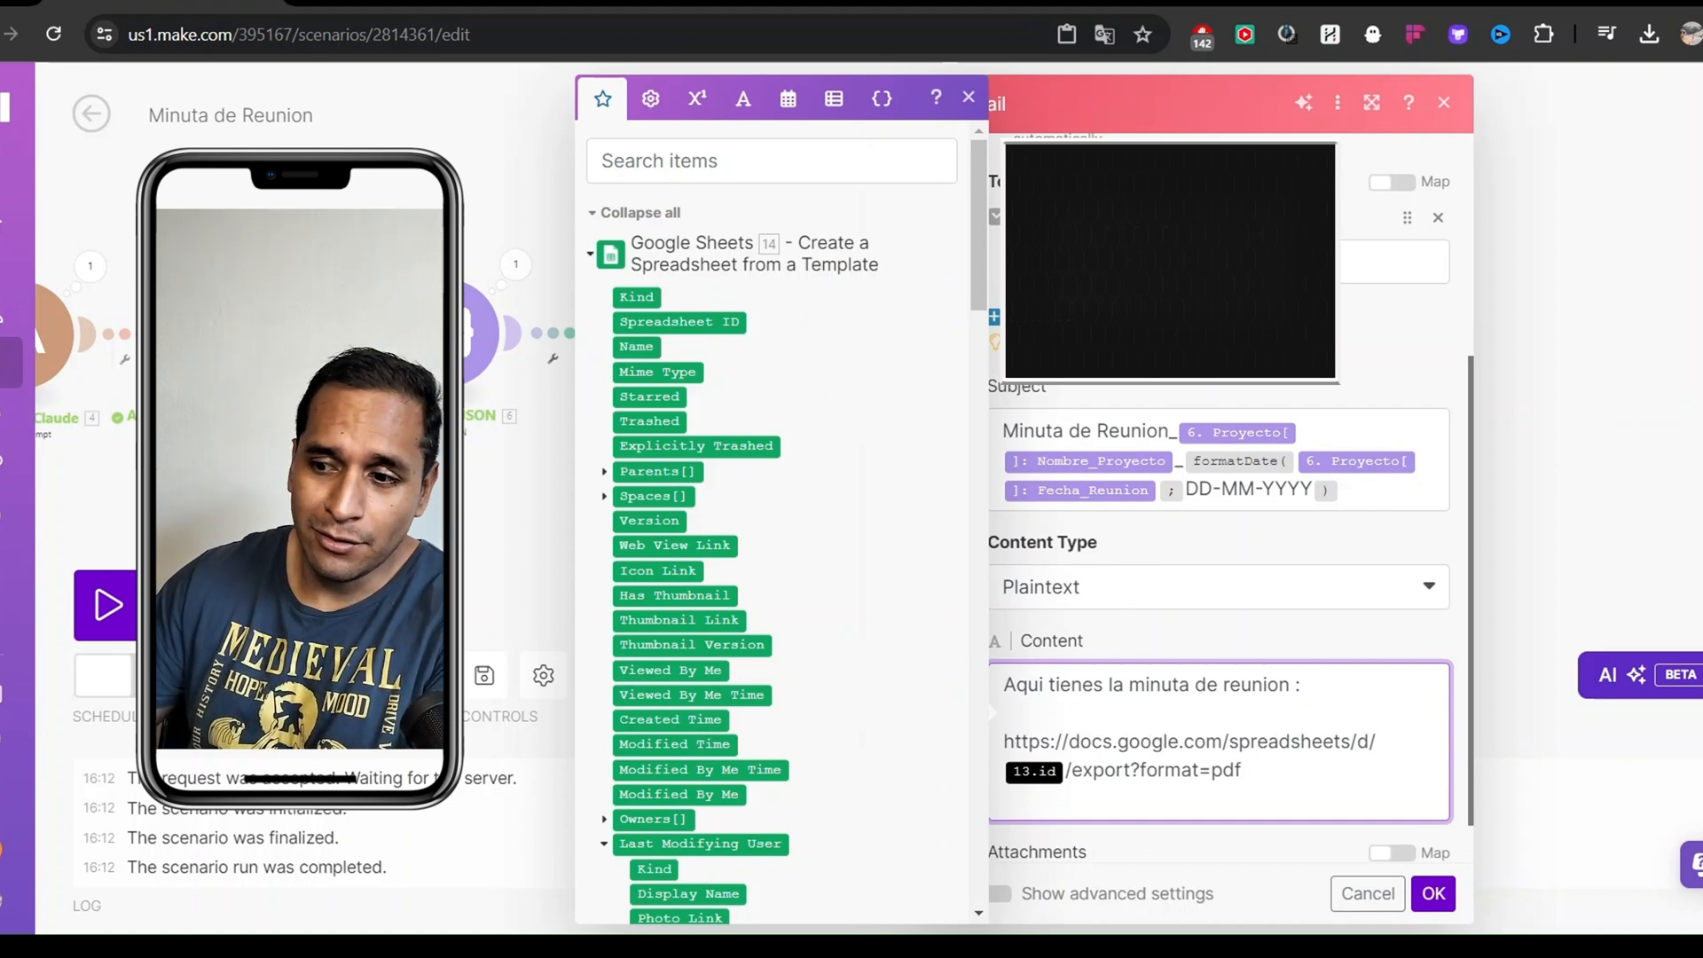
Try jpg as the export format in the spreadsheet link, and restore pdf
key("BackSpace")
key("BackSpace")
key("BackSpace")
type("jpg")
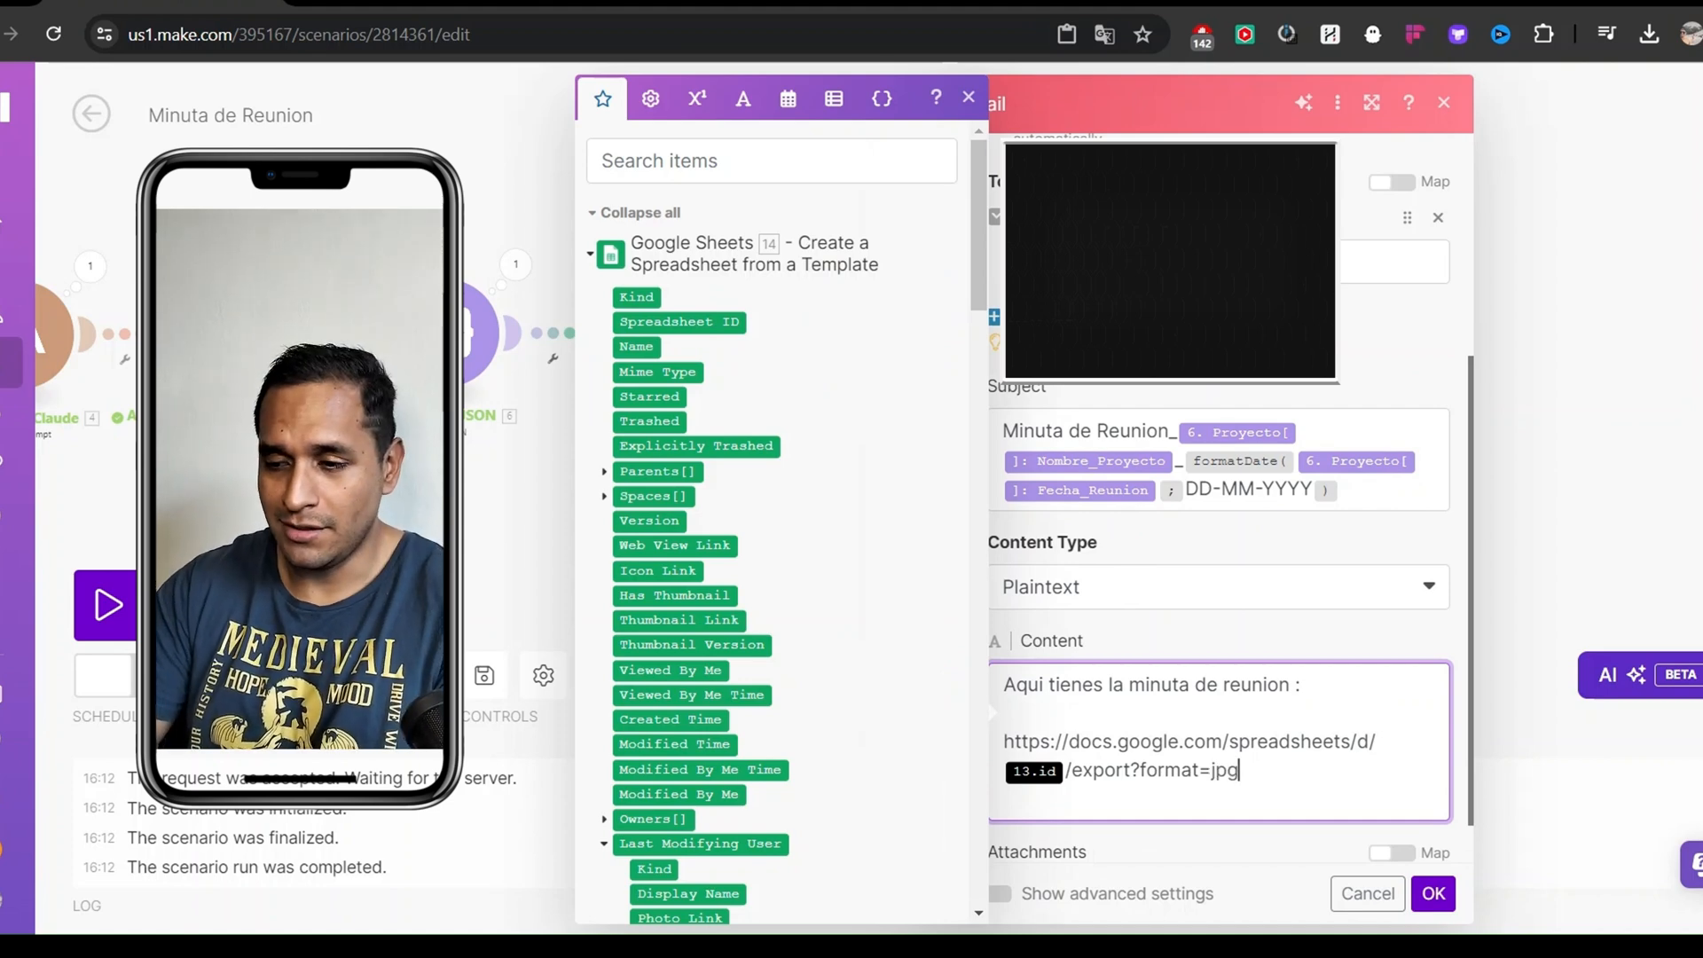
key("BackSpace")
key("BackSpace")
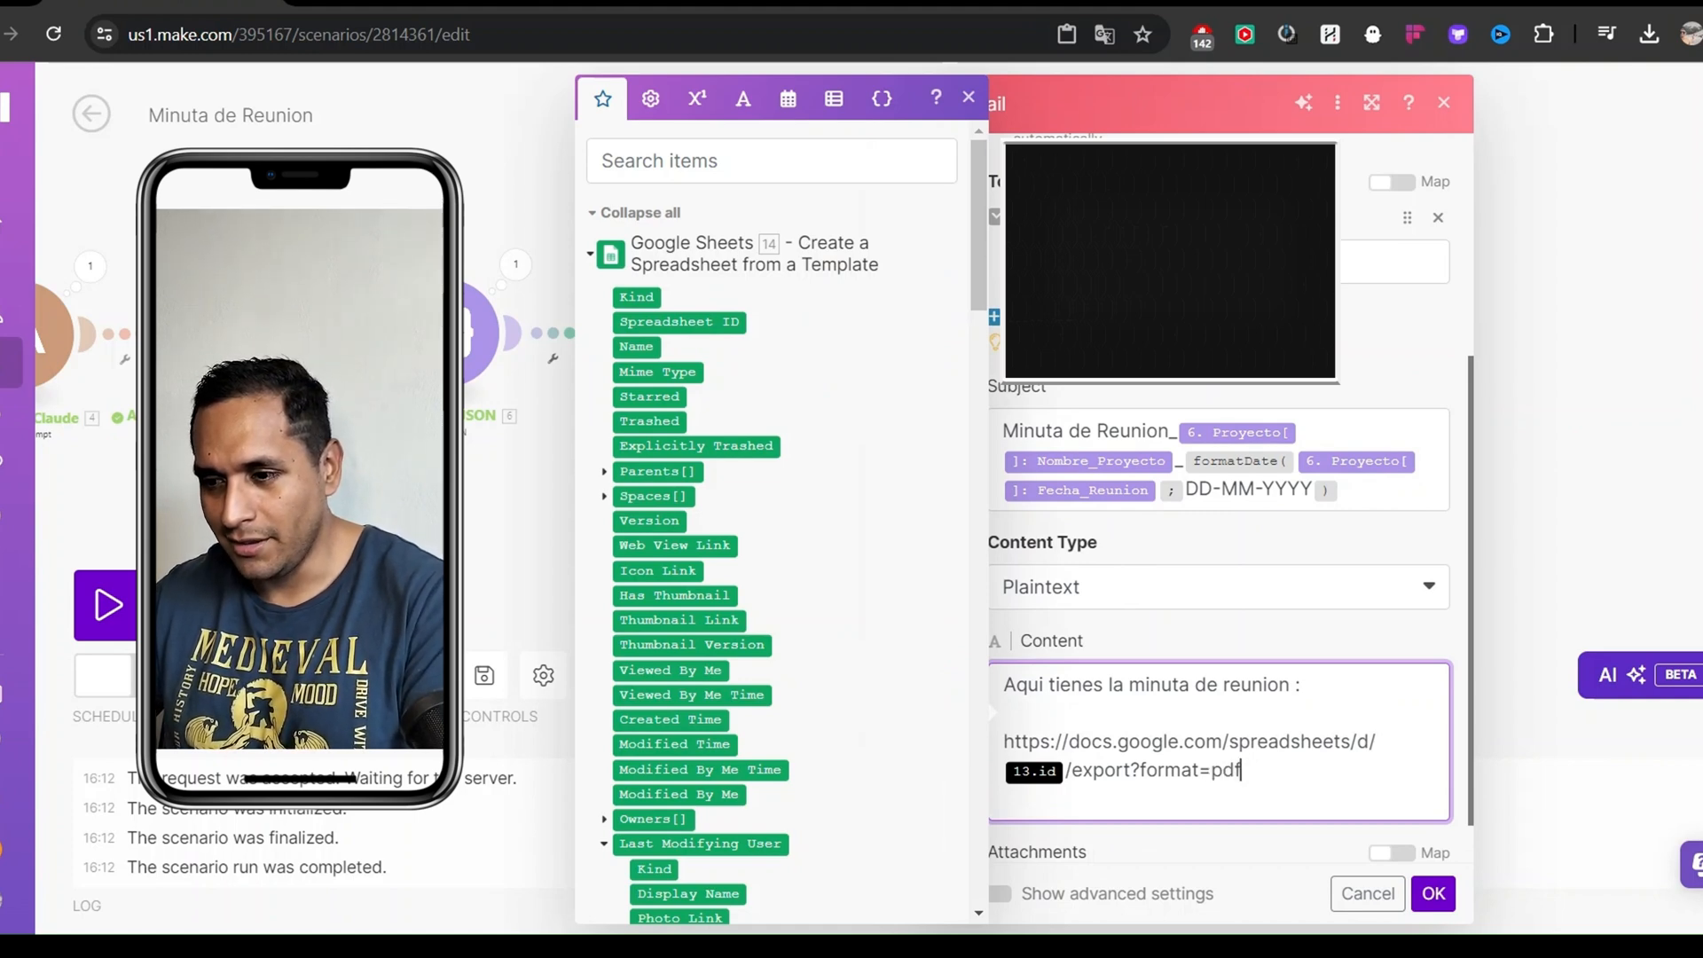
Replace the 13.id variable in the link with the Google Sheets module's Spreadsheet ID and save the email settings
left_click(1068, 771)
key("BackSpace")
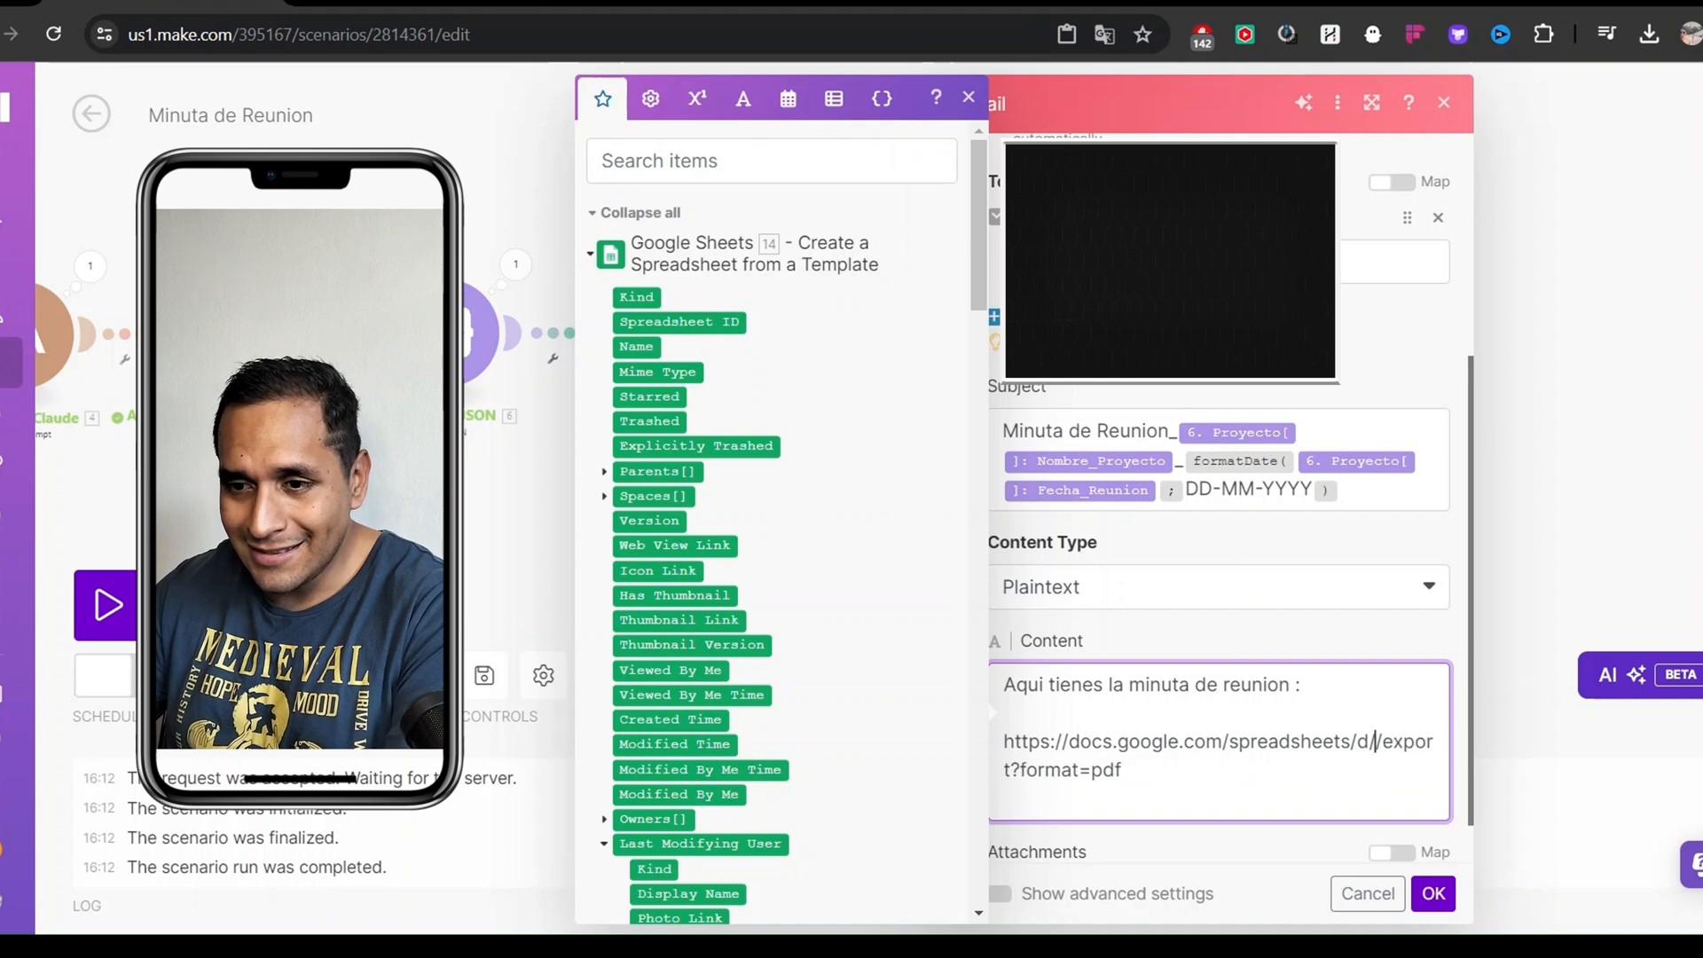
left_click(665, 320)
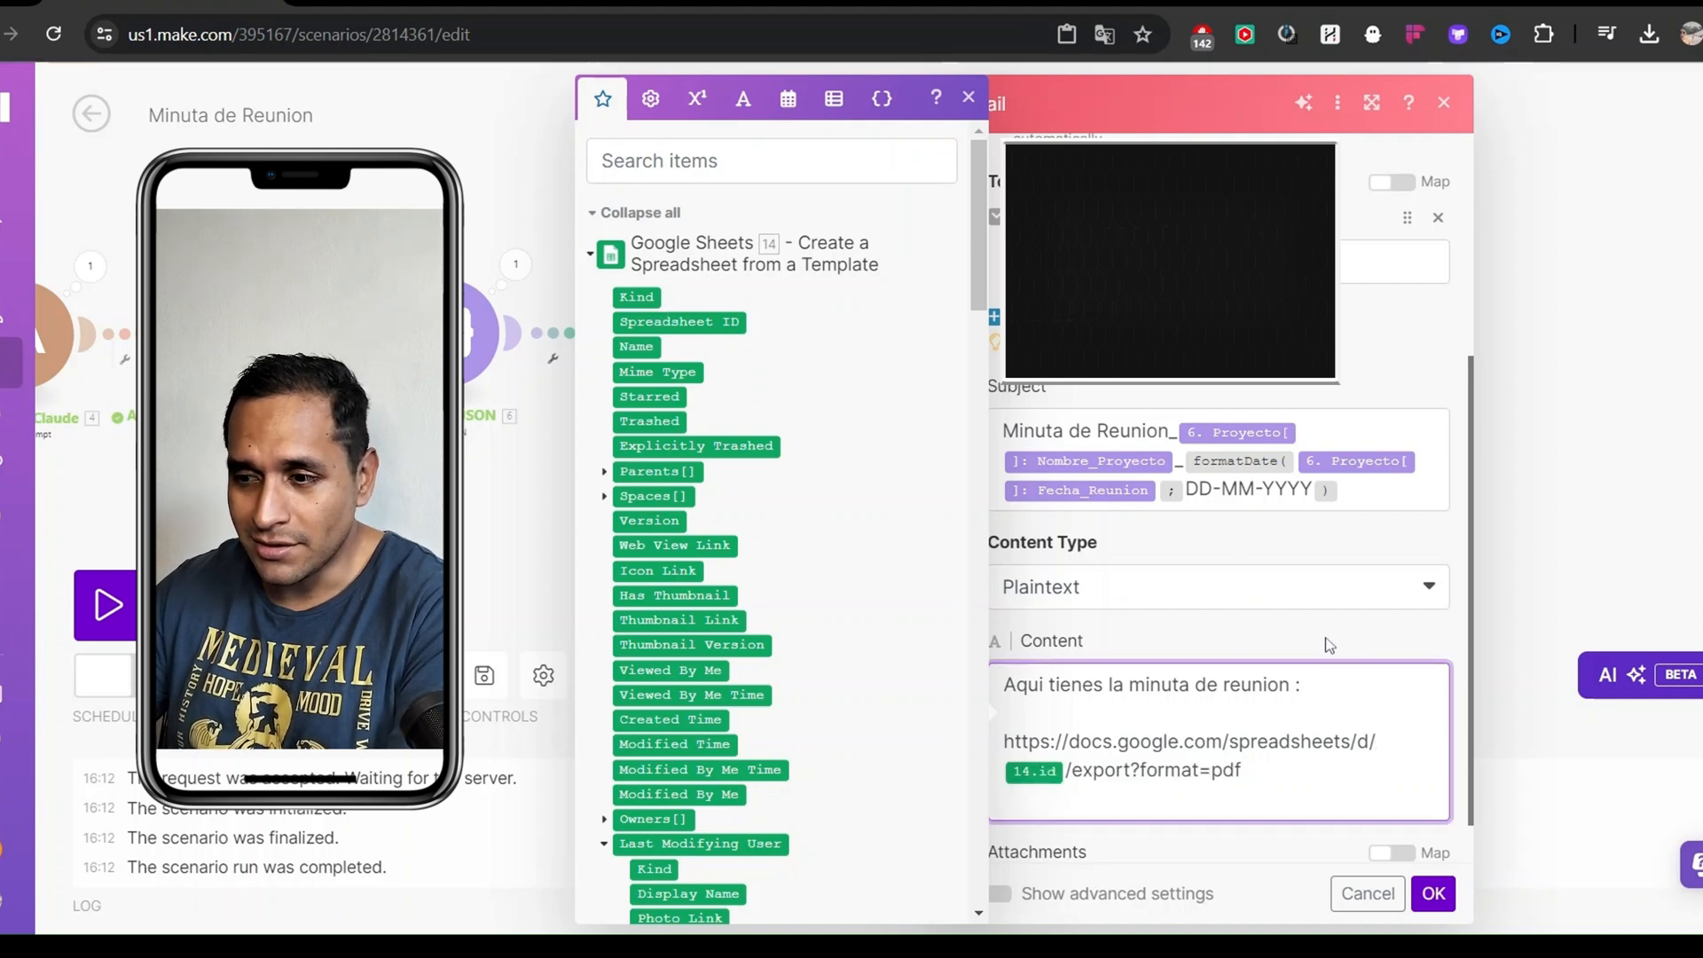
left_click(1338, 664)
scroll(1338, 663, "down", 1)
left_click(1433, 893)
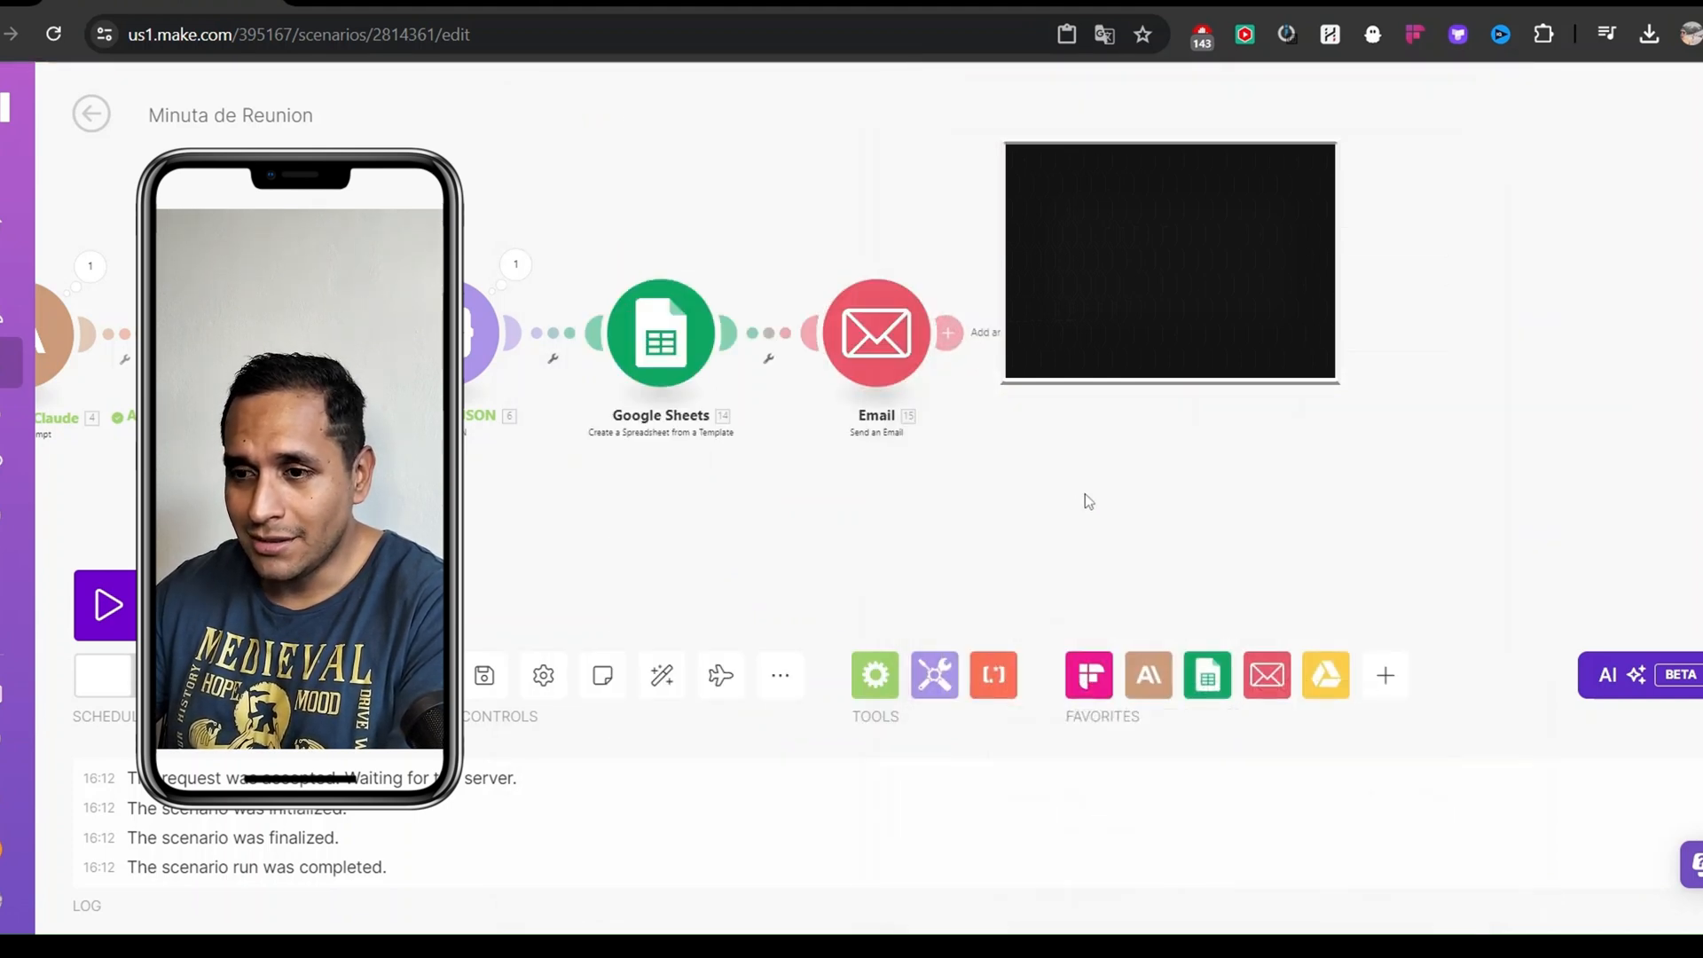
scroll(1105, 266, "down", 3)
left_click_drag(939, 268, 1003, 251)
scroll(1103, 269, "up", 2)
scroll(1103, 269, "up", 1)
left_click_drag(1000, 340, 1185, 260)
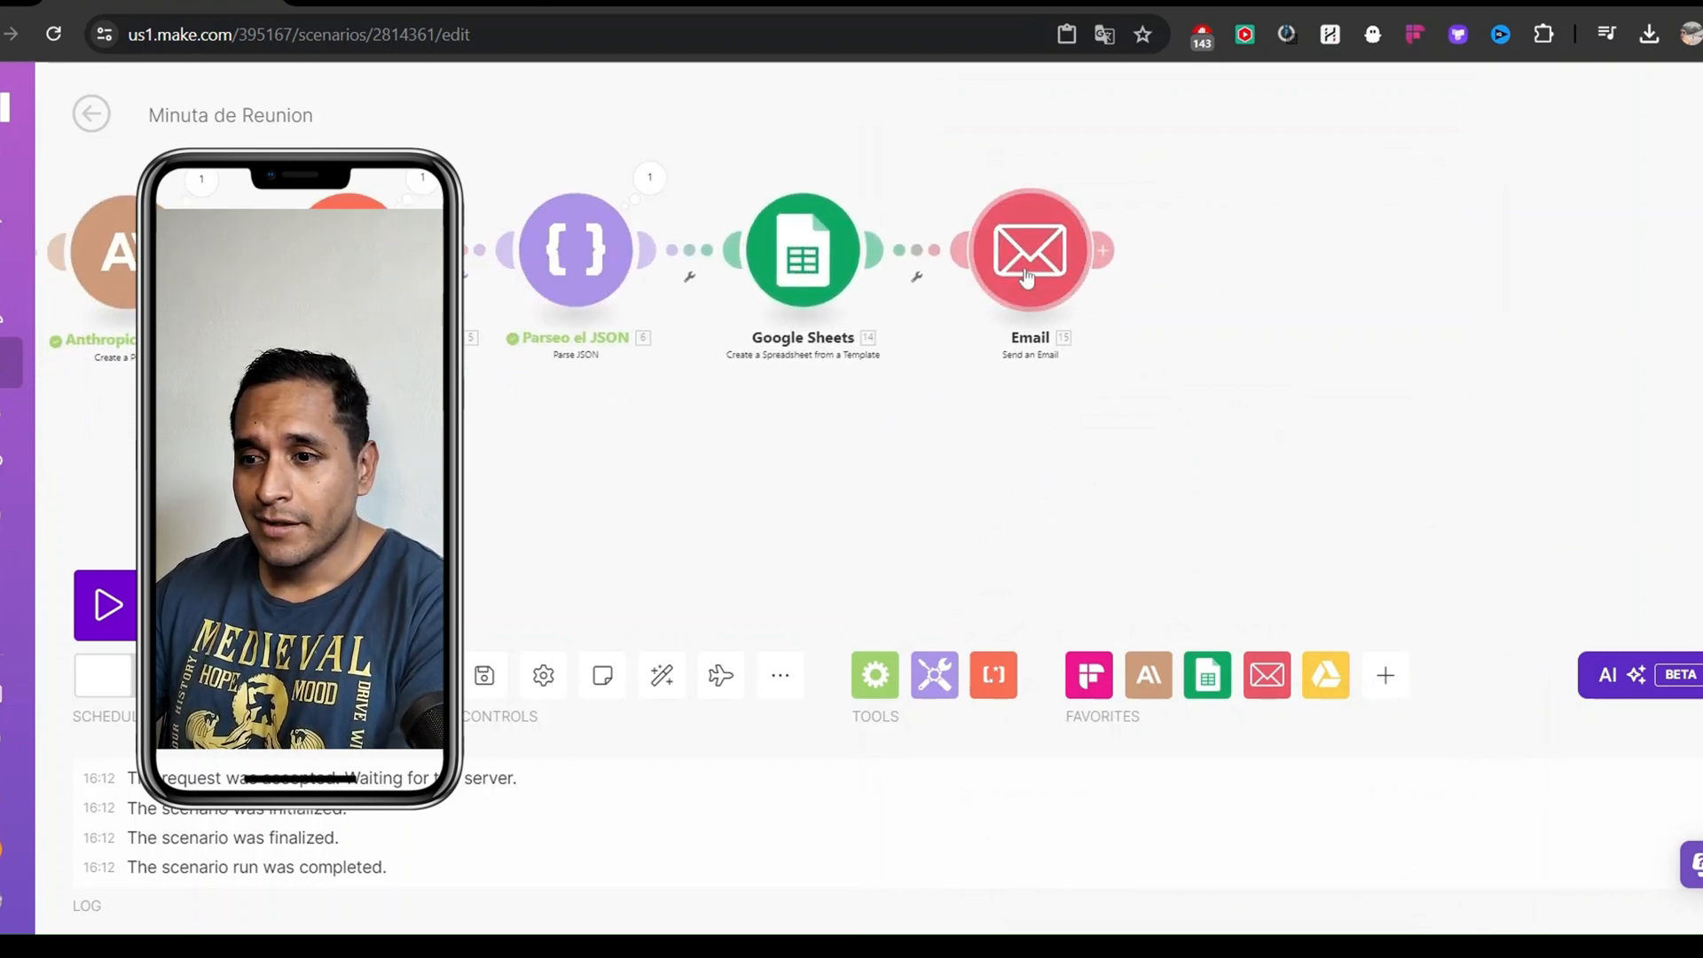
left_click(1028, 237)
left_click(928, 407)
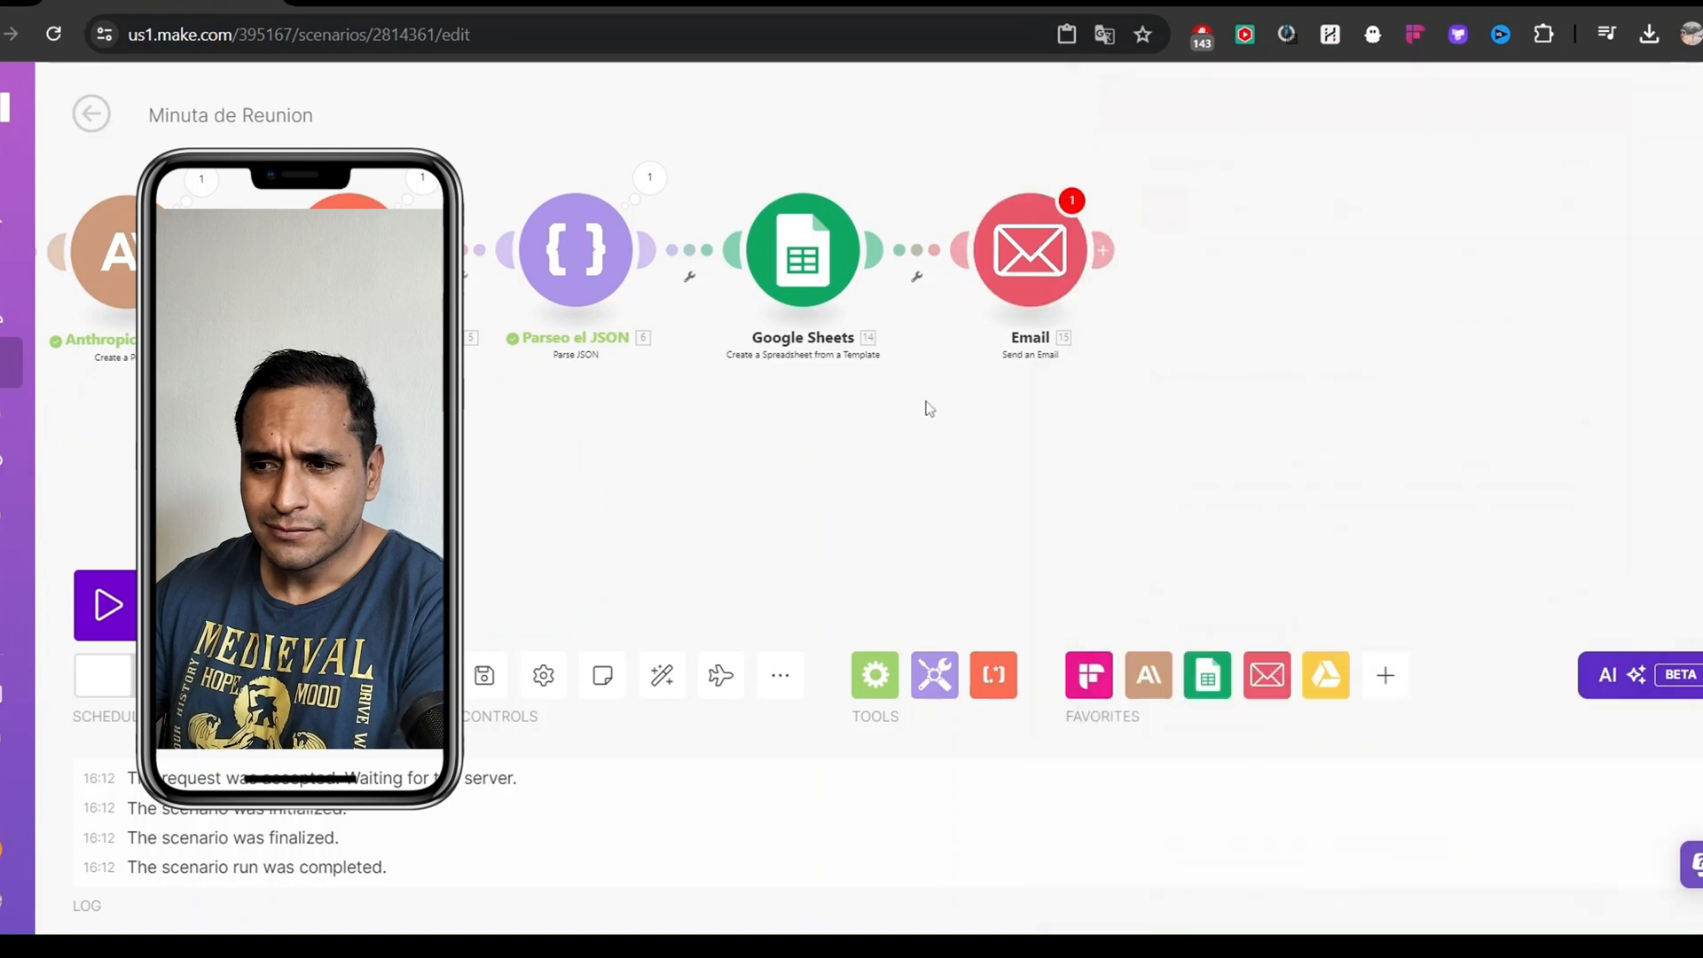
Insert a Google Drive "Download a File" module between the Google Sheets and Email modules
left_click_drag(942, 409, 882, 579)
left_click_drag(976, 462, 1179, 460)
right_click(958, 280)
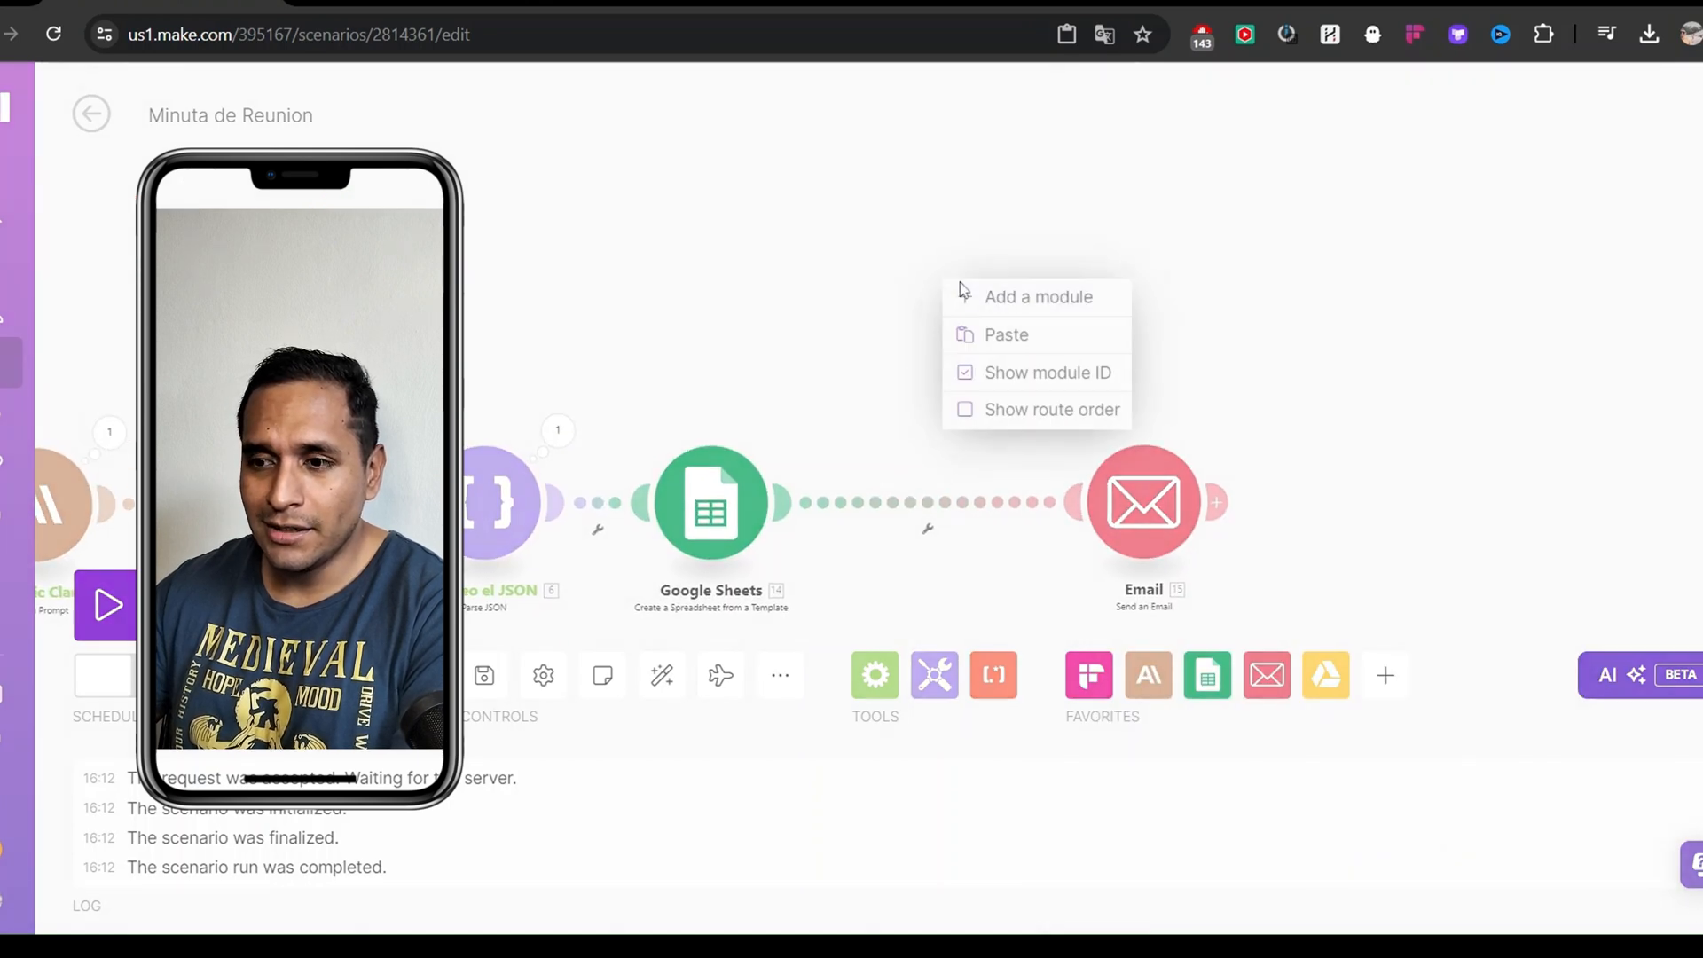
left_click(969, 294)
left_click(1124, 441)
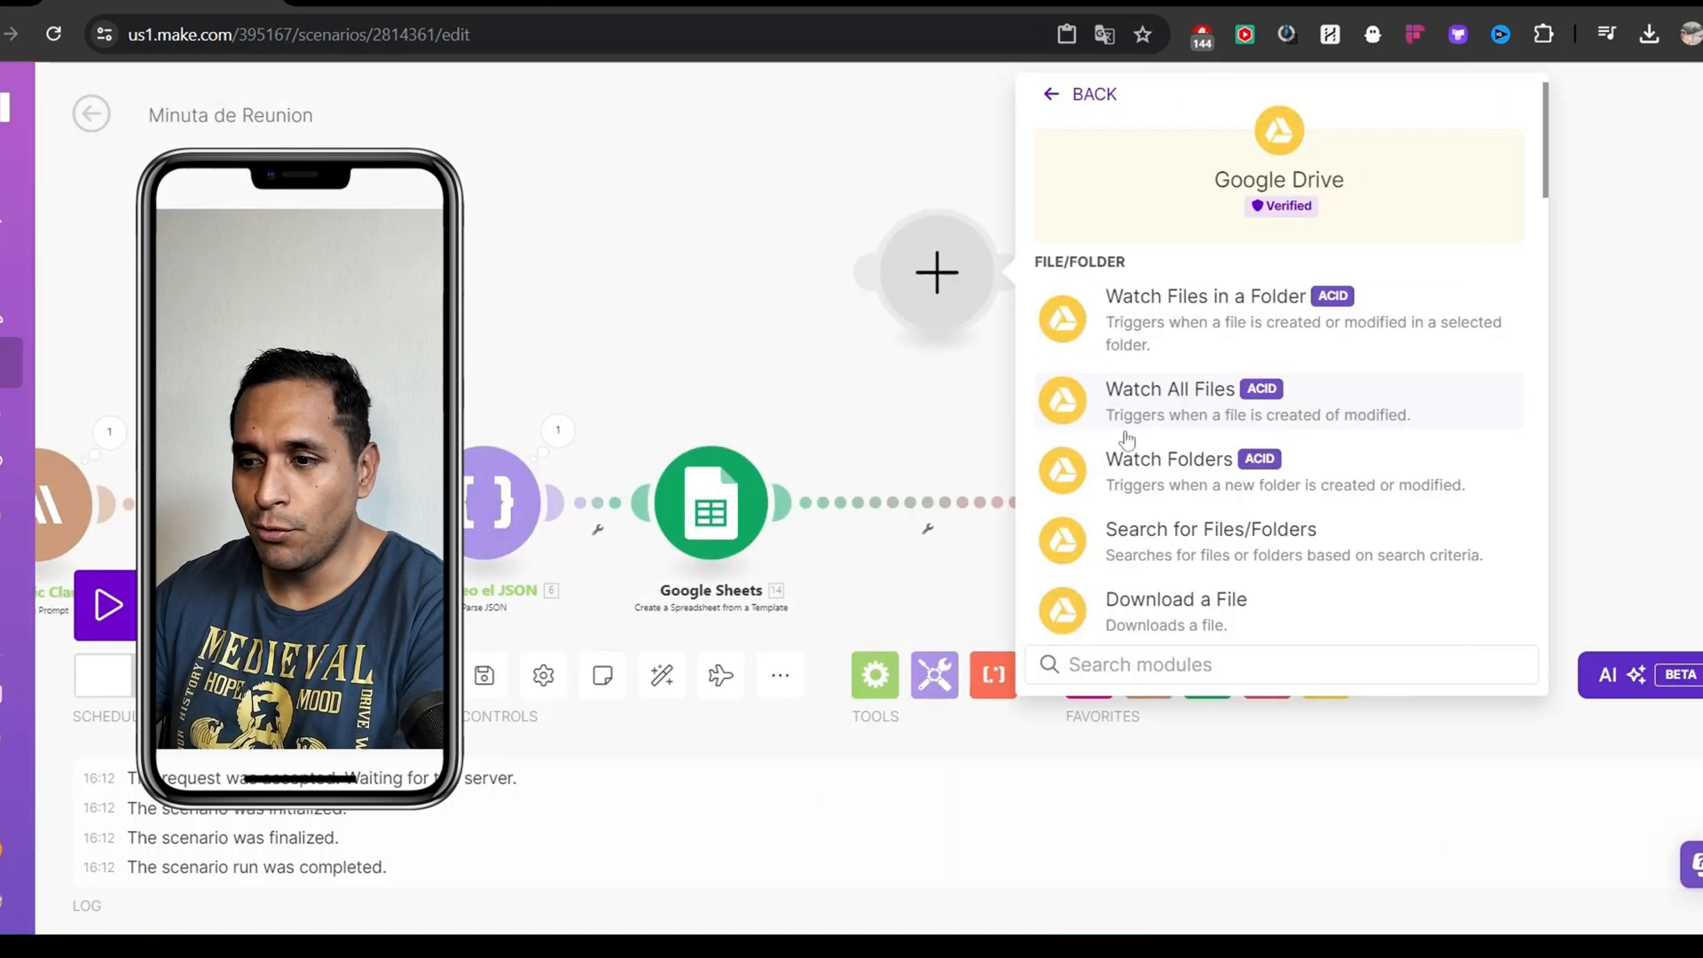
scroll(1141, 388, "down", 2)
left_click(1175, 483)
left_click_drag(936, 273, 943, 499)
left_click(924, 390)
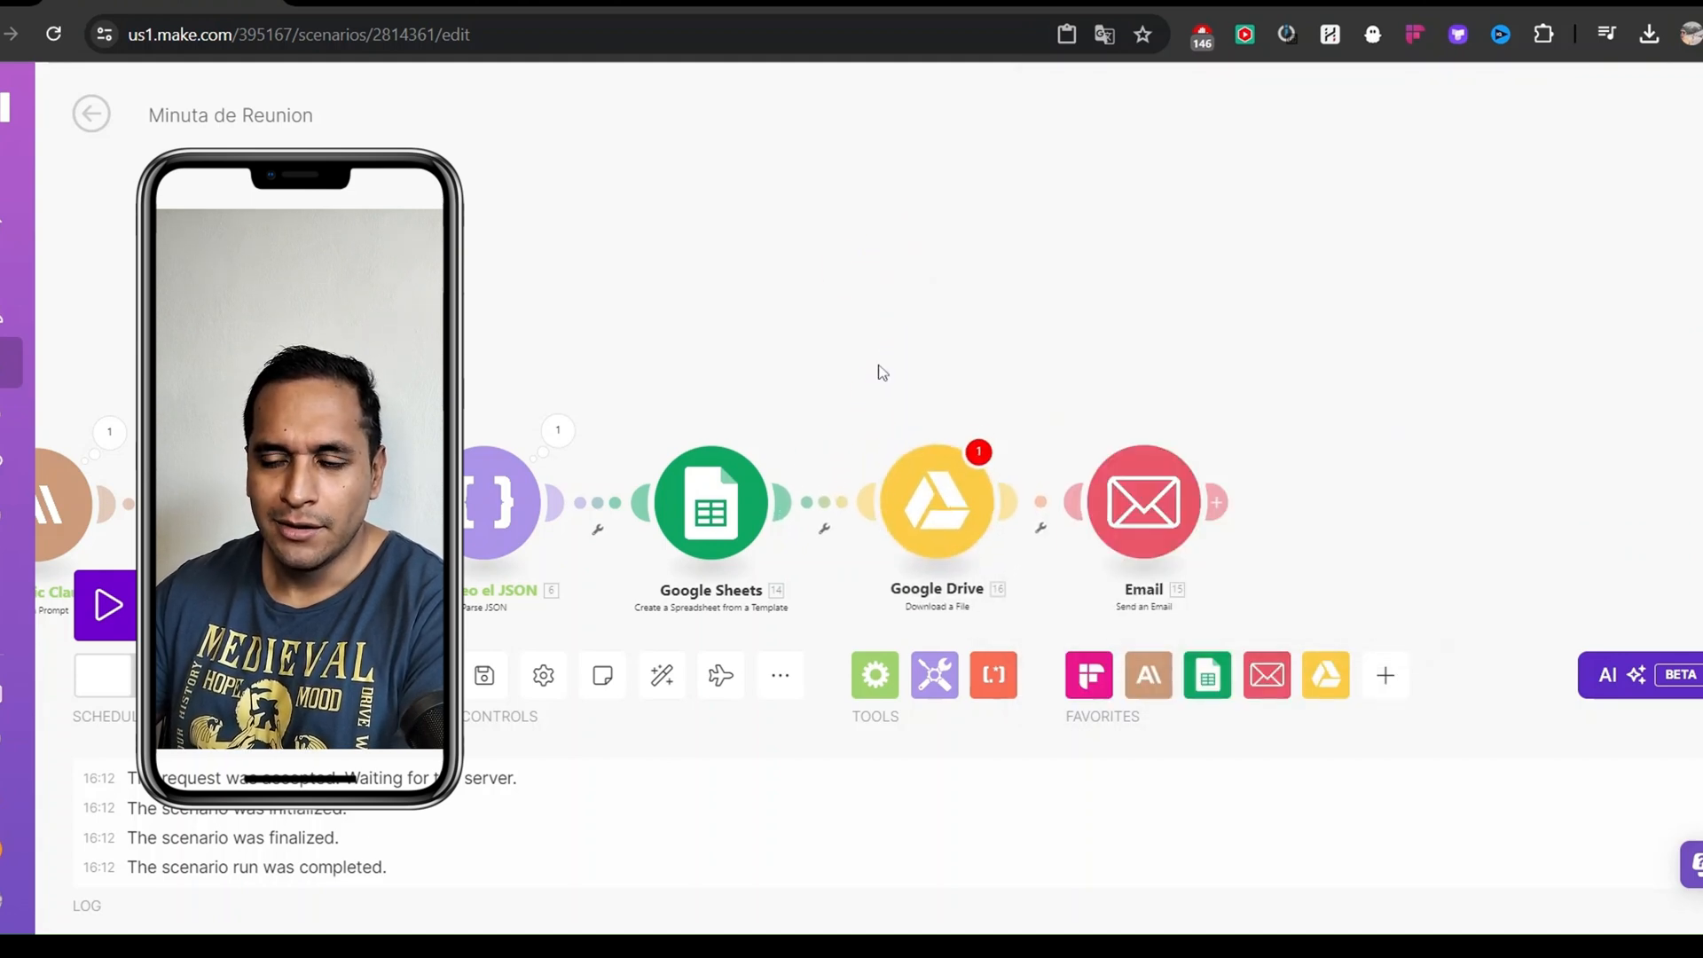
Map the Google Sheets Spreadsheet ID as the Google Drive module's File ID and save its settings
left_click(960, 502)
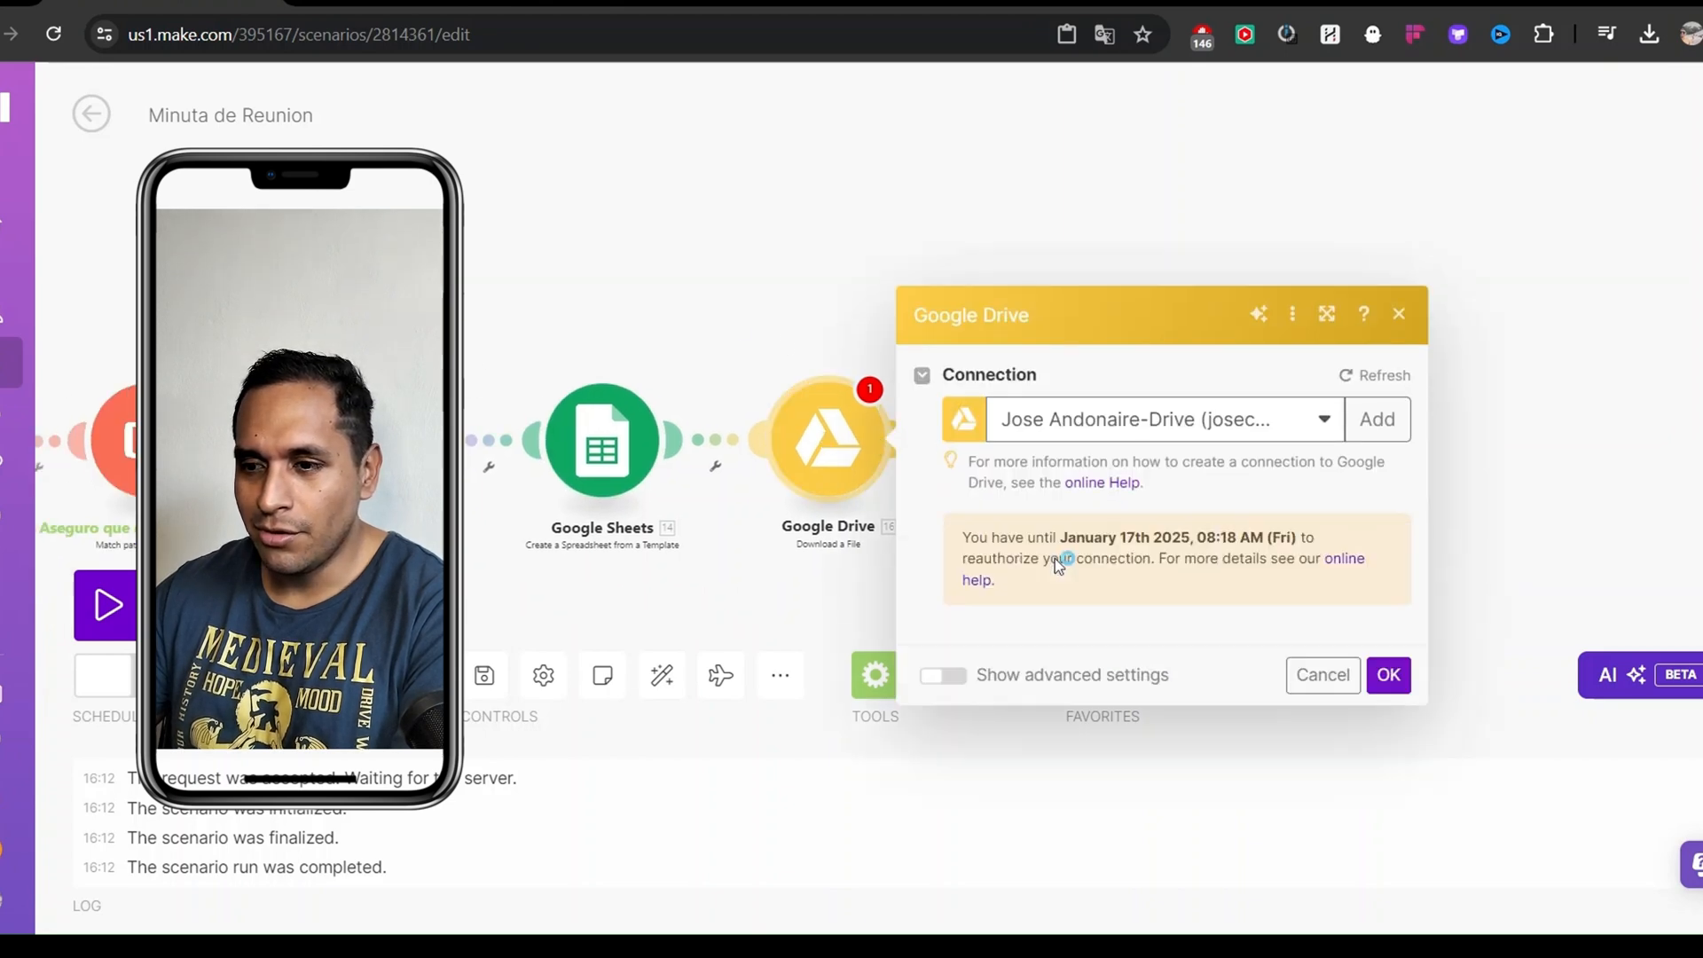
left_click(1028, 637)
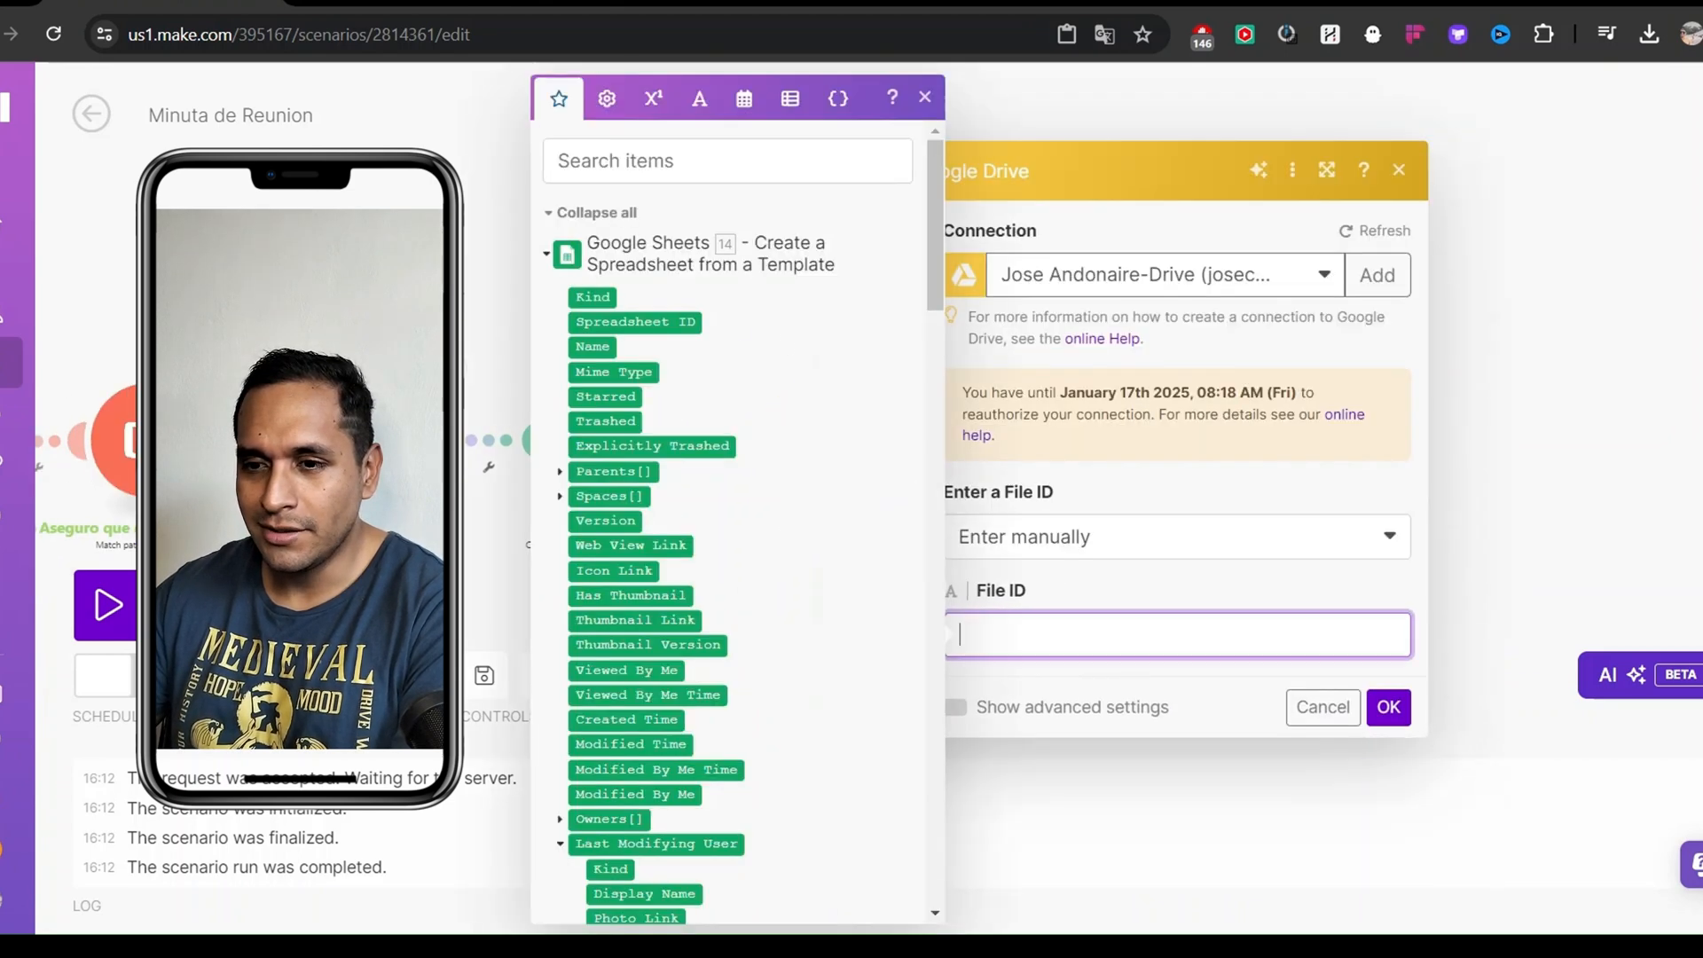
left_click(633, 321)
left_click(1387, 707)
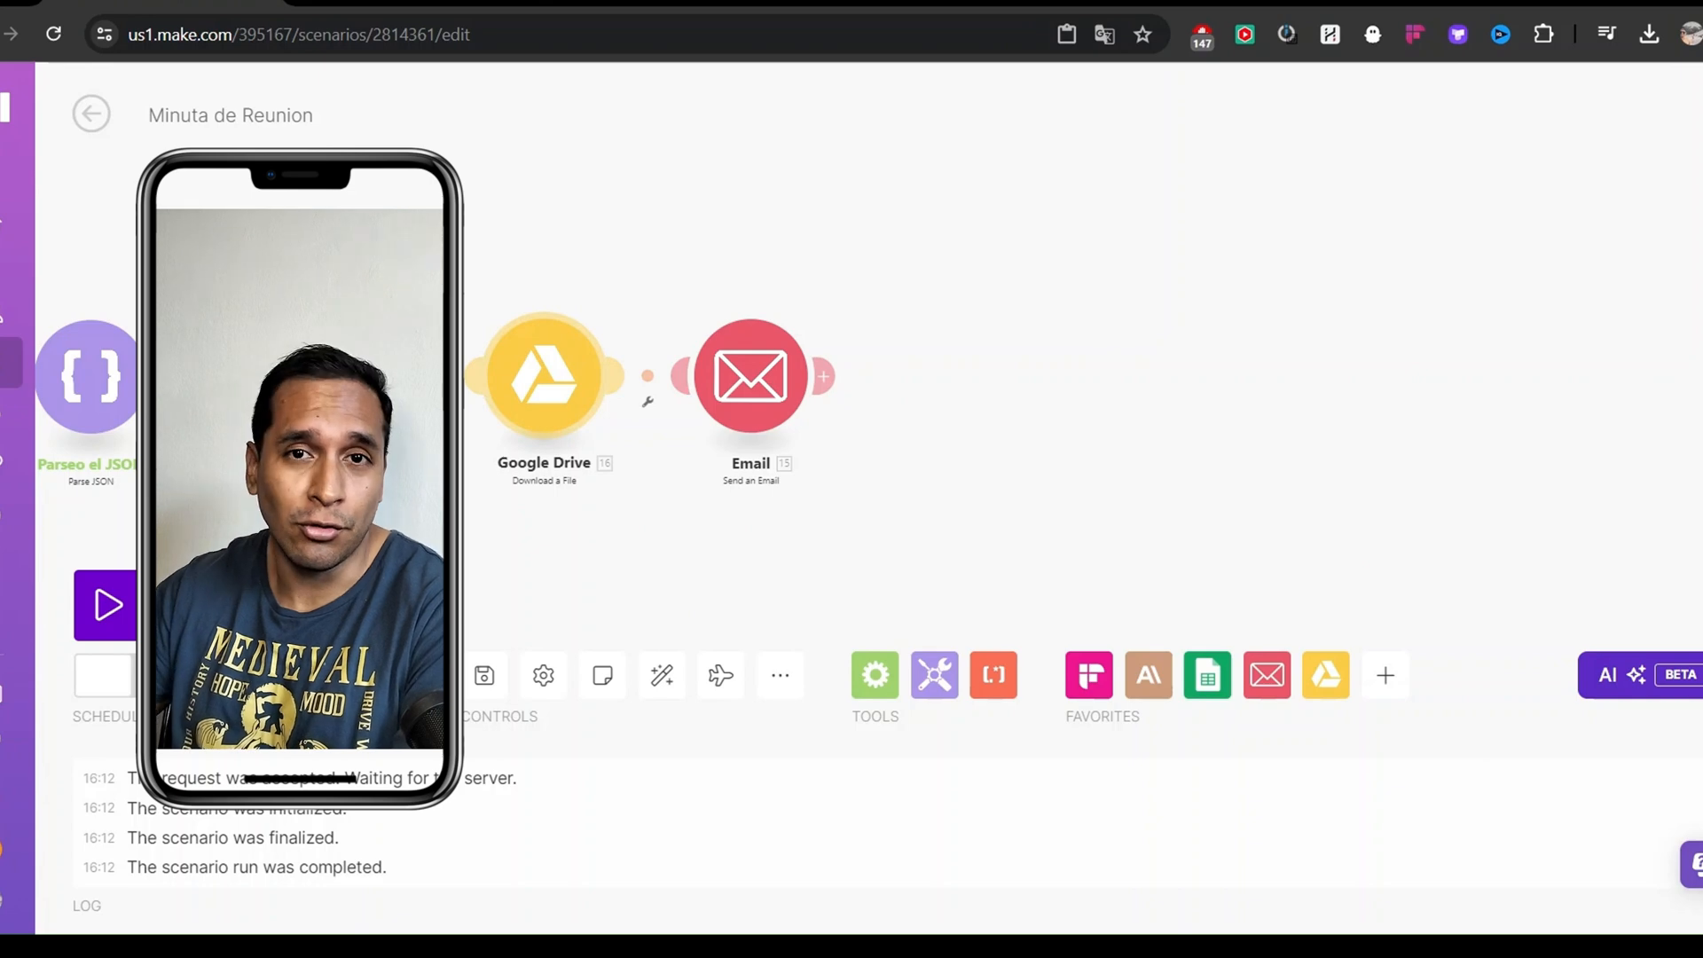
Try attaching the Google Drive download to the email, remove the attachment item and save the Email module
left_click(750, 376)
scroll(1091, 533, "down", 3)
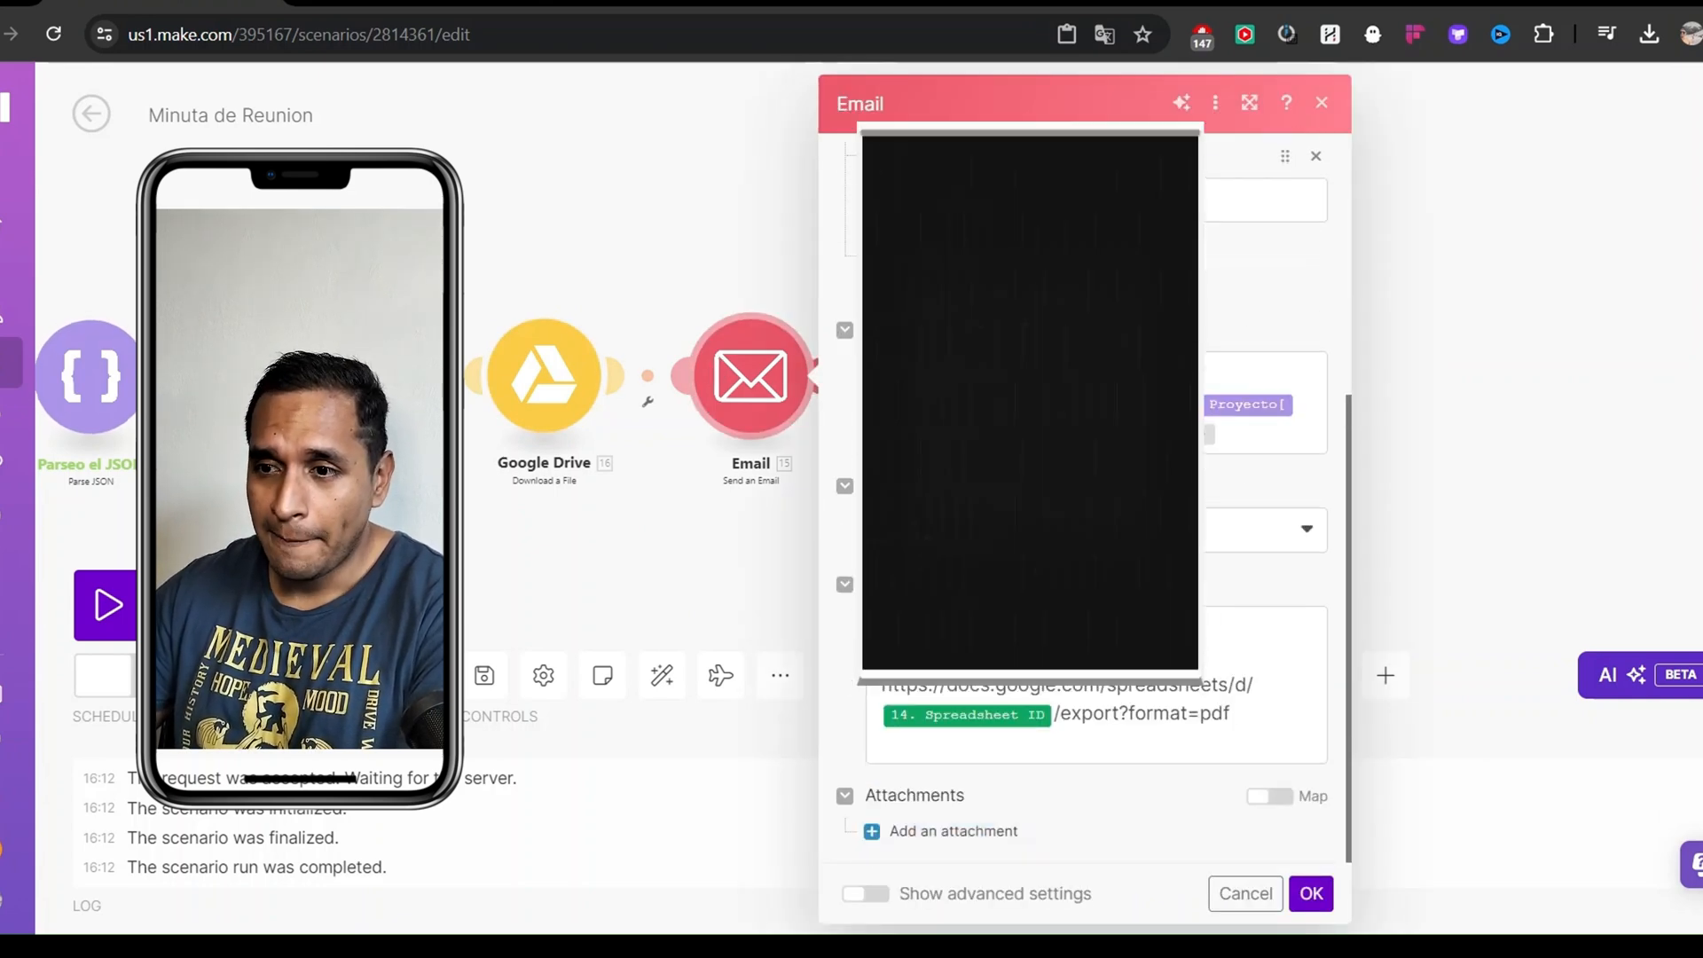
left_click(953, 830)
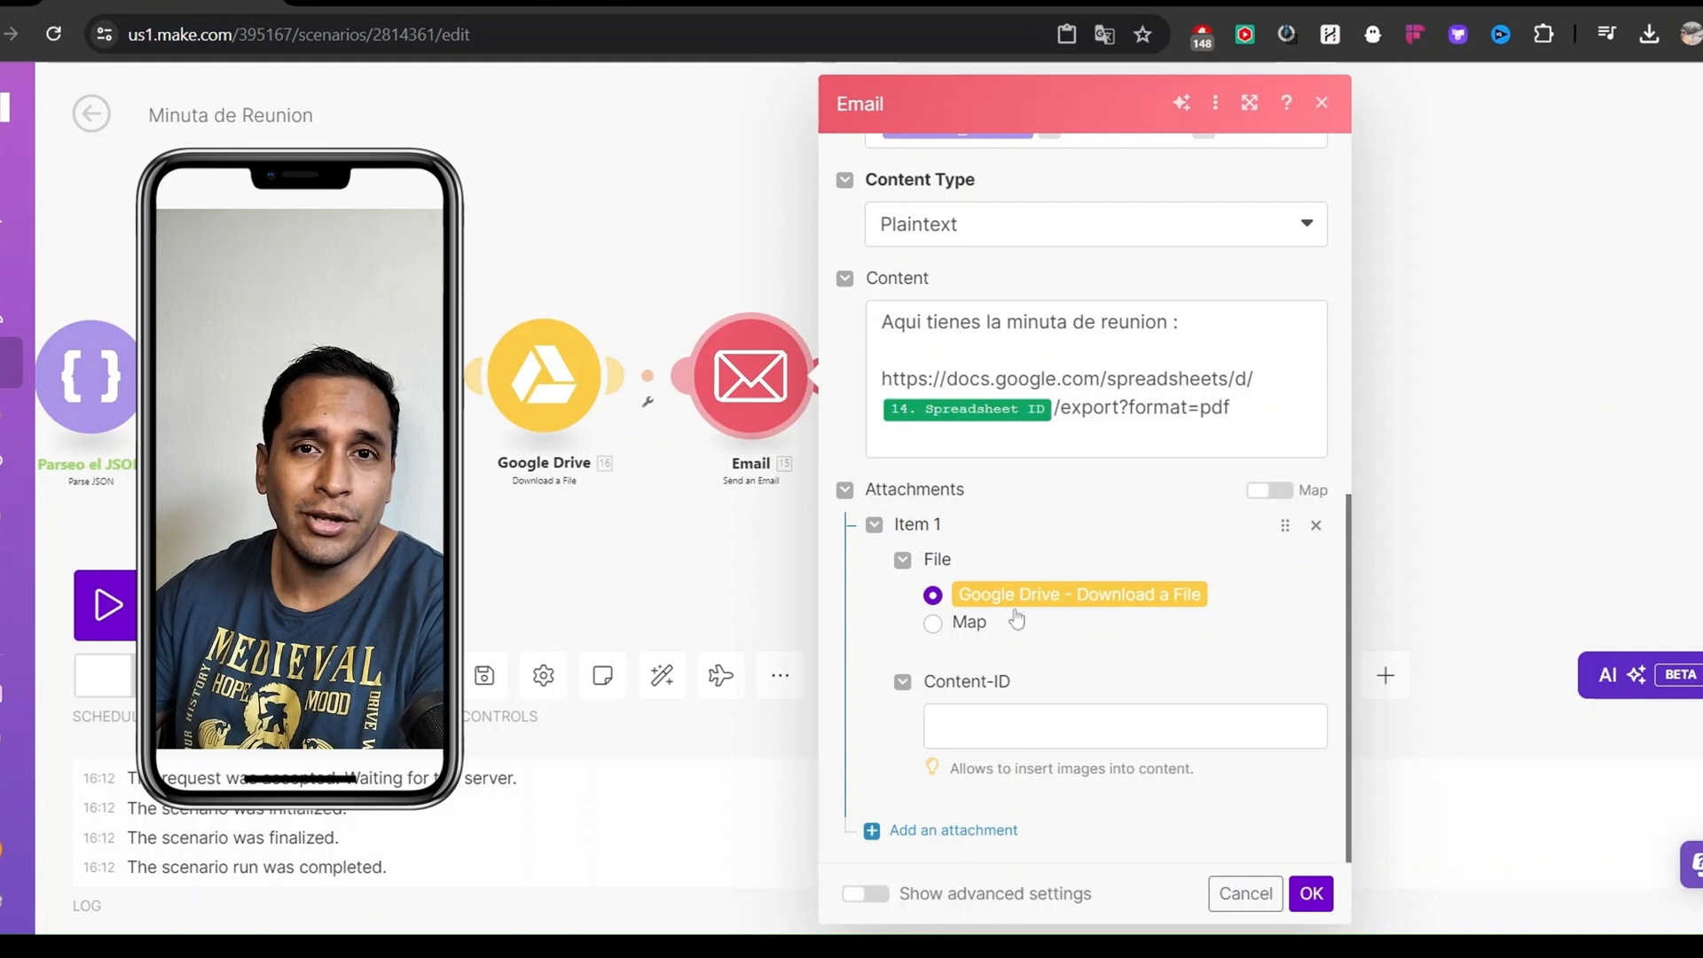
left_click(1315, 525)
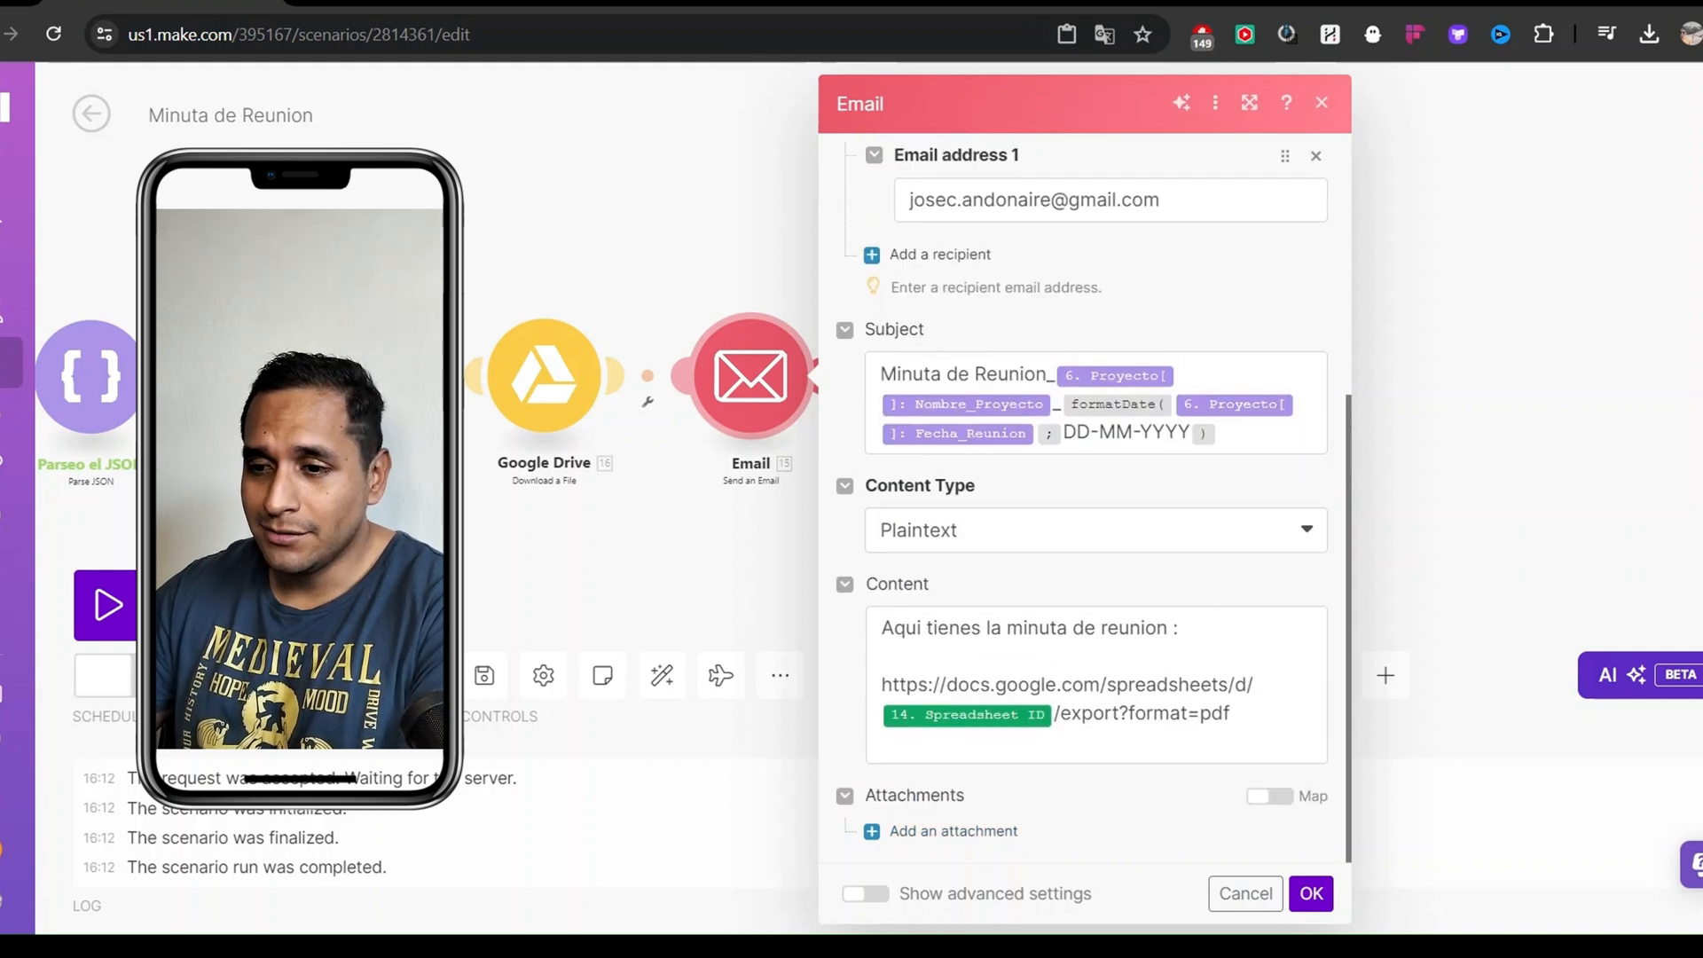
left_click(1311, 893)
Delete the Google Drive "Download a File" module from the scenario
right_click(705, 403)
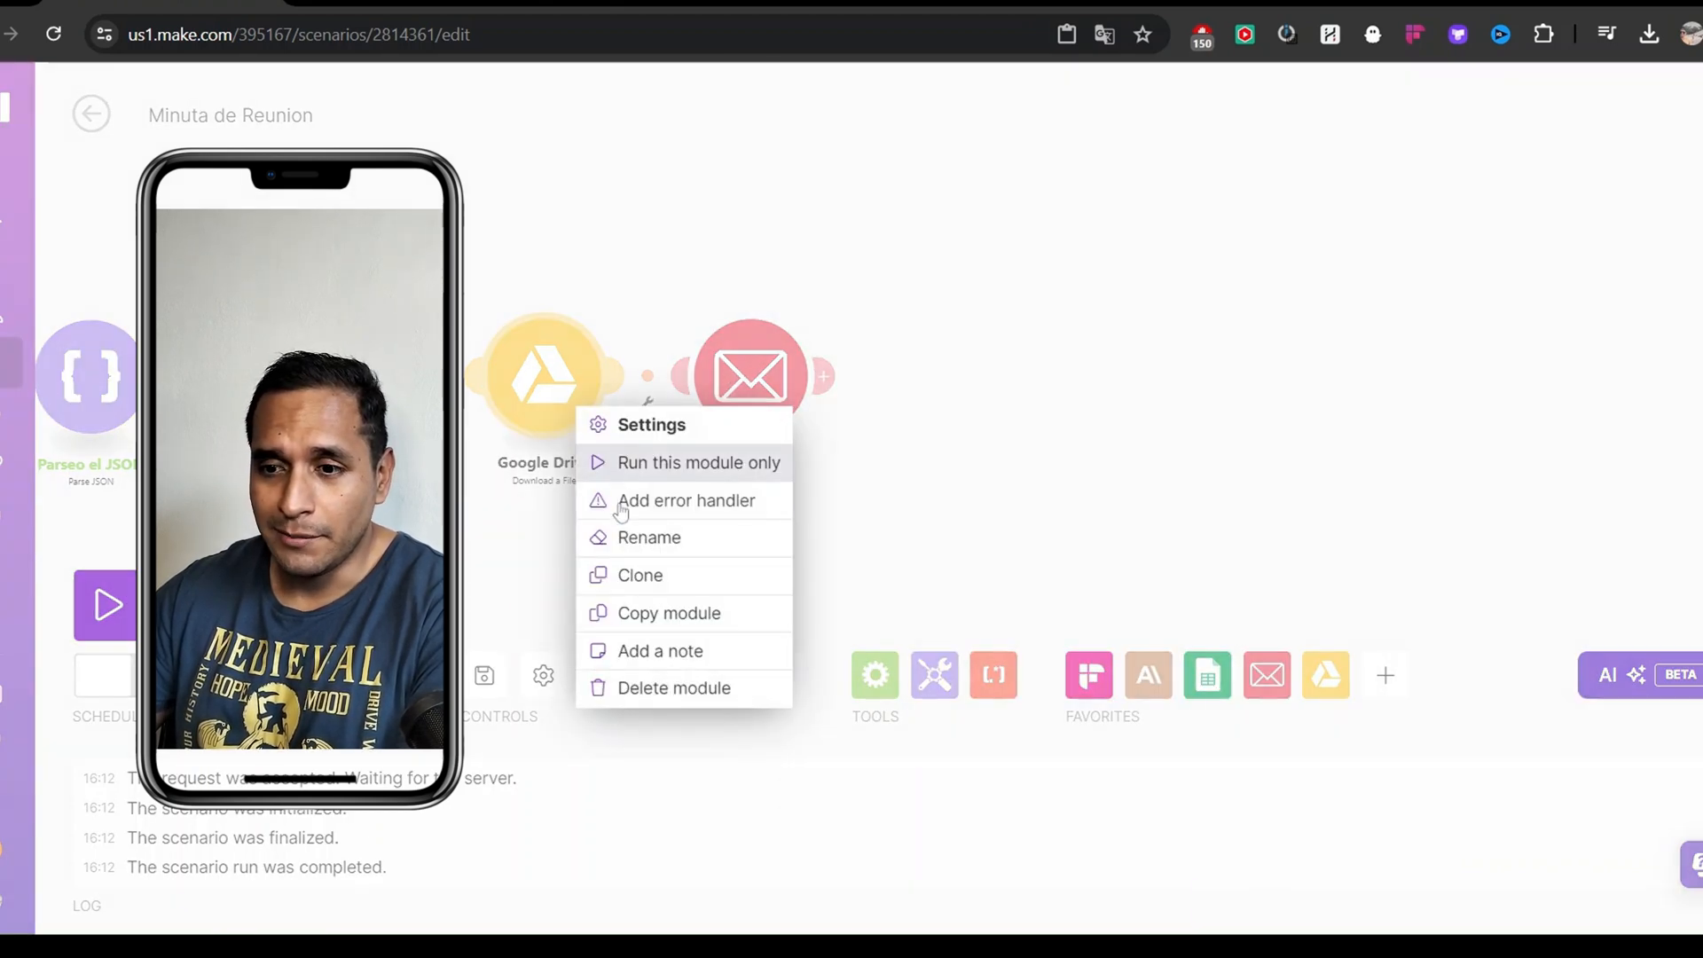
left_click(691, 687)
scroll(869, 532, "down", 3)
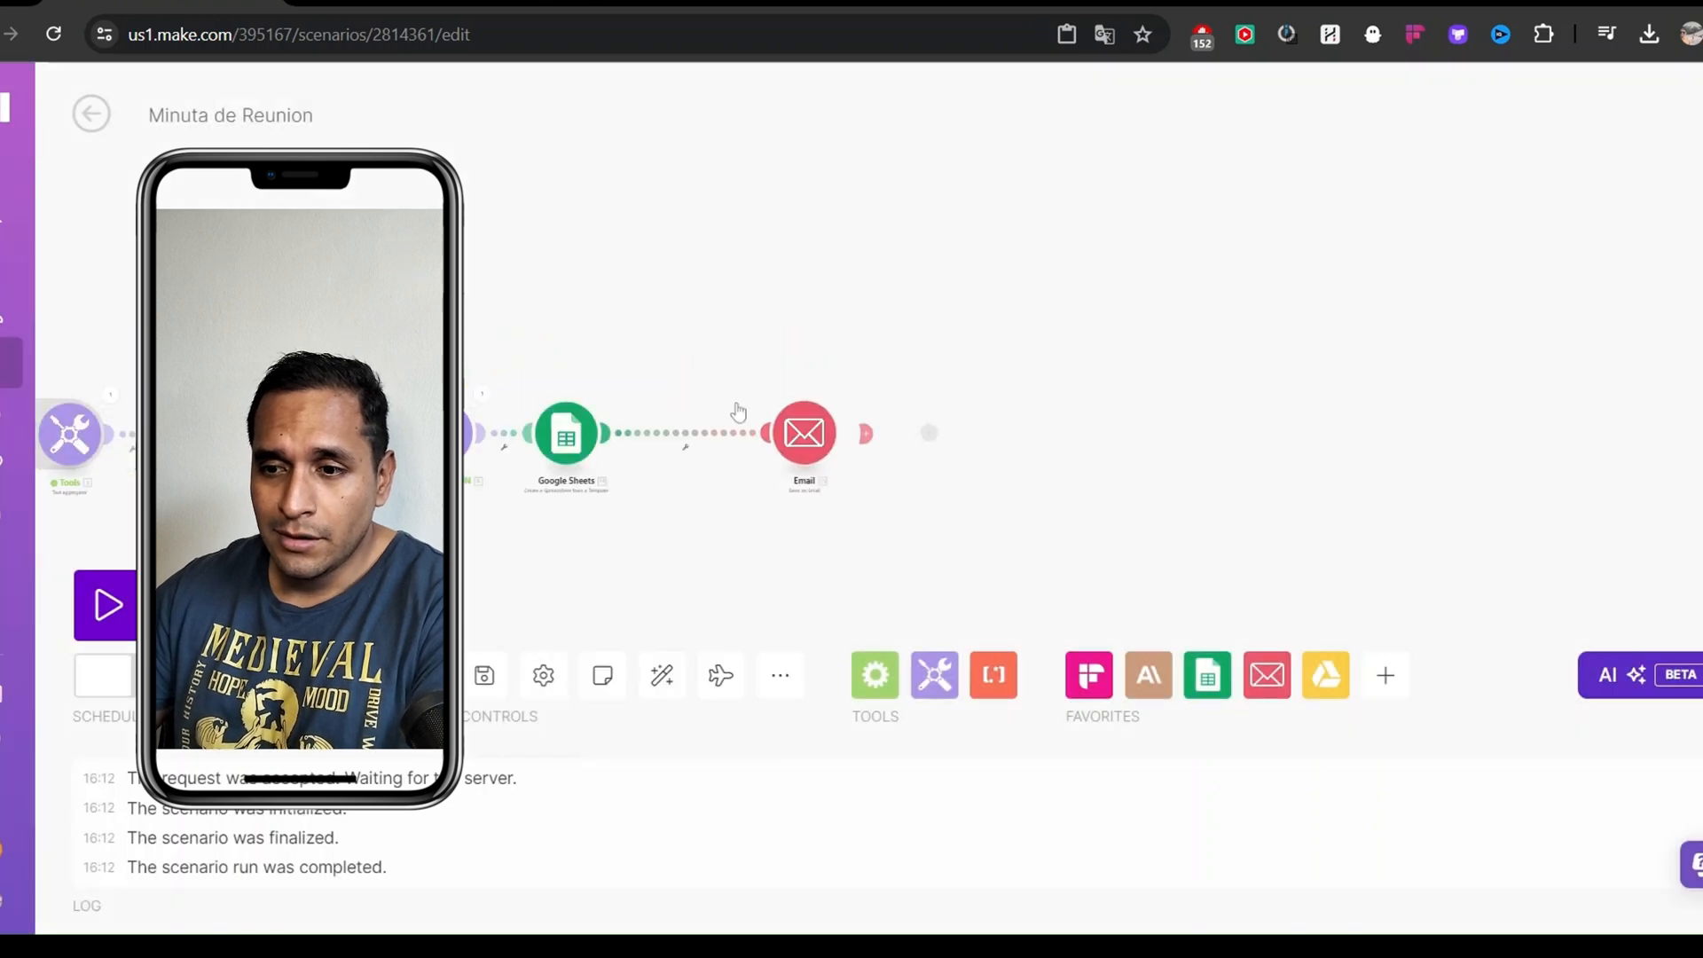
Move the Email module next to Google Sheets, auto-align all modules and save the scenario
mouse_move(869, 402)
left_mouse_down()
mouse_move(1068, 381)
mouse_move(896, 413)
left_mouse_up()
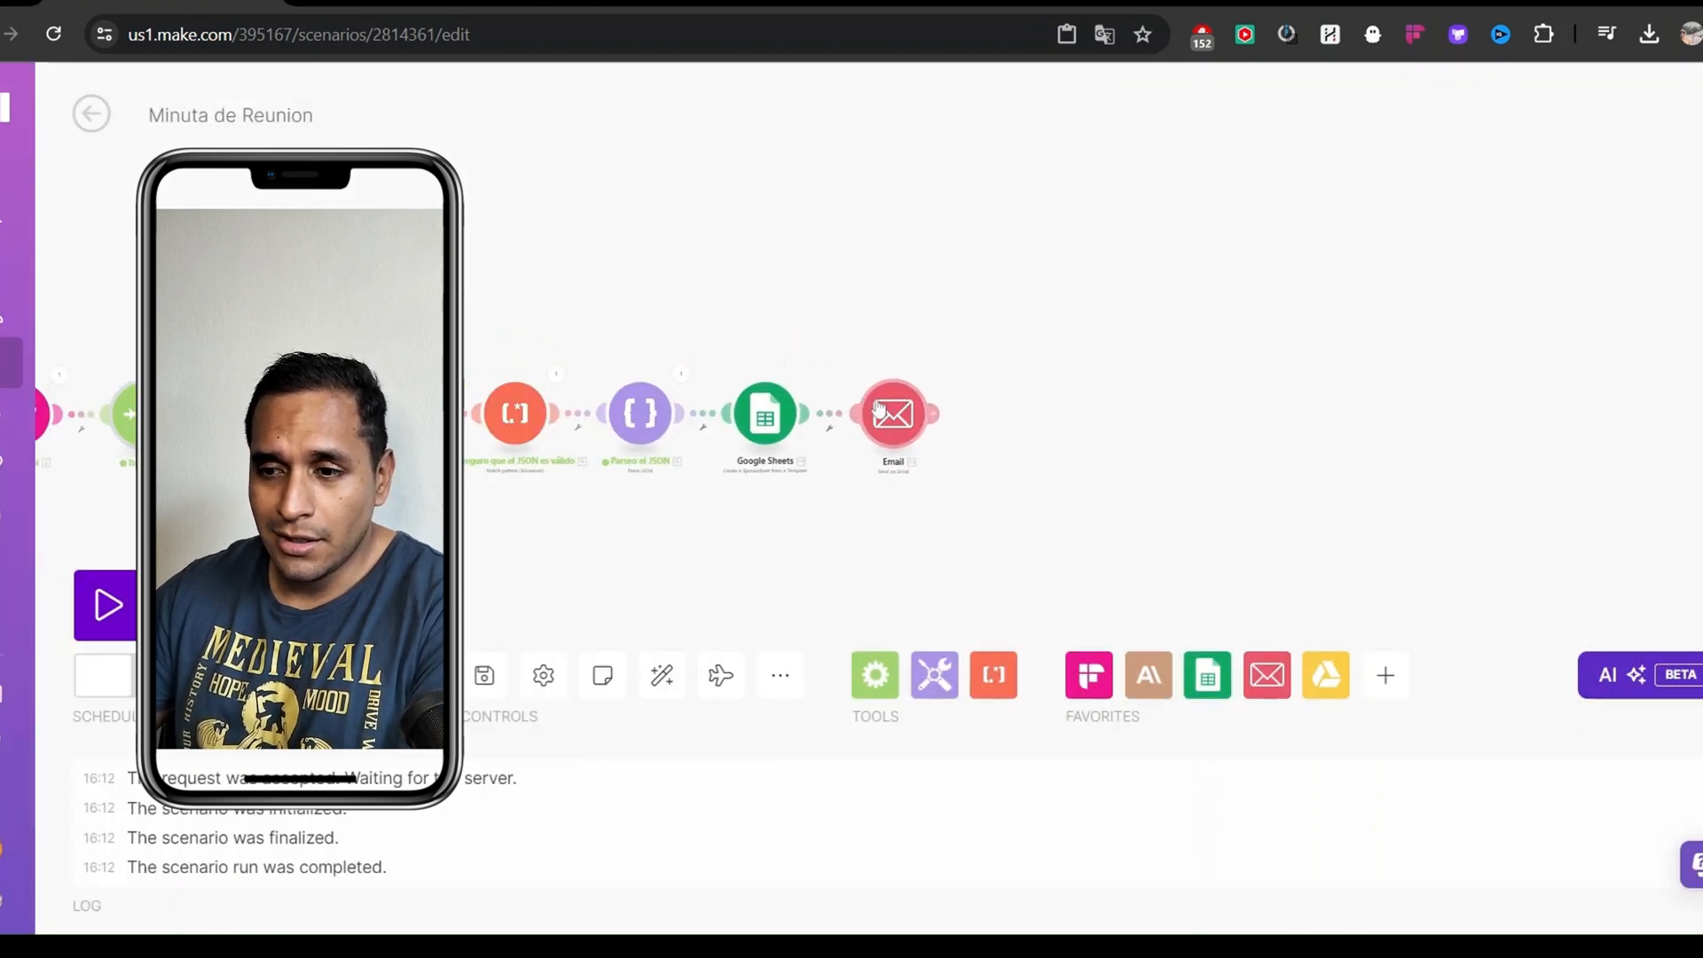
left_click_drag(798, 327, 1162, 323)
left_click(662, 674)
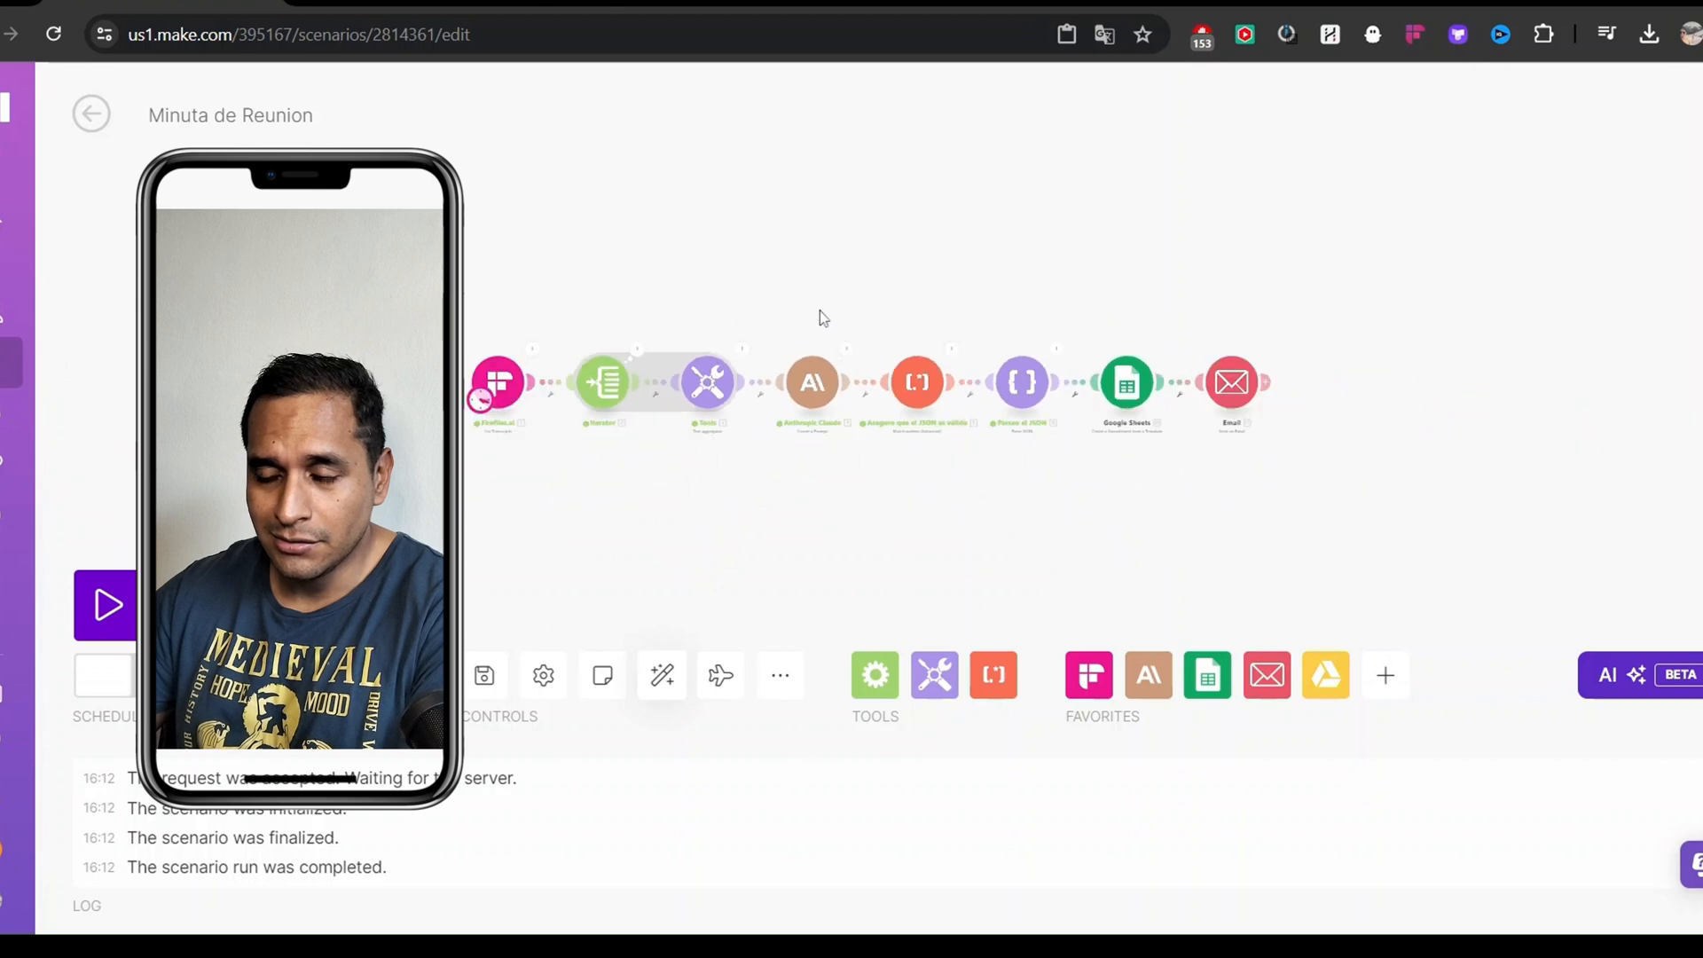
scroll(825, 354, "up", 3)
left_click_drag(848, 470, 798, 410)
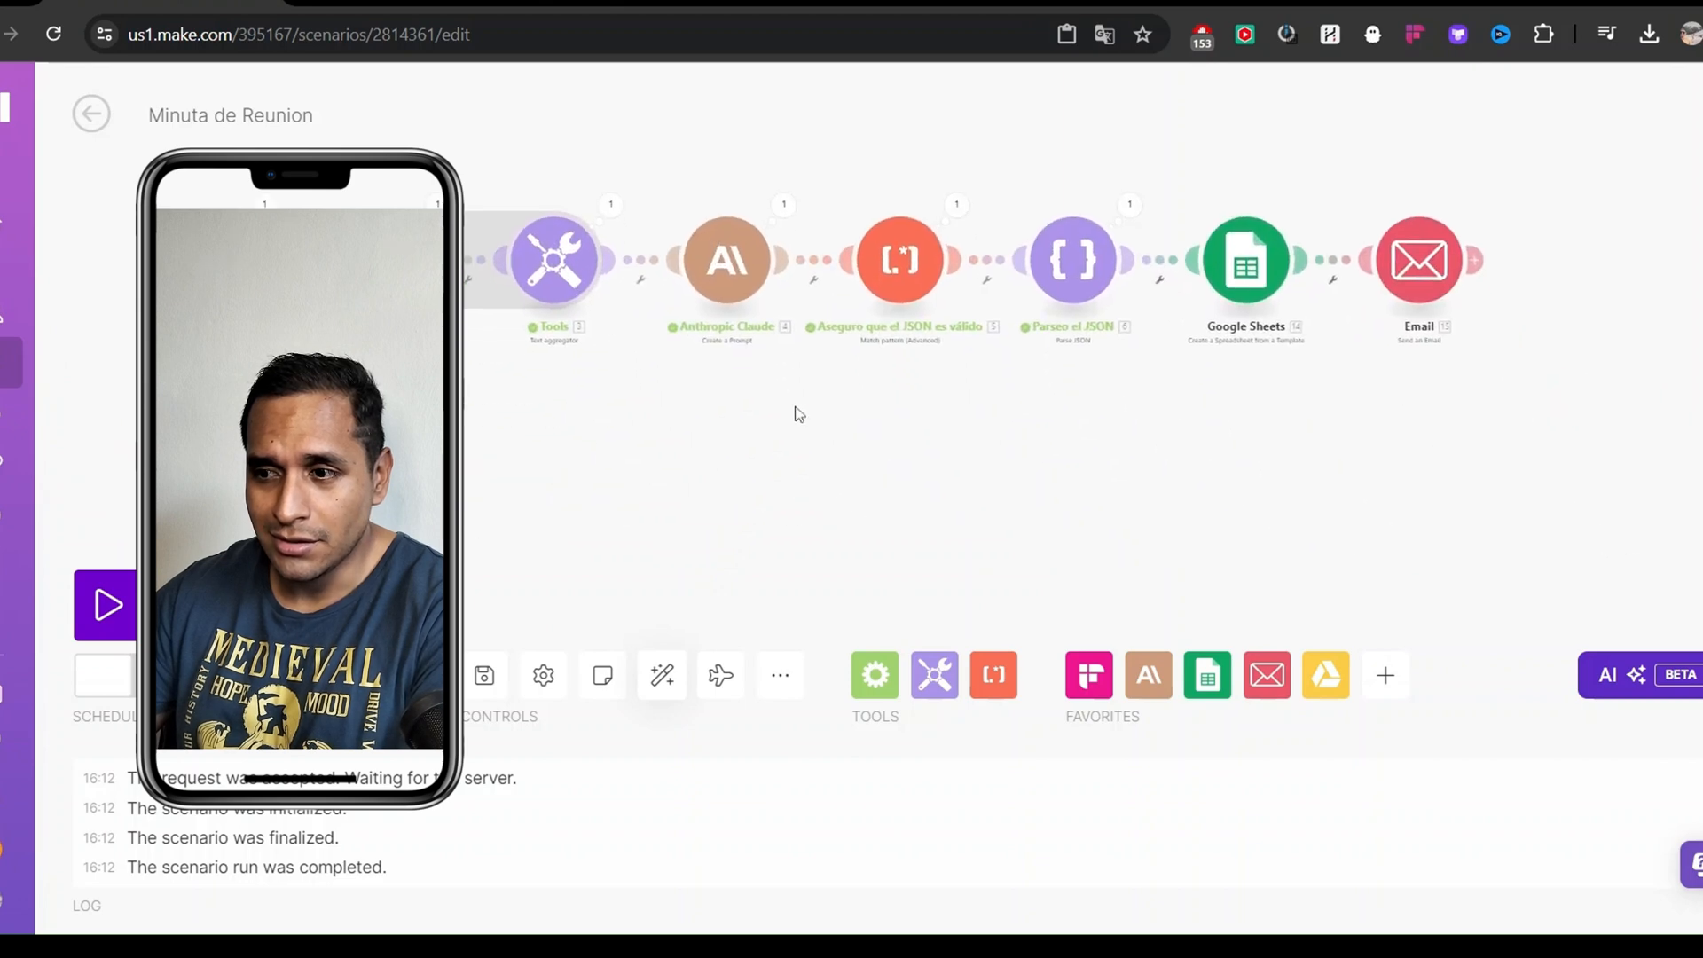
left_click(484, 677)
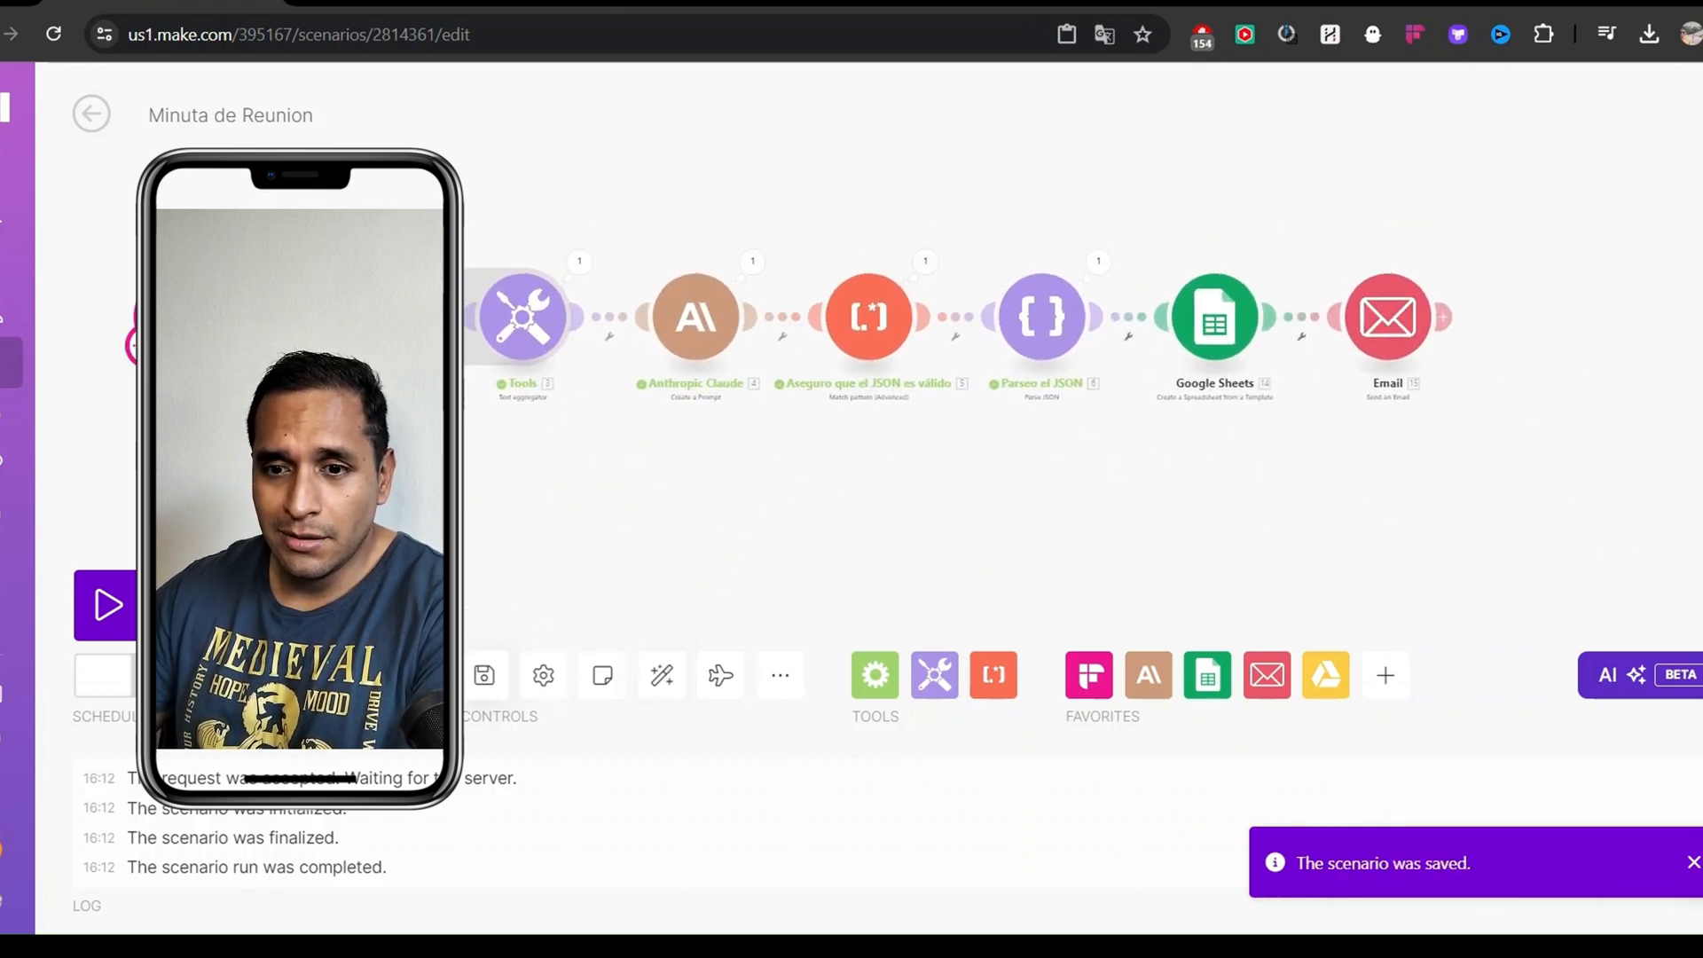
Run the whole scenario once and follow its execution through to the Email module
left_click(104, 603)
left_click_drag(620, 151, 692, 232)
scroll(693, 232, "up", 1)
scroll(693, 233, "down", 5)
left_click_drag(839, 223, 725, 233)
scroll(725, 233, "up", 2)
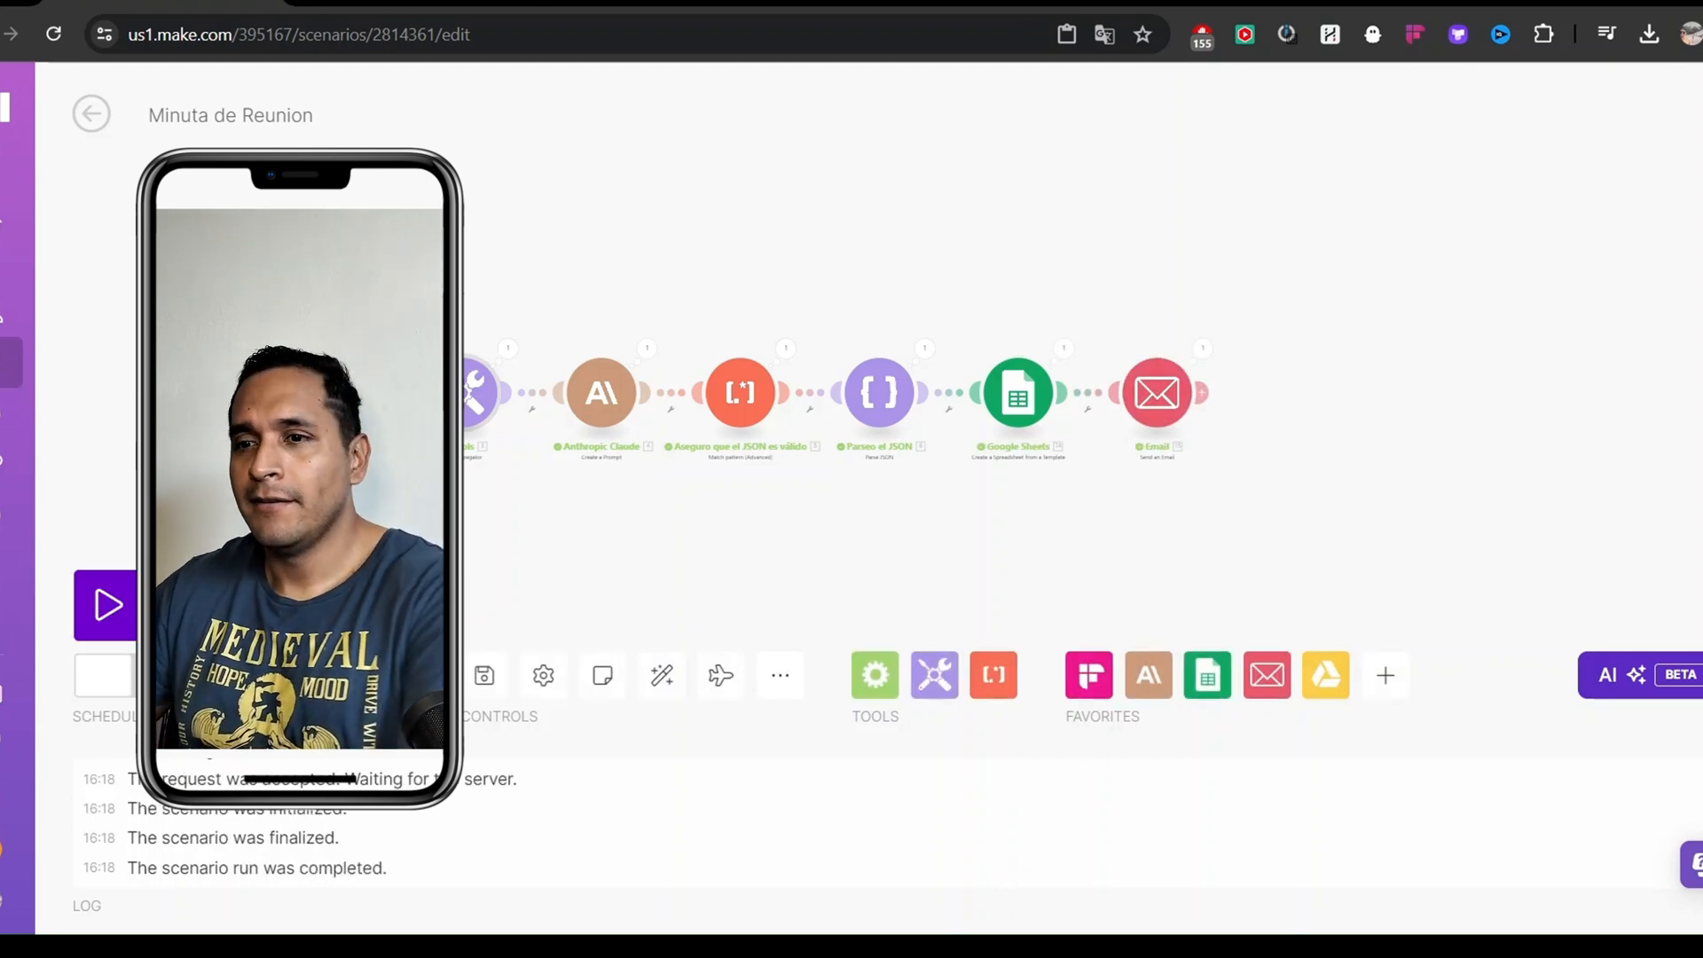
left_click_drag(699, 234, 567, 257)
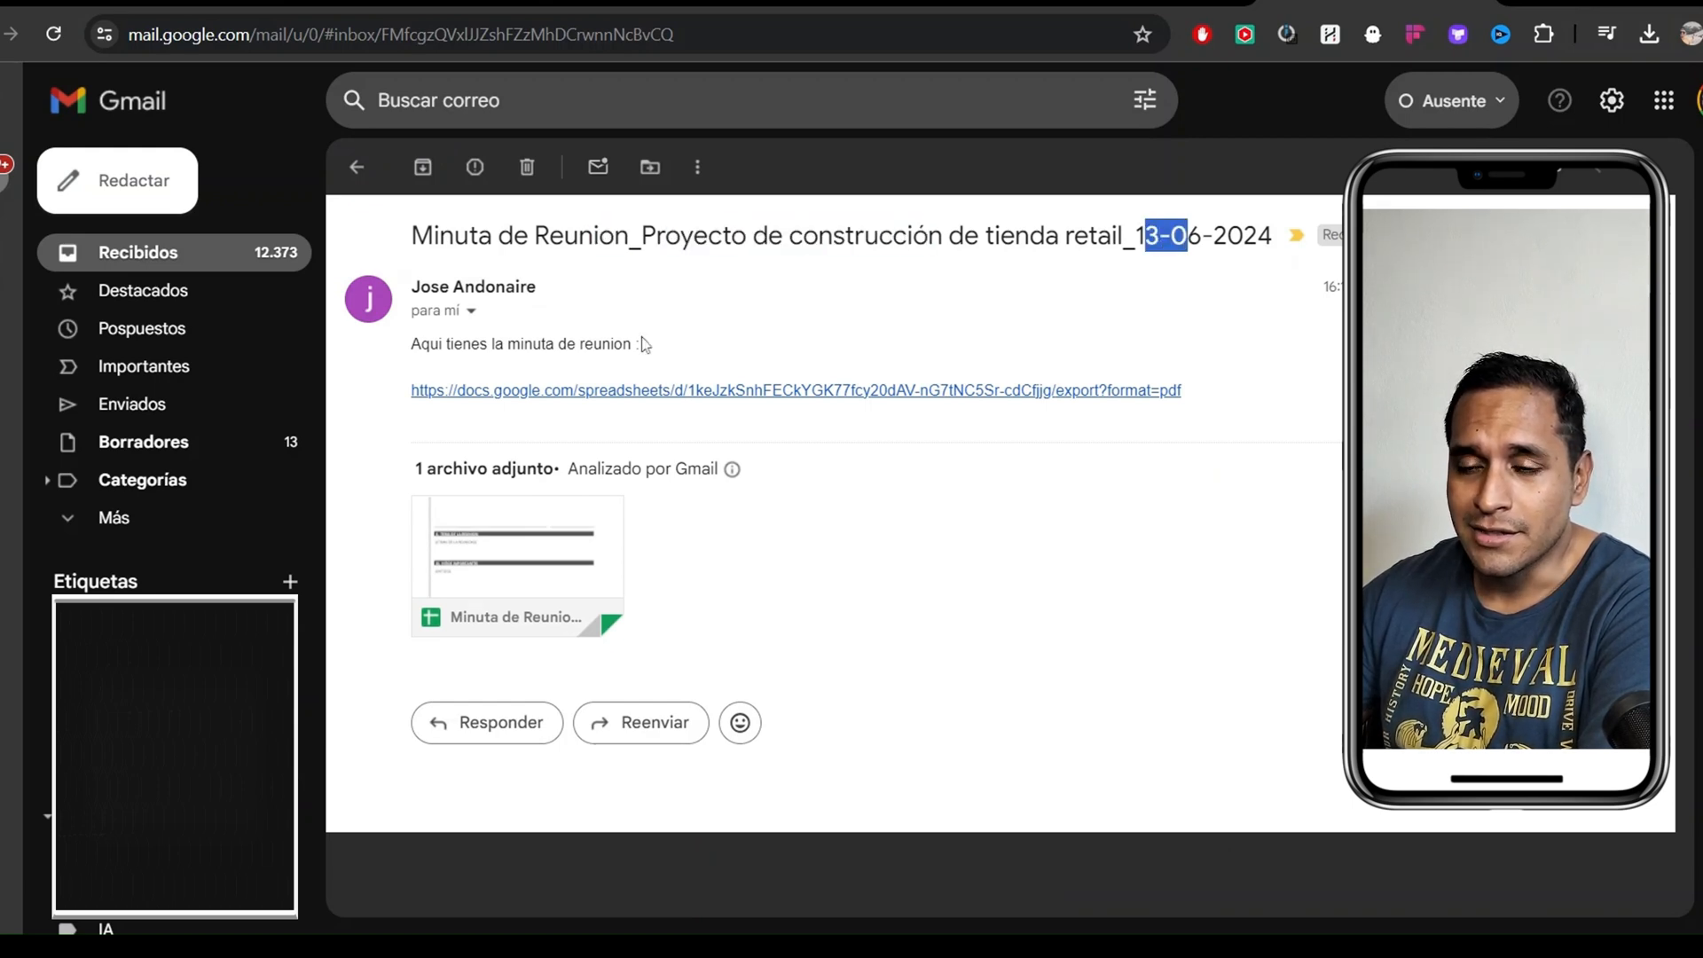
Open the minutes PDF through the link in the received Gmail message and review the participants, milestones and topics on its first page
left_click(587, 391)
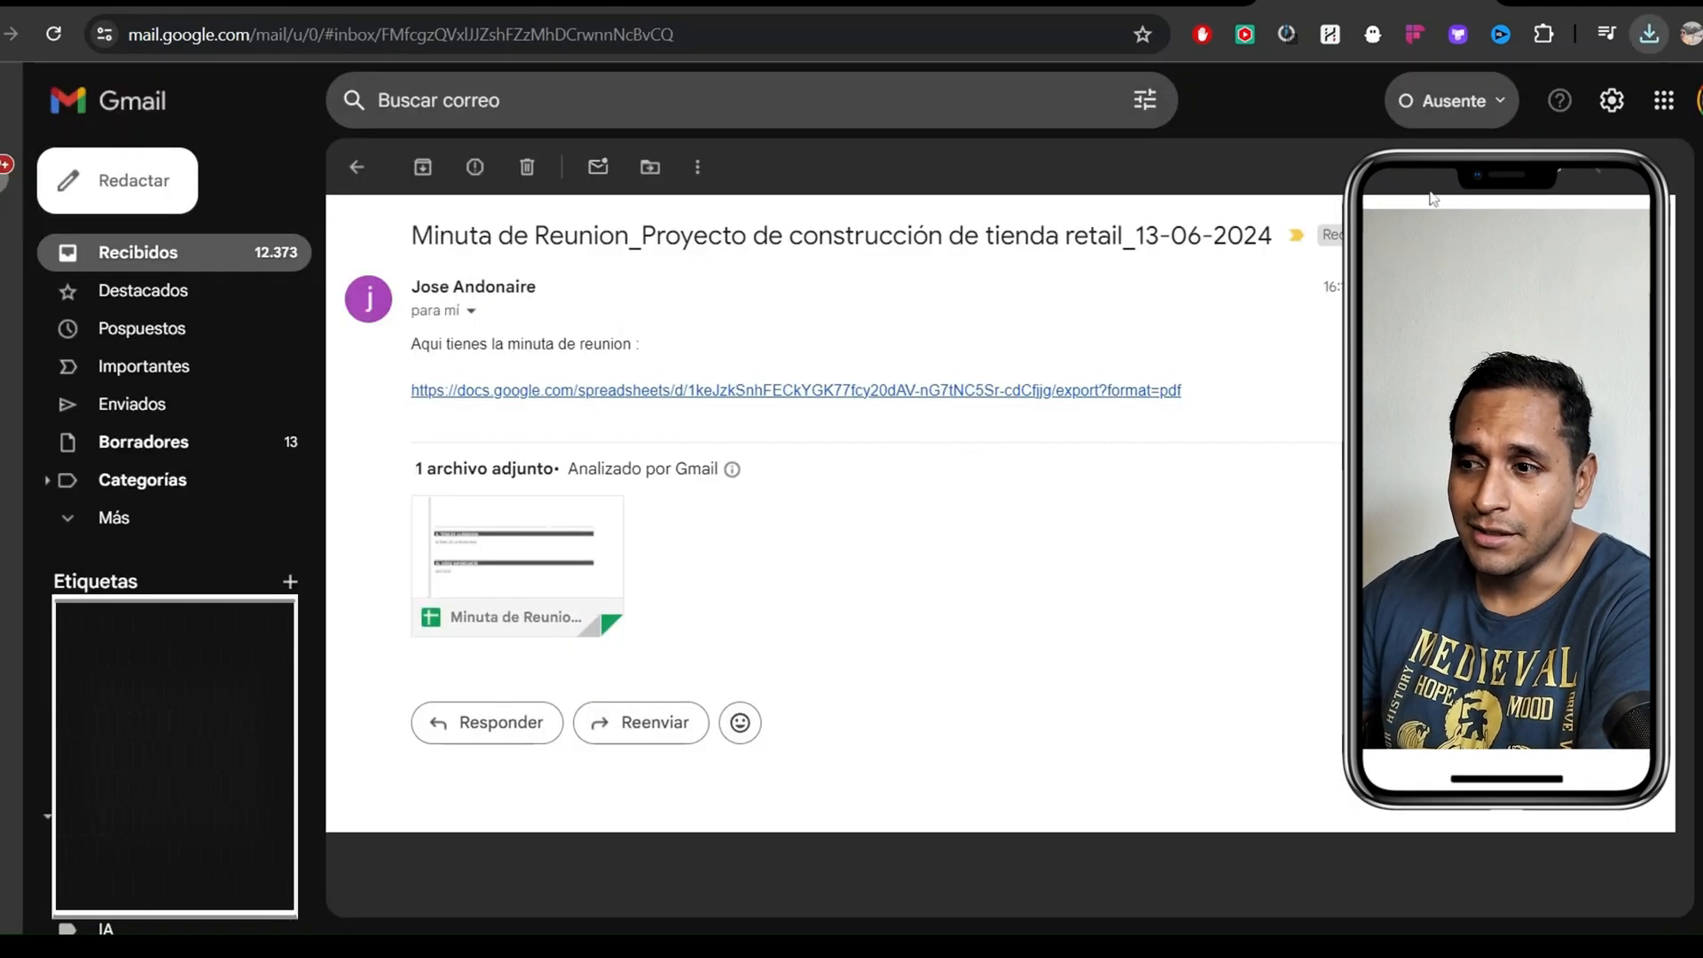
left_click(1429, 191)
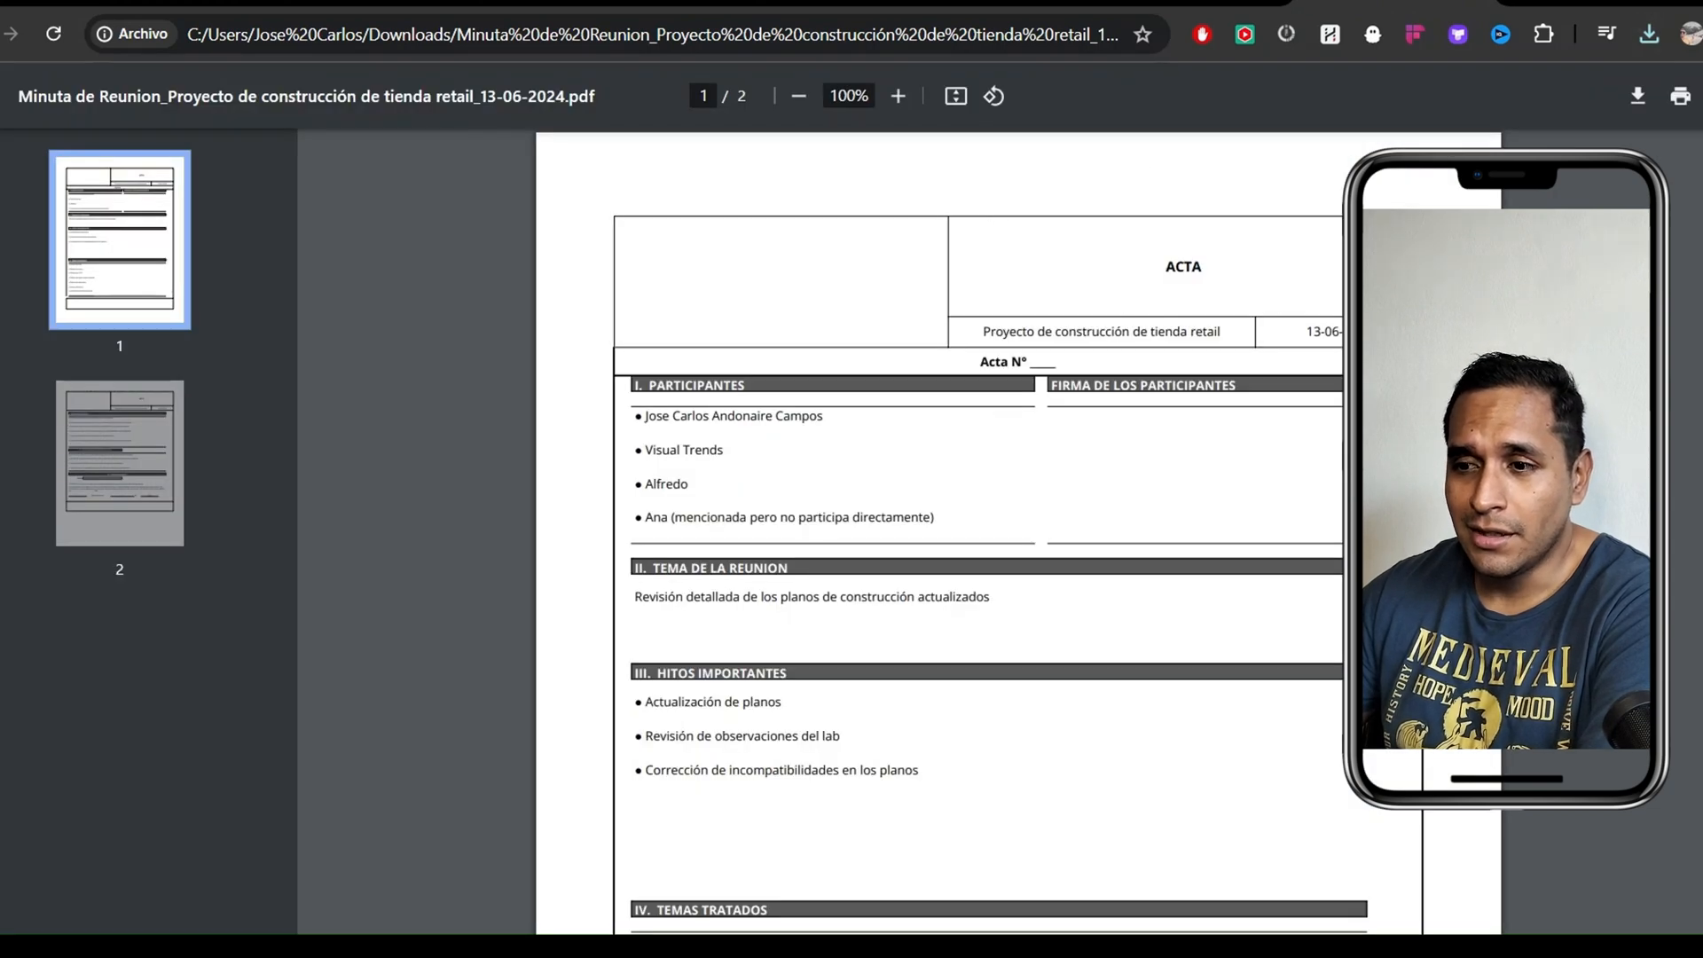
scroll(902, 381, "down", 2)
left_click_drag(645, 282, 724, 318)
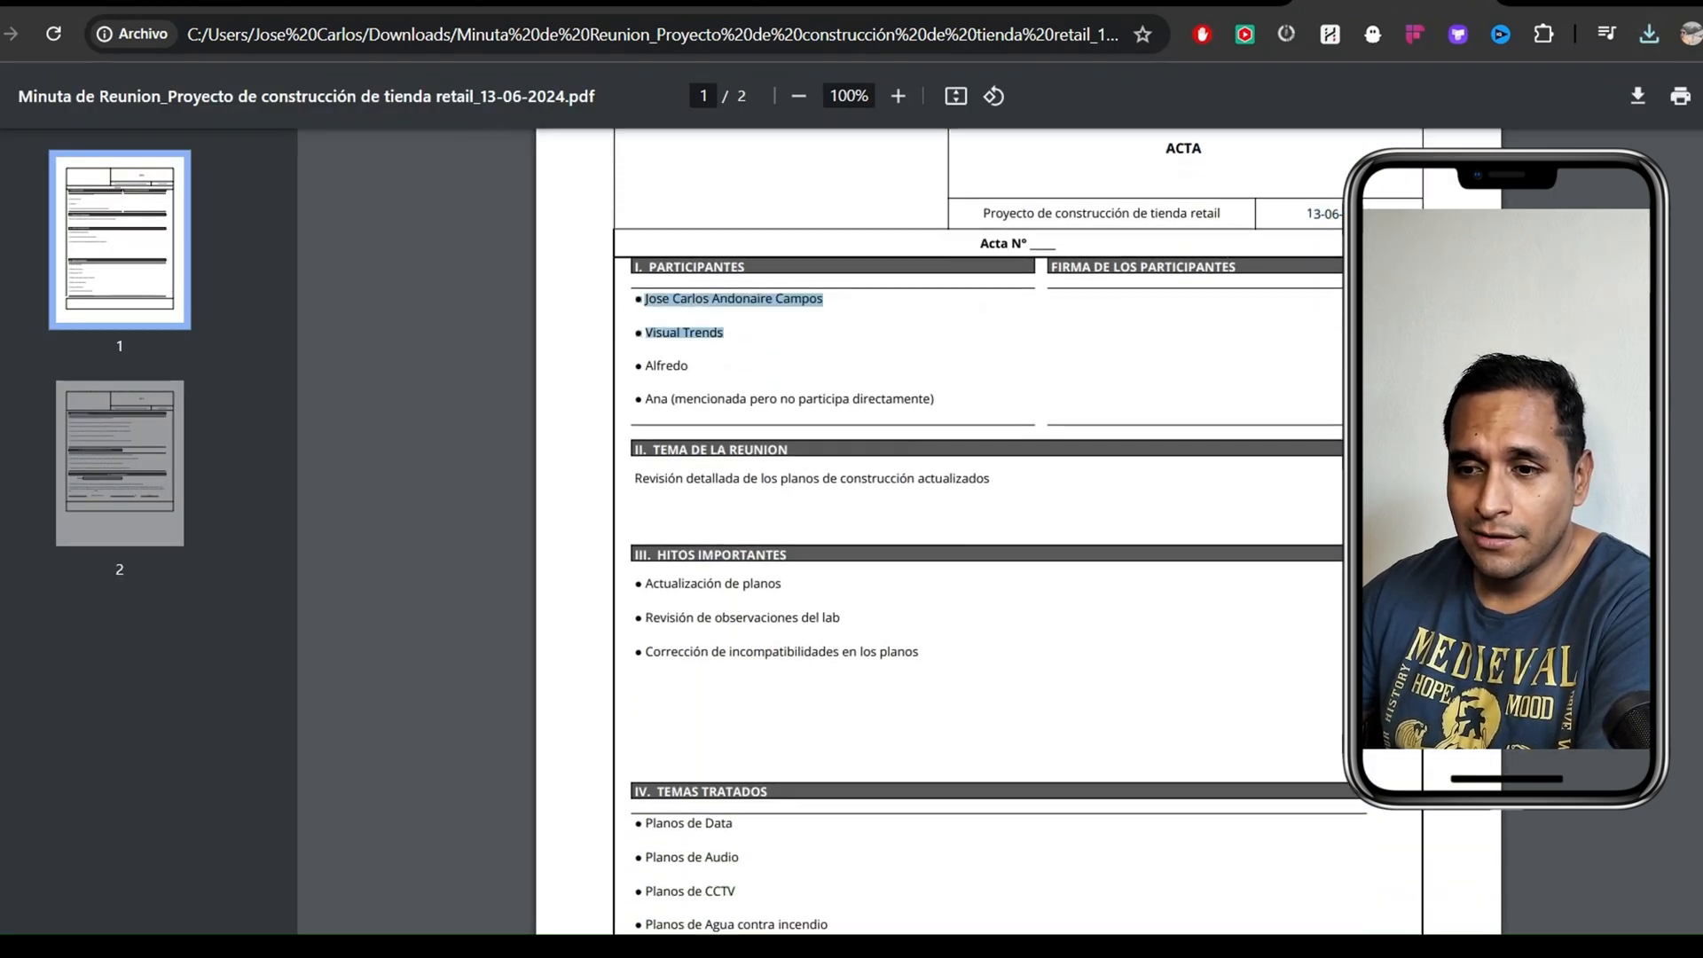
scroll(902, 381, "down", 4)
left_click_drag(664, 229, 824, 263)
scroll(824, 266, "up", 4)
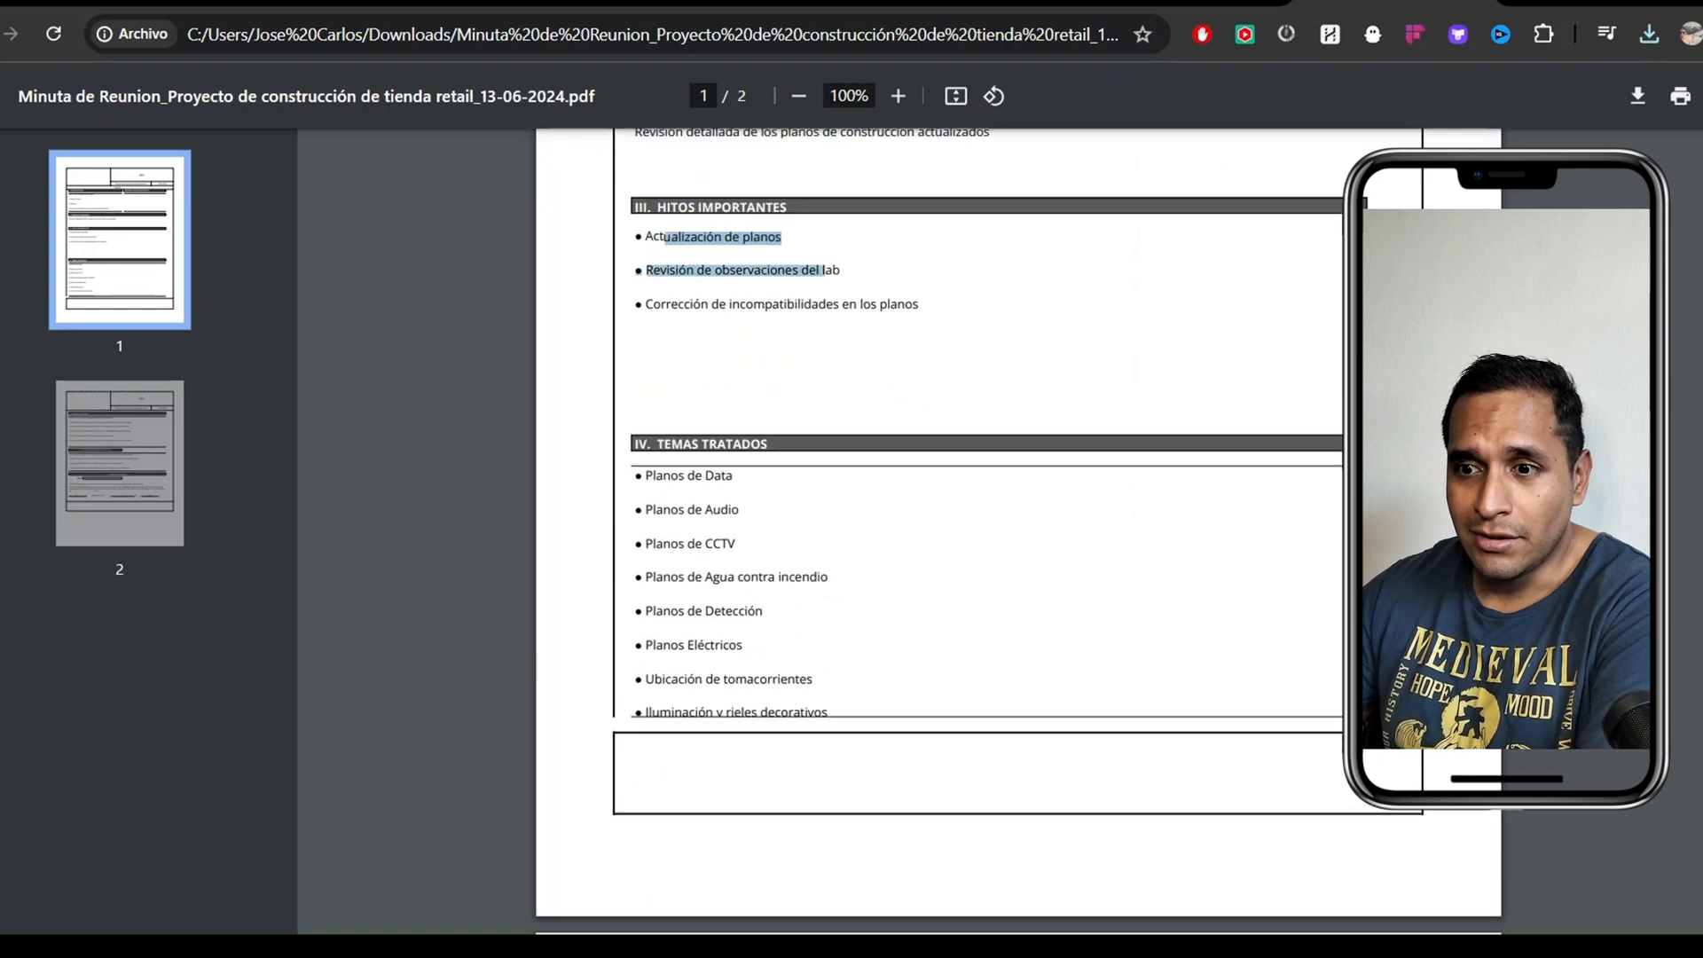
left_click(709, 366)
left_click_drag(694, 401, 875, 401)
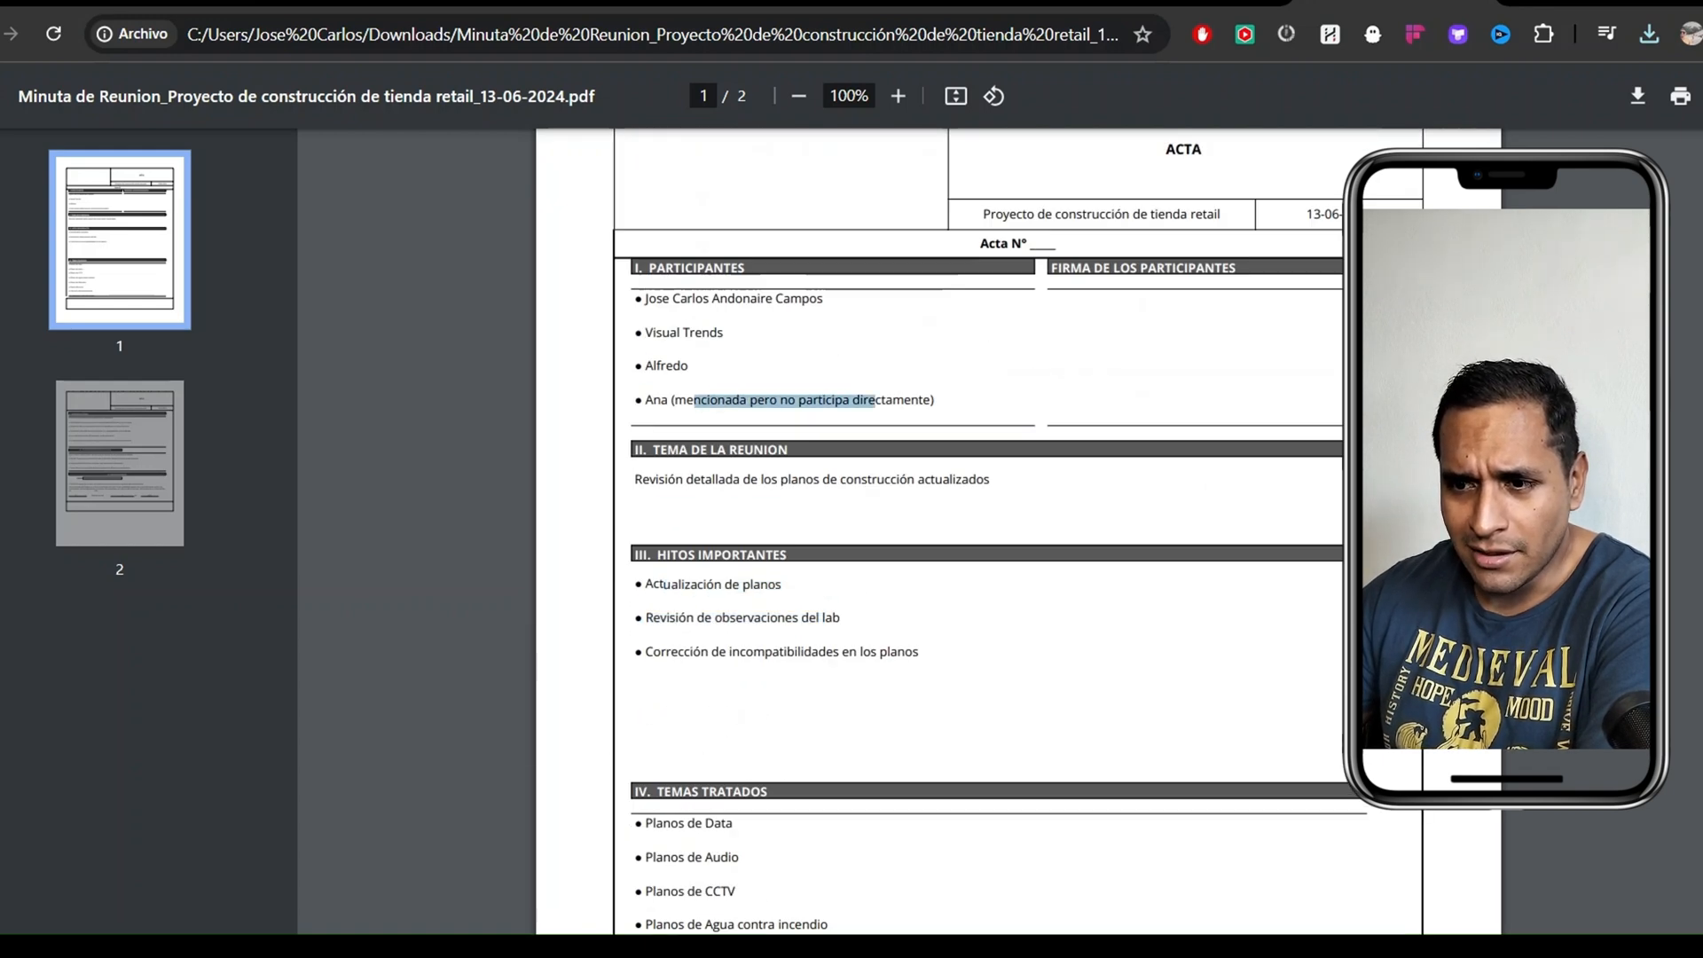
left_click(962, 383)
scroll(962, 383, "down", 3)
scroll(965, 387, "down", 1)
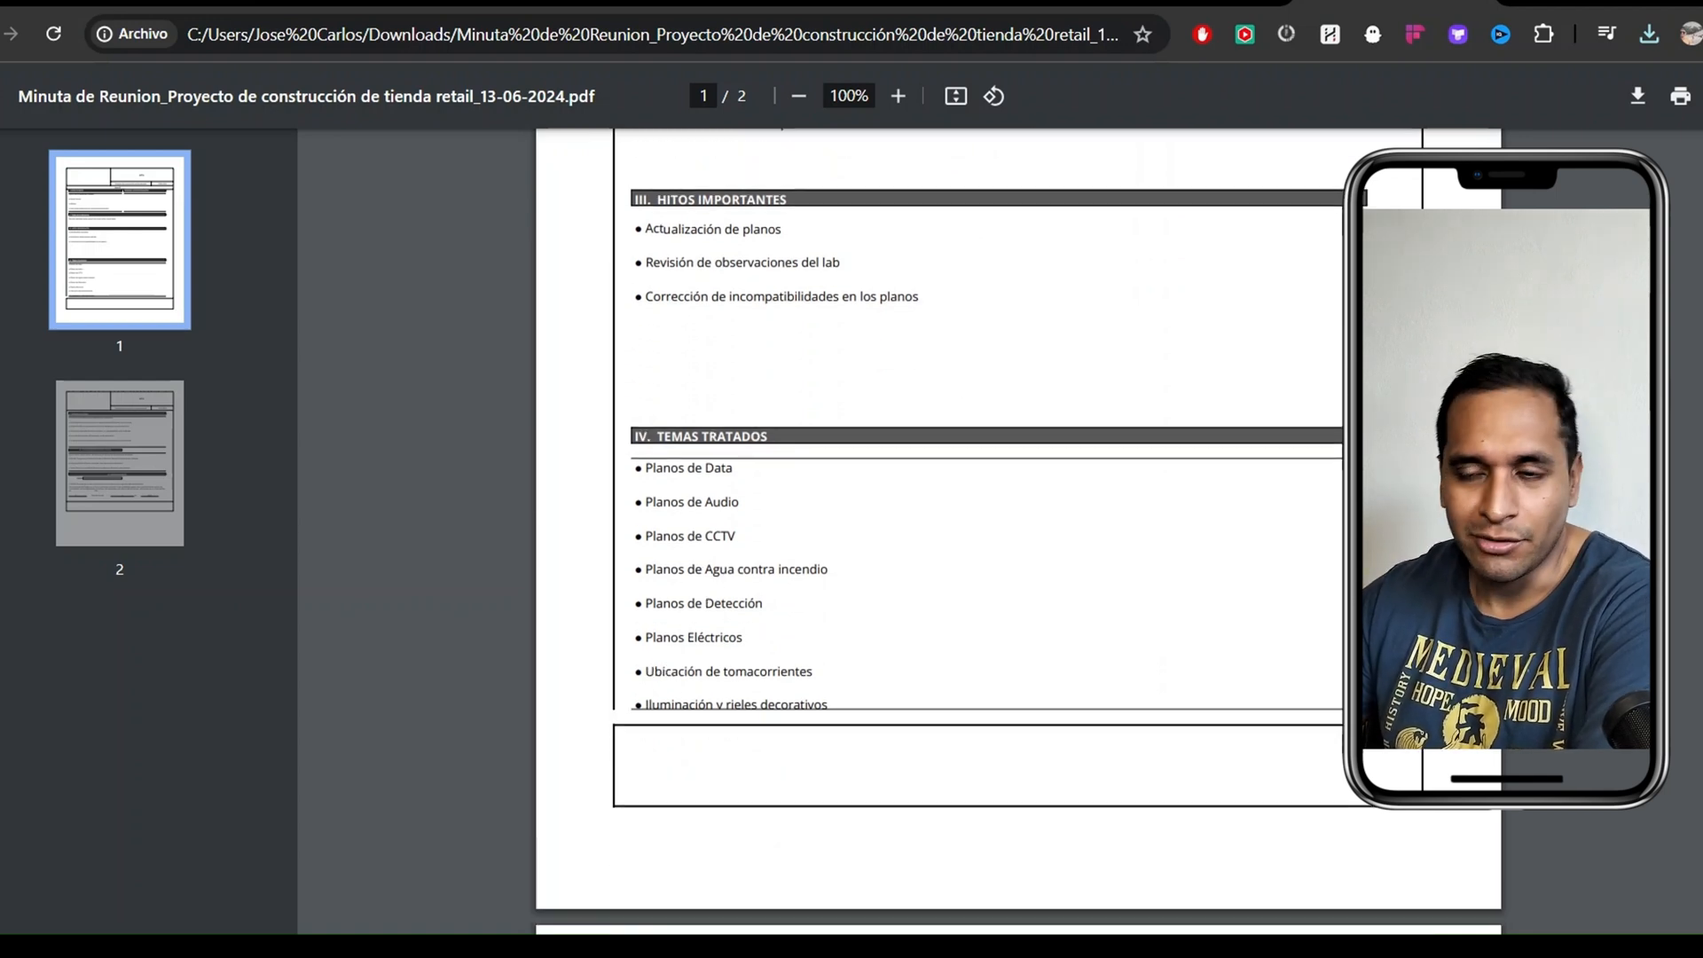
left_click_drag(666, 228, 782, 231)
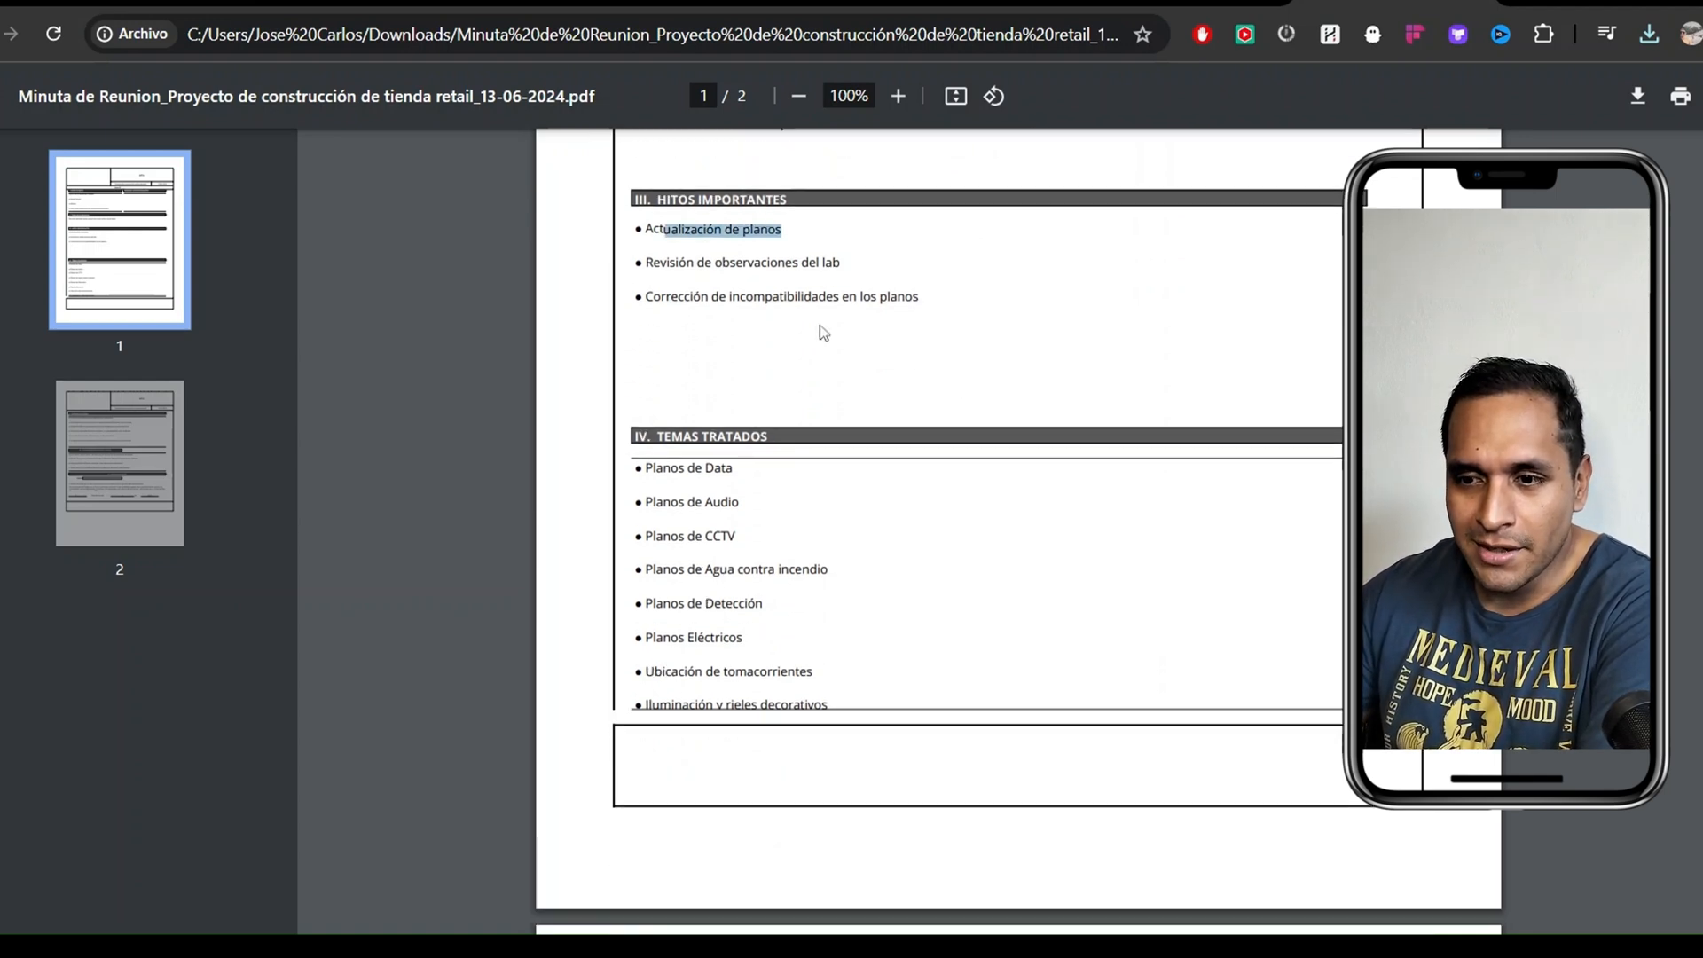
Review the PDF's second page, covering topic development, agreed commitments, the next meeting date and the signing date
scroll(825, 337, "down", 5)
scroll(779, 351, "down", 2)
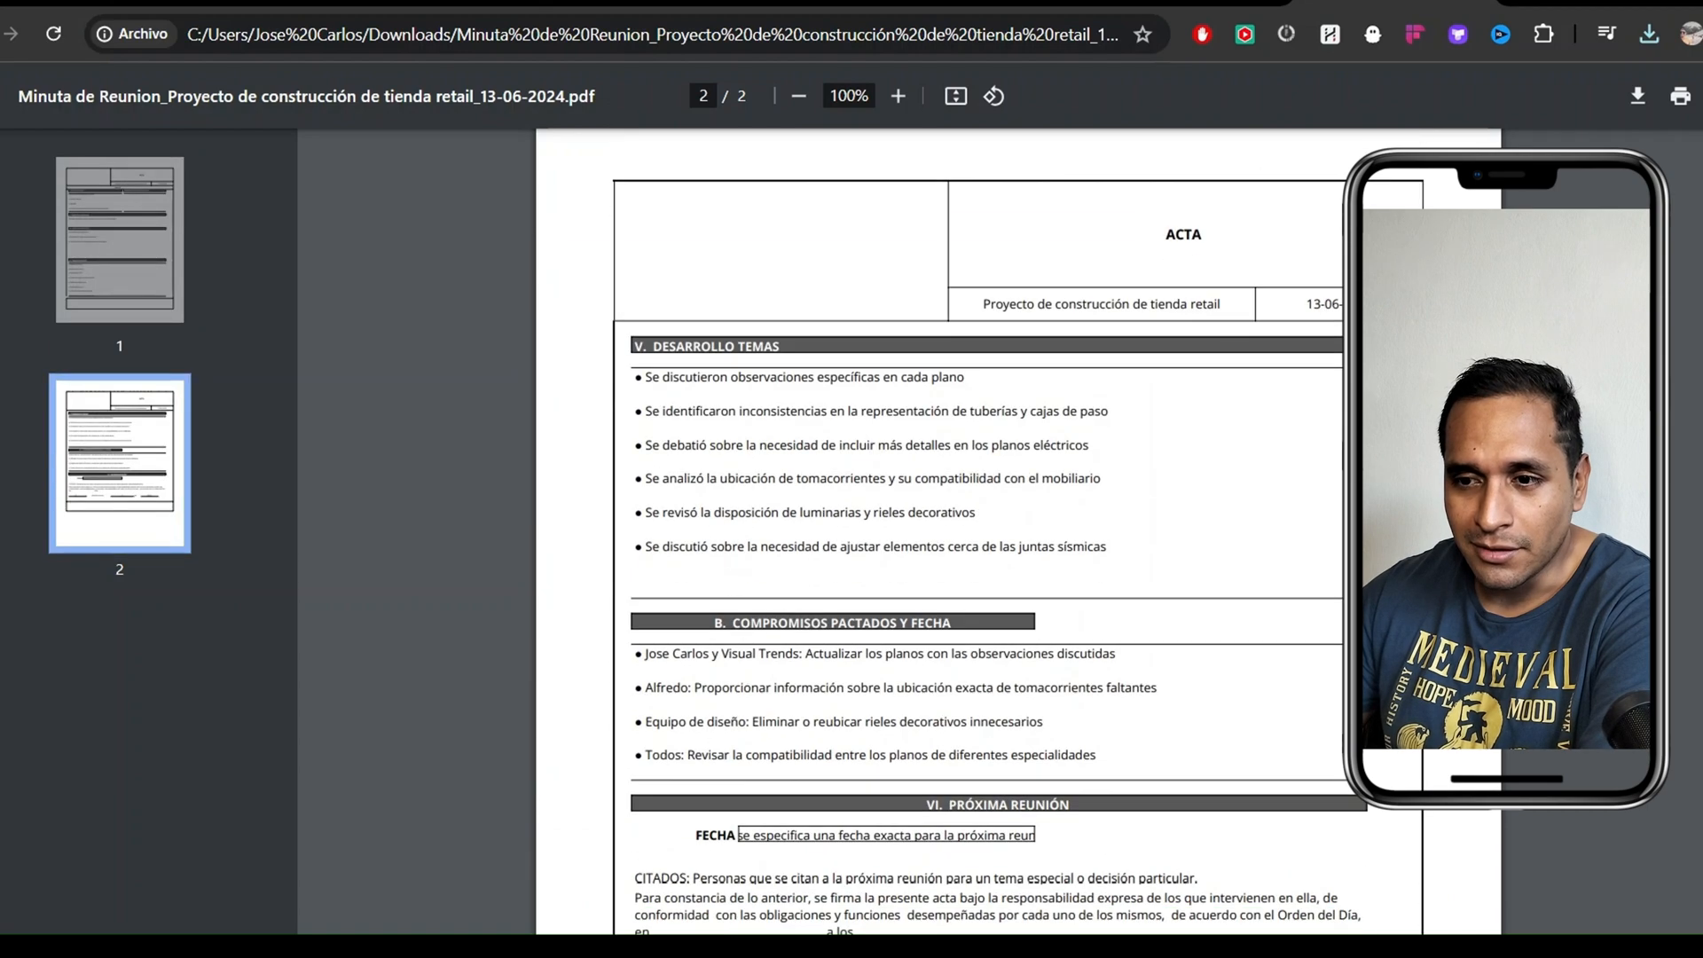
left_click_drag(668, 347, 773, 349)
scroll(858, 355, "down", 2)
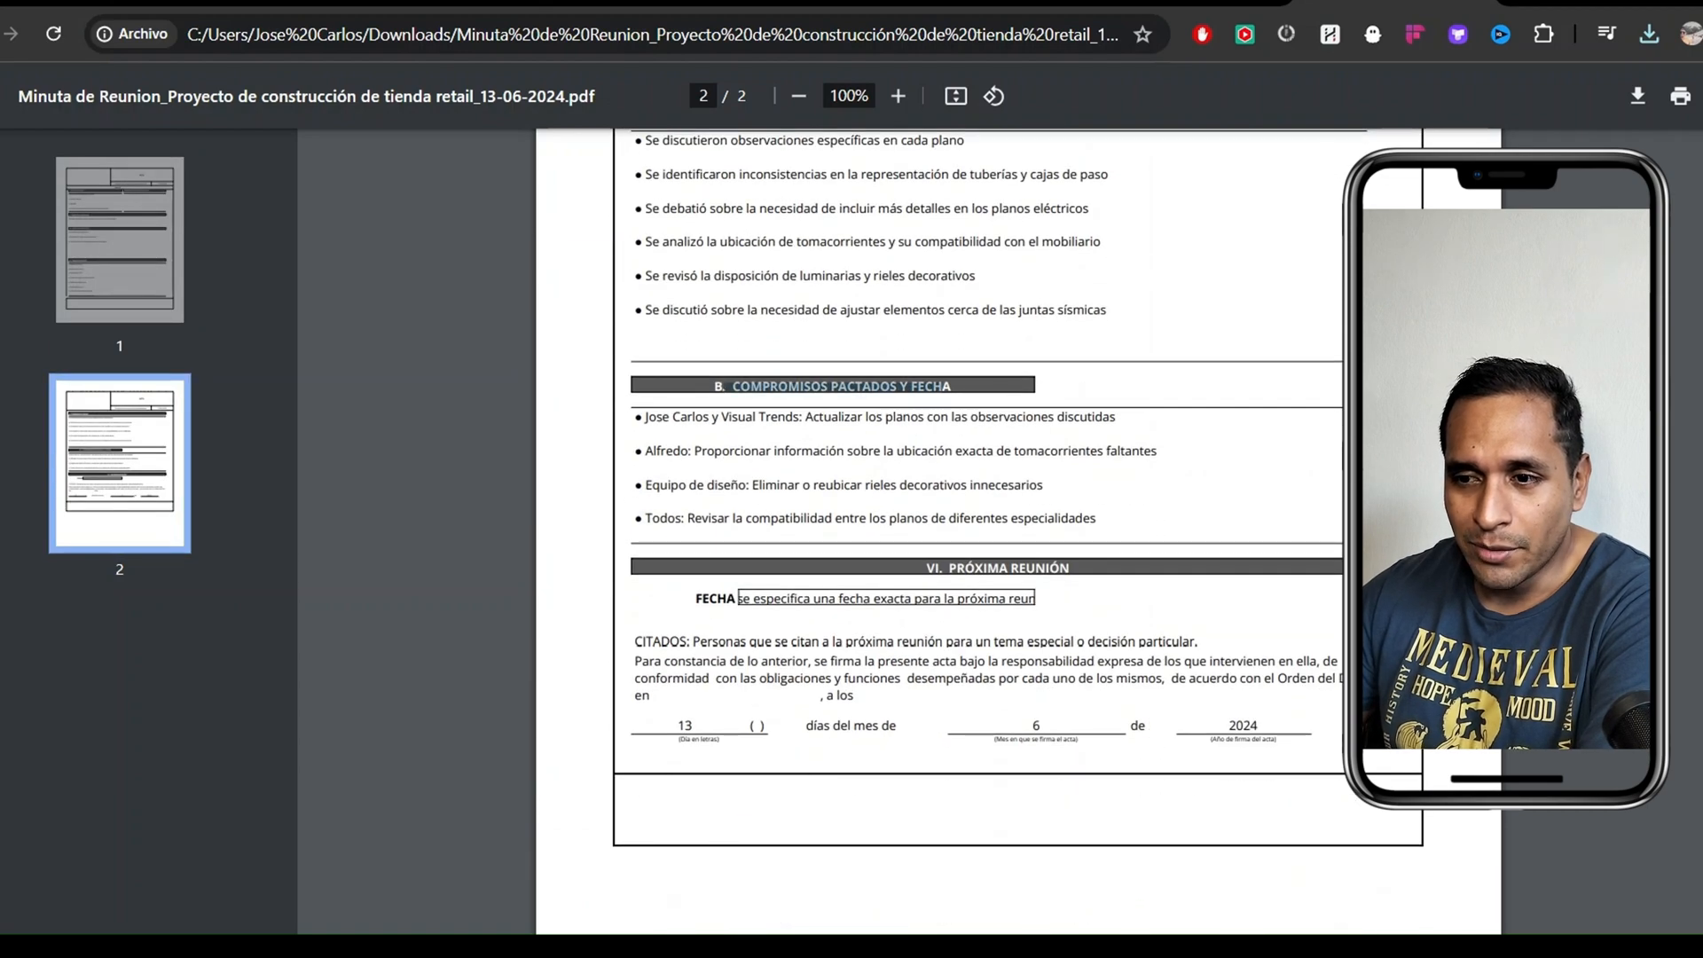
scroll(976, 435, "down", 1)
left_click_drag(752, 480, 849, 480)
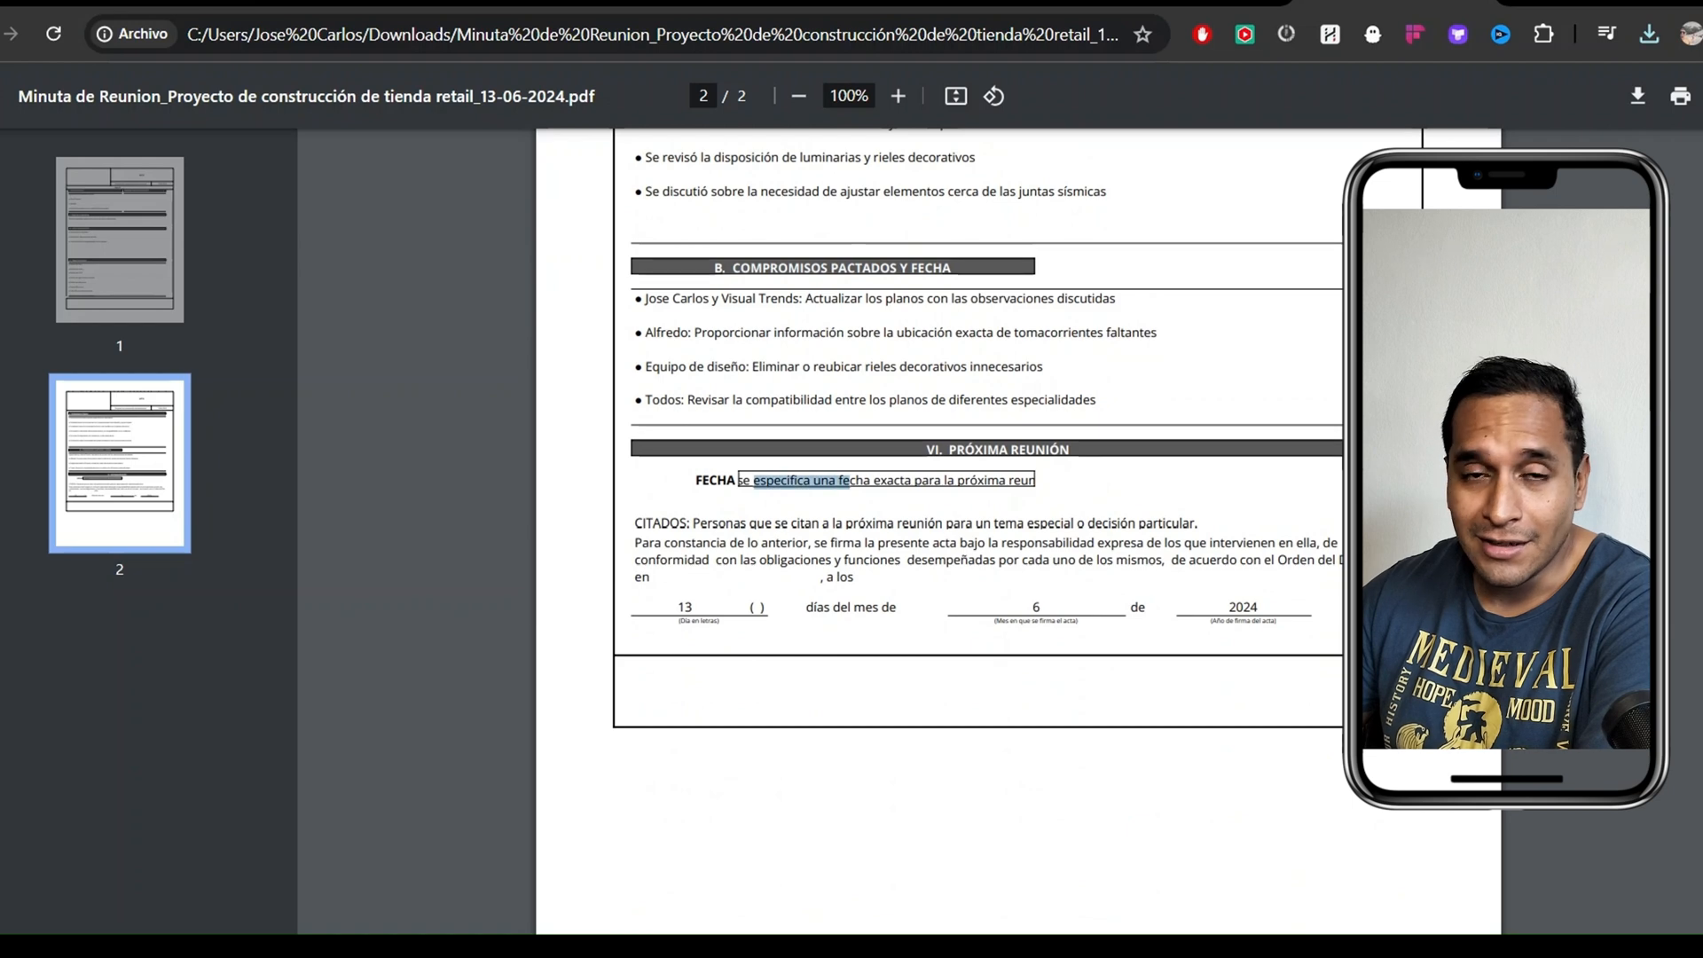
left_click(820, 482)
left_click_drag(739, 480, 929, 481)
left_click(1136, 497)
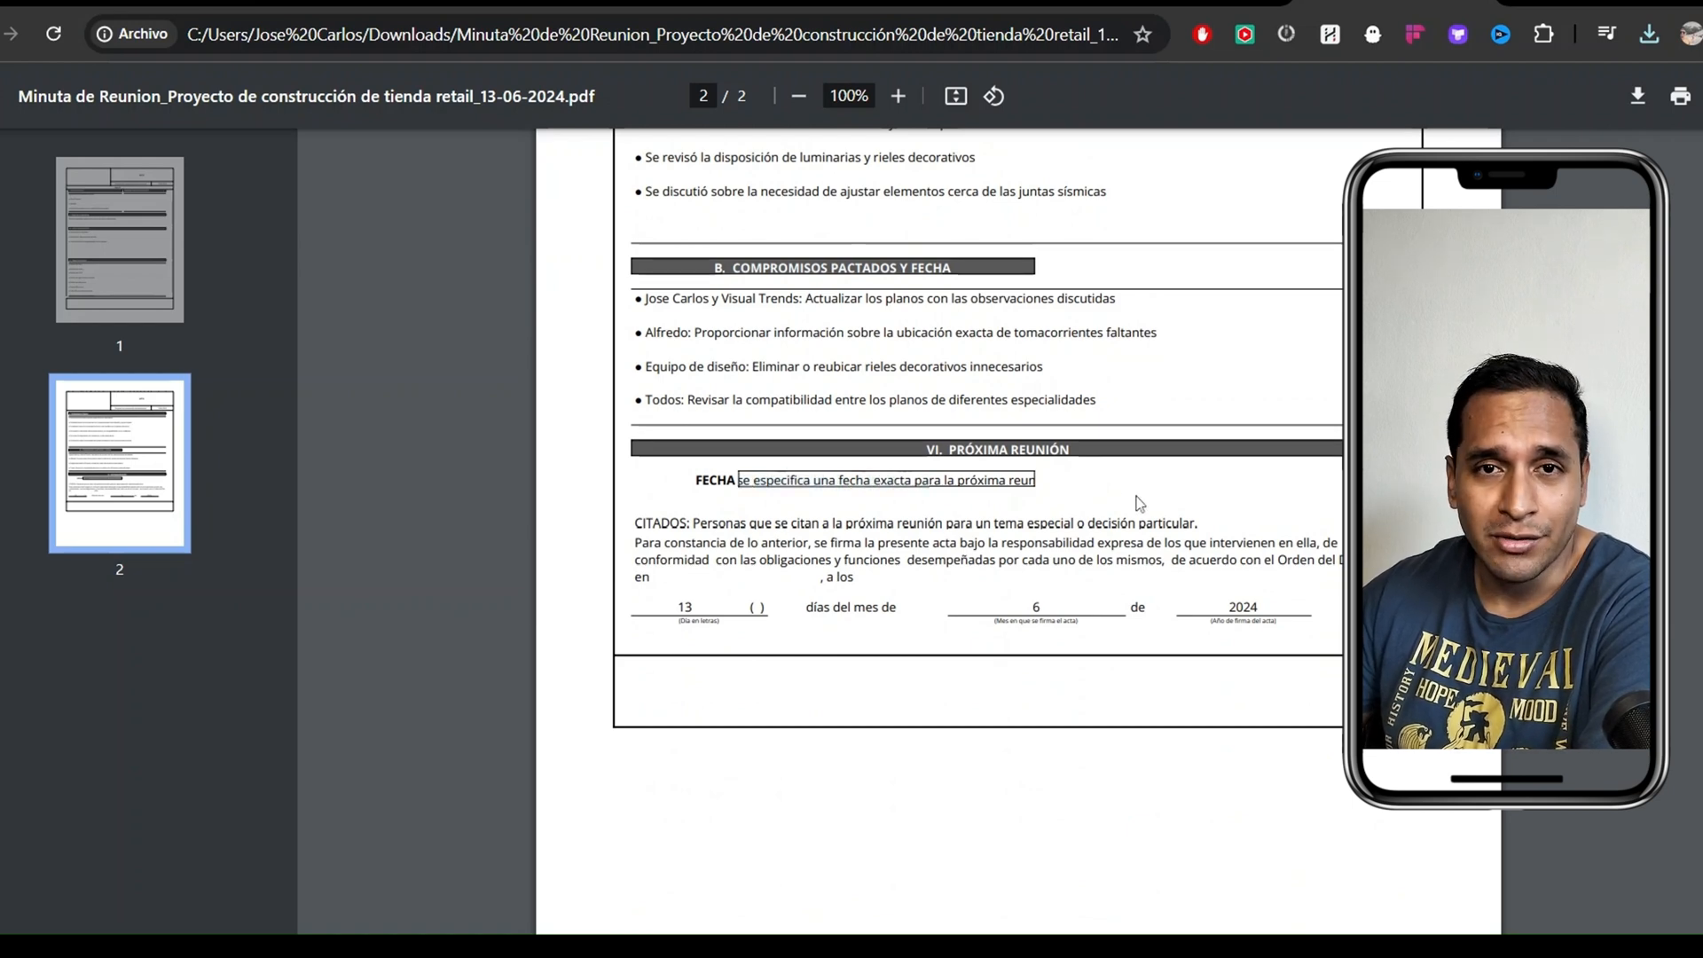
scroll(1139, 502, "down", 1)
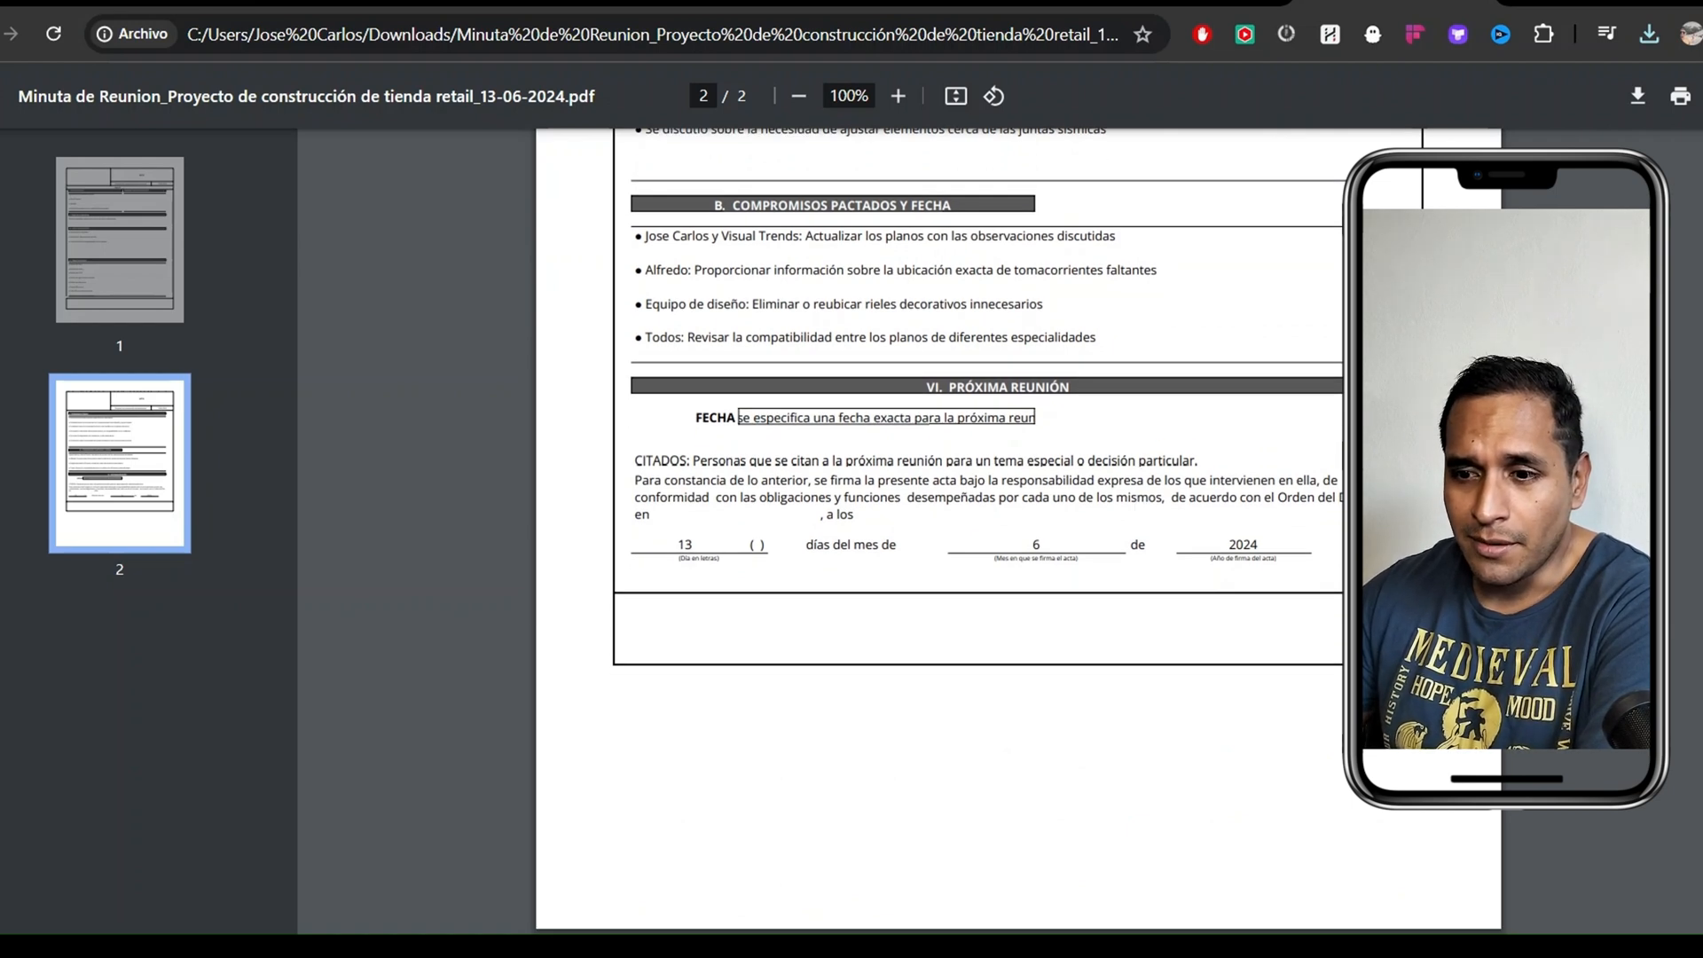
scroll(1020, 532, "up", 20)
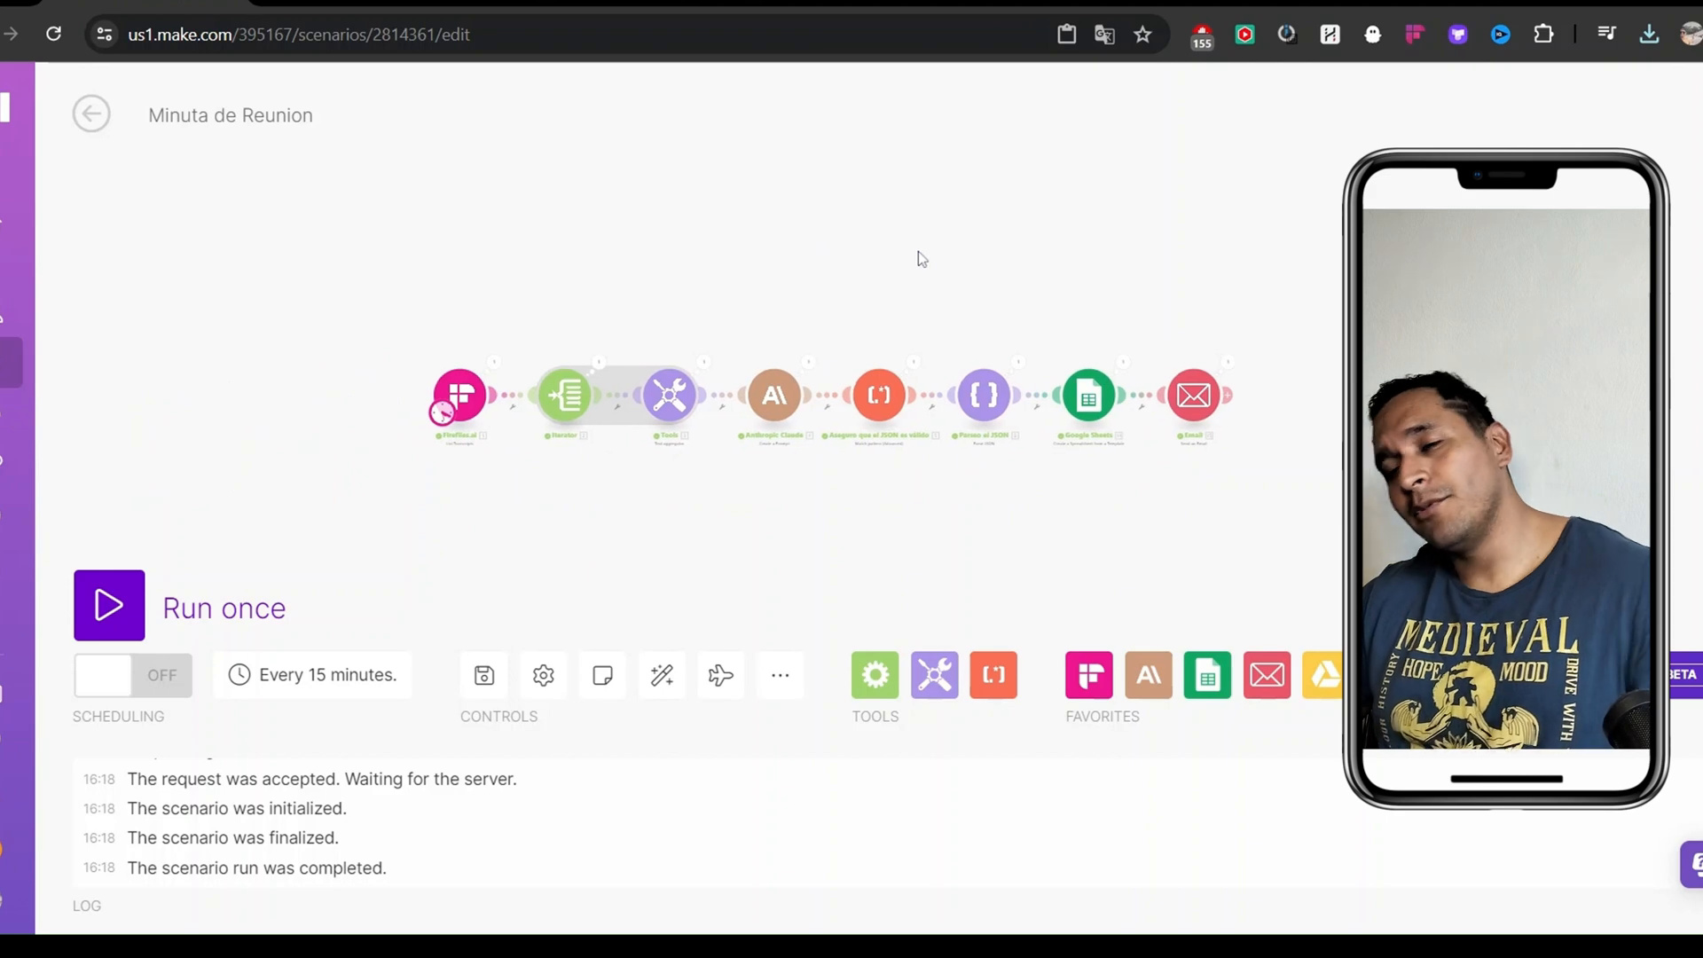
Save the finished scenario in Make and show its blueprint export and import options
left_click(486, 674)
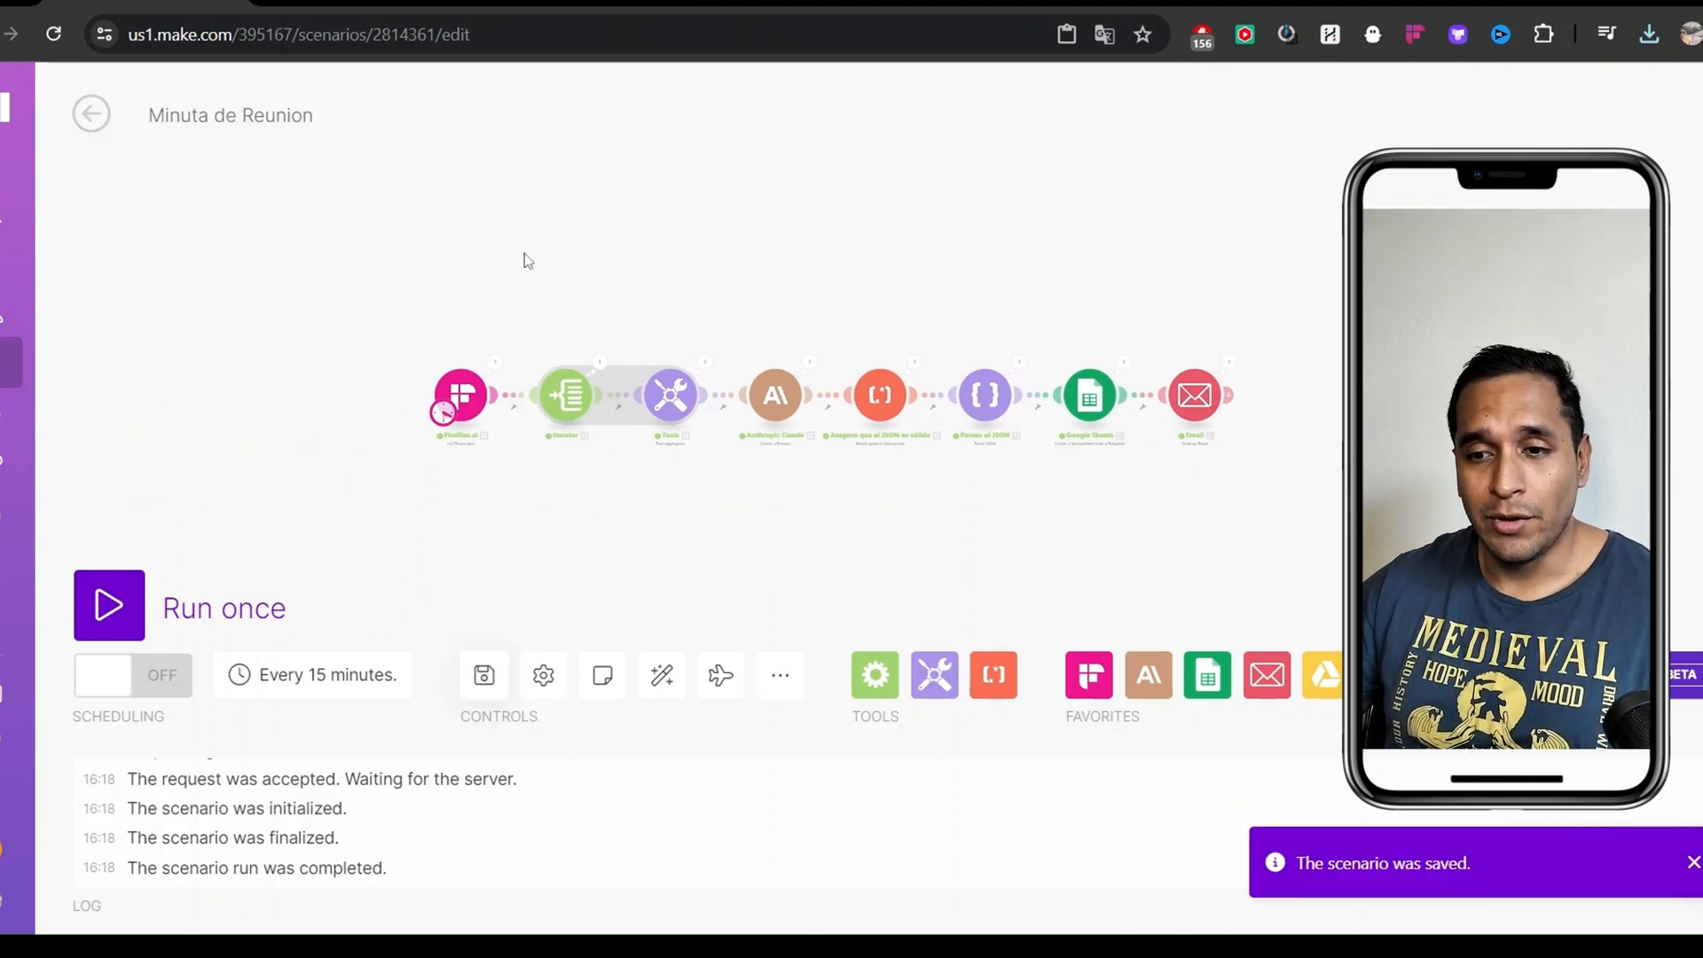
left_click(780, 681)
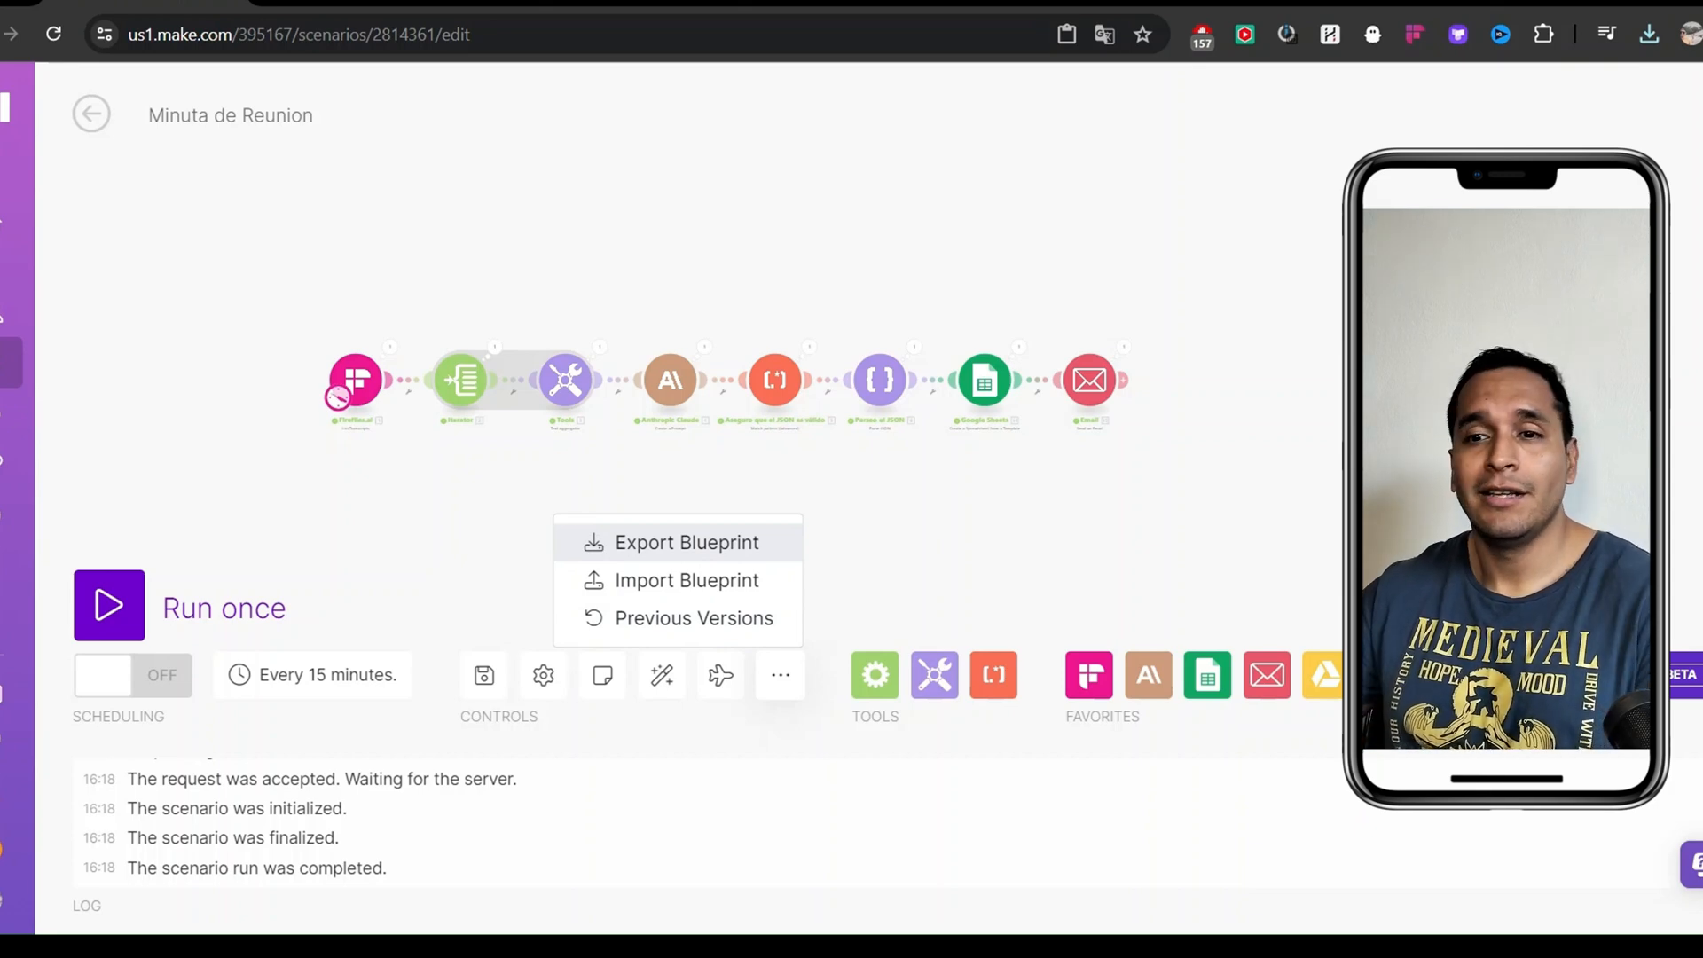
left_click(562, 308)
scroll(539, 262, "up", 3)
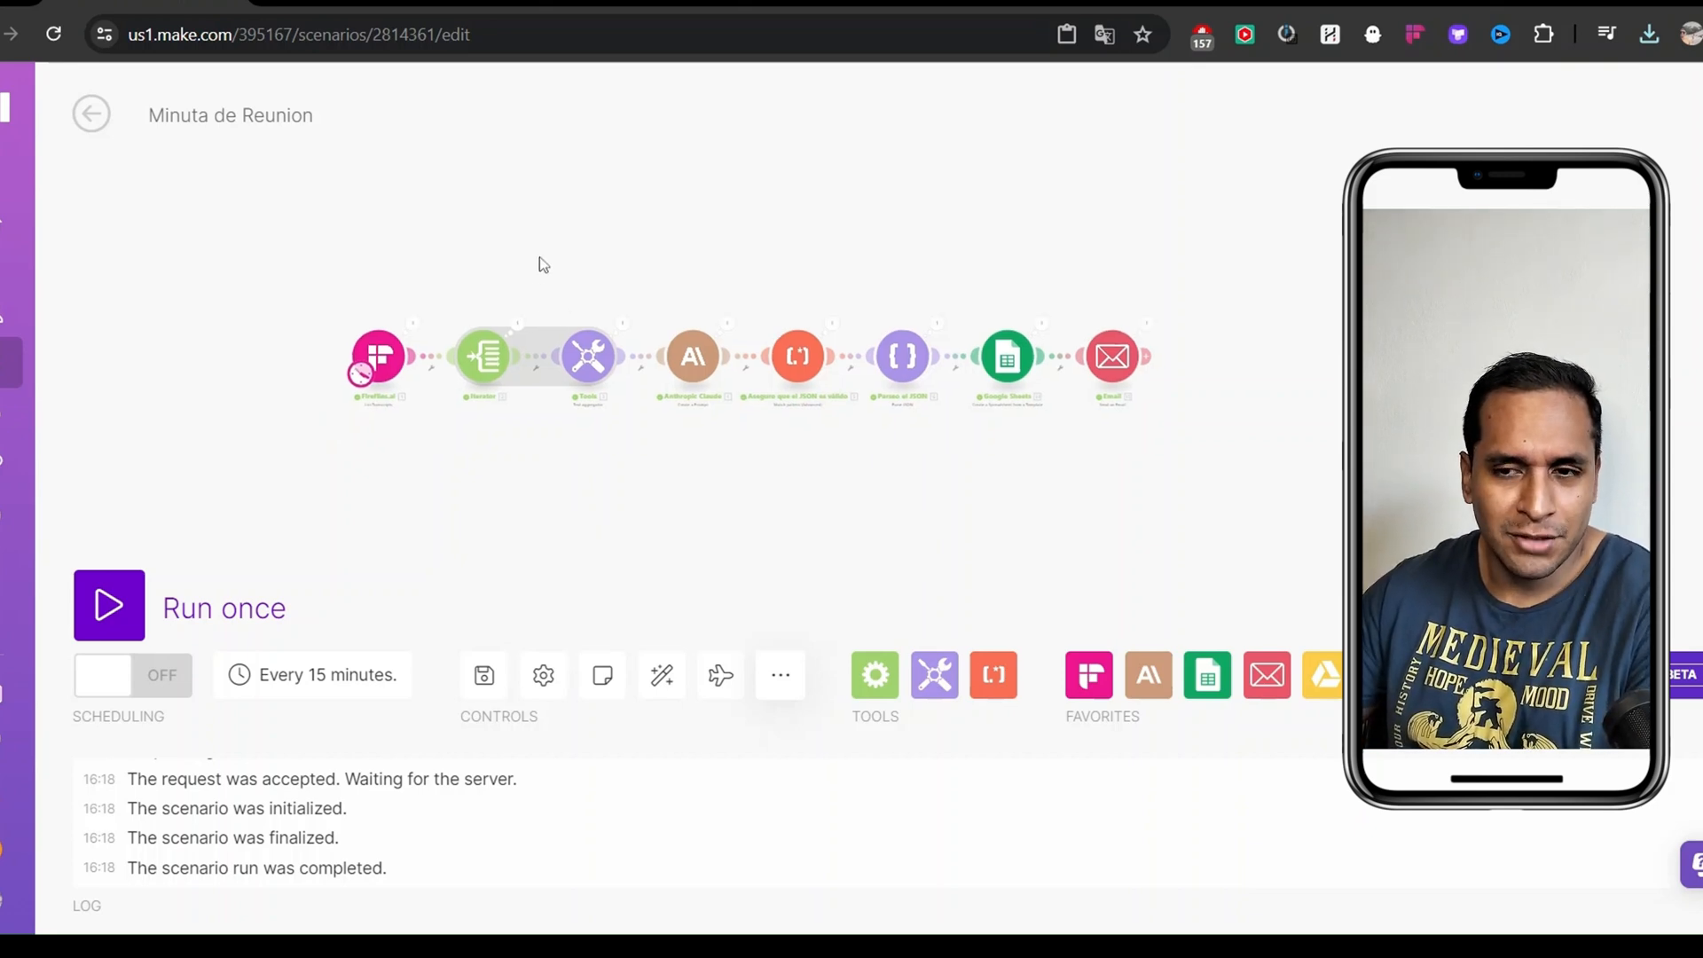
left_click_drag(588, 255, 544, 296)
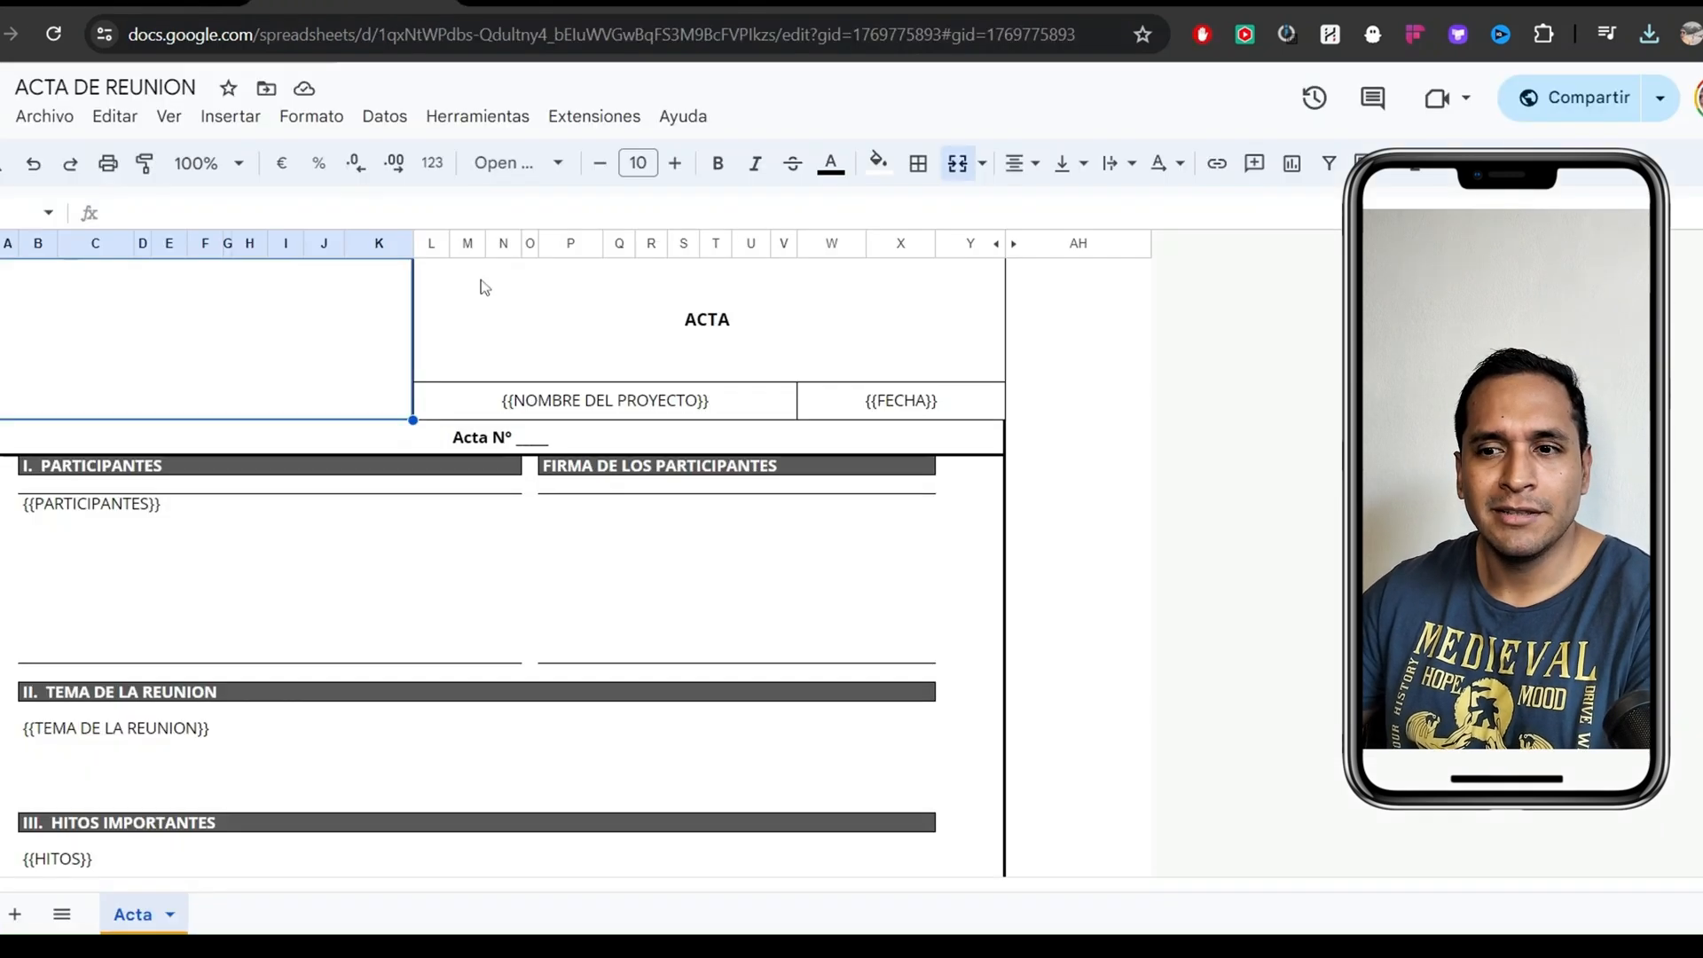
left_click(248, 501)
left_click(559, 323)
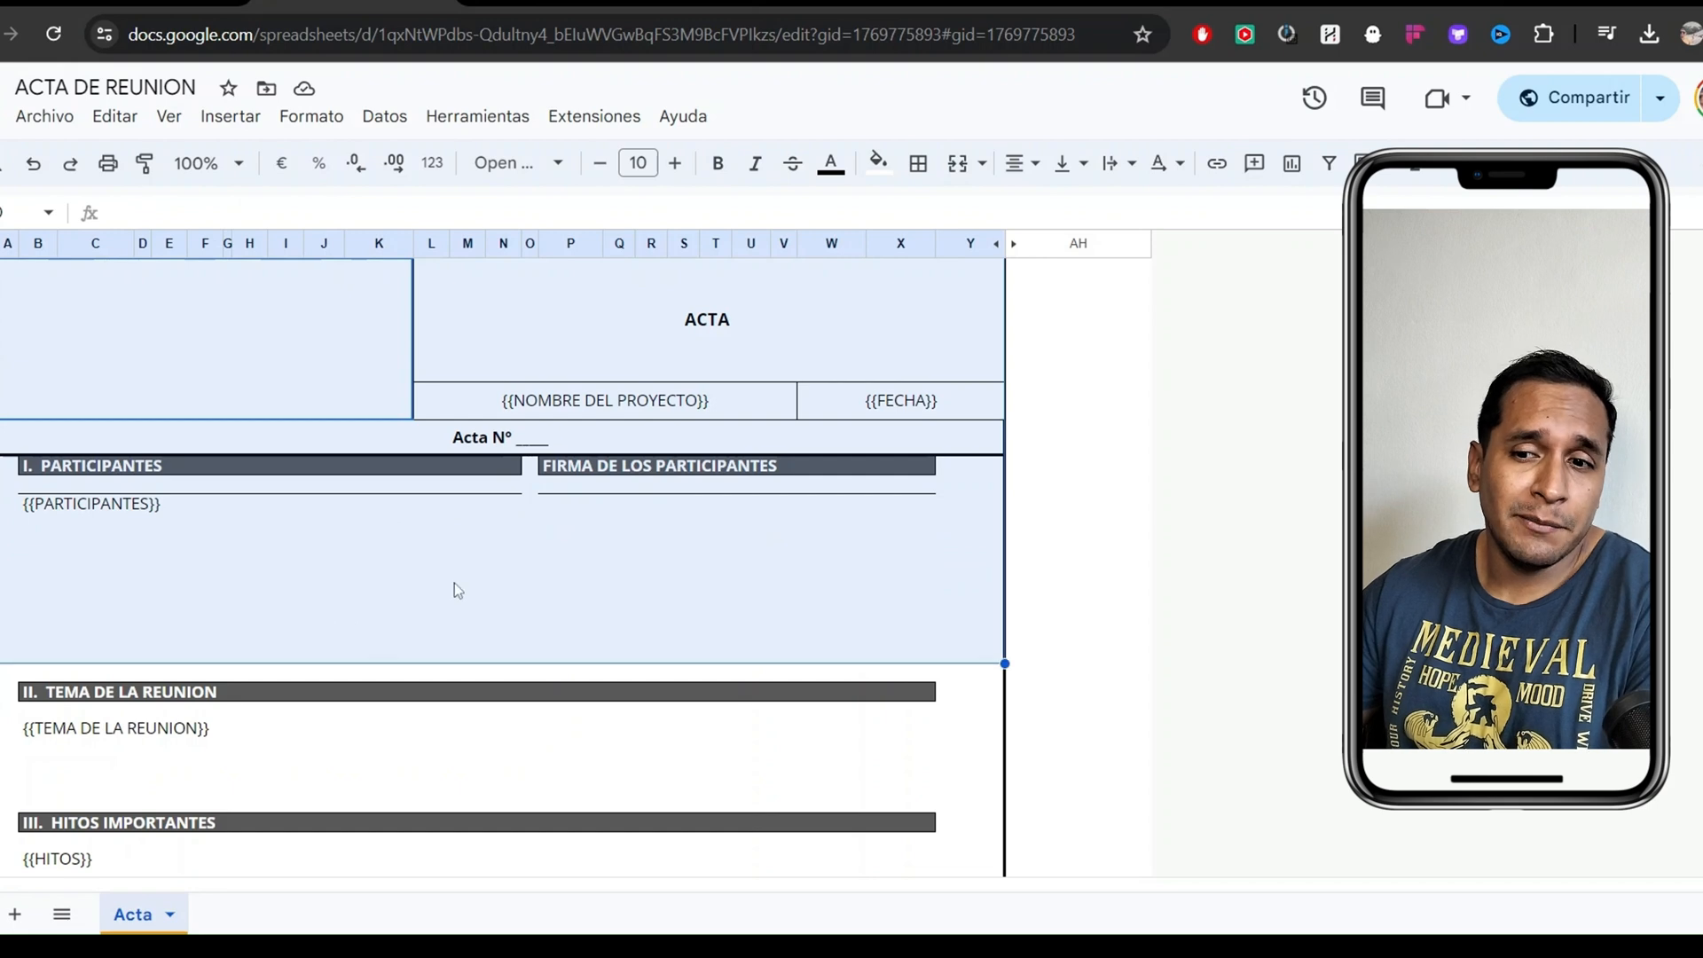
left_click(530, 354)
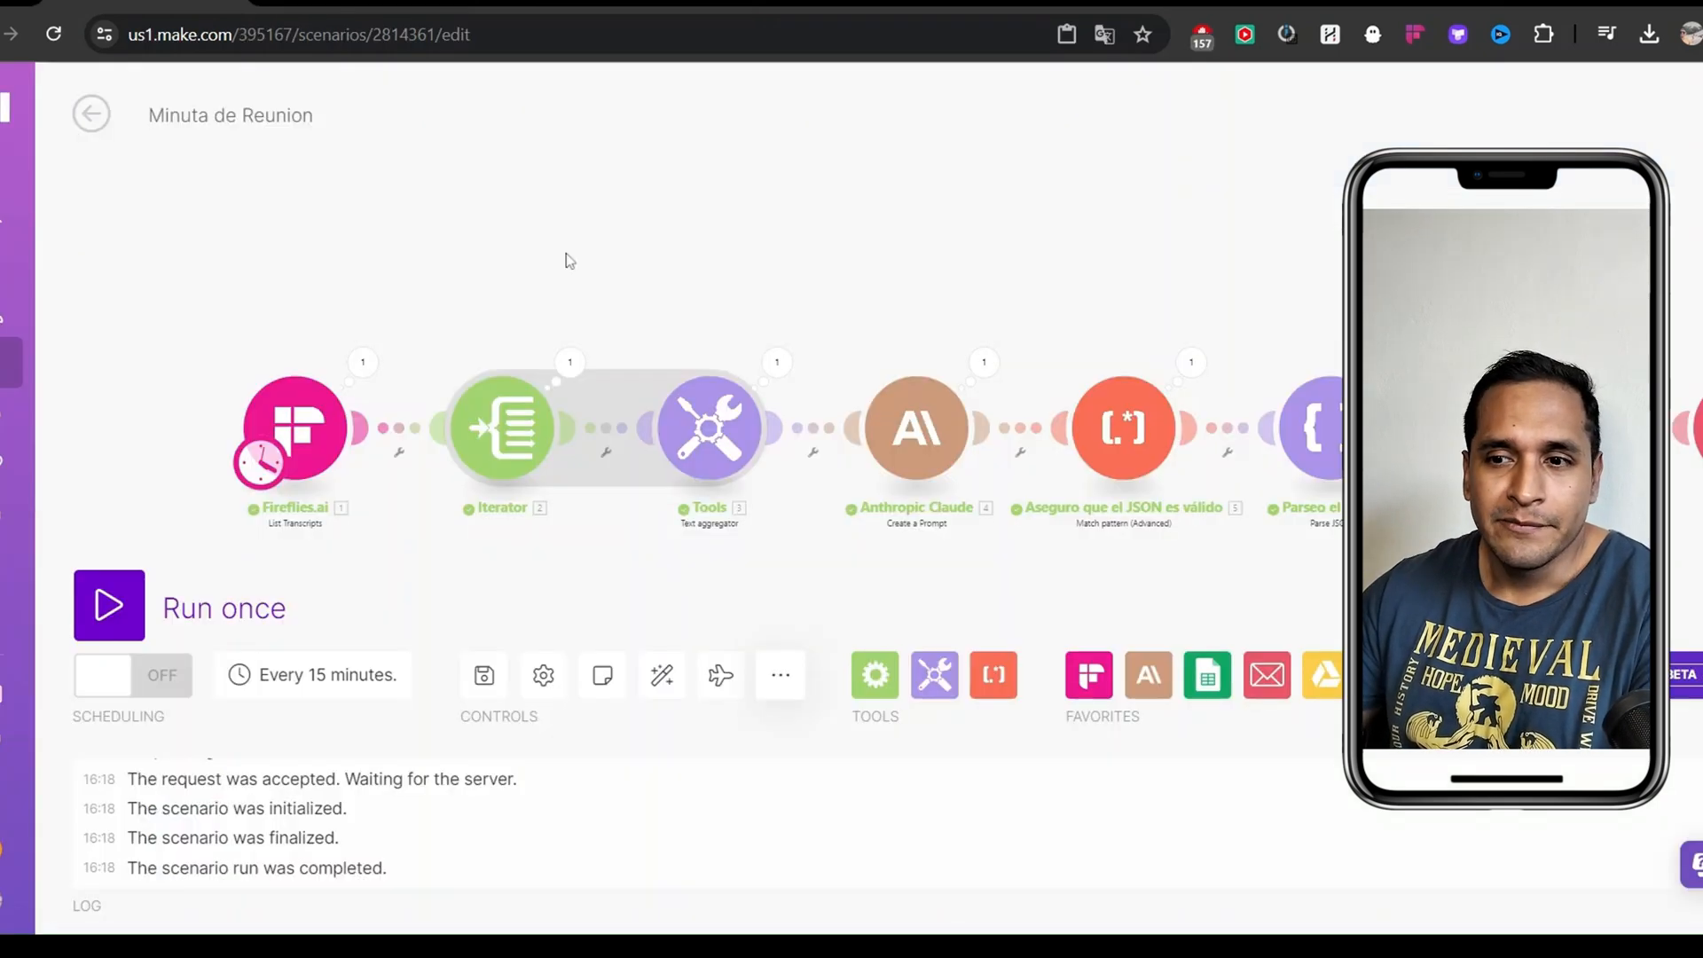
scroll(481, 262, "down", 3)
left_click_drag(630, 265, 683, 277)
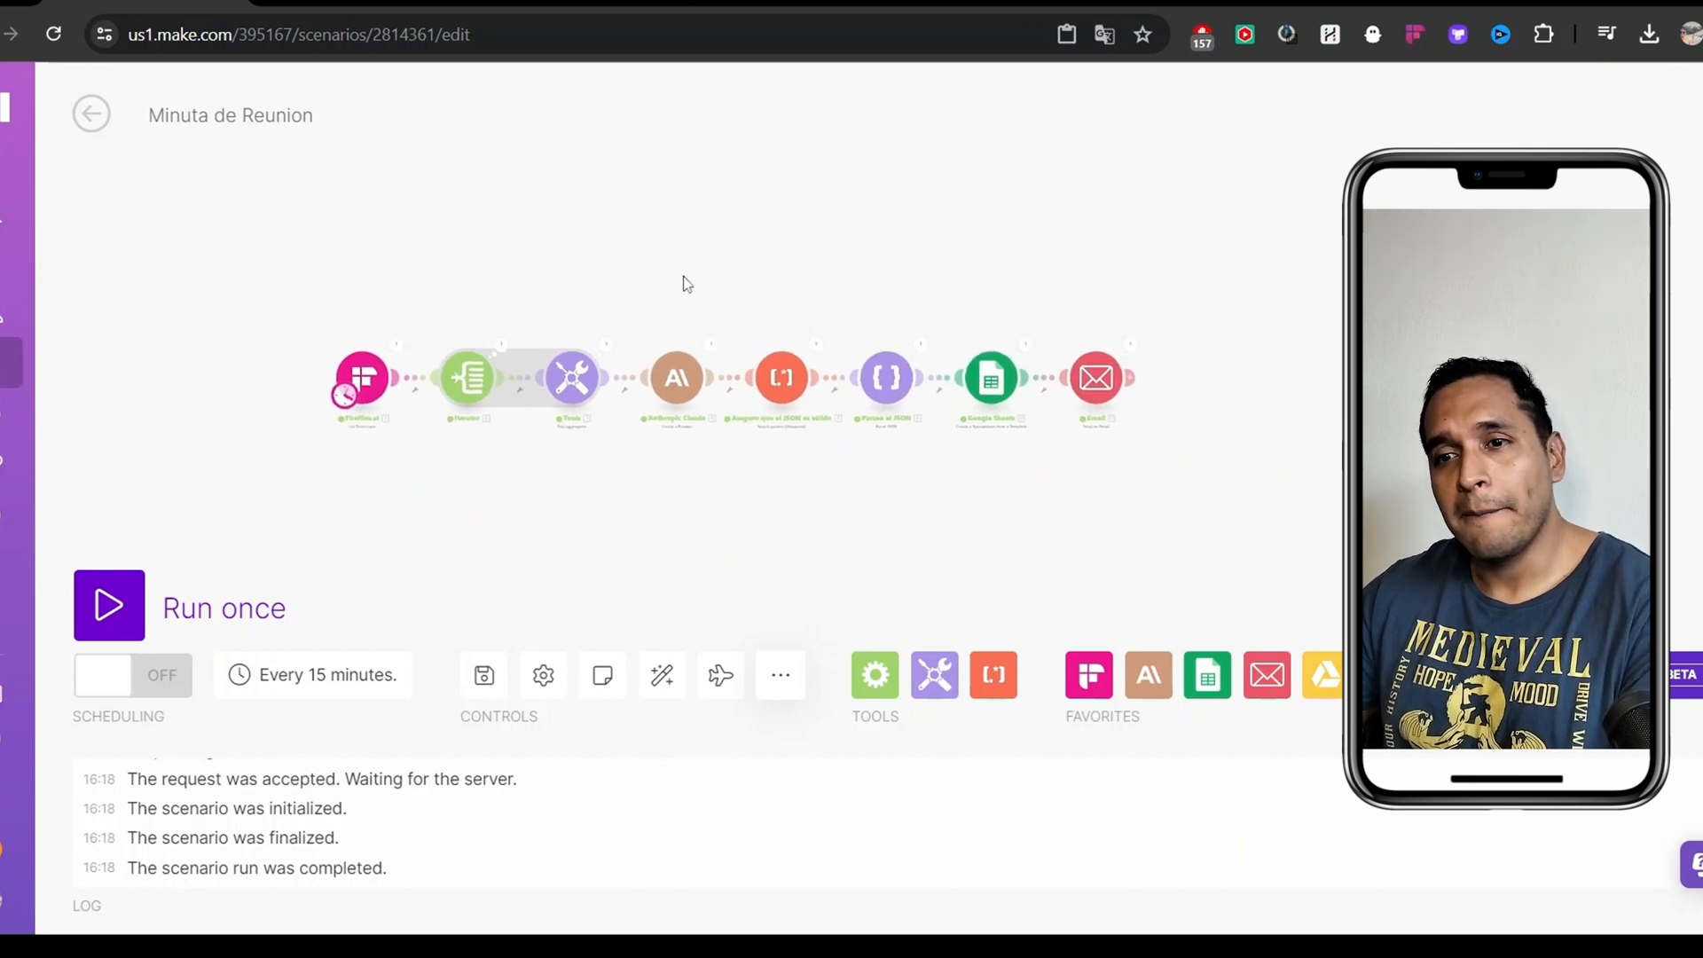